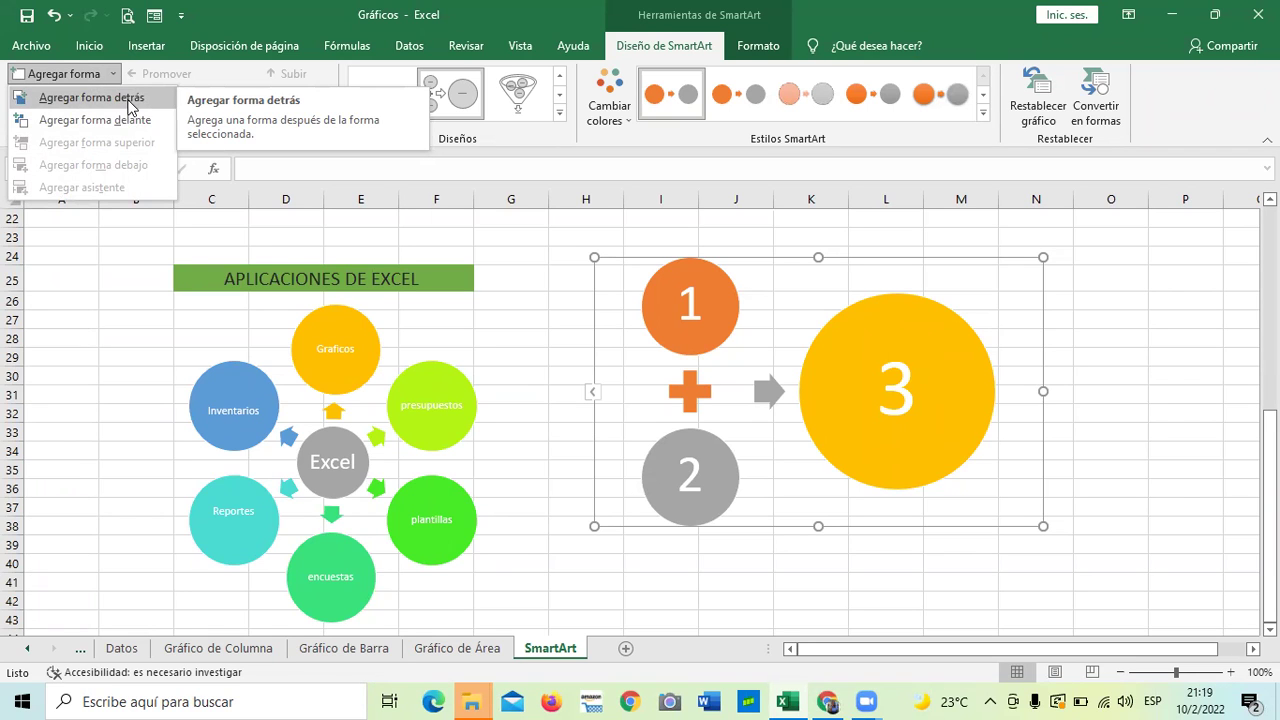
Try adding an empty shape after the Windows box in the Informática hierarchy diagram, and undo the addition.
{"action": "scroll", "coordinate": [700, 390], "scroll_direction": "up", "scroll_amount": 6}
{"action": "left_click", "coordinate": [742, 387]}
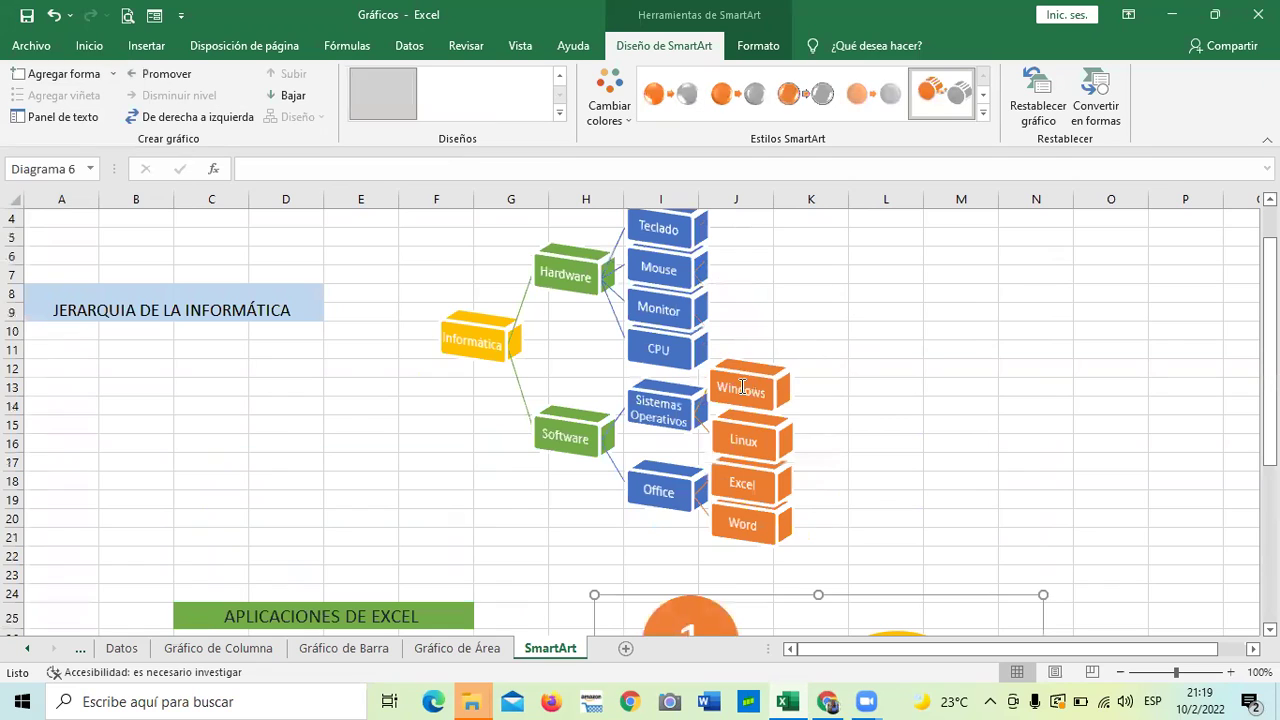
{"action": "left_click", "coordinate": [742, 387]}
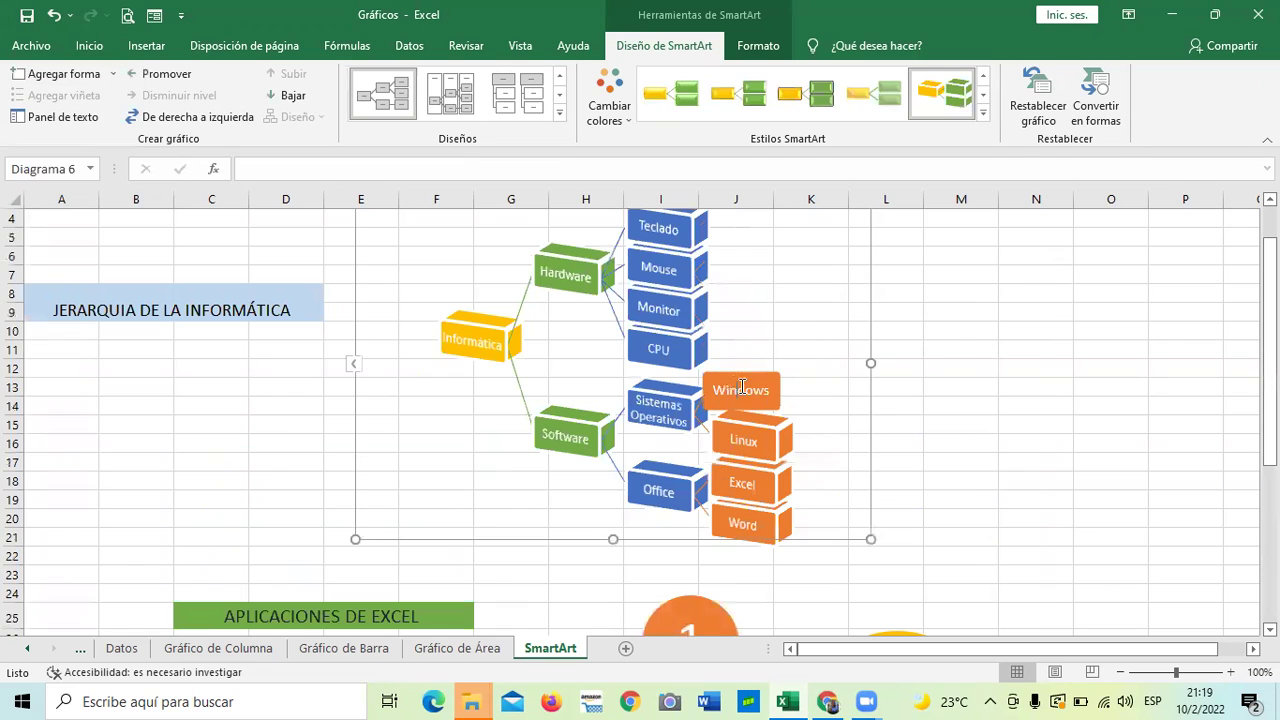
{"action": "left_click", "coordinate": [104, 74]}
{"action": "left_click", "coordinate": [111, 75]}
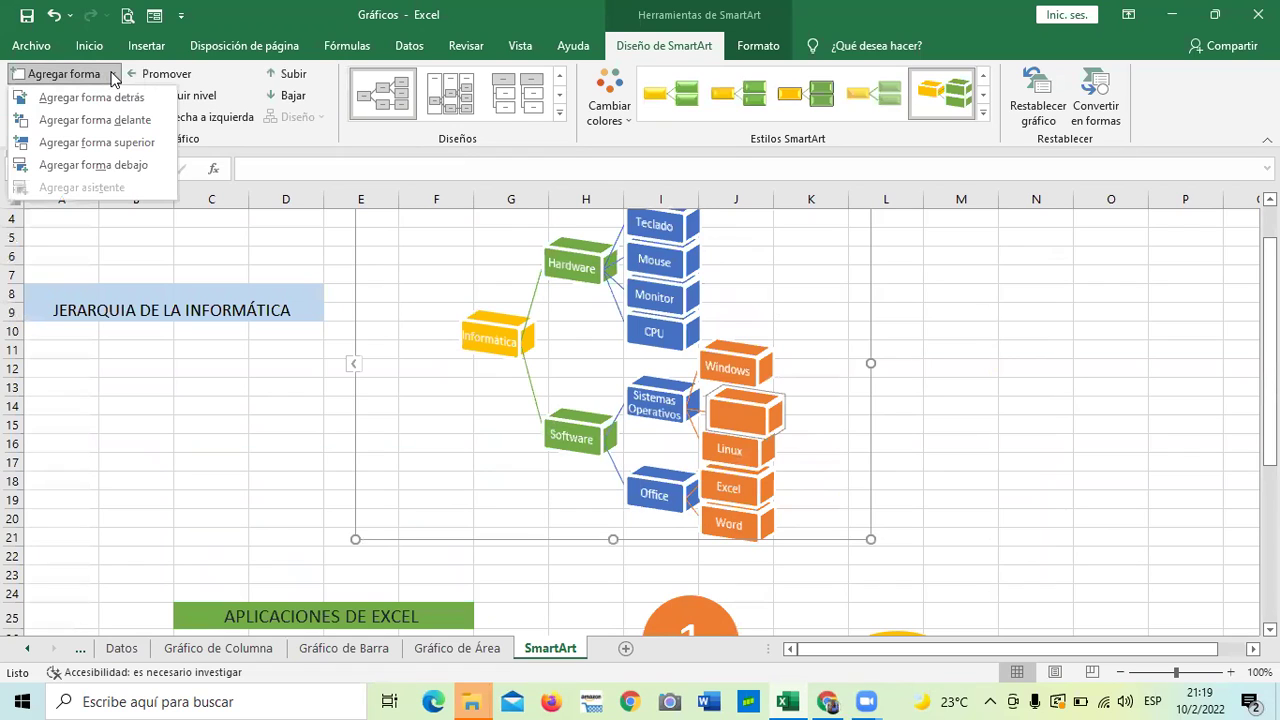
{"action": "left_click", "coordinate": [976, 395]}
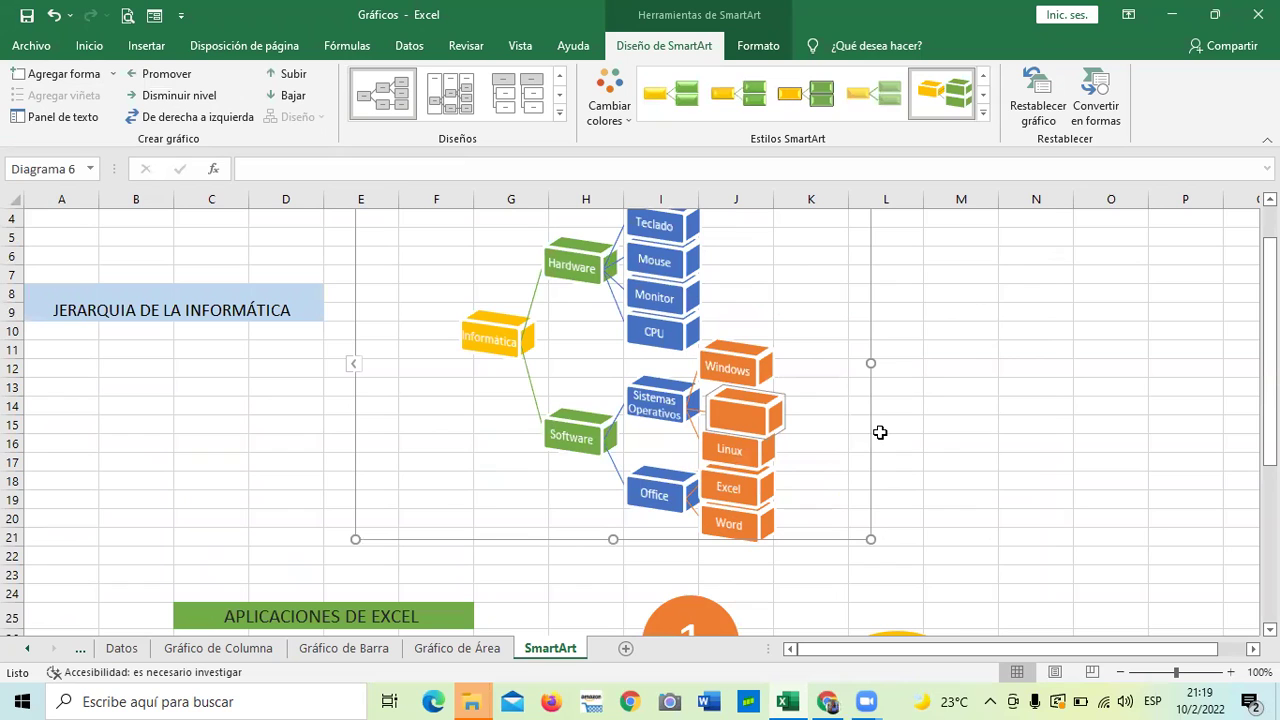
{"action": "key", "text": "ctrl+z"}
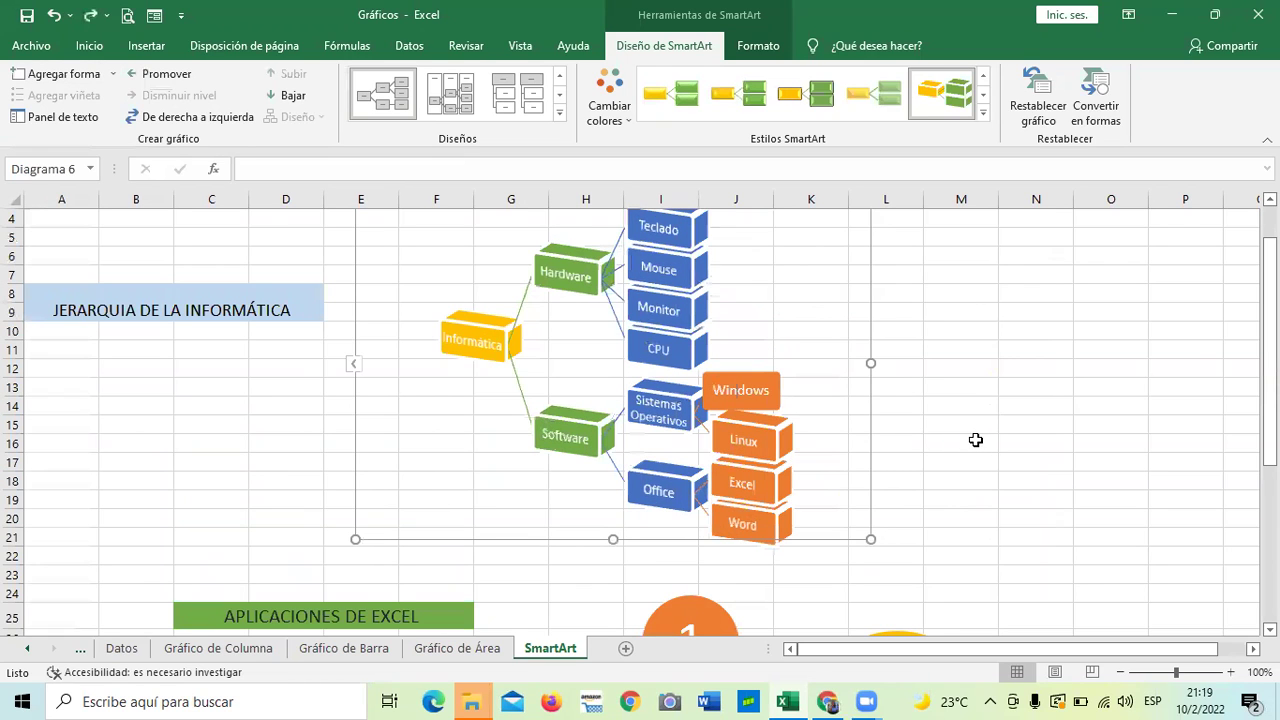
{"action": "left_click", "coordinate": [976, 406]}
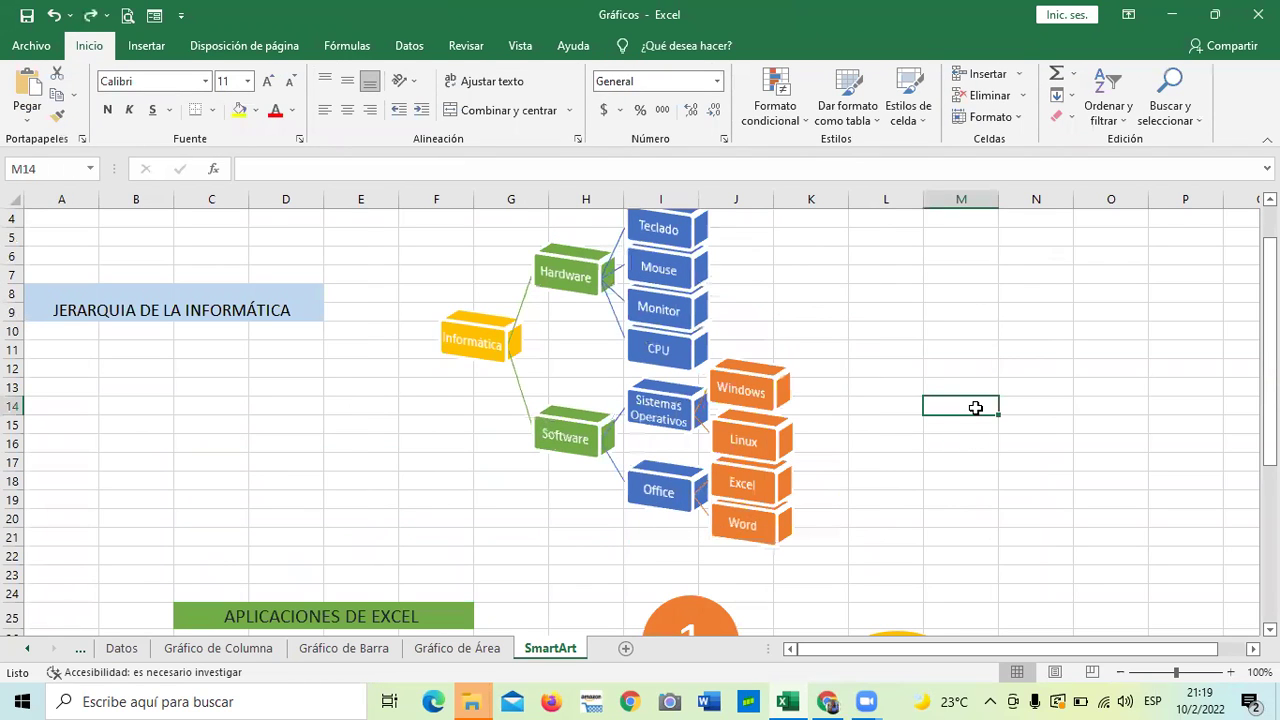
{"action": "scroll", "coordinate": [968, 398], "scroll_direction": "up", "scroll_amount": 1}
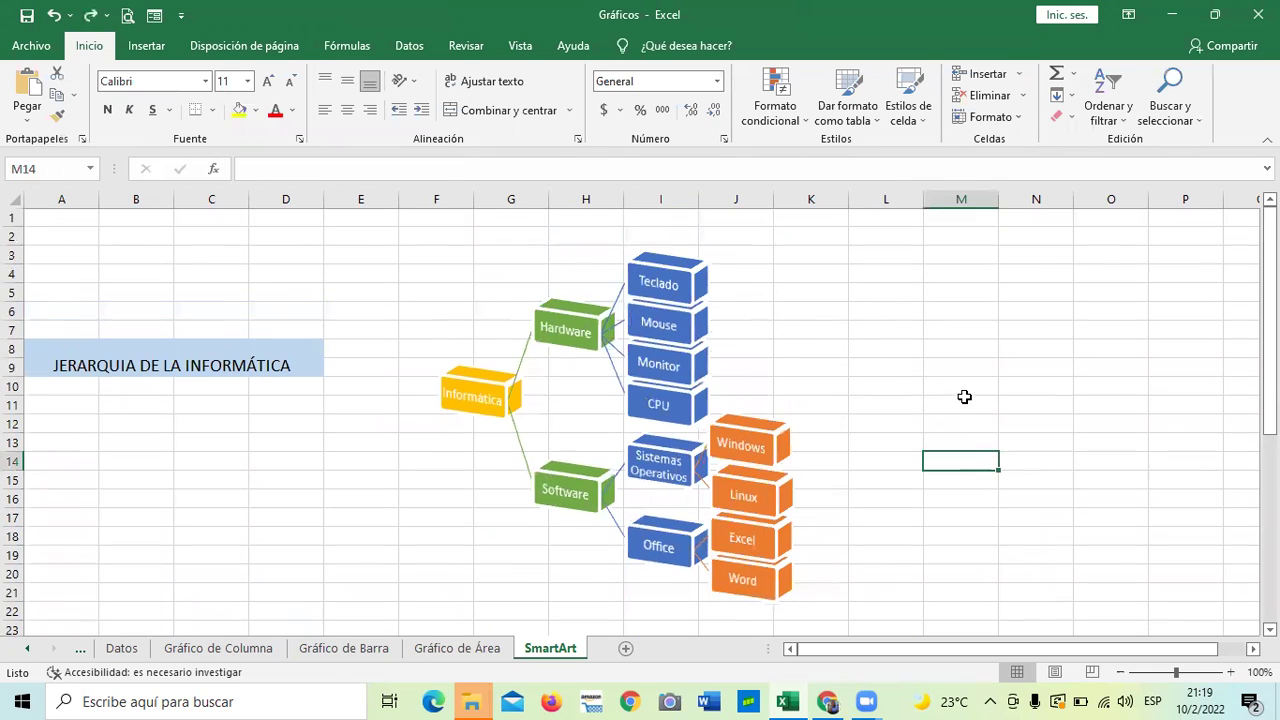
{"action": "scroll", "coordinate": [915, 400], "scroll_direction": "down", "scroll_amount": 7}
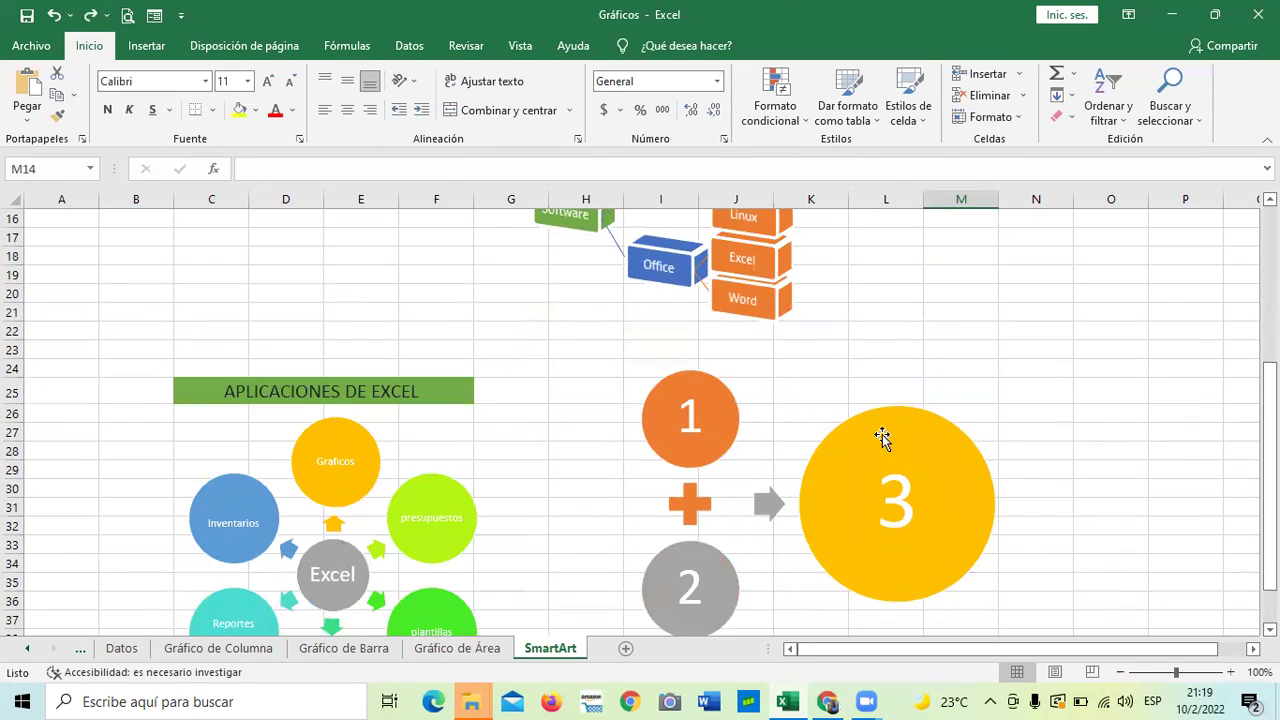
{"action": "left_click", "coordinate": [872, 428]}
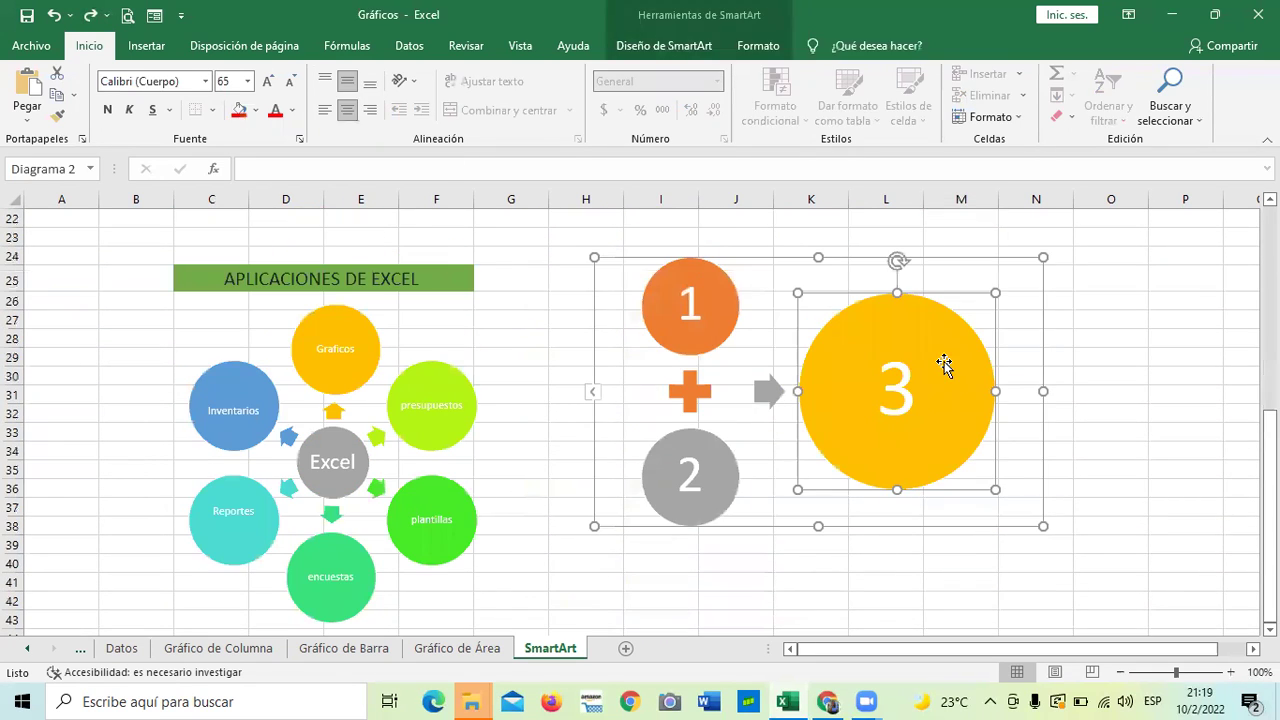
{"action": "scroll", "coordinate": [851, 492], "scroll_direction": "down", "scroll_amount": 2}
{"action": "left_click", "coordinate": [757, 494]}
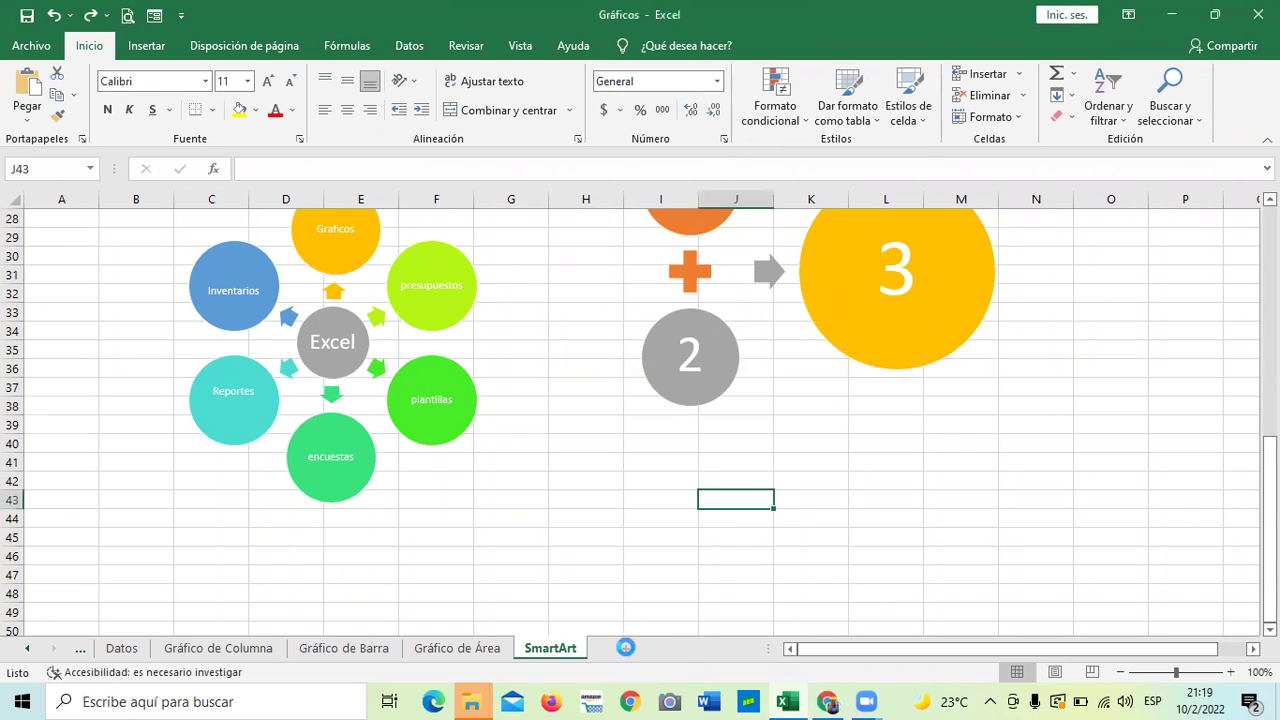
Add a new worksheet to the workbook and open the SmartArt graphic chooser there.
{"action": "left_click", "coordinate": [626, 650]}
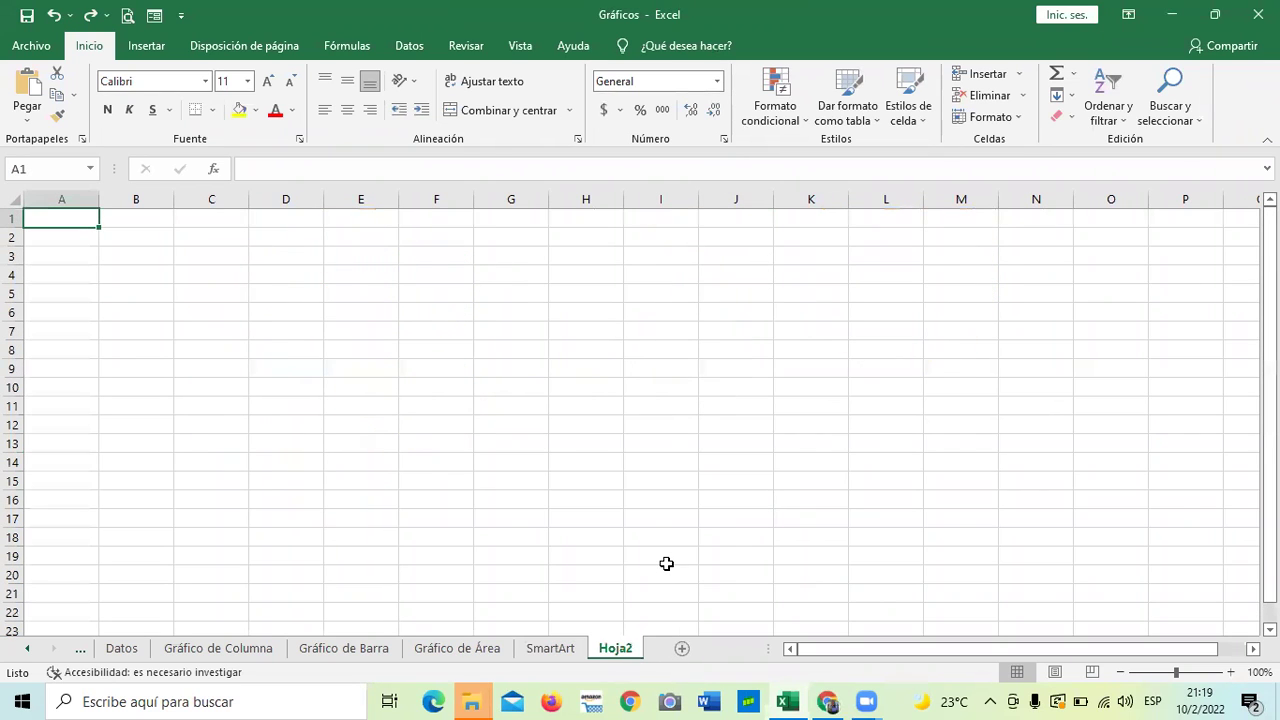
{"action": "left_click", "coordinate": [145, 46]}
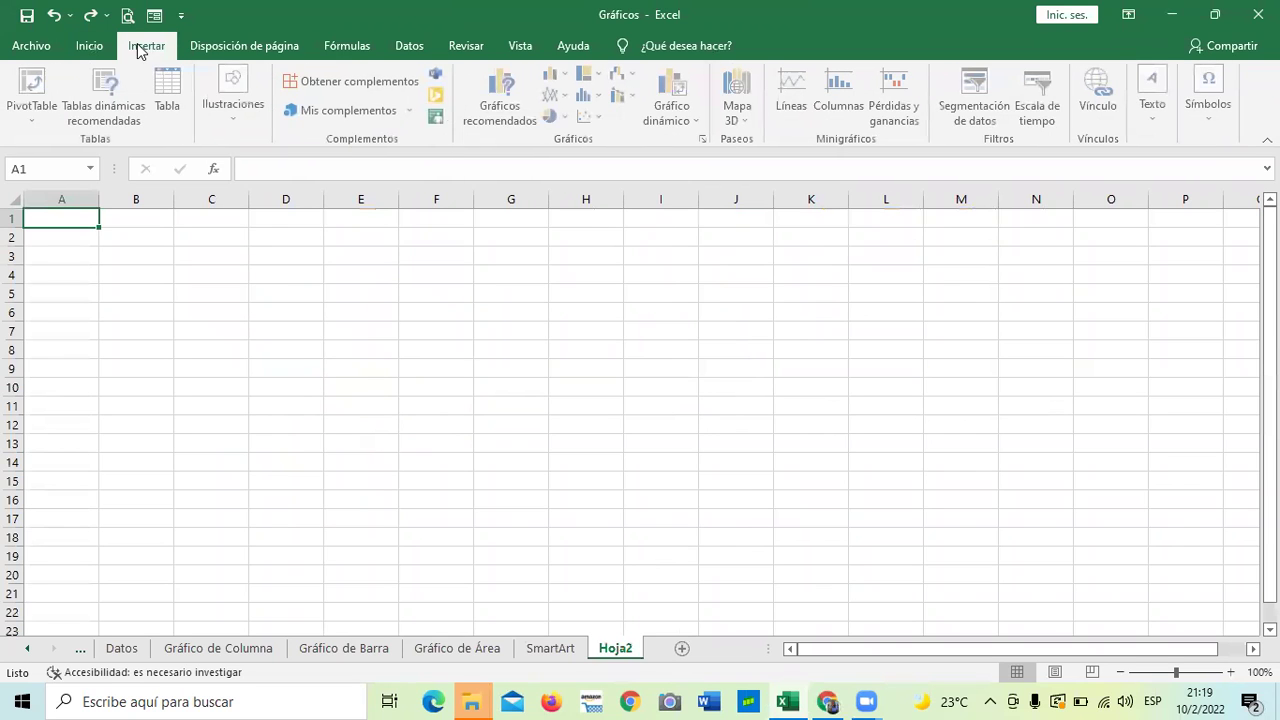
{"action": "left_click", "coordinate": [245, 120]}
{"action": "left_click", "coordinate": [340, 159]}
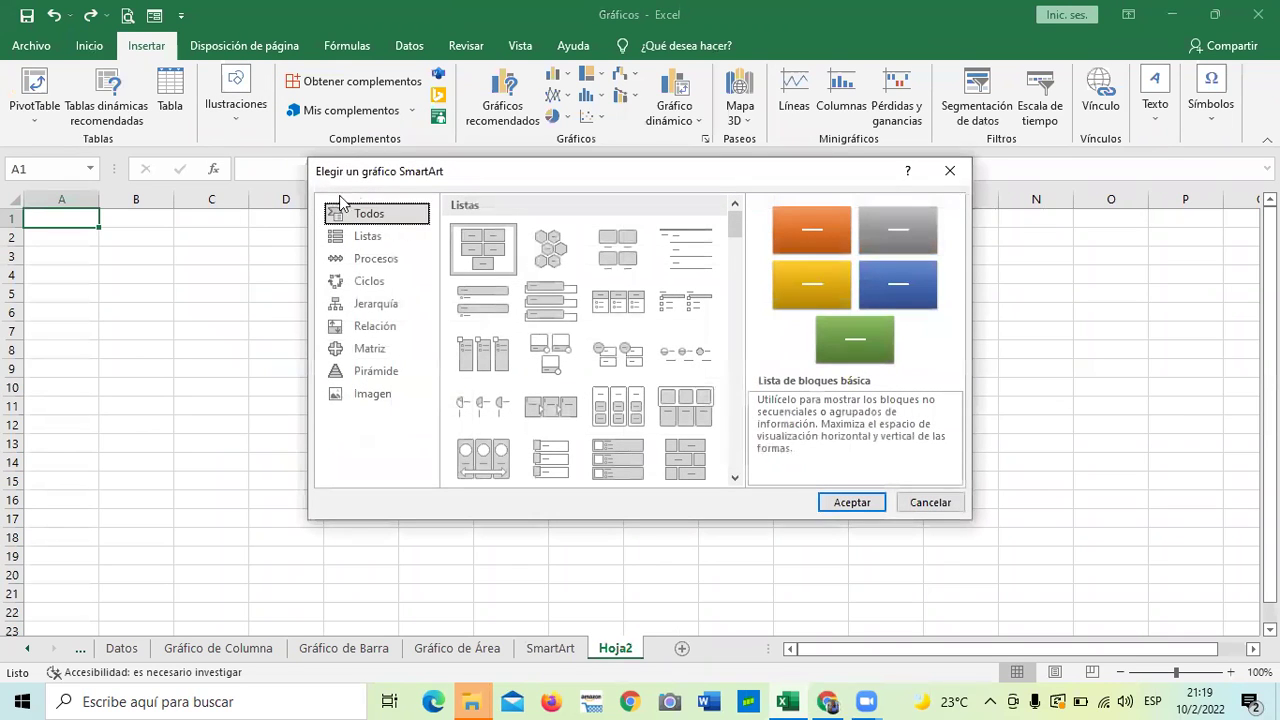
Examine the Jerarquía category of SmartArt layouts by previewing several of its hierarchy designs.
{"action": "left_click", "coordinate": [733, 248]}
{"action": "left_click", "coordinate": [382, 305]}
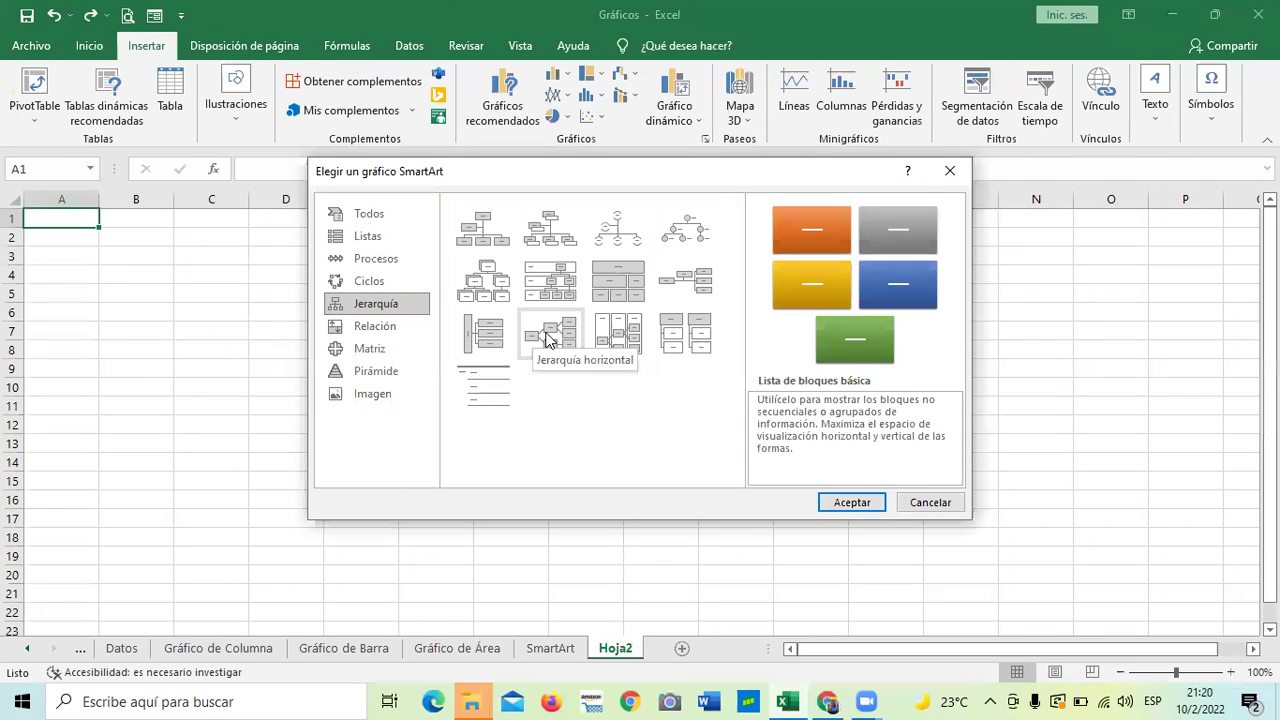
{"action": "left_click", "coordinate": [604, 338]}
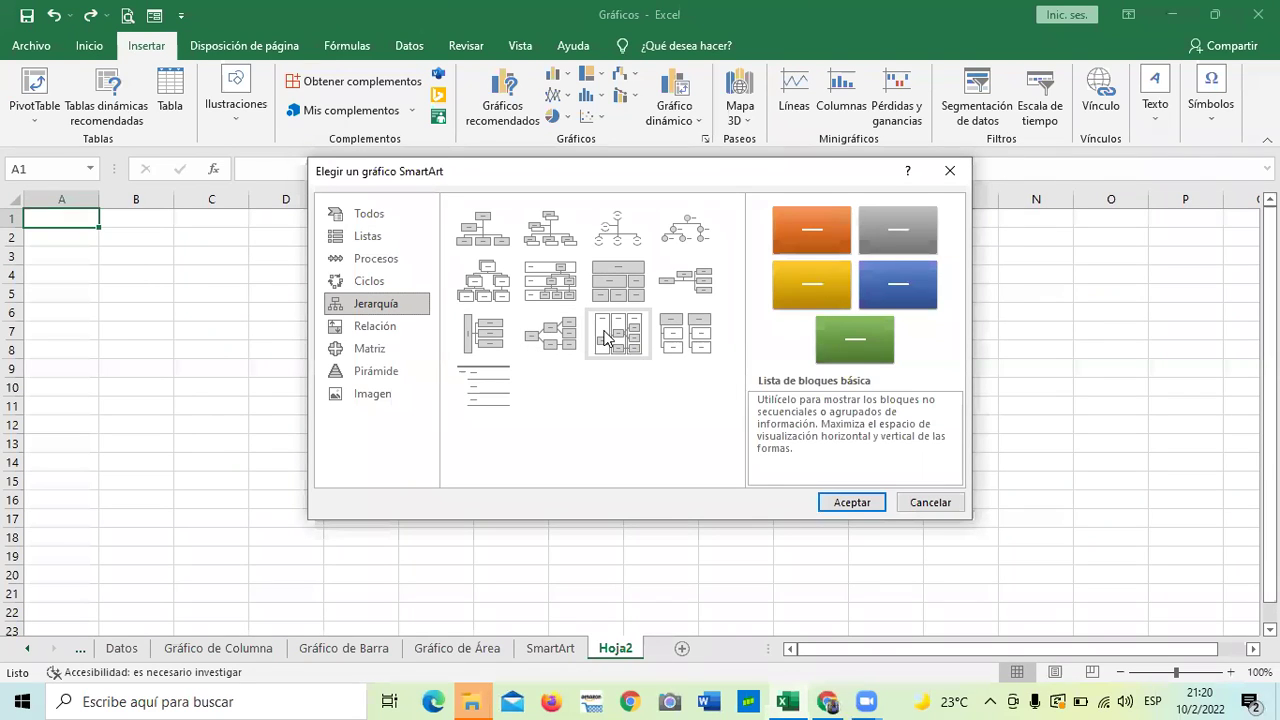
{"action": "left_click", "coordinate": [686, 335]}
{"action": "left_click", "coordinate": [490, 343]}
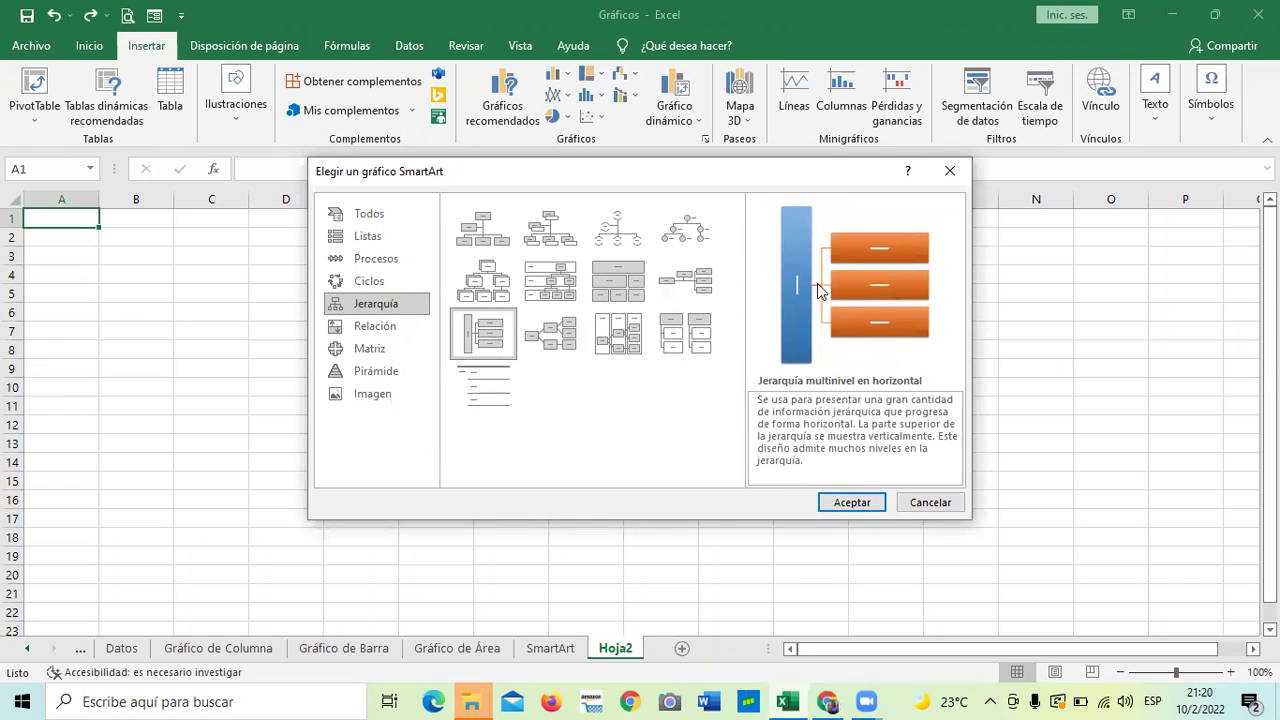
{"action": "left_click", "coordinate": [490, 287]}
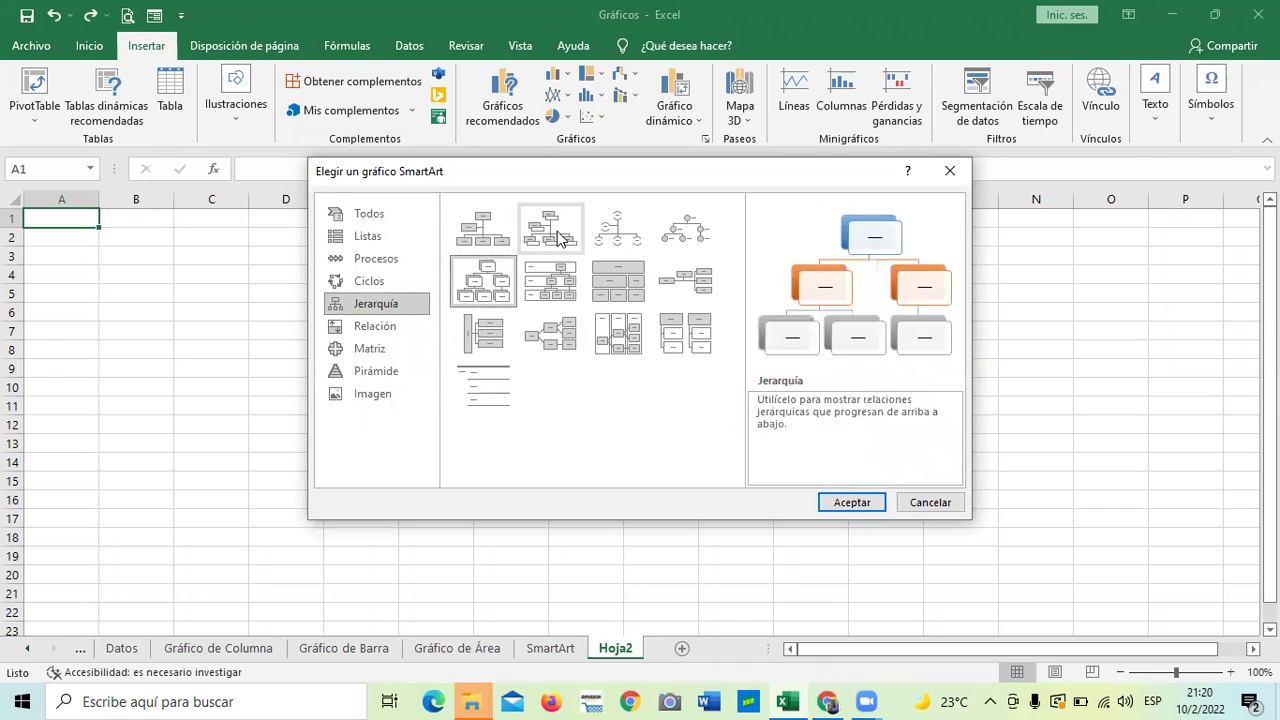
{"action": "left_click", "coordinate": [670, 228]}
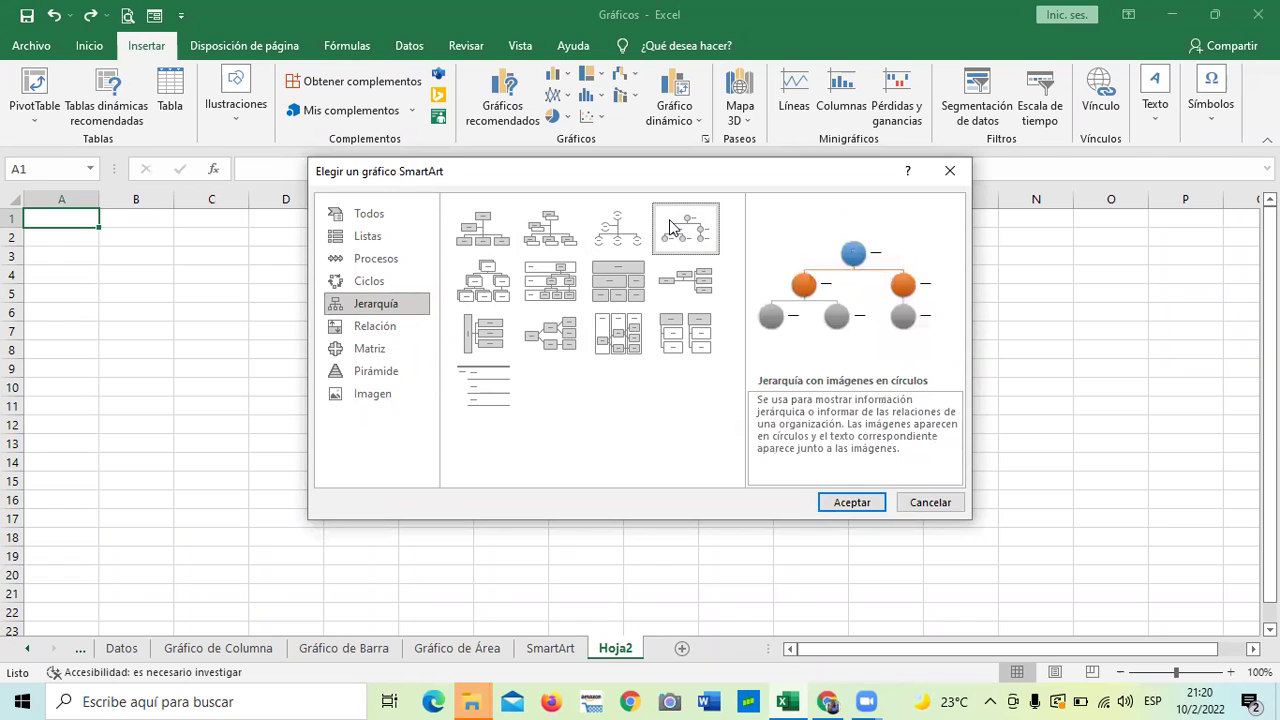
{"action": "left_click", "coordinate": [560, 288]}
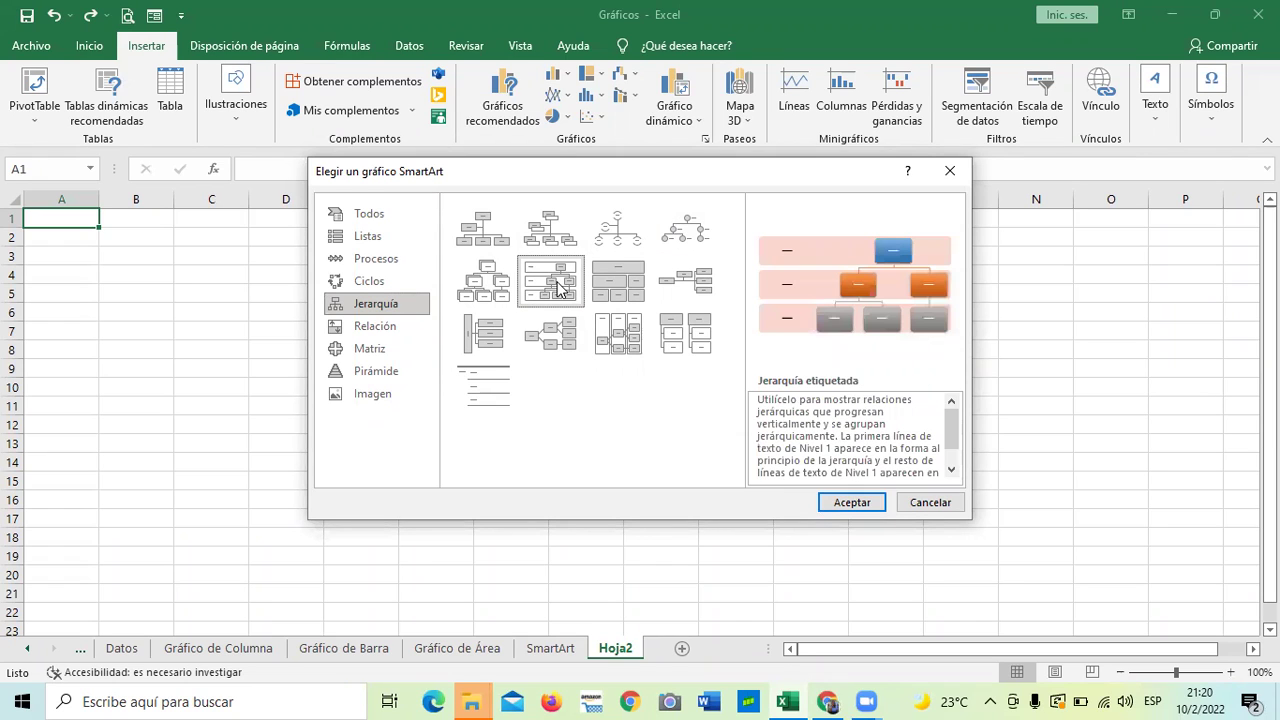
{"action": "left_click", "coordinate": [548, 342]}
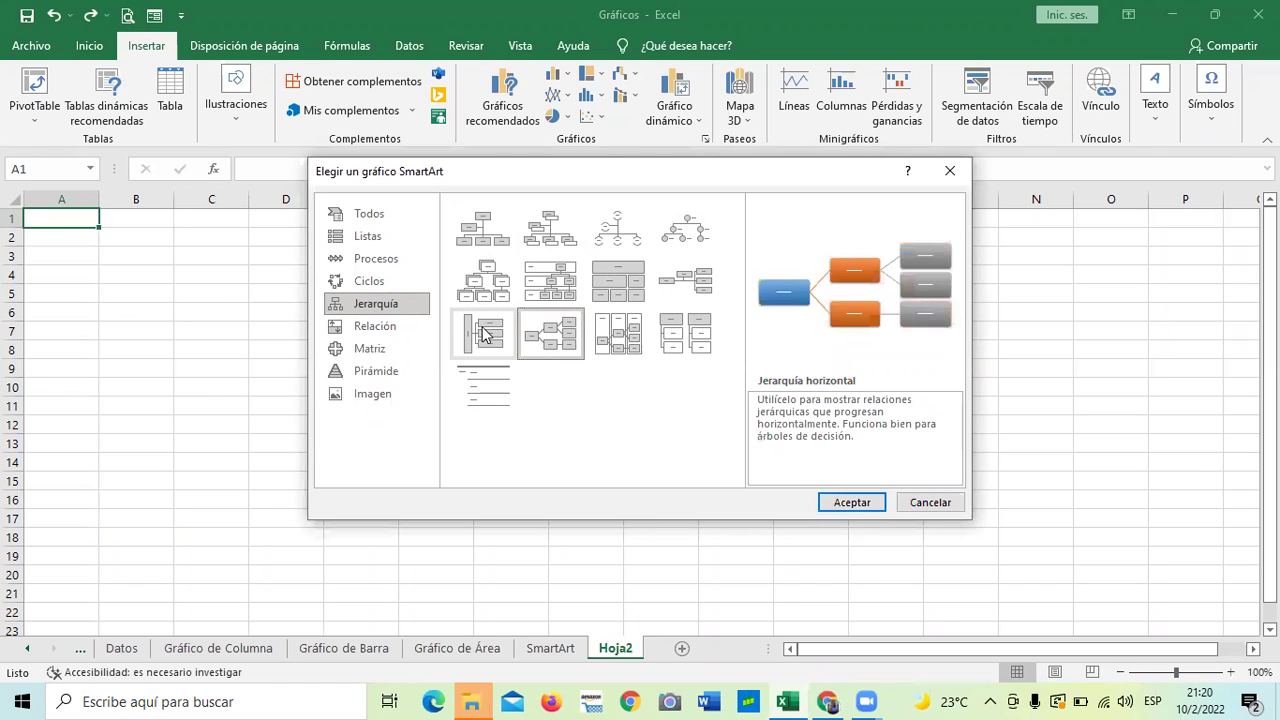
{"action": "left_click", "coordinate": [488, 290]}
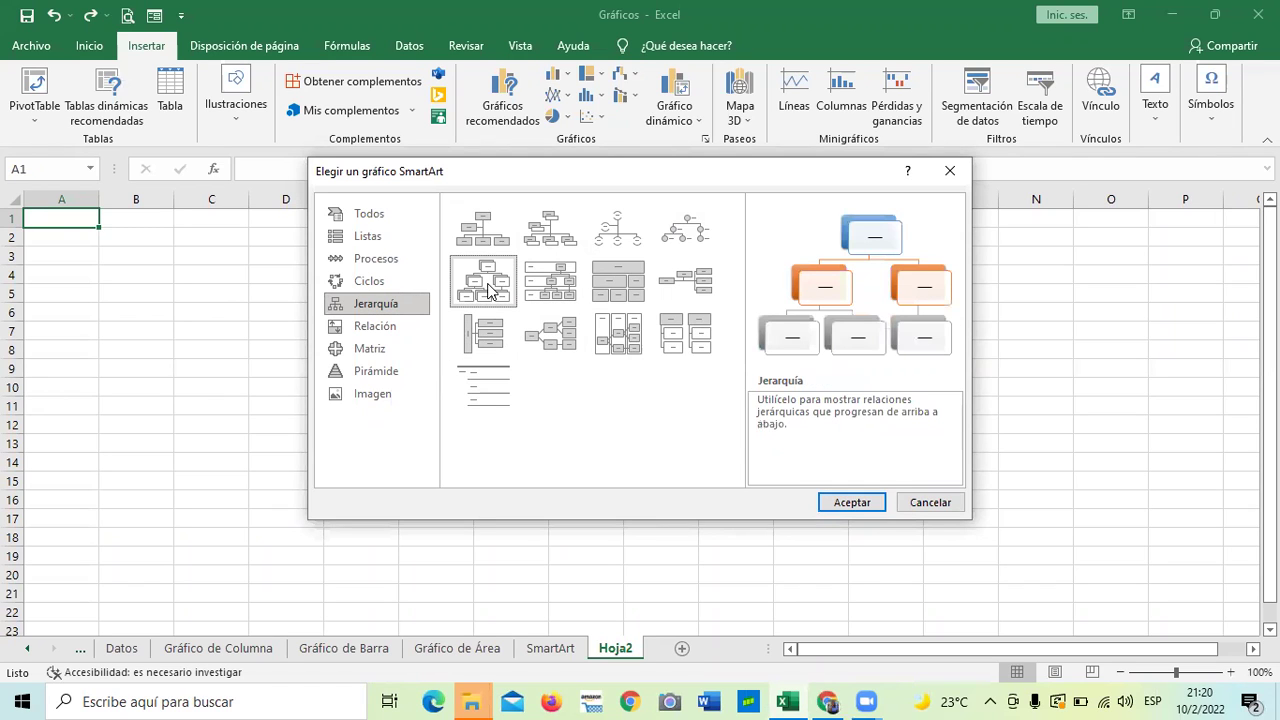
{"action": "left_click", "coordinate": [490, 235]}
{"action": "left_click", "coordinate": [553, 235]}
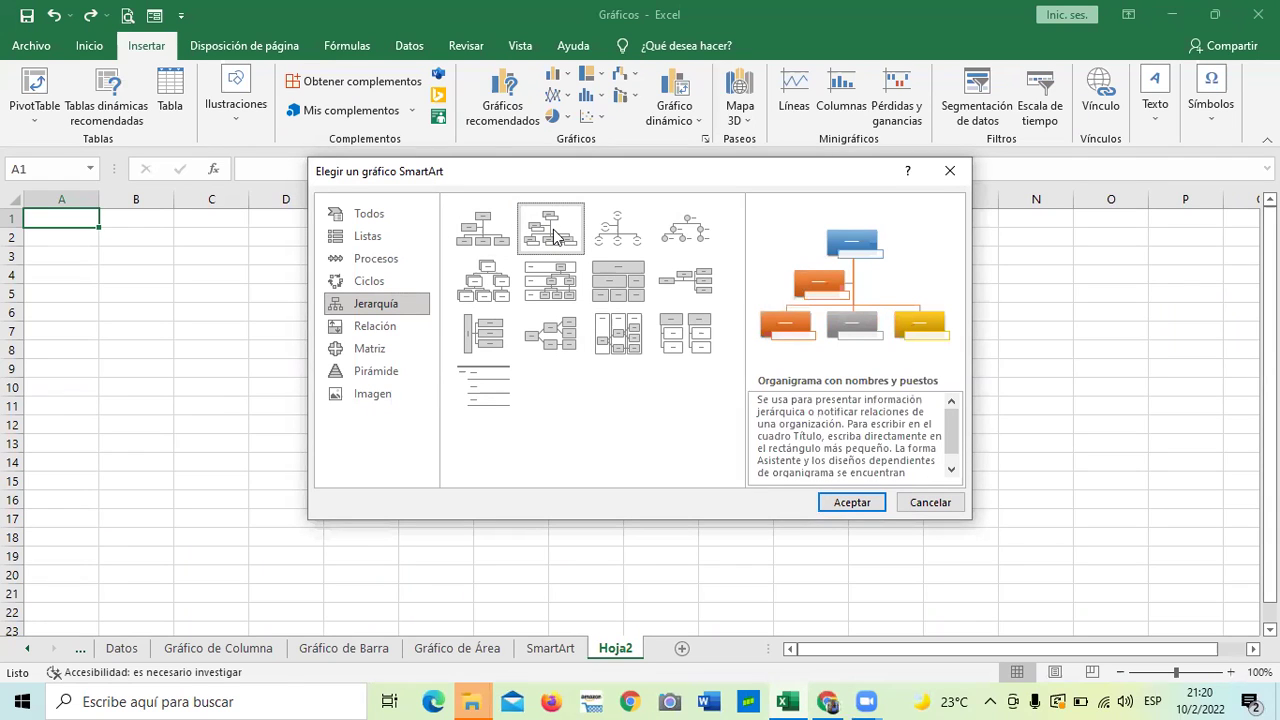
Insert a Jerarquía horizontal SmartArt graphic and move it slightly up and left on the sheet.
{"action": "left_click", "coordinate": [562, 334]}
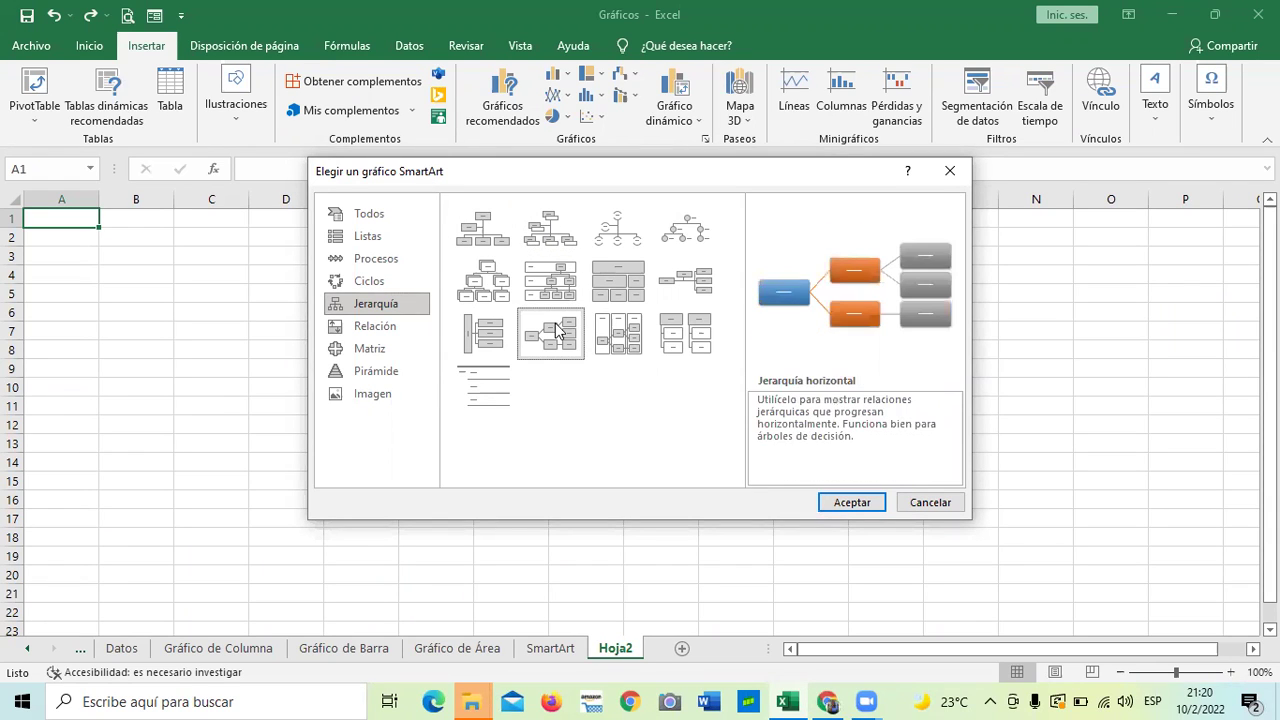
{"action": "left_click", "coordinate": [840, 503]}
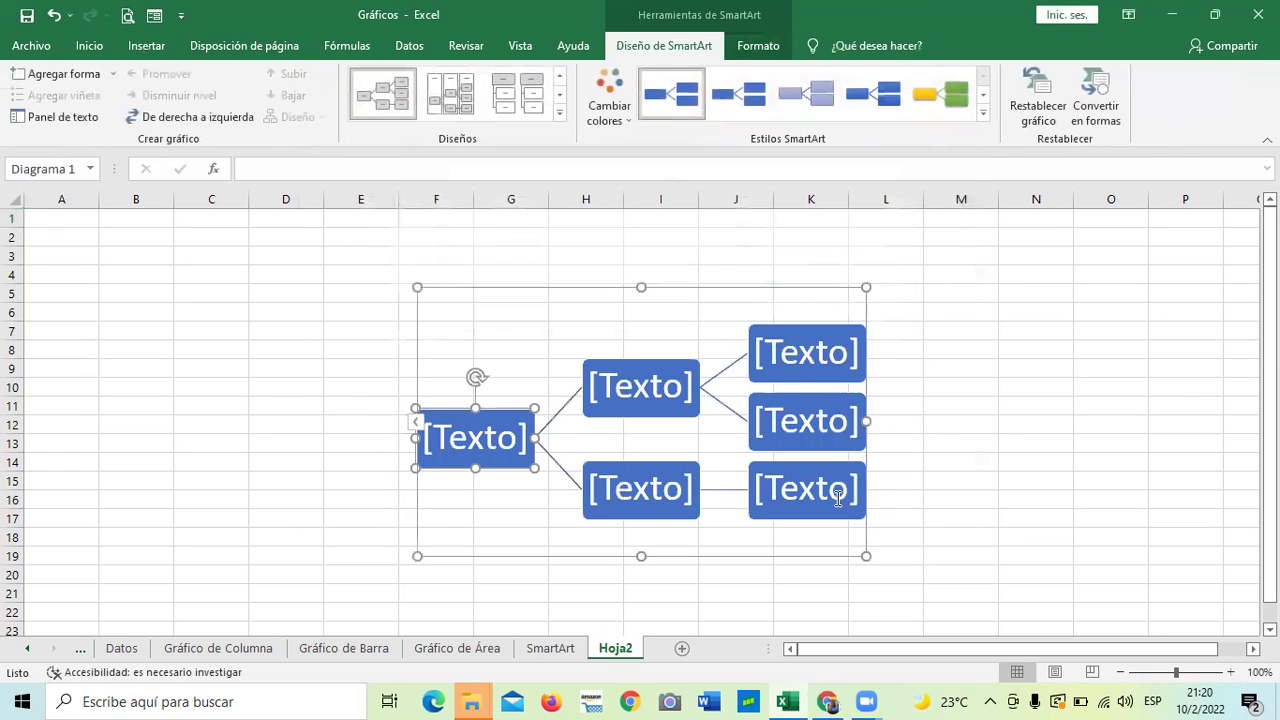
{"action": "left_click", "coordinate": [676, 314]}
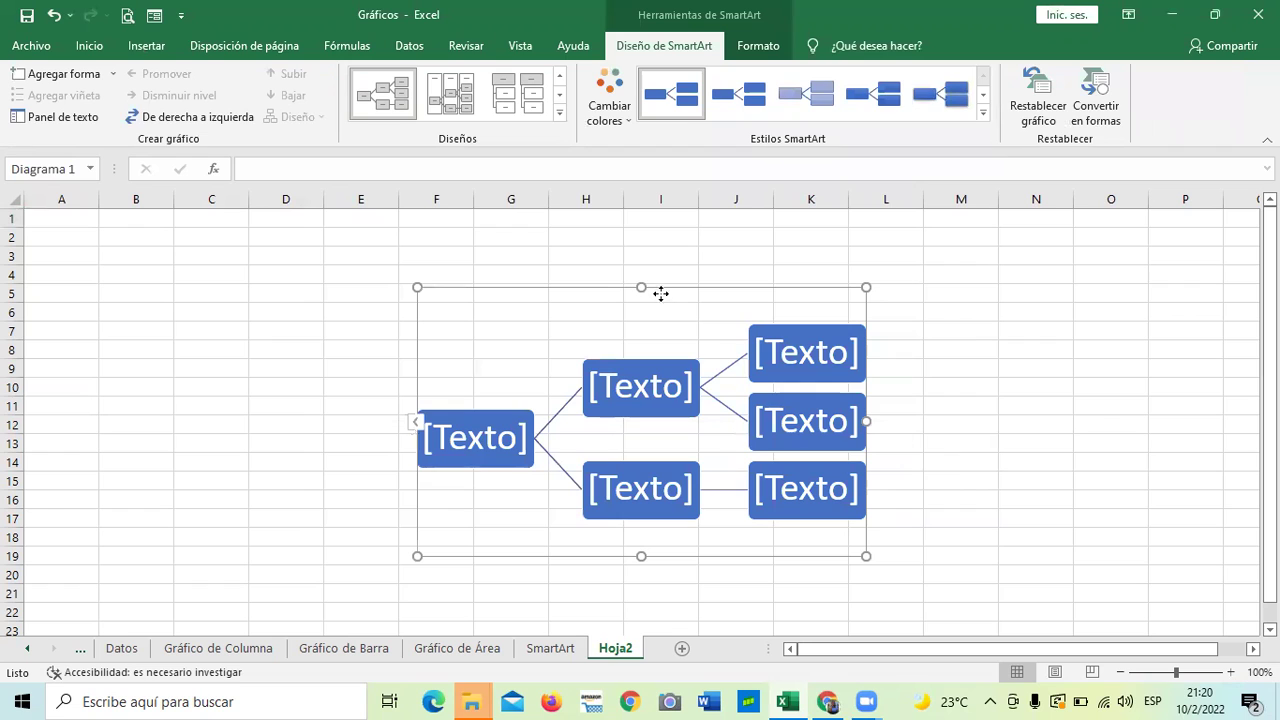
{"action": "left_click_drag", "start_coordinate": [670, 288], "coordinate": [640, 259]}
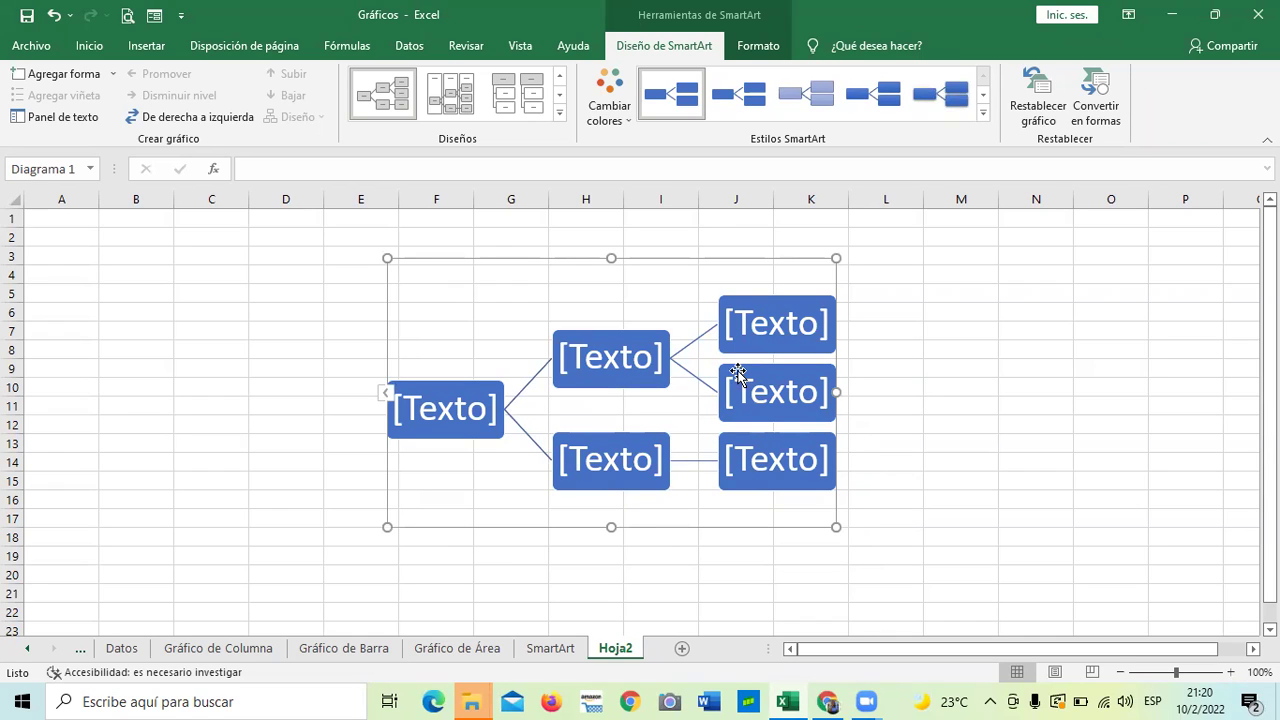
Recolor the hierarchy diagram with the Multicolor scheme of yellow, green and blue levels.
{"action": "left_click", "coordinate": [630, 118]}
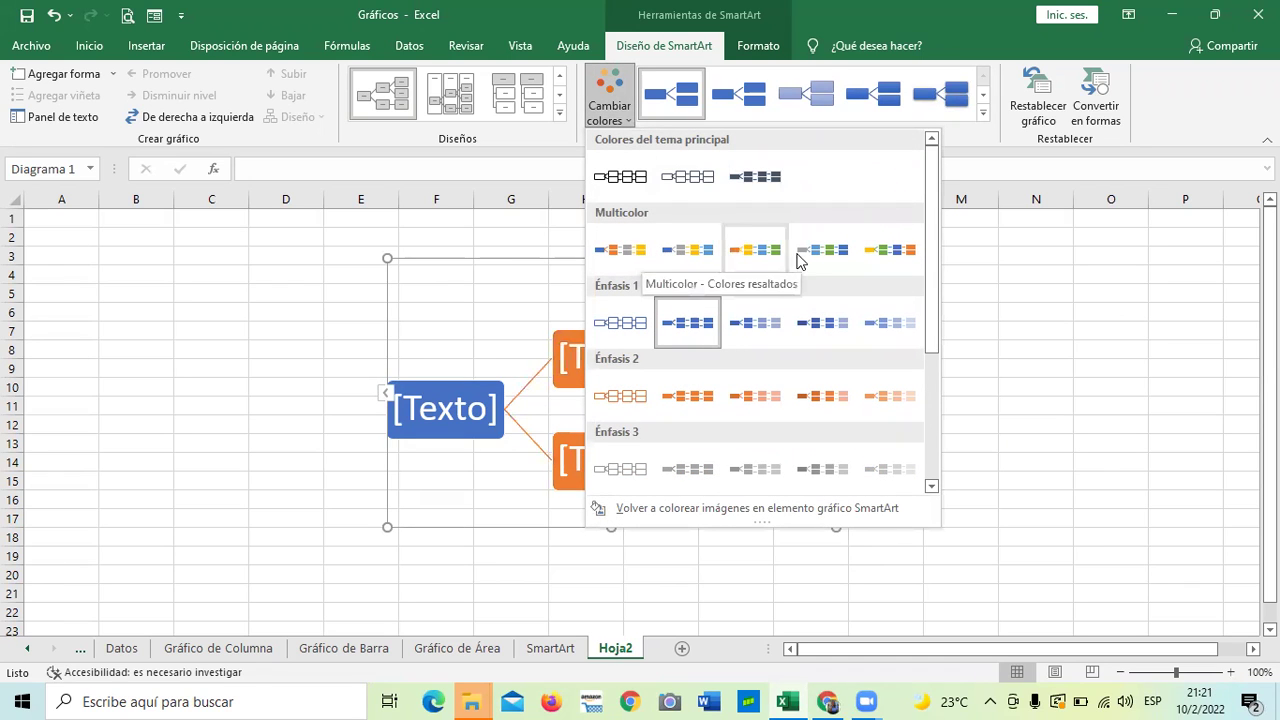
{"action": "left_click", "coordinate": [895, 250]}
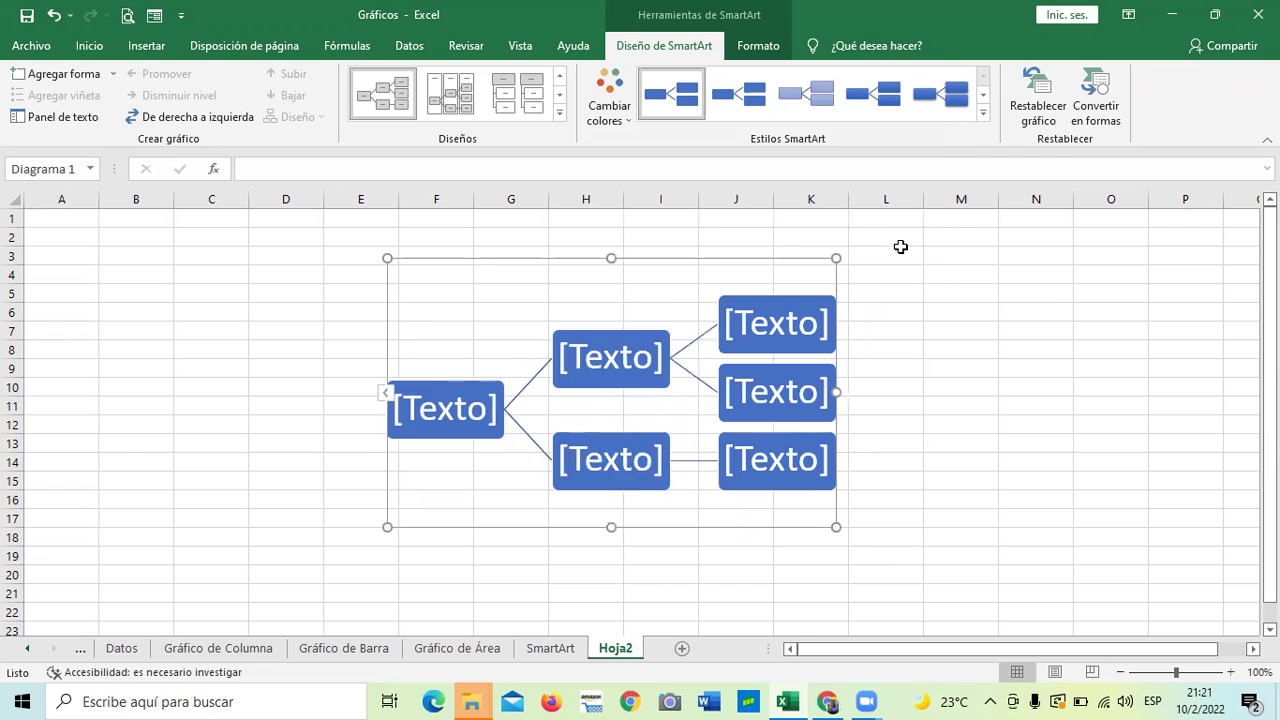
{"action": "left_click", "coordinate": [960, 357]}
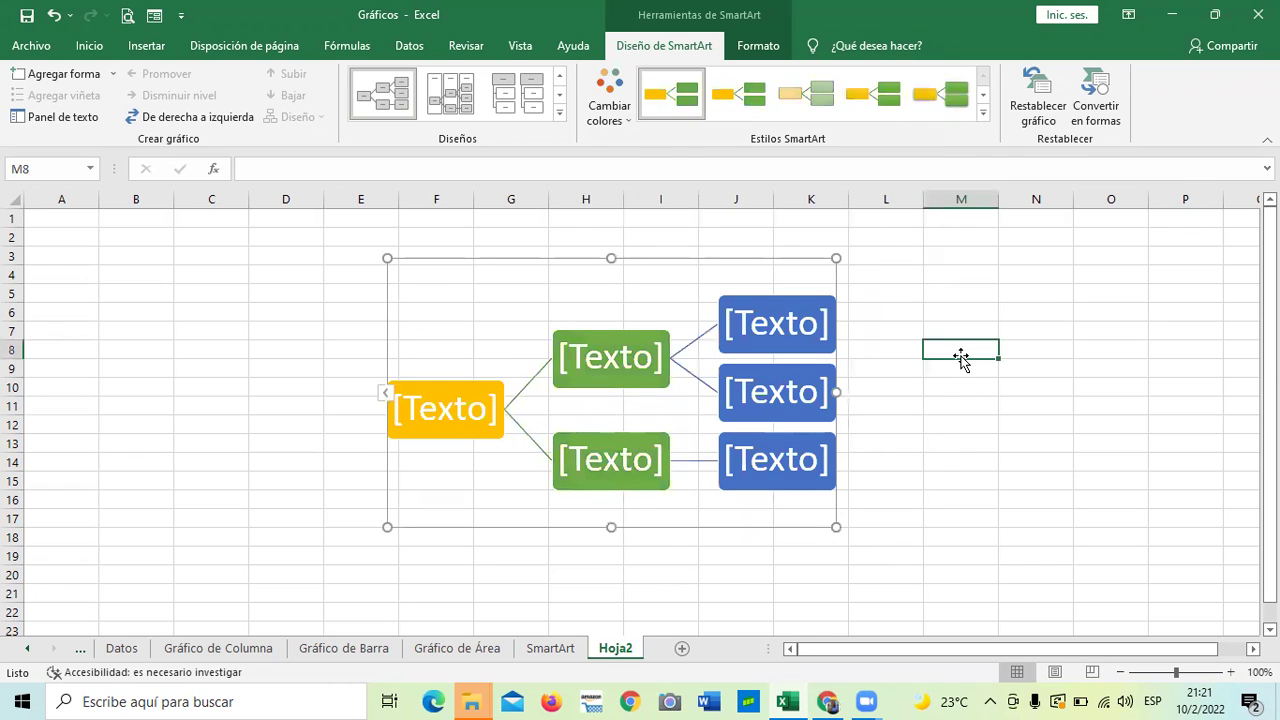
Label the root box of the hierarchy diagram INFORMATICA.
{"action": "left_click", "coordinate": [456, 407]}
{"action": "type", "text": "INFORMAT"}
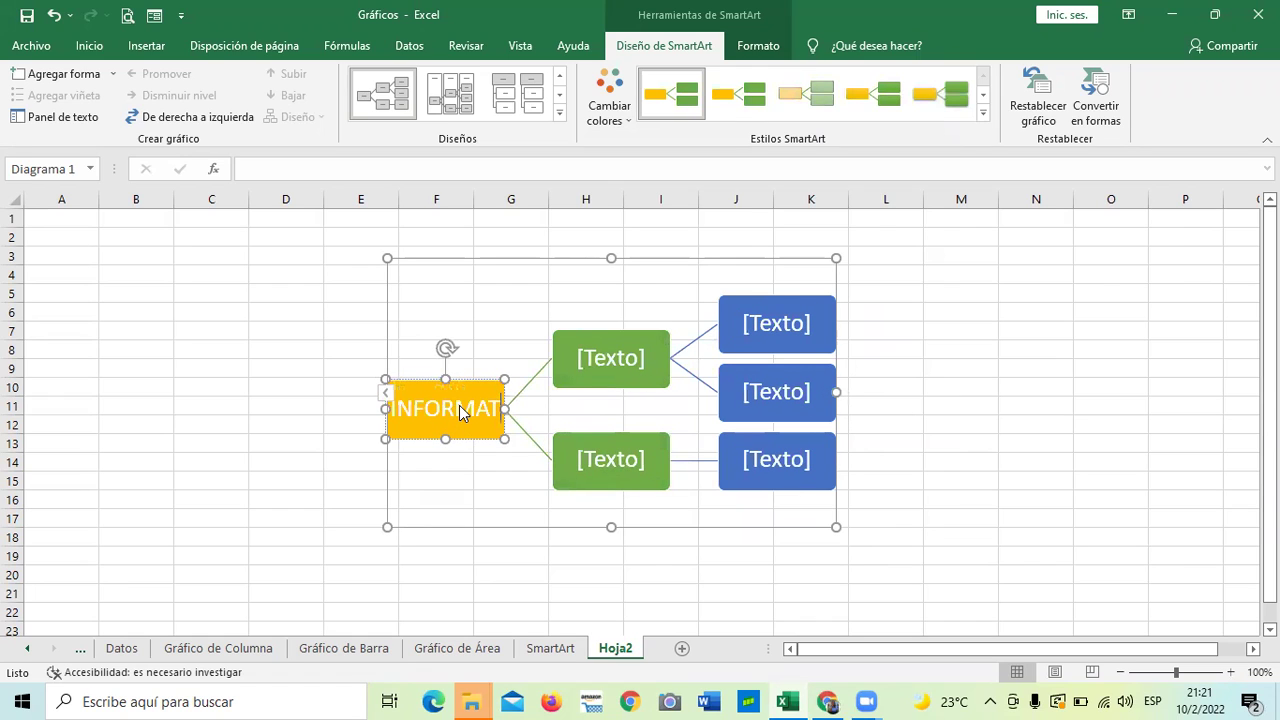
{"action": "type", "text": "ICA"}
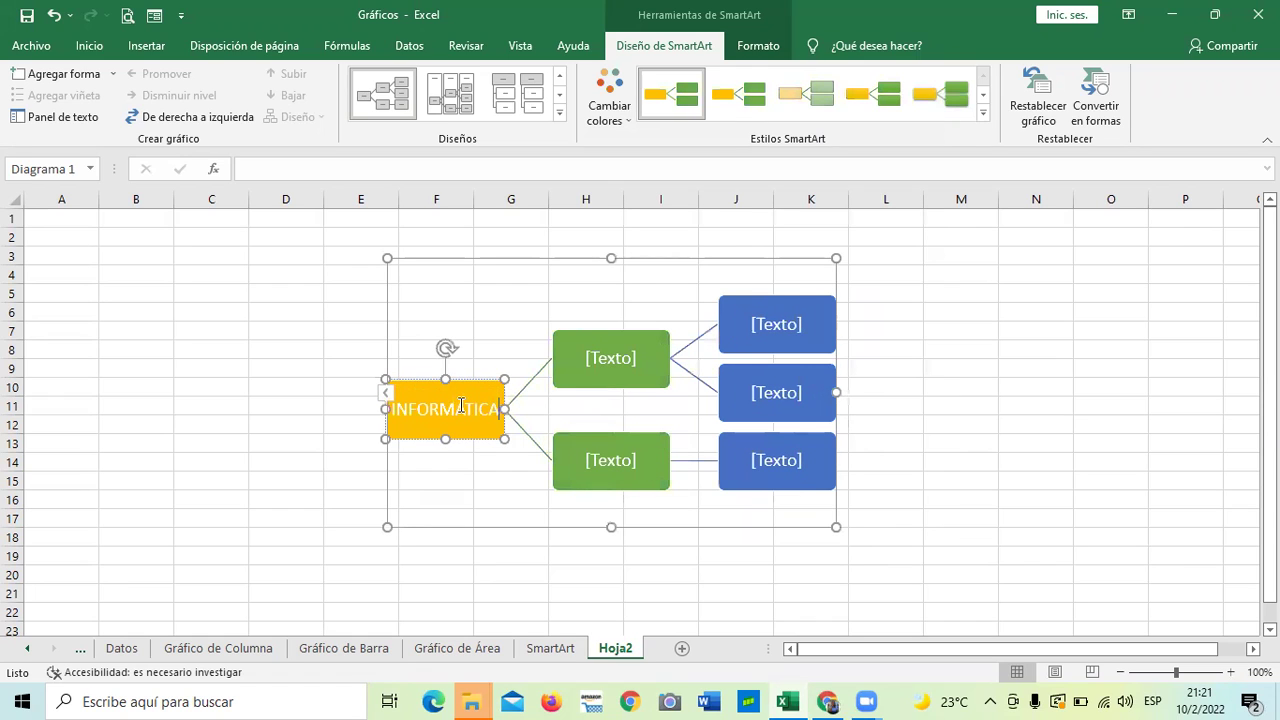
Label the upper second-level box of the diagram HARDWARE.
{"action": "left_click", "coordinate": [600, 358]}
{"action": "type", "text": "SOF"}
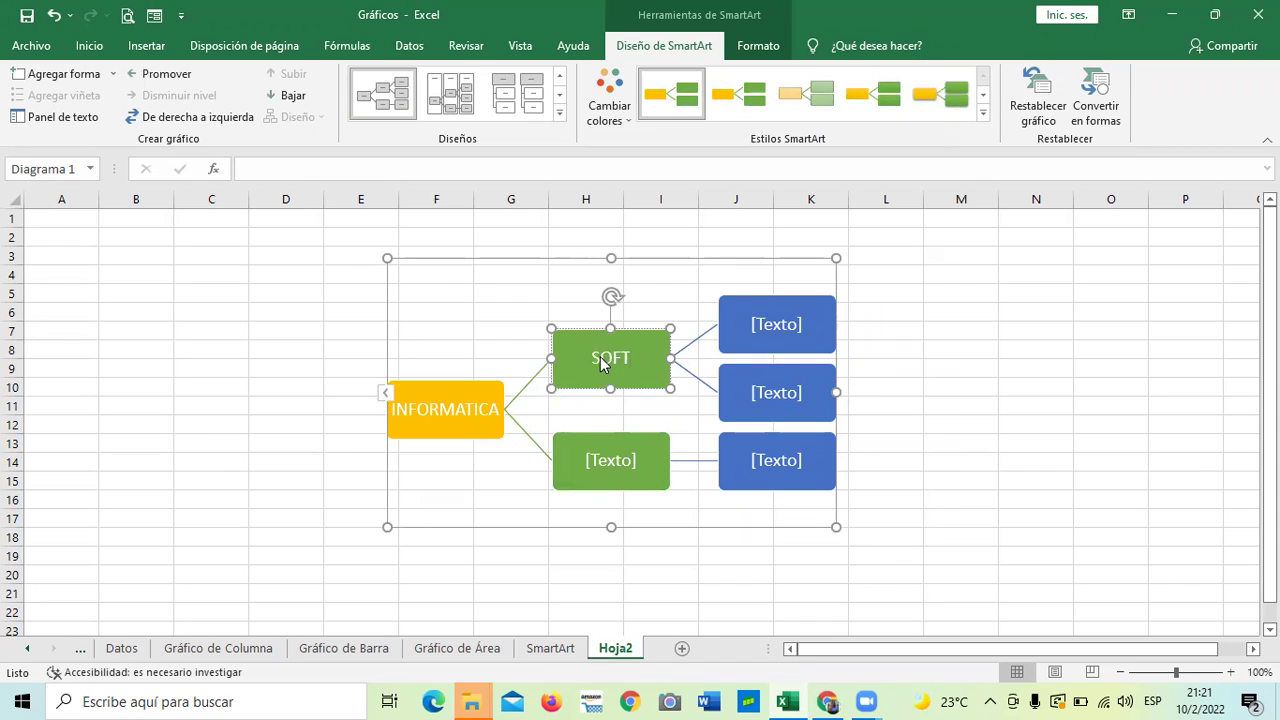
{"action": "type", "text": "T"}
{"action": "key", "text": "BackSpace"}
{"action": "key", "text": "BackSpace"}
{"action": "key", "text": "BackSpace"}
{"action": "key", "text": "BackSpace"}
{"action": "type", "text": "HARDWARE"}
Label the lower second-level box of the diagram SOFTWARE.
{"action": "left_click", "coordinate": [627, 459]}
{"action": "type", "text": "SO"}
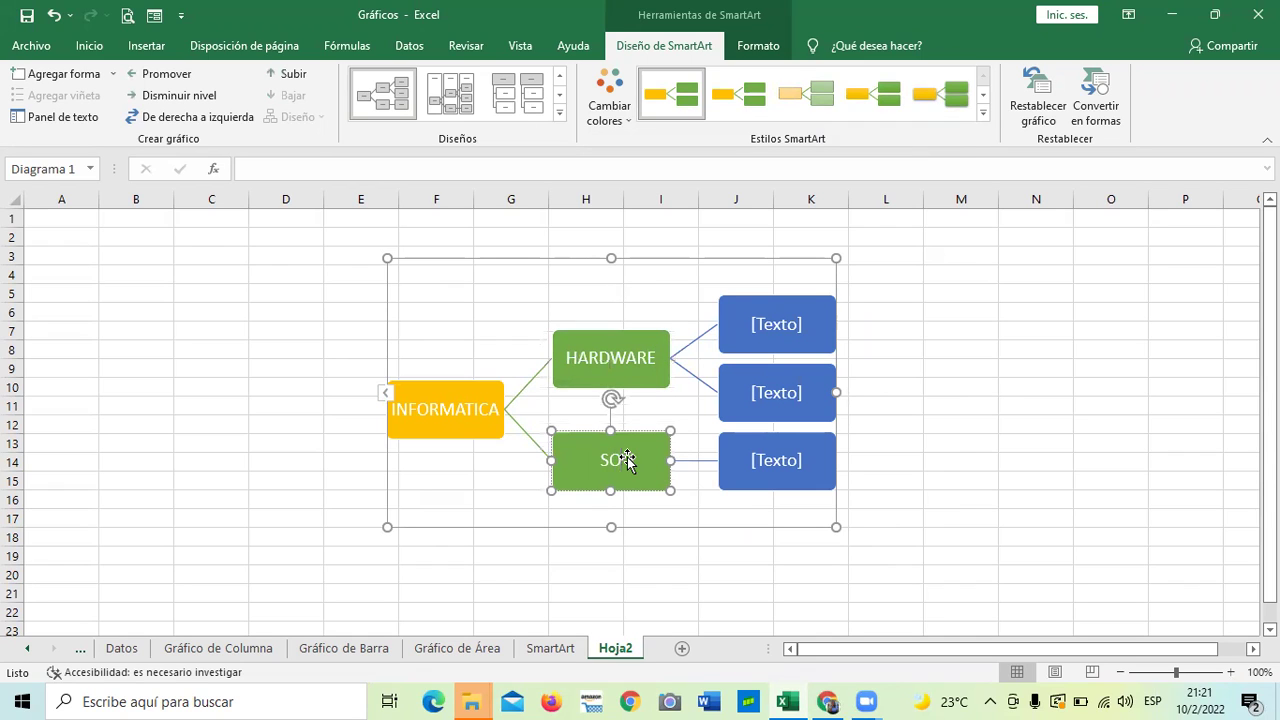
{"action": "type", "text": "FTWARE"}
{"action": "left_click", "coordinate": [947, 425]}
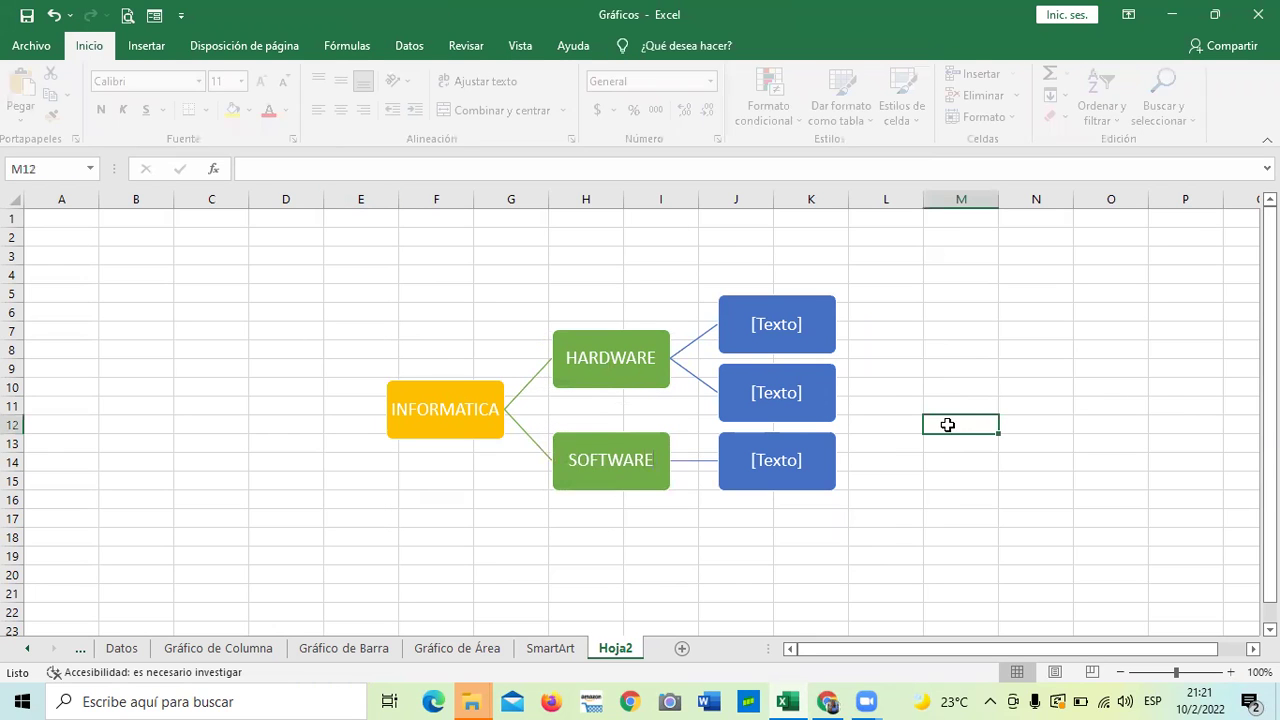
Label the two third-level boxes under HARDWARE MOUSE and TECLADO, from upper to lower.
{"action": "left_click", "coordinate": [644, 442]}
{"action": "left_click", "coordinate": [635, 364]}
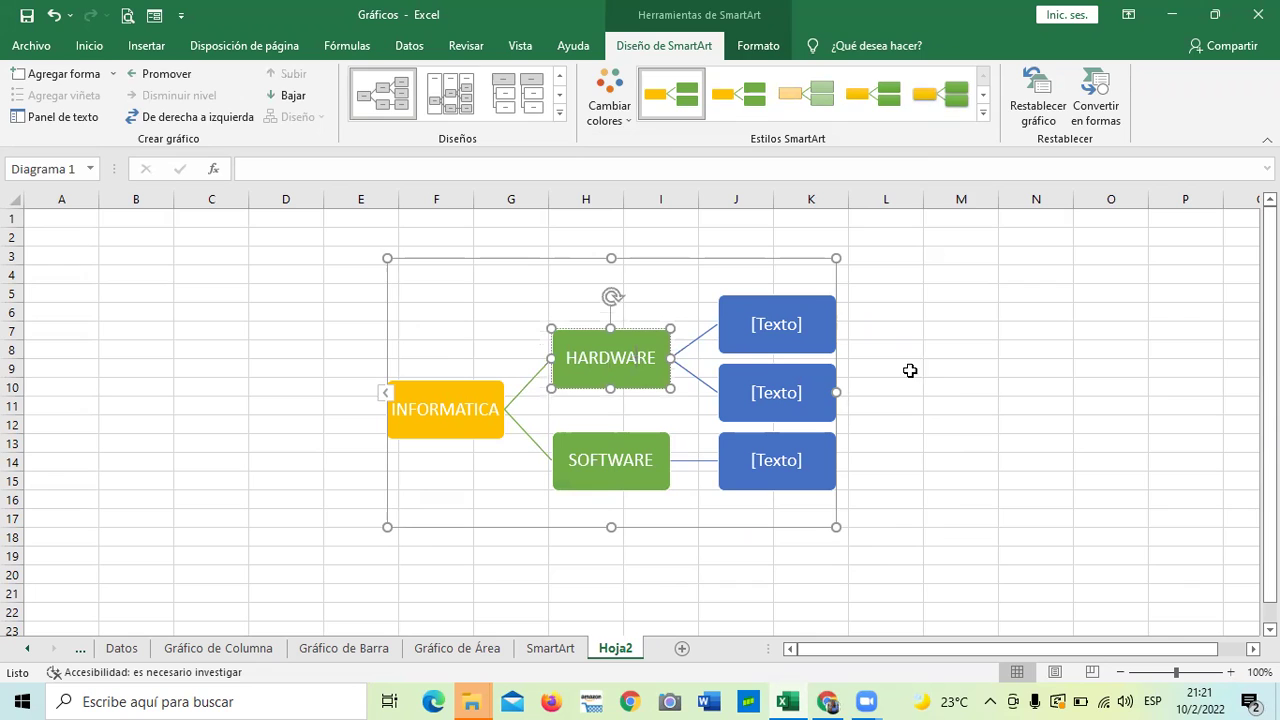
{"action": "left_click", "coordinate": [930, 368]}
{"action": "left_click", "coordinate": [642, 349]}
{"action": "left_click", "coordinate": [806, 322]}
{"action": "type", "text": "MOUSE"}
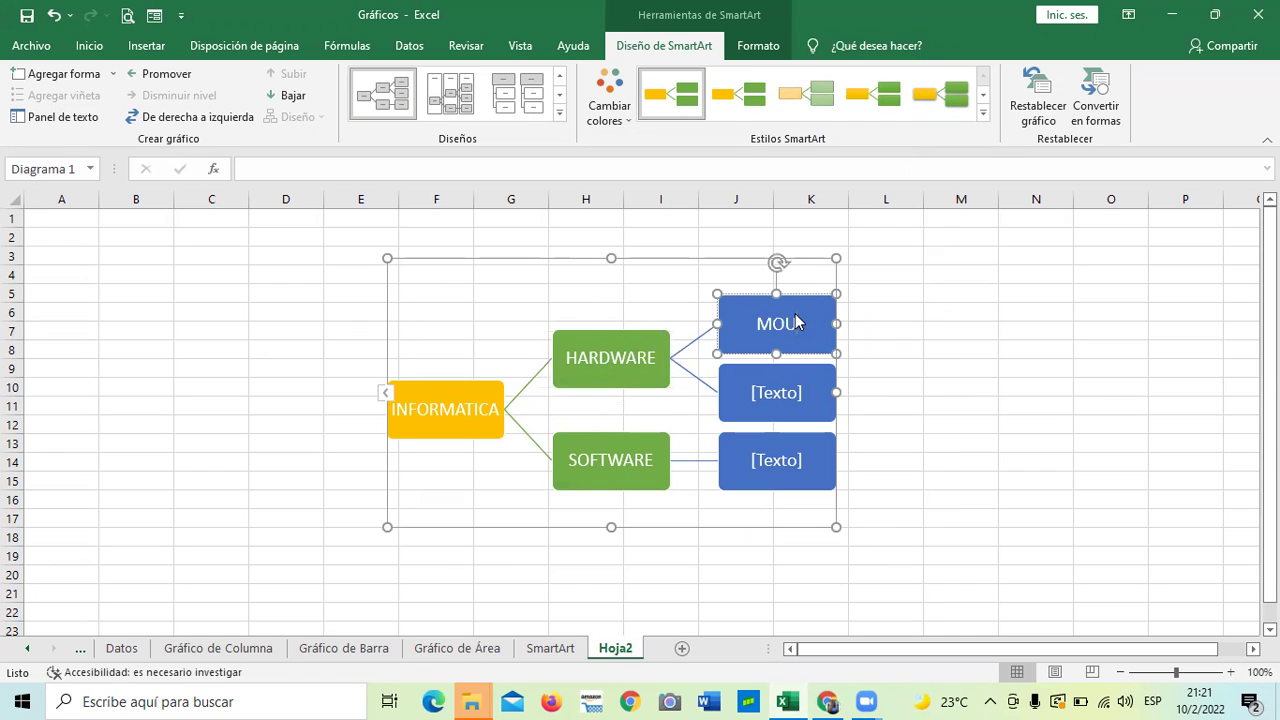
{"action": "left_click", "coordinate": [777, 390]}
{"action": "type", "text": "TECLADO"}
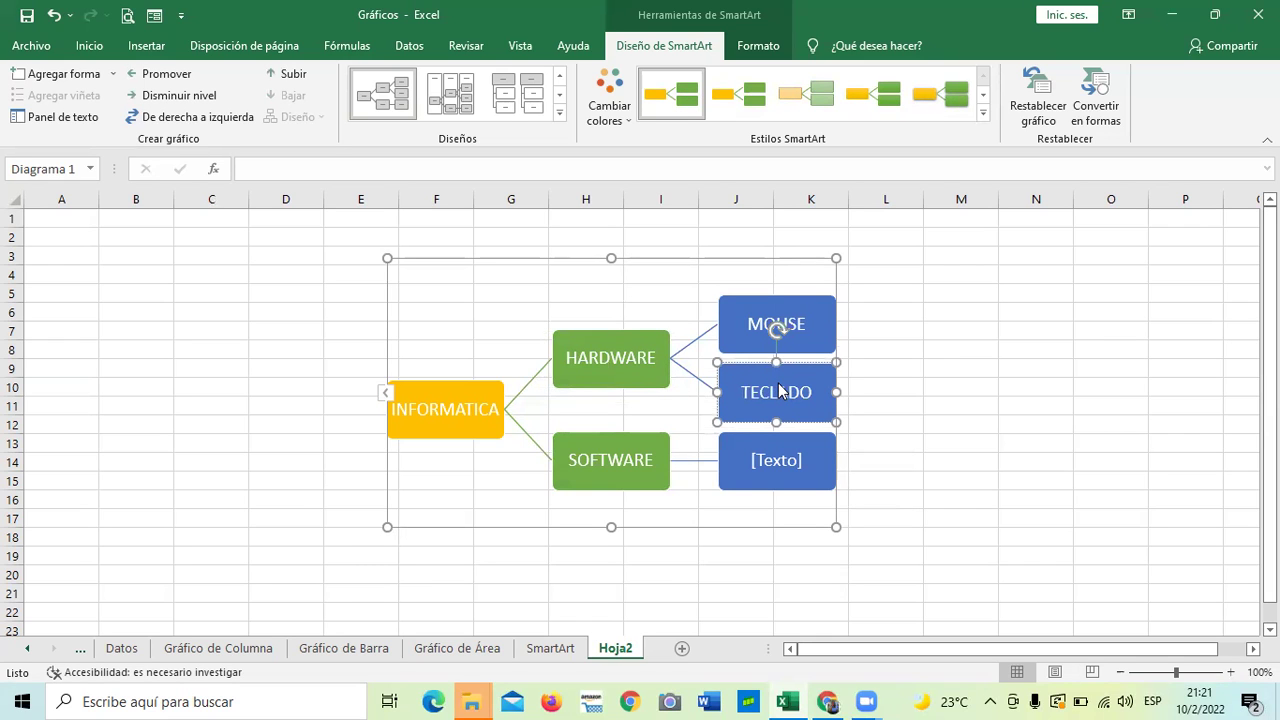
{"action": "left_click", "coordinate": [886, 401]}
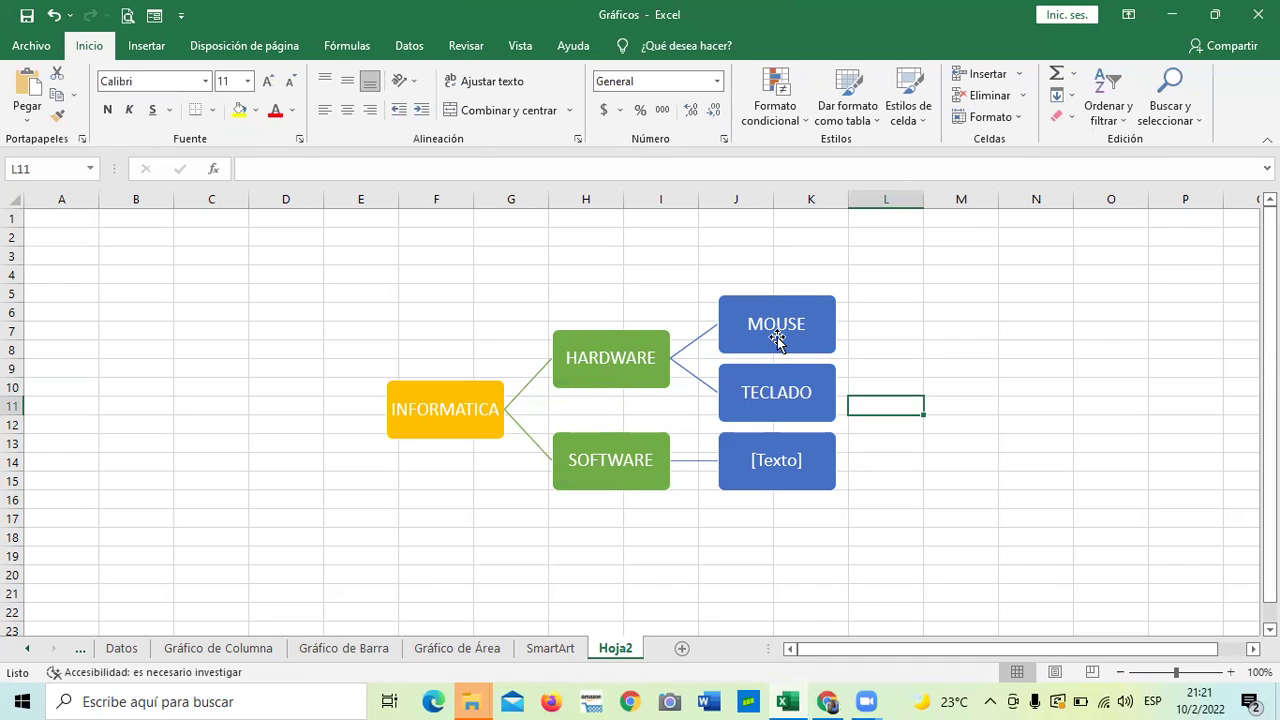
Add a same-level shape directly after the MOUSE box in the HARDWARE branch.
{"action": "left_click", "coordinate": [820, 312]}
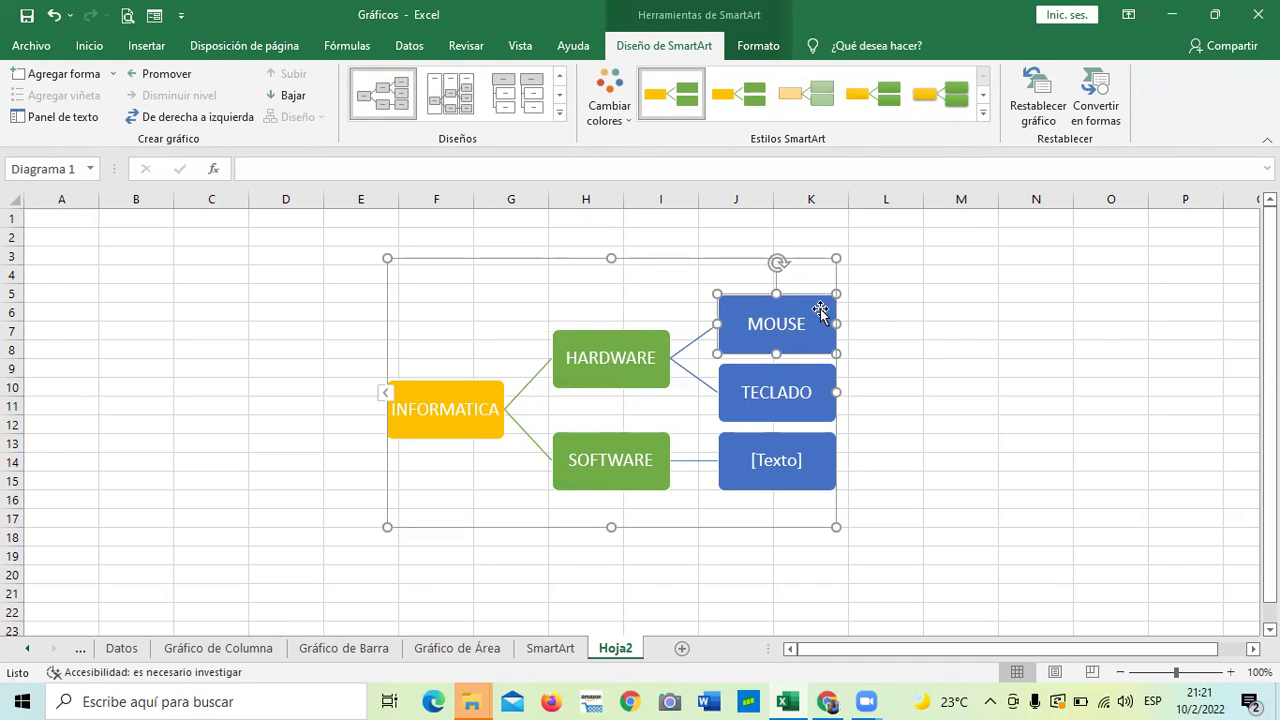
{"action": "left_click", "coordinate": [764, 378]}
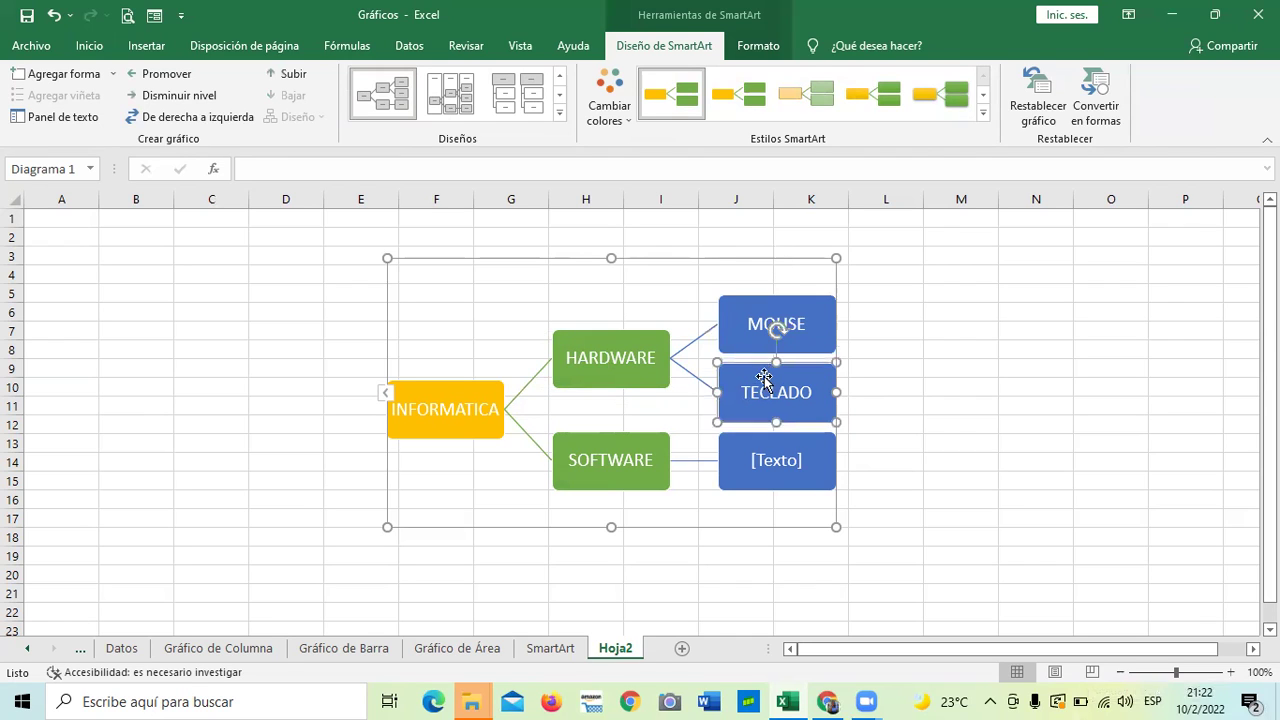
{"action": "left_click", "coordinate": [801, 326]}
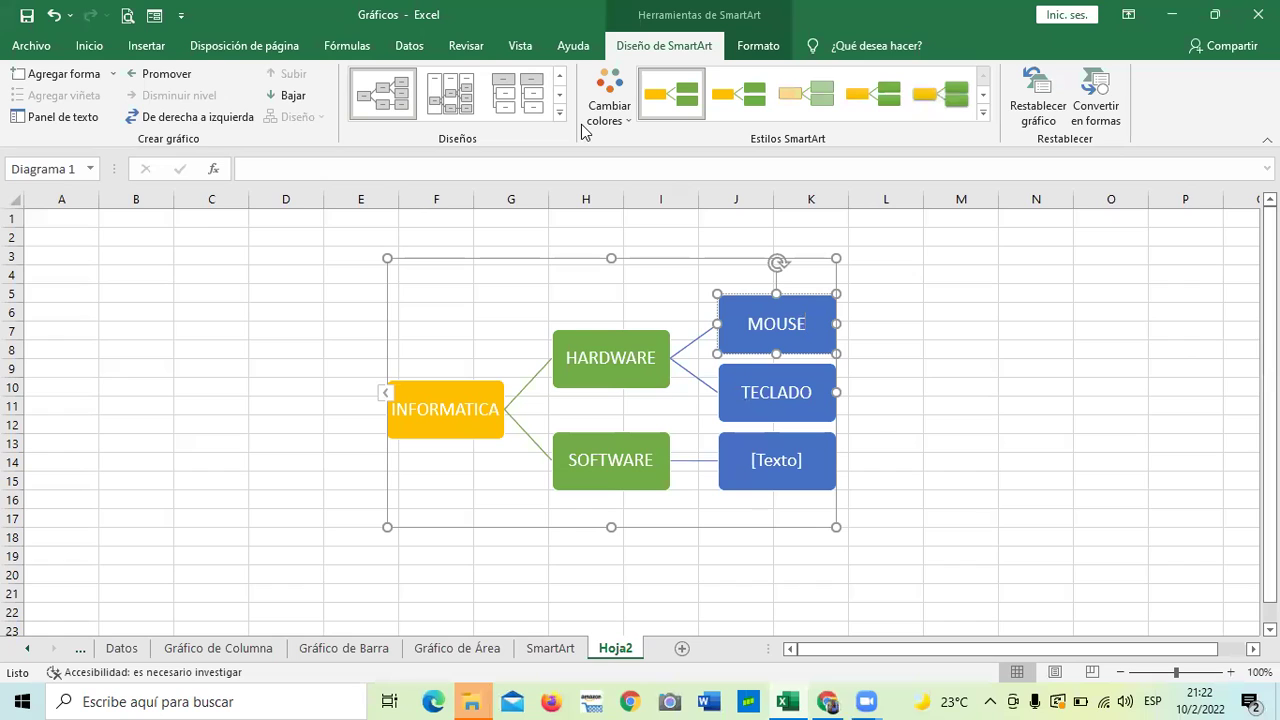
{"action": "left_click", "coordinate": [113, 74]}
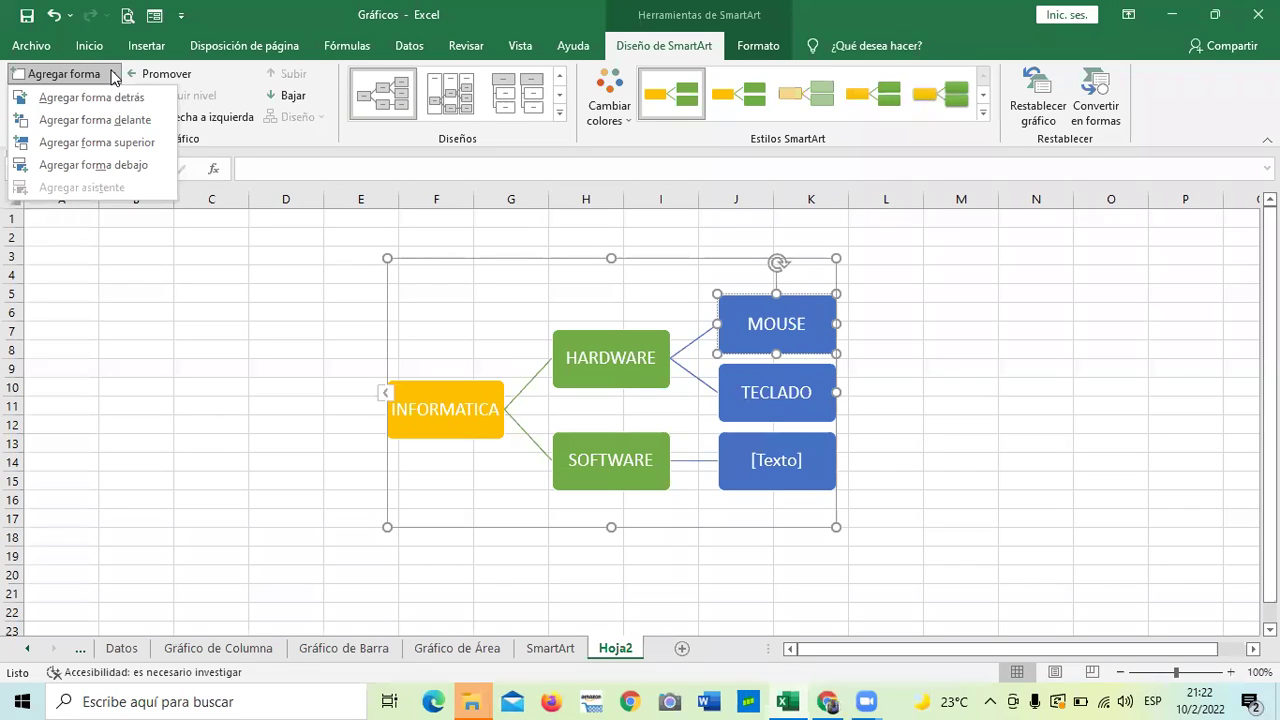
{"action": "left_click", "coordinate": [113, 97]}
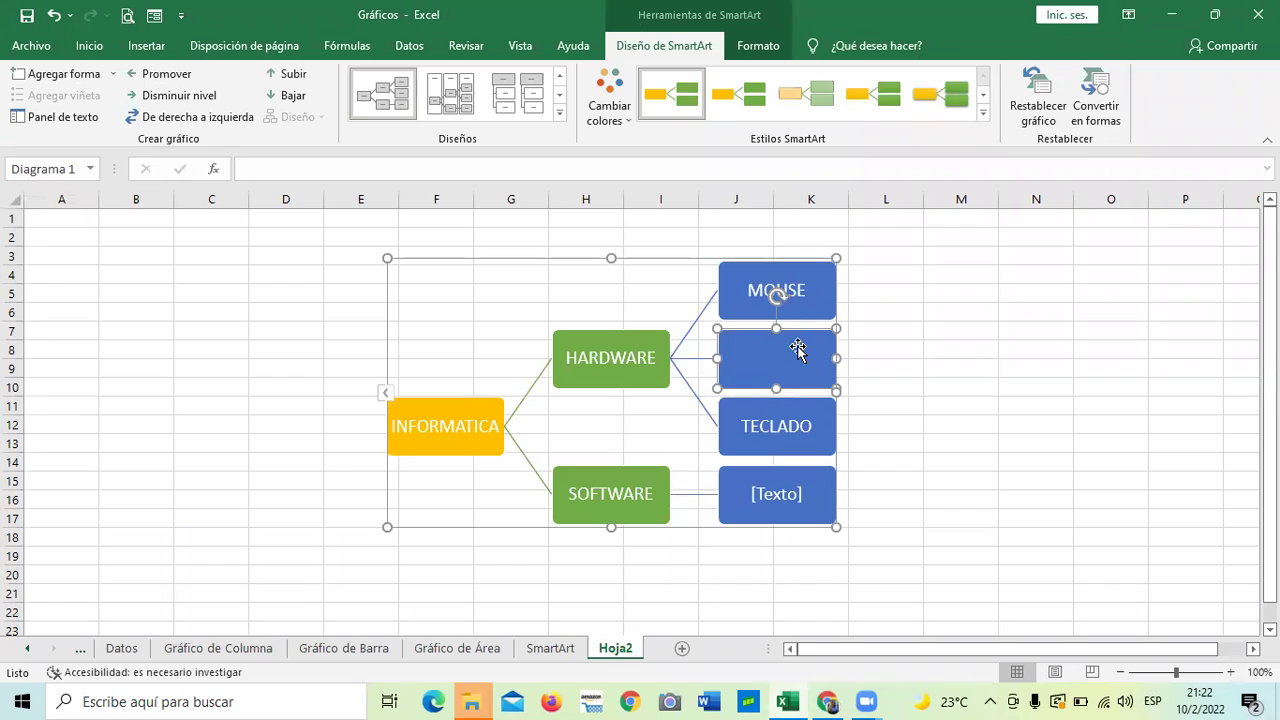
Try adding a shape one level below the empty box between MOUSE and TECLADO, and delete it.
{"action": "left_click", "coordinate": [111, 75]}
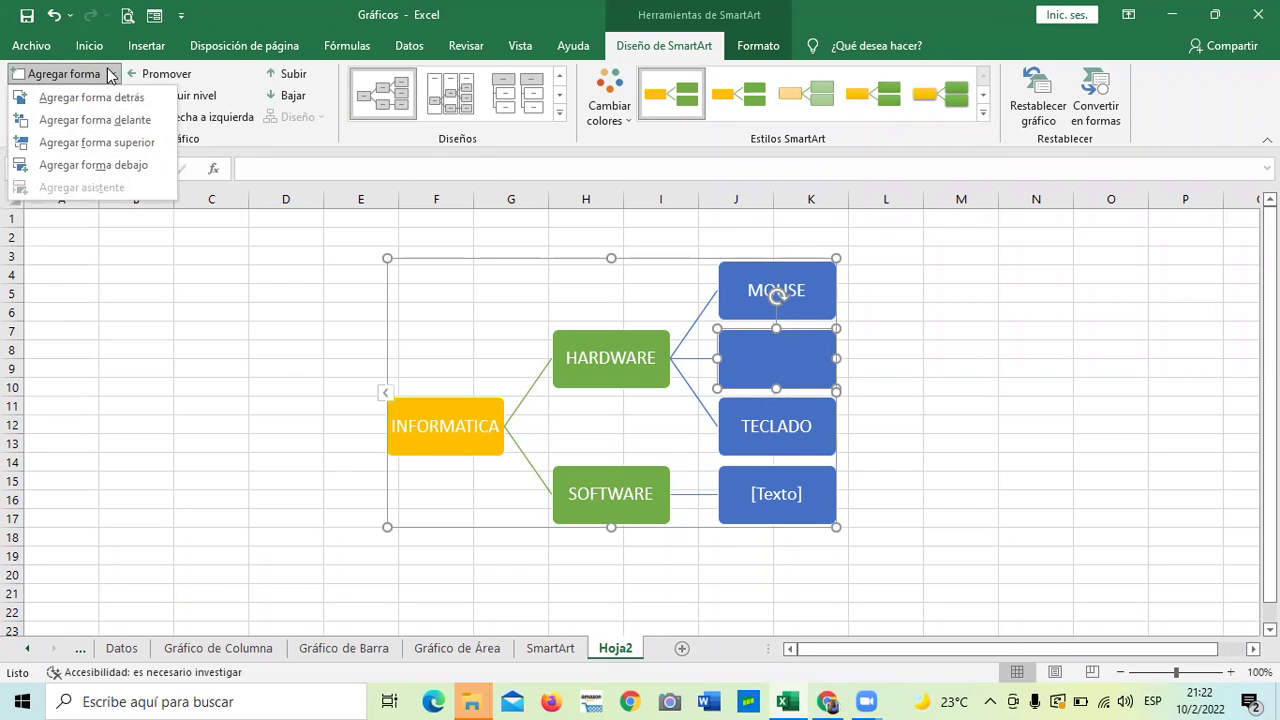
{"action": "left_click", "coordinate": [128, 168]}
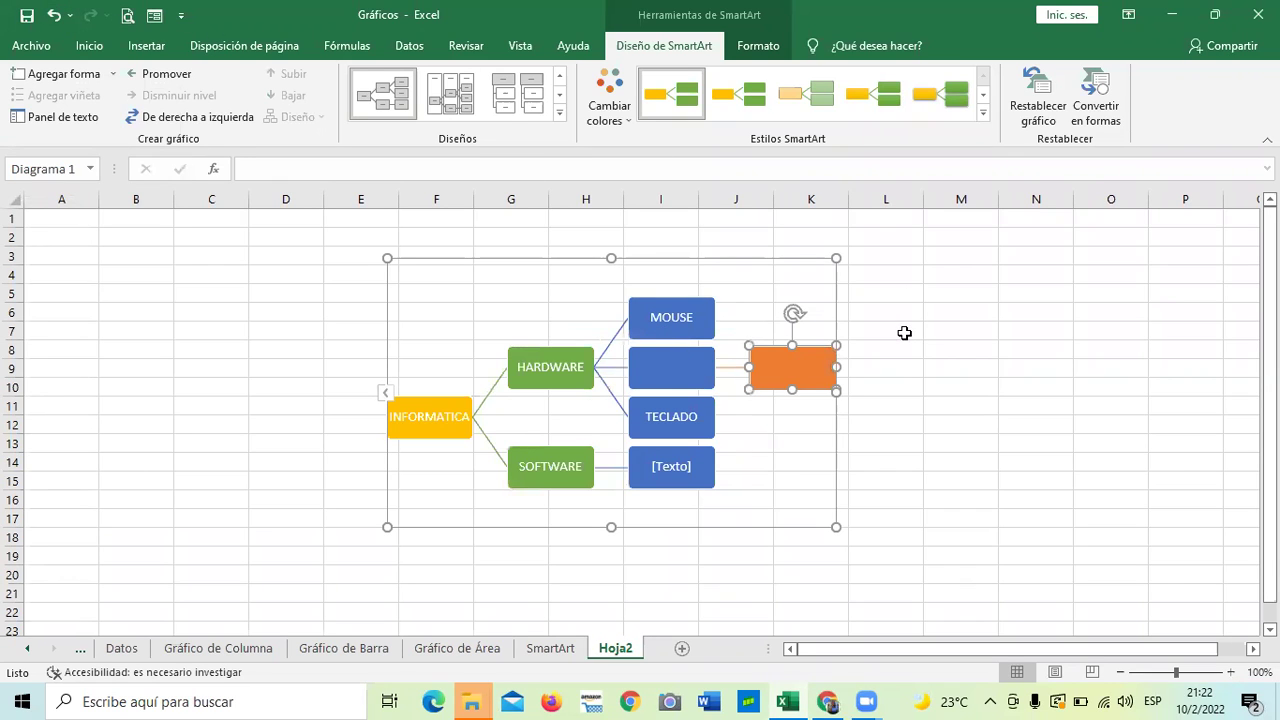
{"action": "key", "text": "Delete"}
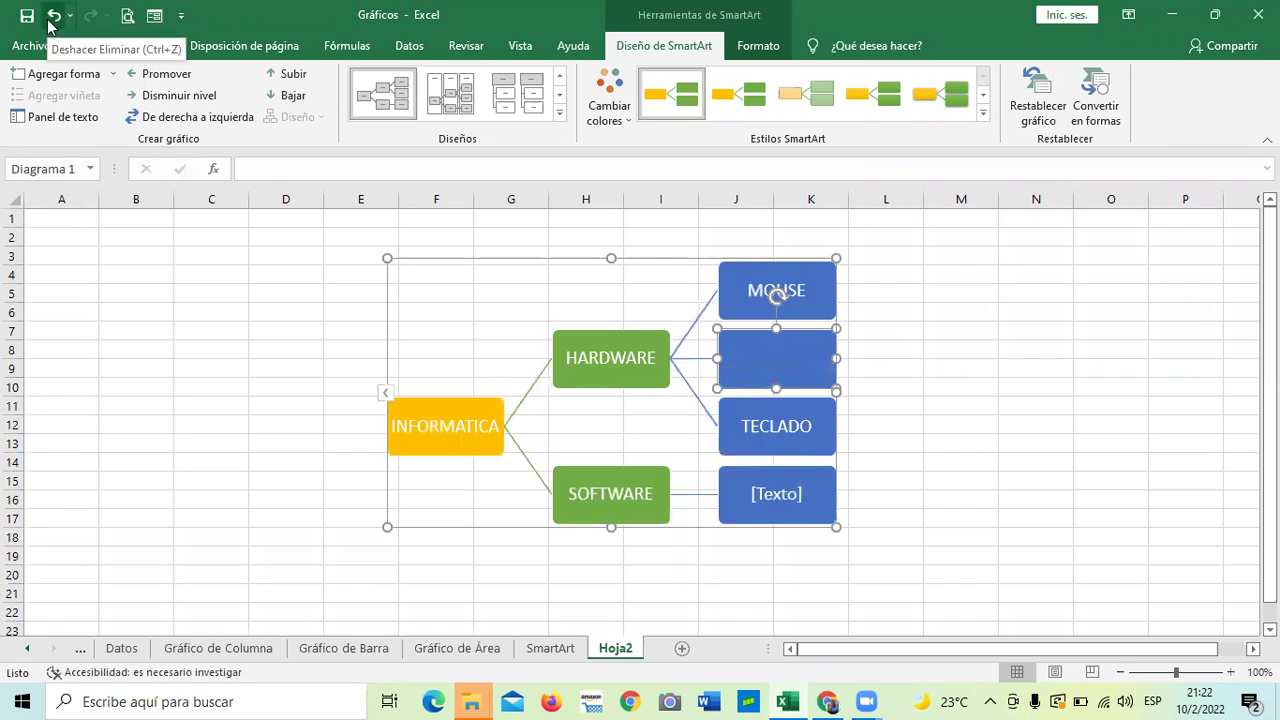
Try adding a shape one level below the MOUSE box, and undo the addition.
{"action": "left_click", "coordinate": [757, 271]}
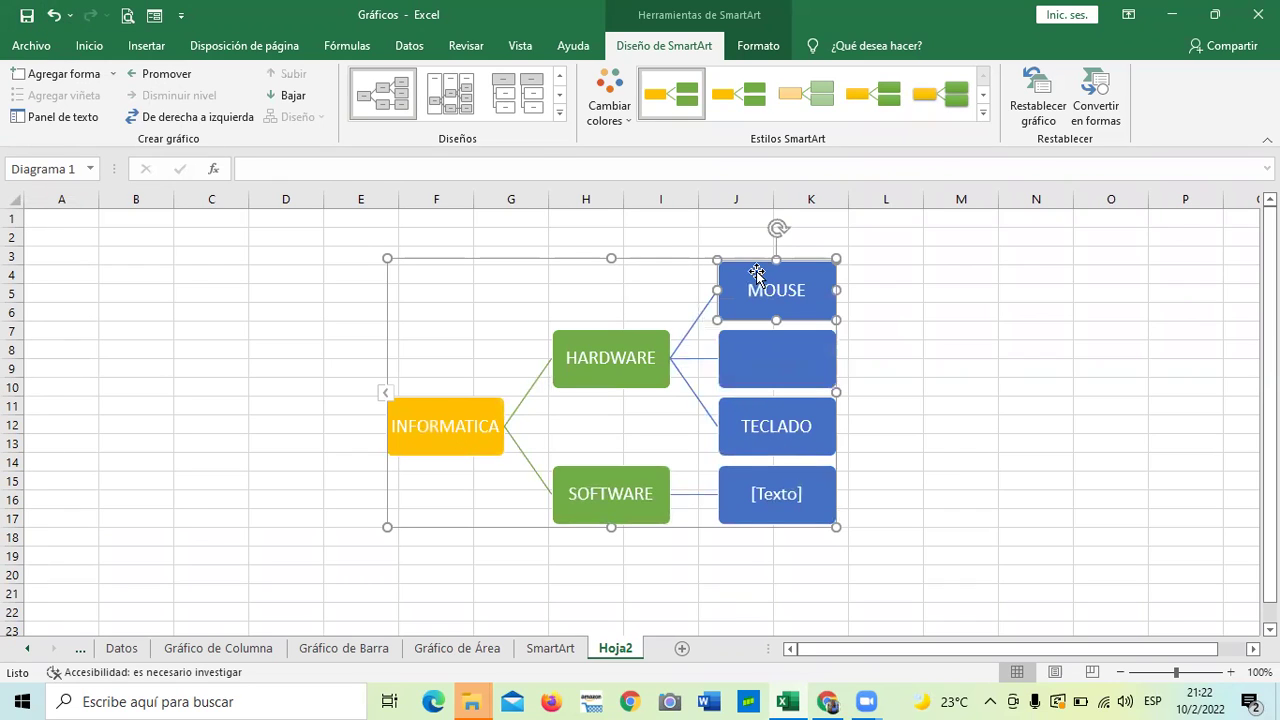
{"action": "left_click", "coordinate": [114, 74]}
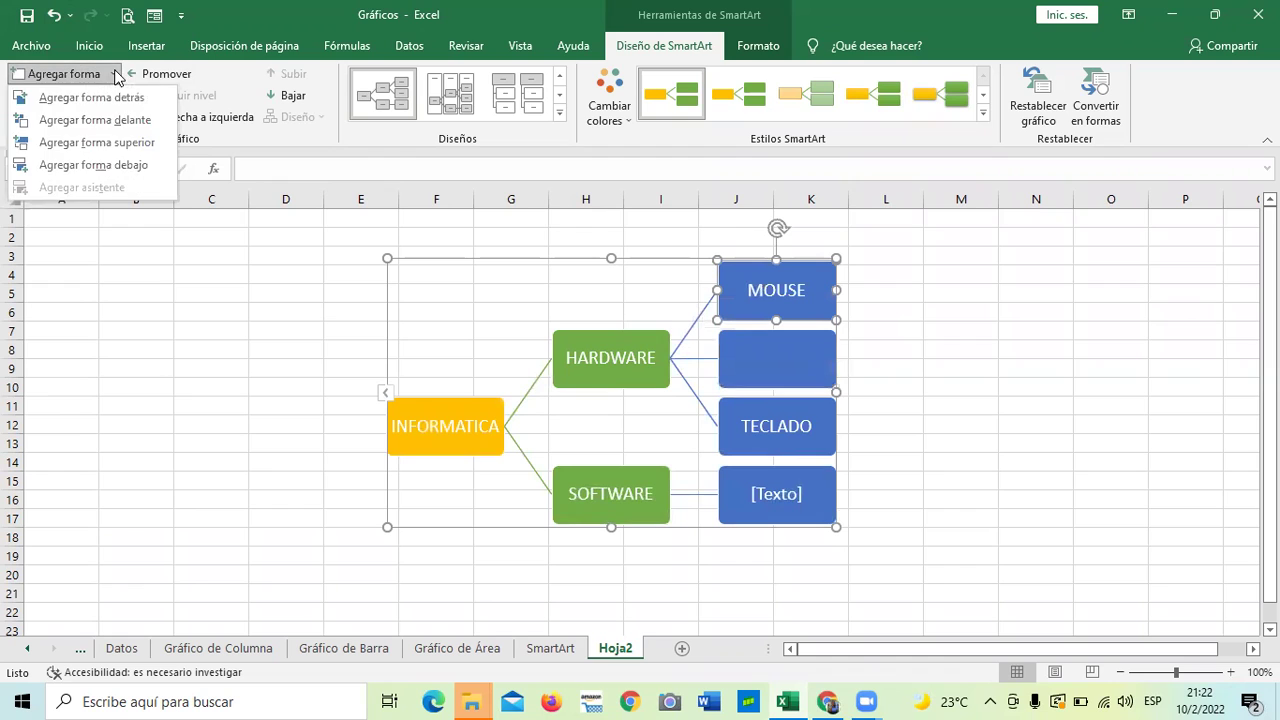
{"action": "left_click", "coordinate": [126, 163]}
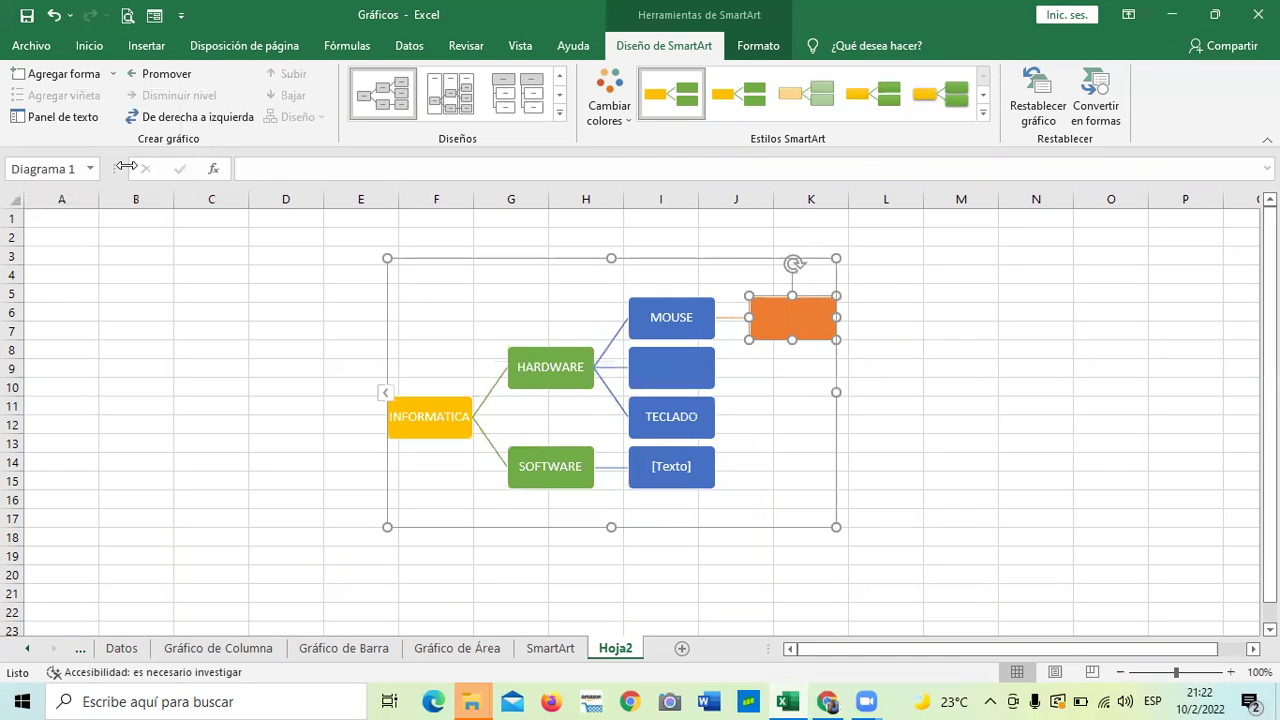
{"action": "left_click", "coordinate": [54, 15]}
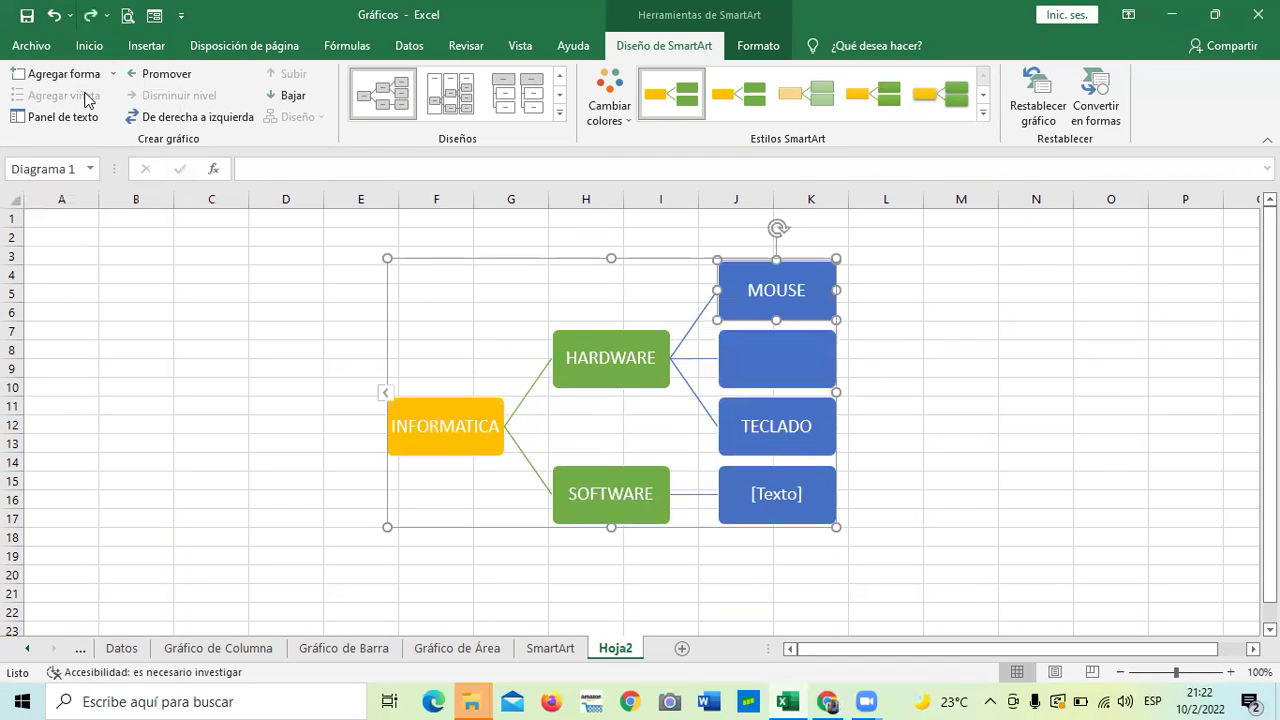
Add a same-level shape directly above the MOUSE box in the HARDWARE branch.
{"action": "left_click", "coordinate": [112, 75]}
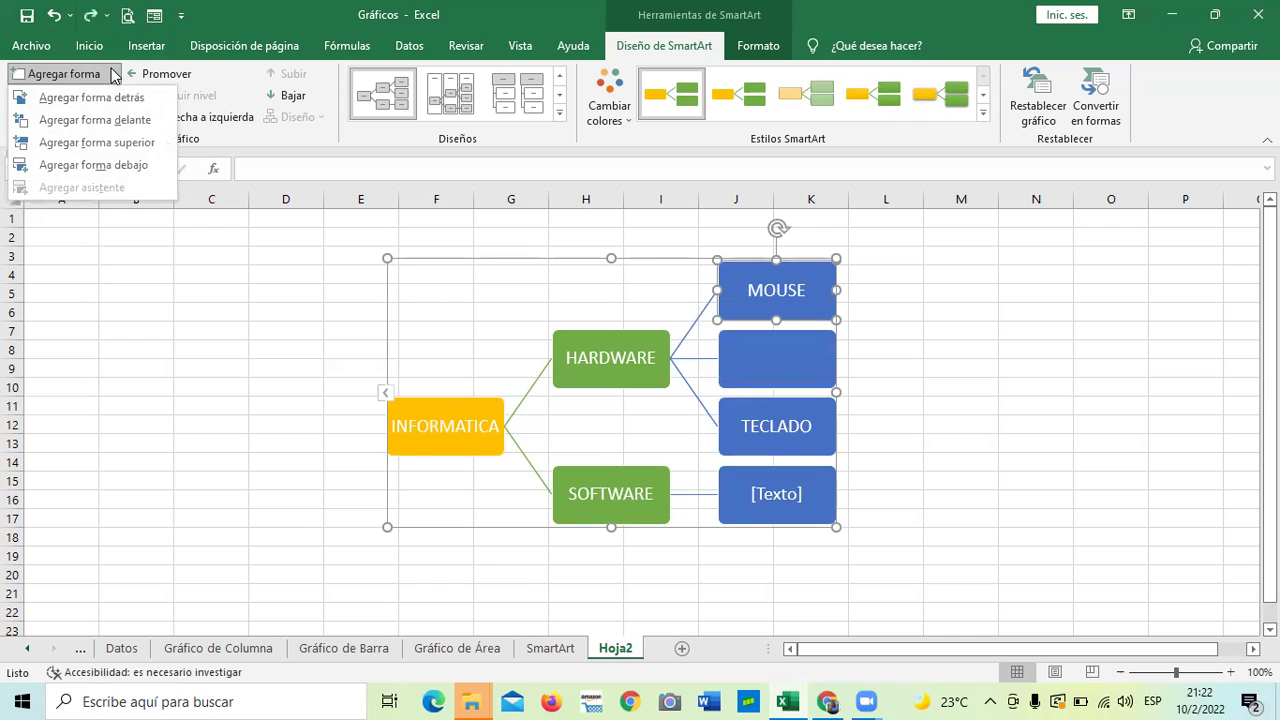
{"action": "left_click", "coordinate": [121, 121]}
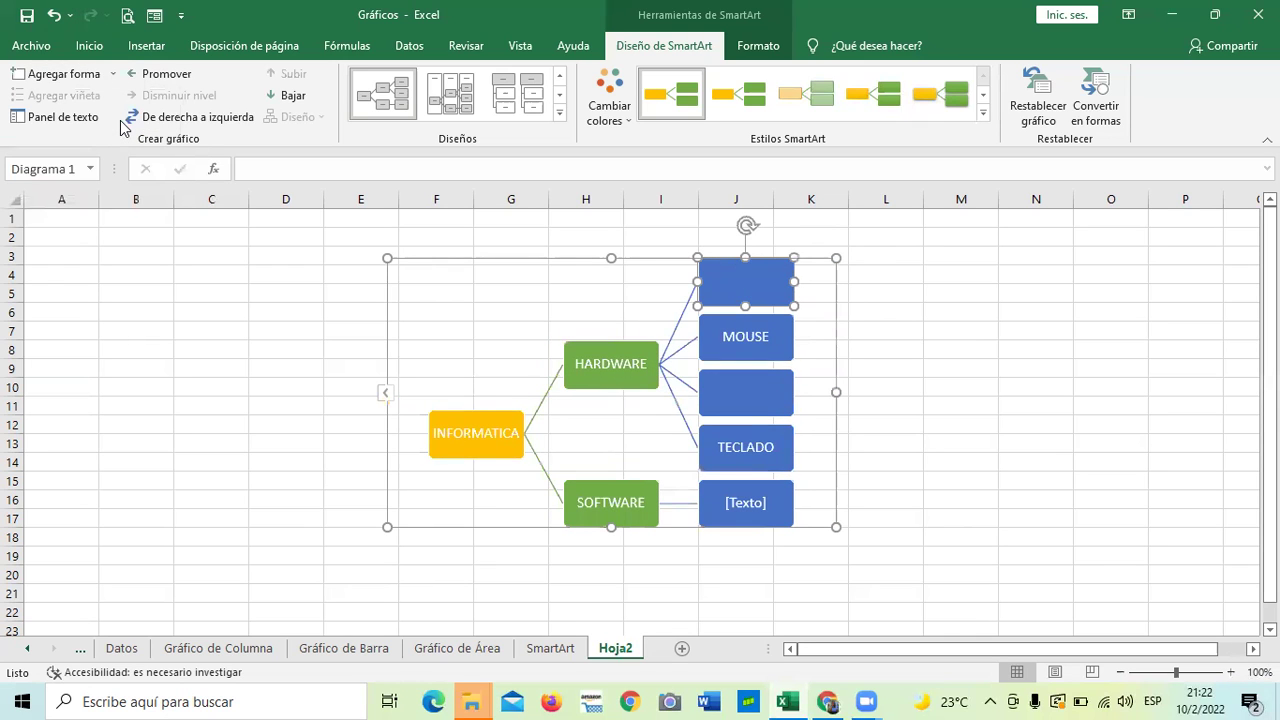
{"action": "left_click", "coordinate": [966, 386]}
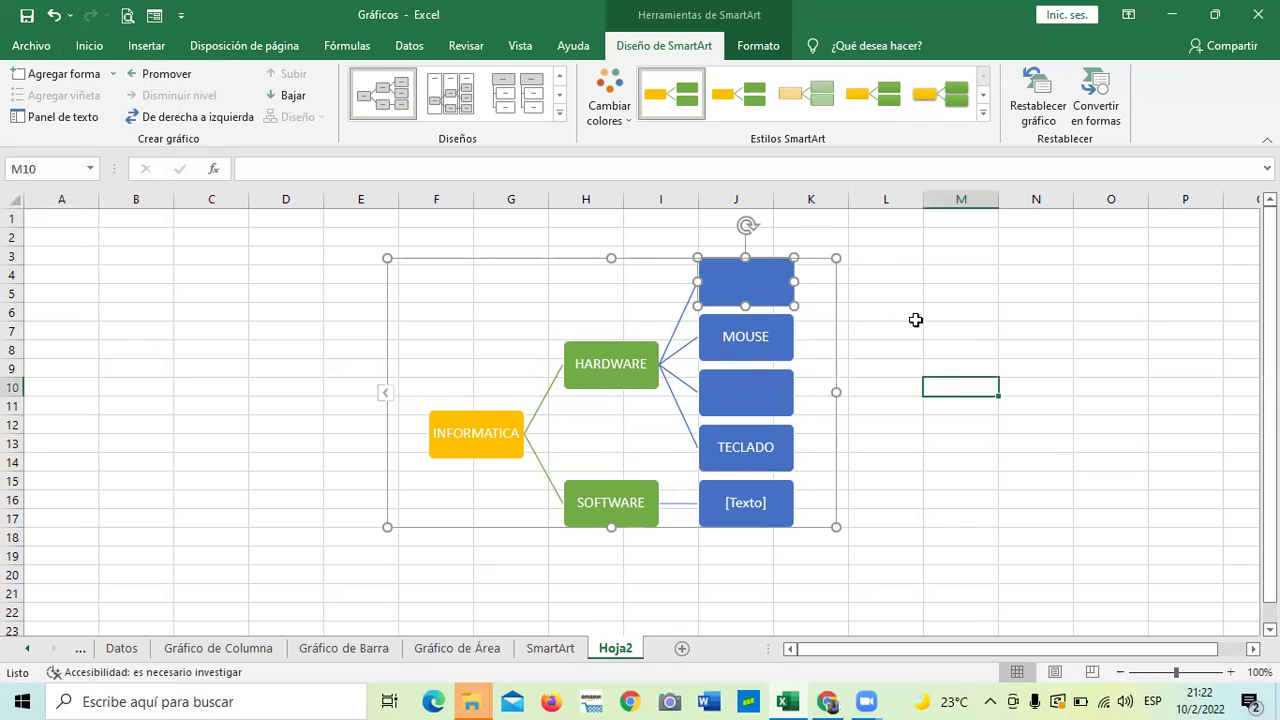
Label the empty box above MOUSE as MONITOR and the empty box above TECLADO as CPU.
{"action": "left_click", "coordinate": [746, 282]}
{"action": "left_click", "coordinate": [757, 392]}
{"action": "left_click", "coordinate": [744, 283]}
{"action": "type", "text": "MONITOR"}
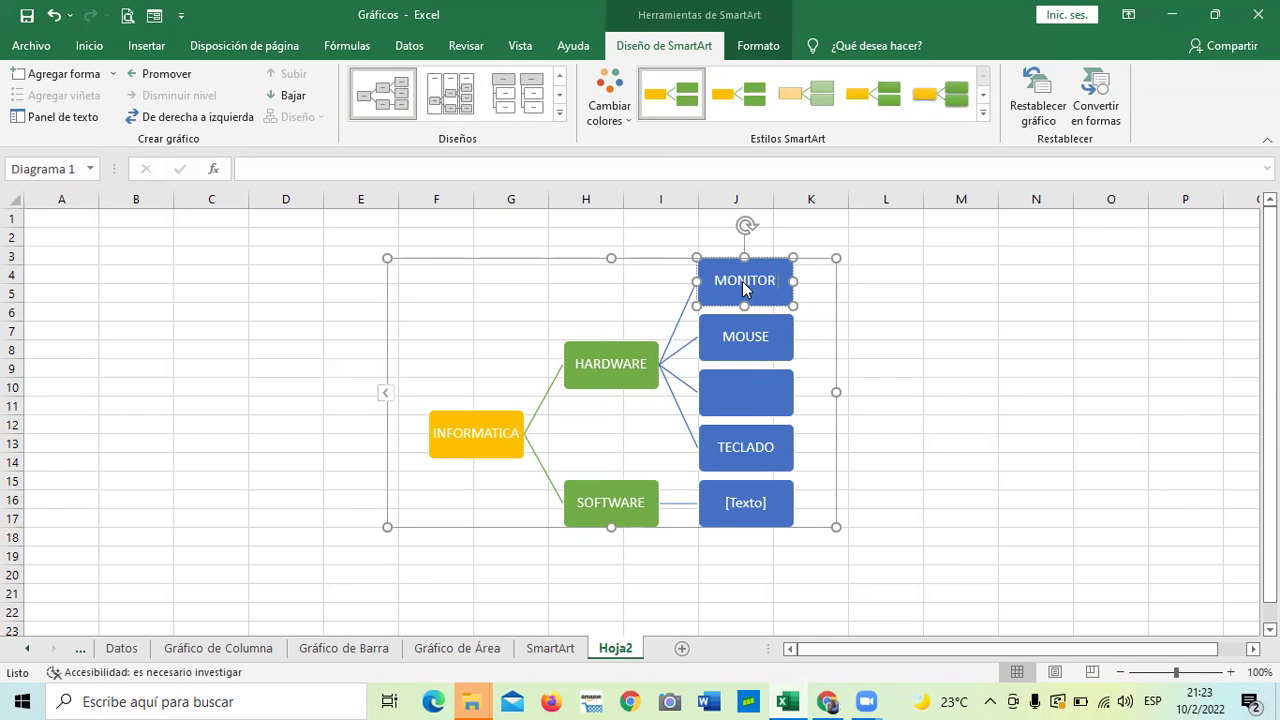
{"action": "left_click", "coordinate": [744, 397]}
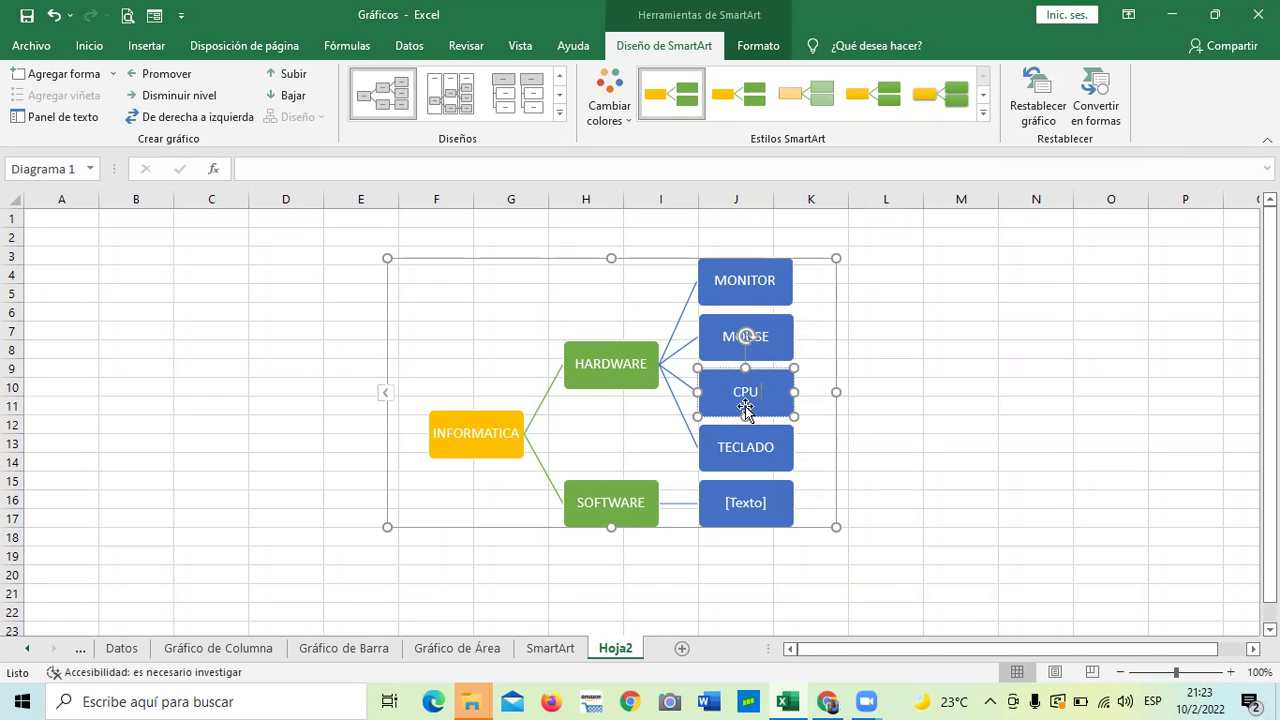
{"action": "left_click", "coordinate": [751, 447]}
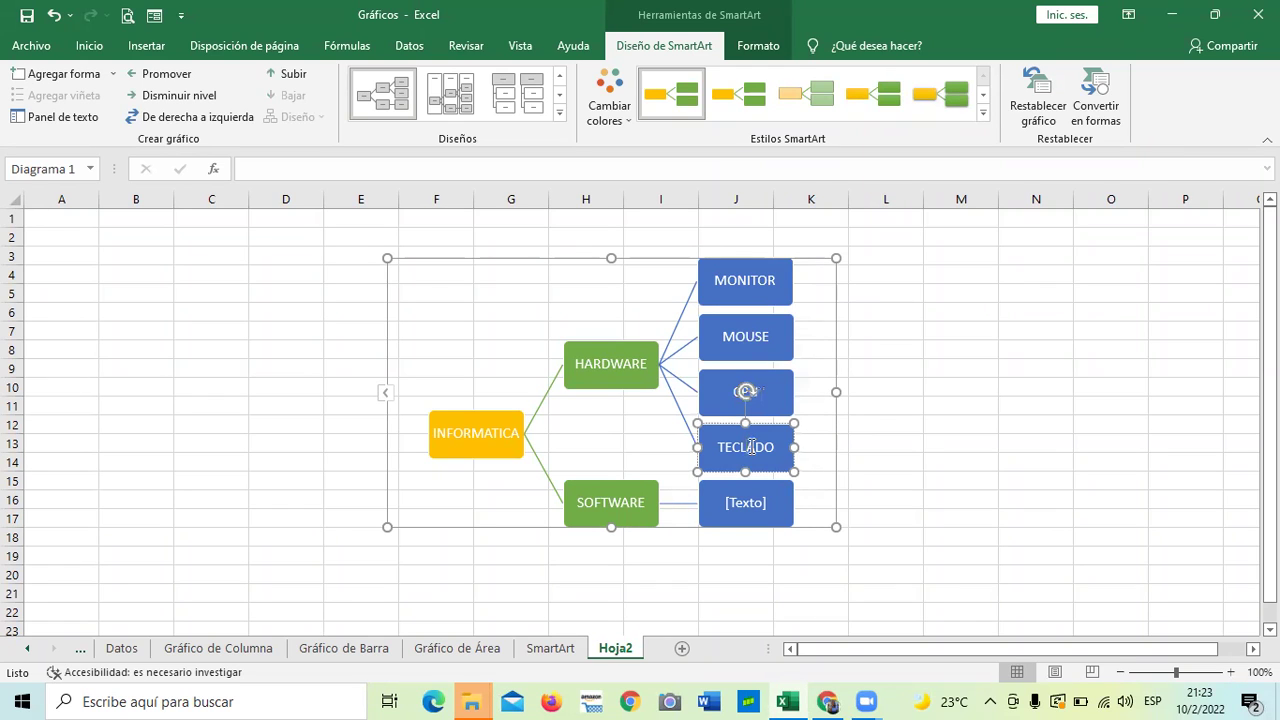
{"action": "left_click", "coordinate": [768, 342]}
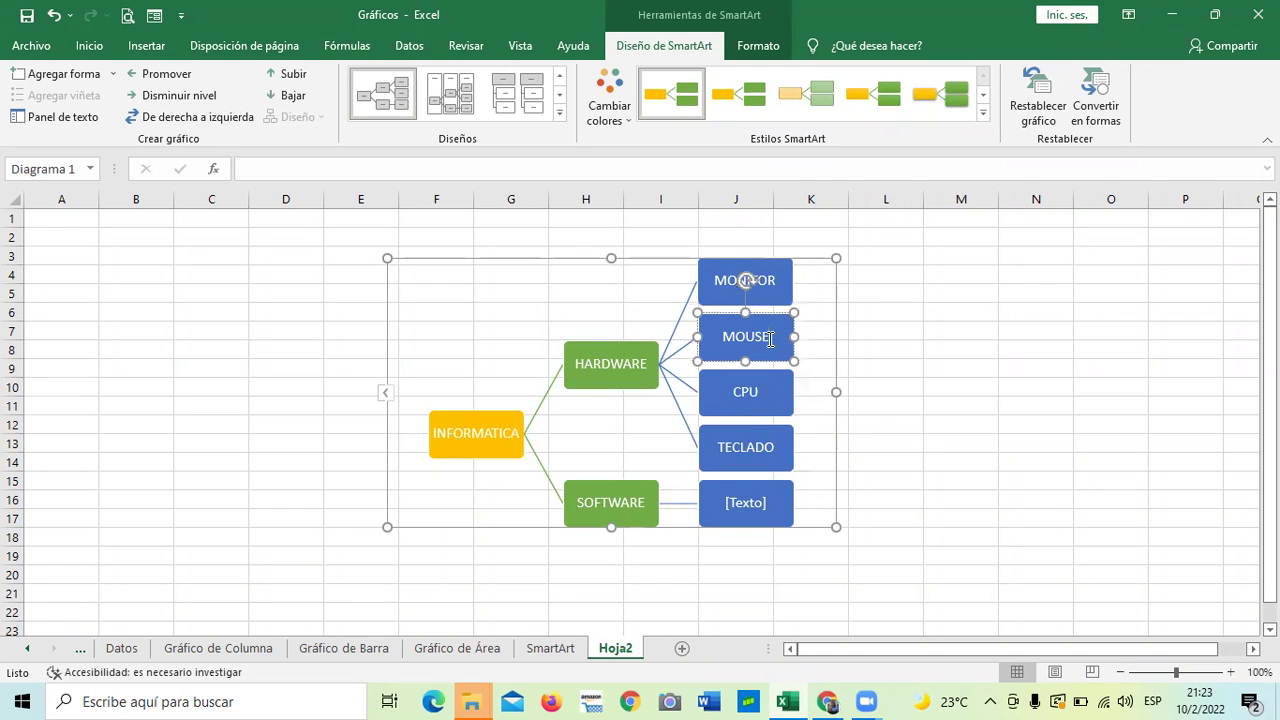
Open the diagram's text outline and examine how its entries at each level correspond to the boxes.
{"action": "left_click", "coordinate": [88, 120]}
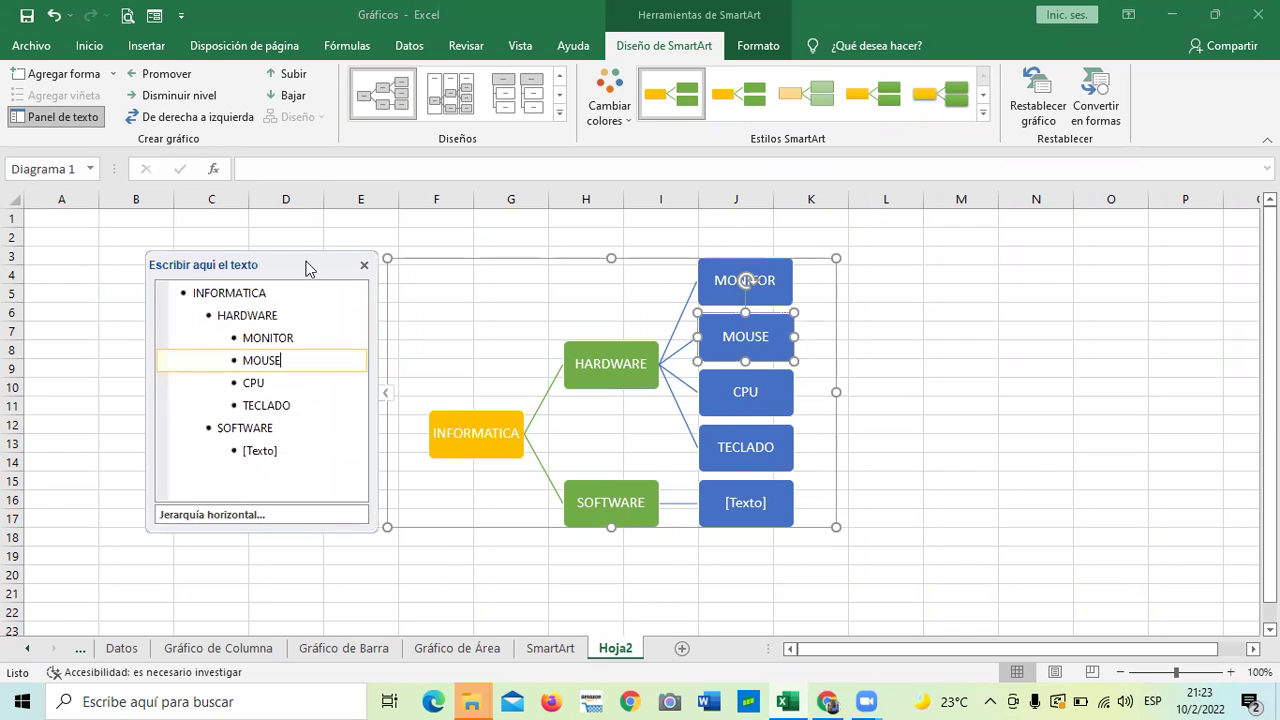
{"action": "left_click", "coordinate": [256, 381]}
{"action": "left_click", "coordinate": [282, 405]}
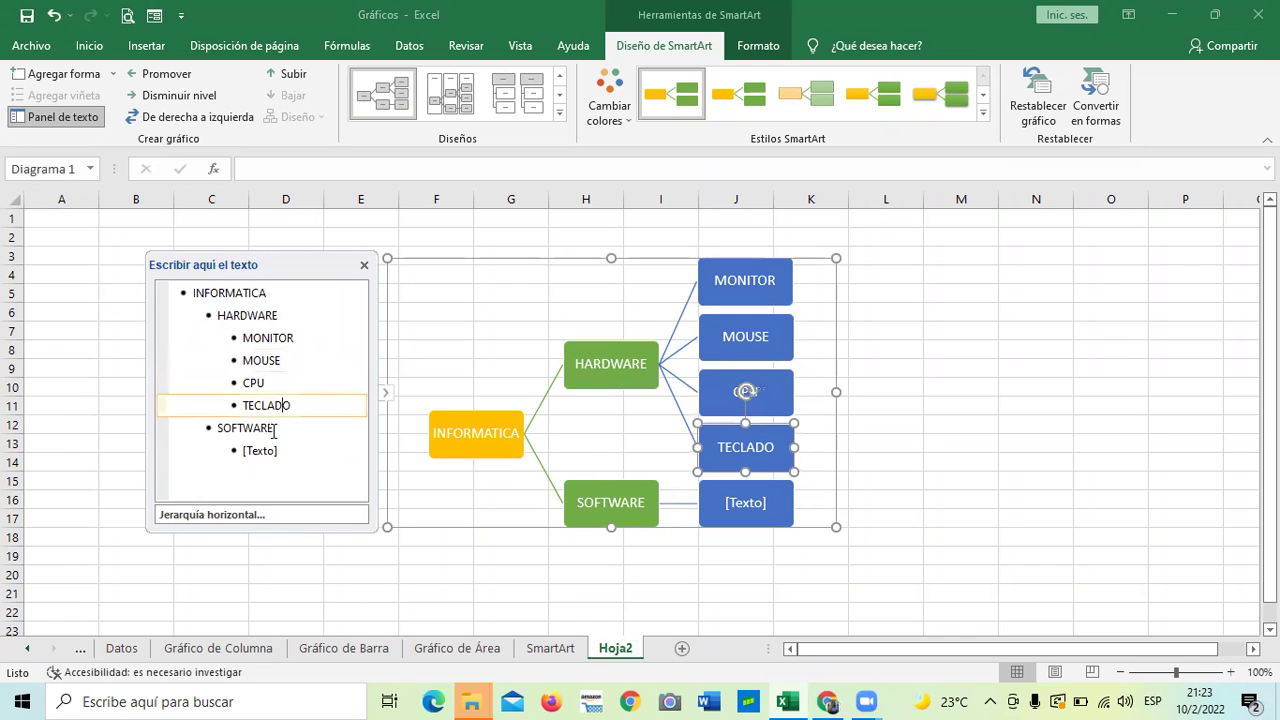
{"action": "left_click", "coordinate": [275, 428]}
{"action": "left_click", "coordinate": [265, 451]}
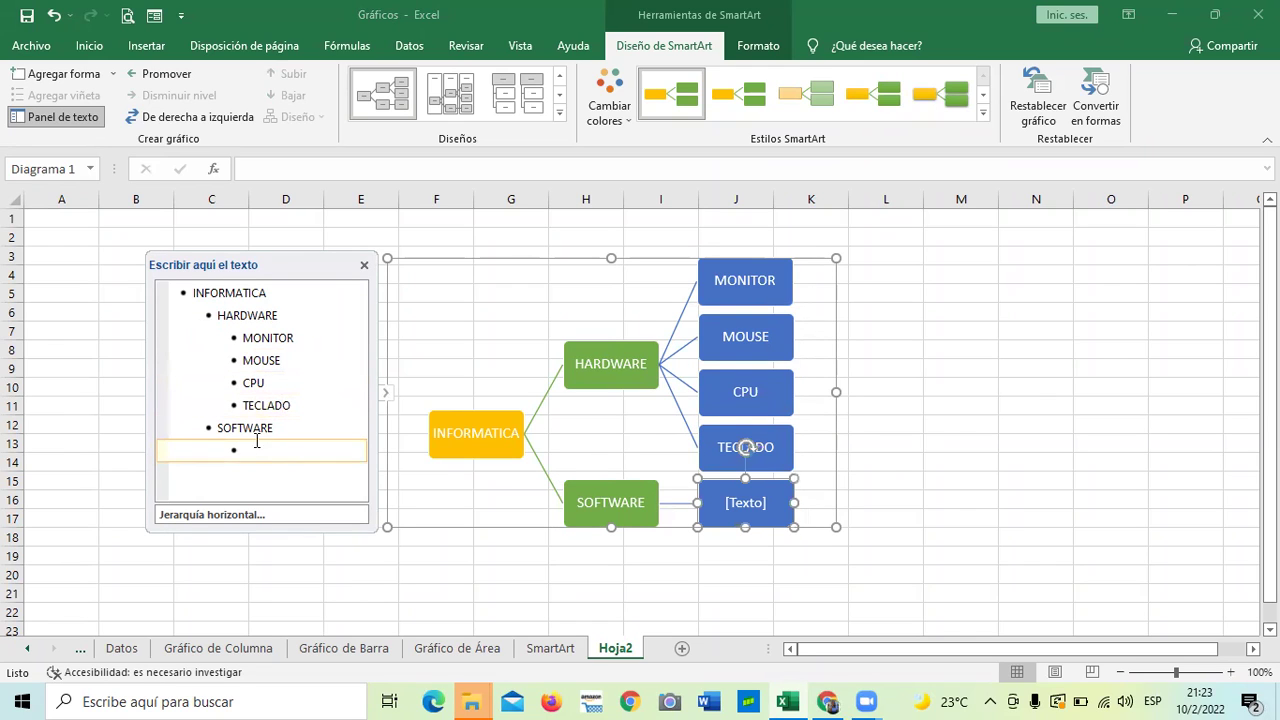
{"action": "left_click", "coordinate": [249, 426]}
{"action": "left_click", "coordinate": [263, 404]}
{"action": "left_click", "coordinate": [253, 382]}
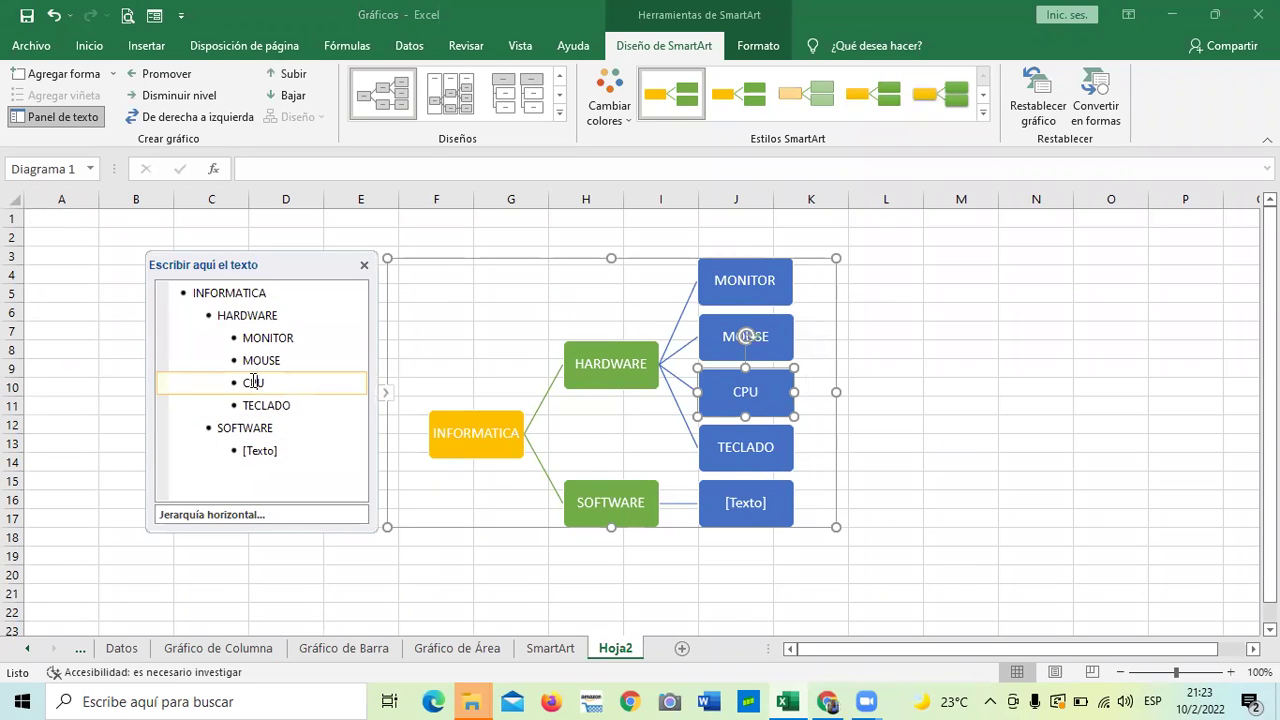
{"action": "left_click", "coordinate": [262, 359]}
{"action": "left_click", "coordinate": [273, 338]}
{"action": "left_click", "coordinate": [256, 316]}
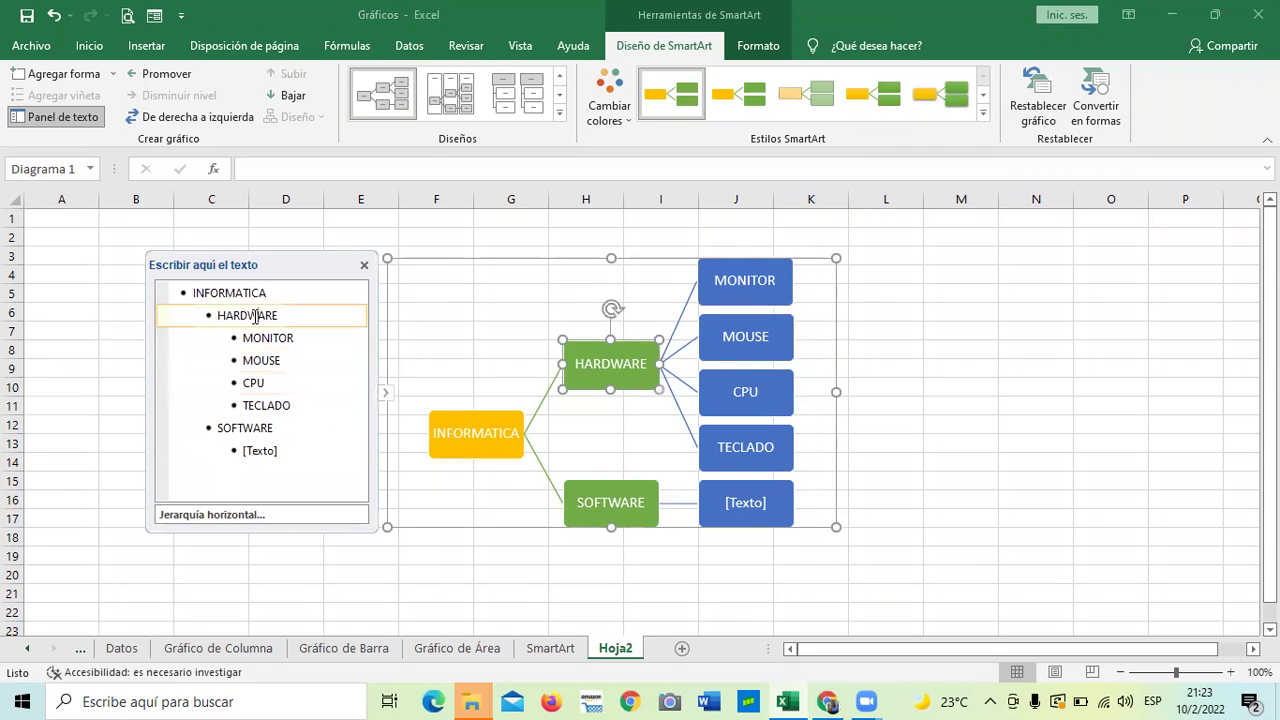
Correct the root entry to INFORMÁTICA with its accent in the text outline, and close the outline.
{"action": "left_click", "coordinate": [244, 294]}
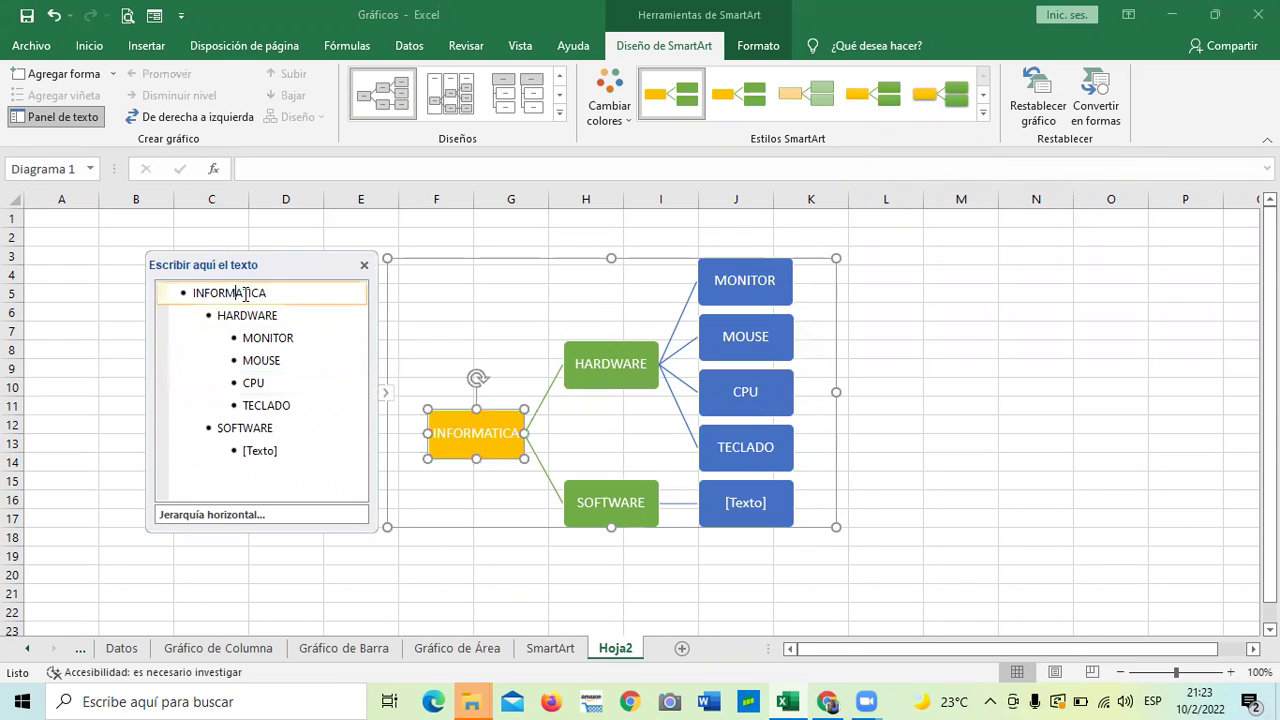
{"action": "key", "text": "BackSpace"}
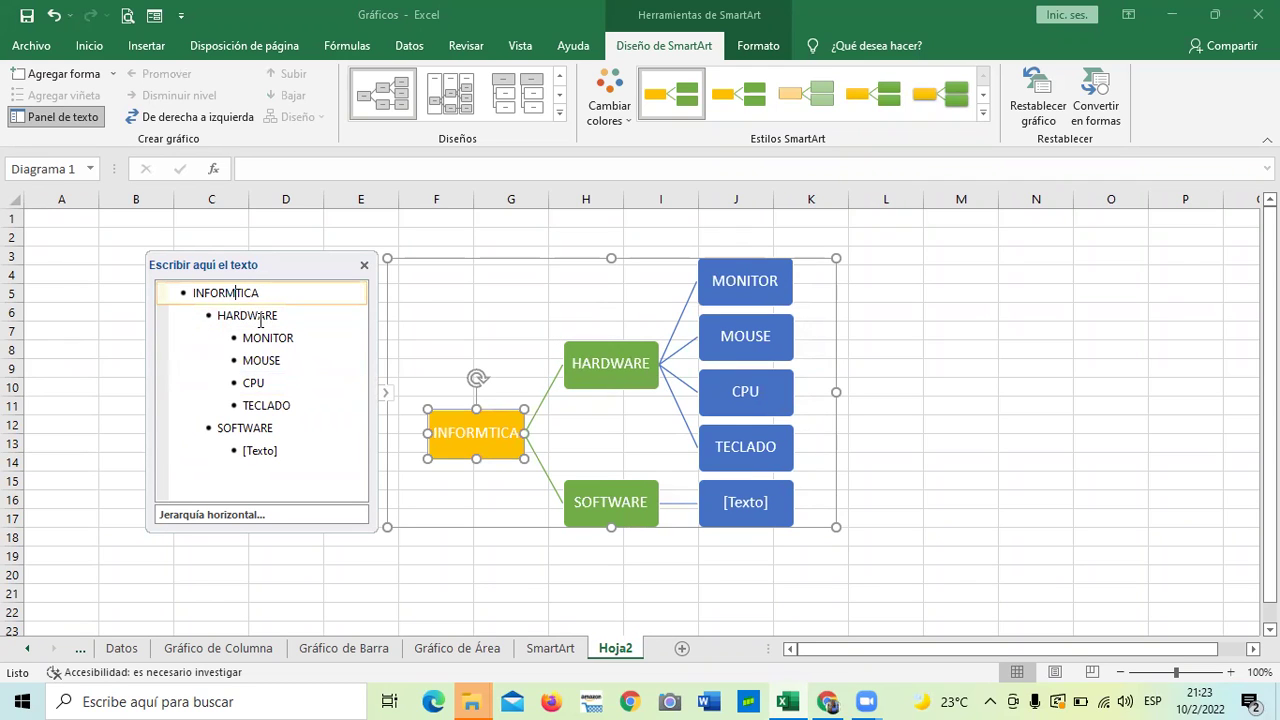
{"action": "type", "text": "Á"}
{"action": "left_click", "coordinate": [314, 430]}
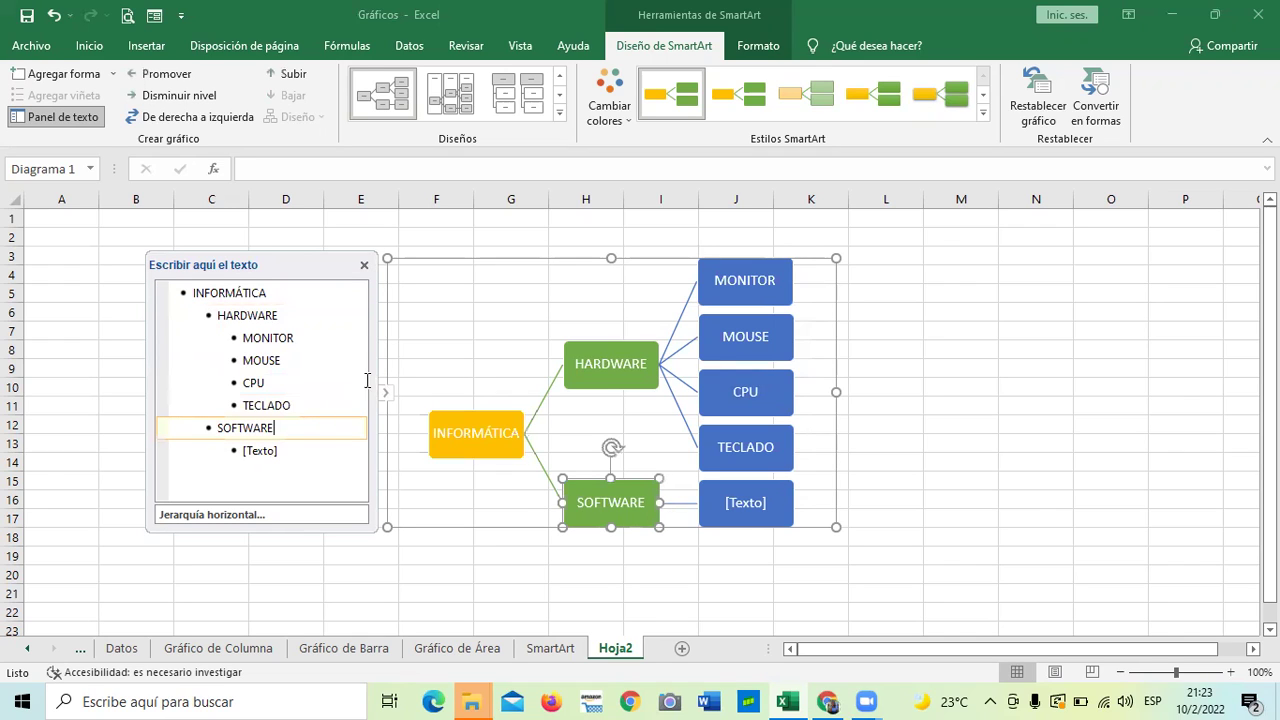
{"action": "left_click", "coordinate": [364, 266]}
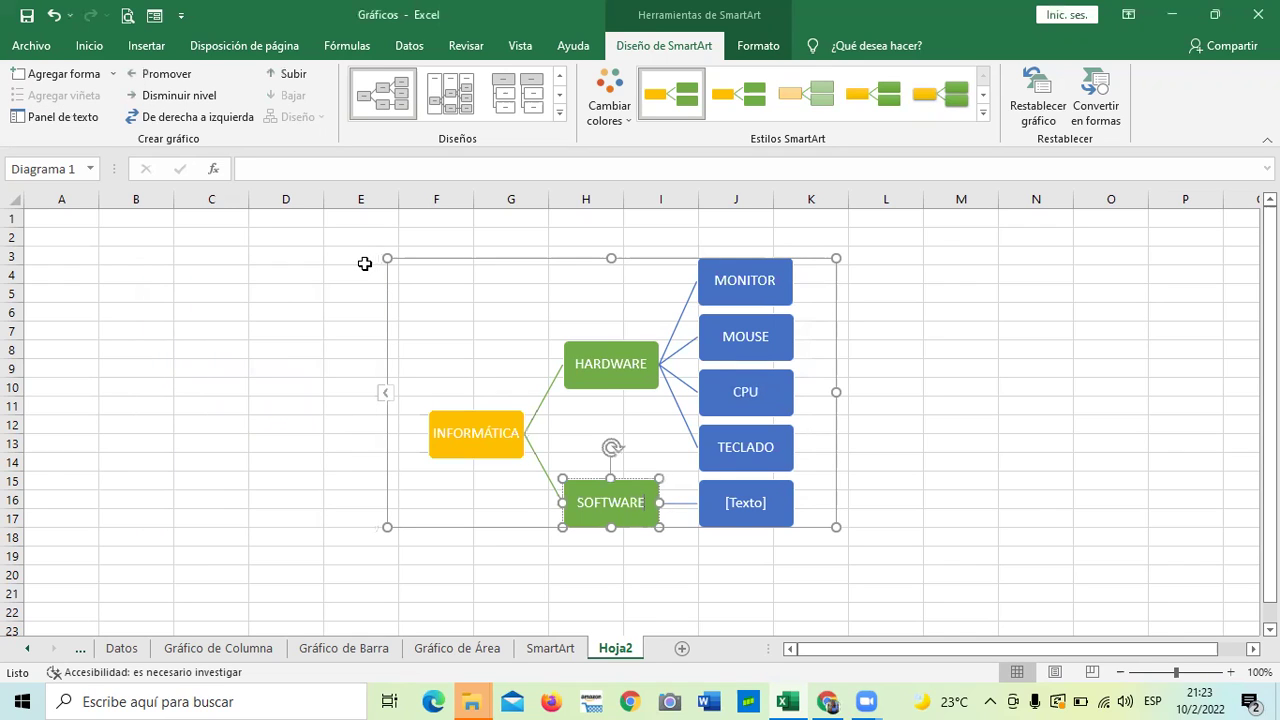
{"action": "left_click", "coordinate": [984, 436]}
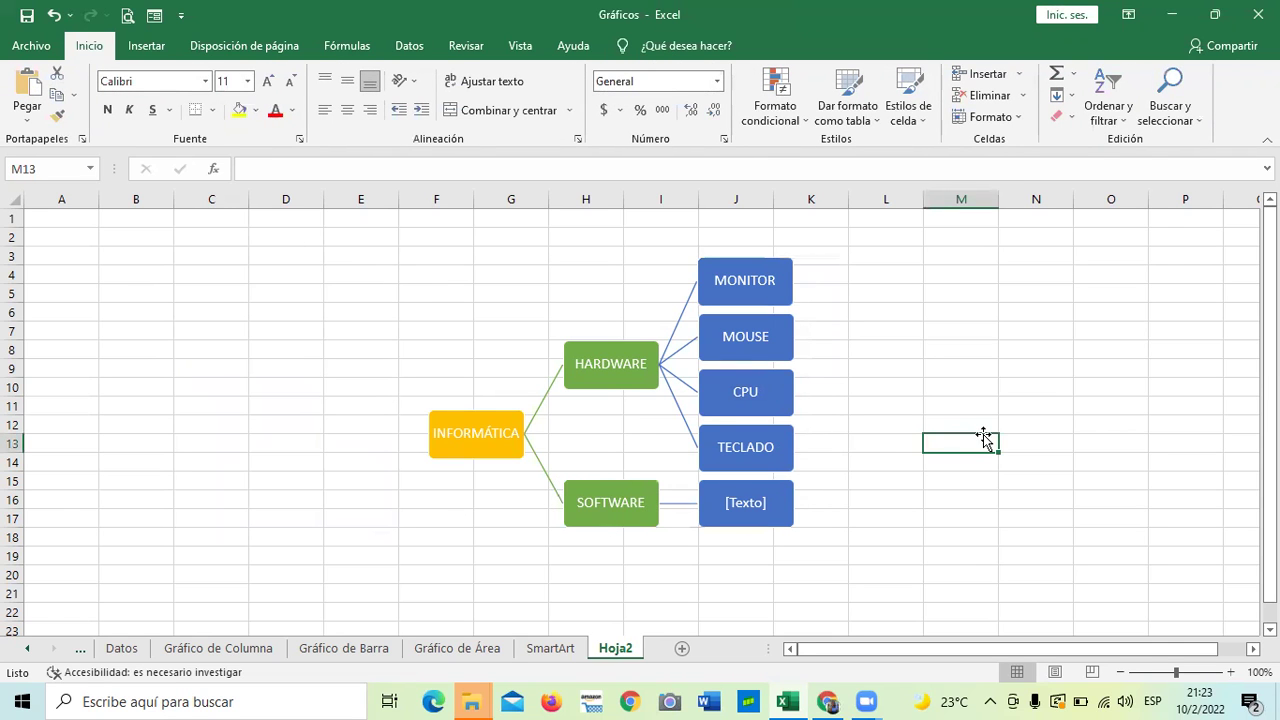
Label the empty box in the SOFTWARE branch as SITEMAS OPERATIVOS.
{"action": "left_click", "coordinate": [780, 498]}
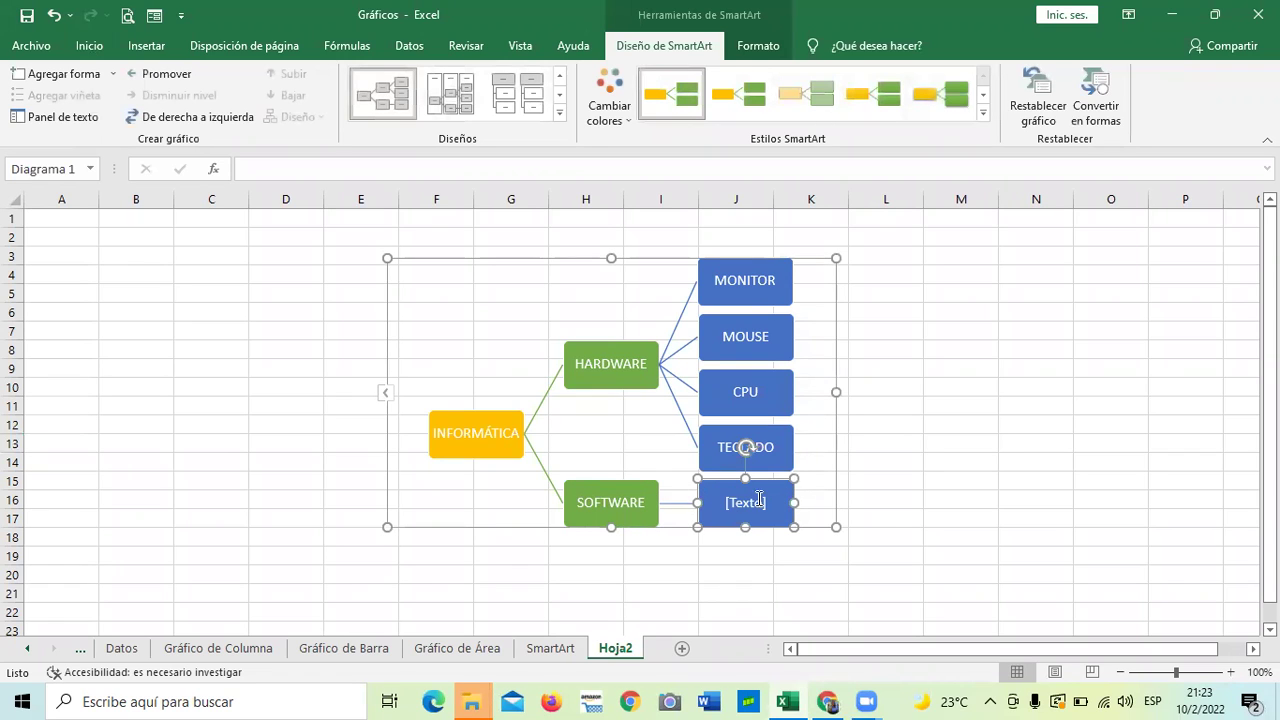
{"action": "left_click", "coordinate": [753, 505]}
{"action": "type", "text": "SITEMAS OPE"}
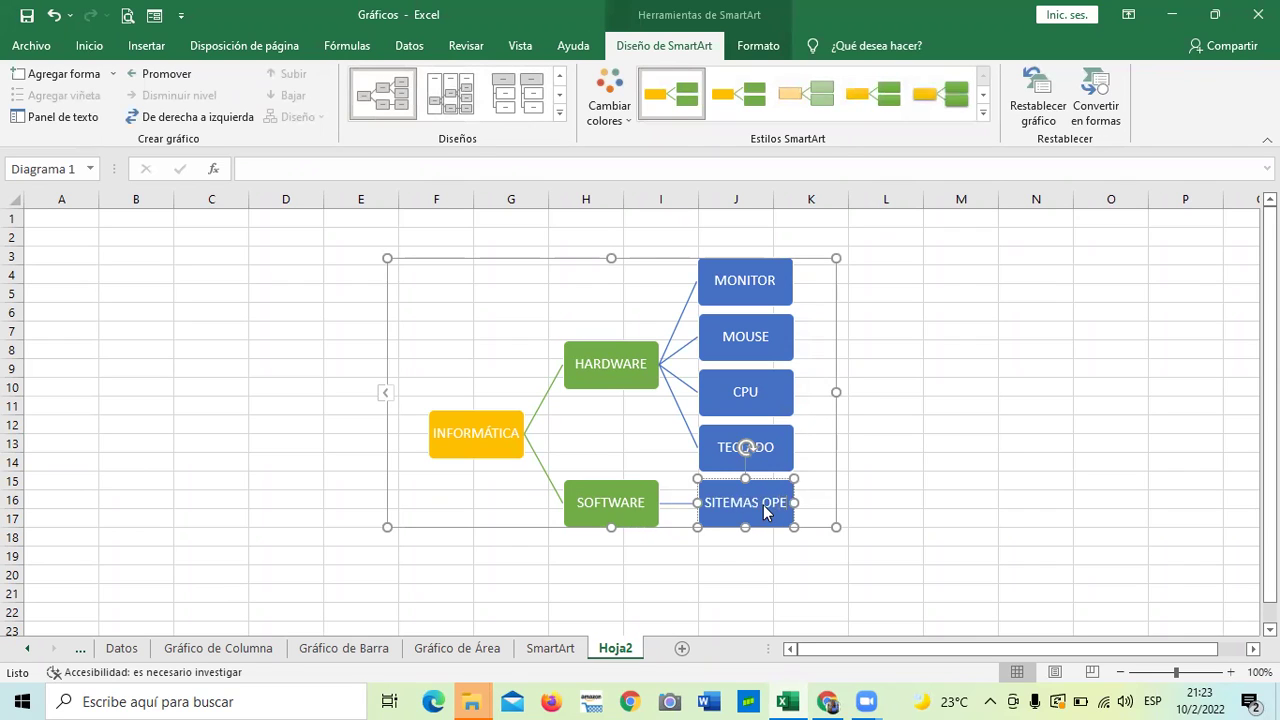
{"action": "type", "text": "RATIVOS"}
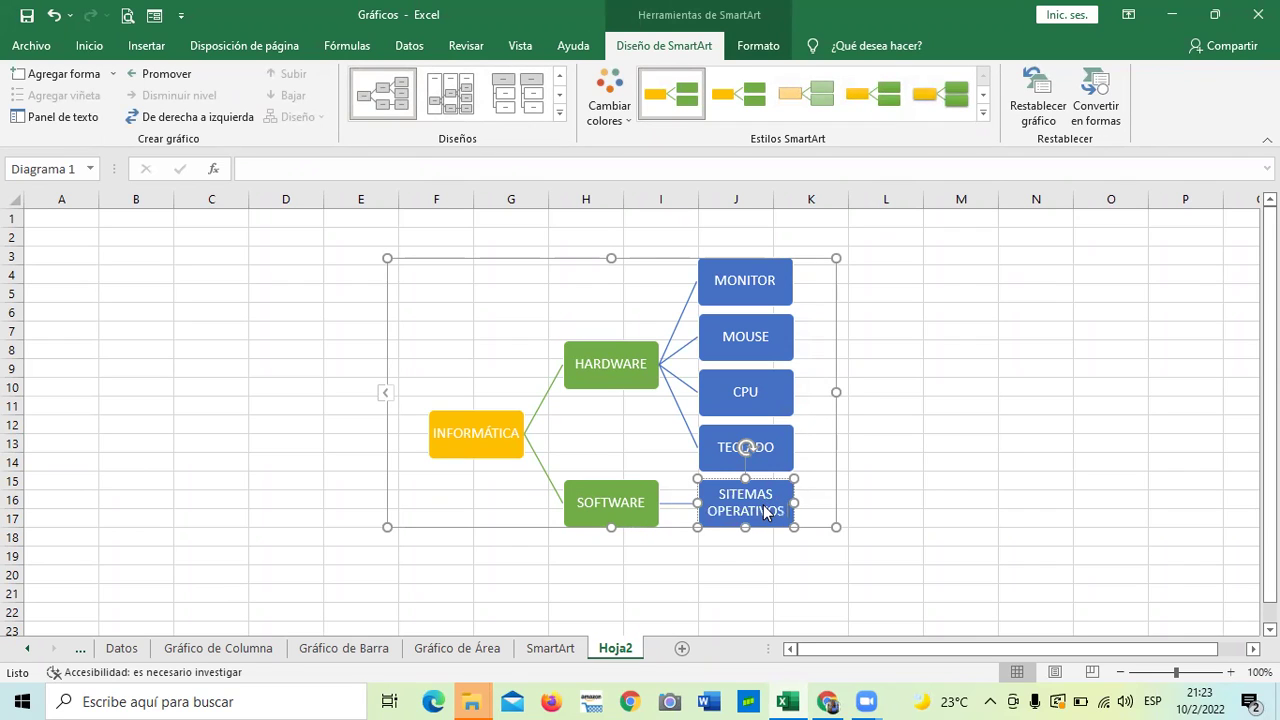
{"action": "left_click", "coordinate": [953, 478]}
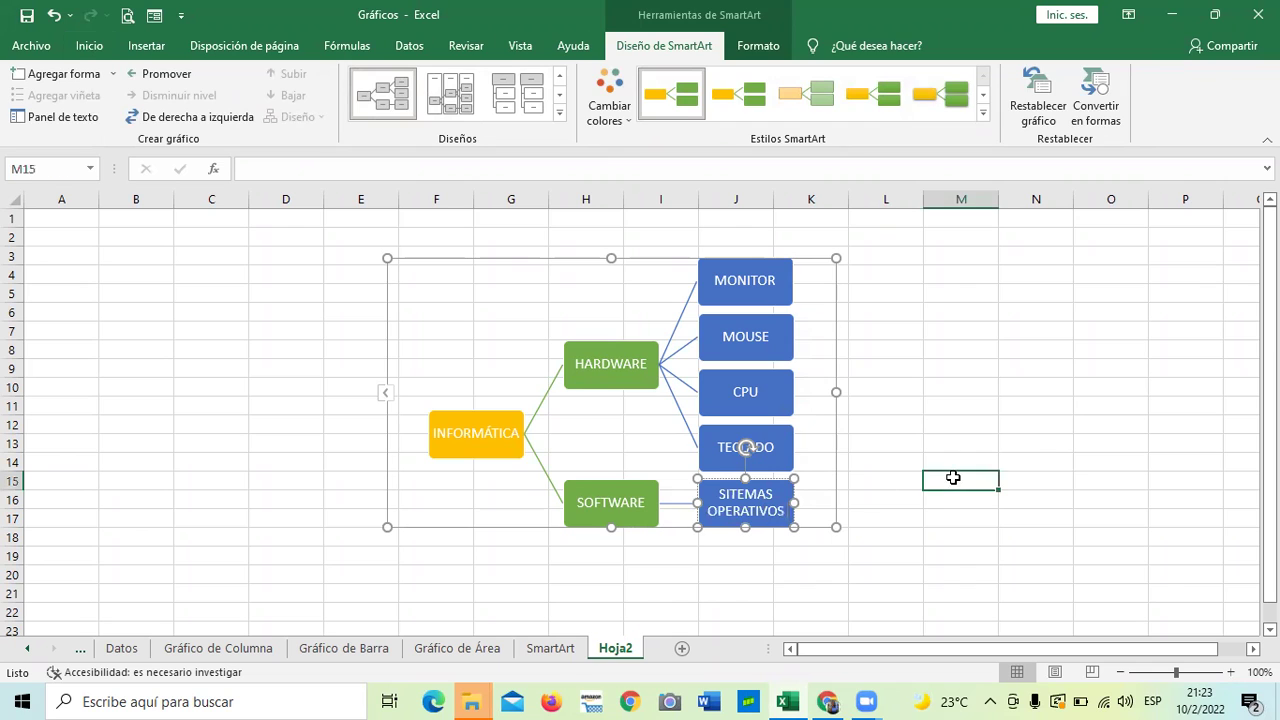
Correct the SOFTWARE sub-entry to SISTEMAS OPERATIVOS in the diagram's text outline, and close the outline.
{"action": "left_click", "coordinate": [732, 494]}
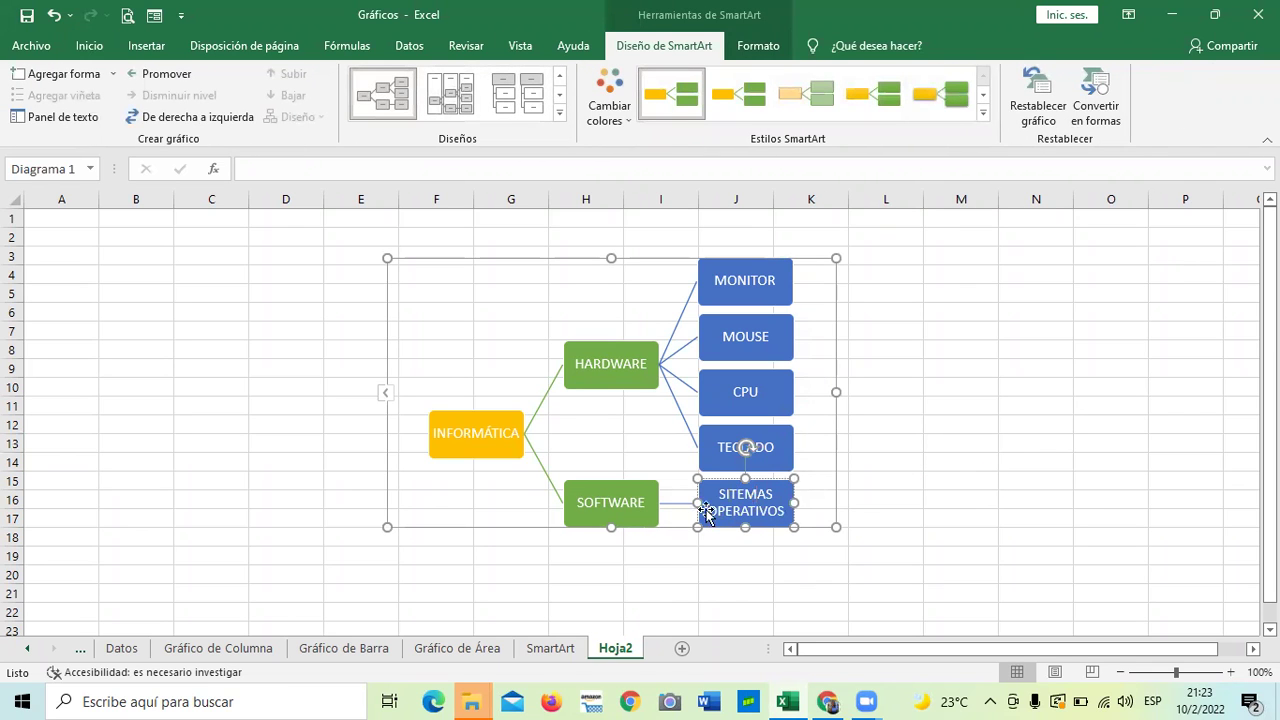
{"action": "left_click", "coordinate": [58, 116]}
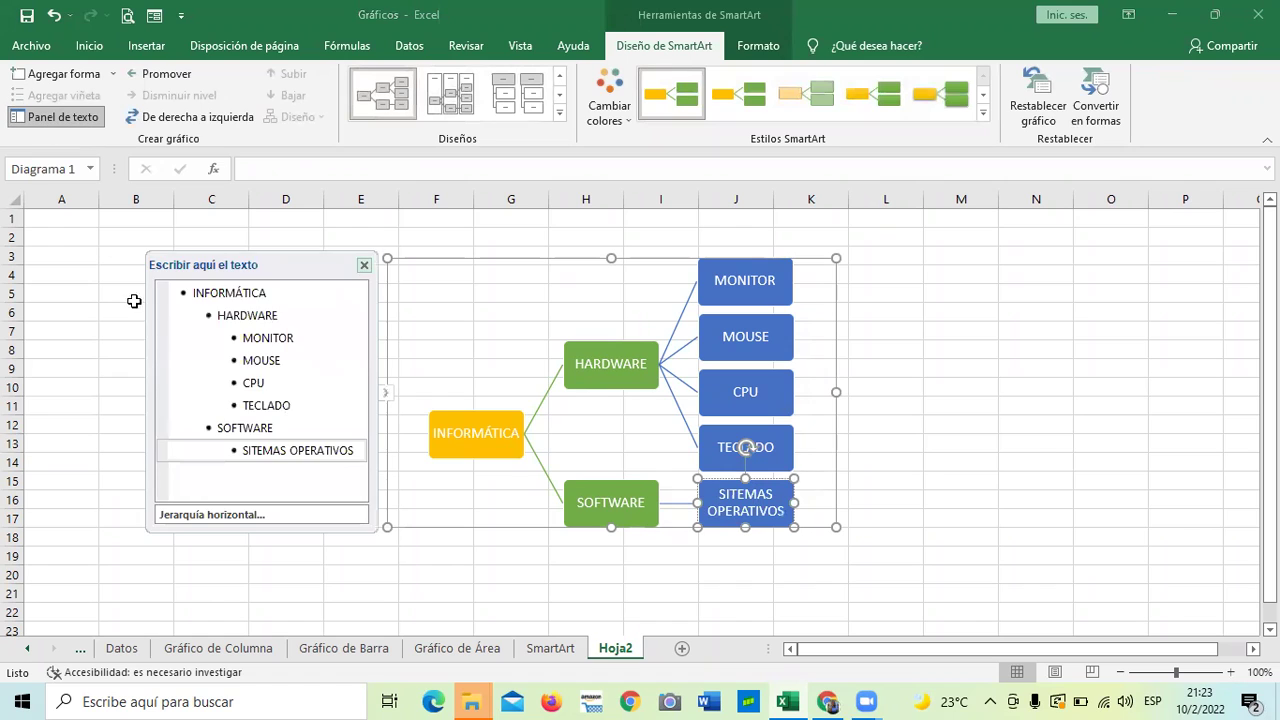
{"action": "left_click", "coordinate": [251, 450]}
{"action": "type", "text": "S"}
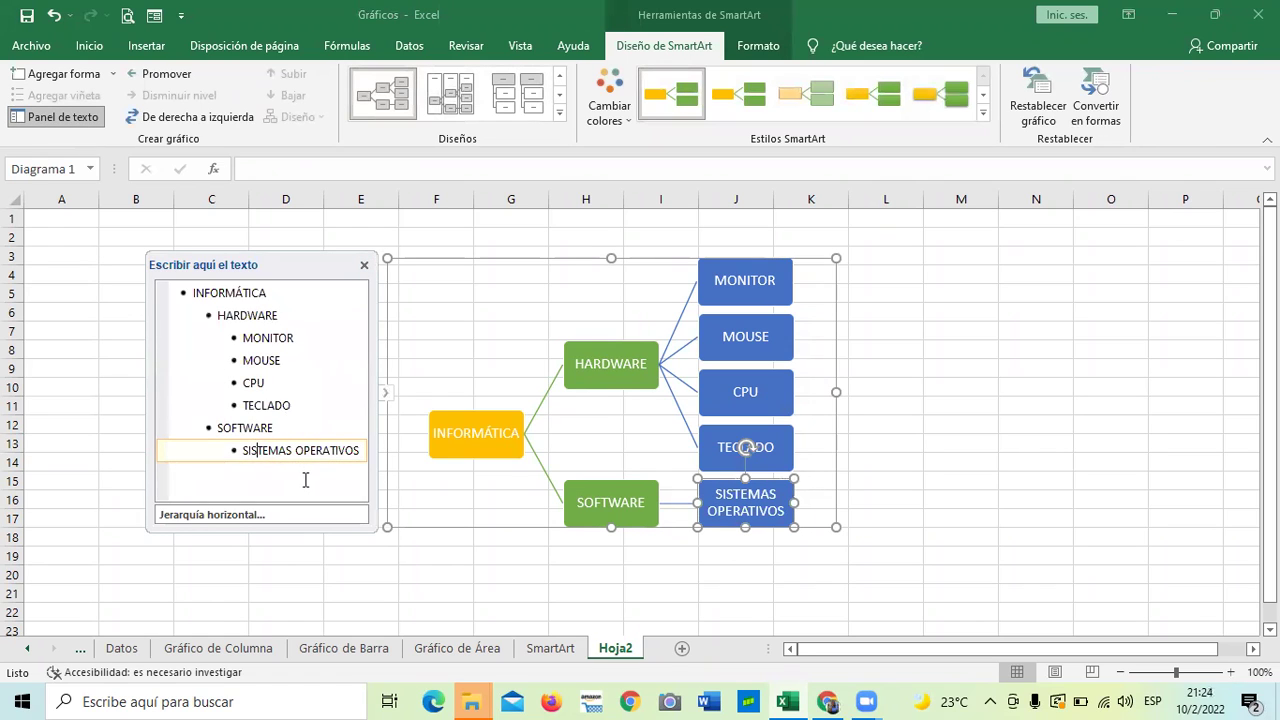
{"action": "left_click", "coordinate": [970, 508]}
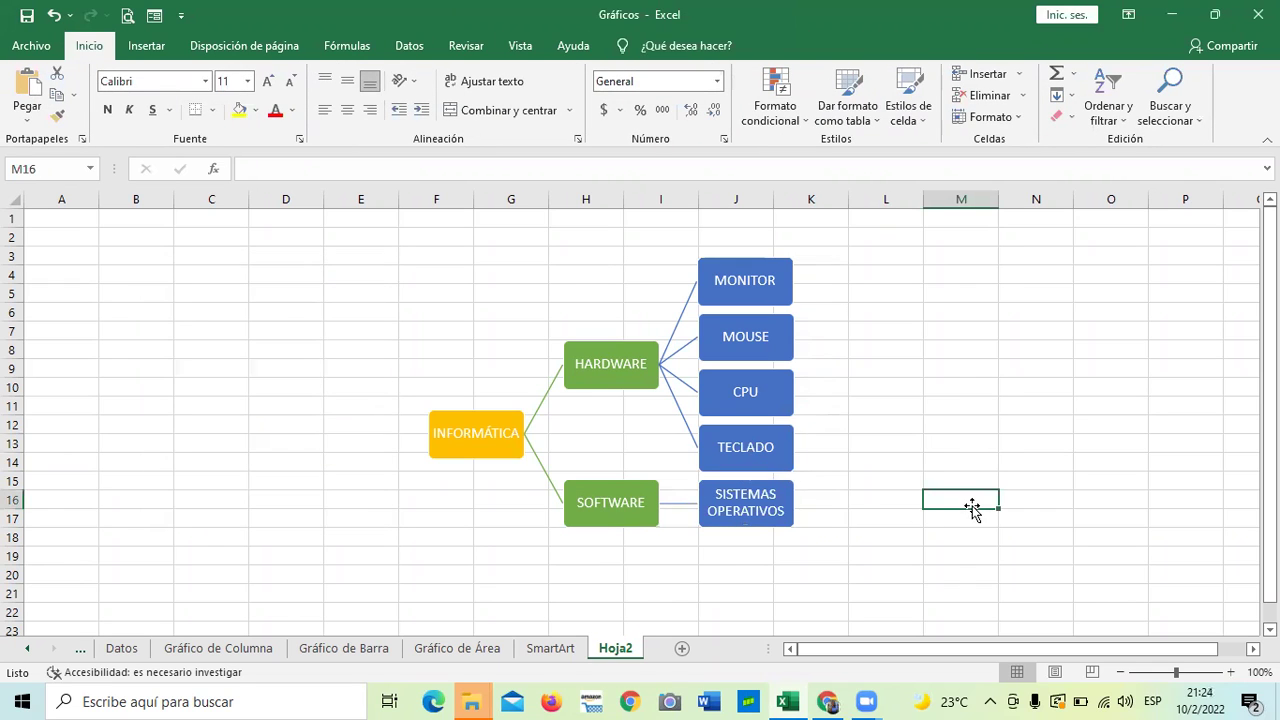
{"action": "left_click", "coordinate": [762, 503]}
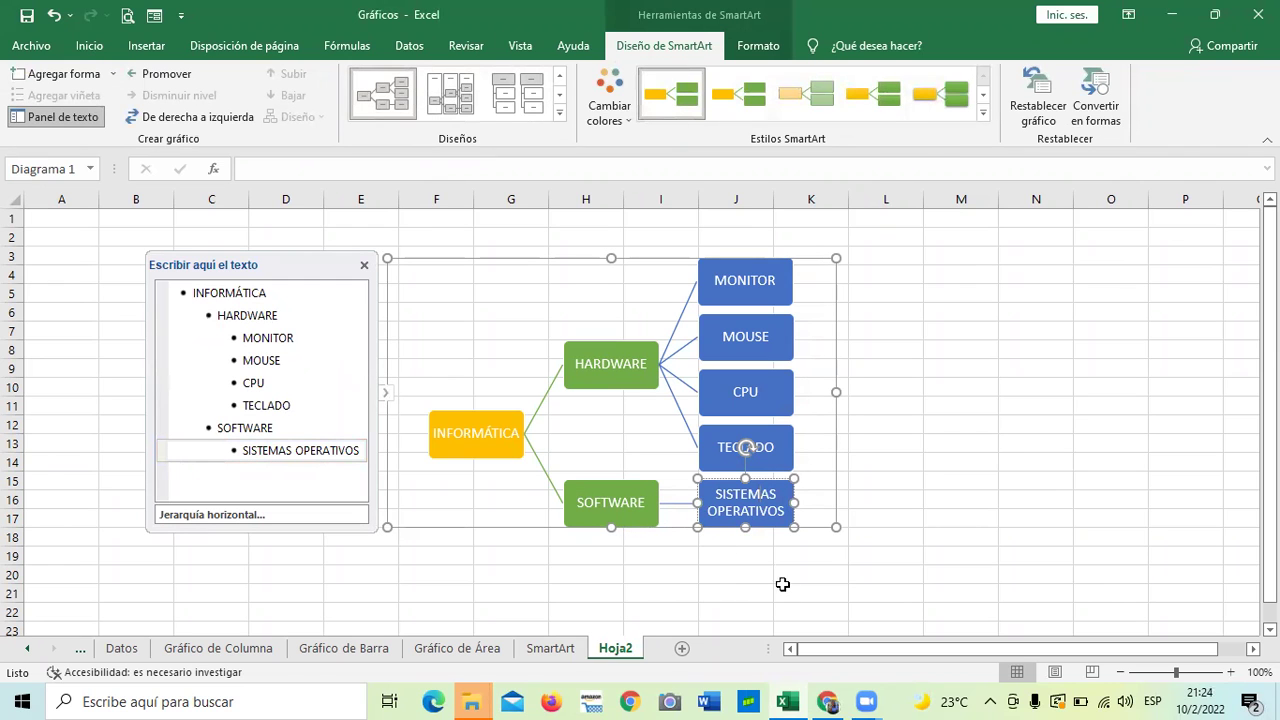
{"action": "left_click", "coordinate": [745, 568]}
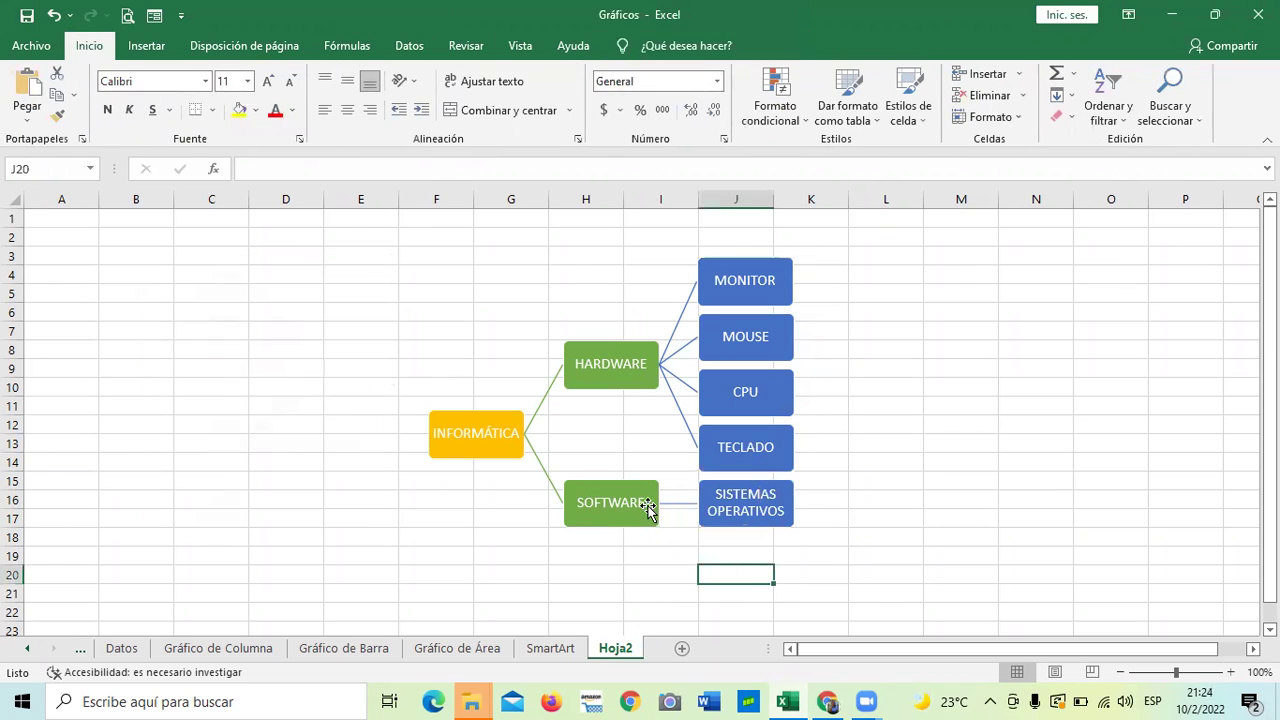
{"action": "left_click", "coordinate": [650, 508]}
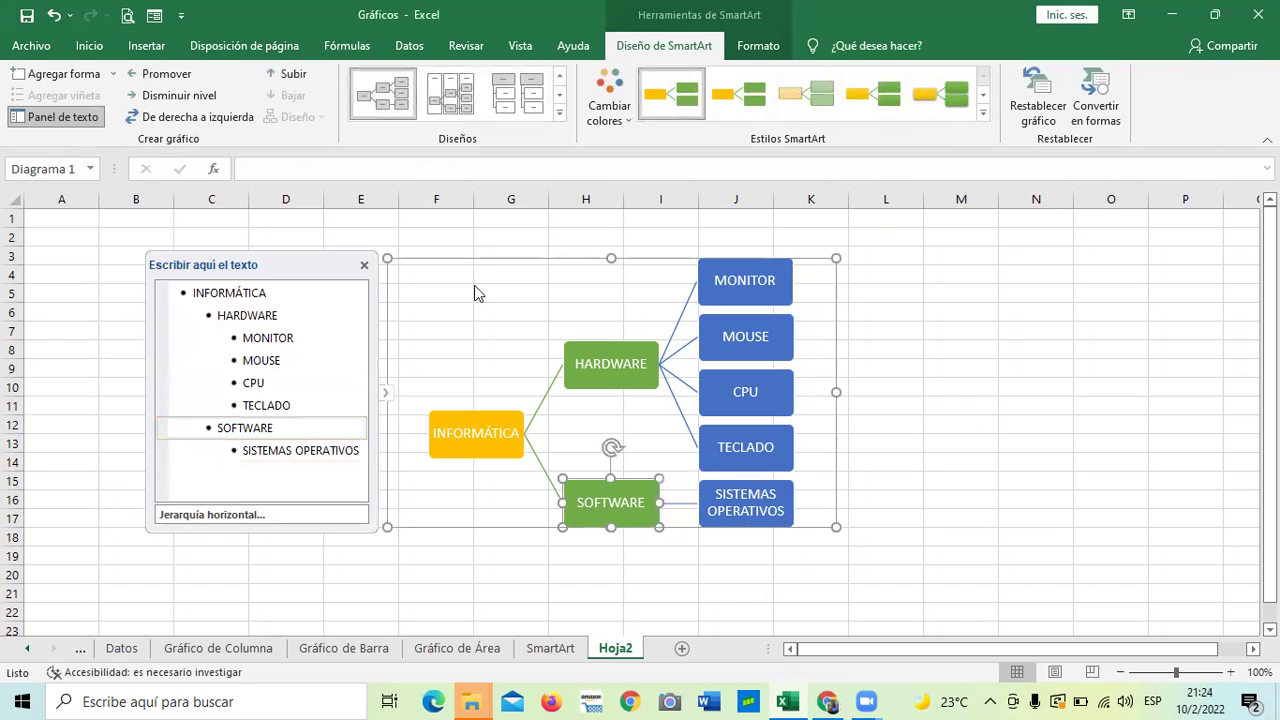
{"action": "left_click", "coordinate": [364, 265]}
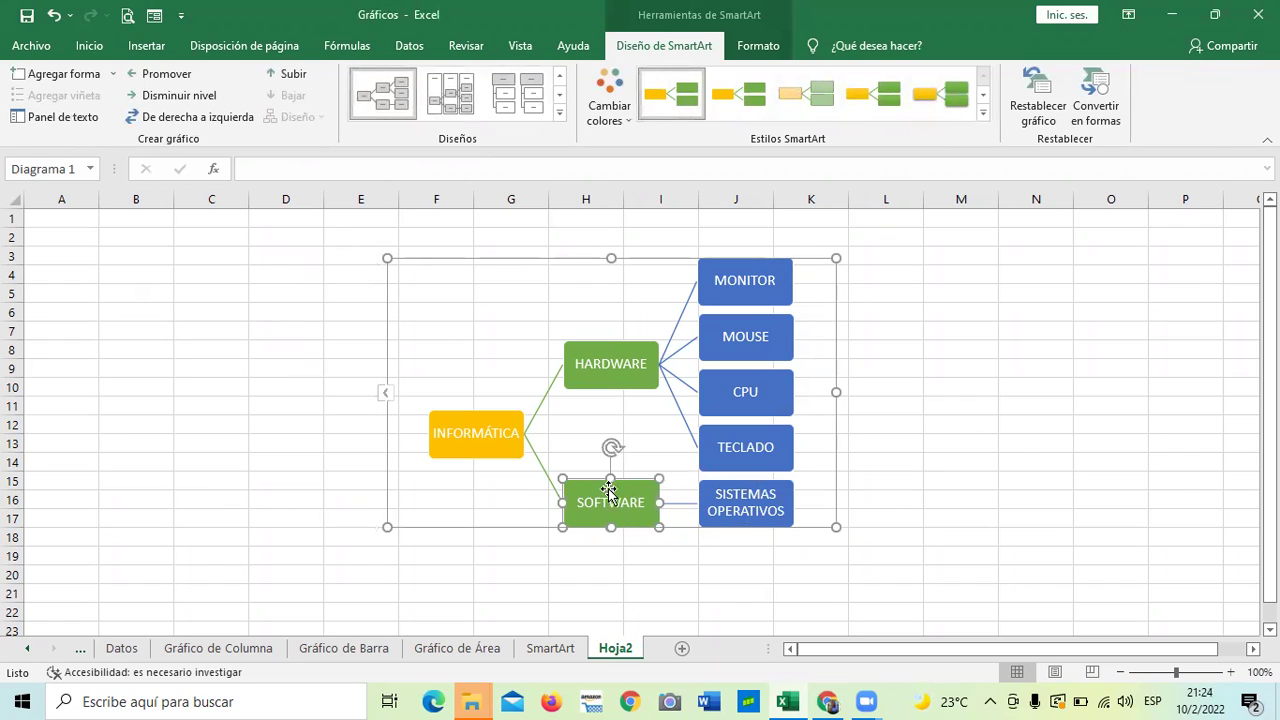
Try adding a subordinate shape to the SISTEMAS OPERATIVOS box, and undo the addition.
{"action": "left_click", "coordinate": [752, 505]}
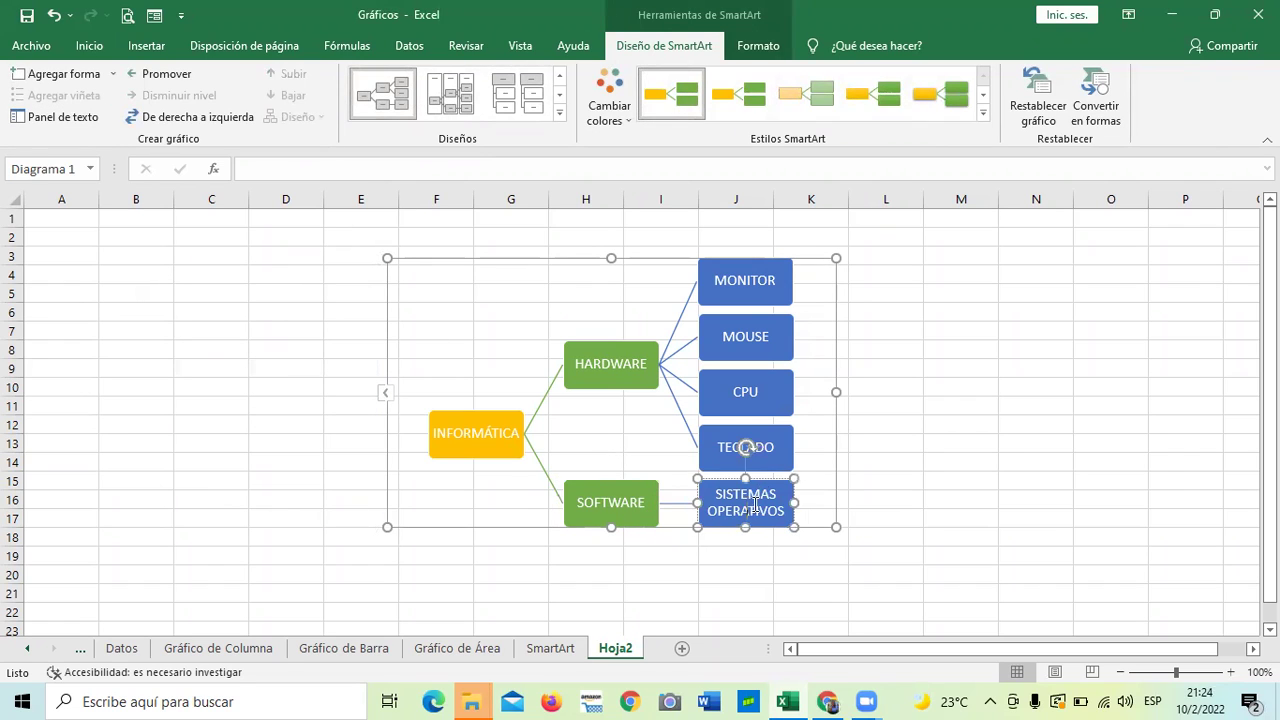
{"action": "left_click", "coordinate": [113, 73]}
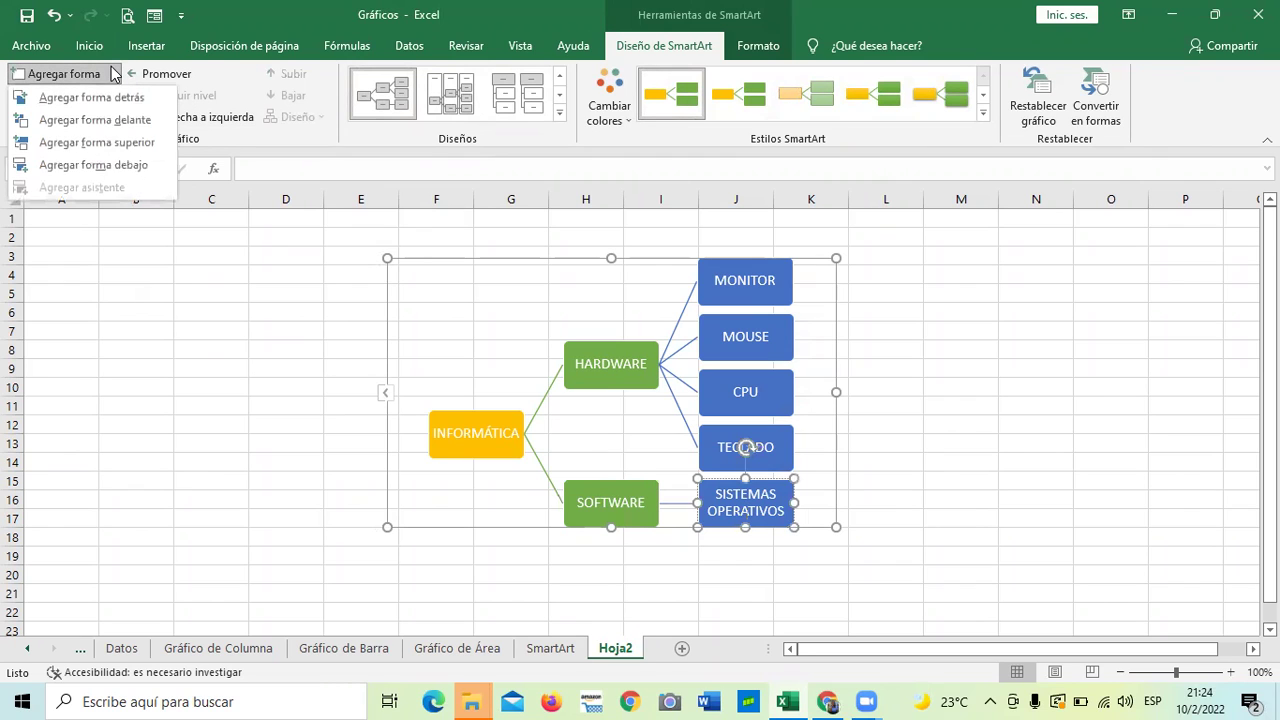
{"action": "left_click", "coordinate": [137, 164]}
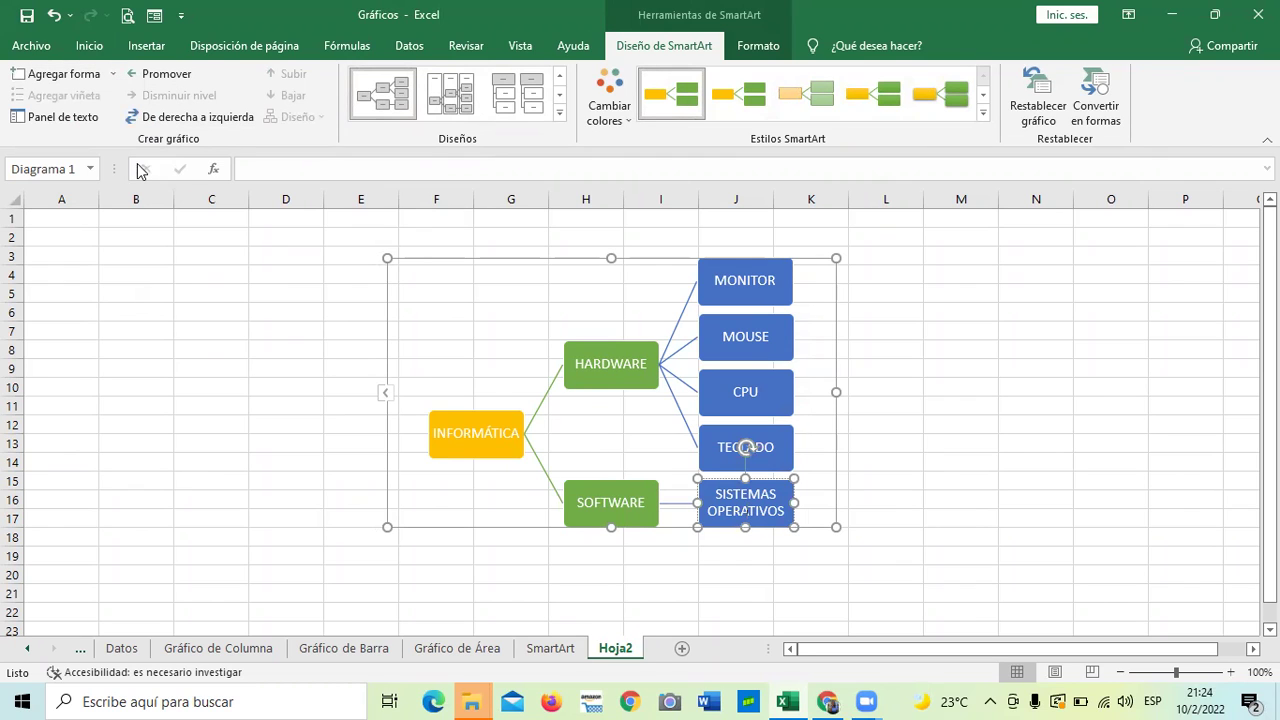
{"action": "left_click", "coordinate": [54, 15]}
Add a same-level shape after SISTEMAS OPERATIVOS in the SOFTWARE branch and label it OFFICE.
{"action": "left_click", "coordinate": [106, 77]}
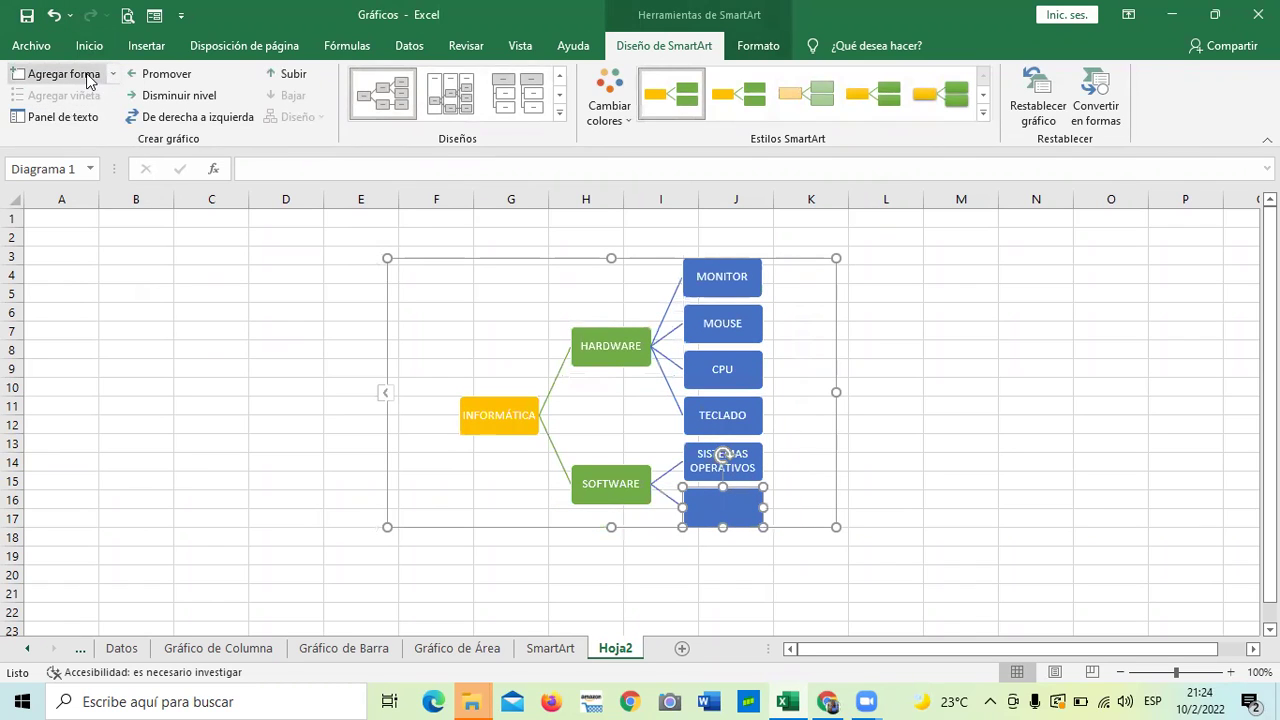
{"action": "left_click", "coordinate": [950, 476]}
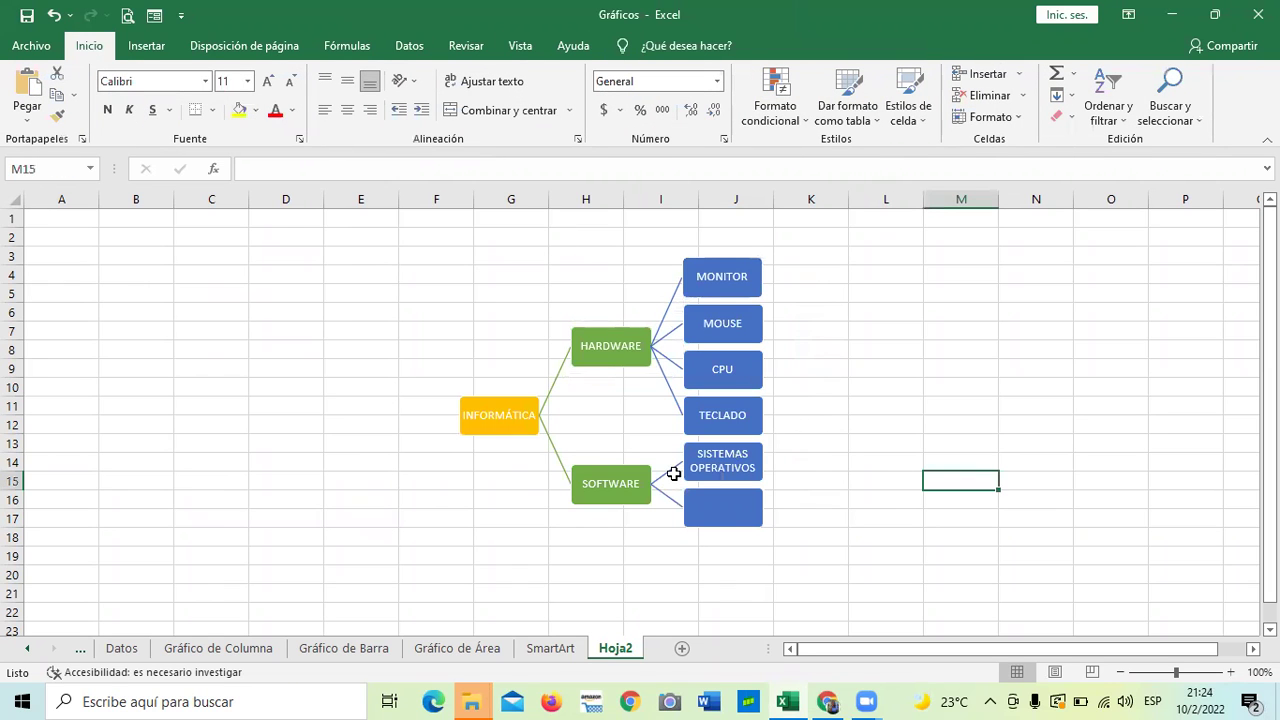
{"action": "left_click", "coordinate": [740, 454]}
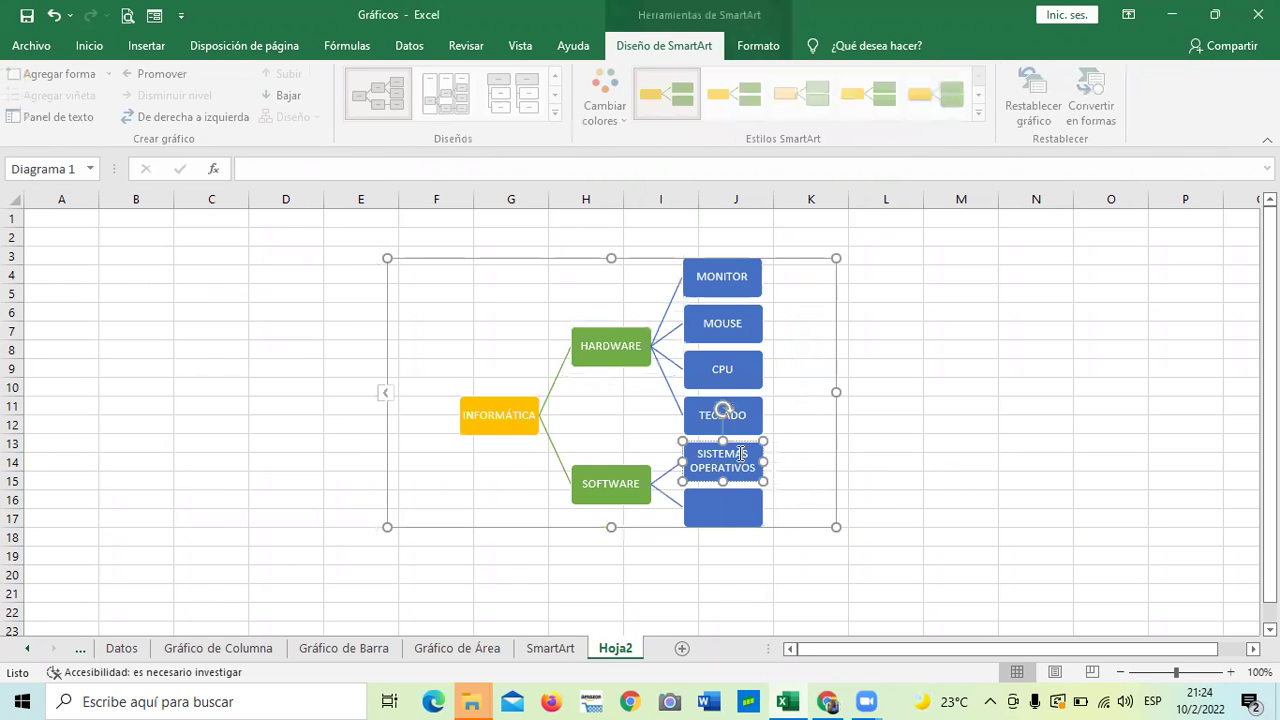
{"action": "left_click", "coordinate": [727, 505]}
{"action": "type", "text": "OFF"}
{"action": "left_click_drag", "start_coordinate": [1050, 487], "coordinate": [1014, 495]}
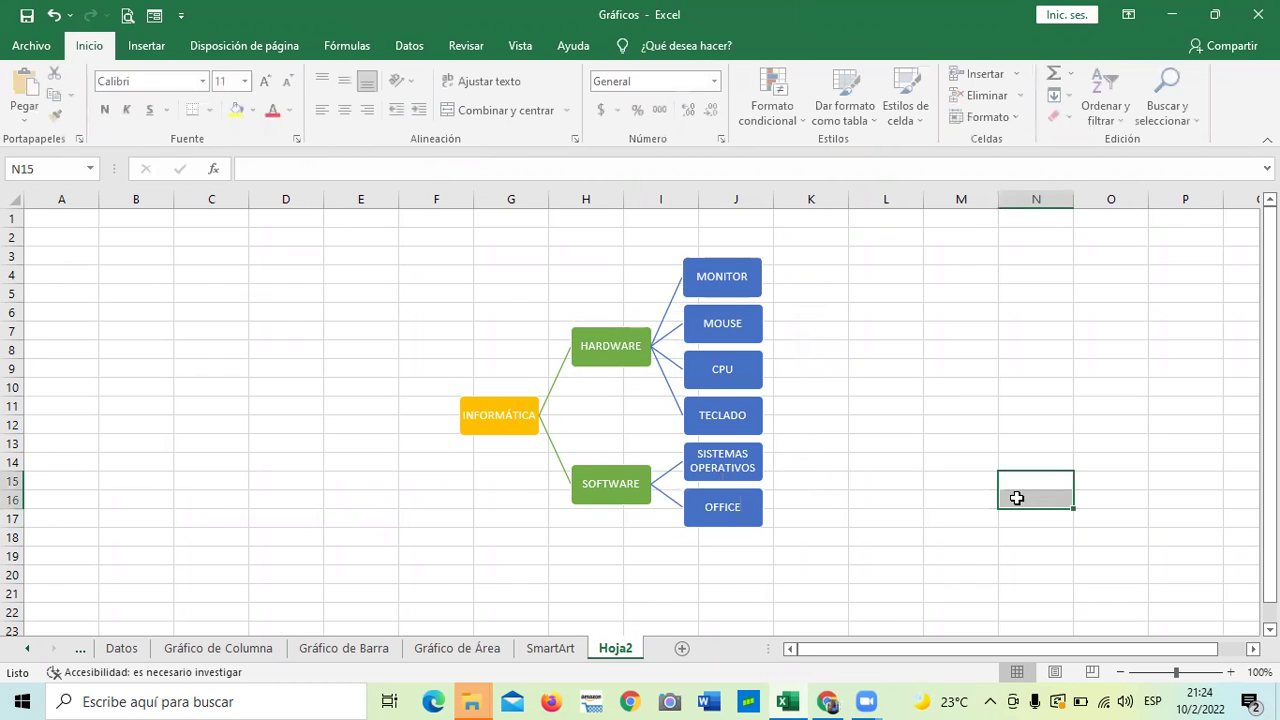
{"action": "left_click", "coordinate": [941, 443]}
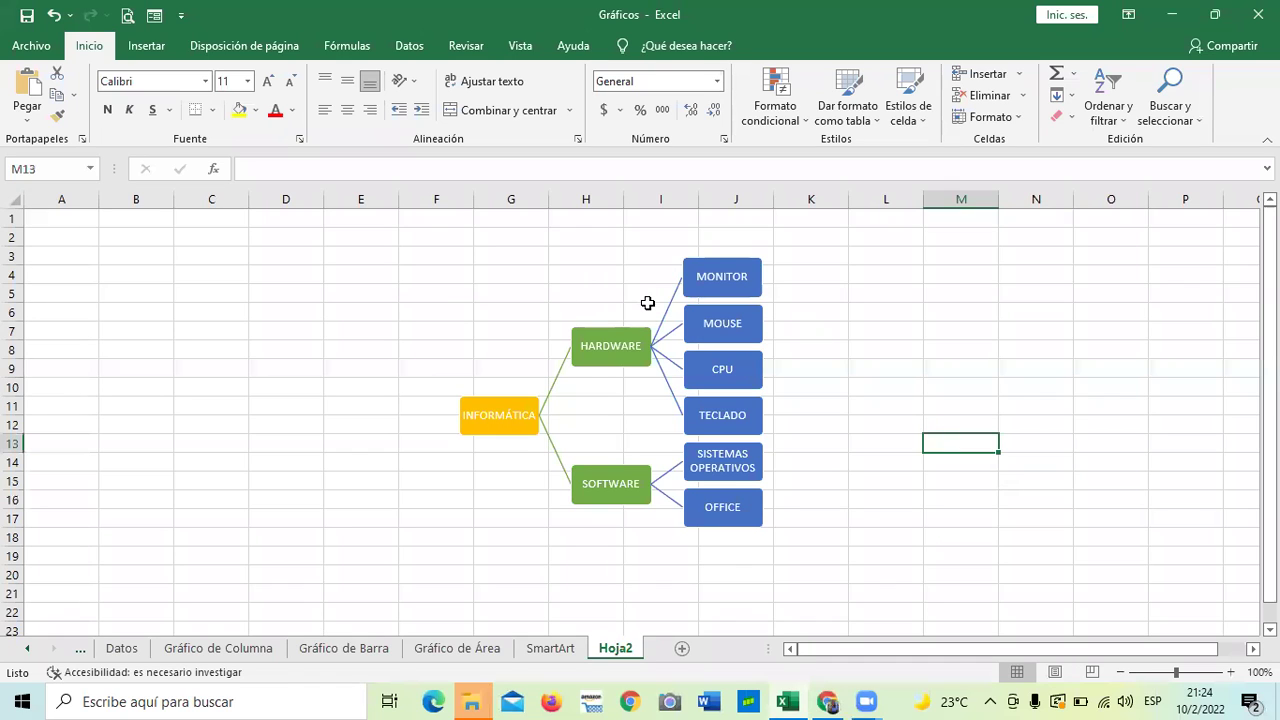
Try adding a same-level shape before the SISTEMAS OPERATIVOS box, and undo the addition.
{"action": "left_click", "coordinate": [726, 462]}
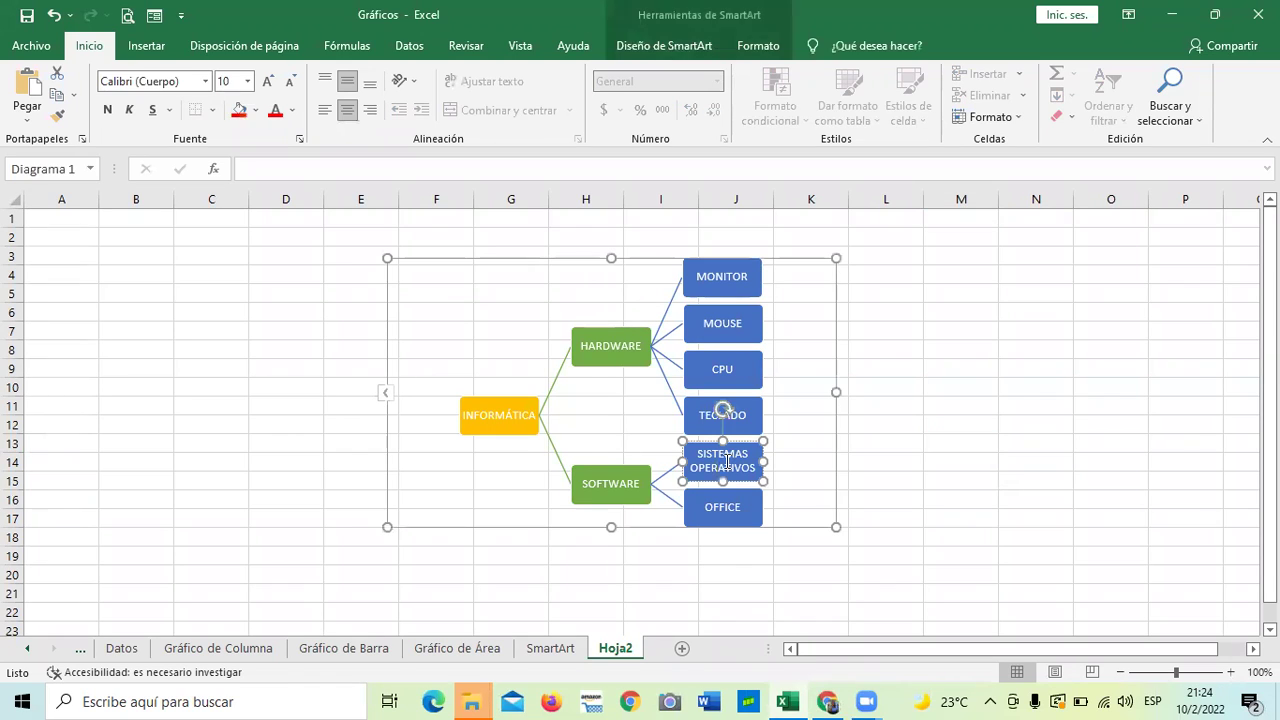
{"action": "left_click", "coordinate": [146, 46]}
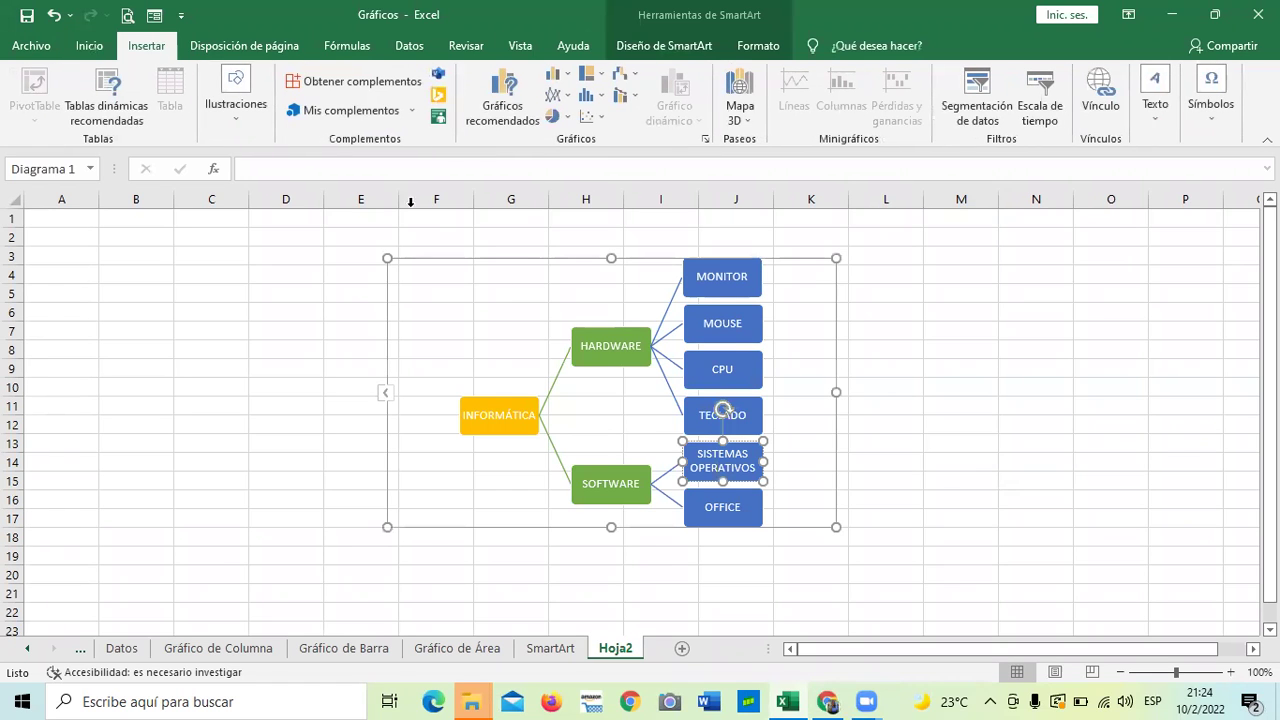
{"action": "left_click", "coordinate": [718, 452]}
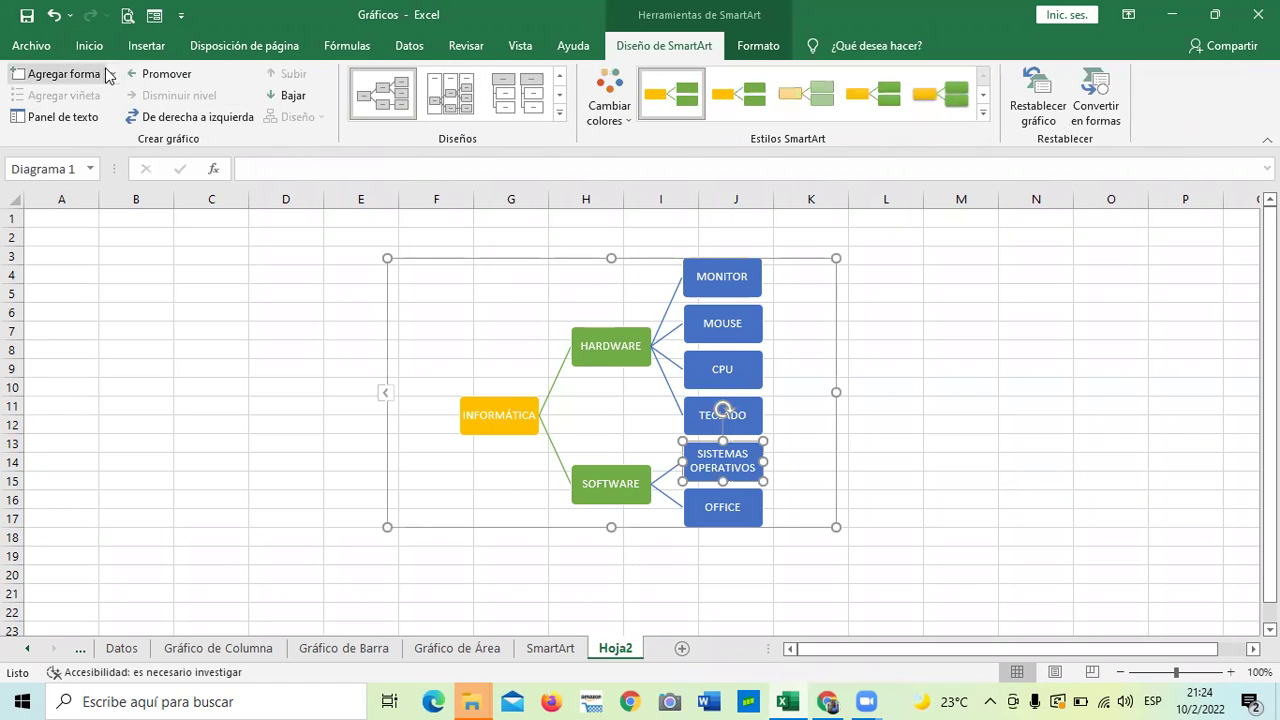
{"action": "left_click", "coordinate": [110, 74]}
{"action": "left_click", "coordinate": [133, 121]}
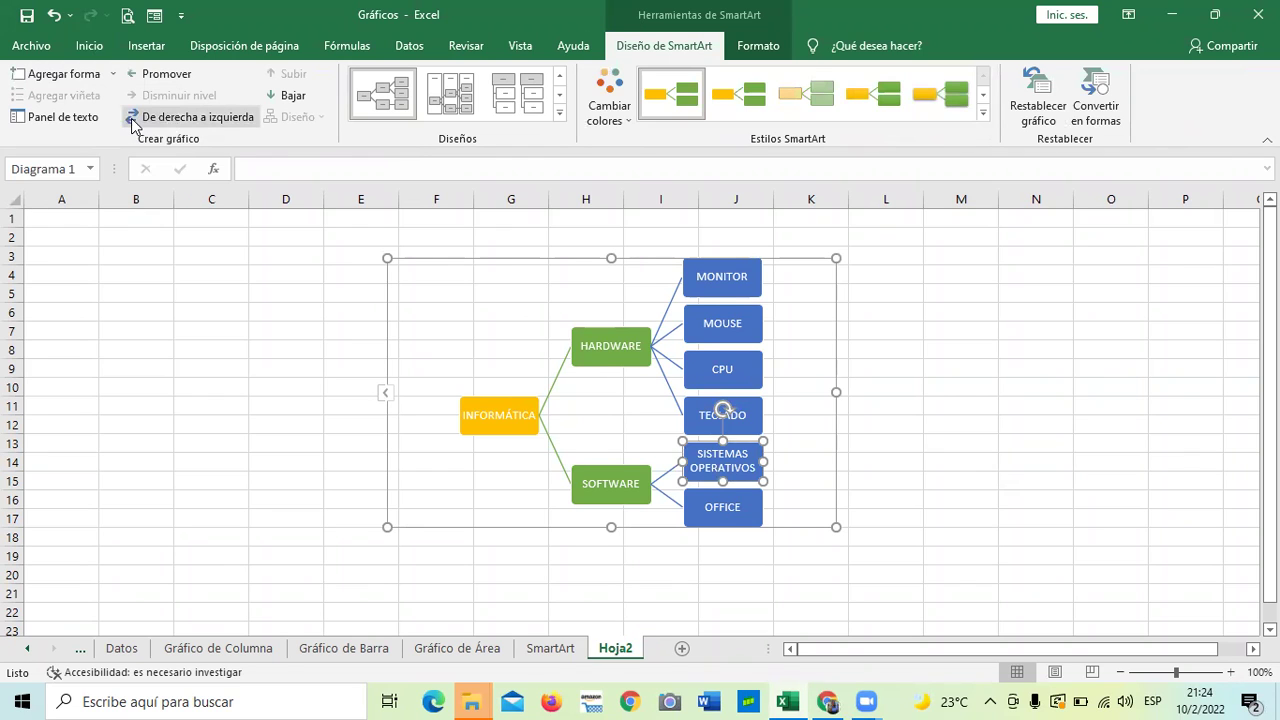
{"action": "left_click", "coordinate": [54, 16]}
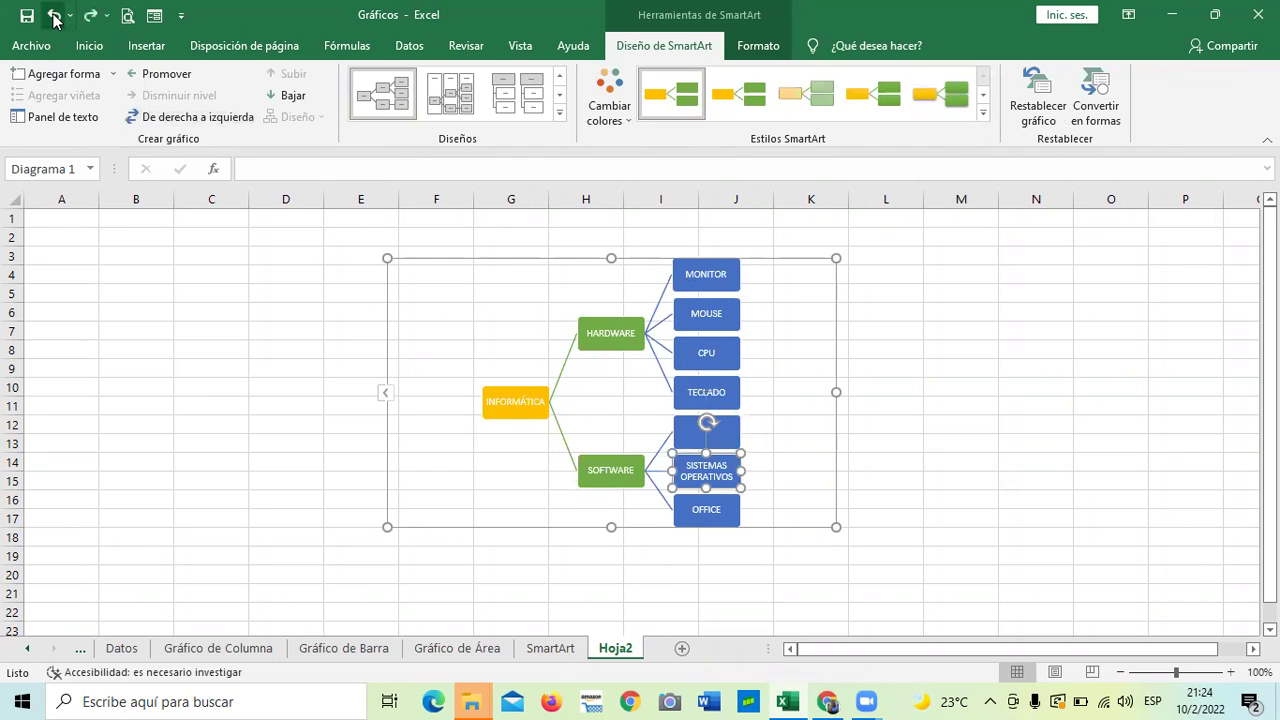
Insert a parent shape between SOFTWARE and the SISTEMAS OPERATIVOS box.
{"action": "left_click", "coordinate": [112, 75]}
{"action": "left_click", "coordinate": [139, 141]}
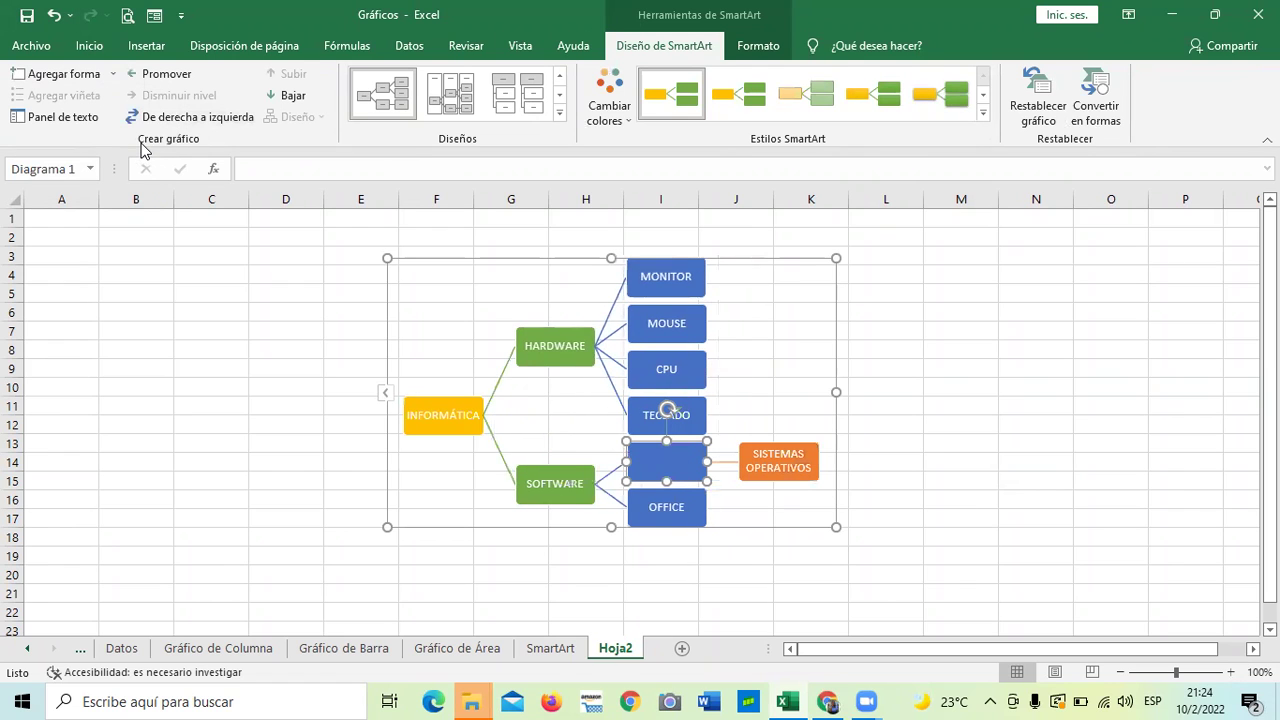
{"action": "left_click", "coordinate": [906, 498]}
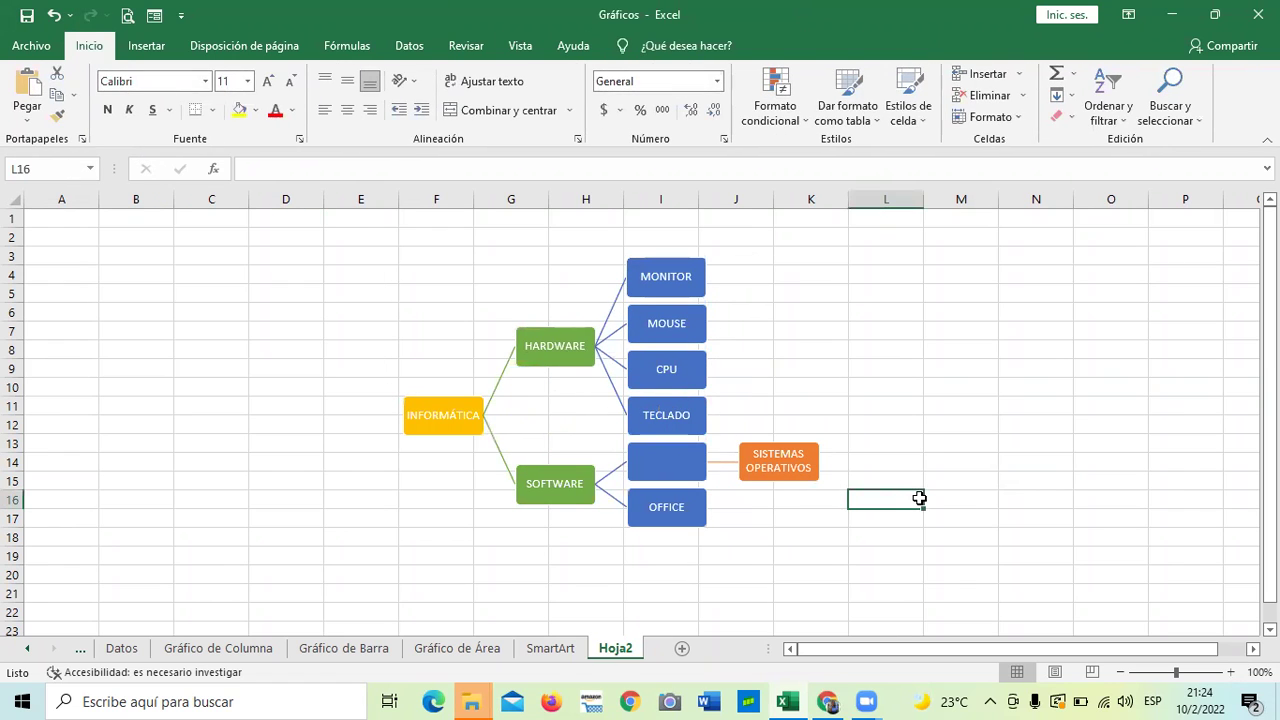
Cut the text out of the orange SISTEMAS OPERATIVOS box and label its empty blue parent box SITEMAS OPERATIVOS.
{"action": "left_click", "coordinate": [810, 467]}
{"action": "left_click_drag", "start_coordinate": [810, 467], "coordinate": [749, 452]}
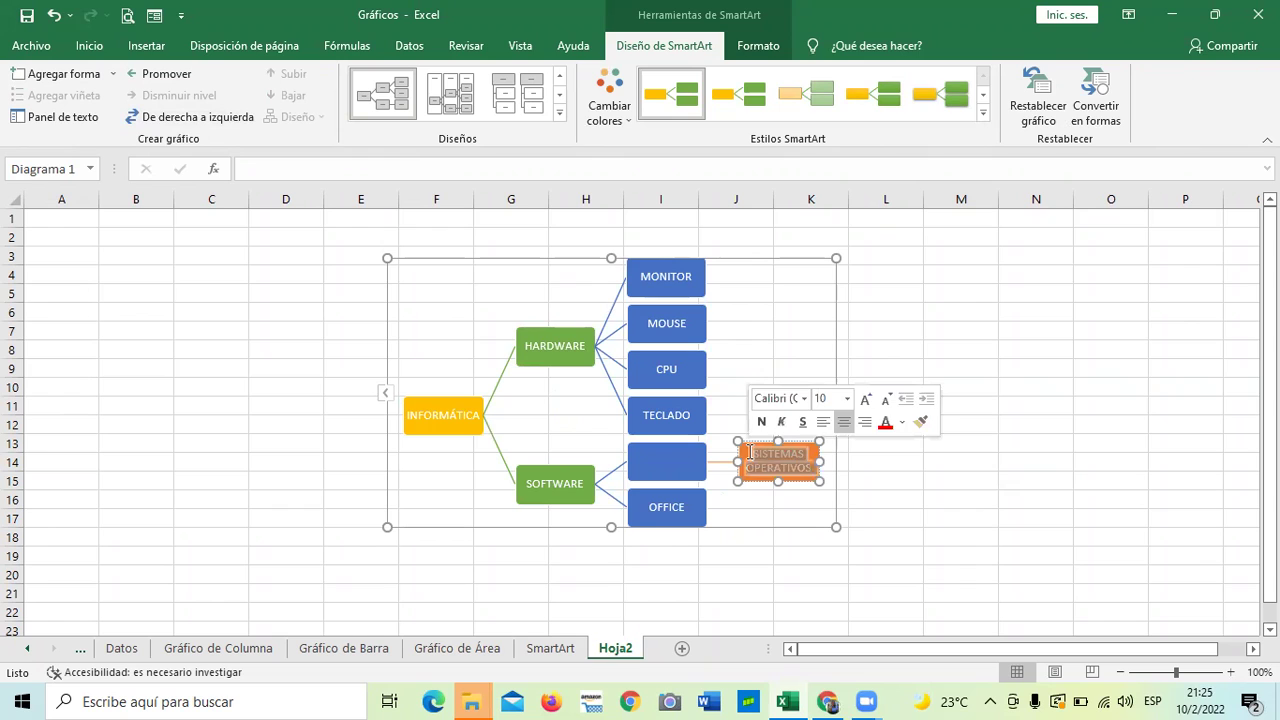
{"action": "key", "text": "ctrl+x"}
{"action": "left_click", "coordinate": [682, 457]}
{"action": "type", "text": "SITEMAS OPERATIVOS"}
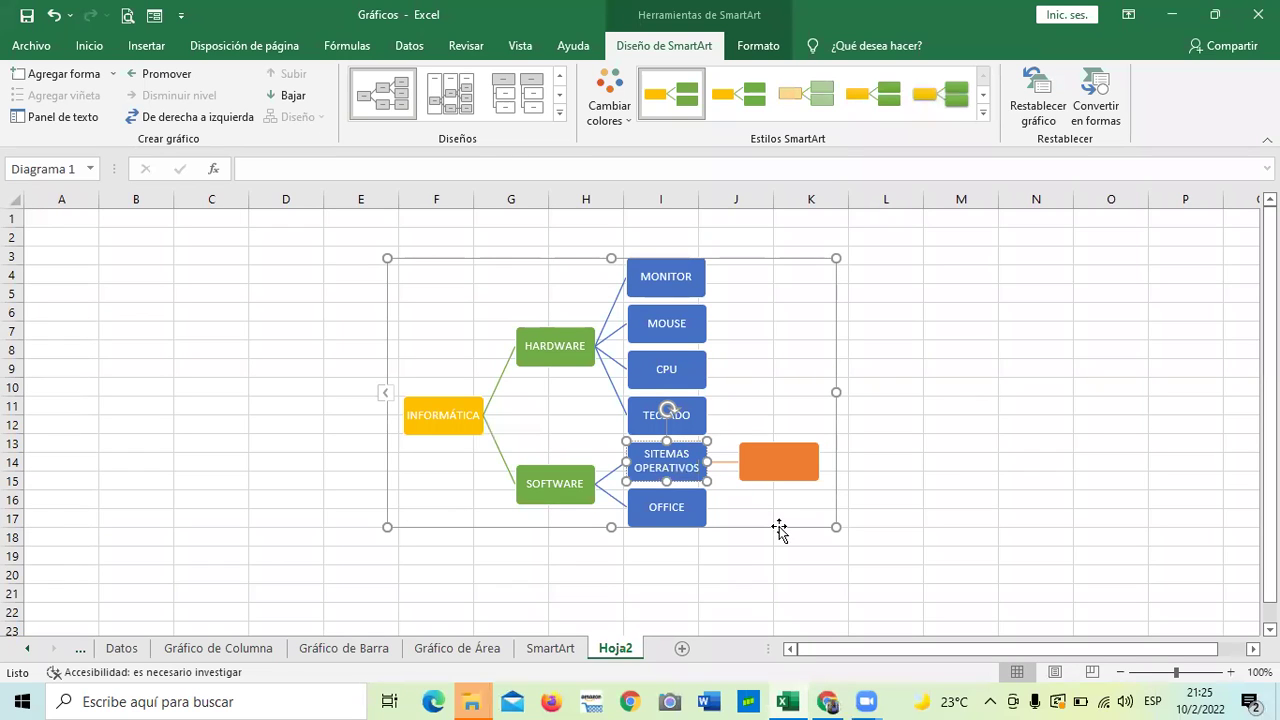
Move the empty orange box slightly upward beside its parent box and label it WINDOWS.
{"action": "left_click", "coordinate": [792, 463]}
{"action": "left_click_drag", "start_coordinate": [792, 463], "coordinate": [786, 436]}
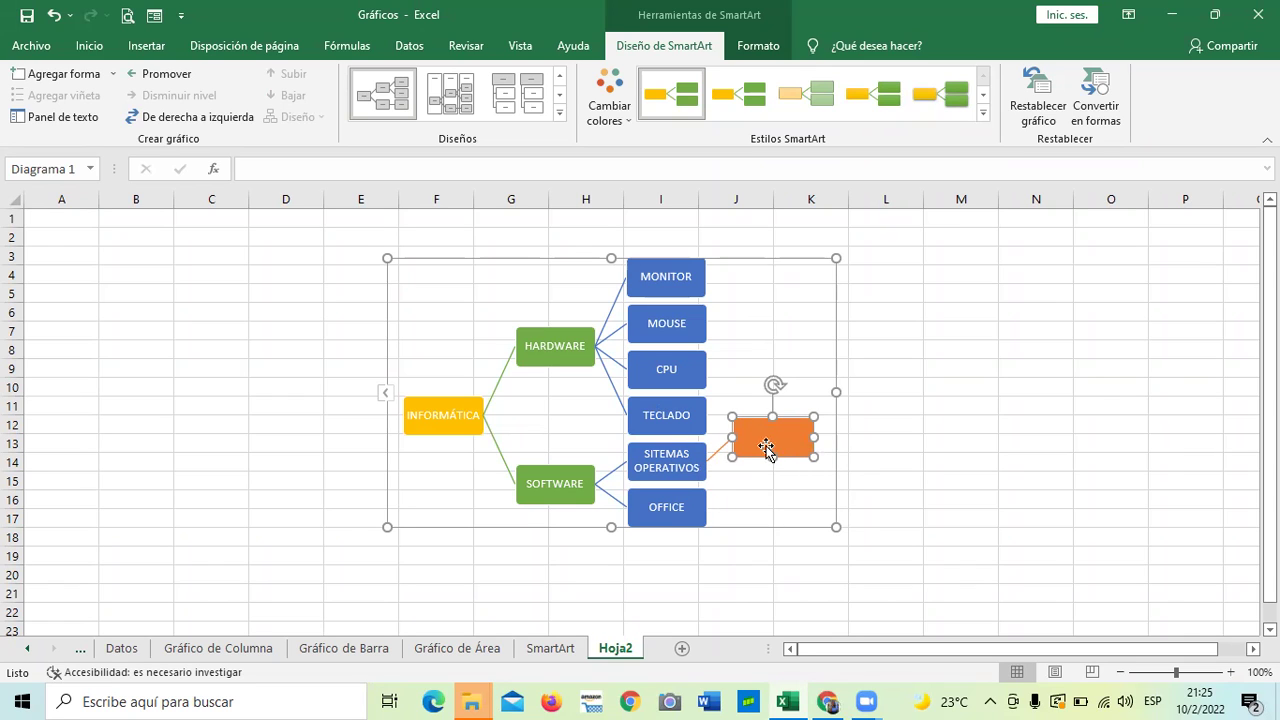
{"action": "type", "text": "WINDOWS"}
{"action": "left_click", "coordinate": [763, 469]}
{"action": "left_click", "coordinate": [765, 440]}
Add a same-level shape after the WINDOWS box and label it LINUX.
{"action": "left_click", "coordinate": [113, 76]}
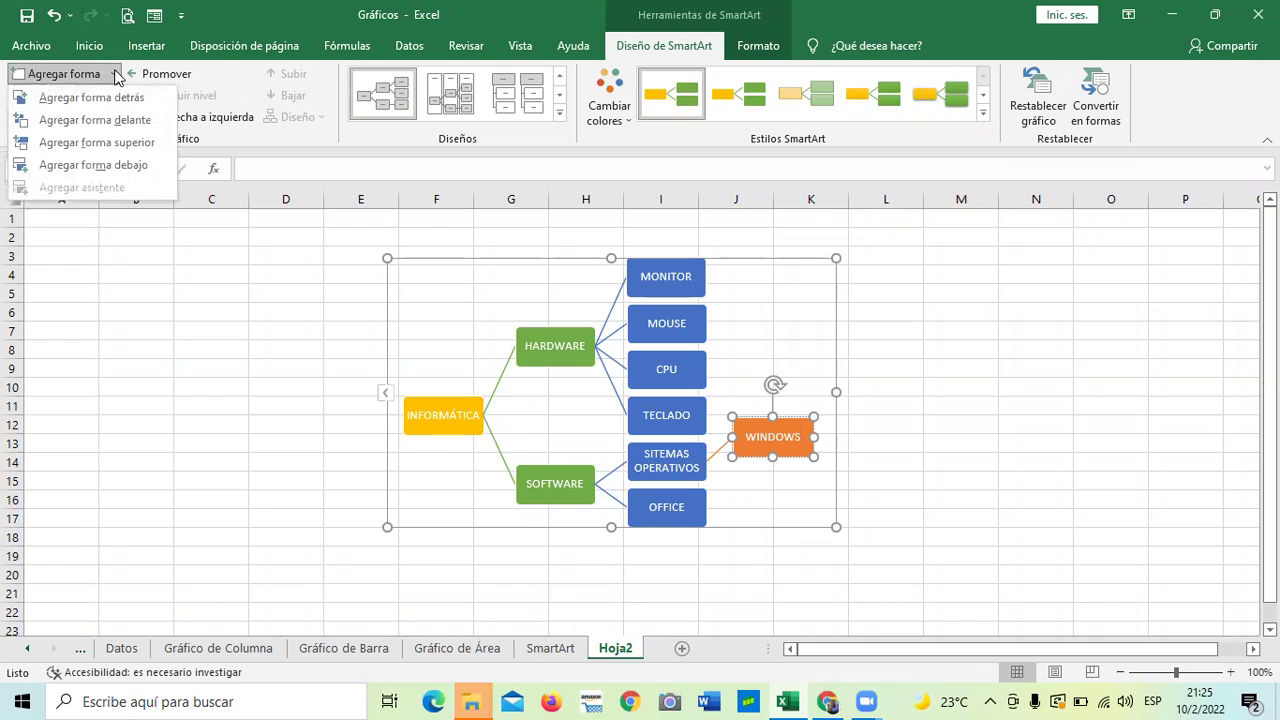
{"action": "left_click", "coordinate": [117, 100]}
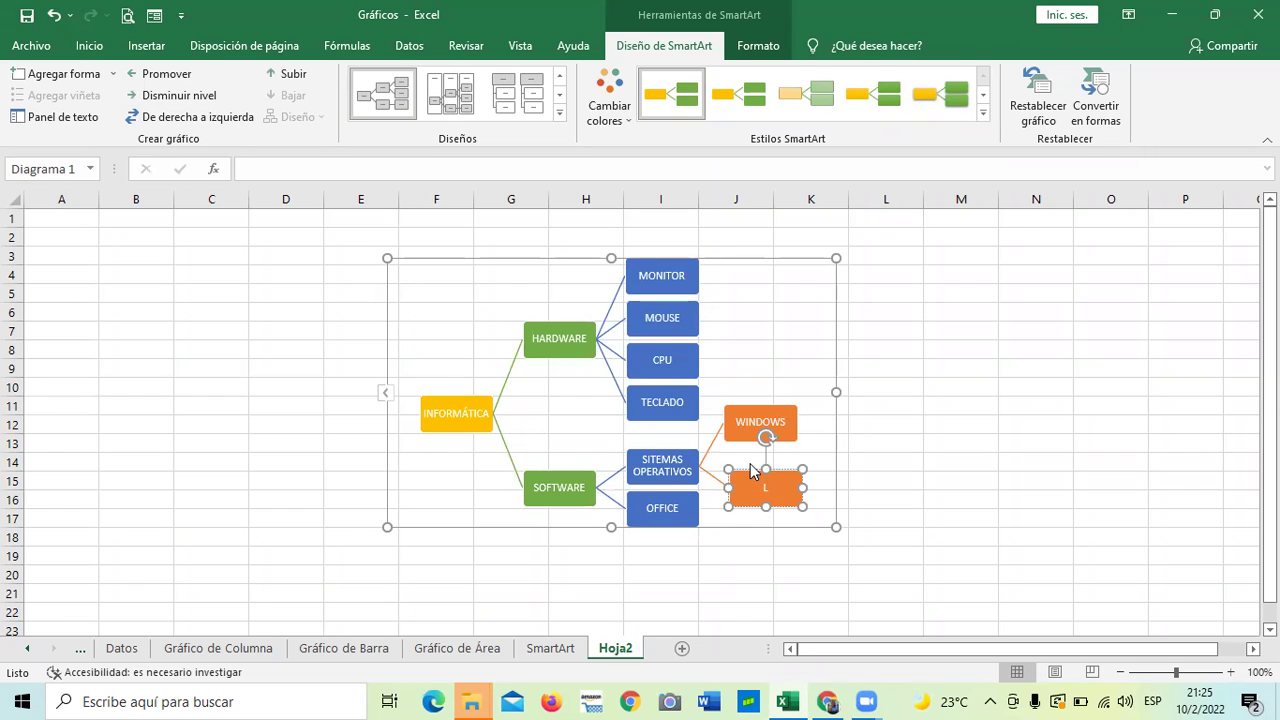
{"action": "type", "text": "LINUX"}
{"action": "left_click", "coordinate": [938, 484]}
Move the WINDOWS box down so it sits just above the LINUX box.
{"action": "left_click", "coordinate": [794, 487]}
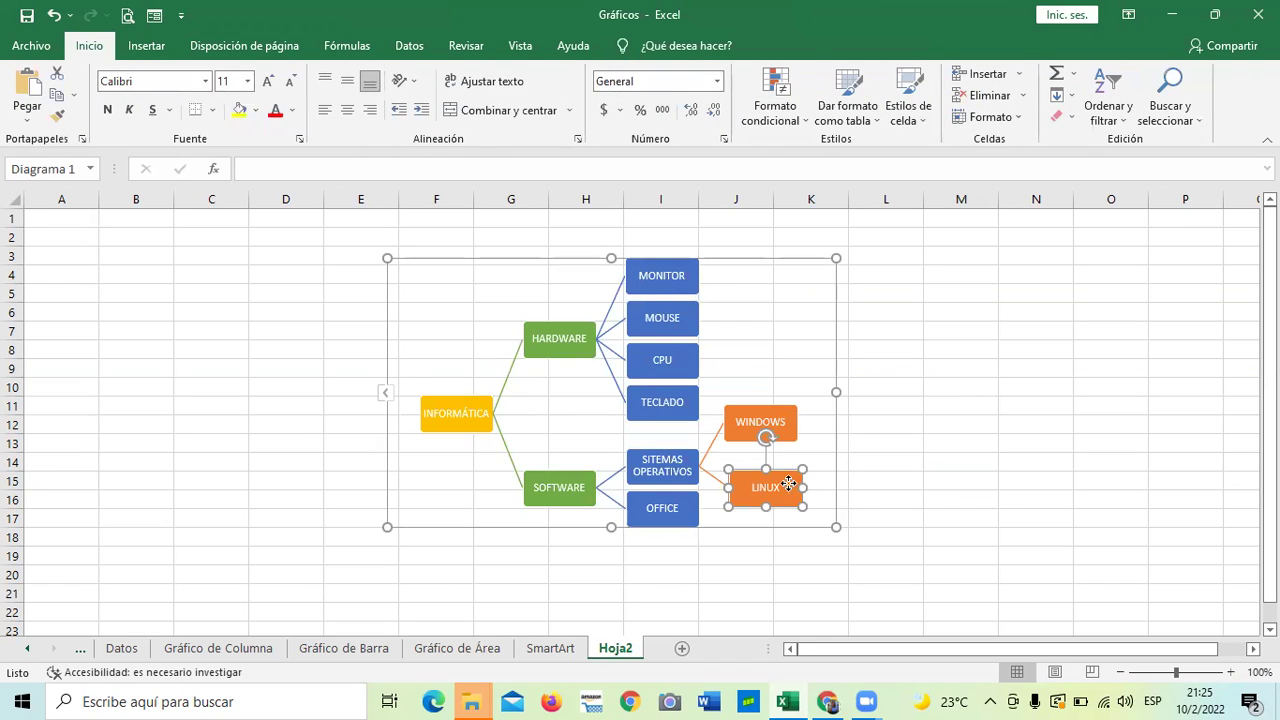
{"action": "left_click", "coordinate": [780, 425]}
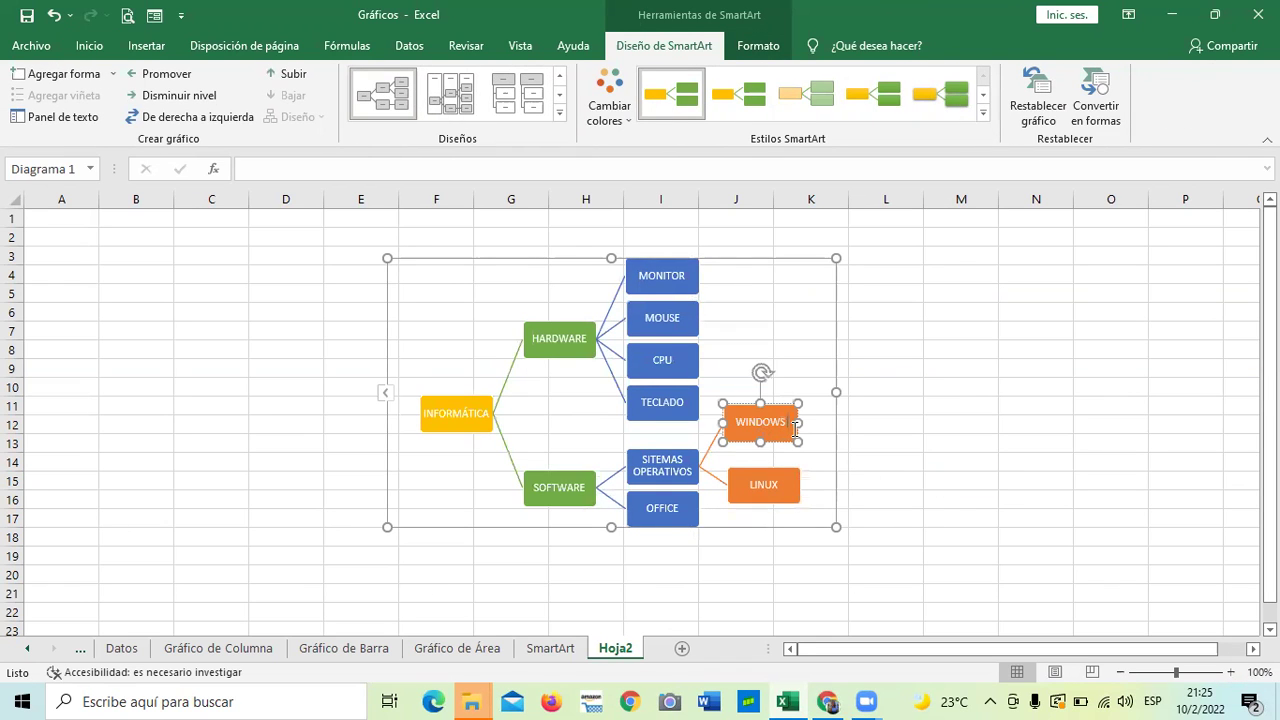
{"action": "left_click", "coordinate": [929, 449]}
{"action": "left_click_drag", "start_coordinate": [787, 423], "coordinate": [795, 439]}
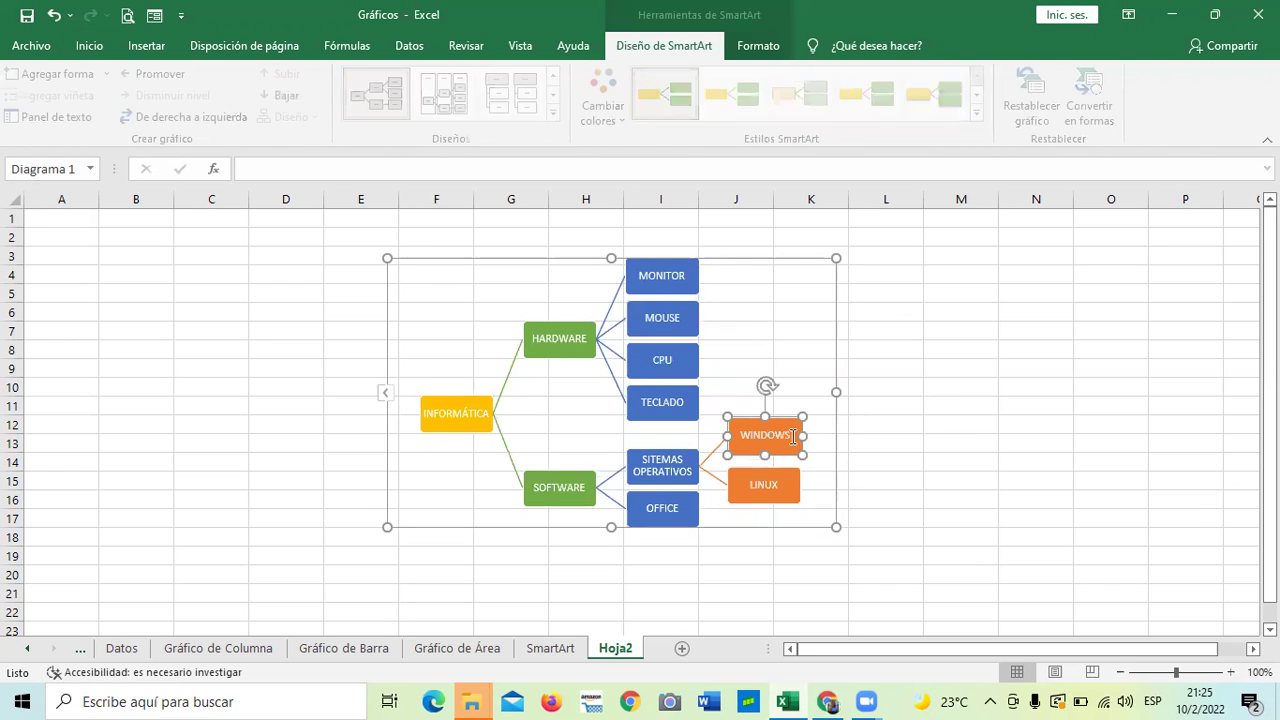
{"action": "left_click", "coordinate": [902, 443]}
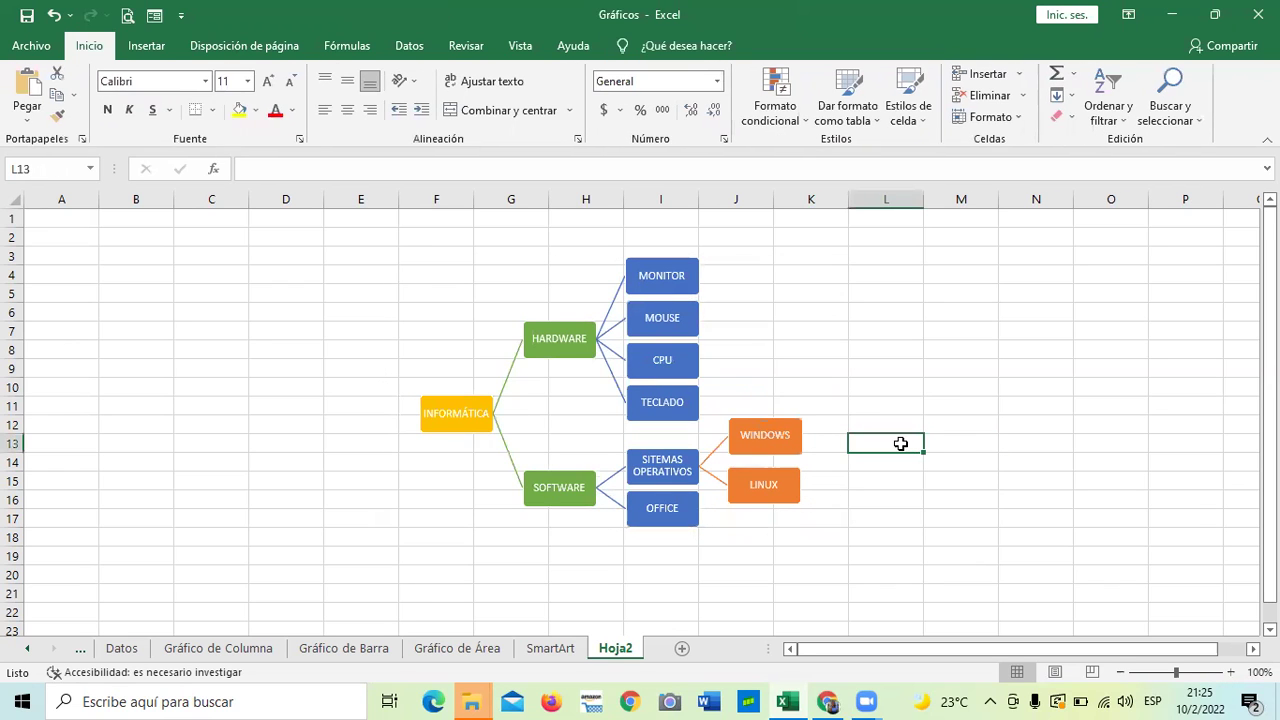
{"action": "left_click", "coordinate": [686, 512]}
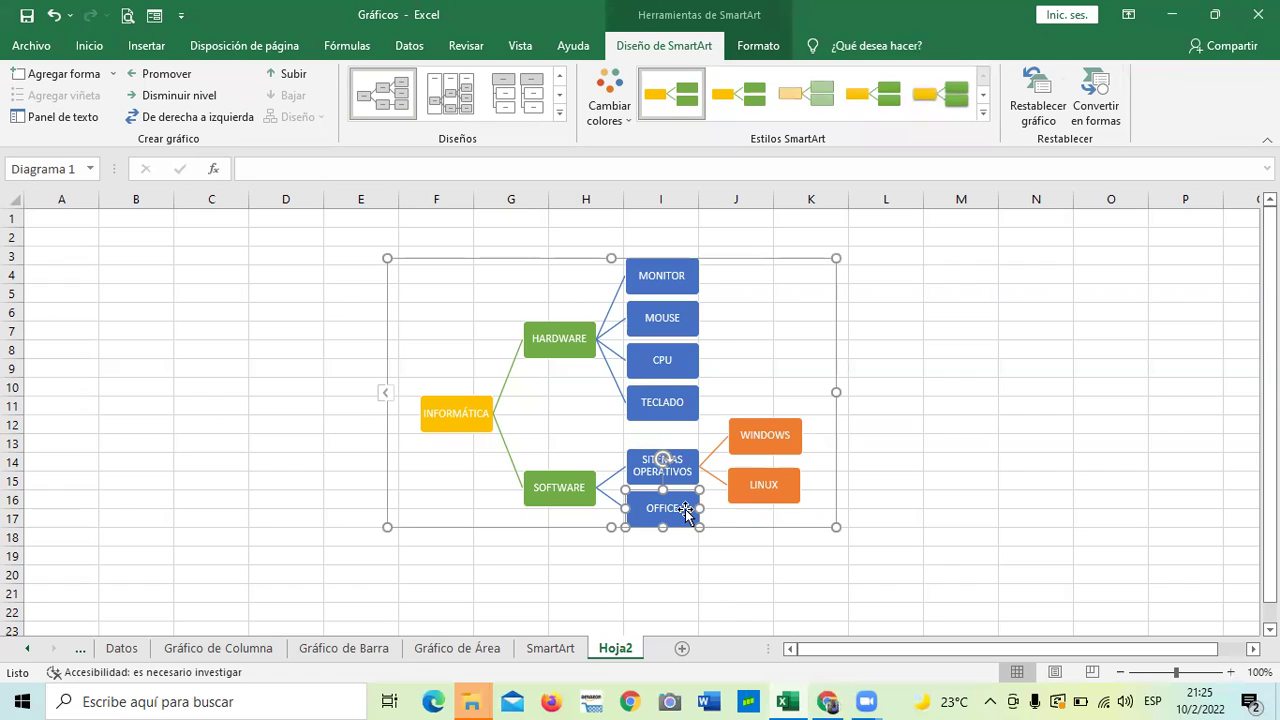
{"action": "left_click", "coordinate": [88, 75]}
{"action": "left_click", "coordinate": [54, 15]}
{"action": "left_click", "coordinate": [114, 75]}
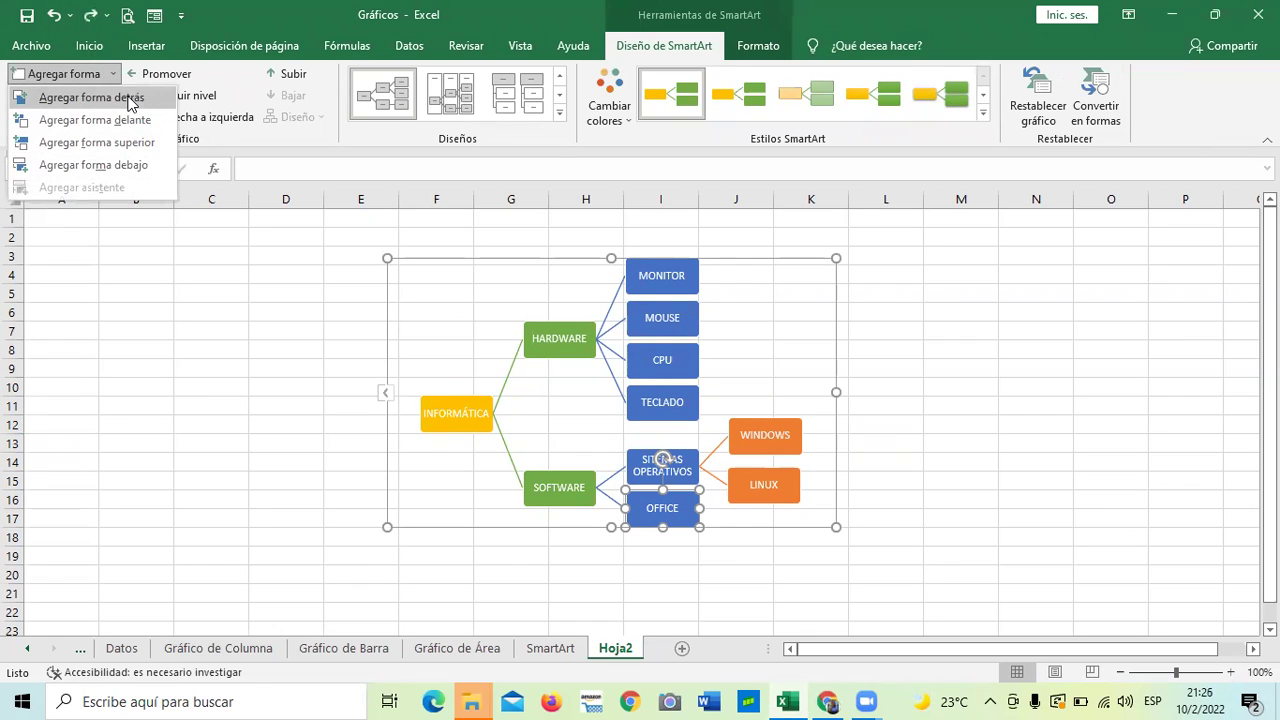
{"action": "left_click", "coordinate": [129, 101]}
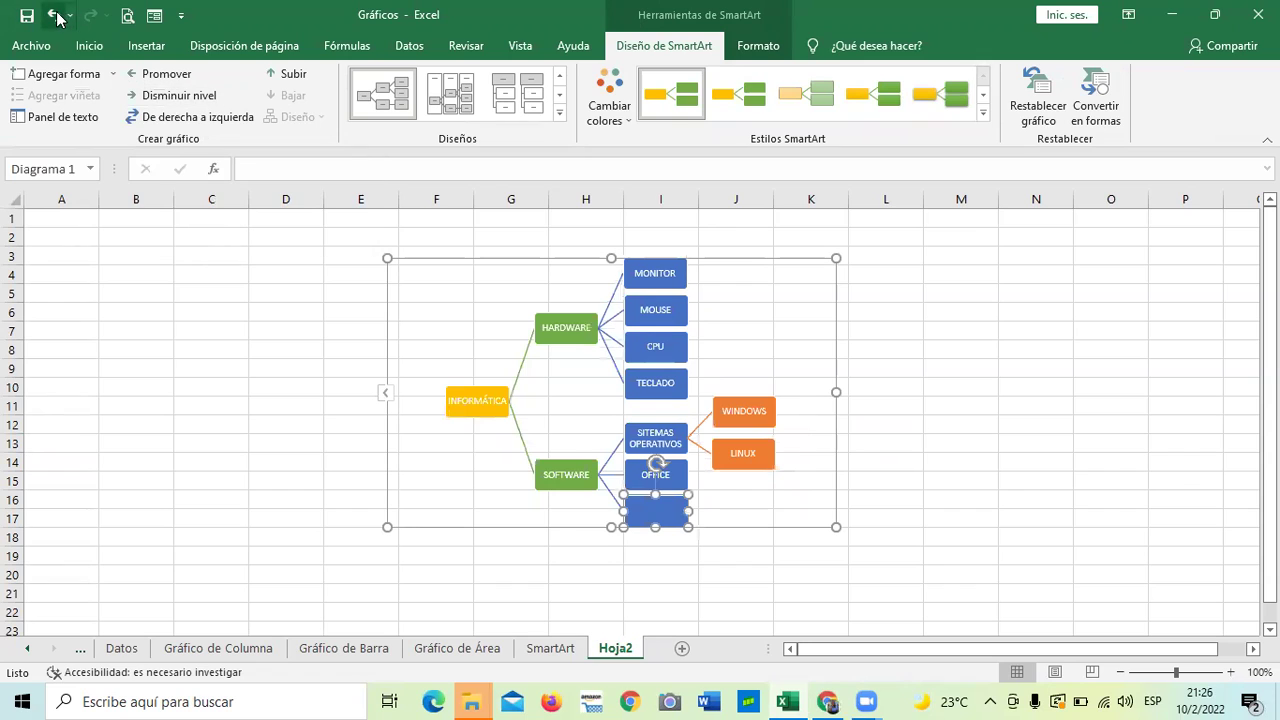
{"action": "left_click", "coordinate": [56, 16]}
Add a shape one level above the OFFICE box, clear the original box's text, and label the new parent box OFFICE.
{"action": "left_click", "coordinate": [112, 74]}
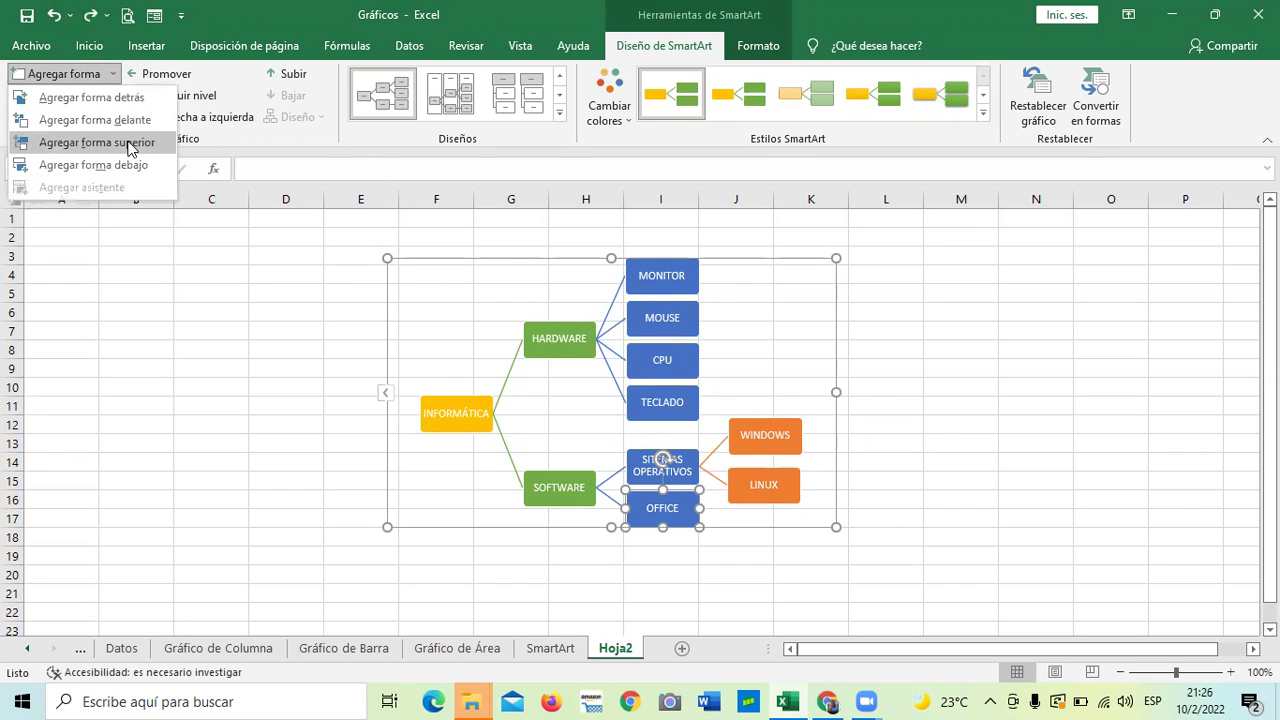
{"action": "left_click", "coordinate": [129, 147]}
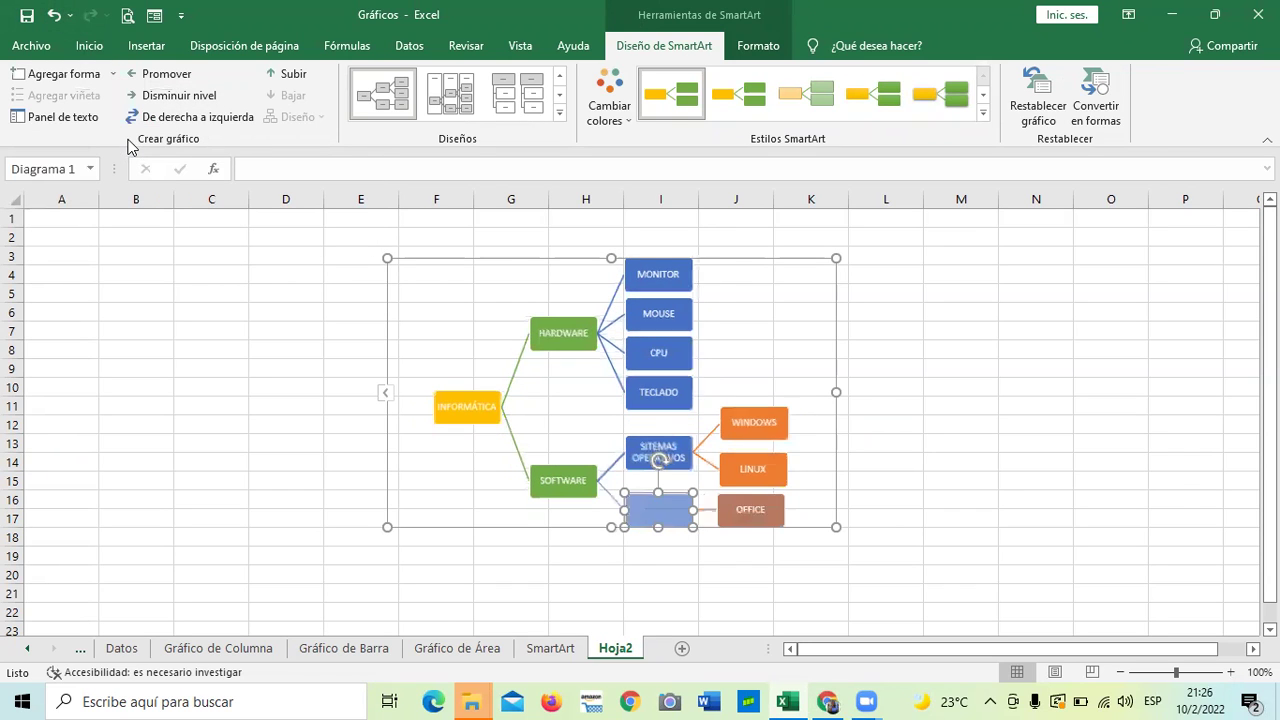
{"action": "left_click", "coordinate": [761, 507]}
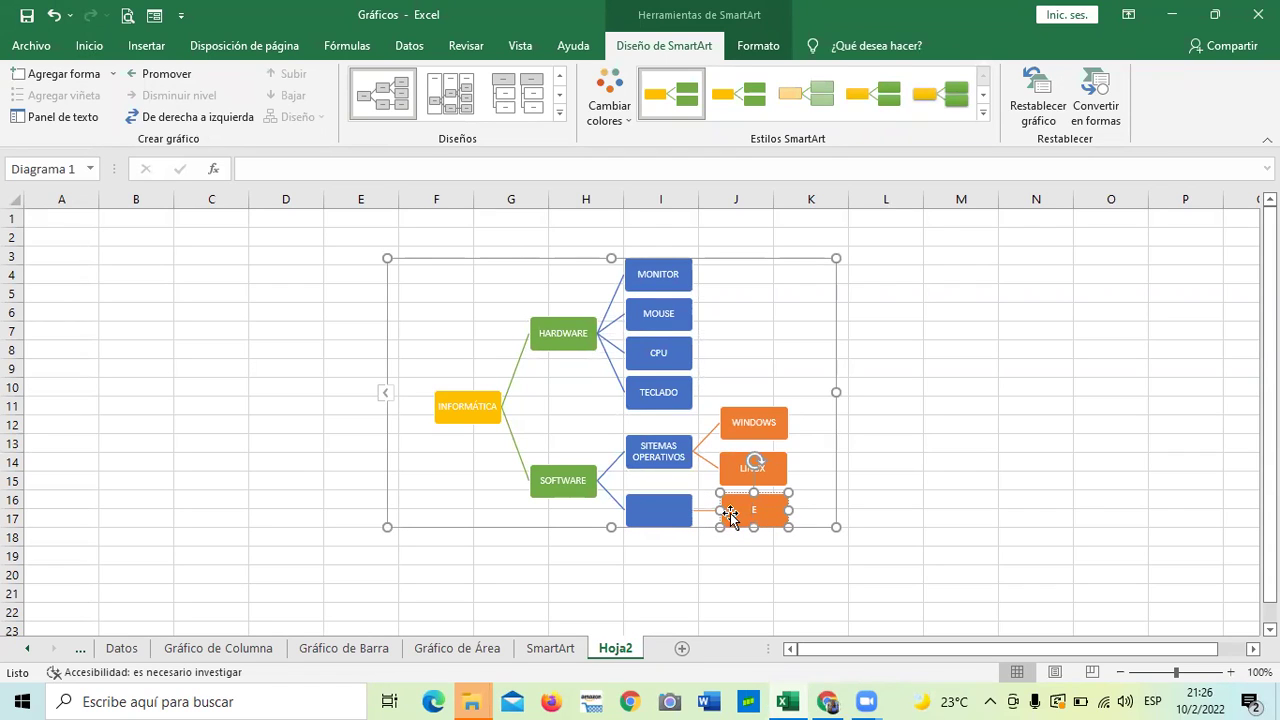
{"action": "left_click", "coordinate": [646, 510]}
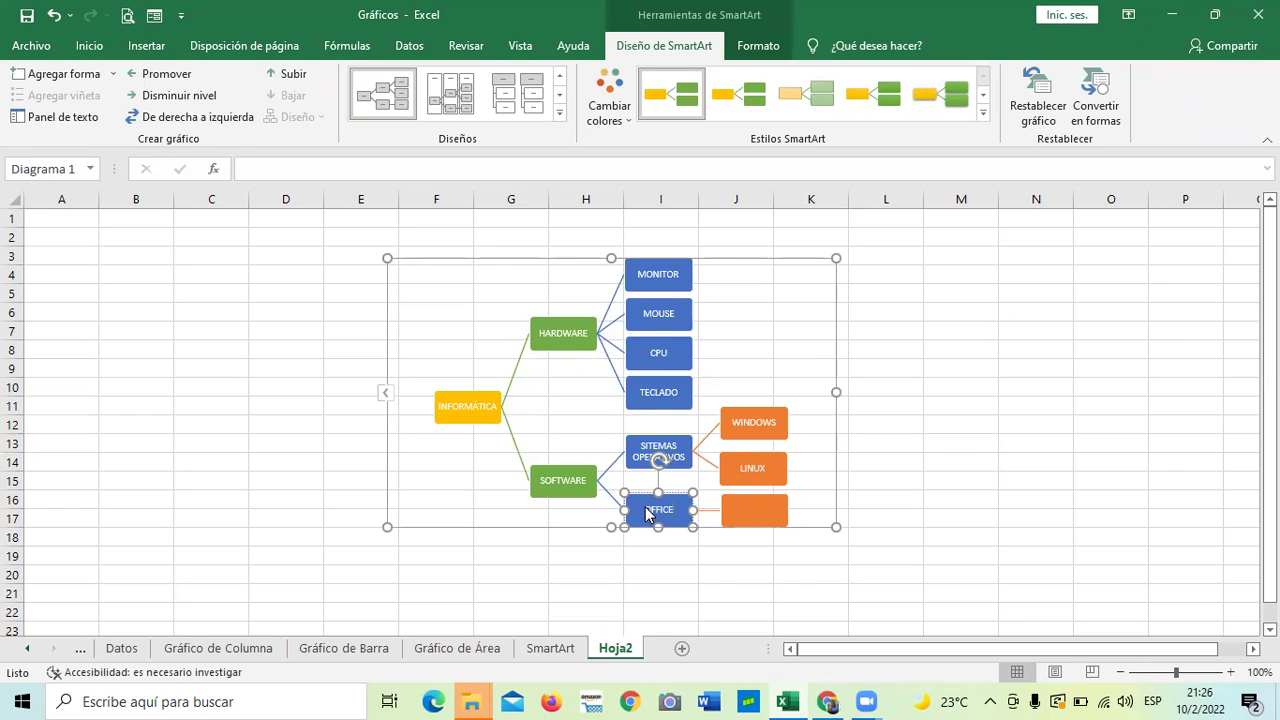
{"action": "left_click", "coordinate": [943, 533]}
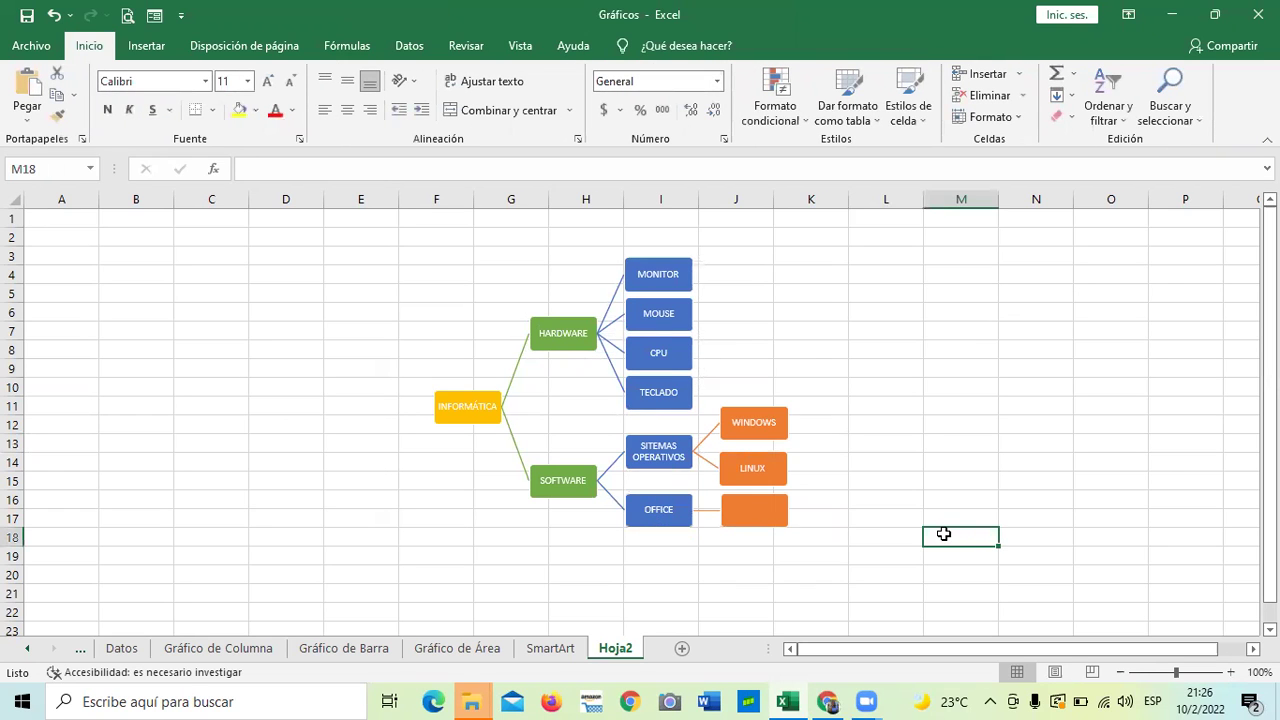
Label the empty orange box branching from OFFICE as WORD.
{"action": "left_click", "coordinate": [657, 508]}
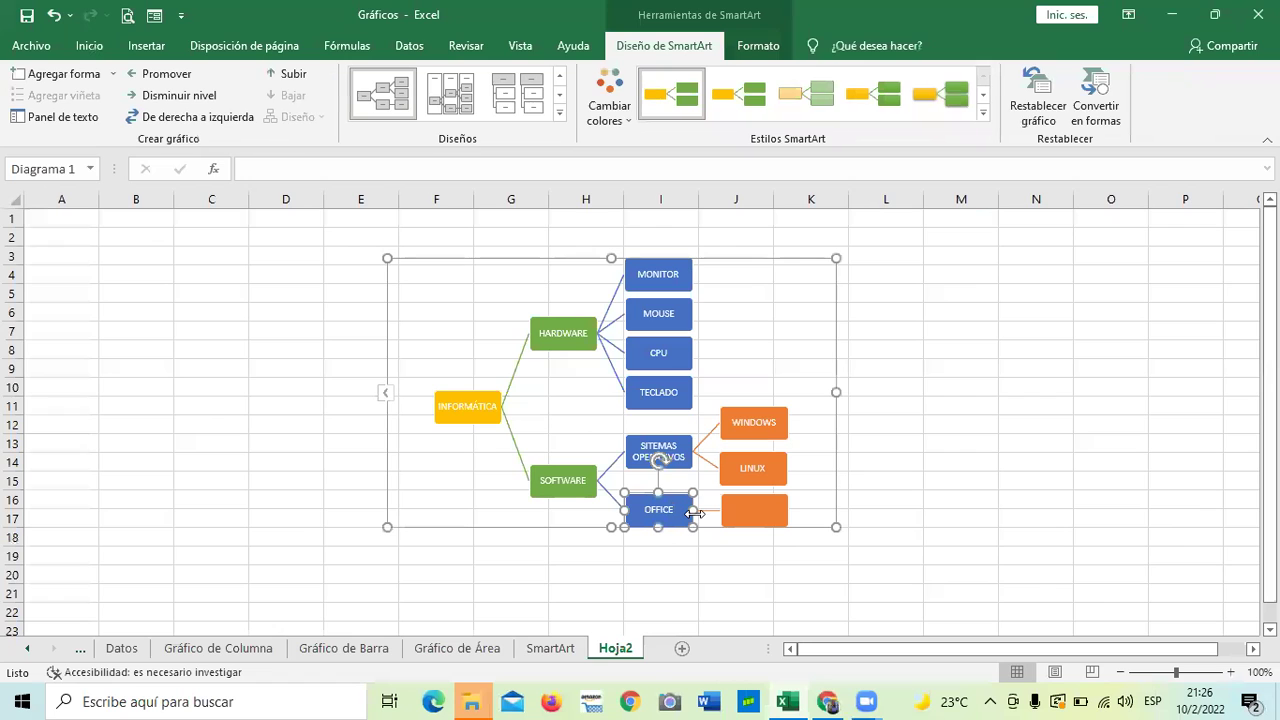
{"action": "left_click", "coordinate": [740, 512]}
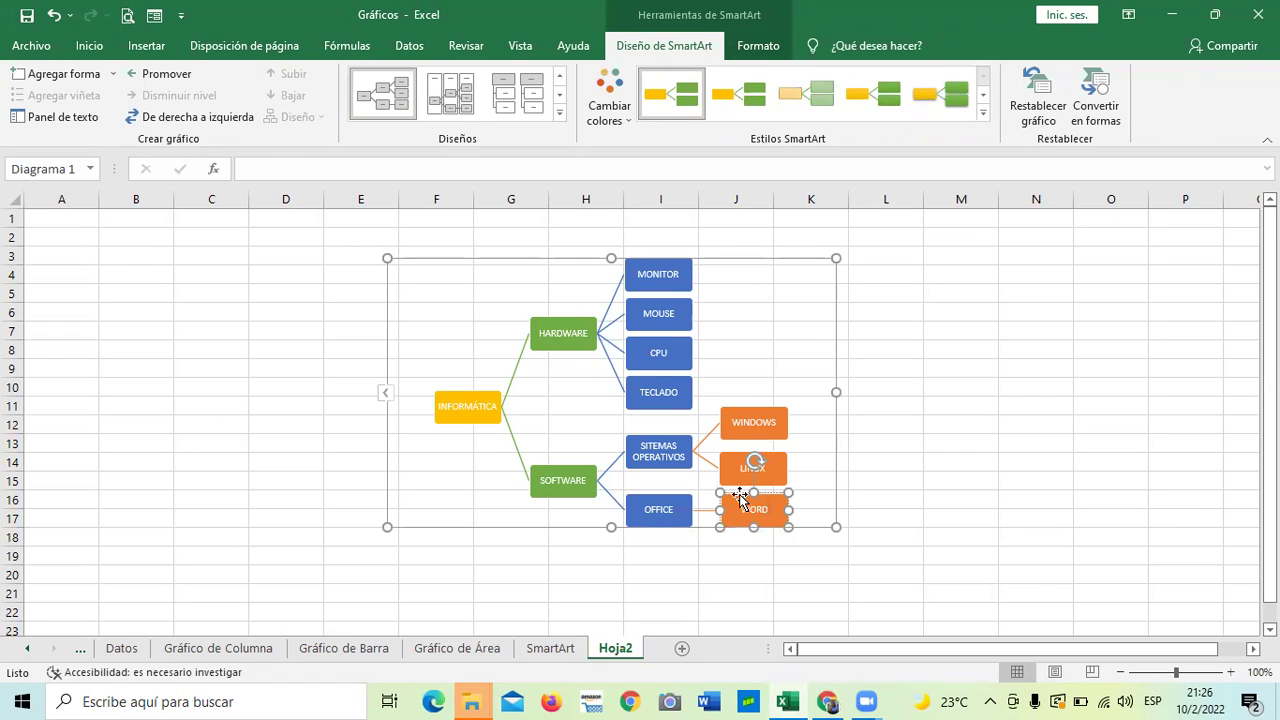
{"action": "left_click", "coordinate": [995, 538]}
Add two same-level shapes after the WORD box and label them EXCEL and POWERPOINT.
{"action": "left_click", "coordinate": [781, 519]}
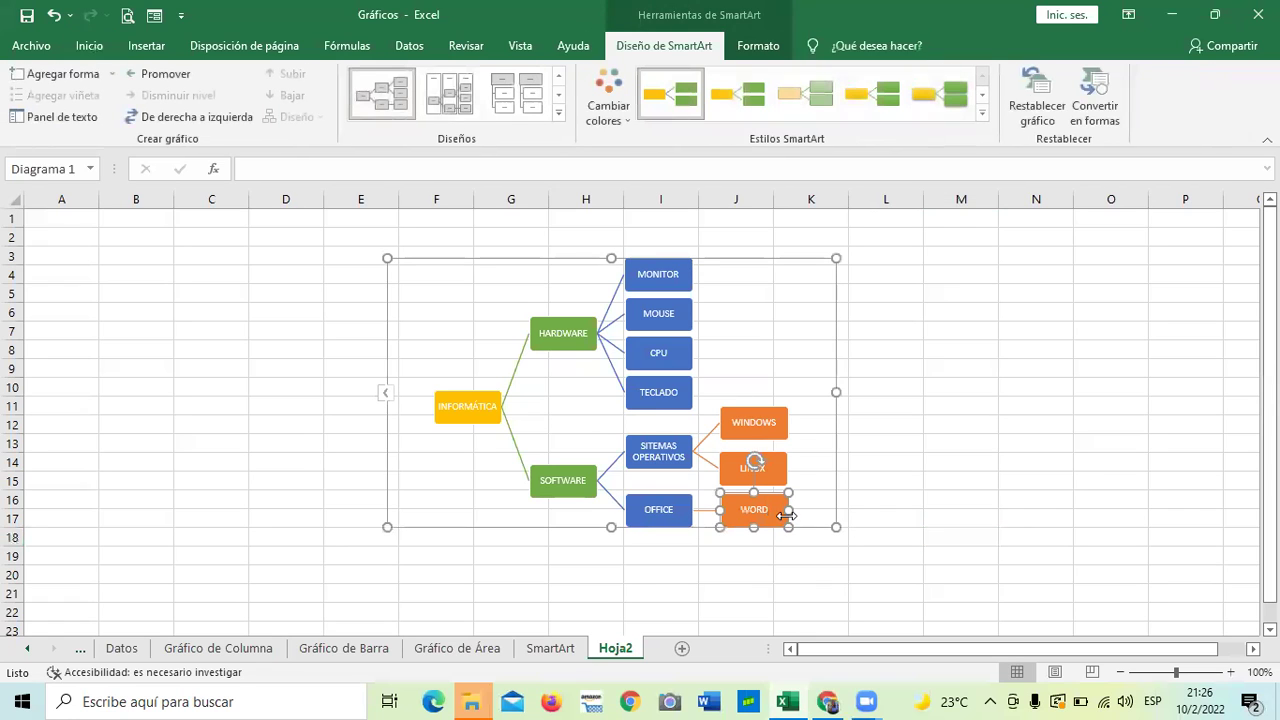
{"action": "left_click", "coordinate": [90, 82]}
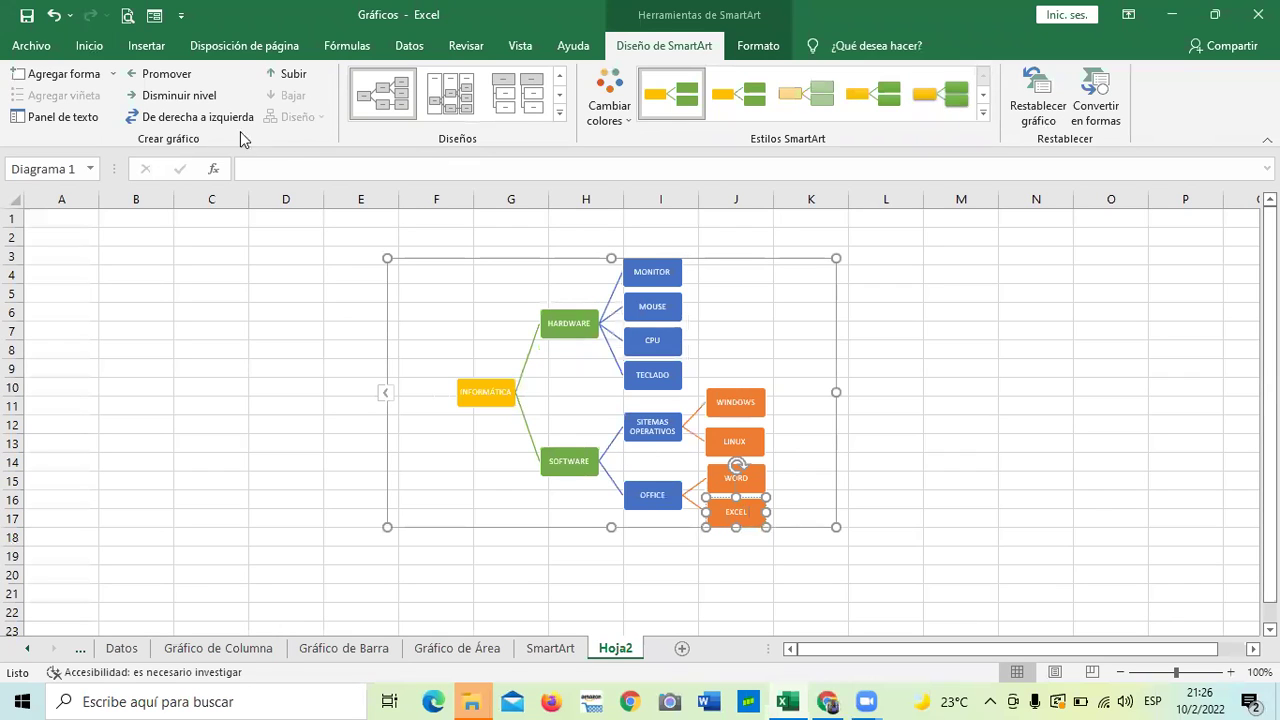
{"action": "left_click", "coordinate": [90, 80]}
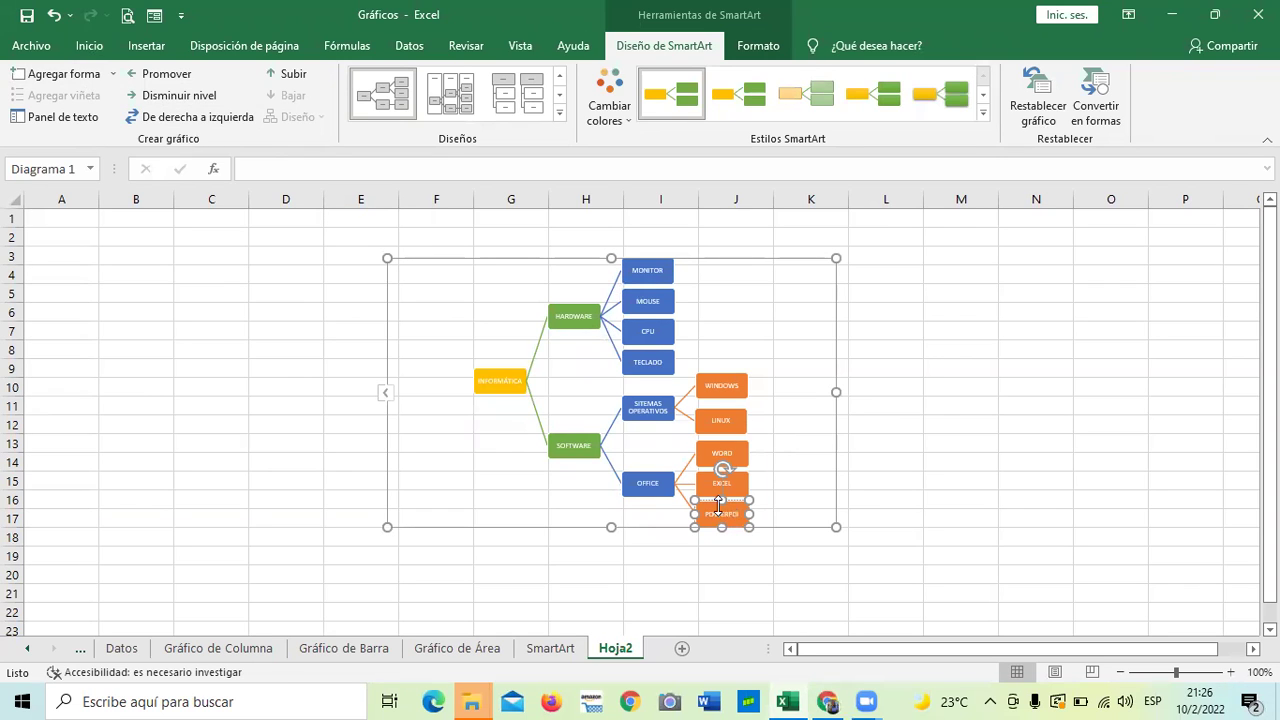
{"action": "left_click", "coordinate": [966, 443]}
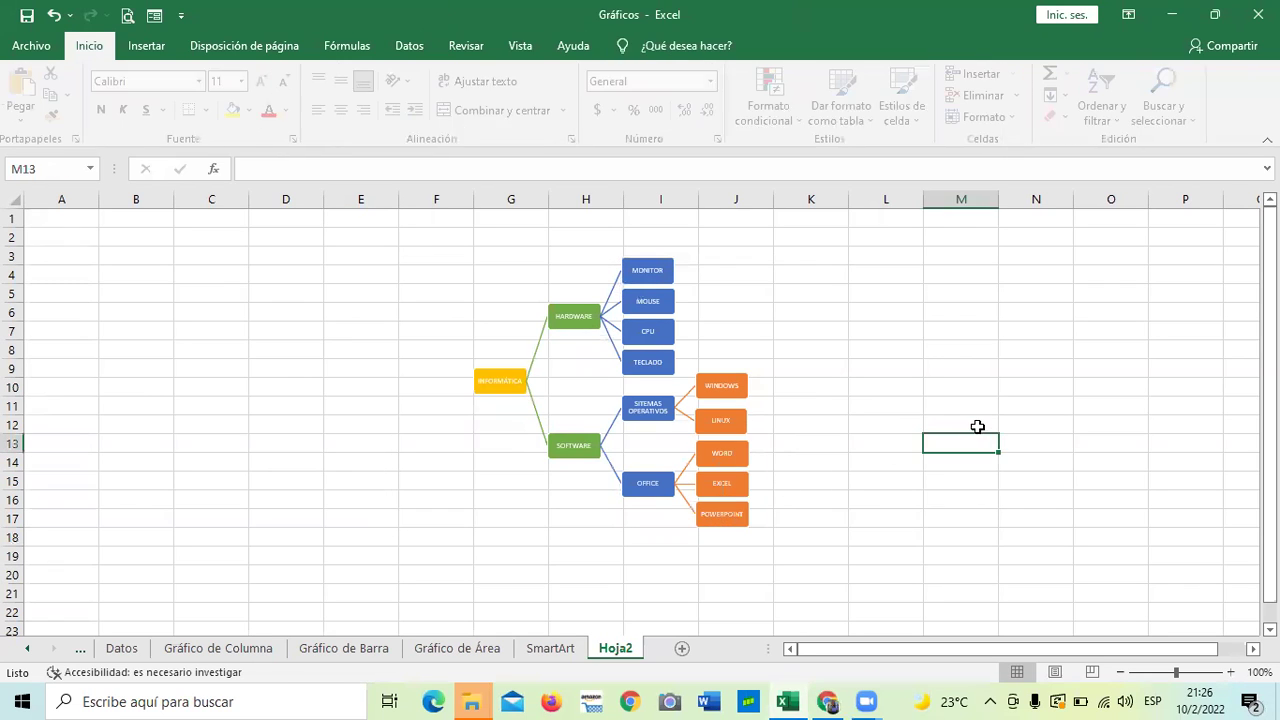
Enlarge the SmartArt diagram by its corners so it spans about columns E to M and rows 2 to 27.
{"action": "left_click", "coordinate": [785, 395]}
{"action": "left_click_drag", "start_coordinate": [837, 526], "coordinate": [926, 611]}
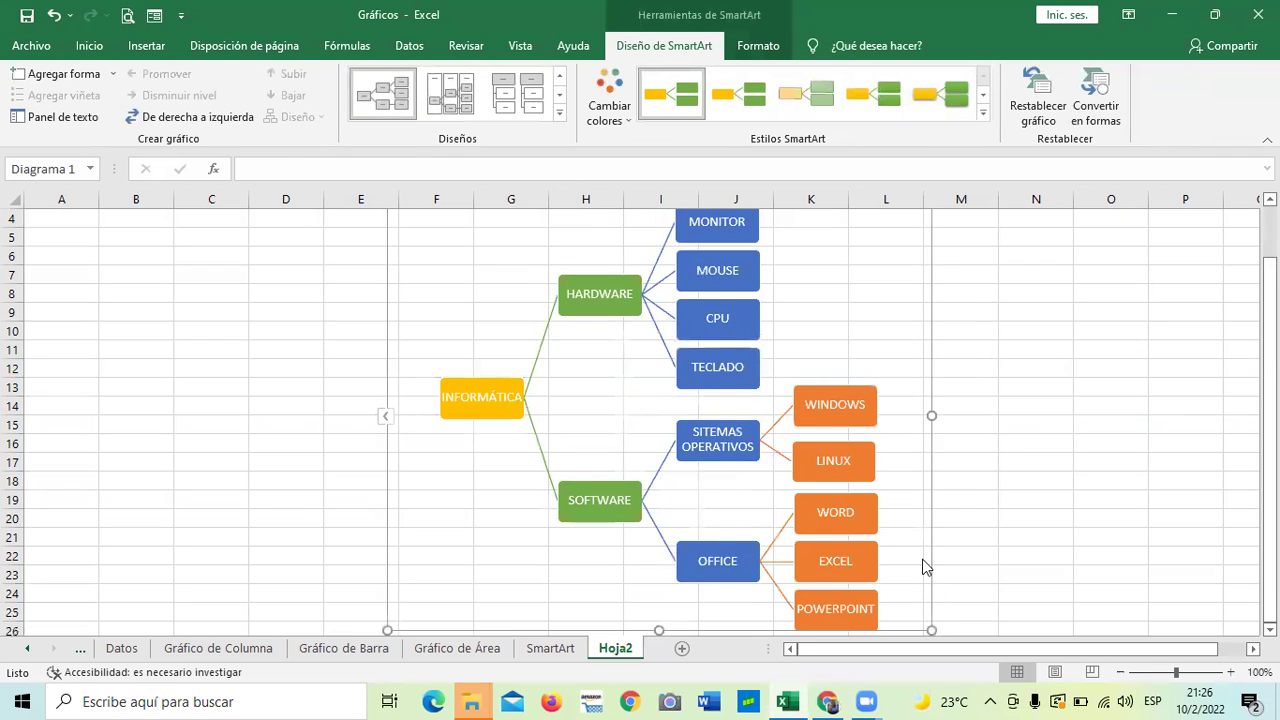
{"action": "scroll", "coordinate": [690, 495], "scroll_direction": "up", "scroll_amount": 1}
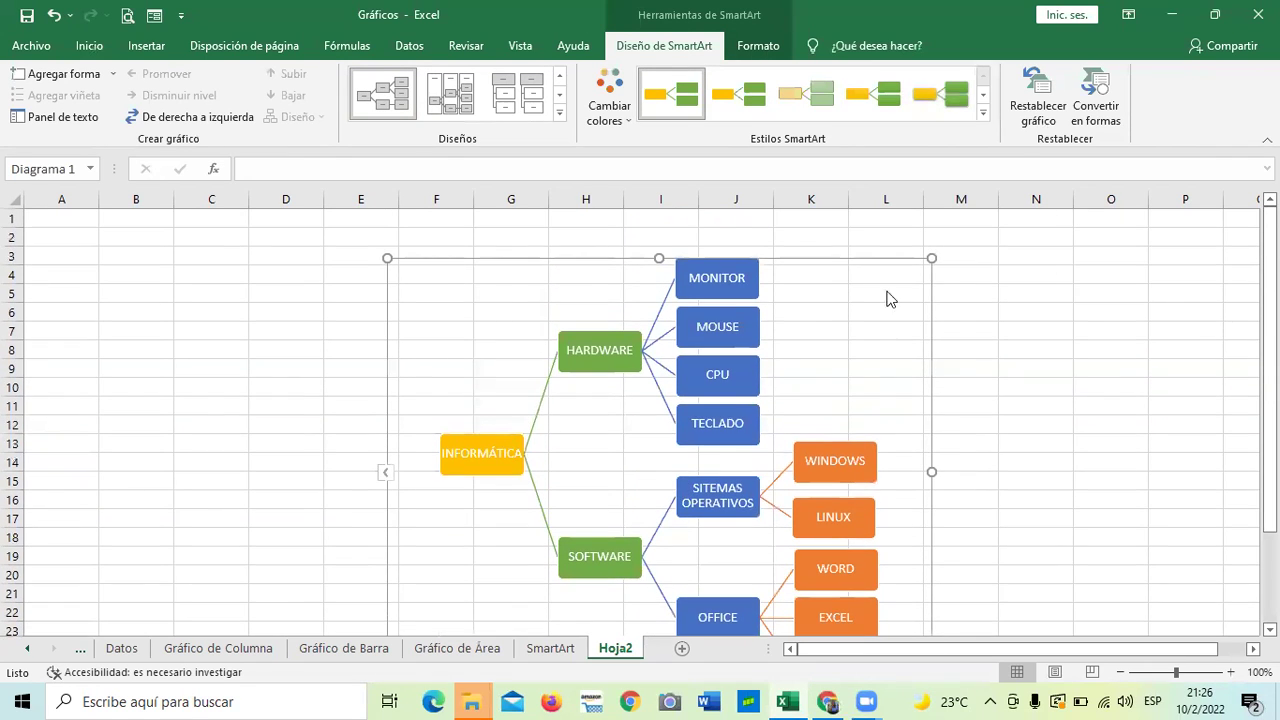
{"action": "left_click_drag", "start_coordinate": [387, 258], "coordinate": [339, 235]}
{"action": "scroll", "coordinate": [786, 346], "scroll_direction": "down", "scroll_amount": 2}
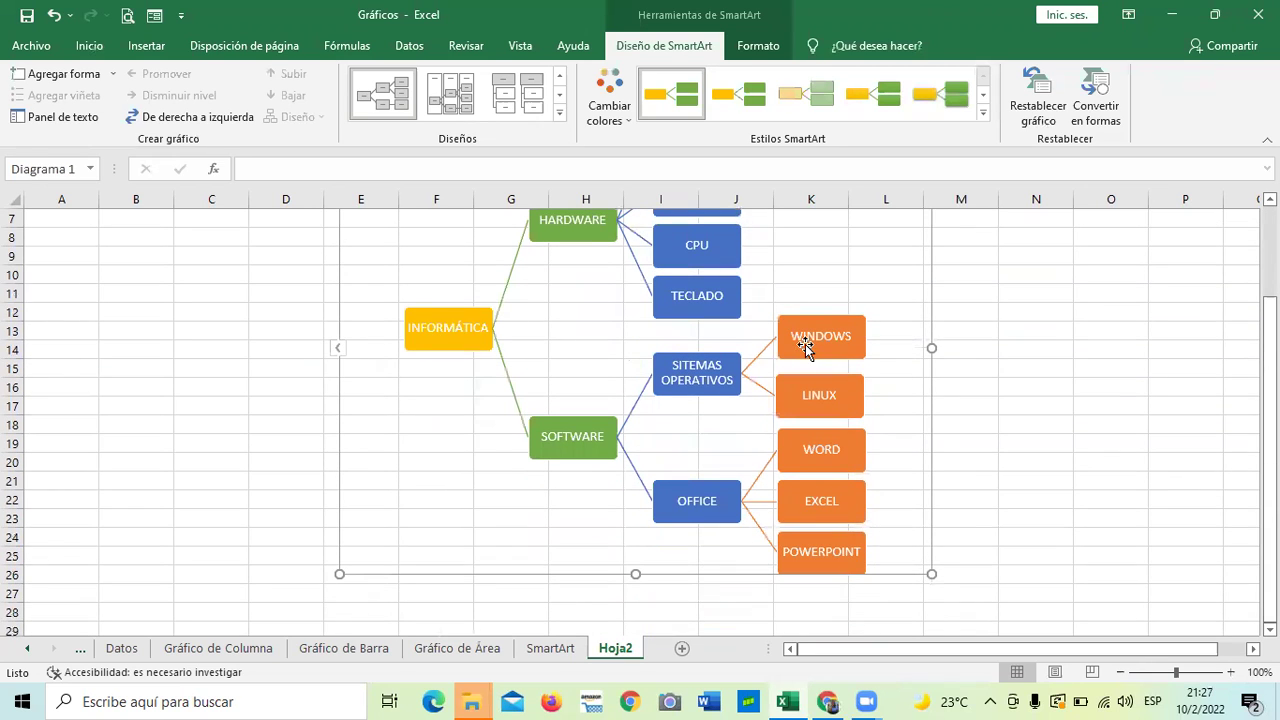
{"action": "left_click_drag", "start_coordinate": [931, 574], "coordinate": [968, 590]}
{"action": "left_click", "coordinate": [1056, 516]}
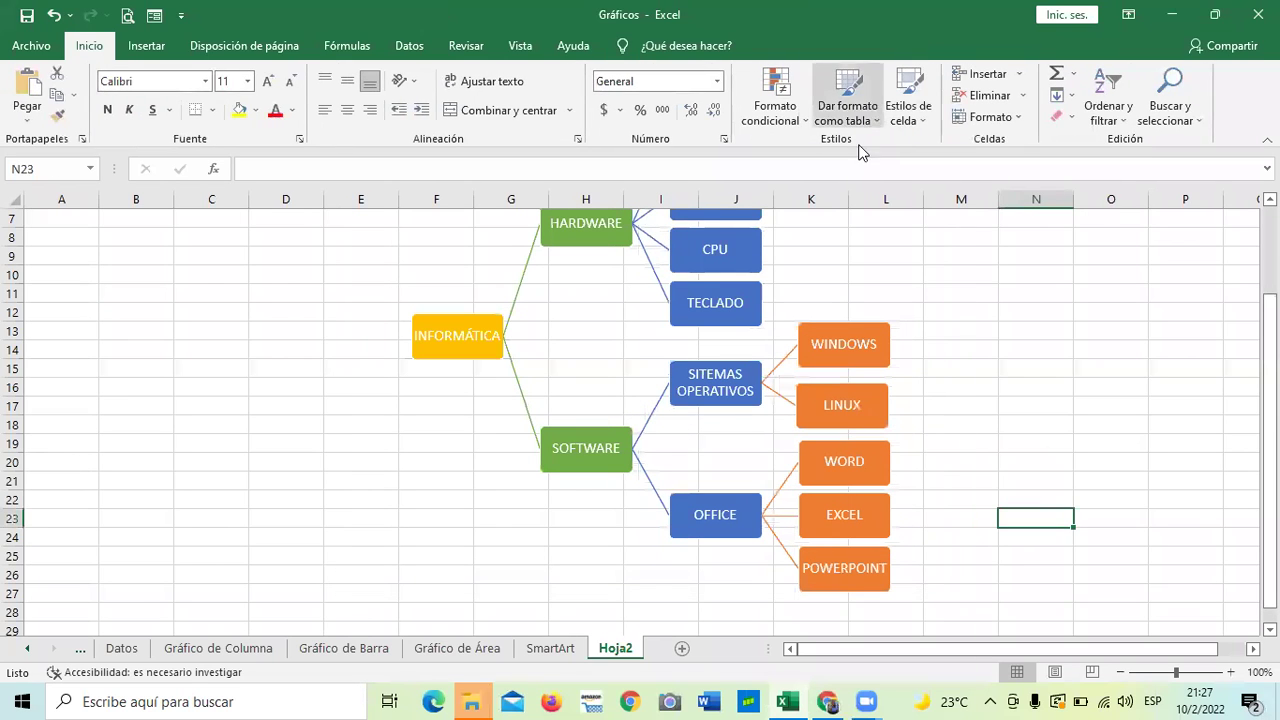
Apply the second 3D SmartArt style to the whole diagram, keep its multicolour scheme, and review all its branches.
{"action": "left_click", "coordinate": [828, 286]}
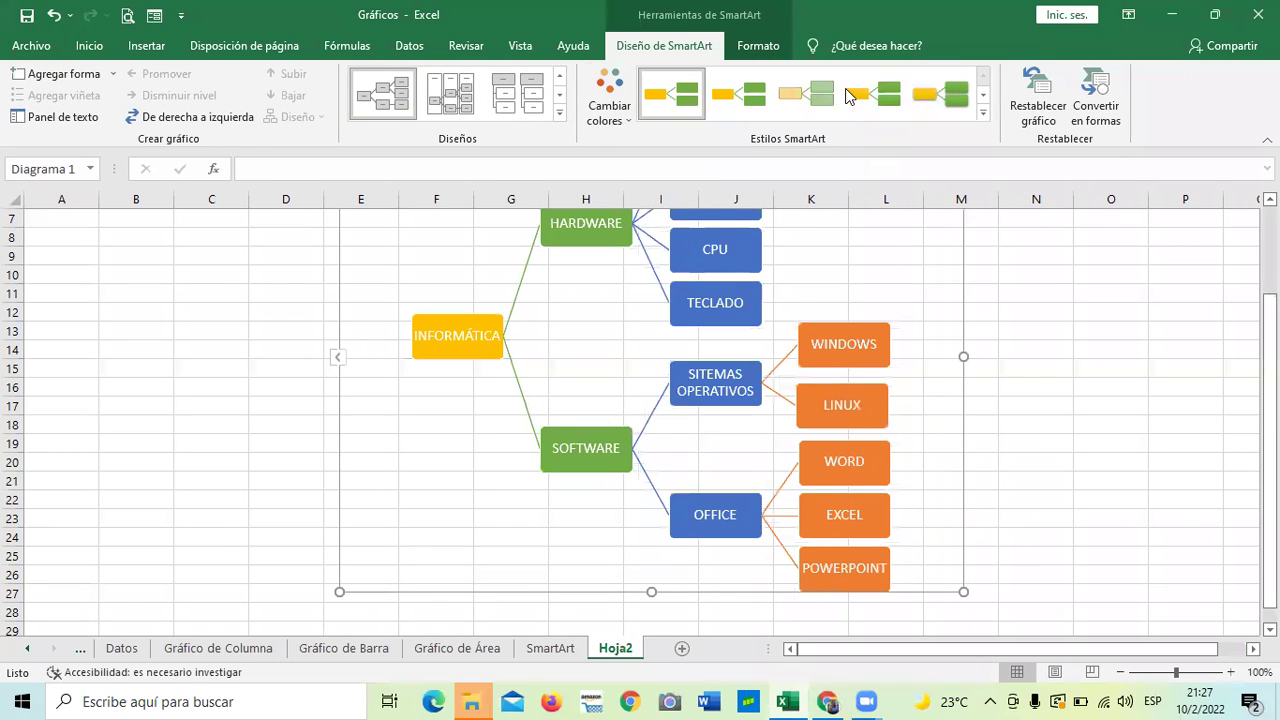
{"action": "left_click", "coordinate": [630, 118]}
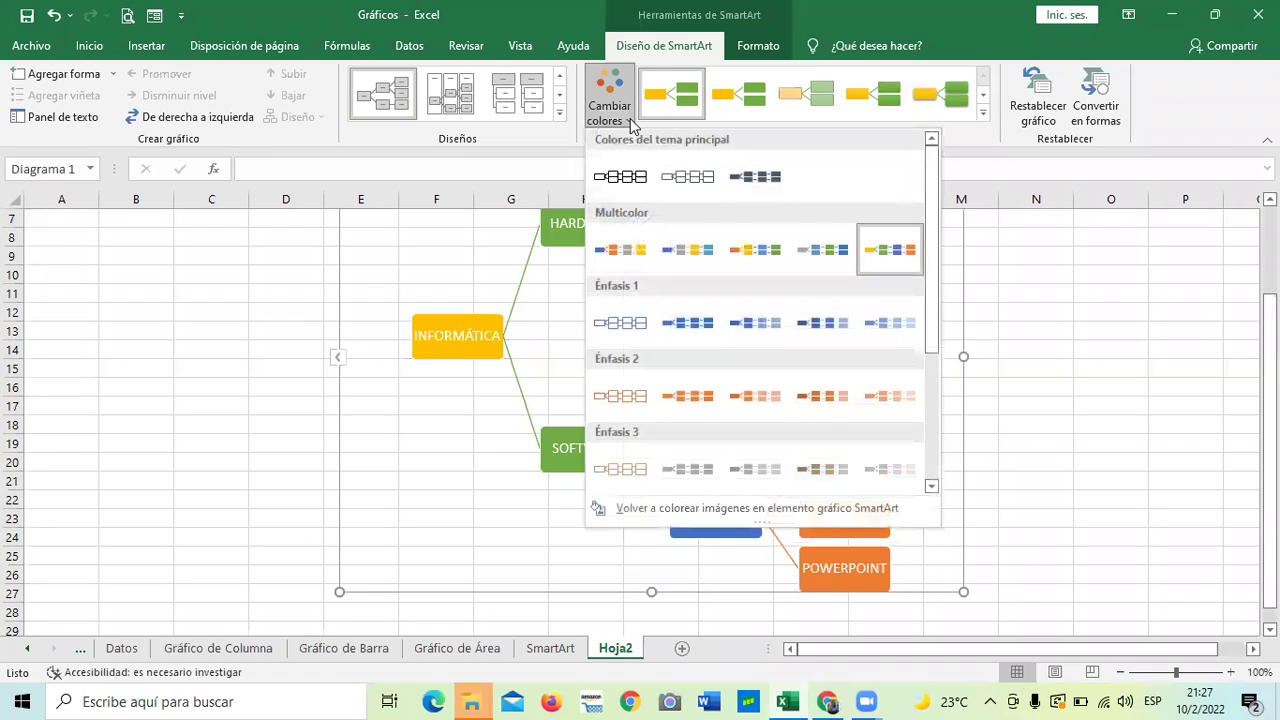
{"action": "left_click", "coordinate": [984, 120]}
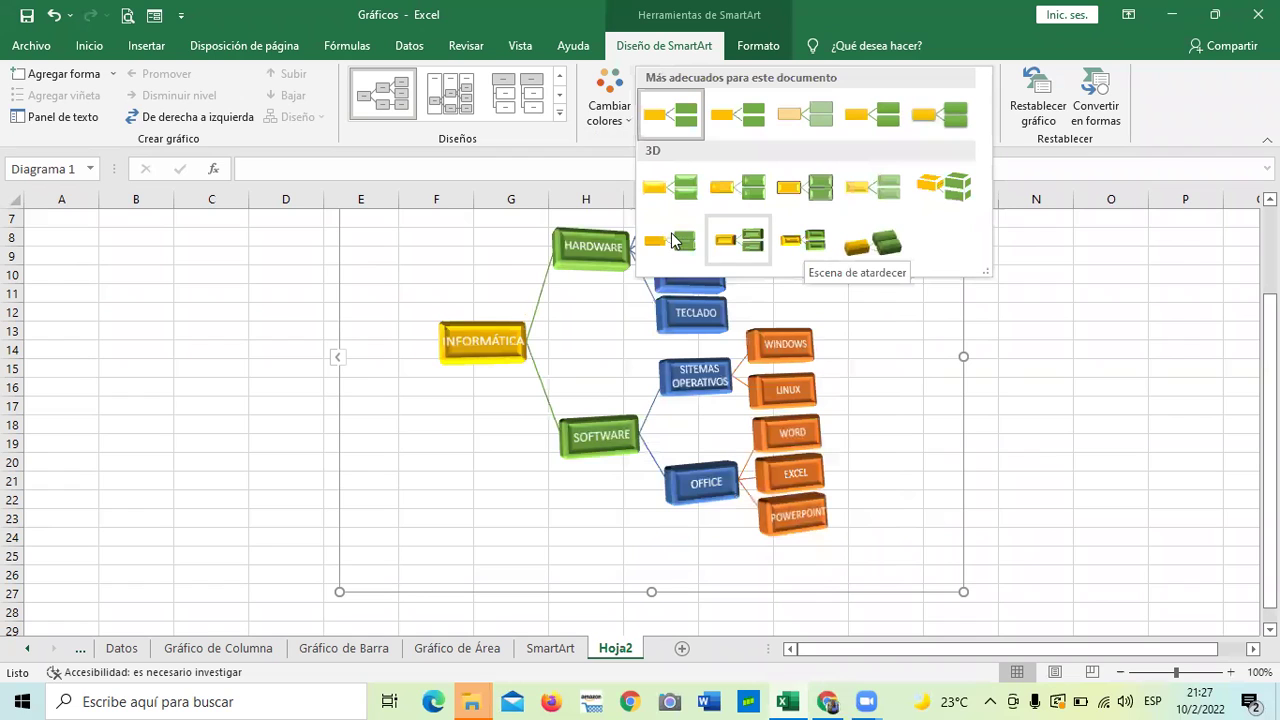
{"action": "left_click", "coordinate": [742, 190]}
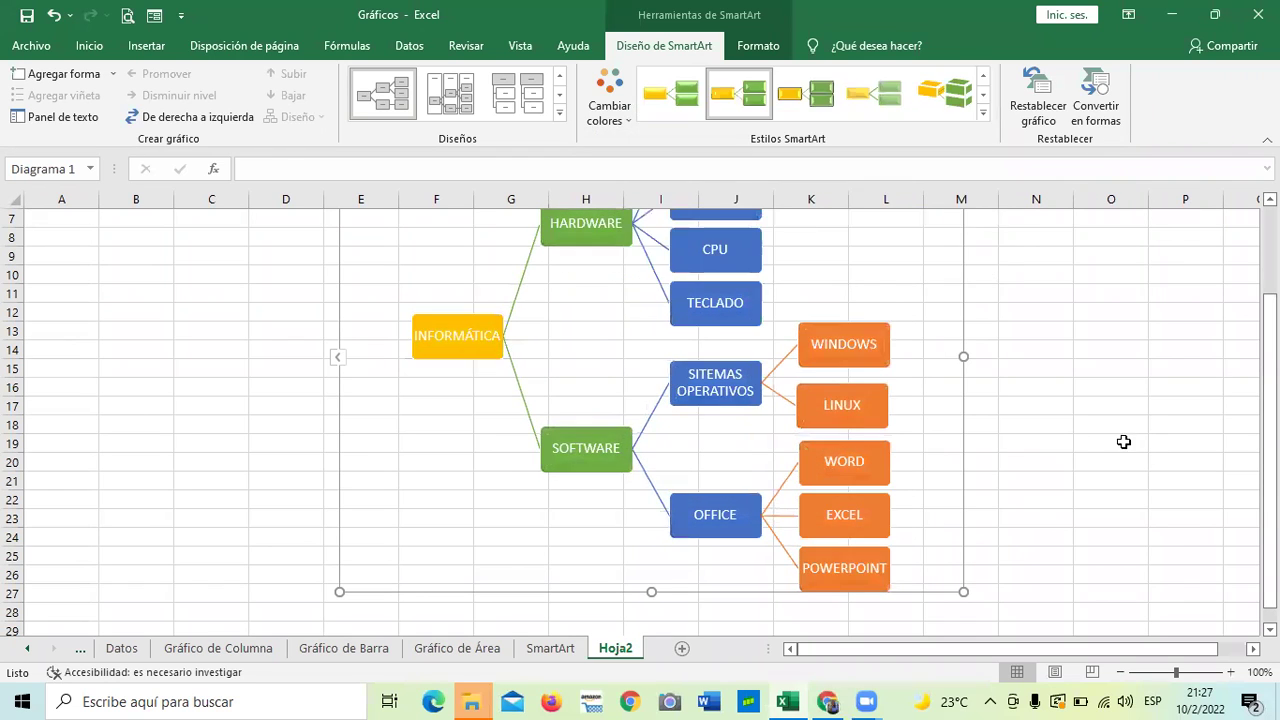
{"action": "left_click", "coordinate": [1157, 460]}
{"action": "scroll", "coordinate": [1049, 428], "scroll_direction": "up", "scroll_amount": 1}
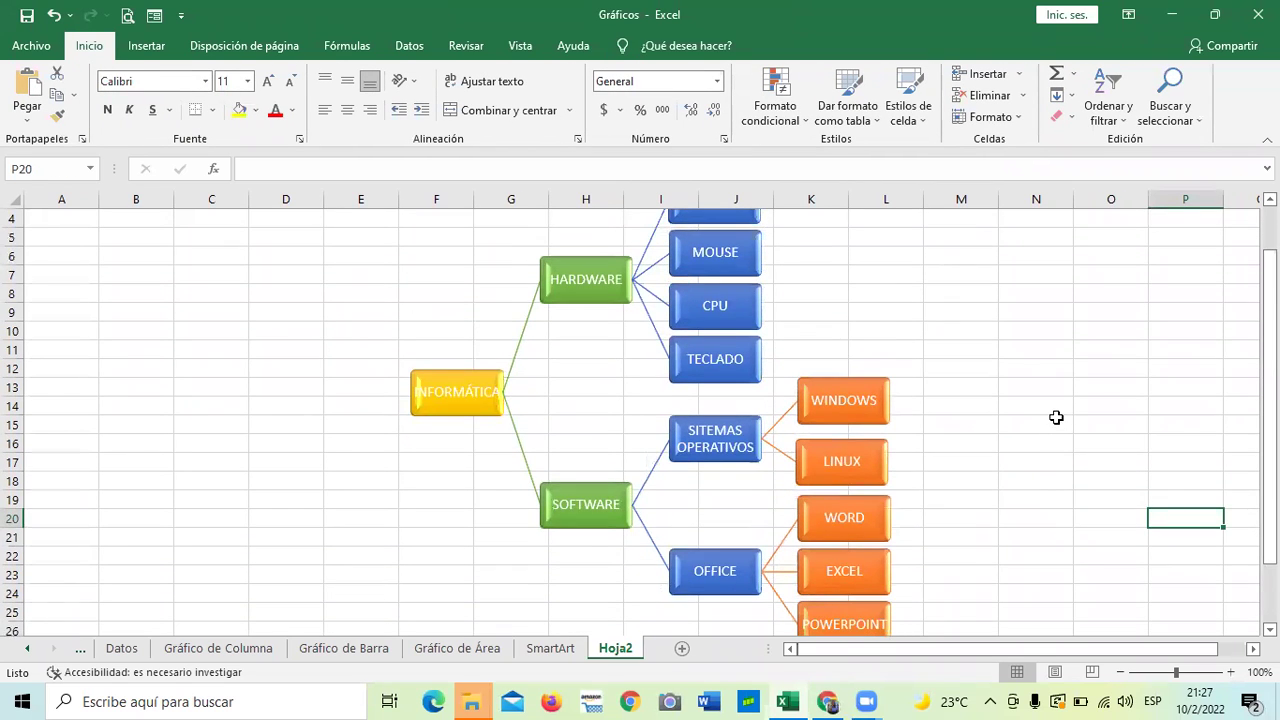
{"action": "scroll", "coordinate": [1054, 414], "scroll_direction": "down", "scroll_amount": 2}
{"action": "scroll", "coordinate": [904, 452], "scroll_direction": "up", "scroll_amount": 3}
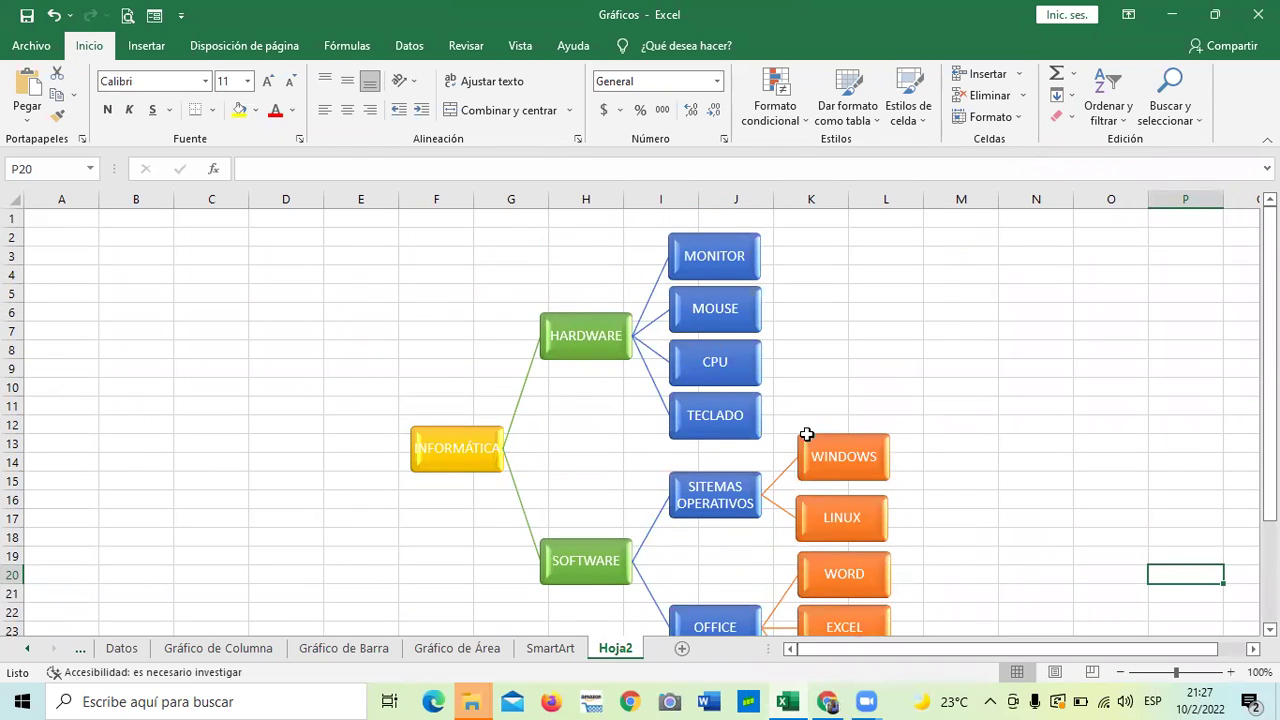
{"action": "scroll", "coordinate": [920, 540], "scroll_direction": "down", "scroll_amount": 2}
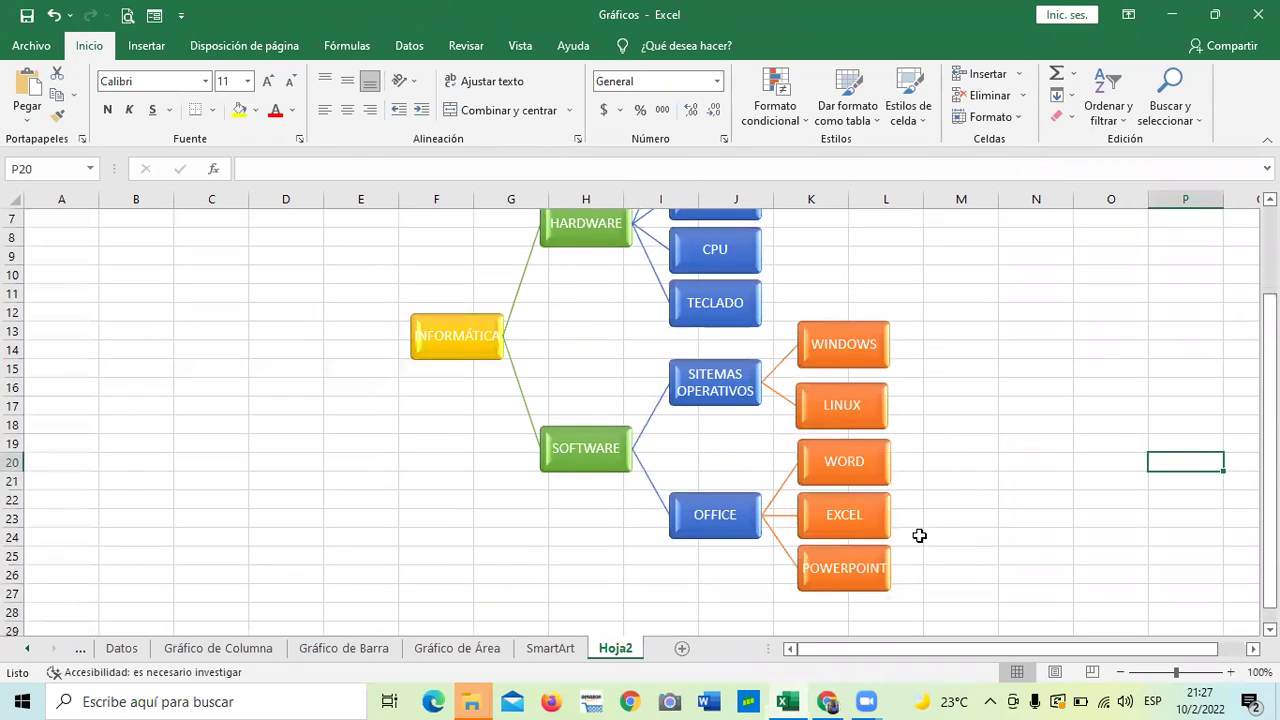
Apply the solid black colored-fill theme style to the WINDOWS box.
{"action": "left_click", "coordinate": [862, 342]}
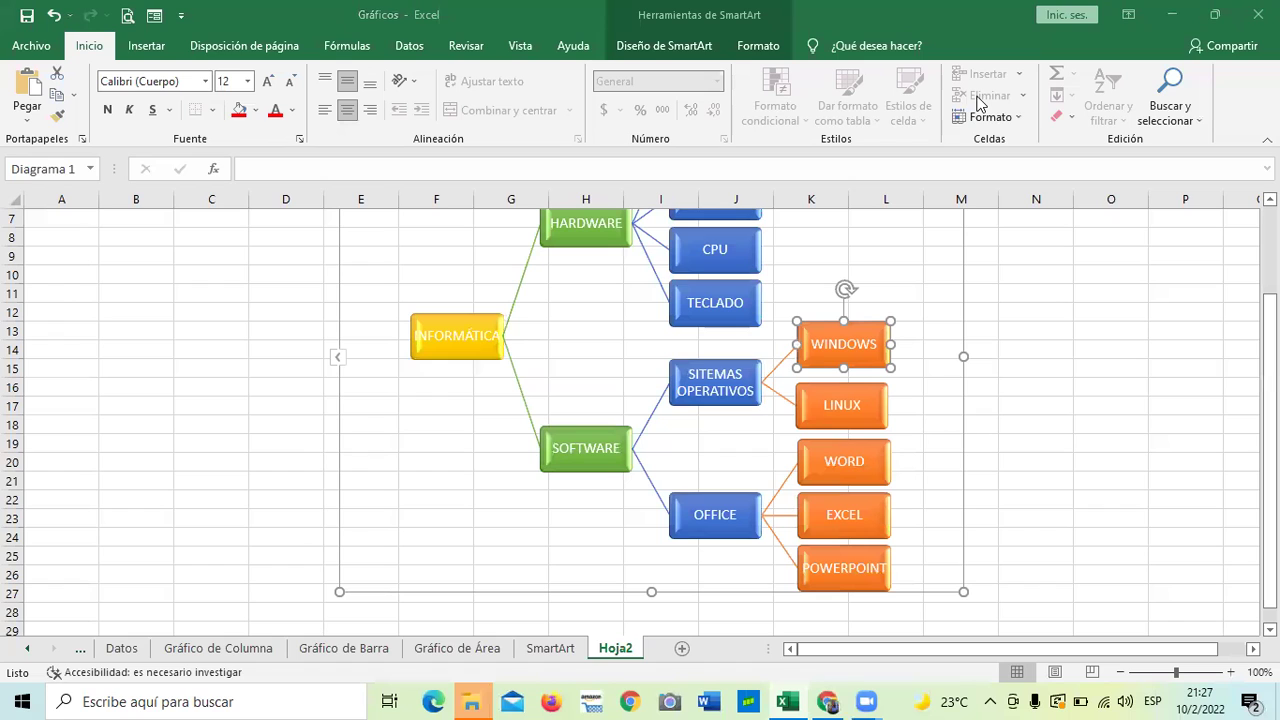
{"action": "left_click", "coordinate": [701, 45]}
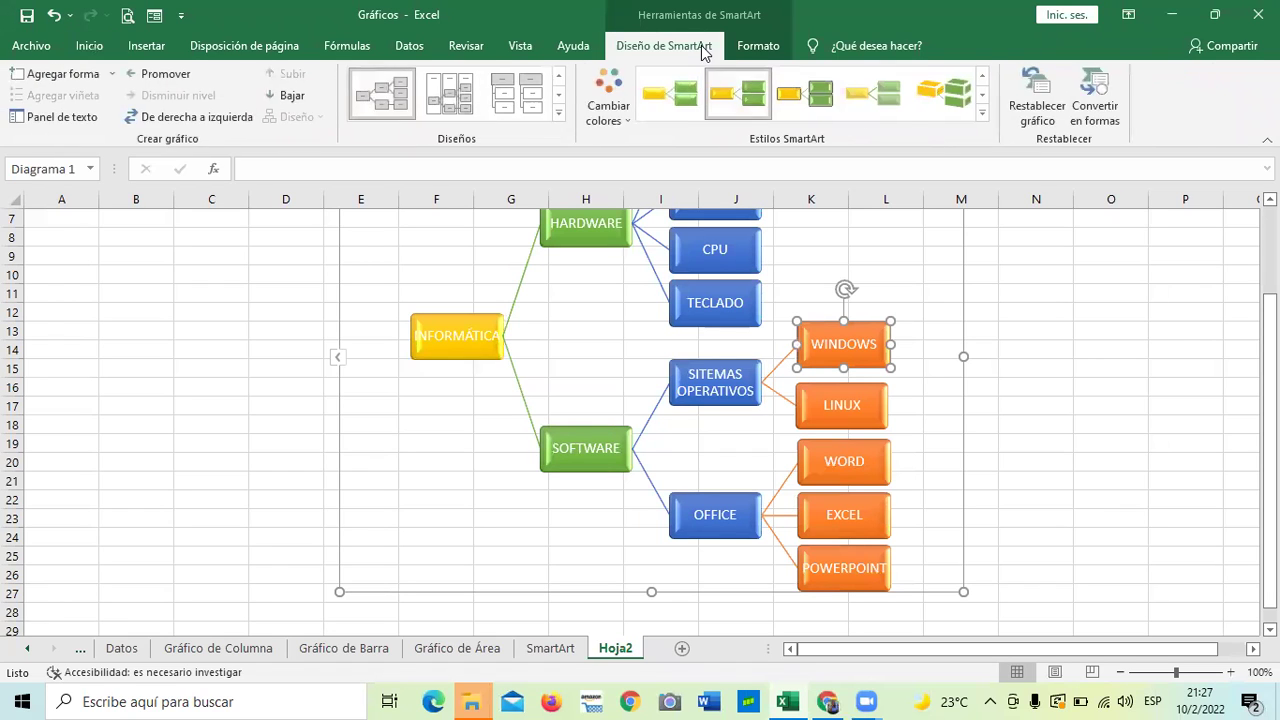
{"action": "left_click", "coordinate": [759, 50]}
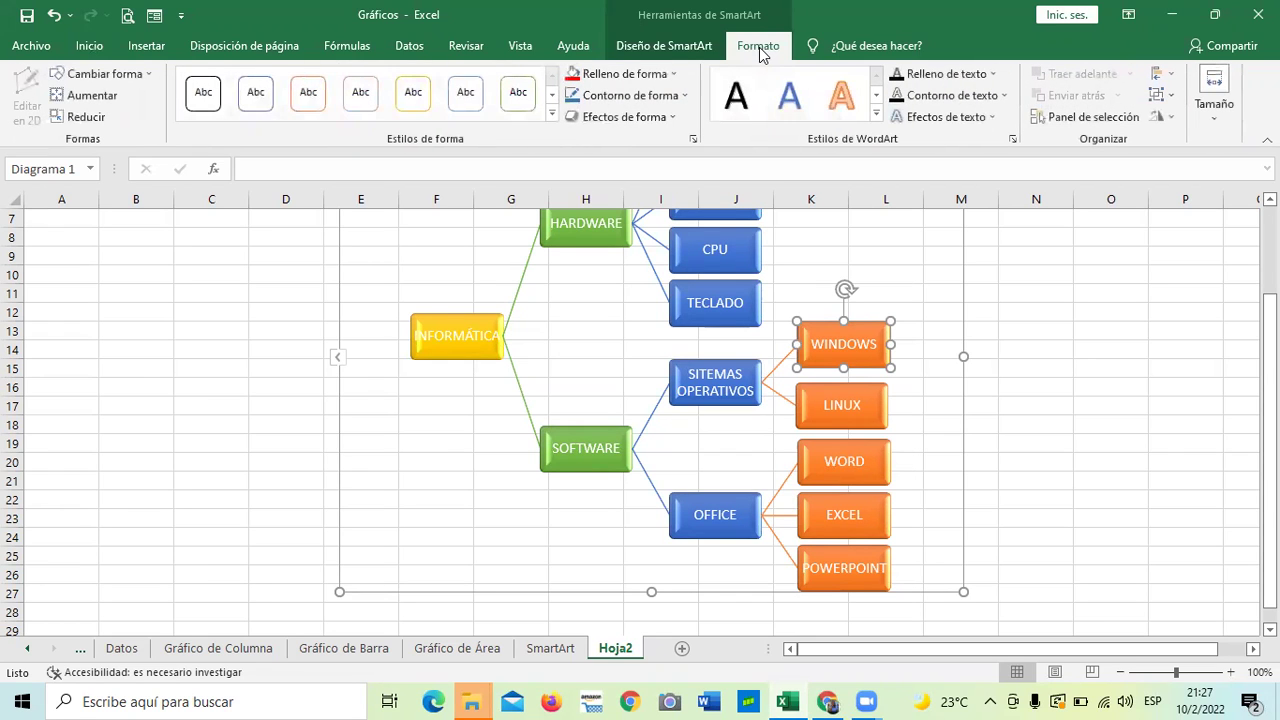
{"action": "left_click", "coordinate": [671, 77]}
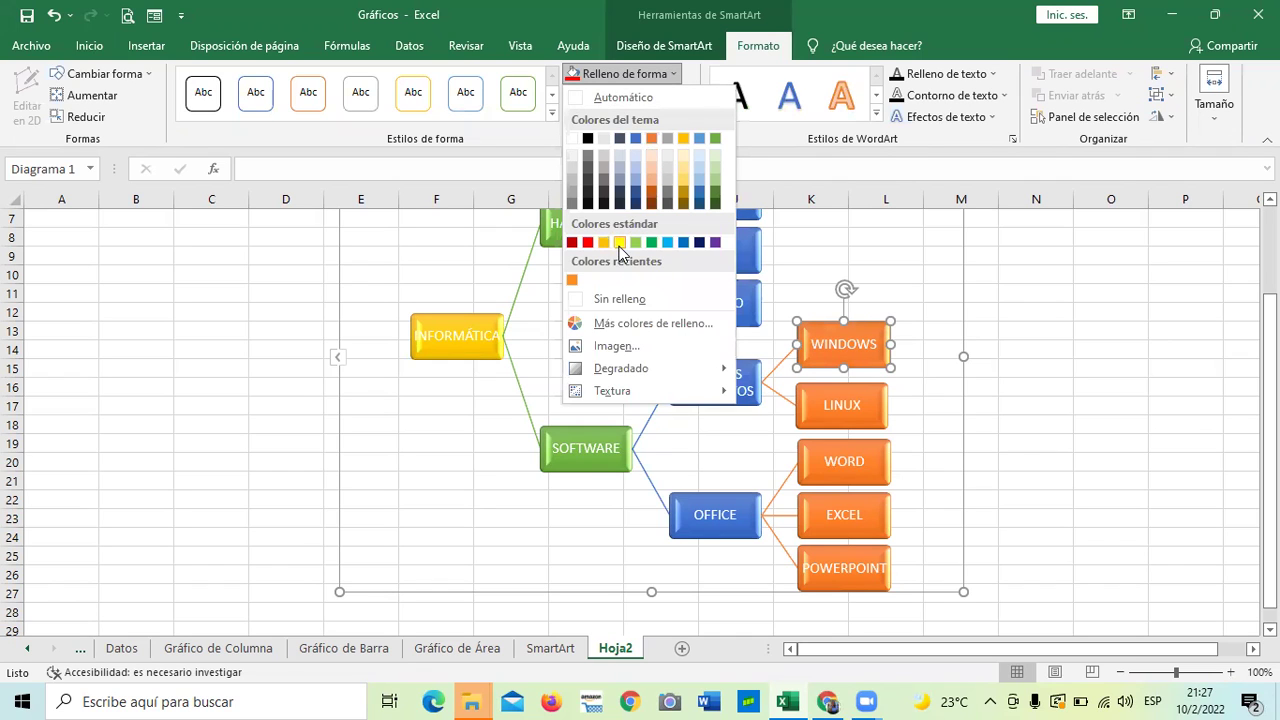
{"action": "left_click", "coordinate": [552, 115]}
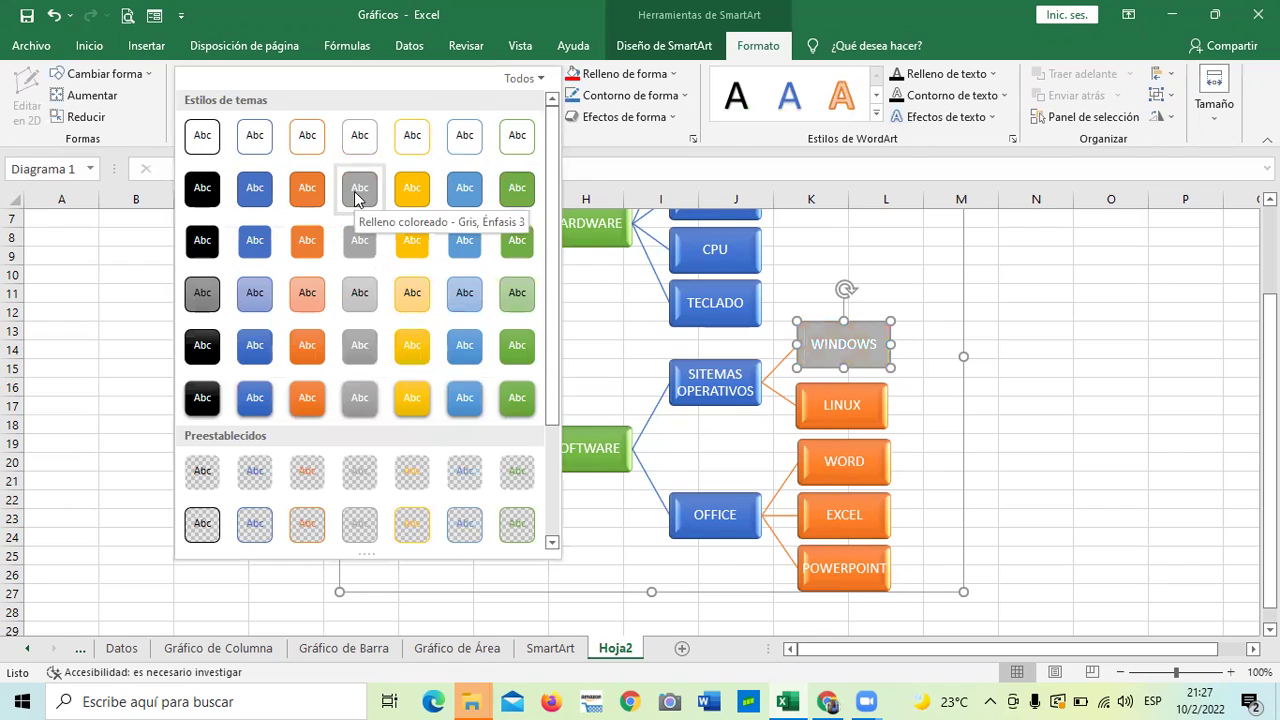
{"action": "left_click", "coordinate": [212, 193]}
Give the LINUX box the same solid black shape style as the WINDOWS box.
{"action": "left_click", "coordinate": [863, 402]}
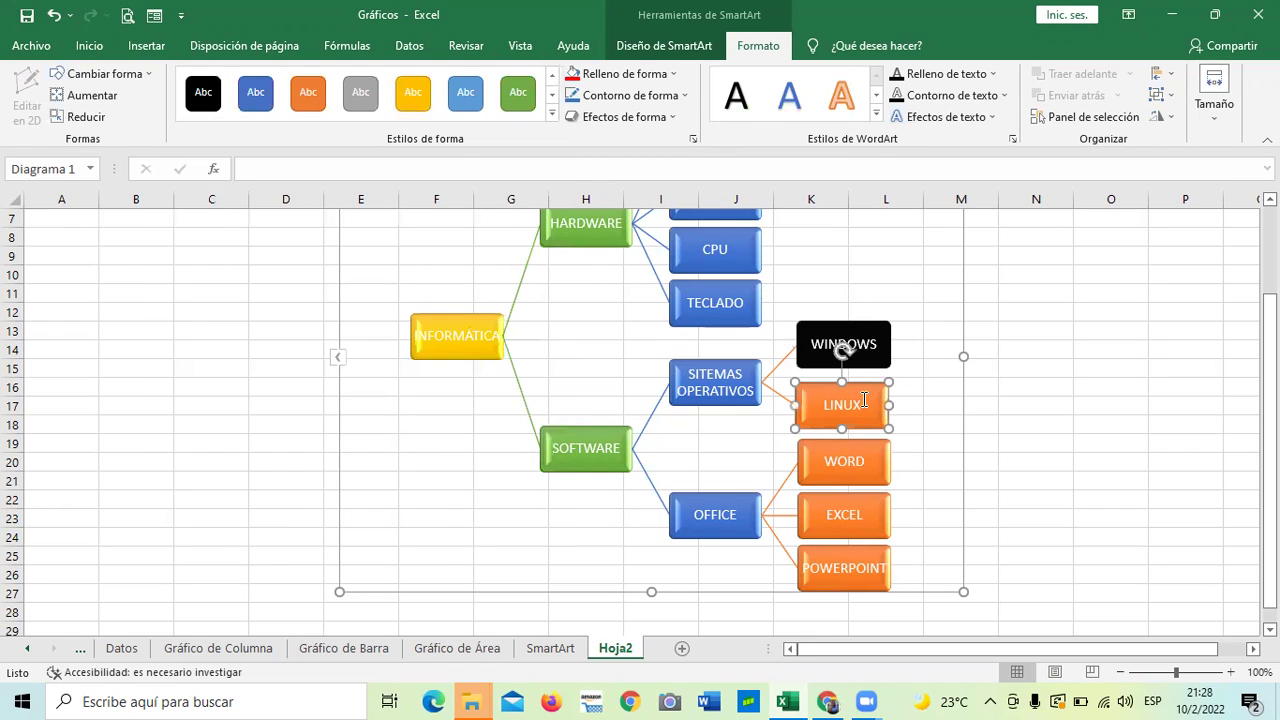
{"action": "left_click", "coordinate": [203, 92]}
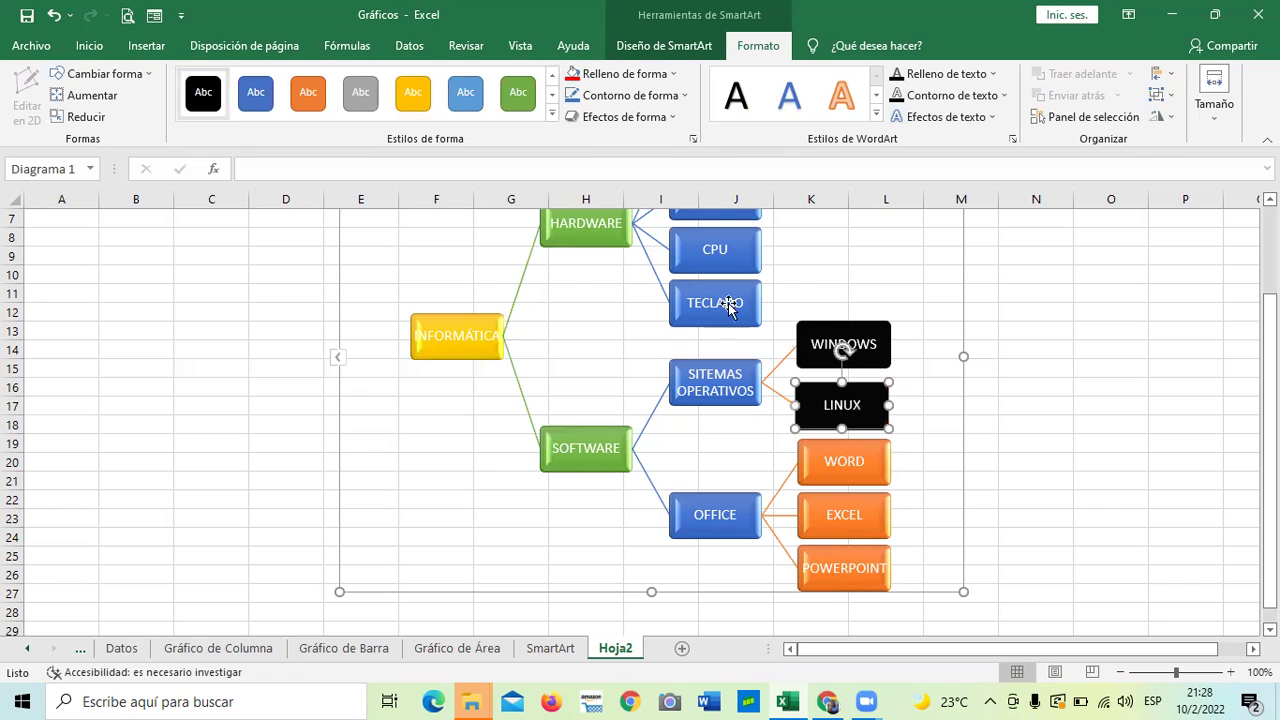
{"action": "left_click", "coordinate": [1099, 413]}
Apply the solid orange colored-fill theme style to the HARDWARE box.
{"action": "scroll", "coordinate": [1085, 412], "scroll_direction": "up", "scroll_amount": 1}
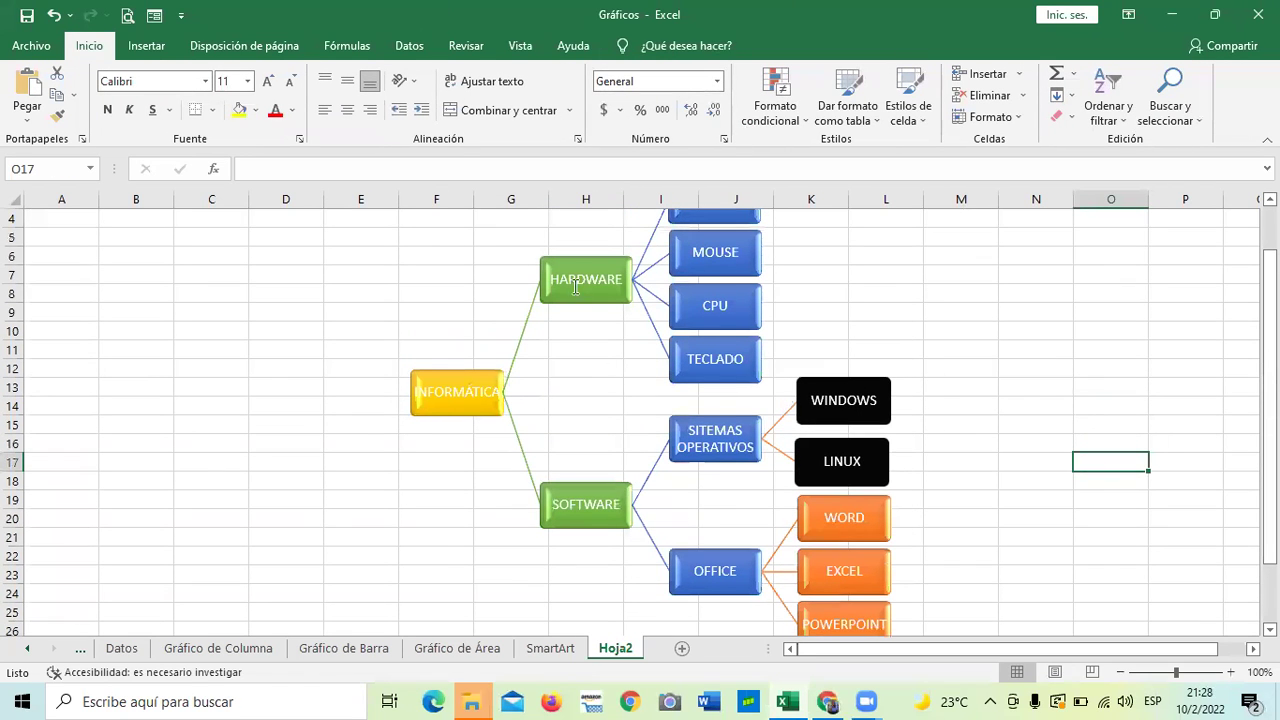
{"action": "left_click", "coordinate": [572, 281]}
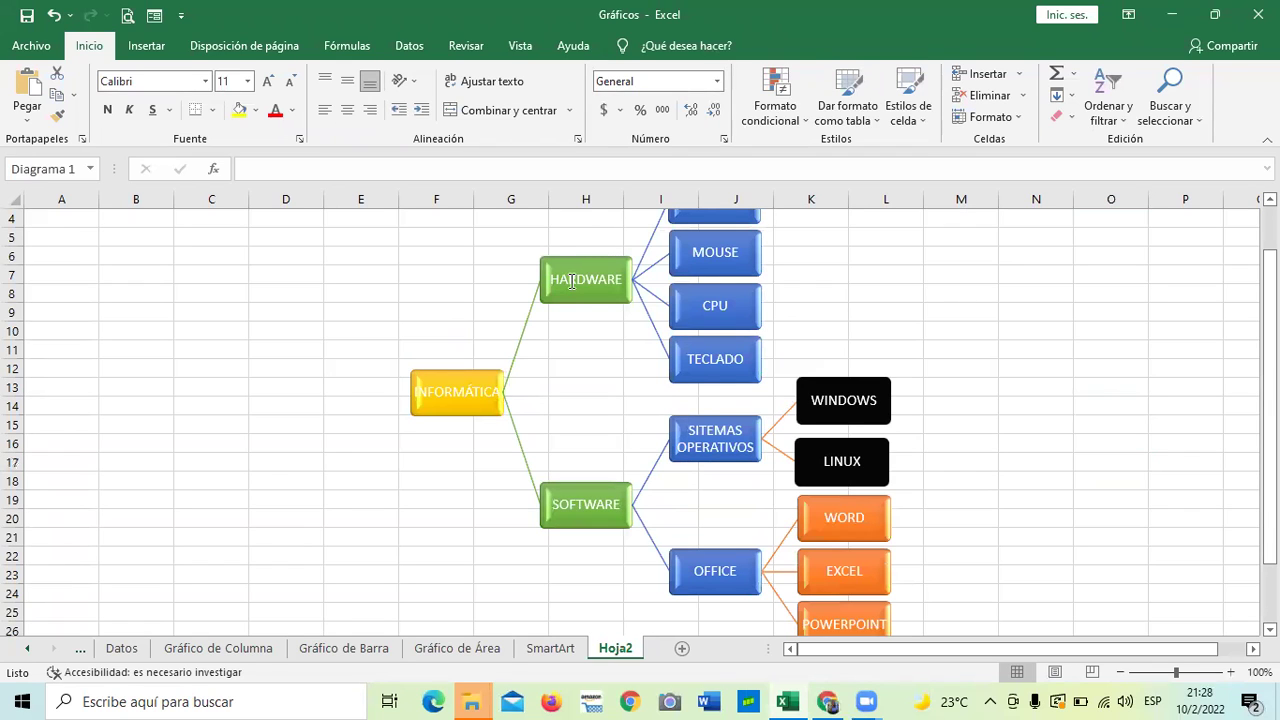
{"action": "left_click", "coordinate": [608, 266]}
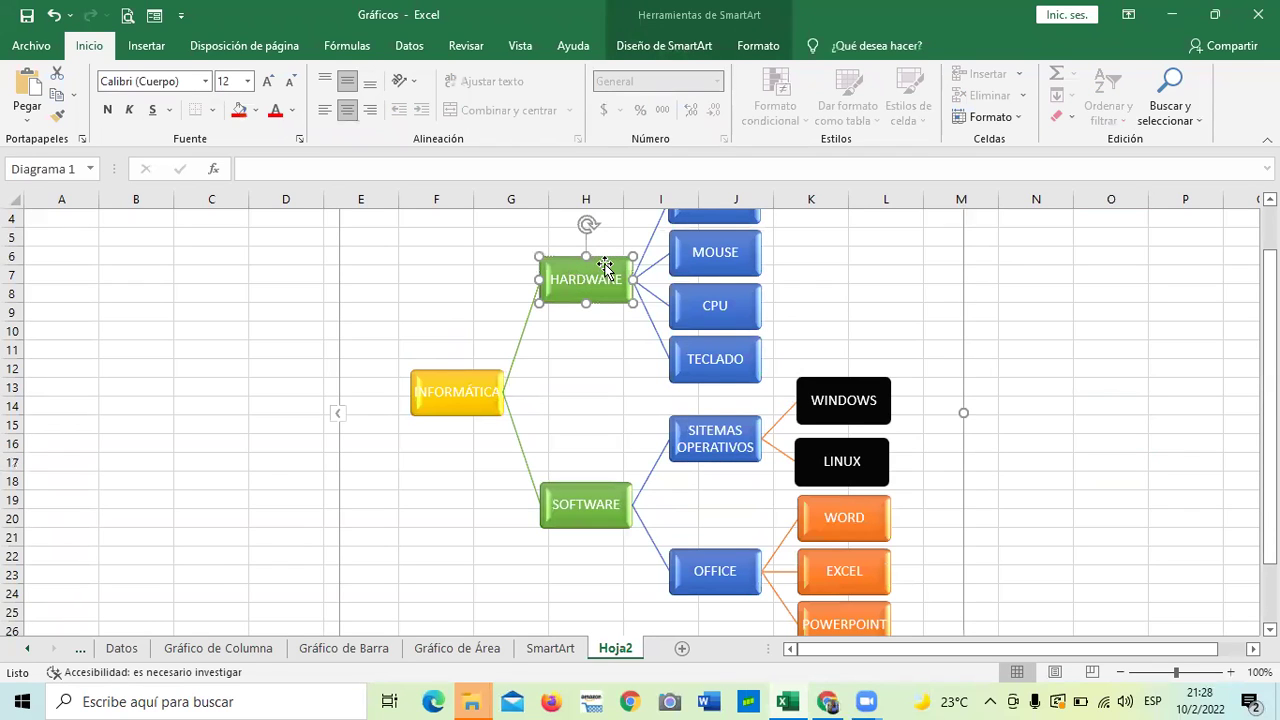
{"action": "left_click", "coordinate": [752, 45]}
{"action": "left_click", "coordinate": [551, 116]}
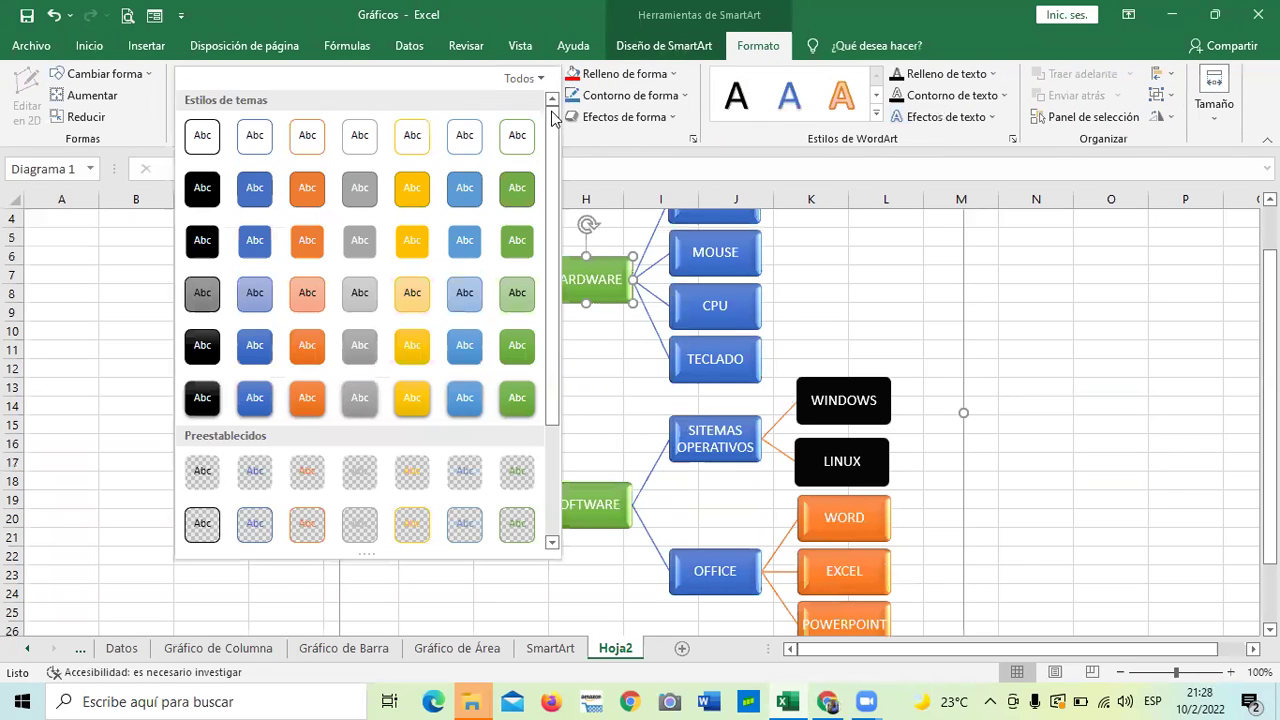
{"action": "left_click", "coordinate": [416, 252]}
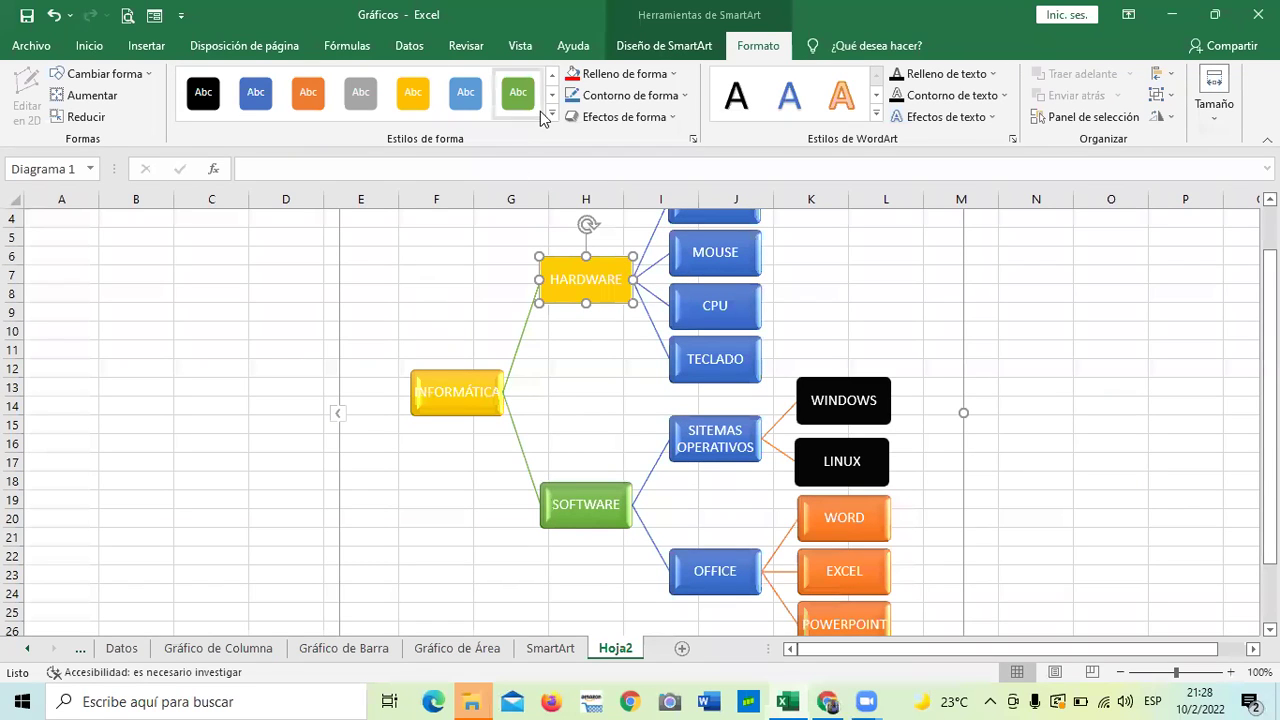
{"action": "left_click", "coordinate": [314, 92]}
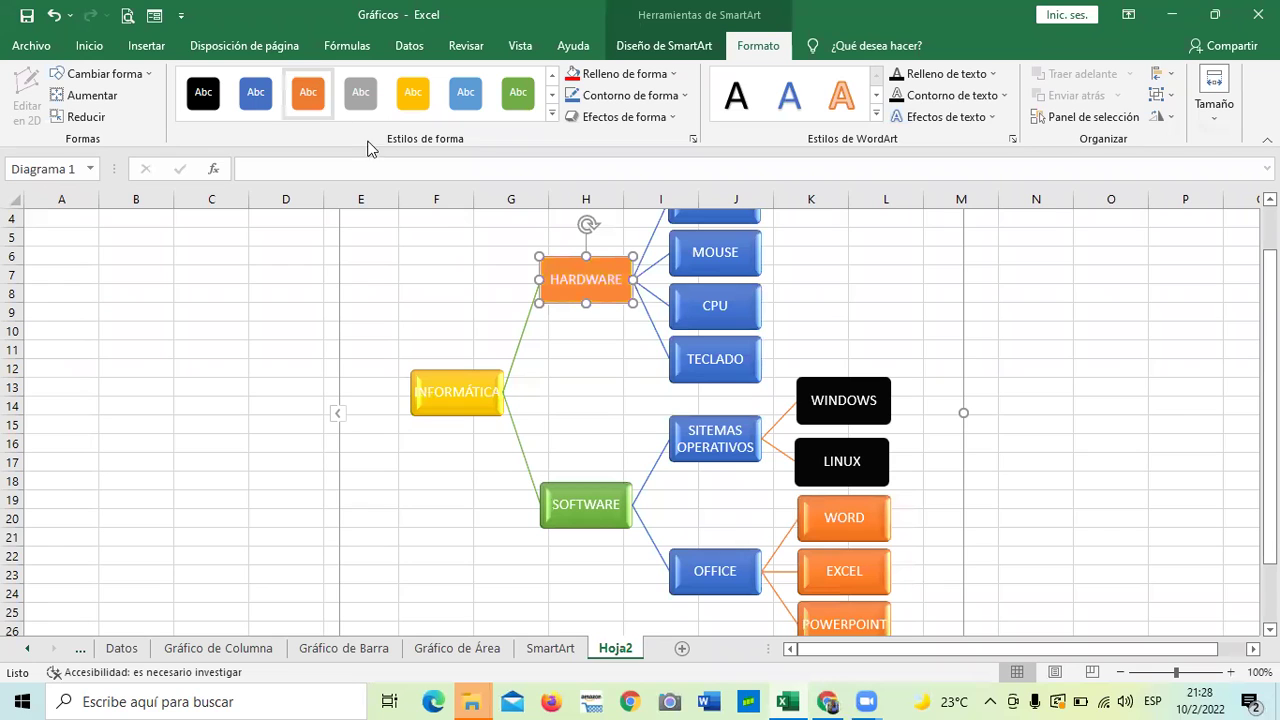
{"action": "left_click", "coordinate": [1125, 490]}
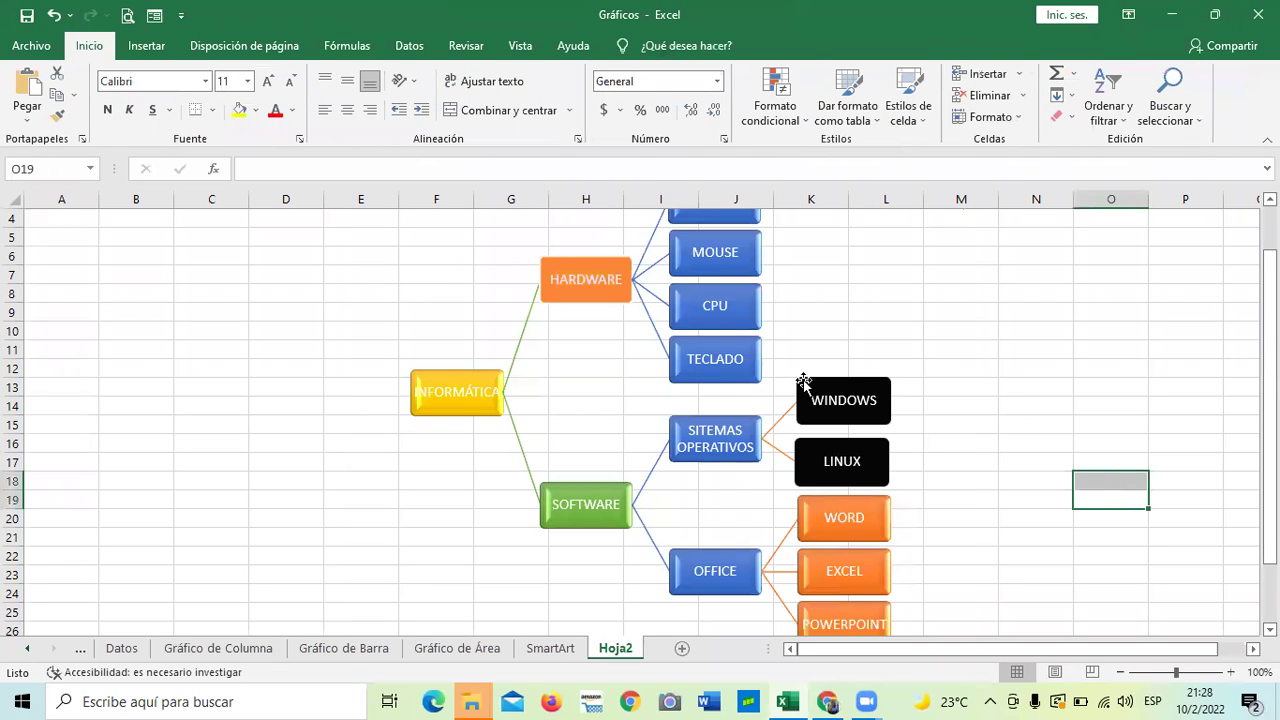
Widen the SmartArt diagram frame on its column M side so it reaches about the start of column N.
{"action": "left_click", "coordinate": [715, 360]}
{"action": "left_click_drag", "start_coordinate": [968, 412], "coordinate": [1029, 406]}
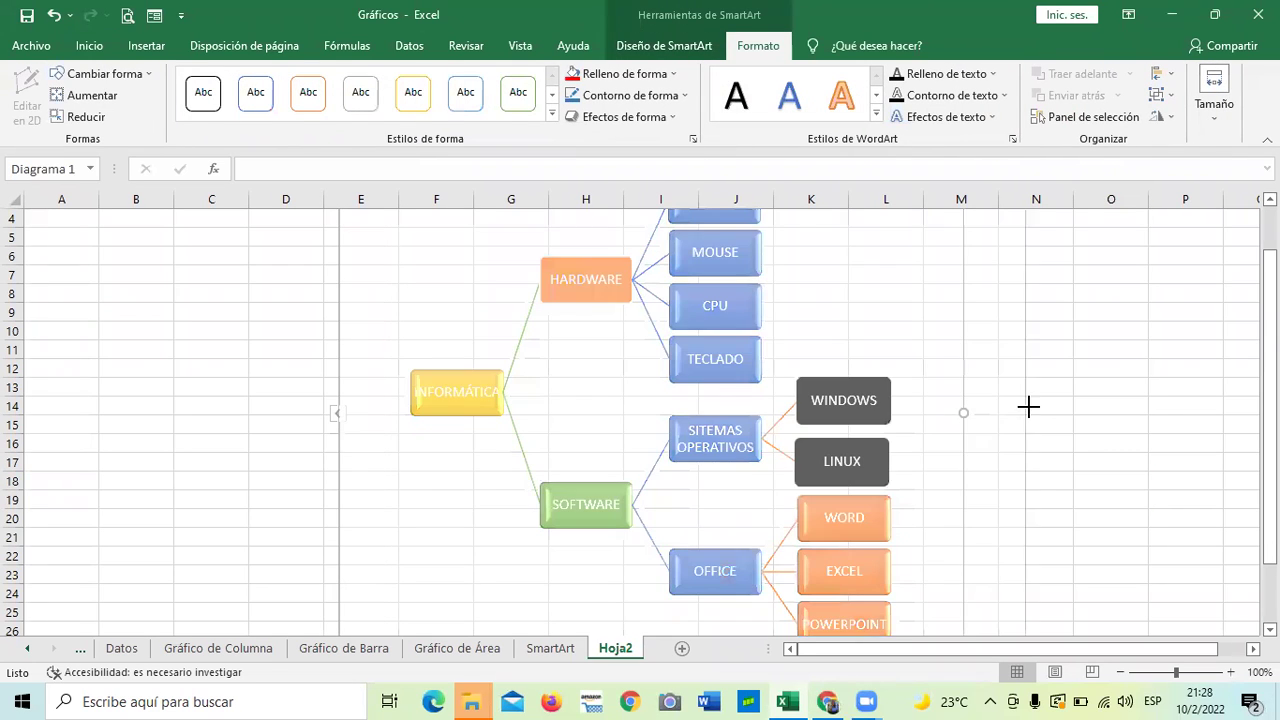
{"action": "scroll", "coordinate": [995, 413], "scroll_direction": "down", "scroll_amount": 2}
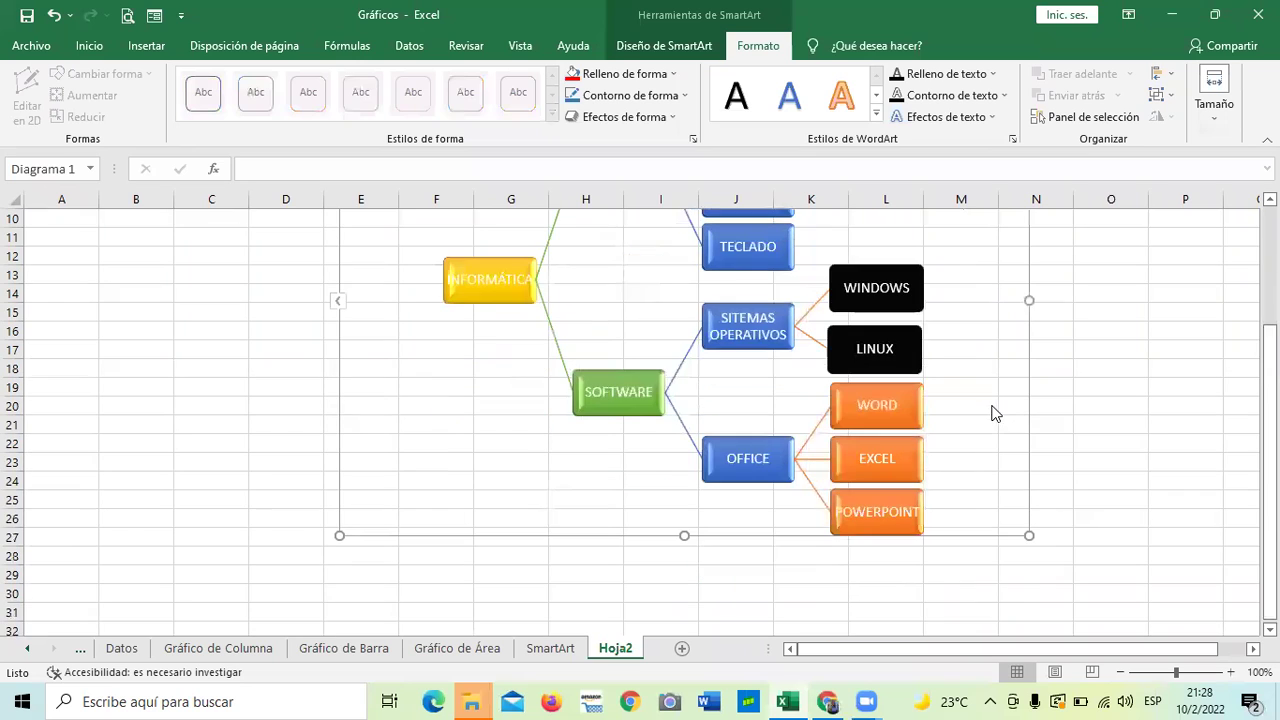
{"action": "left_click", "coordinate": [1118, 388]}
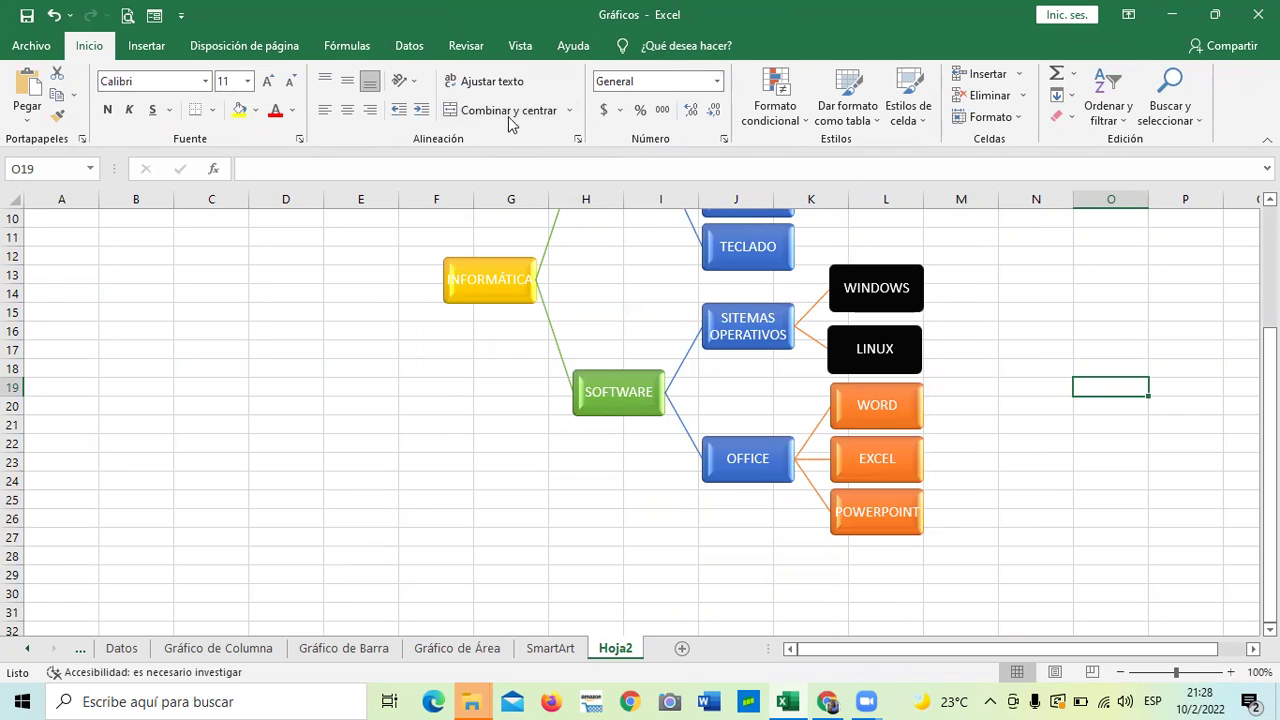
Review the whole computing hierarchy on Hoja2, and examine the example diagrams on the SmartArt sheet.
{"action": "scroll", "coordinate": [616, 341], "scroll_direction": "up", "scroll_amount": 2}
{"action": "scroll", "coordinate": [616, 341], "scroll_direction": "up", "scroll_amount": 1}
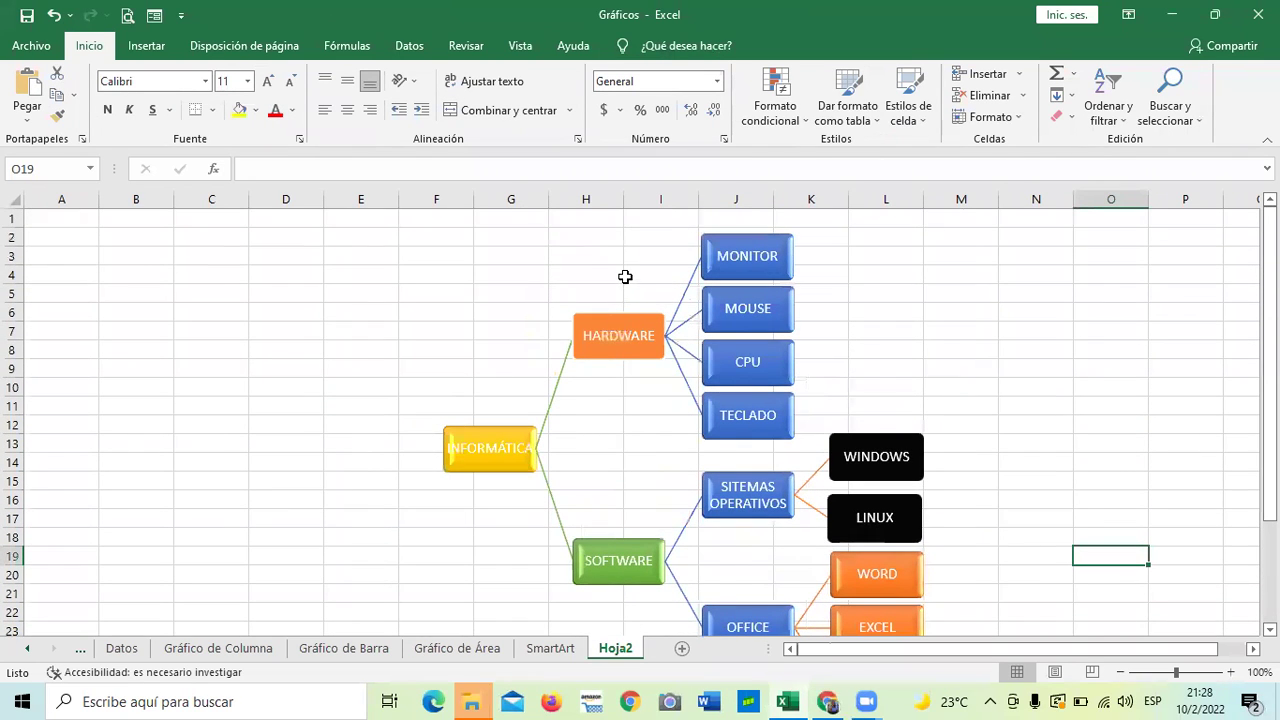
{"action": "scroll", "coordinate": [625, 277], "scroll_direction": "down", "scroll_amount": 2}
{"action": "scroll", "coordinate": [627, 275], "scroll_direction": "down", "scroll_amount": 1}
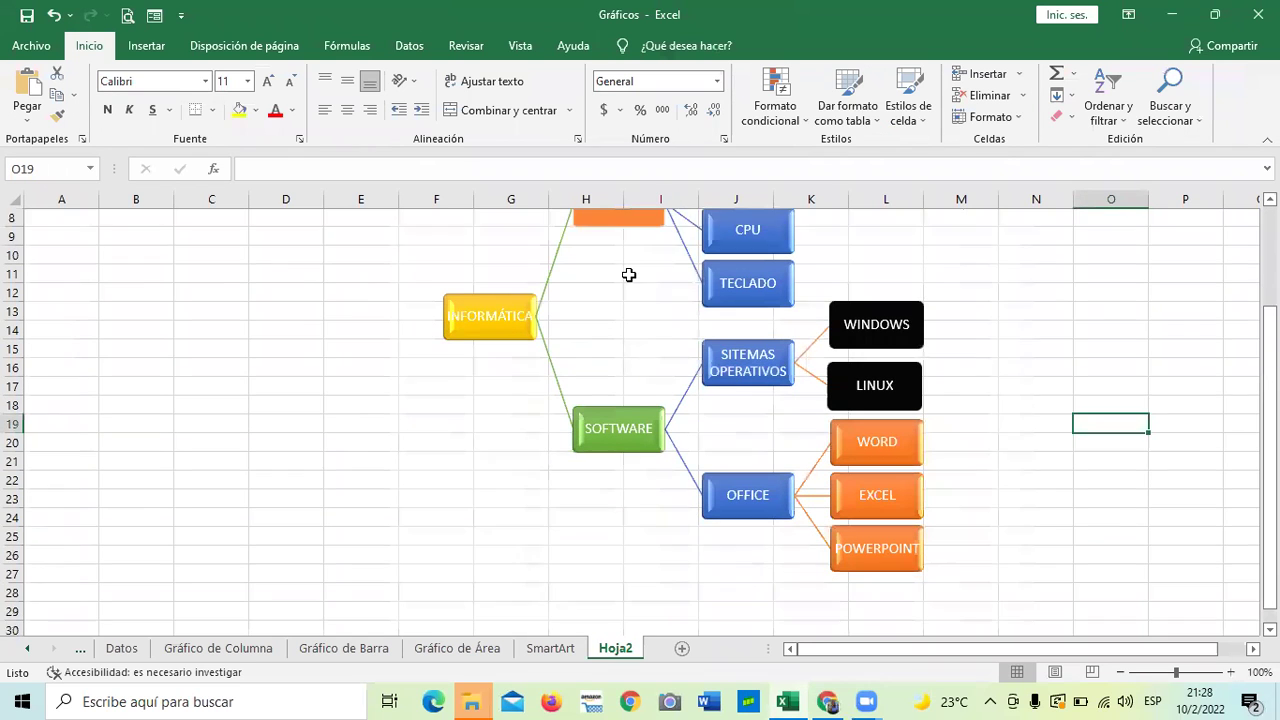
{"action": "scroll", "coordinate": [731, 419], "scroll_direction": "up", "scroll_amount": 3}
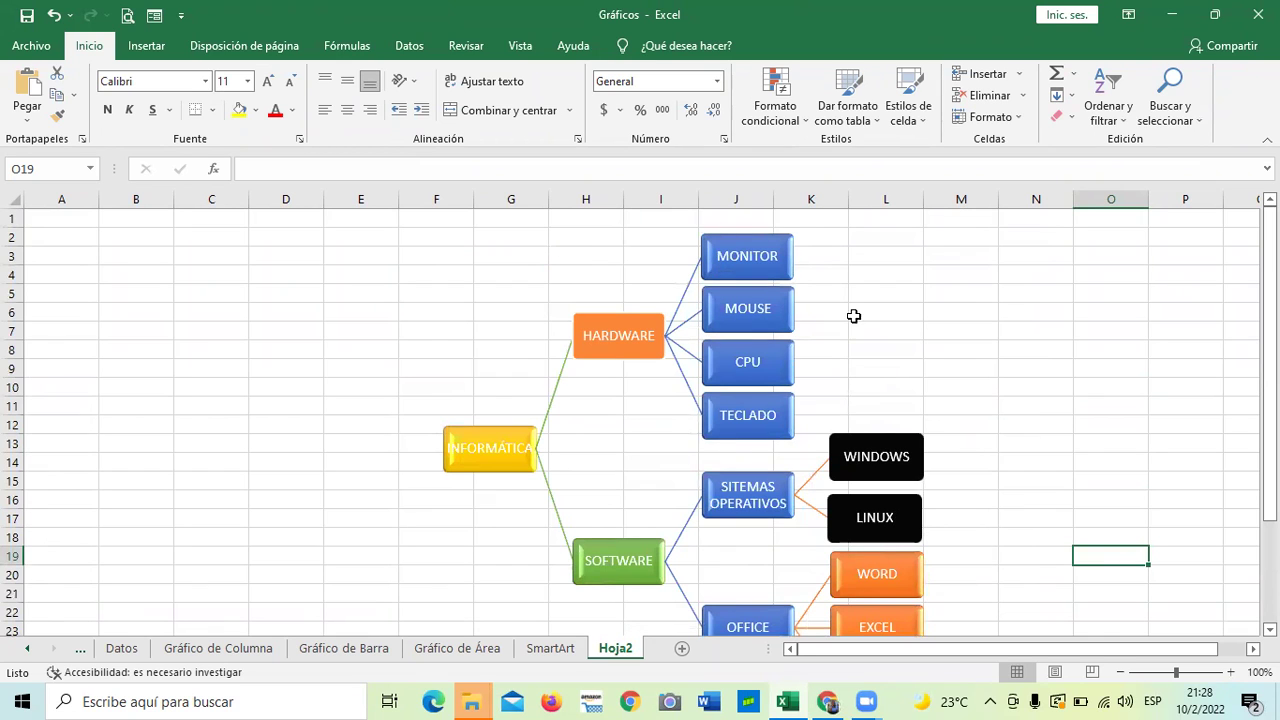
{"action": "scroll", "coordinate": [810, 334], "scroll_direction": "down", "scroll_amount": 3}
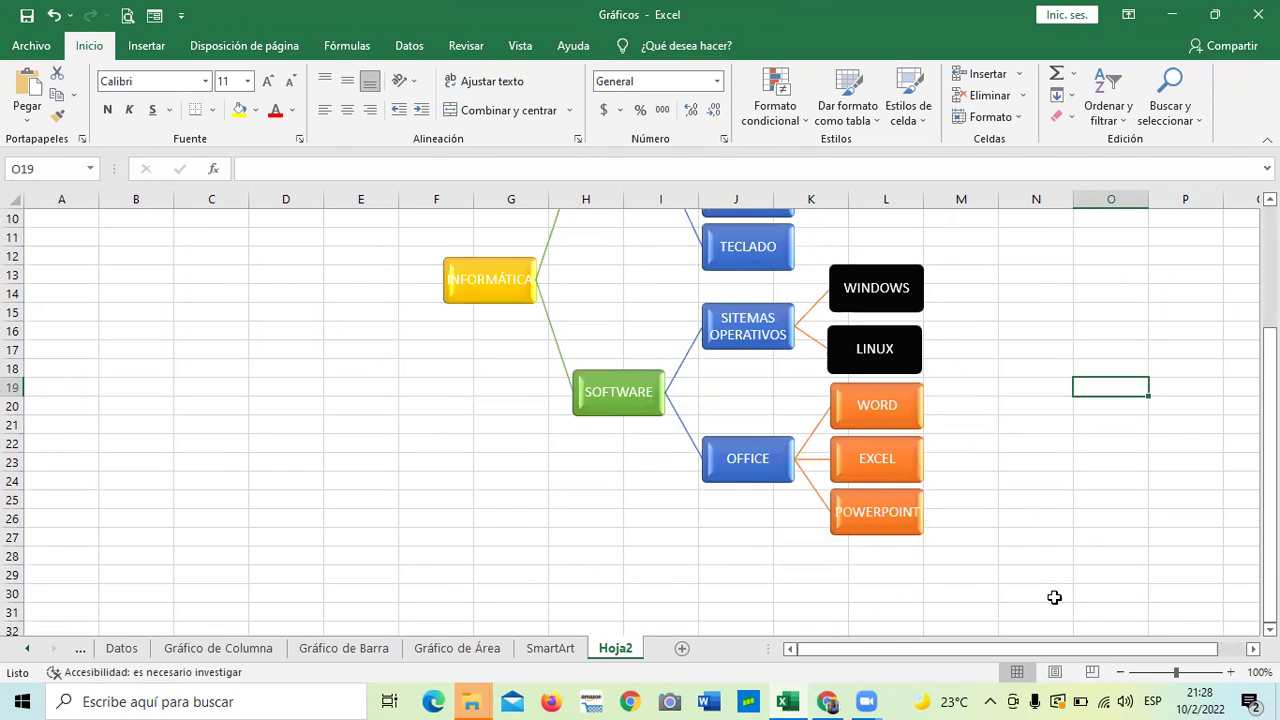
{"action": "left_click", "coordinate": [550, 650]}
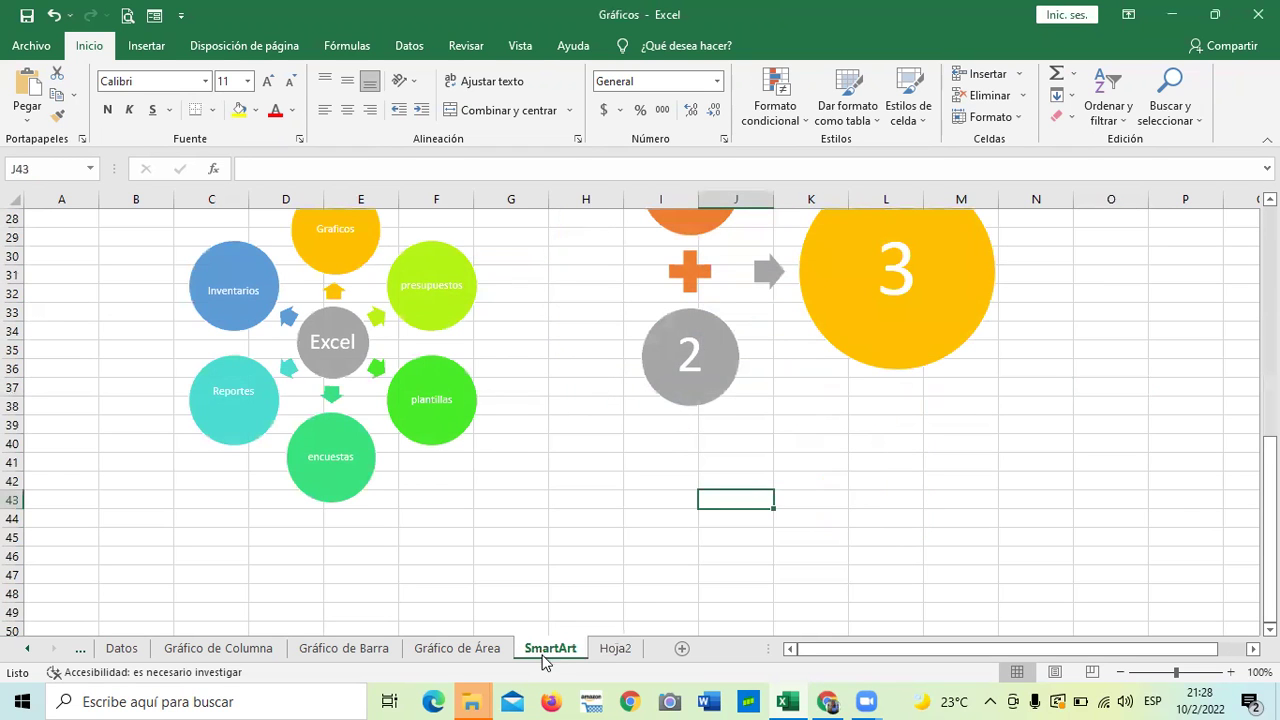
{"action": "scroll", "coordinate": [570, 577], "scroll_direction": "up", "scroll_amount": 9}
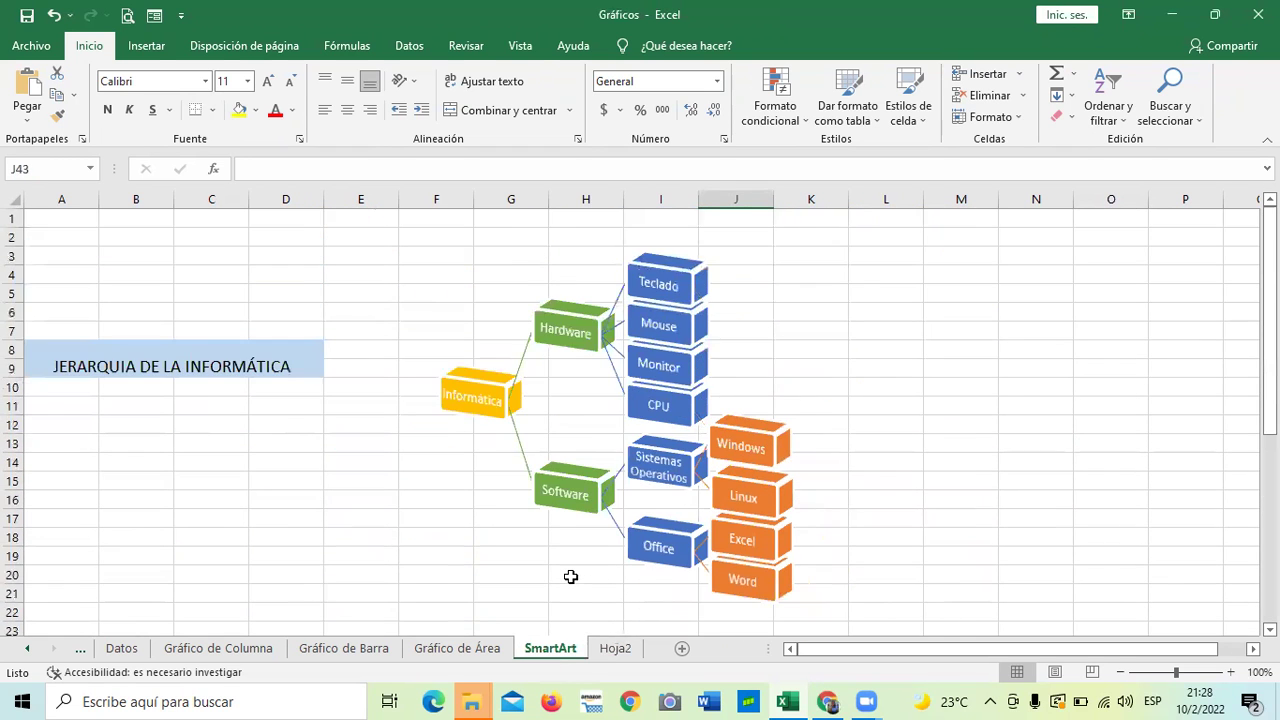
{"action": "scroll", "coordinate": [570, 577], "scroll_direction": "down", "scroll_amount": 9}
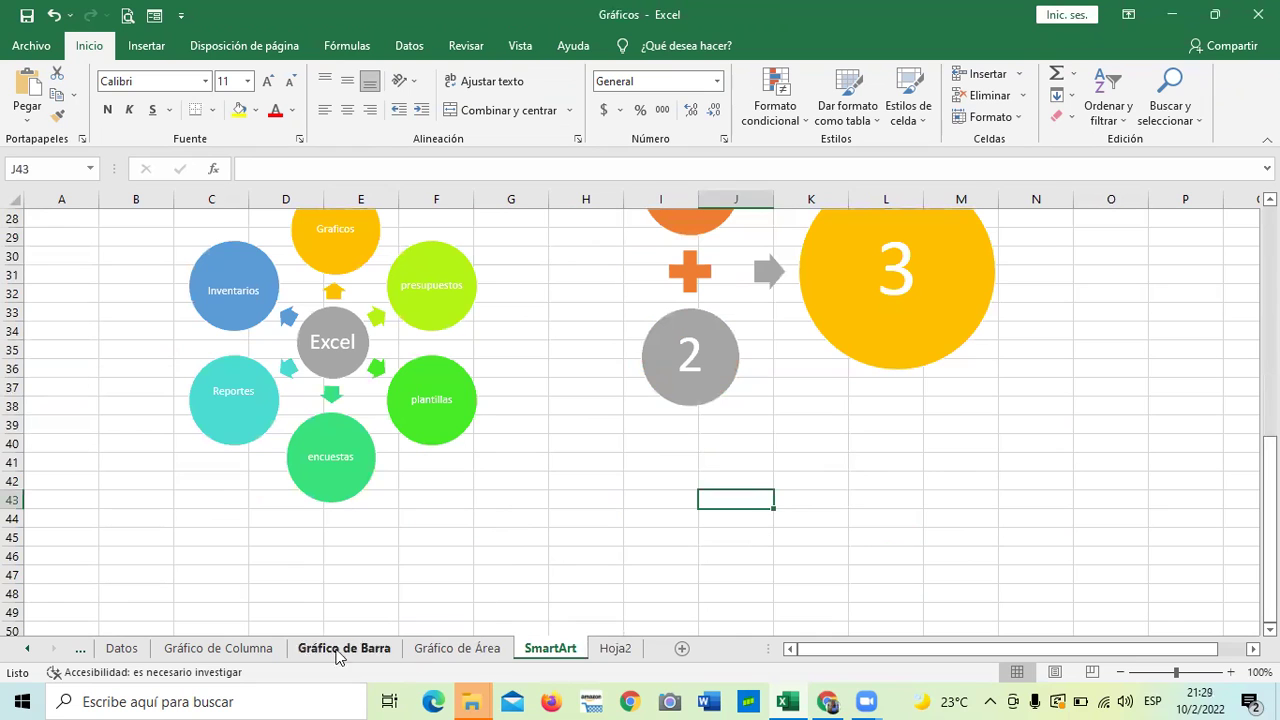
Look through the sample diagram pictures on the Datos sheet, including the seasons list and the Redes Sociales hierarchy.
{"action": "left_click", "coordinate": [122, 649]}
{"action": "scroll", "coordinate": [708, 483], "scroll_direction": "down", "scroll_amount": 2}
{"action": "scroll", "coordinate": [708, 483], "scroll_direction": "up", "scroll_amount": 2}
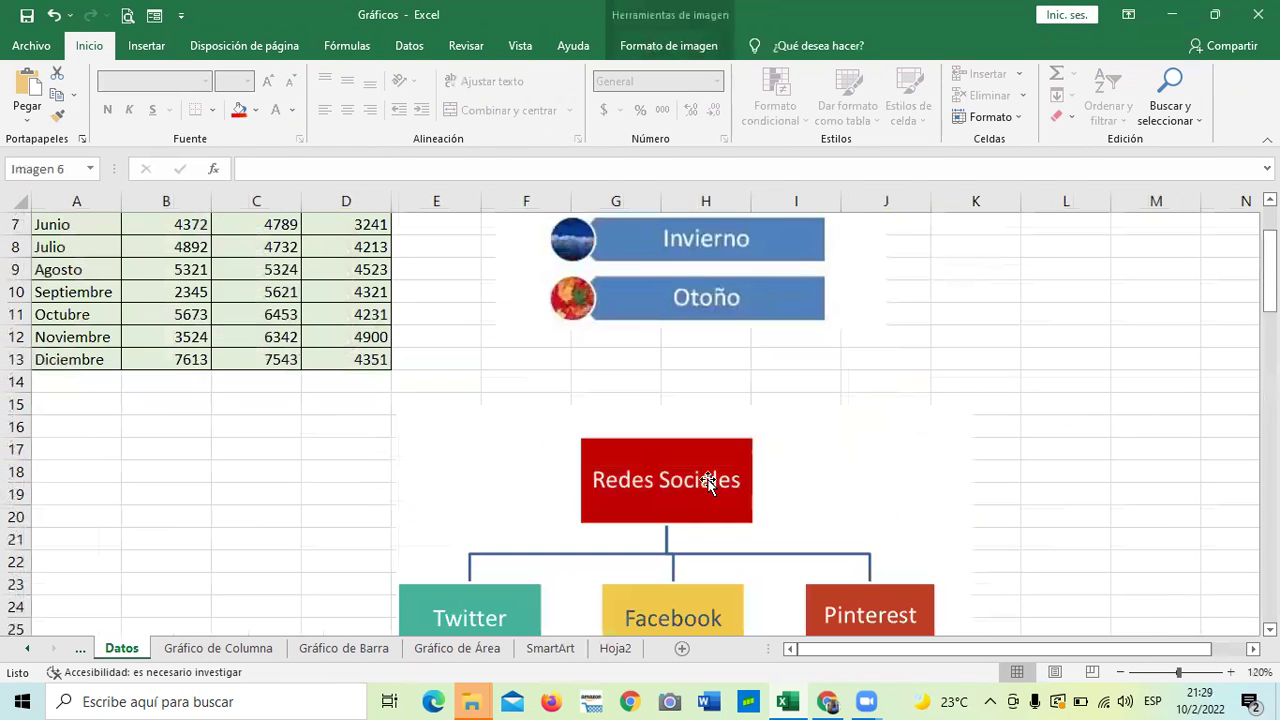
{"action": "left_click", "coordinate": [570, 298]}
{"action": "scroll", "coordinate": [651, 385], "scroll_direction": "down", "scroll_amount": 5}
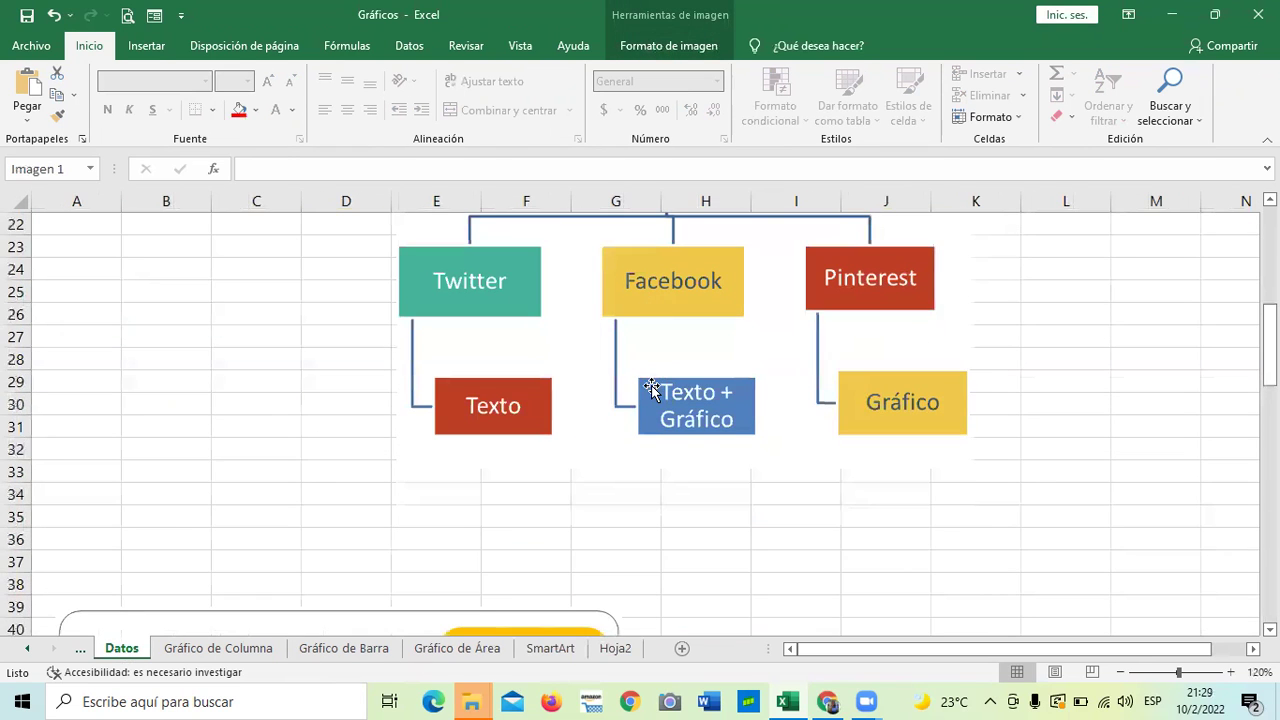
{"action": "scroll", "coordinate": [651, 385], "scroll_direction": "down", "scroll_amount": 4}
{"action": "scroll", "coordinate": [655, 395], "scroll_direction": "down", "scroll_amount": 5}
{"action": "scroll", "coordinate": [655, 395], "scroll_direction": "up", "scroll_amount": 20}
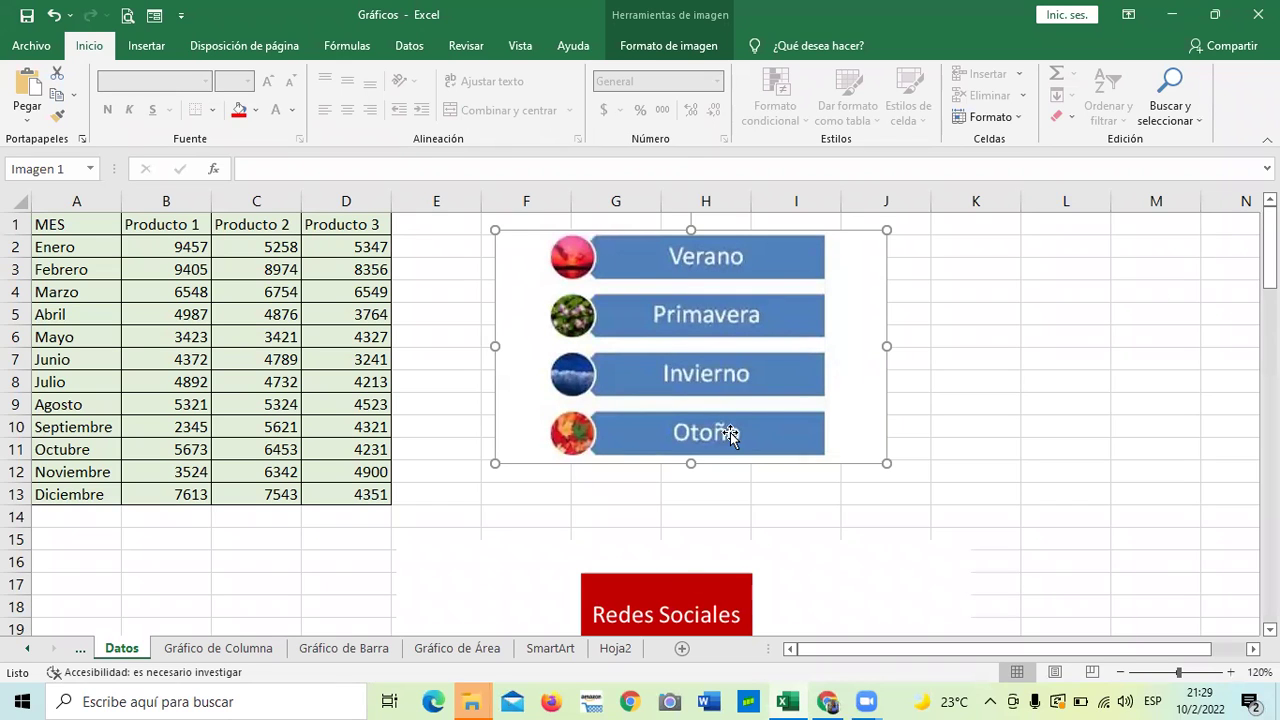
{"action": "left_click", "coordinate": [1014, 488]}
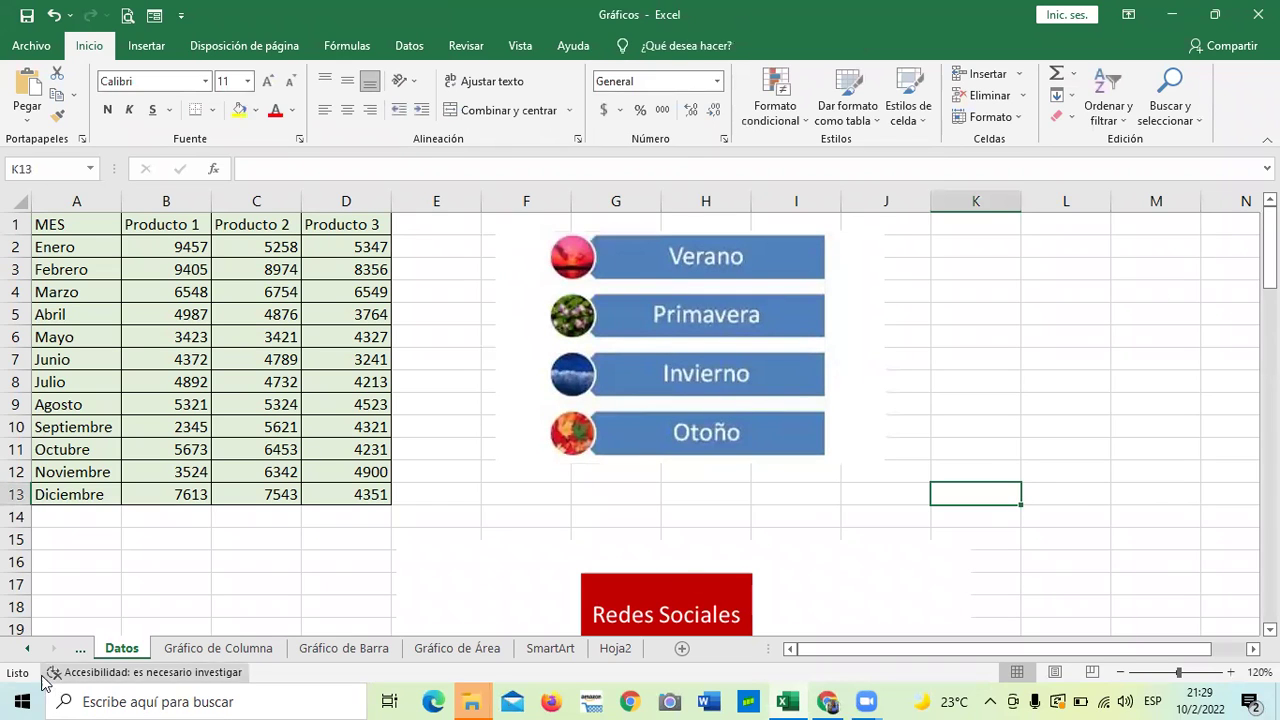
Open the Grafico Radial sheet containing the monthly clothing table and bring up the insertion commands.
{"action": "left_click", "coordinate": [27, 650]}
{"action": "left_click", "coordinate": [27, 650]}
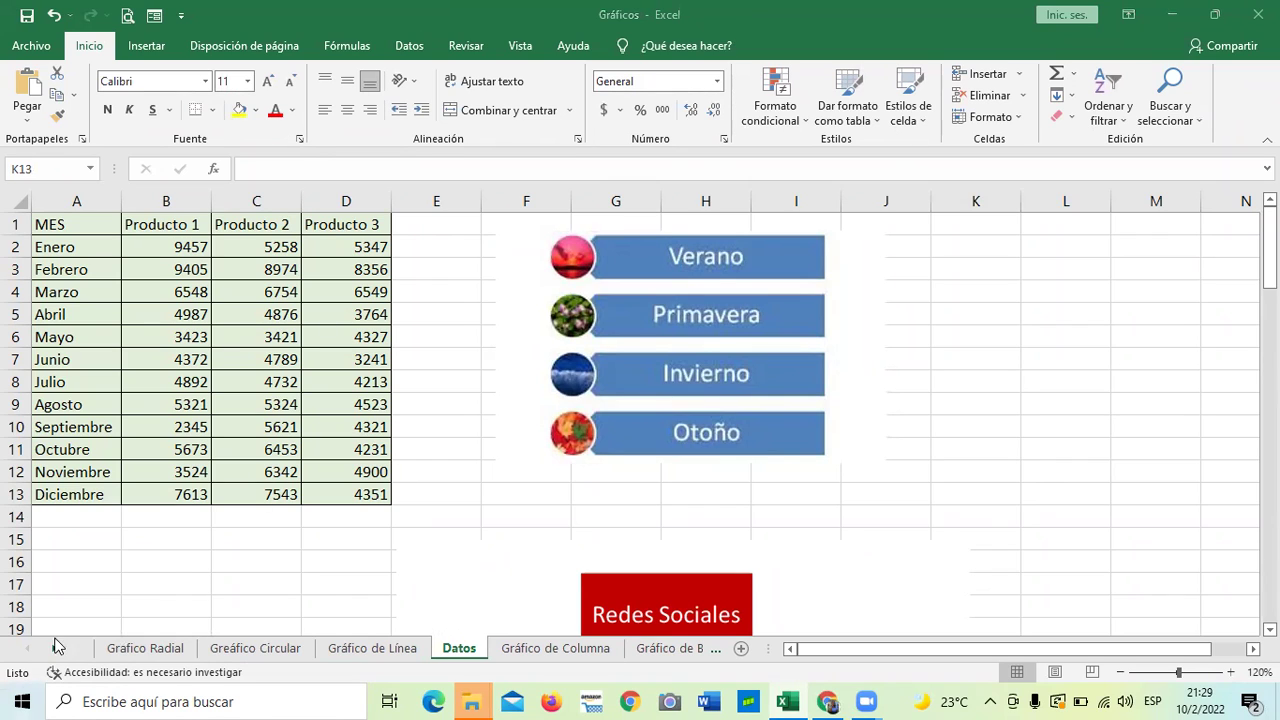
{"action": "left_click", "coordinate": [143, 651]}
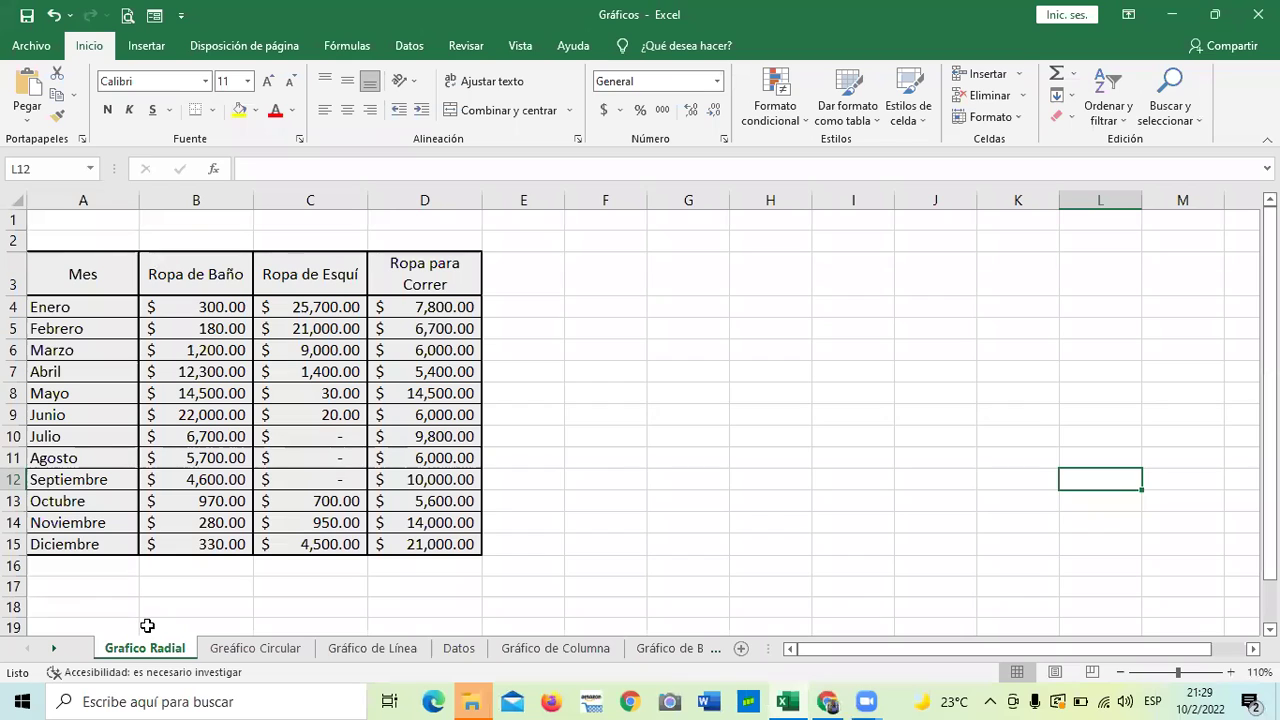
{"action": "left_click", "coordinate": [516, 400]}
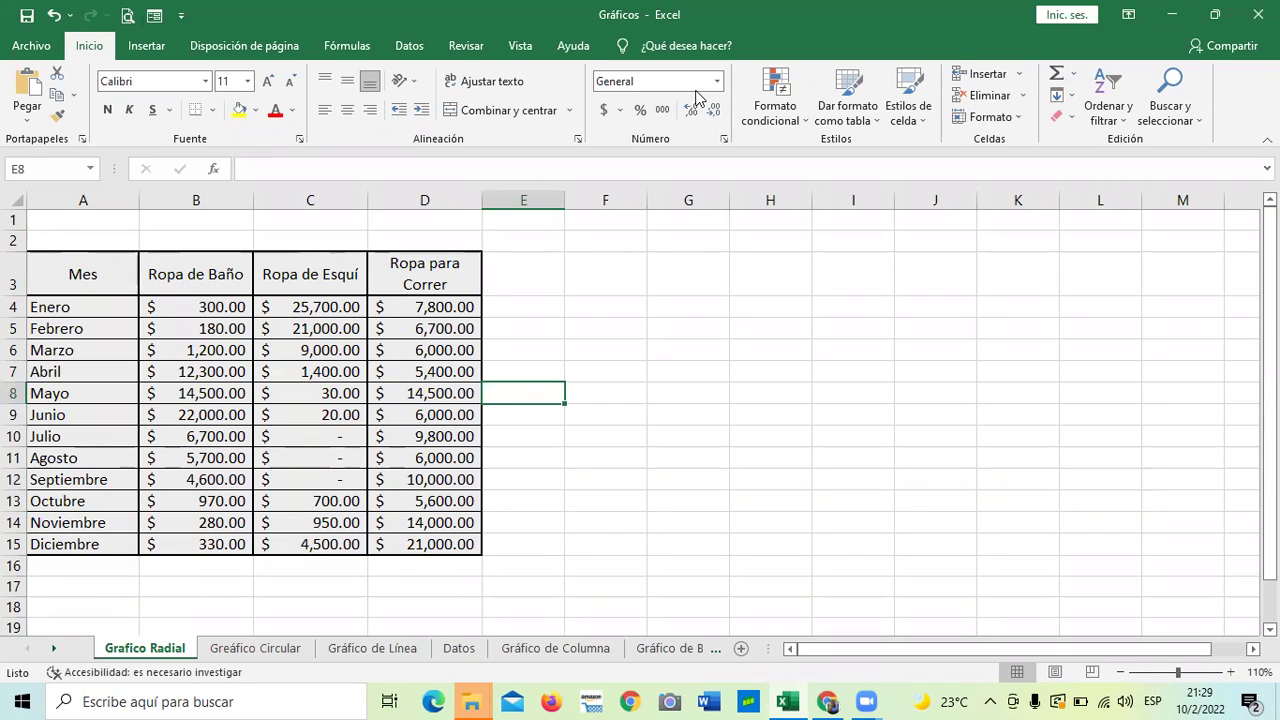
{"action": "left_click", "coordinate": [731, 391]}
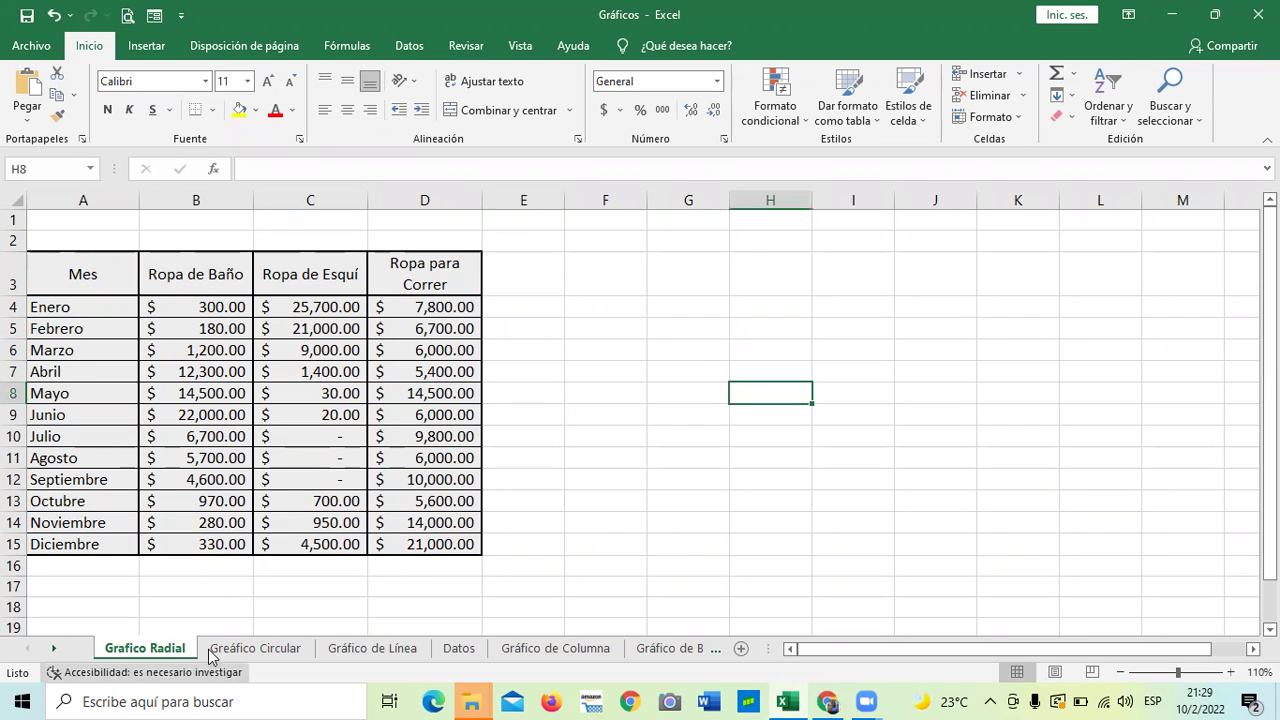
{"action": "left_click", "coordinate": [147, 45]}
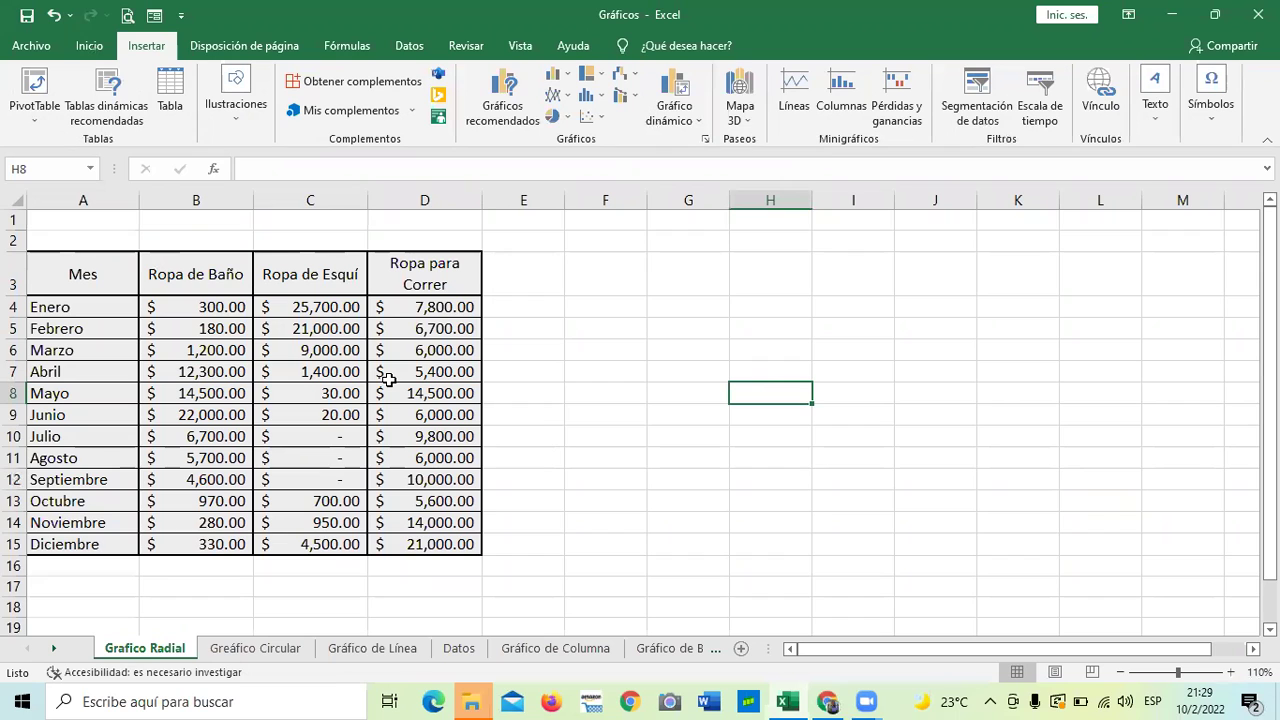
Try to open the Insert Chart dialog with only an empty cell beside the clothing table selected.
{"action": "left_click", "coordinate": [558, 396]}
{"action": "left_click_drag", "start_coordinate": [69, 266], "coordinate": [443, 543]}
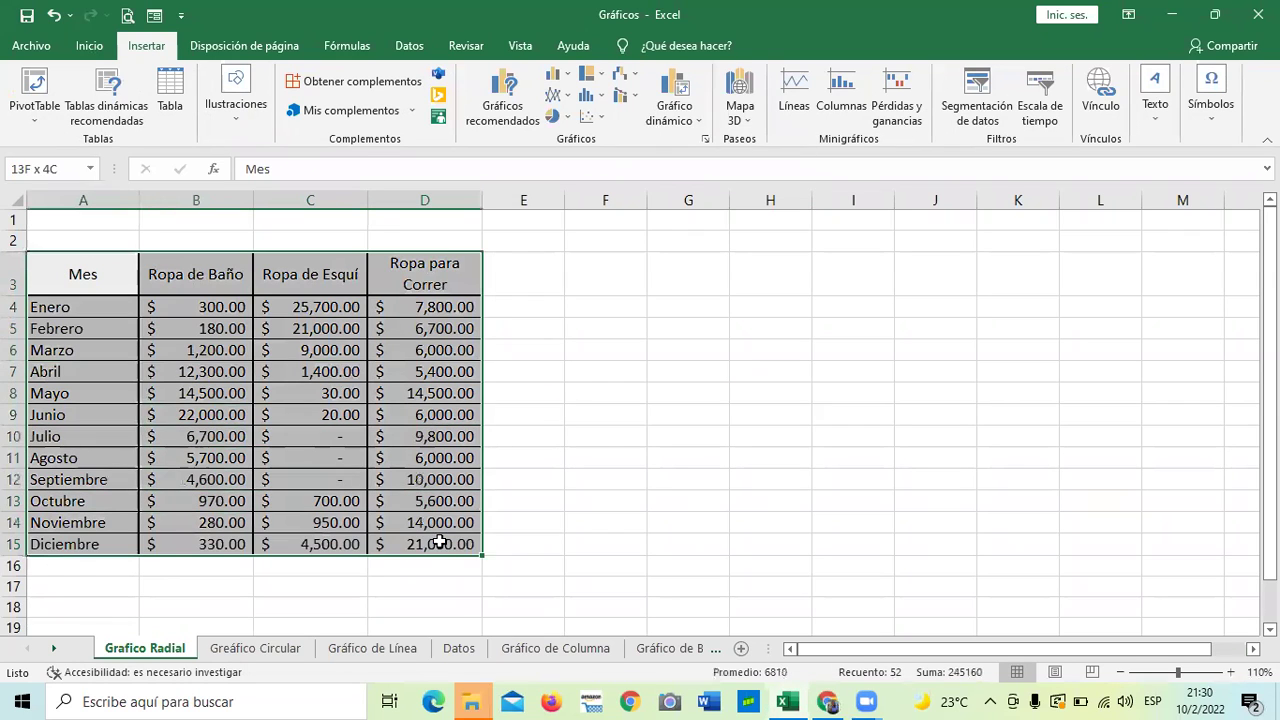
{"action": "left_click", "coordinate": [640, 432]}
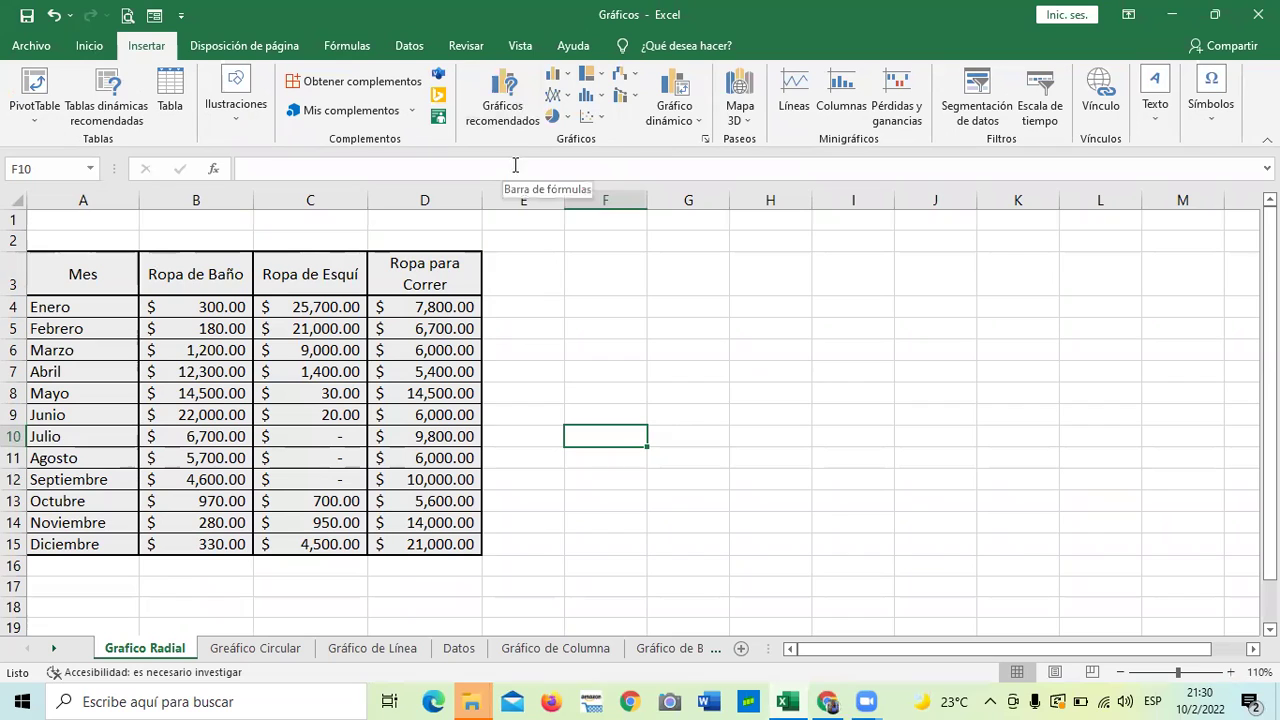
{"action": "left_click", "coordinate": [706, 140]}
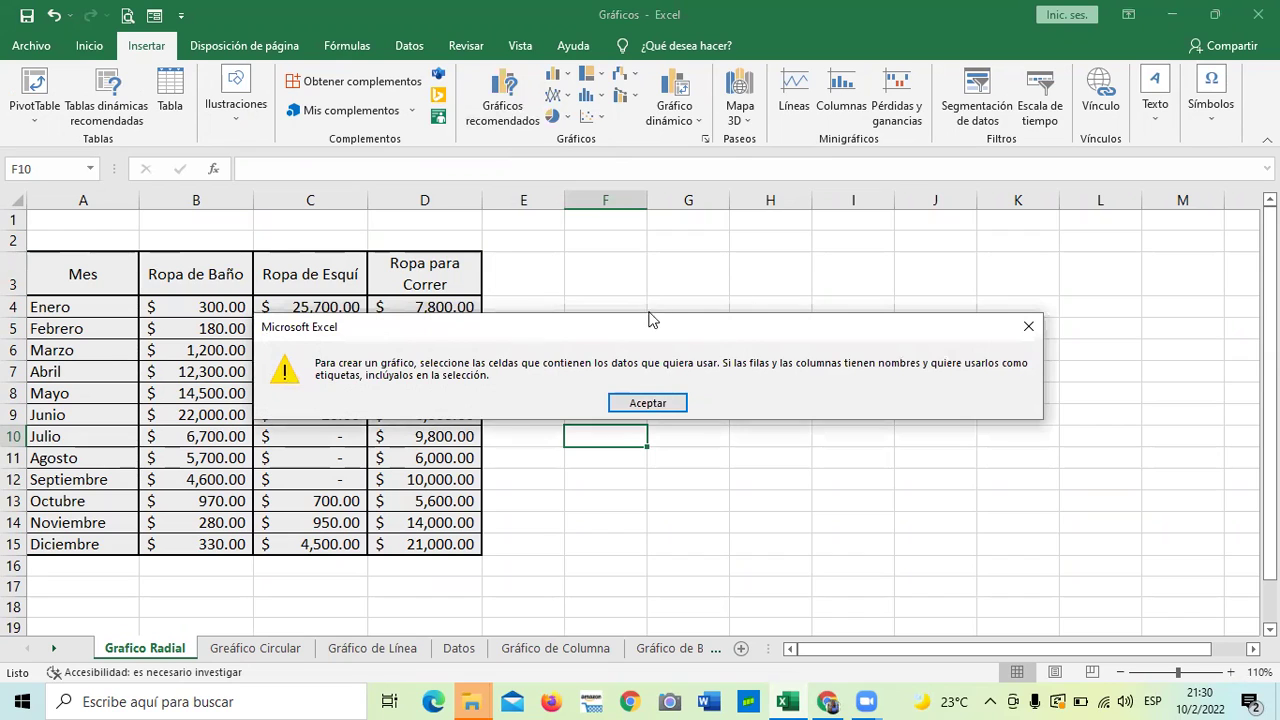
{"action": "left_click", "coordinate": [640, 402]}
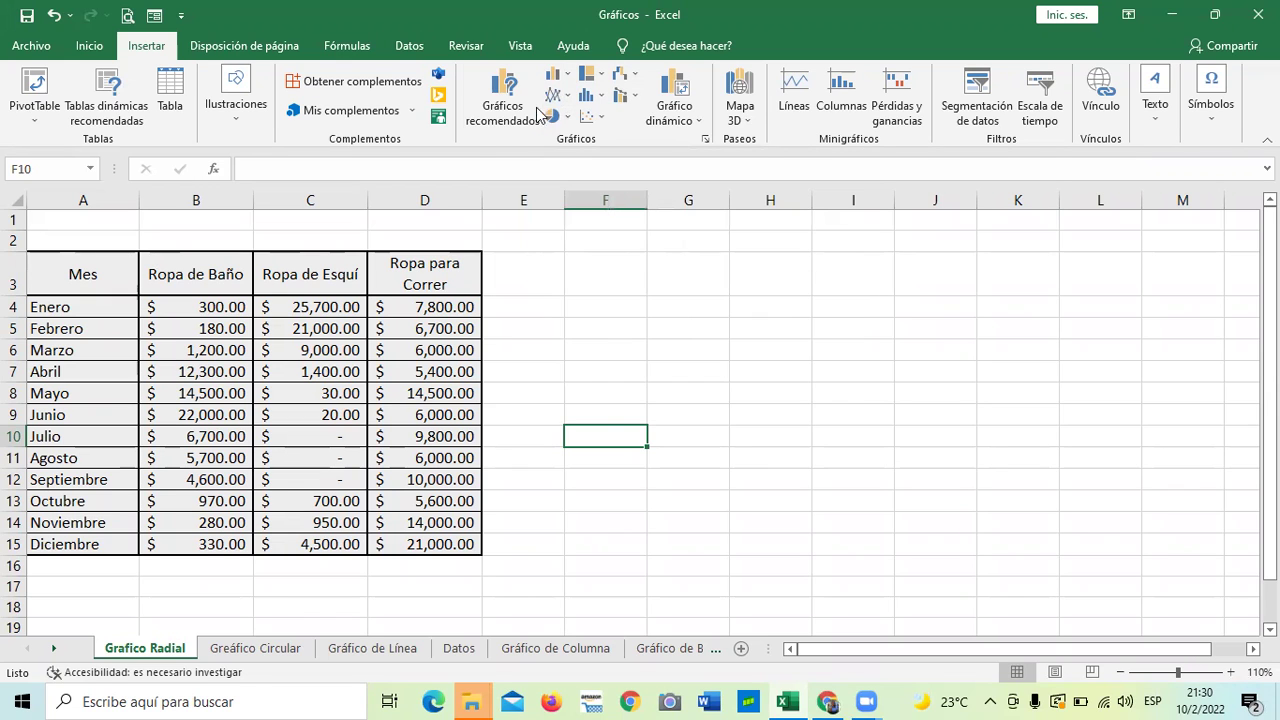
Insert a filled radar chart (Radial relleno) from the clothing table A3:D15 with months around the axis, and place it beside the table.
{"action": "left_click_drag", "start_coordinate": [105, 274], "coordinate": [424, 545]}
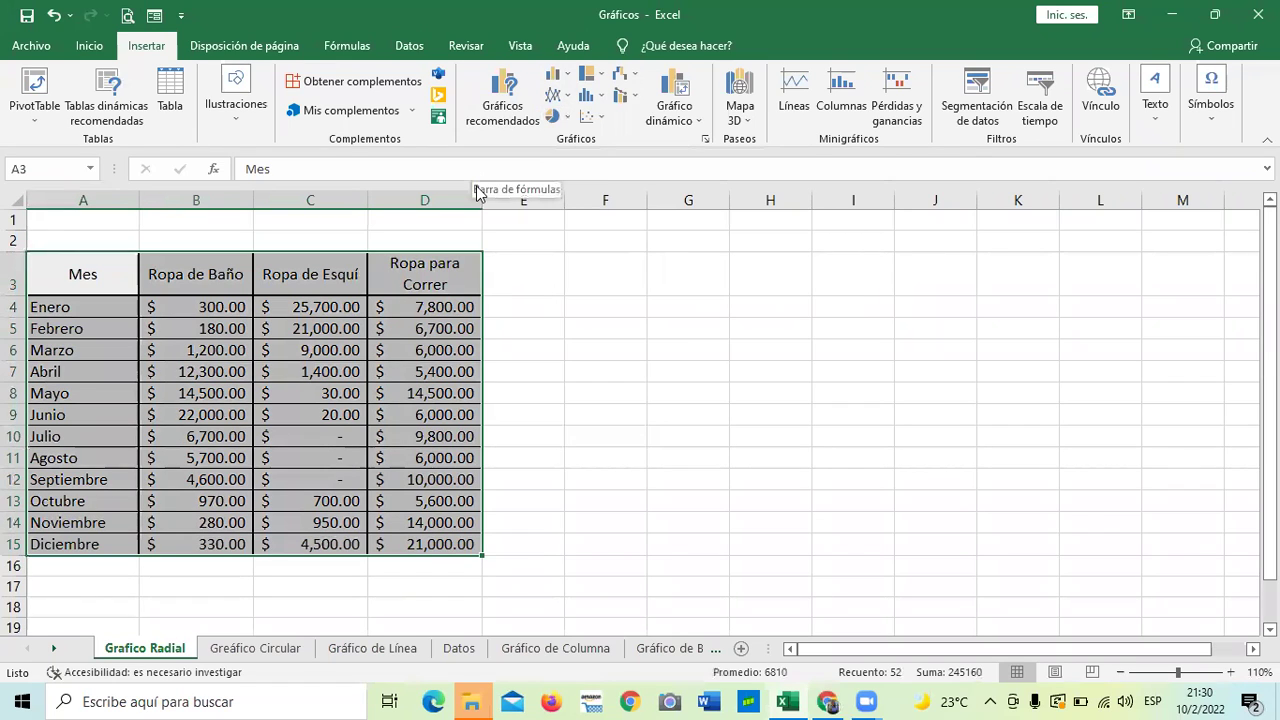
{"action": "left_click", "coordinate": [704, 138]}
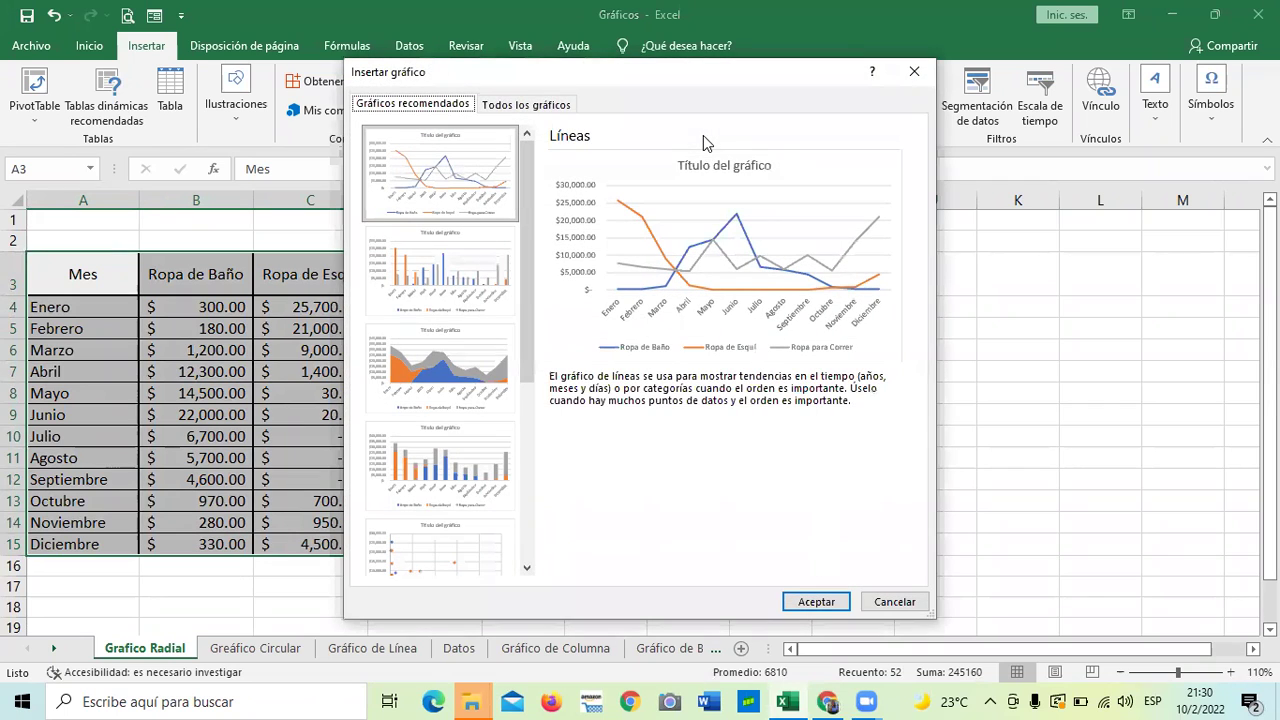
{"action": "left_click", "coordinate": [535, 105]}
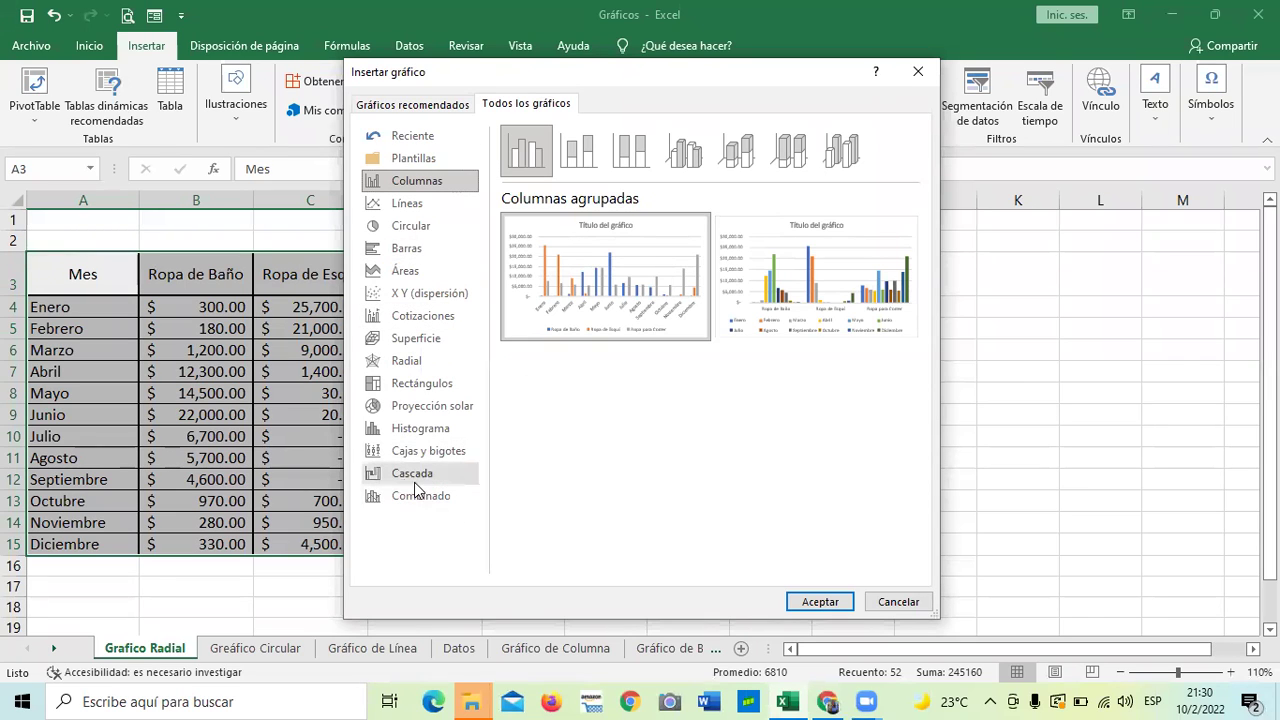
{"action": "left_click", "coordinate": [399, 363]}
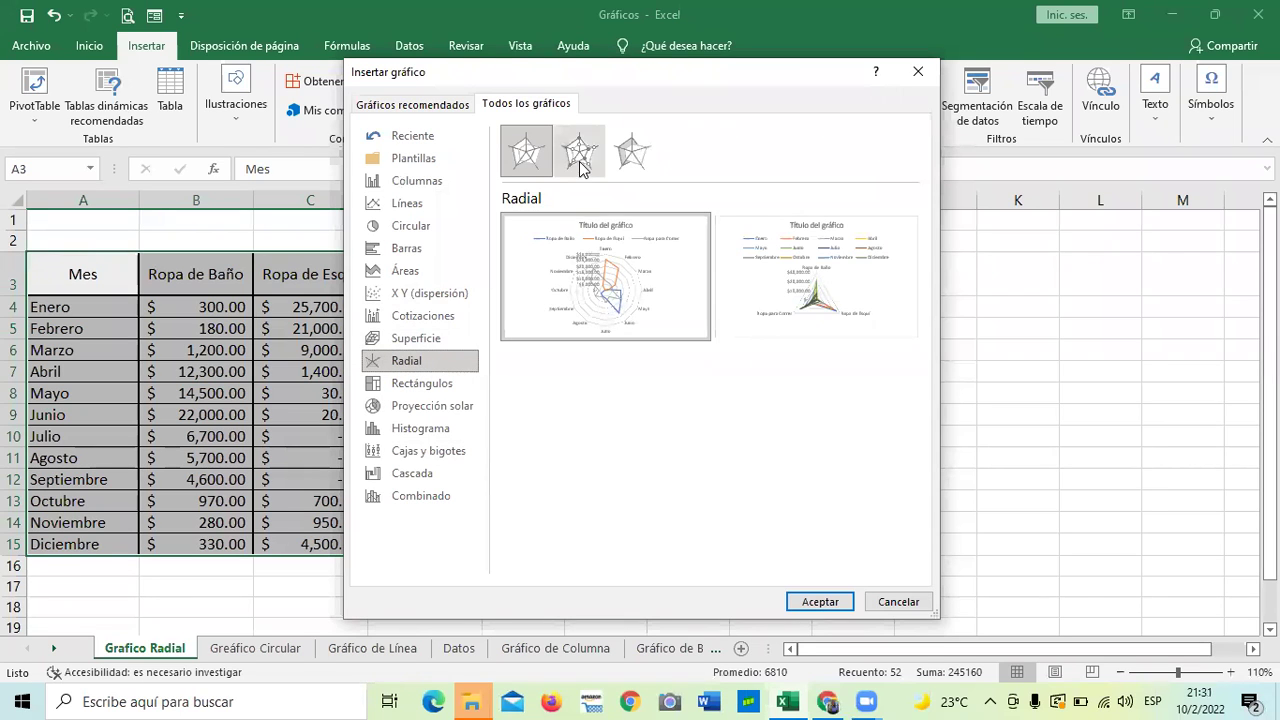
{"action": "left_click", "coordinate": [582, 160]}
{"action": "left_click", "coordinate": [632, 152]}
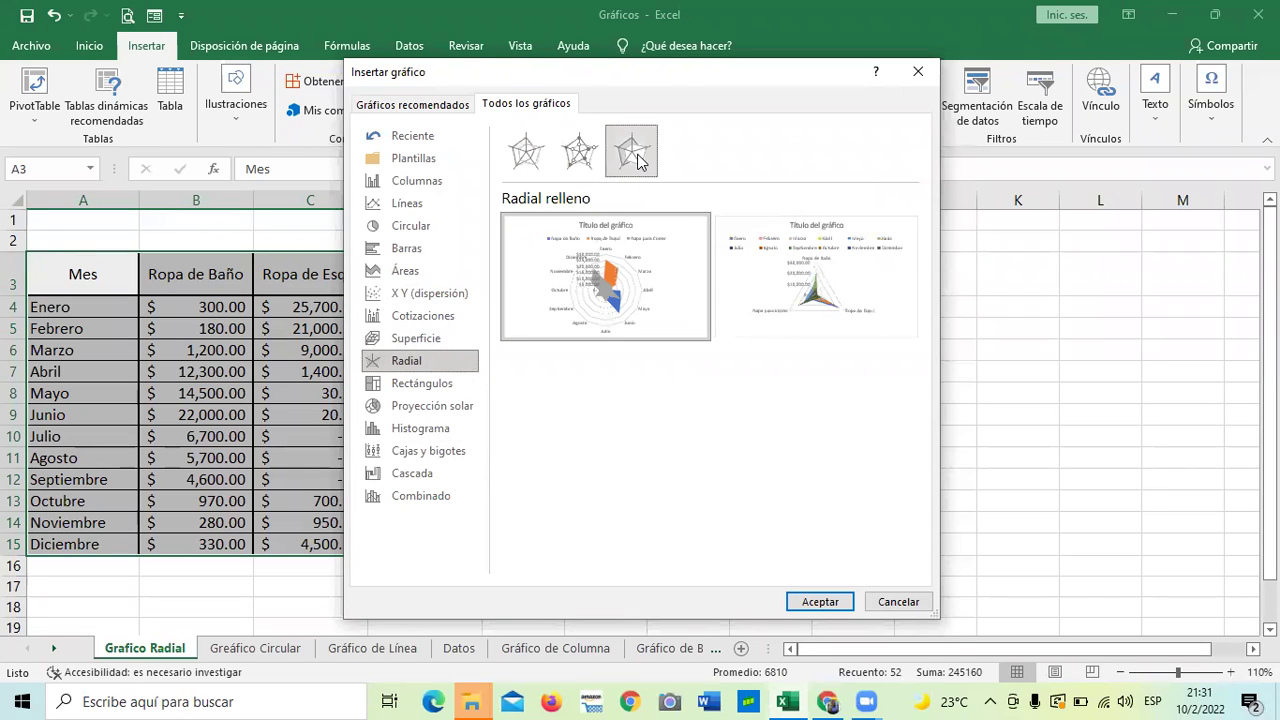
{"action": "mouse_move", "coordinate": [590, 294]}
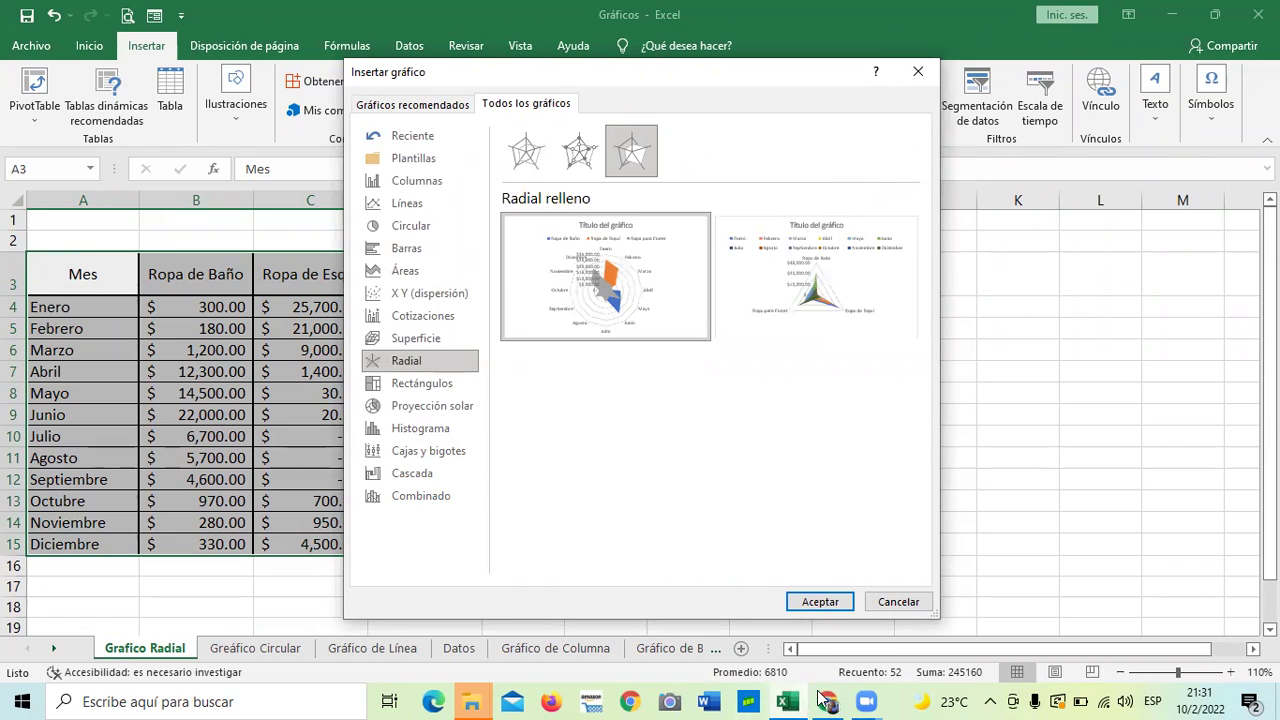
{"action": "left_click", "coordinate": [822, 602]}
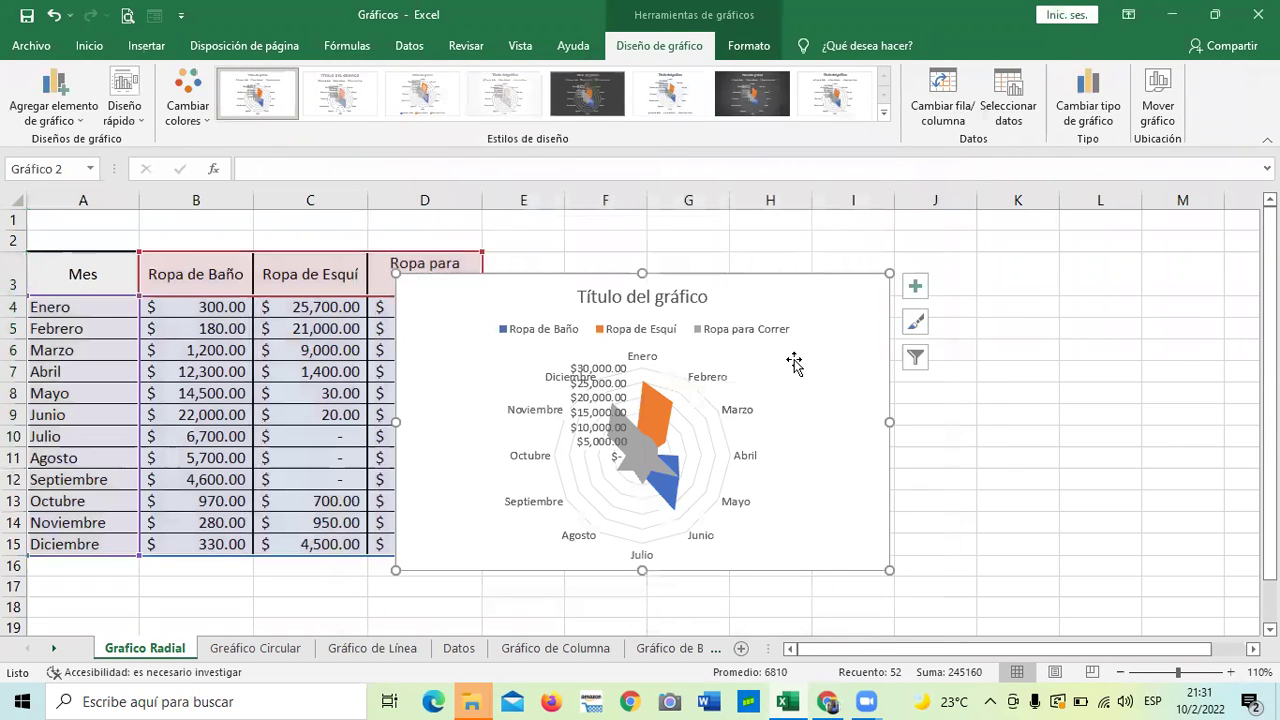
{"action": "left_click_drag", "start_coordinate": [757, 294], "coordinate": [917, 262]}
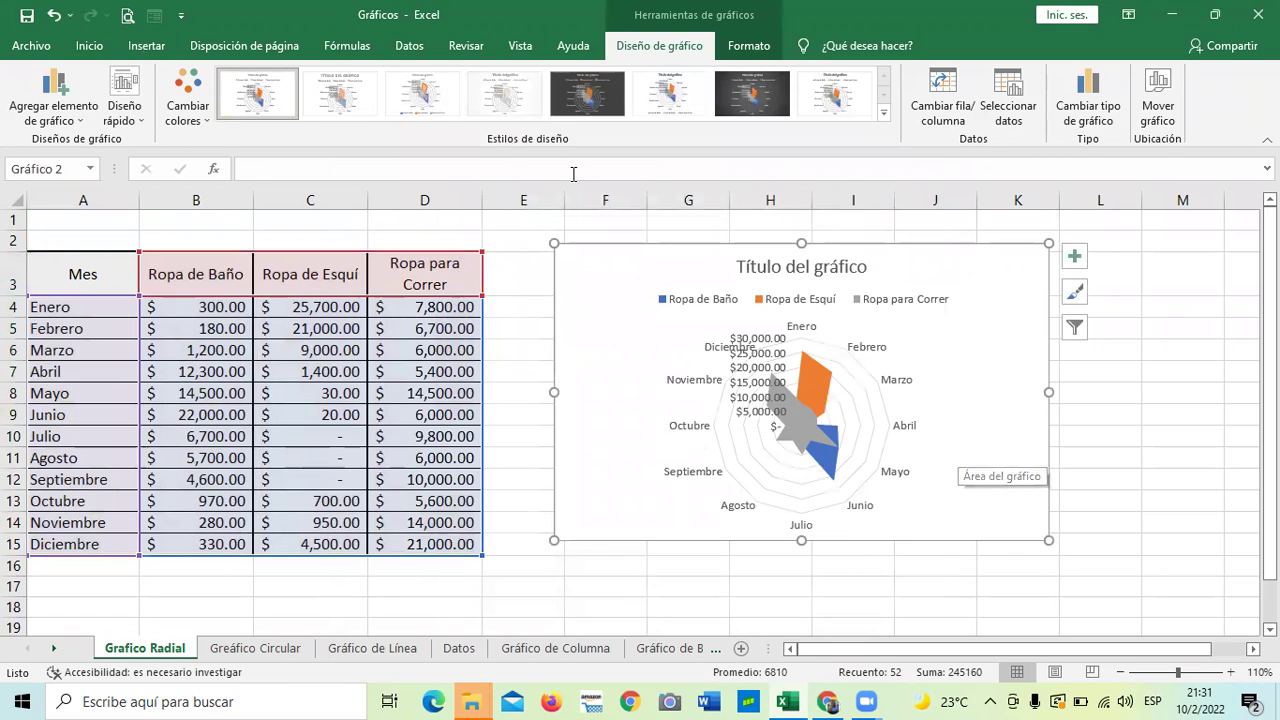
Apply the fifth chart style with a dark grey background and glowing series, and the first quick layout with the legend beside the plot.
{"action": "left_click", "coordinate": [883, 111]}
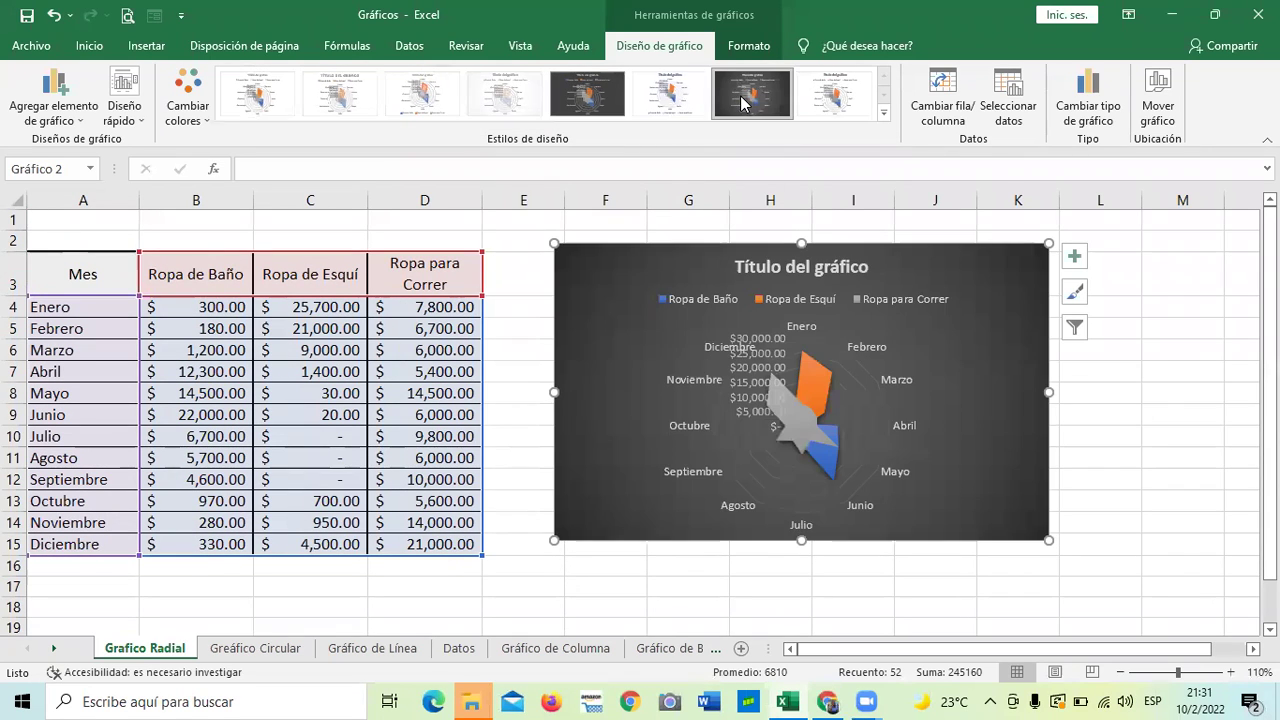
{"action": "left_click", "coordinate": [602, 97]}
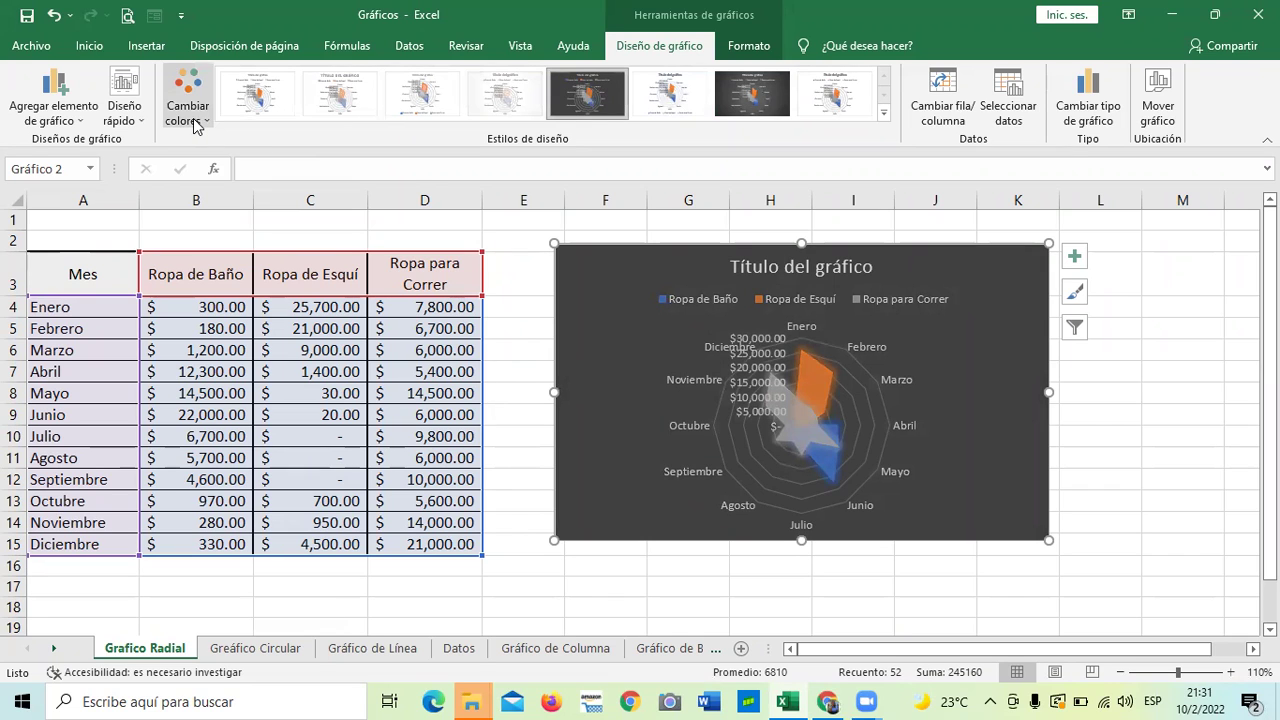
{"action": "left_click", "coordinate": [138, 122]}
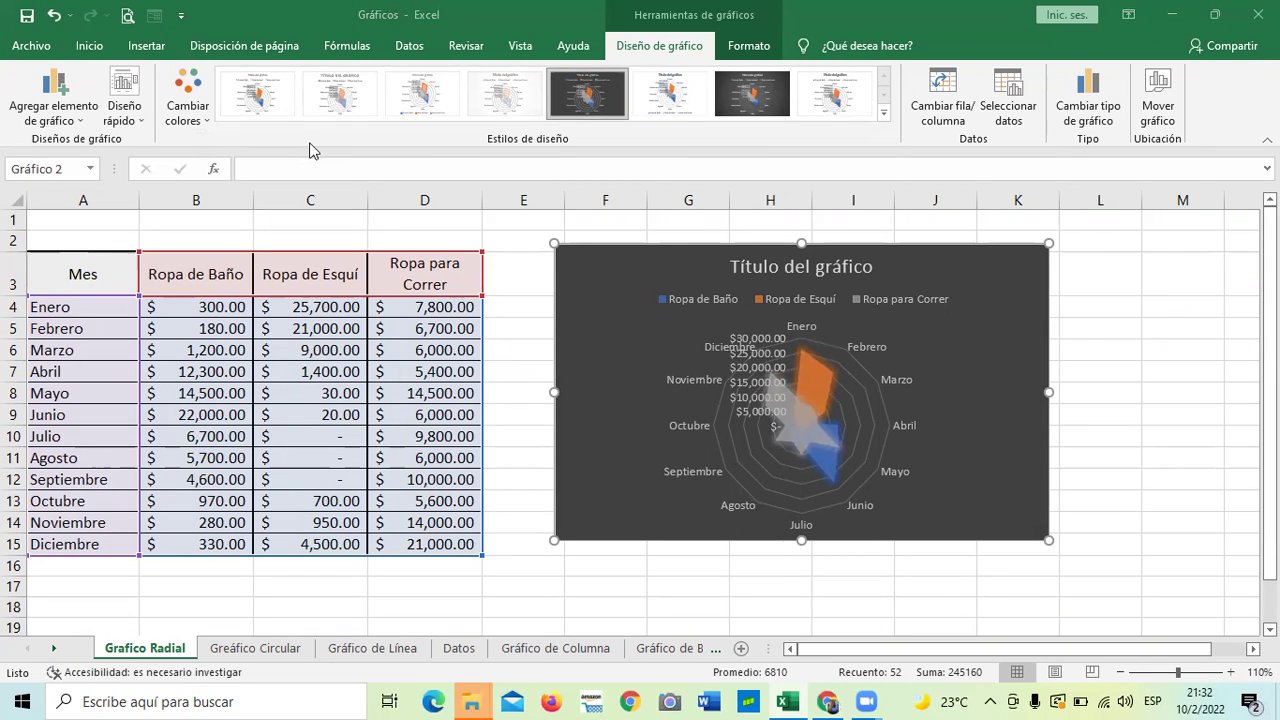
{"action": "left_click", "coordinate": [130, 118]}
{"action": "left_click", "coordinate": [131, 121]}
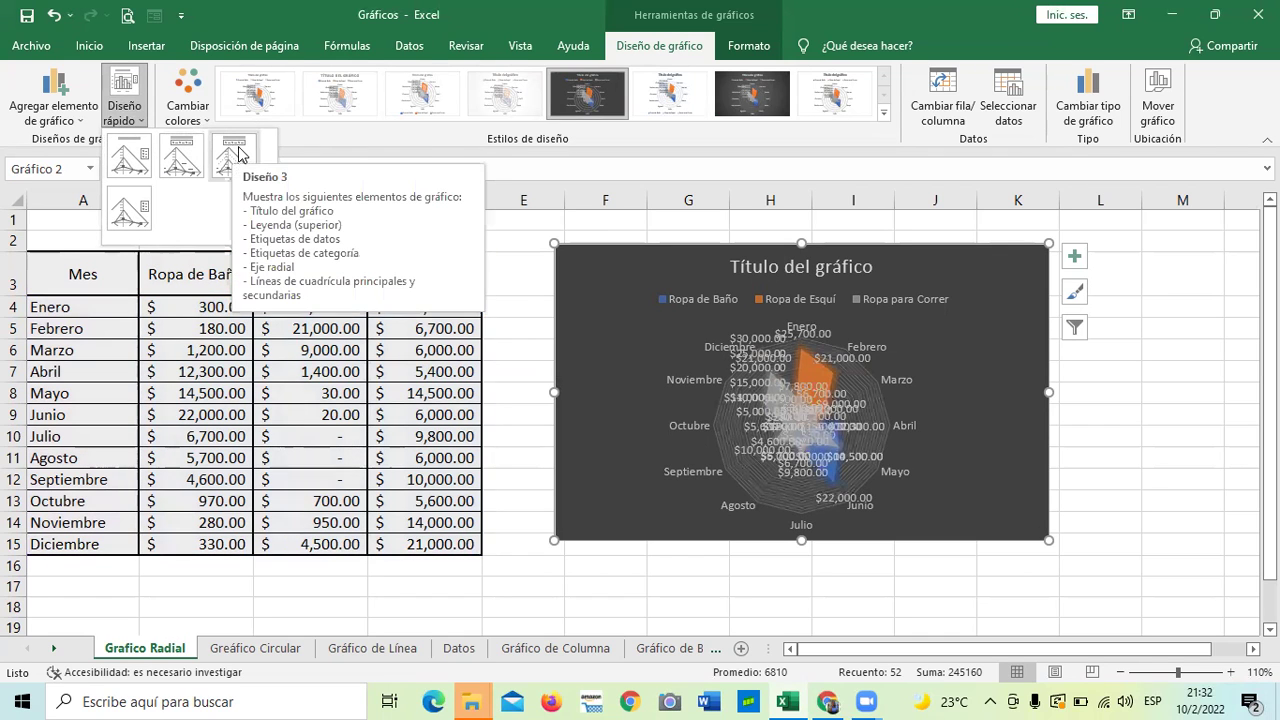
{"action": "left_click", "coordinate": [119, 161]}
Replace the radar chart's placeholder title with VENTA DE ROPA.
{"action": "left_click", "coordinate": [826, 266]}
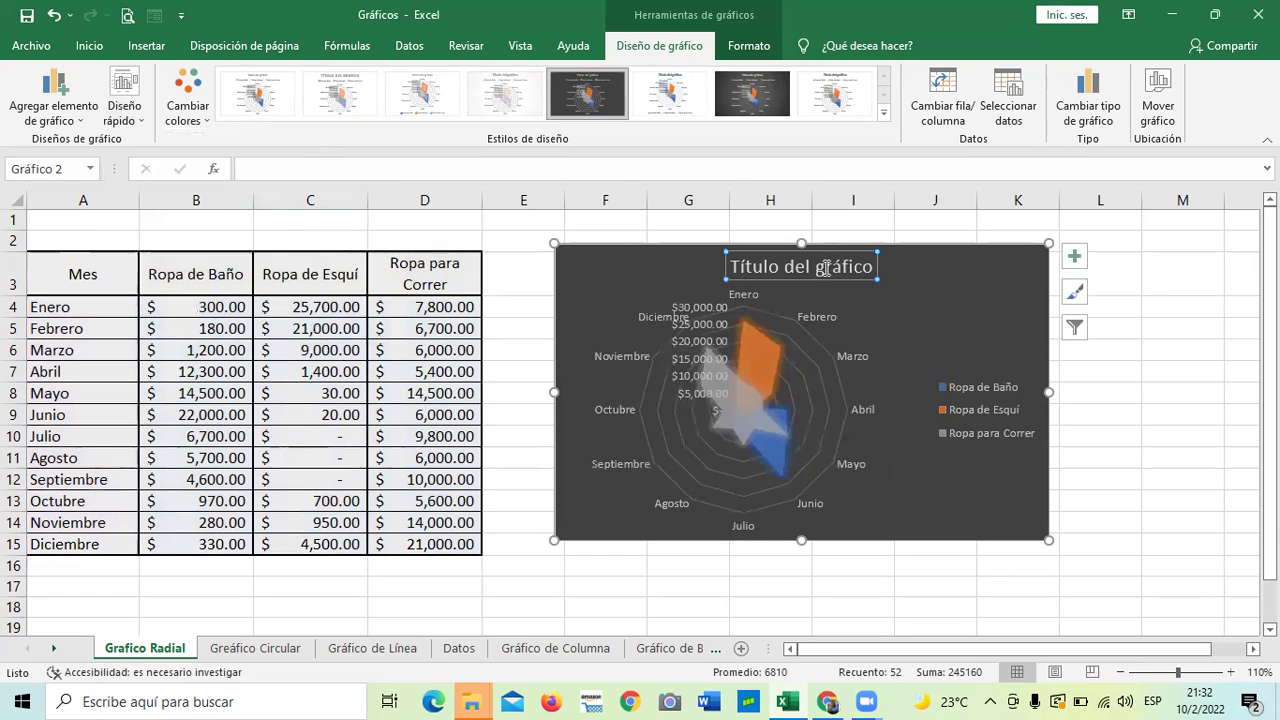
{"action": "left_click", "coordinate": [868, 266]}
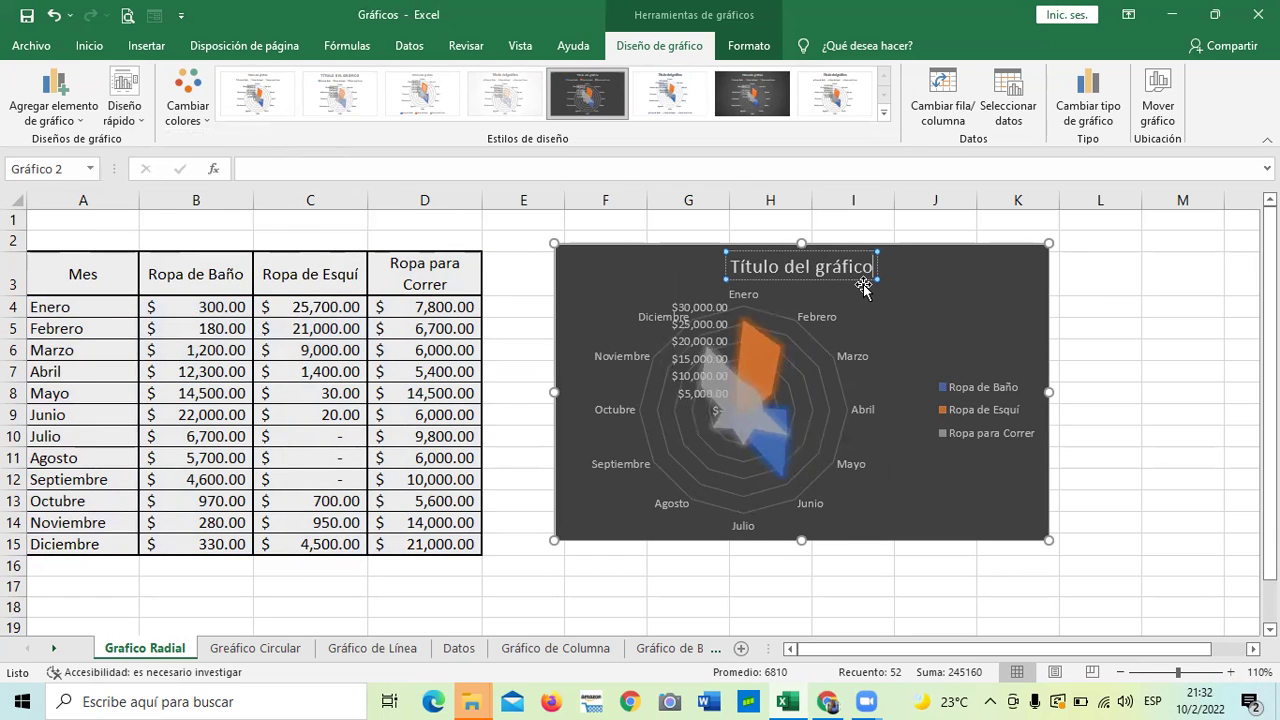
{"action": "key", "text": "BackSpace"}
{"action": "key", "text": "BackSpace"}
{"action": "key", "text": "BackSpace"}
{"action": "key", "text": "BackSpace"}
{"action": "key", "text": "BackSpace"}
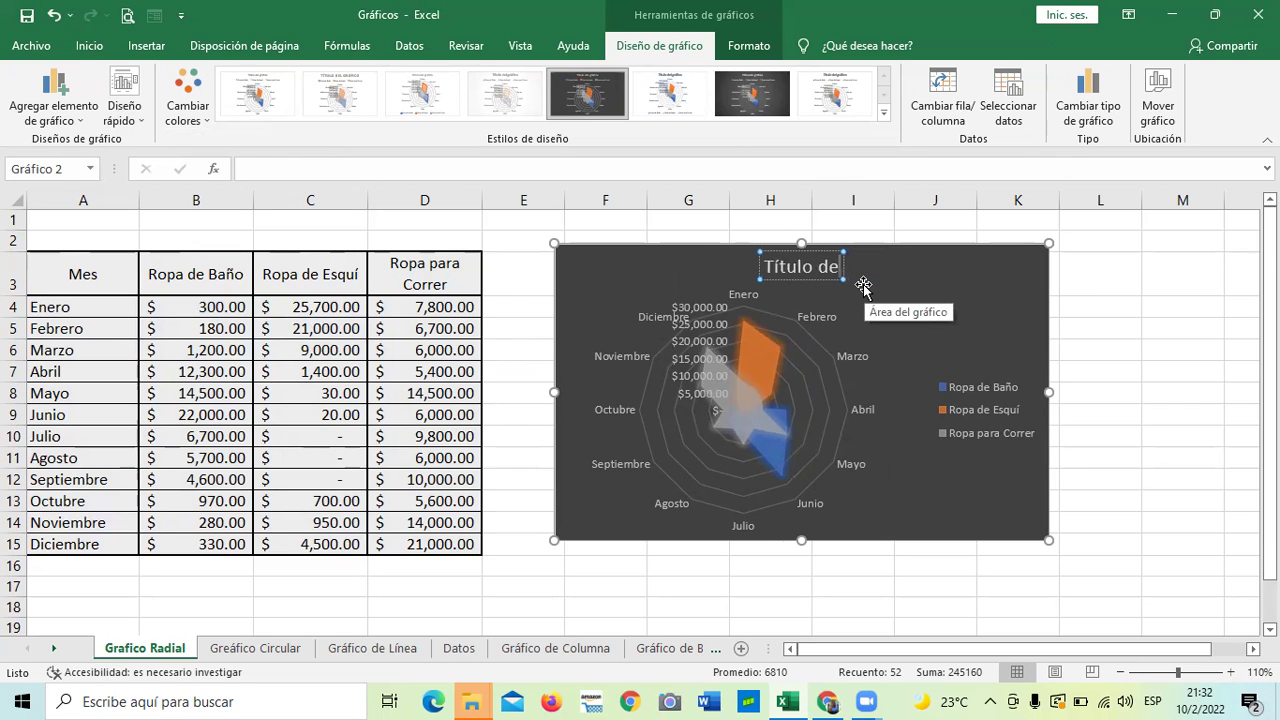
{"action": "key", "text": "BackSpace"}
{"action": "key", "text": "BackSpace"}
{"action": "key", "text": "BackSpace"}
{"action": "key", "text": "BackSpace"}
{"action": "key", "text": "BackSpace"}
{"action": "key", "text": "BackSpace"}
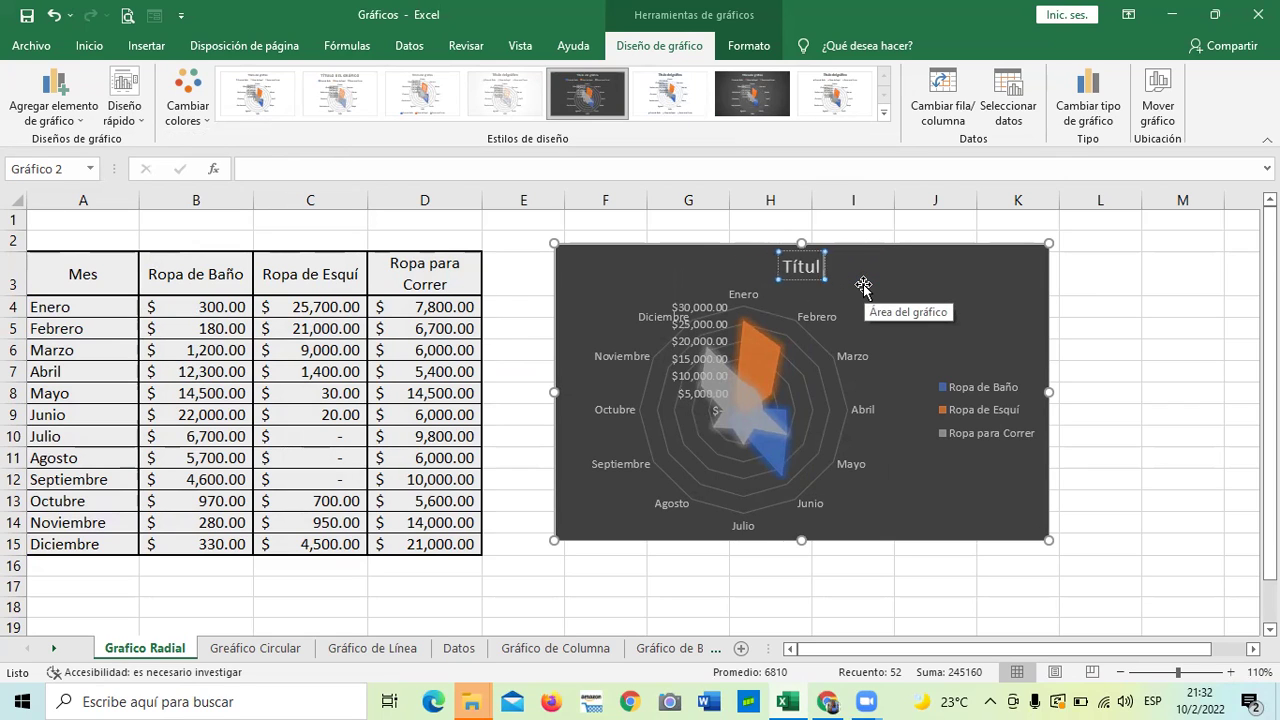
{"action": "key", "text": "BackSpace"}
{"action": "key", "text": "BackSpace"}
{"action": "key", "text": "BackSpace"}
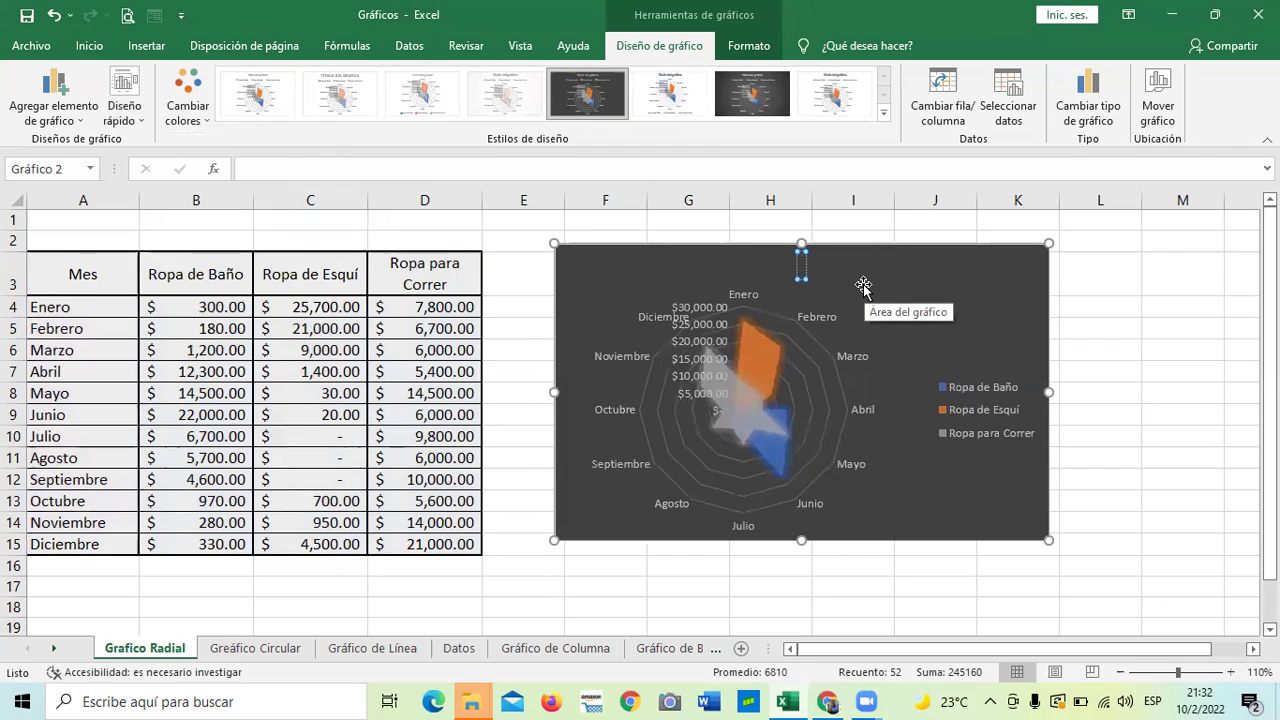
{"action": "type", "text": "VENTA"}
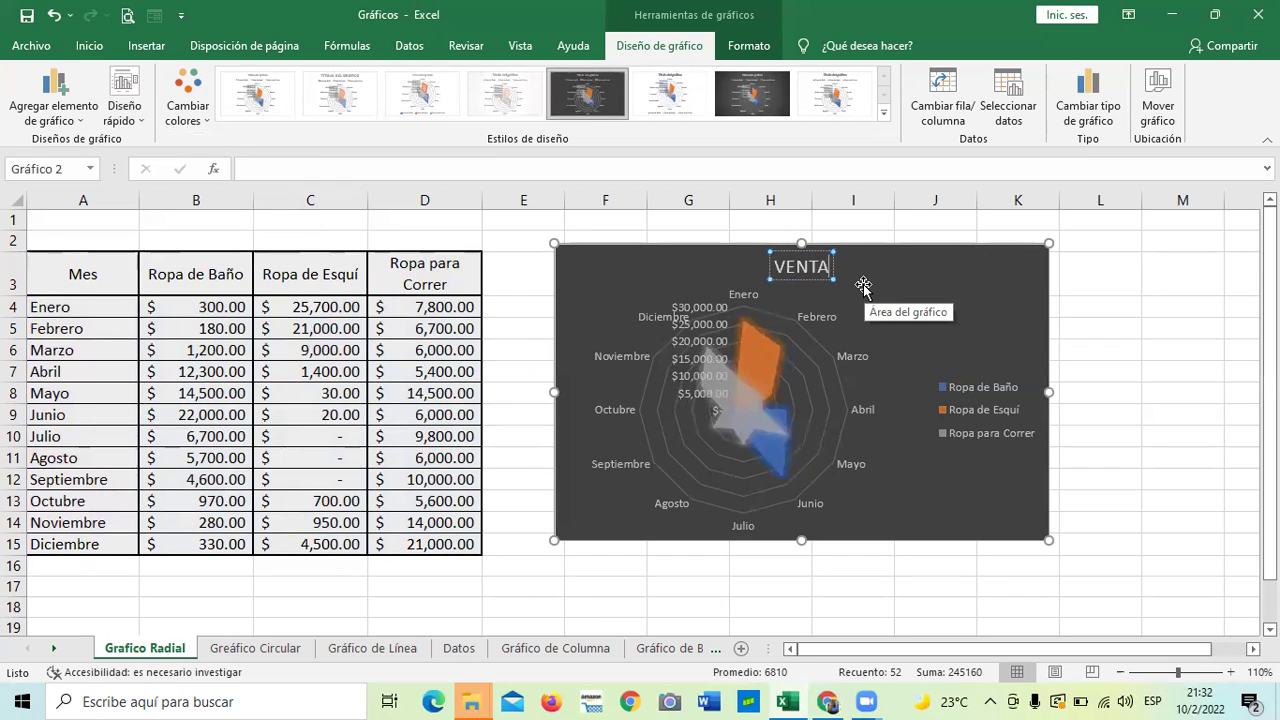
{"action": "type", "text": " DE ROPA"}
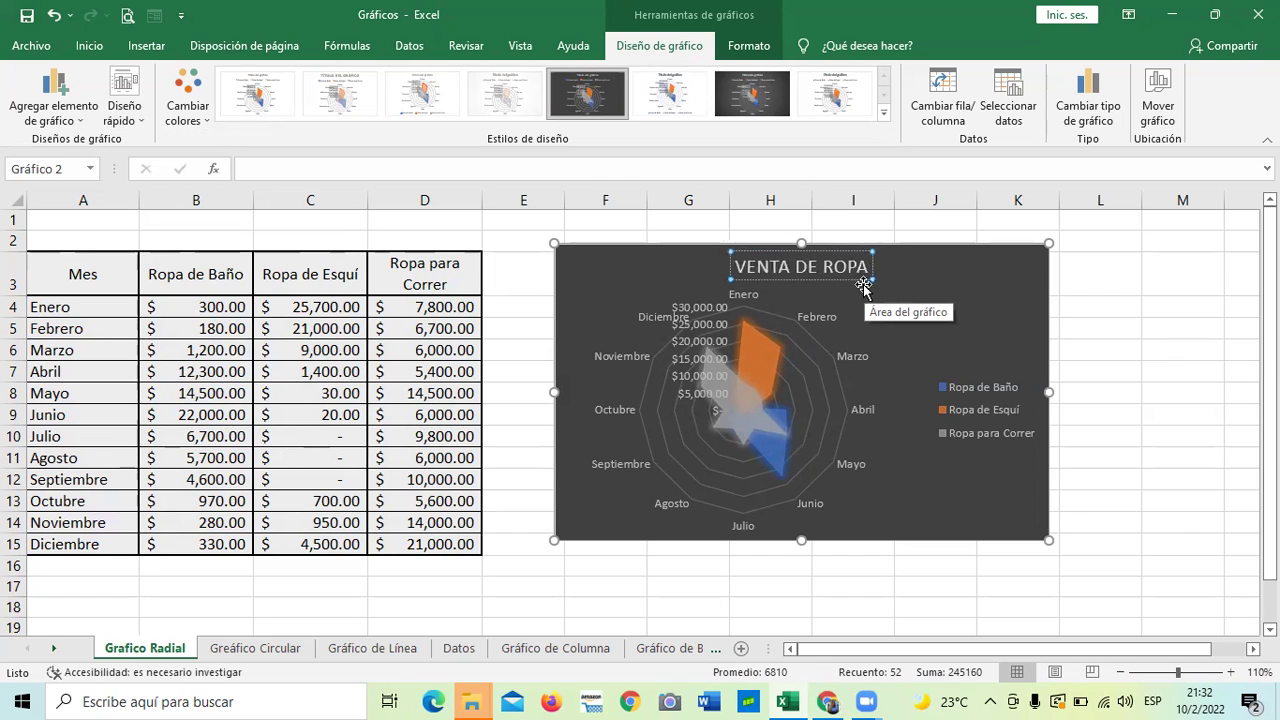
{"action": "left_click", "coordinate": [990, 292]}
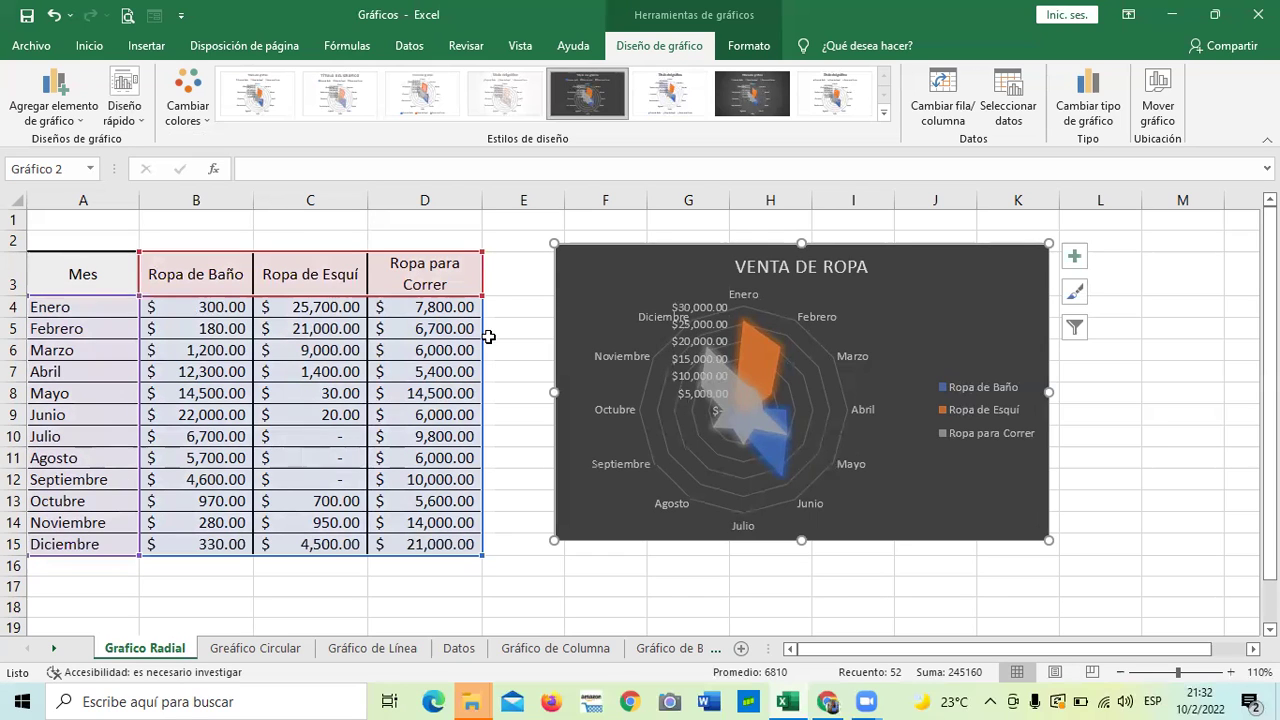
Reapply the first quick layout, and swap the chart's rows and columns back and forth to compare grouping by month and by clothing type.
{"action": "left_click", "coordinate": [118, 105]}
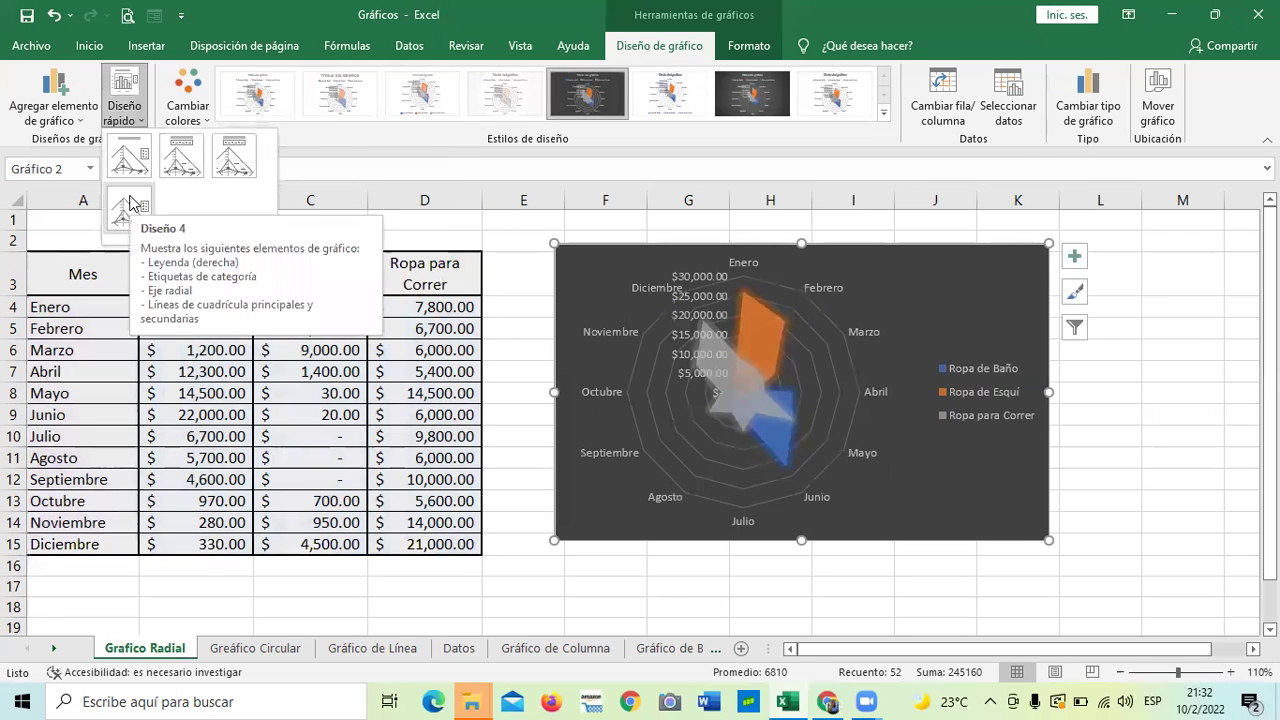
{"action": "left_click", "coordinate": [122, 145]}
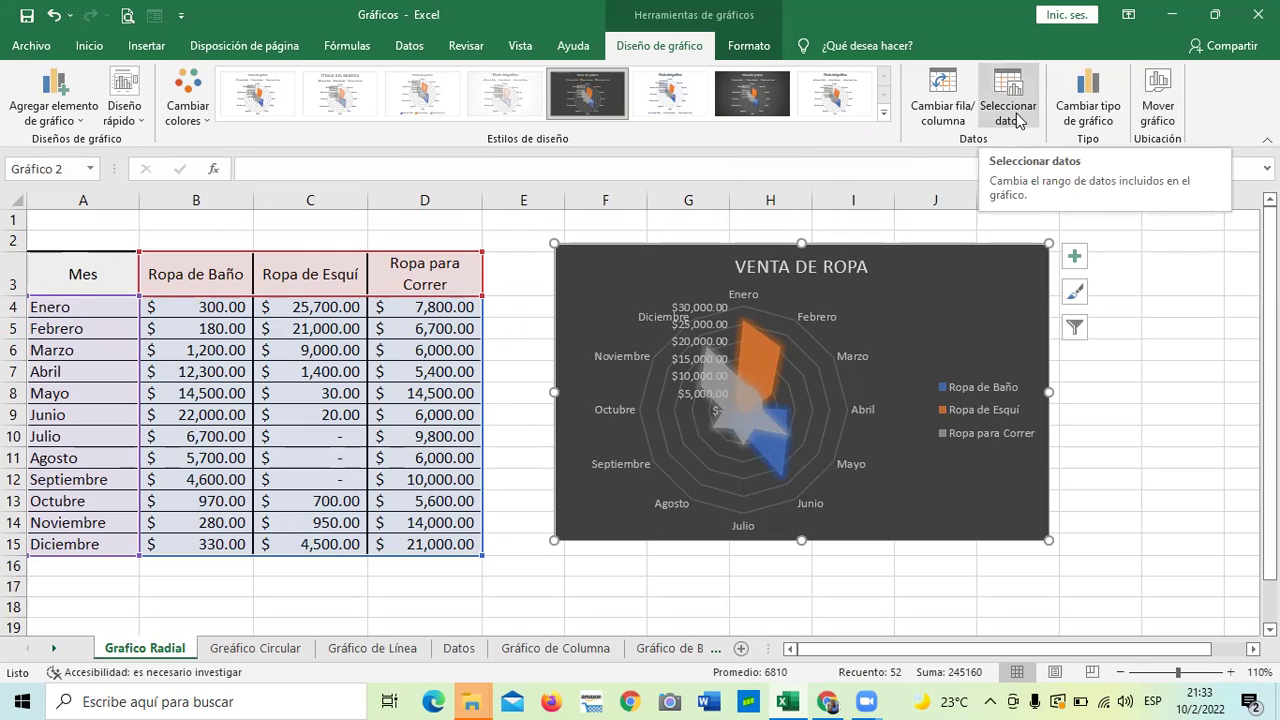
{"action": "left_click", "coordinate": [941, 97]}
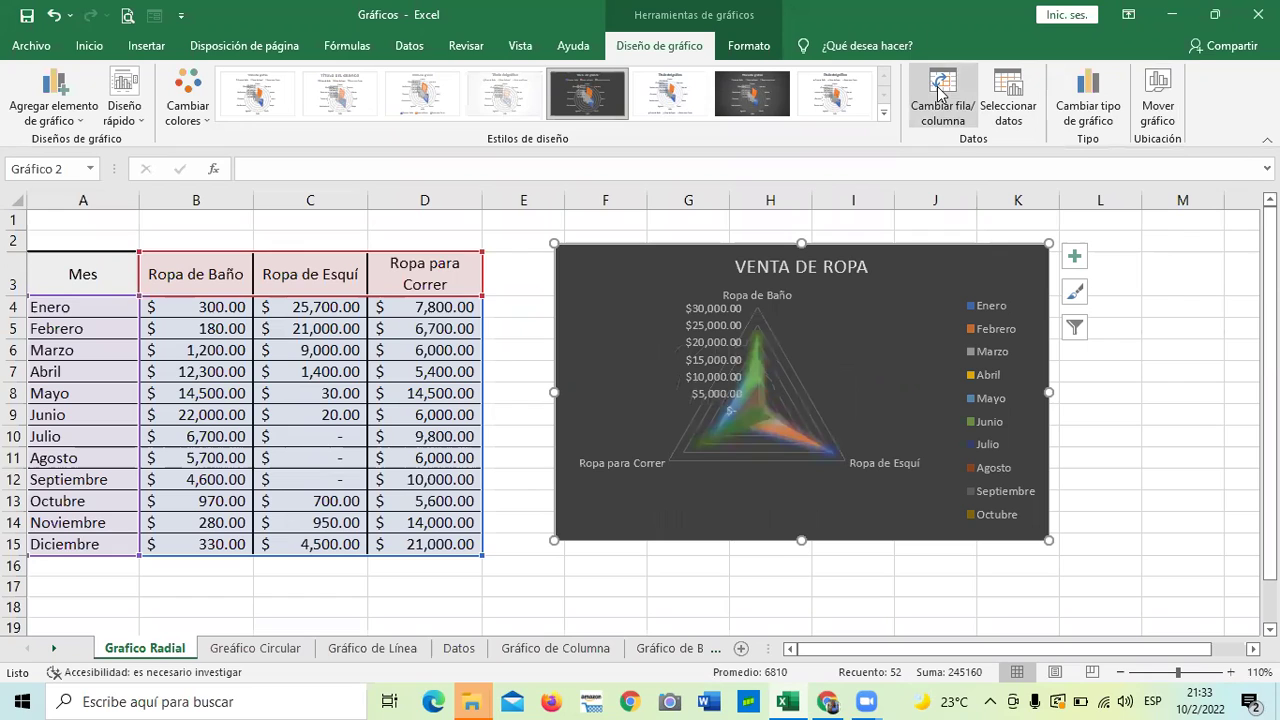
{"action": "left_click", "coordinate": [941, 95]}
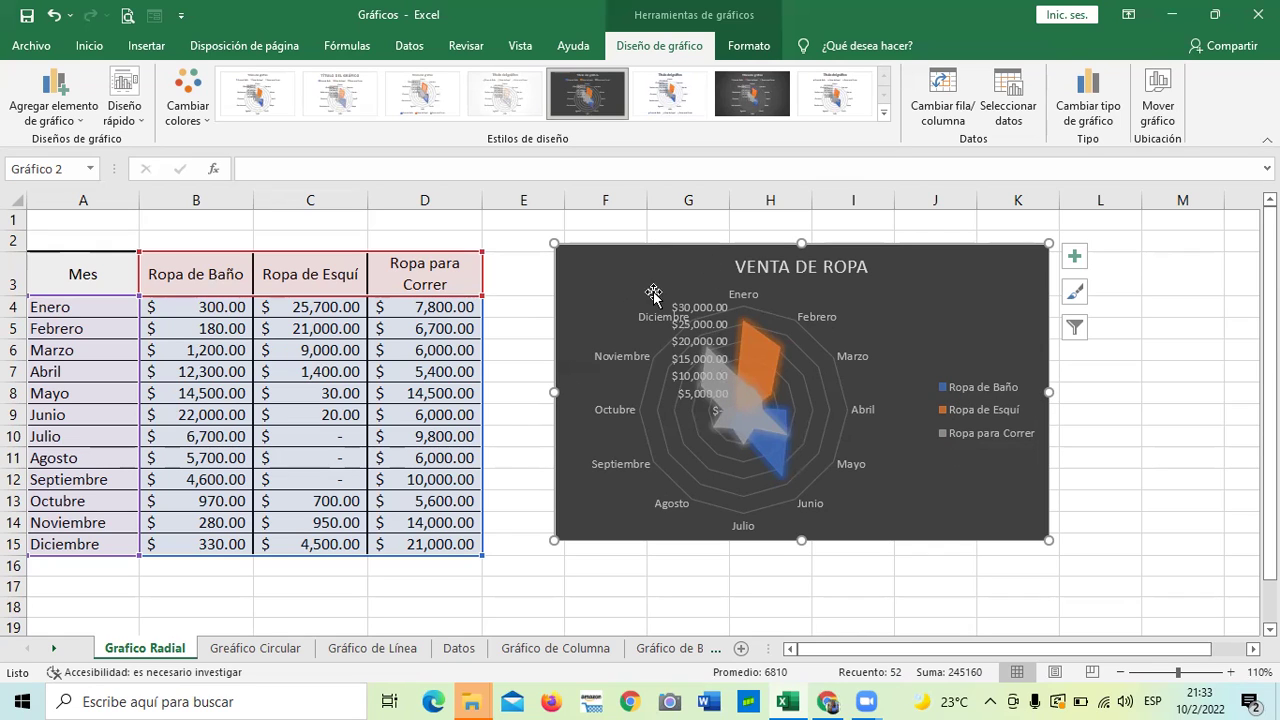
{"action": "left_click", "coordinate": [945, 92]}
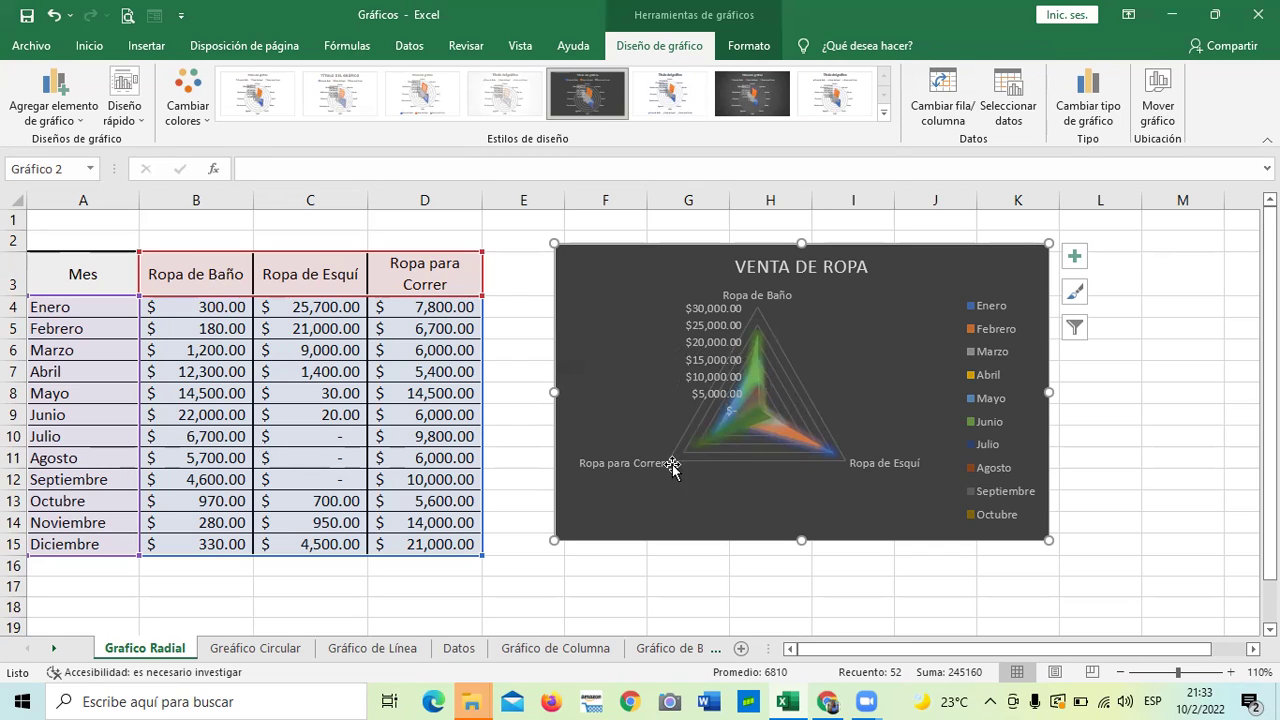
{"action": "left_click", "coordinate": [940, 95]}
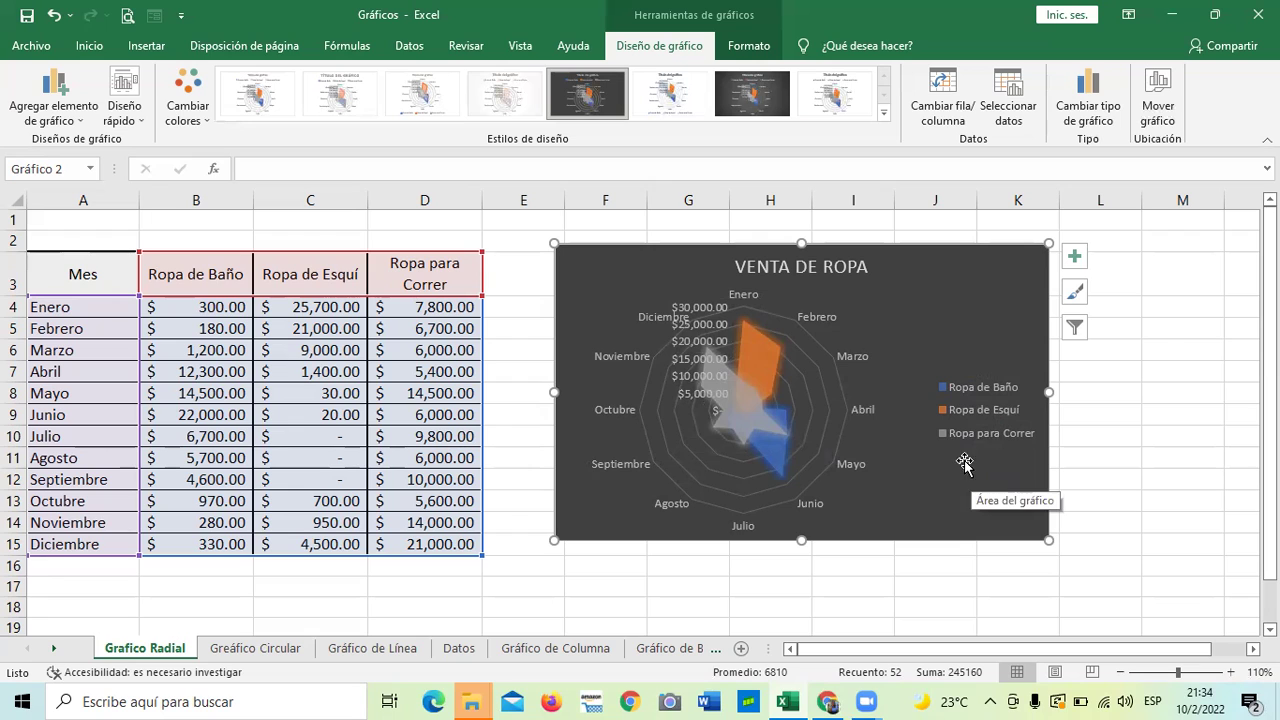
Apply the preset green double-headed arrow line style to the chart's radial value axis.
{"action": "left_click", "coordinate": [733, 401]}
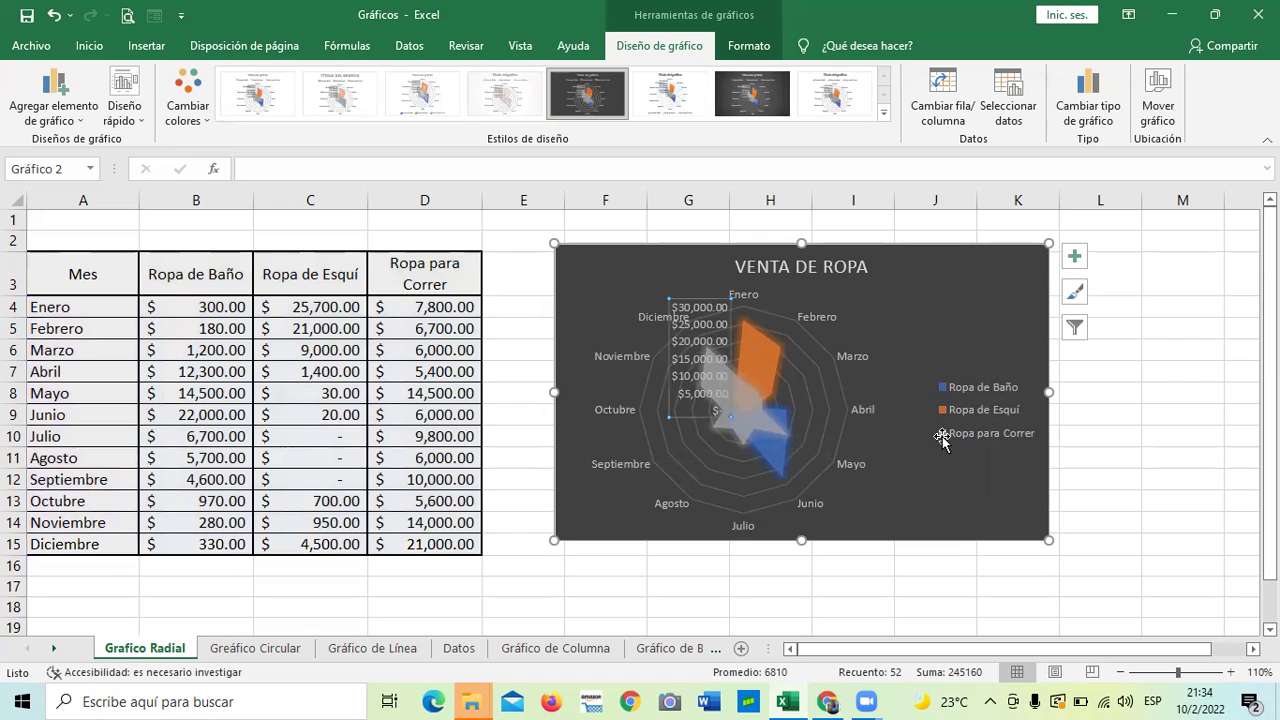
{"action": "left_click", "coordinate": [759, 347]}
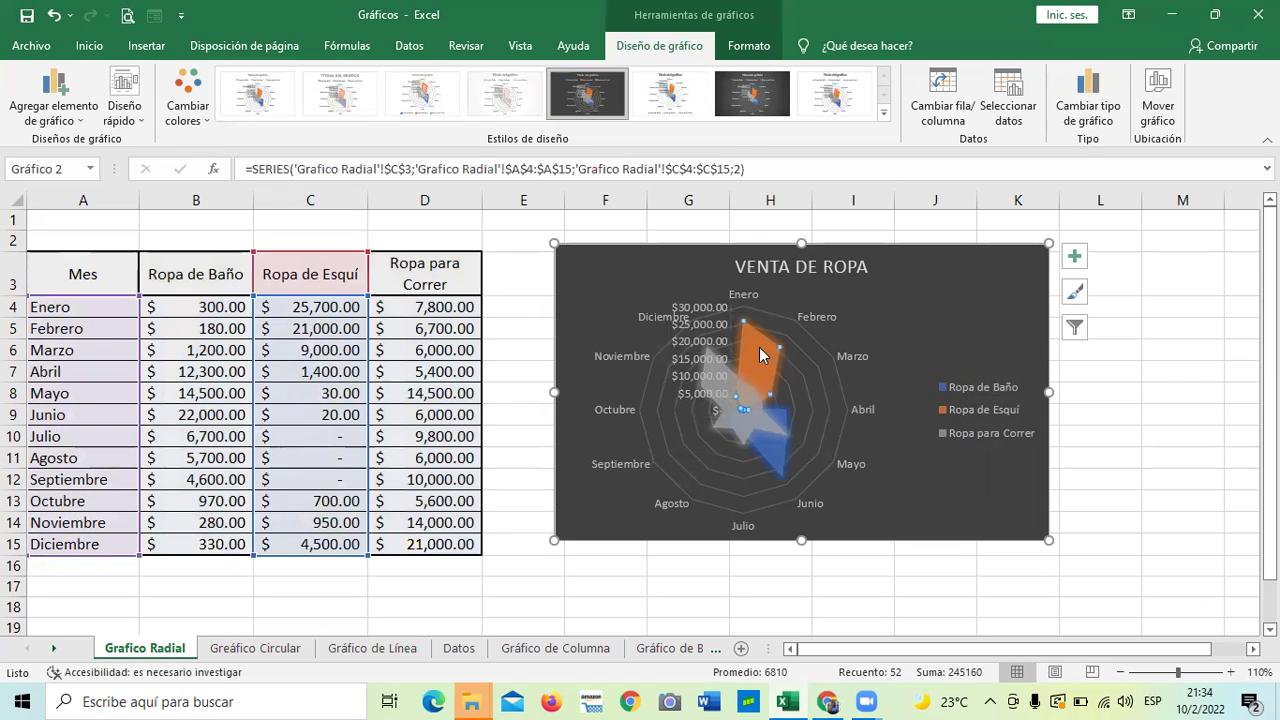
{"action": "left_click", "coordinate": [768, 450]}
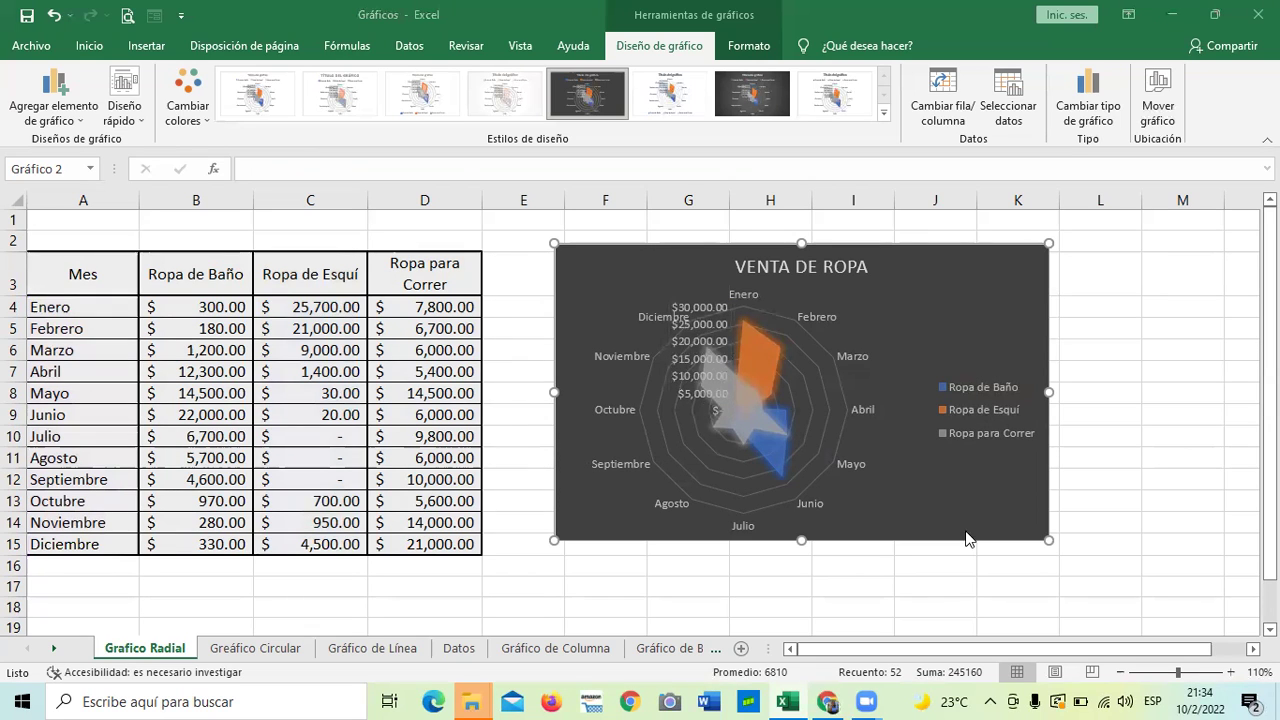
{"action": "left_click", "coordinate": [749, 44]}
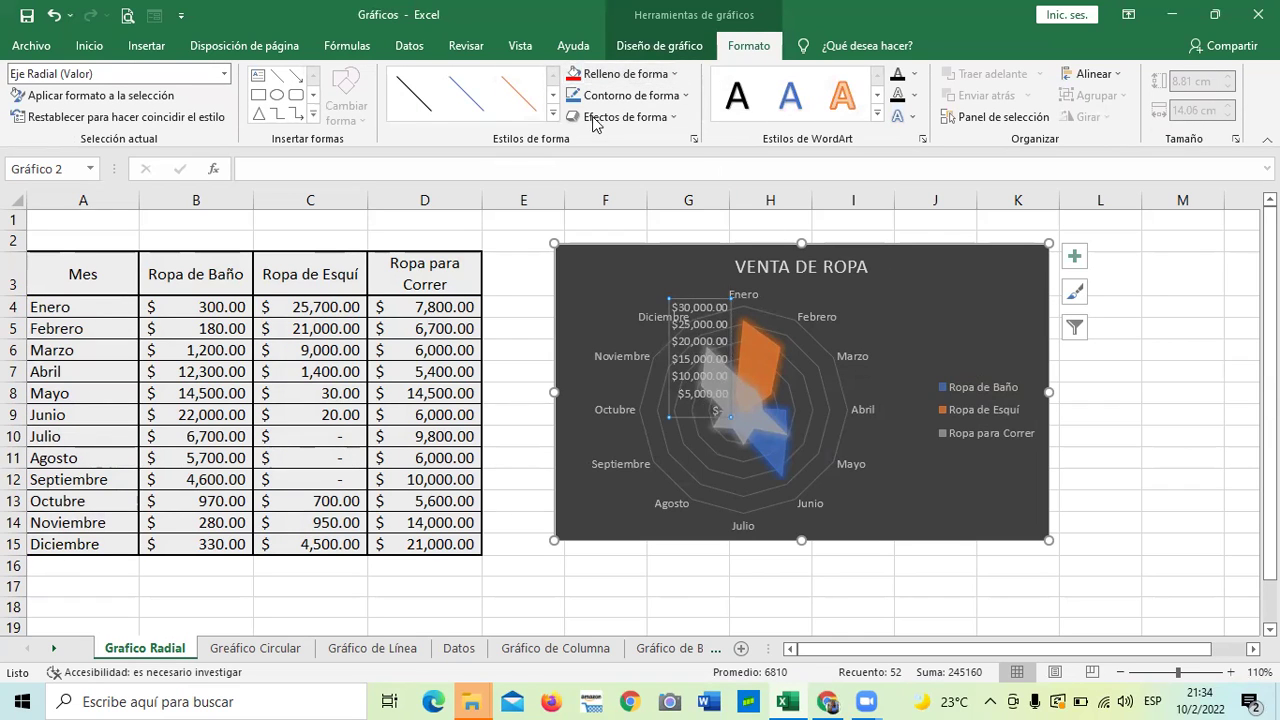
{"action": "left_click", "coordinate": [553, 117]}
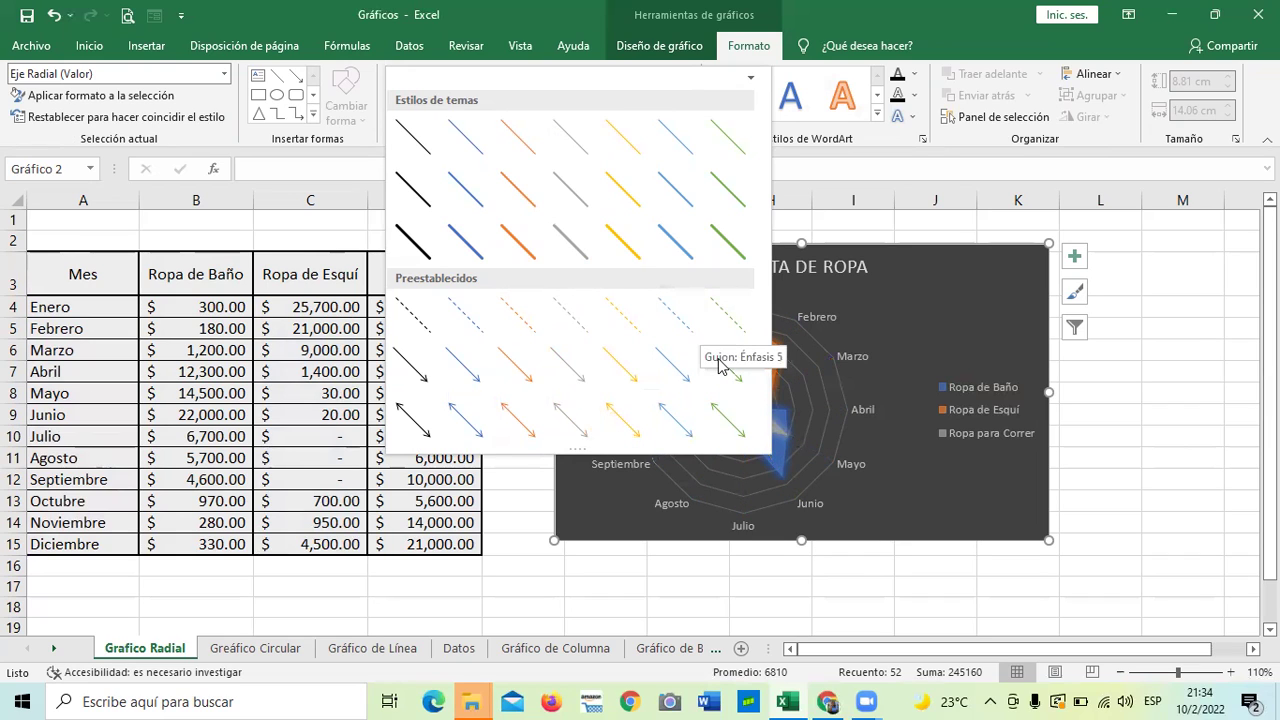
{"action": "left_click", "coordinate": [717, 420]}
Apply the theme shape style with white fill and blue outline to the chart area.
{"action": "left_click", "coordinate": [947, 302]}
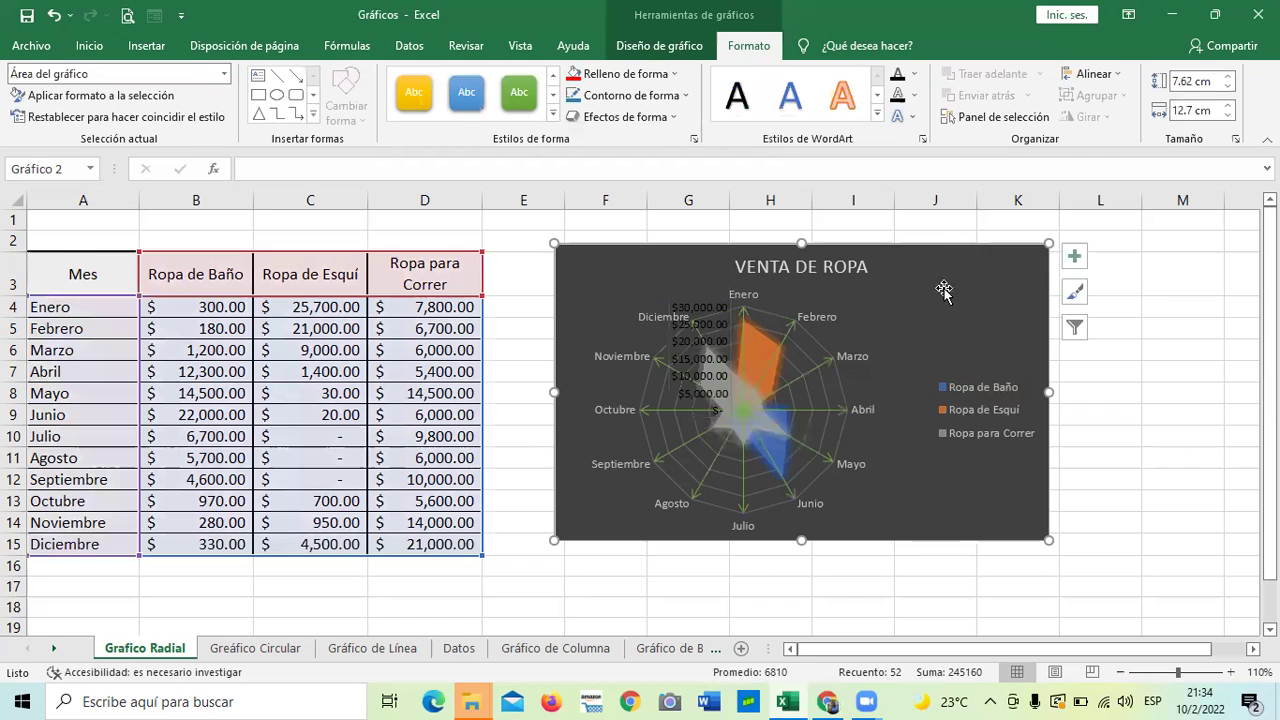
{"action": "left_click", "coordinate": [553, 117]}
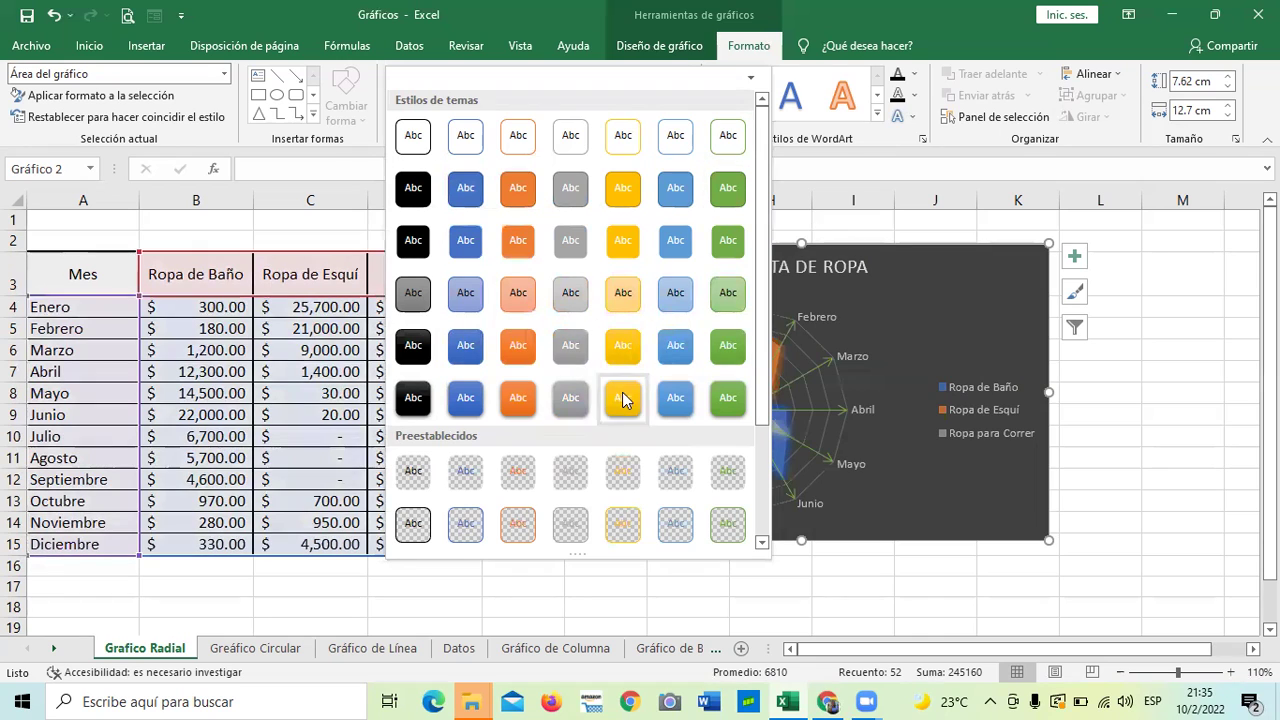
{"action": "left_click", "coordinate": [475, 150]}
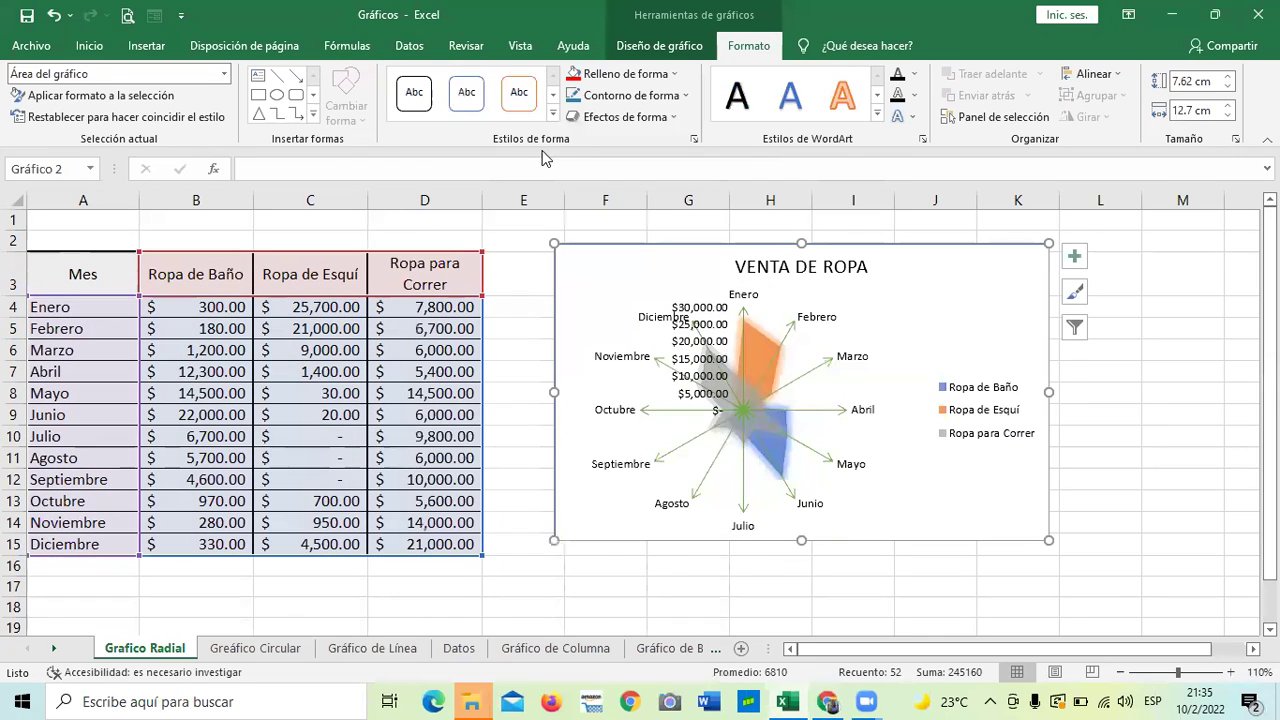
Shift the radar chart slightly closer to the table and switch its chart area fill to picture or texture.
{"action": "double_click", "coordinate": [932, 309]}
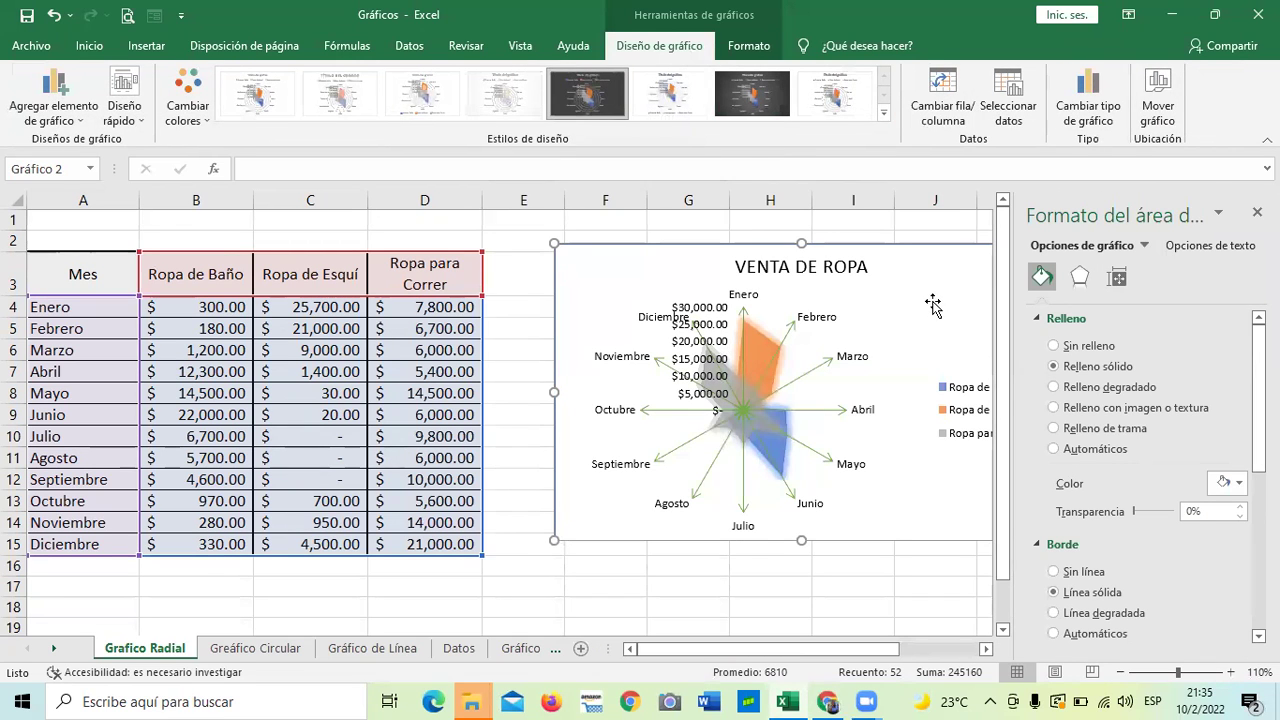
{"action": "left_click_drag", "start_coordinate": [926, 277], "coordinate": [880, 275]}
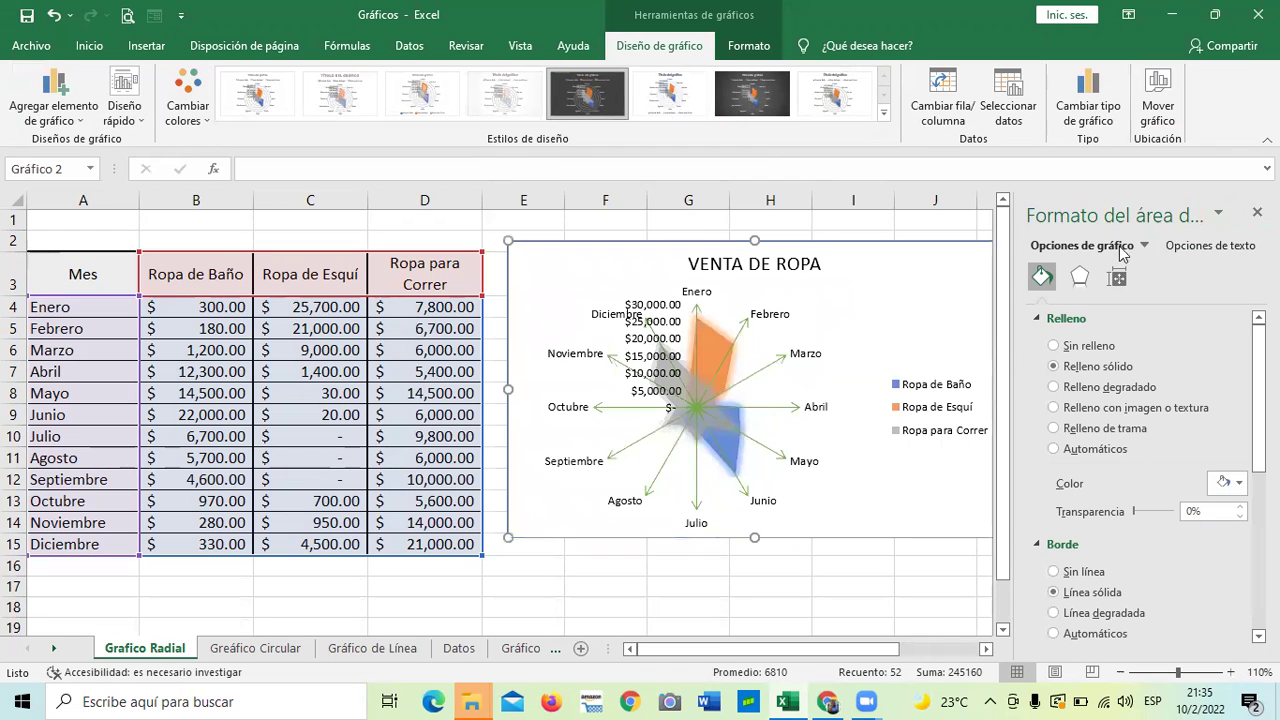
{"action": "scroll", "coordinate": [1143, 431], "scroll_direction": "down", "scroll_amount": 8}
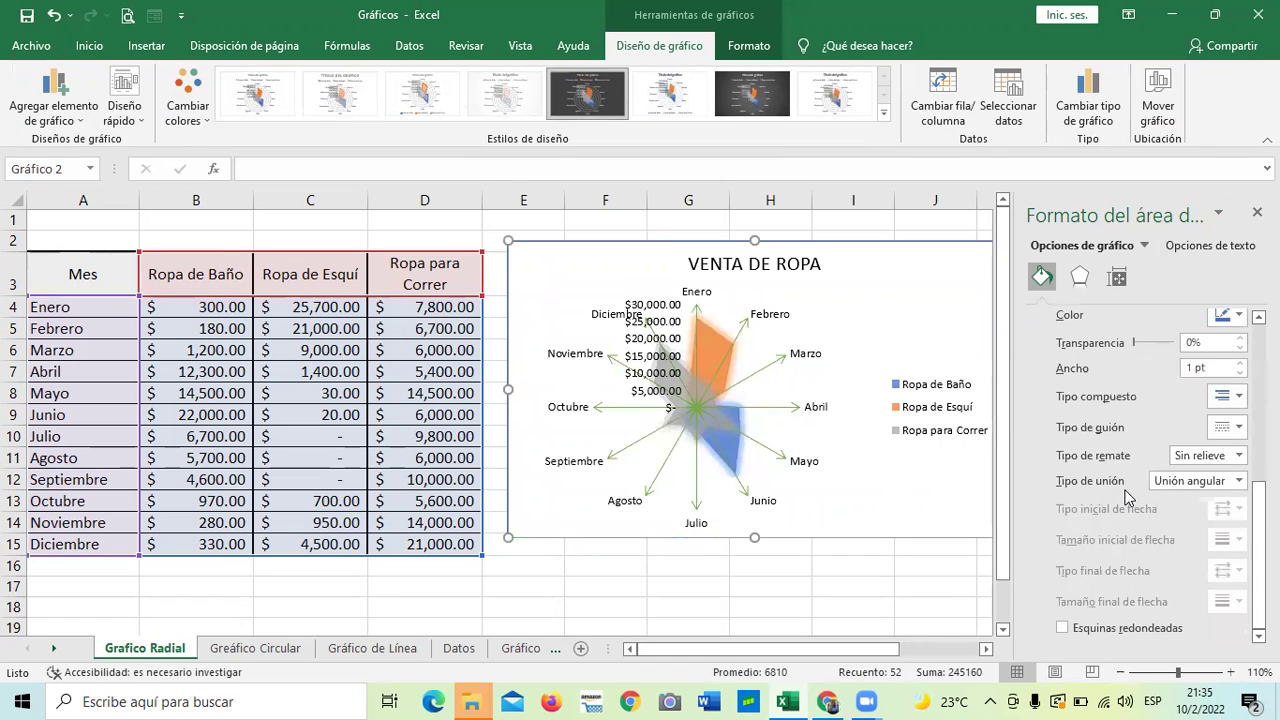
{"action": "scroll", "coordinate": [1127, 494], "scroll_direction": "up", "scroll_amount": 8}
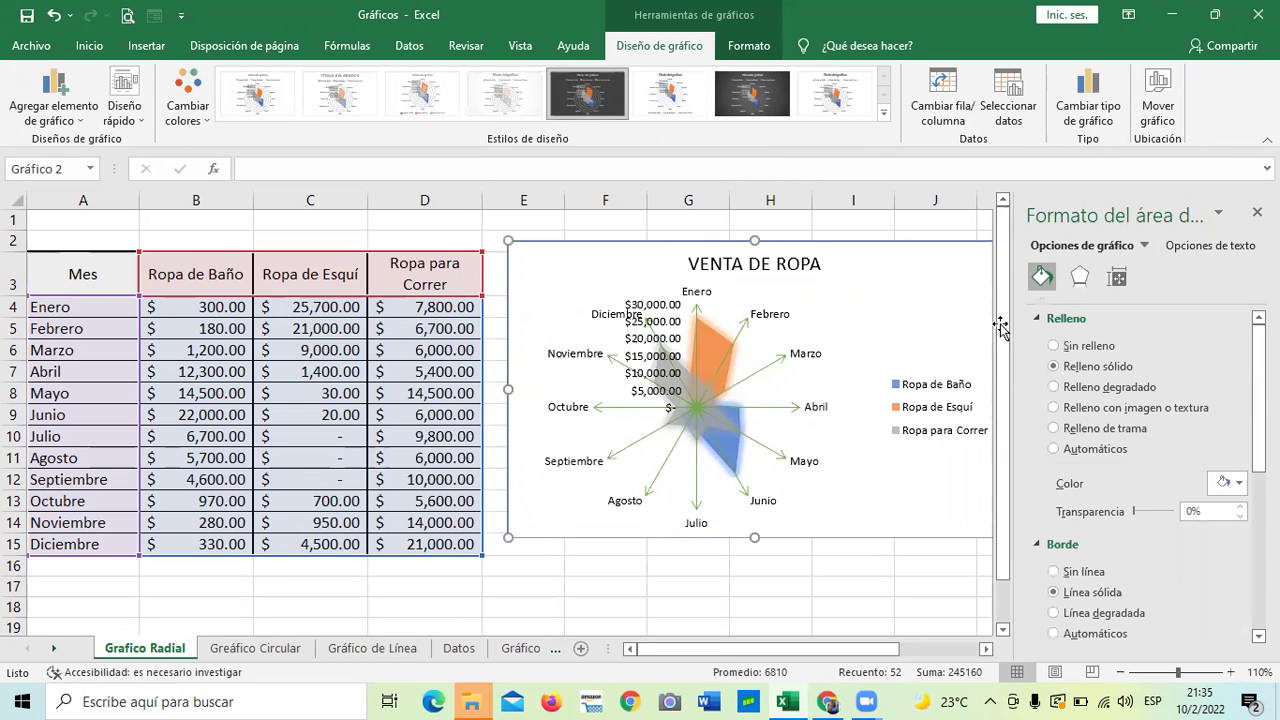
{"action": "left_click", "coordinate": [1066, 412]}
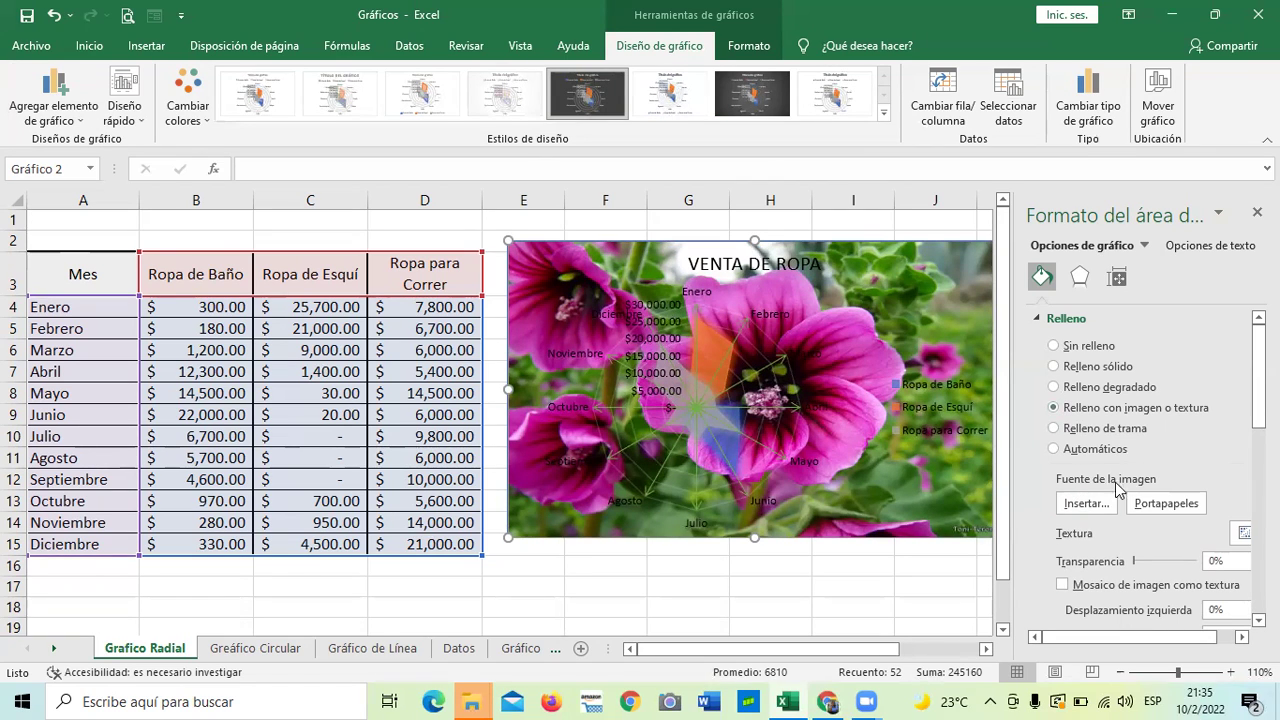
Search Bing images for PAISES as the source of the chart area's picture fill.
{"action": "left_click", "coordinate": [1086, 505]}
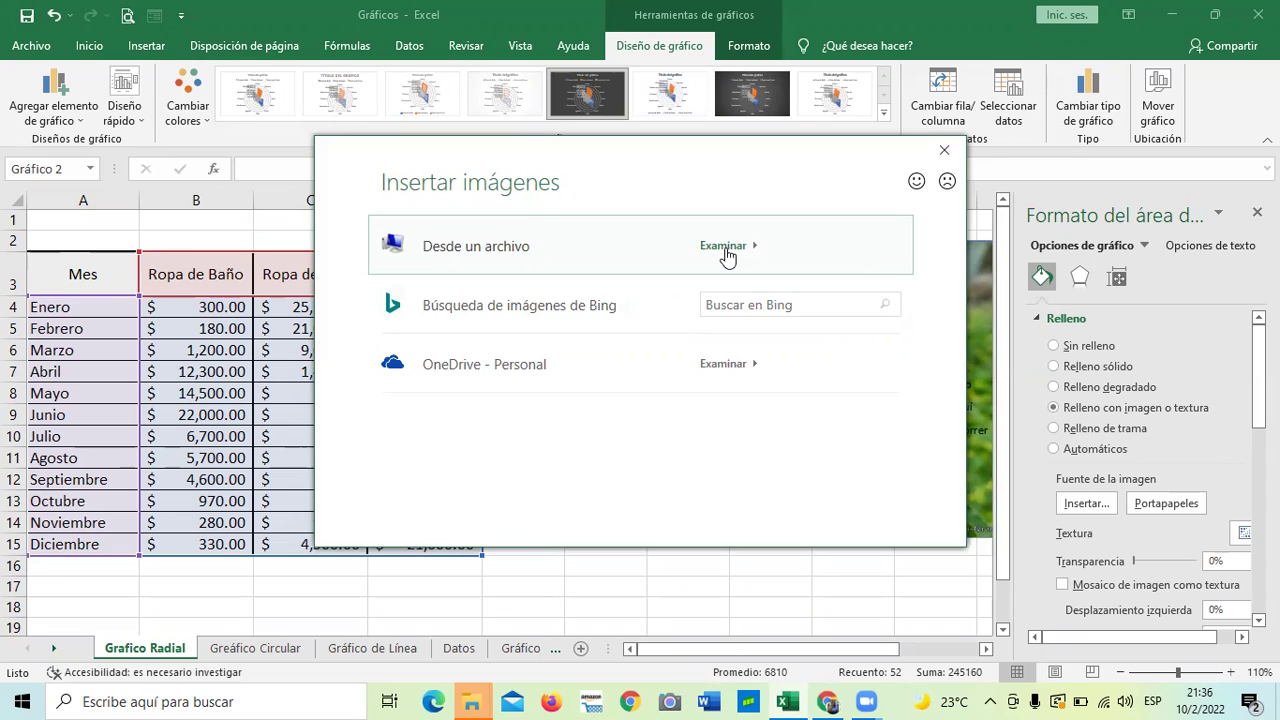
{"action": "left_click", "coordinate": [777, 307]}
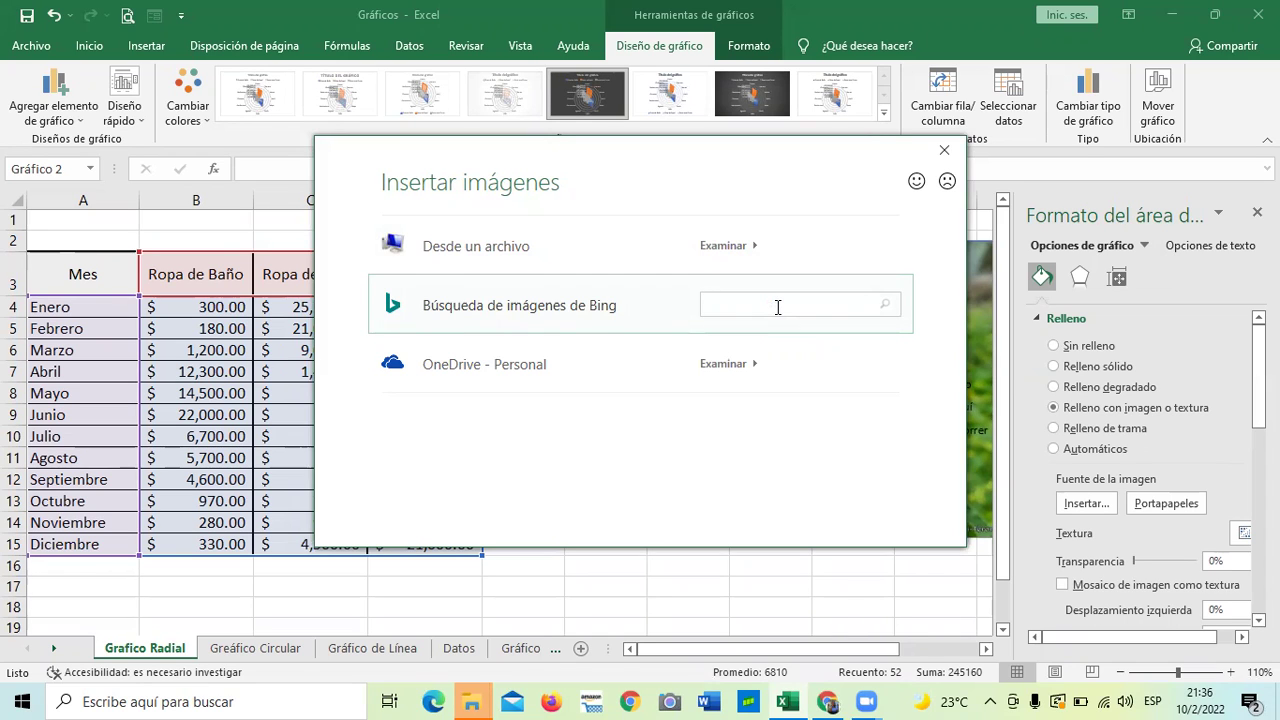
{"action": "type", "text": "PAISES"}
{"action": "left_click", "coordinate": [885, 304]}
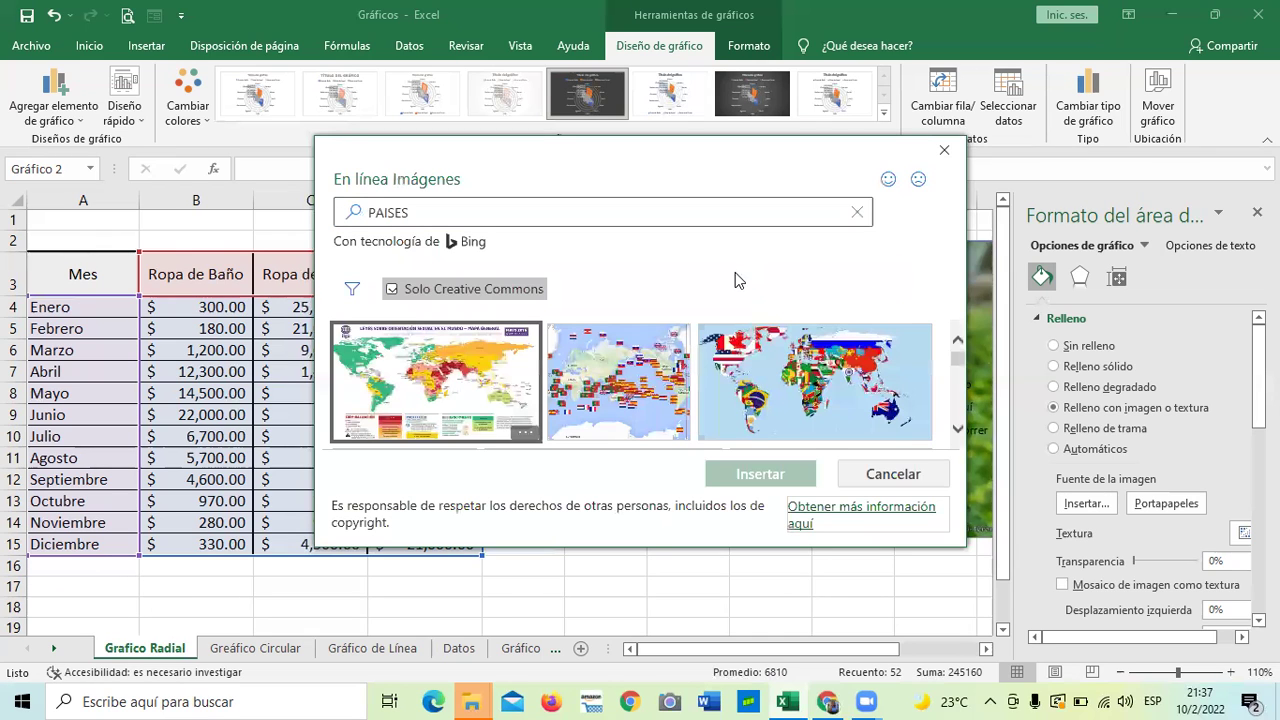
{"action": "left_click", "coordinate": [957, 432]}
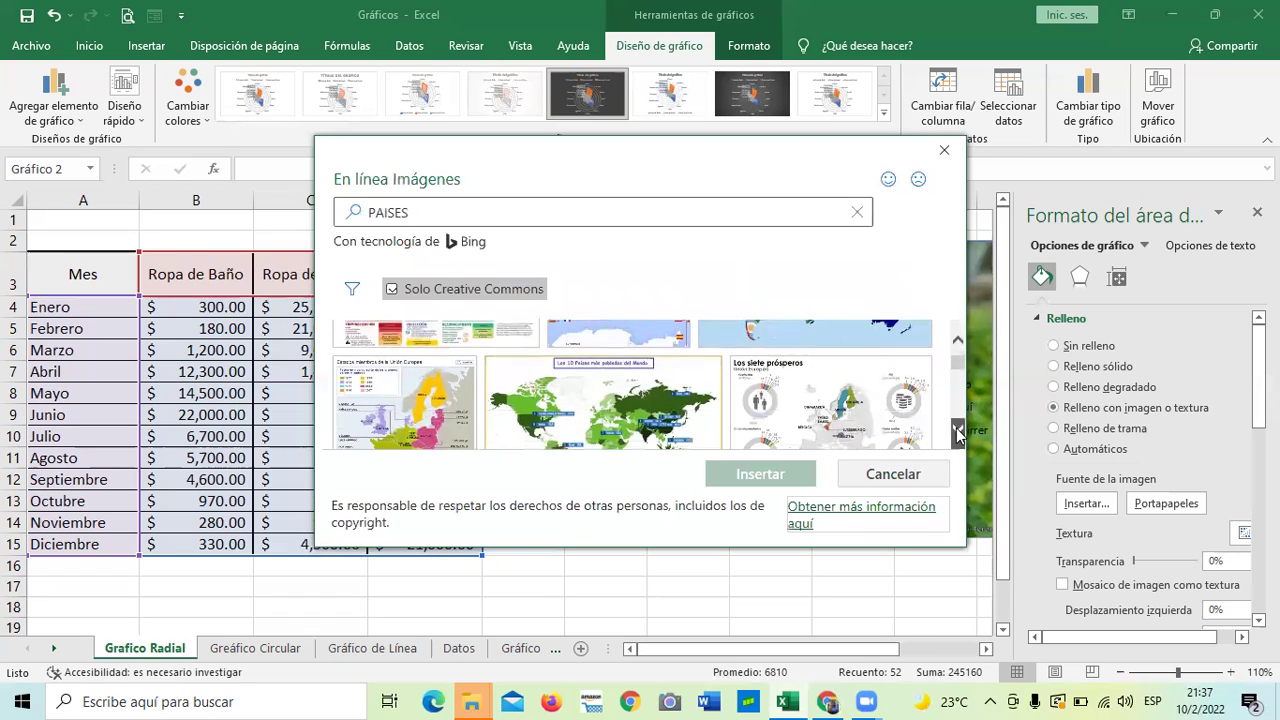
Change the online image search term to PAISAJES and run it.
{"action": "left_click", "coordinate": [471, 212]}
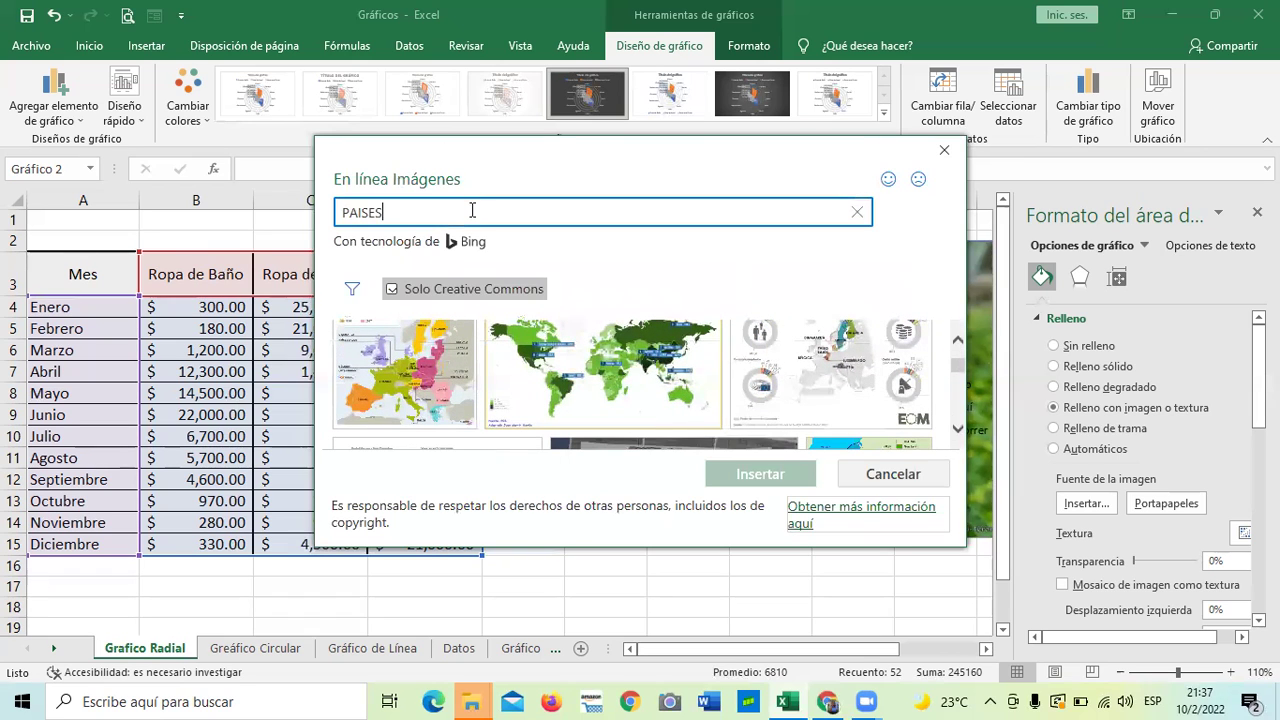
{"action": "key", "text": "BackSpace"}
{"action": "key", "text": "BackSpace"}
{"action": "key", "text": "BackSpace"}
{"action": "type", "text": "SAJES"}
{"action": "key", "text": "Return"}
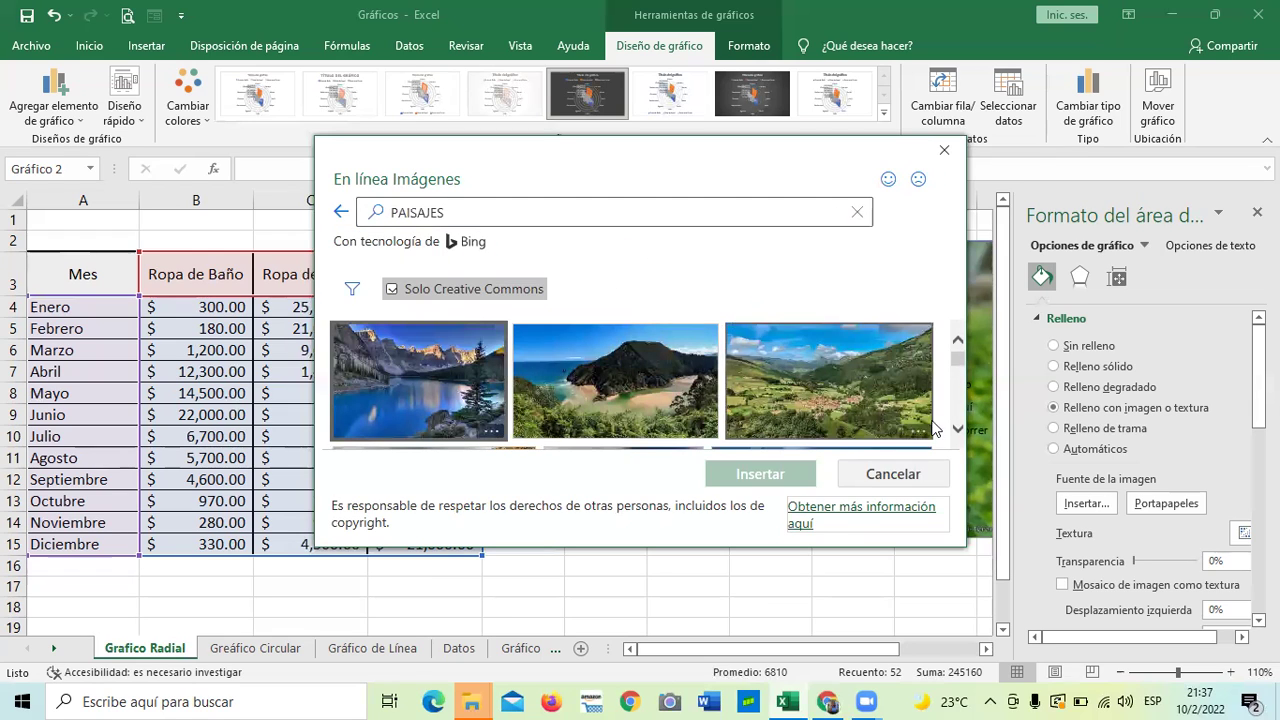
Insert the landscape picture of red autumn trees beside a lake from the results as the chart area's background.
{"action": "left_click", "coordinate": [958, 429]}
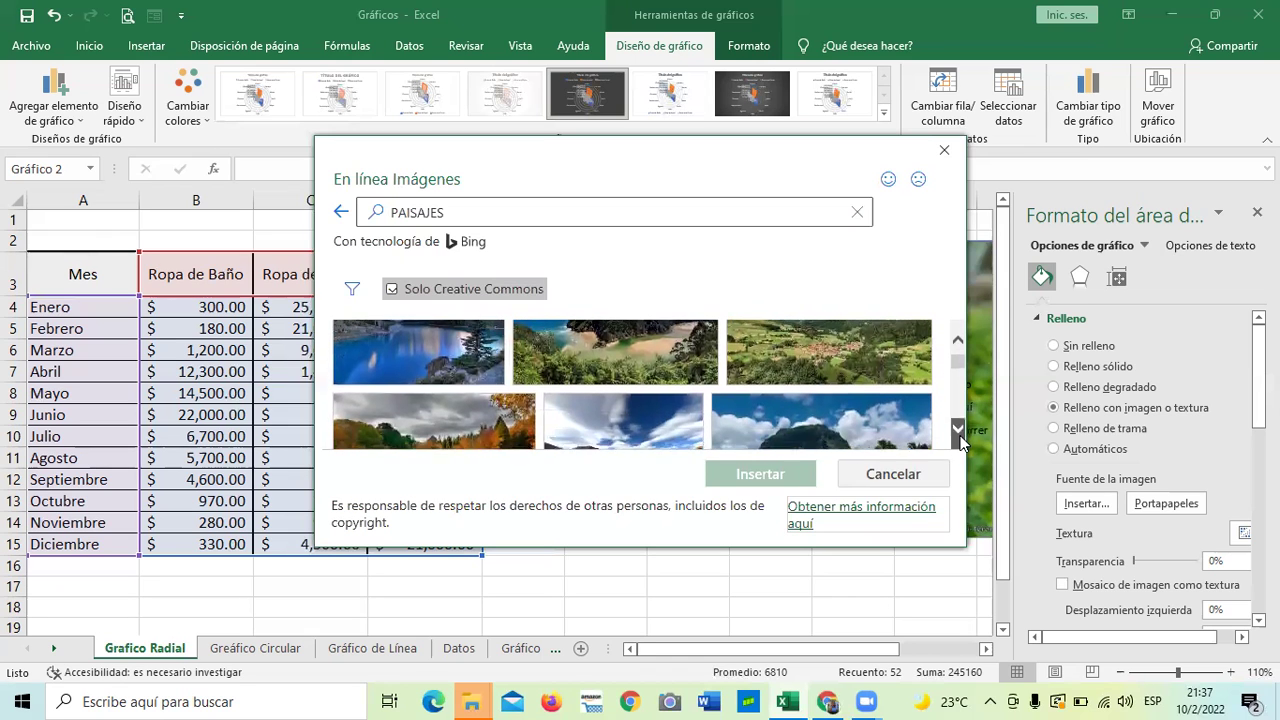
{"action": "left_click", "coordinate": [958, 429]}
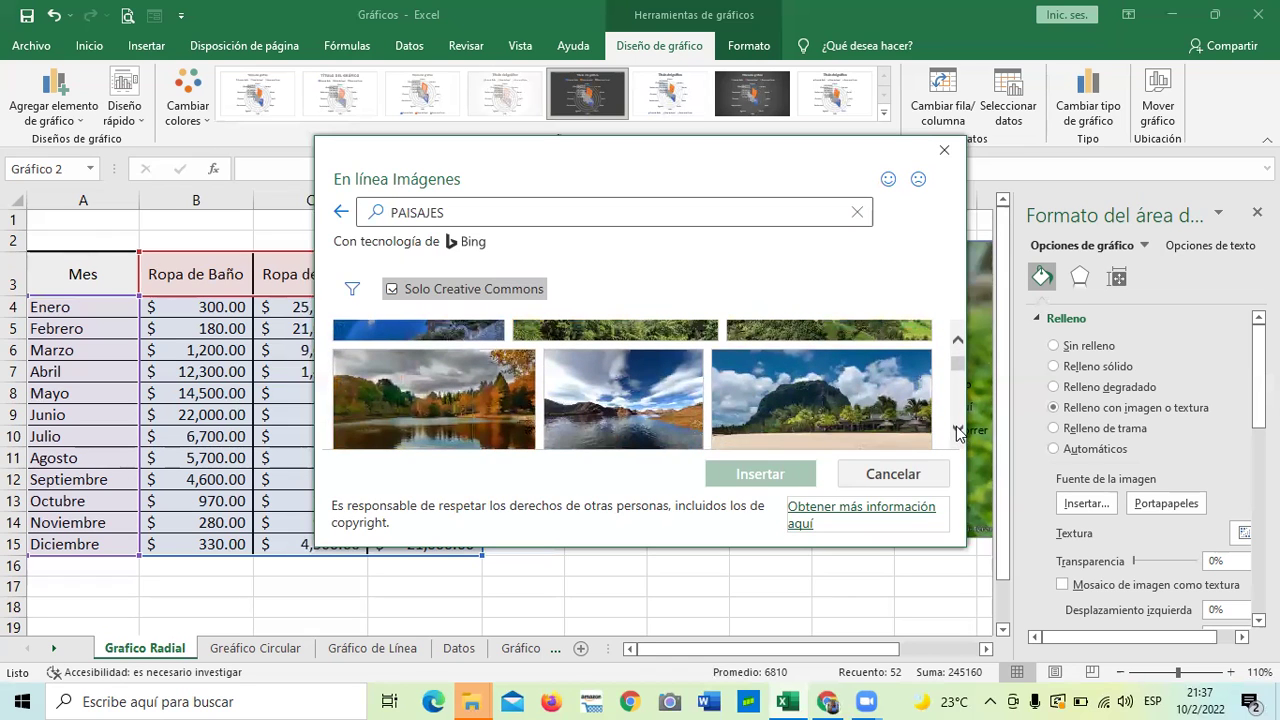
{"action": "left_click", "coordinate": [958, 429]}
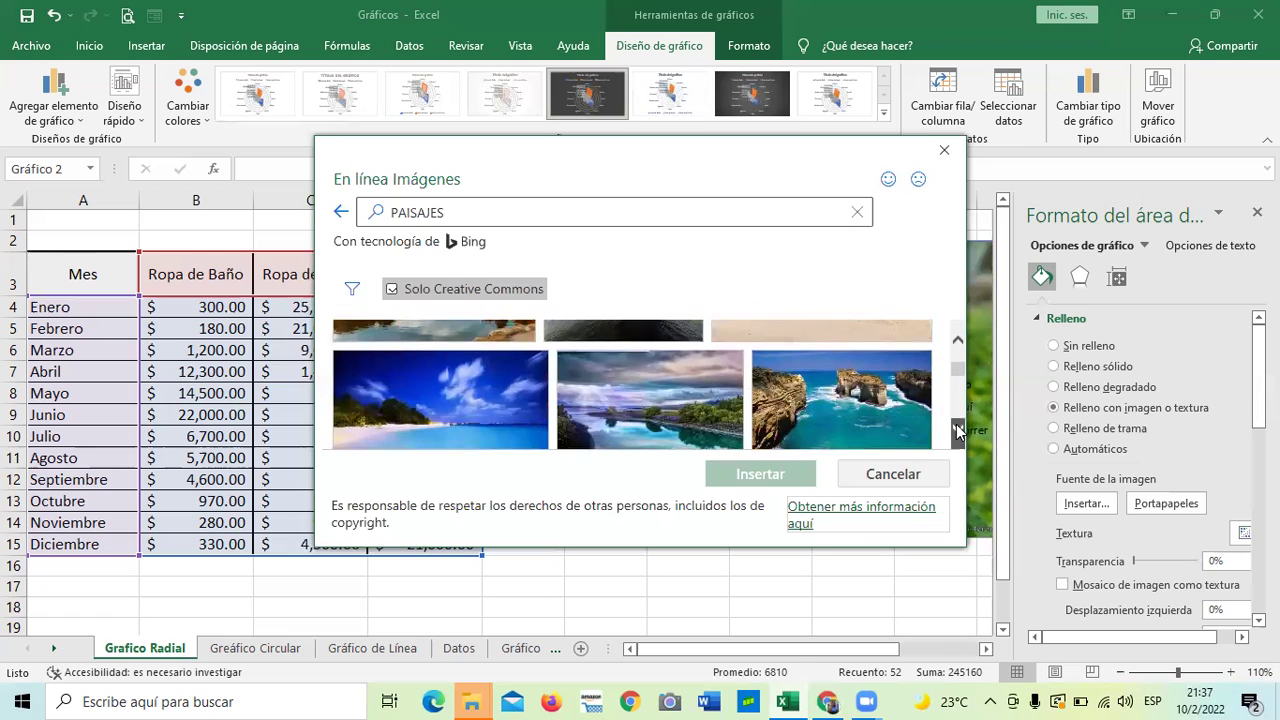
{"action": "left_click", "coordinate": [958, 429]}
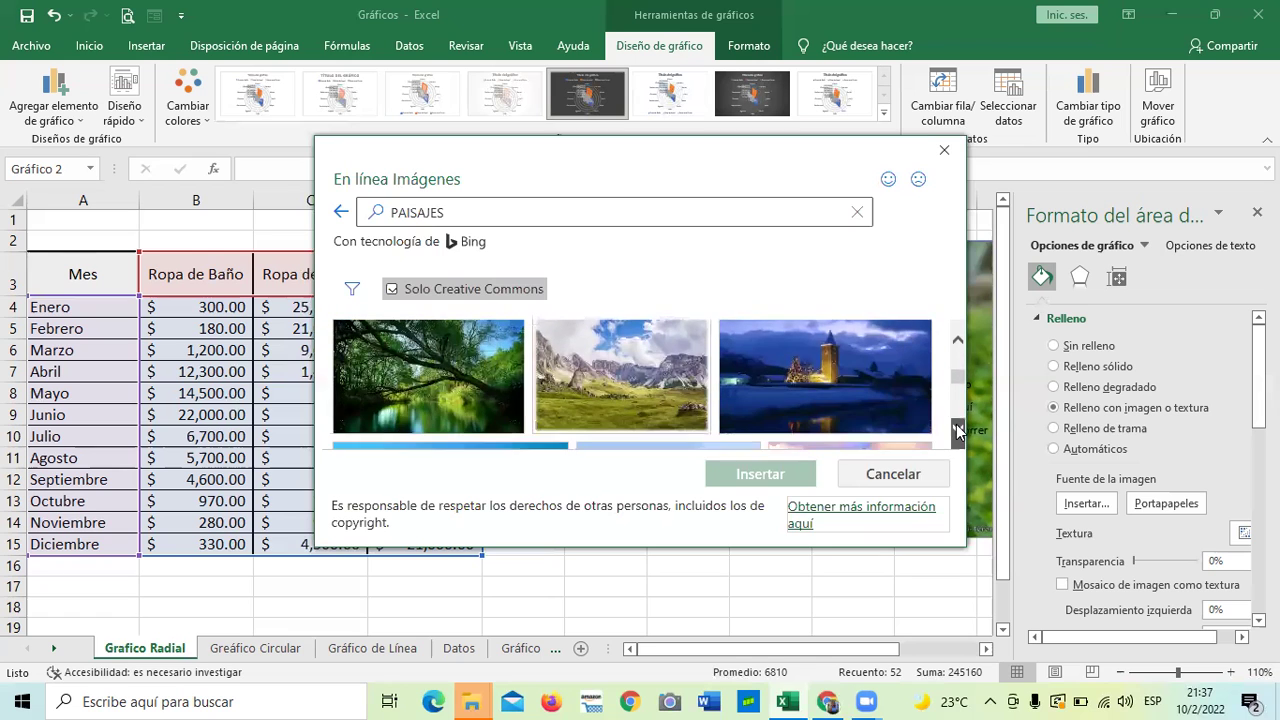
{"action": "left_click", "coordinate": [958, 429]}
{"action": "left_click", "coordinate": [958, 429]}
{"action": "left_click", "coordinate": [958, 429]}
{"action": "left_click", "coordinate": [958, 429]}
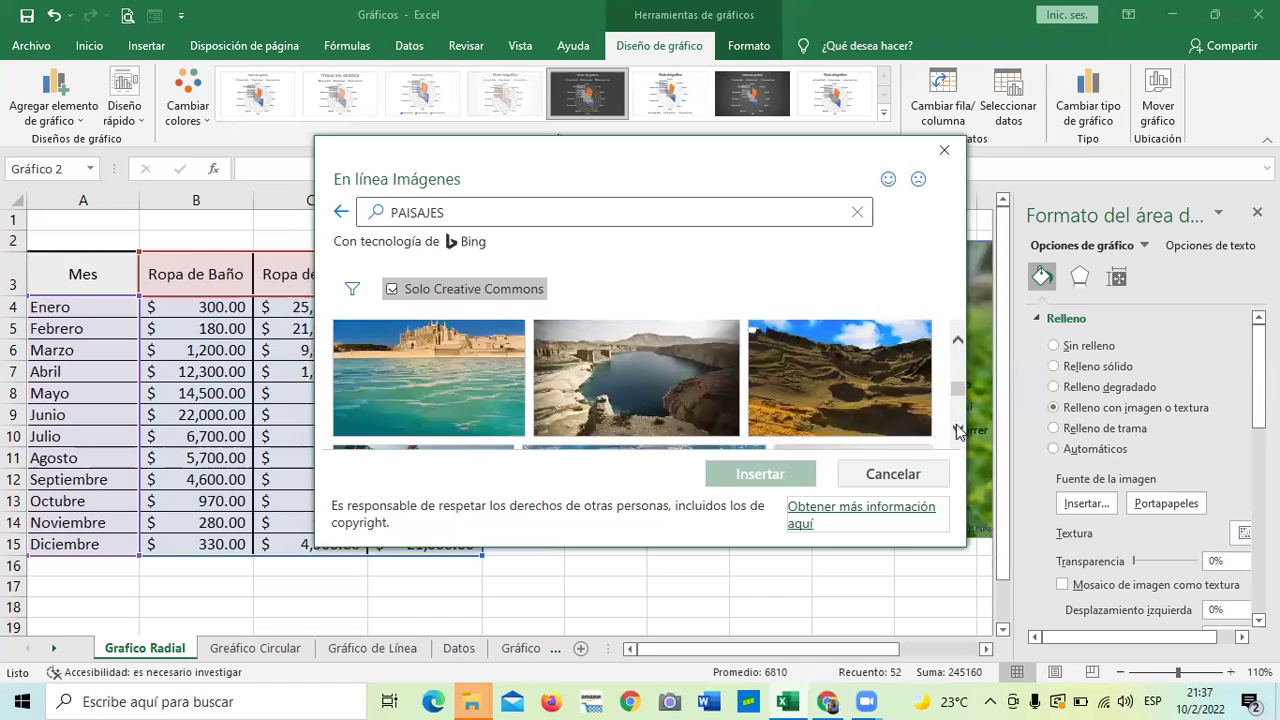
{"action": "left_click", "coordinate": [958, 429]}
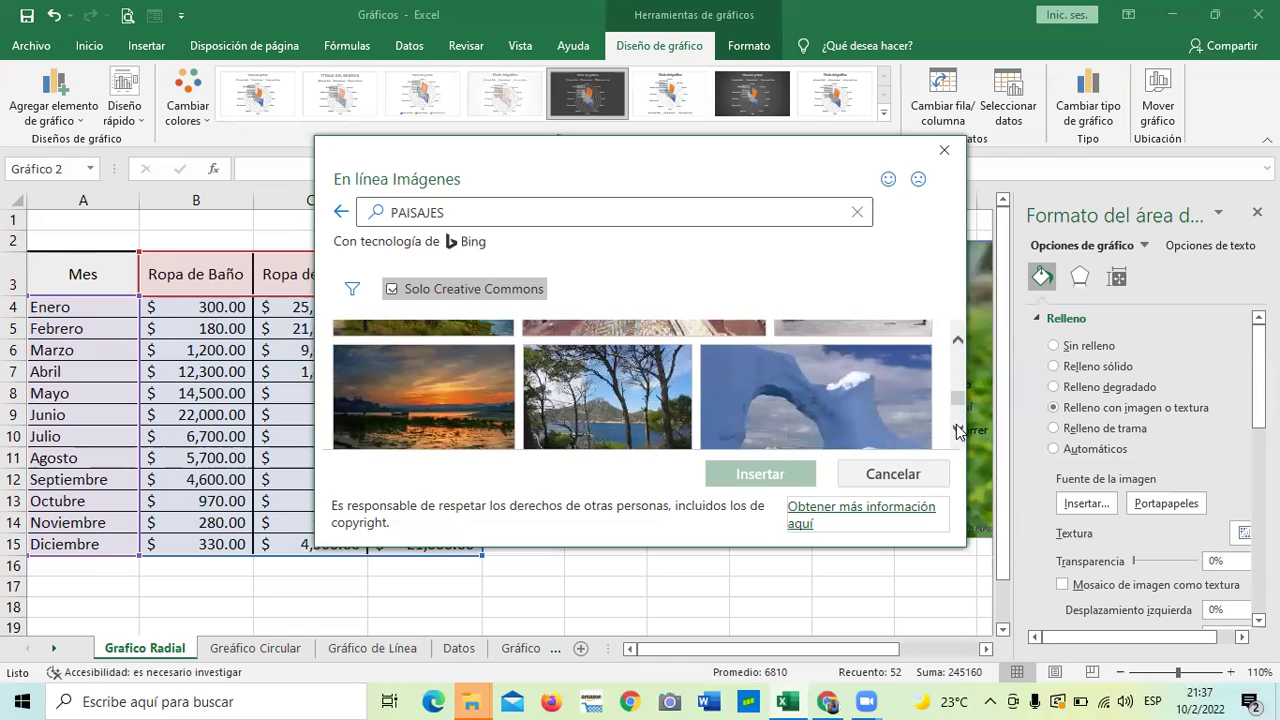
{"action": "left_click", "coordinate": [958, 341]}
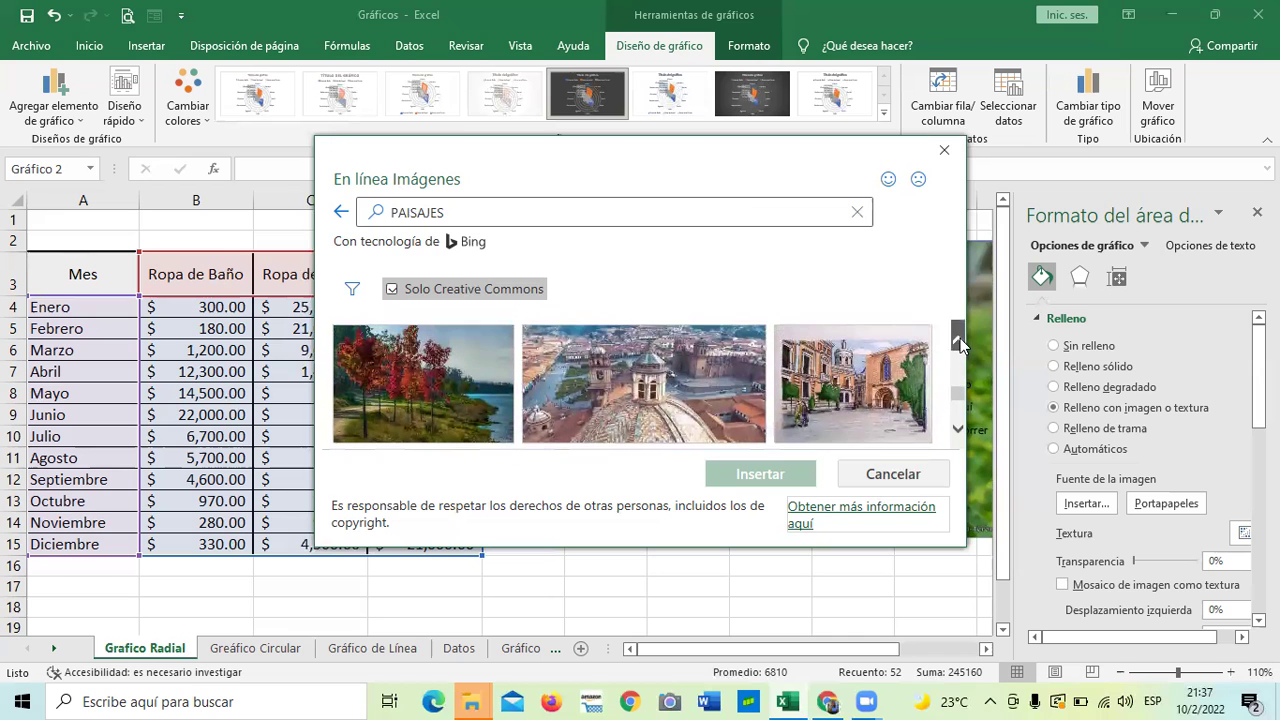
{"action": "left_click", "coordinate": [403, 385]}
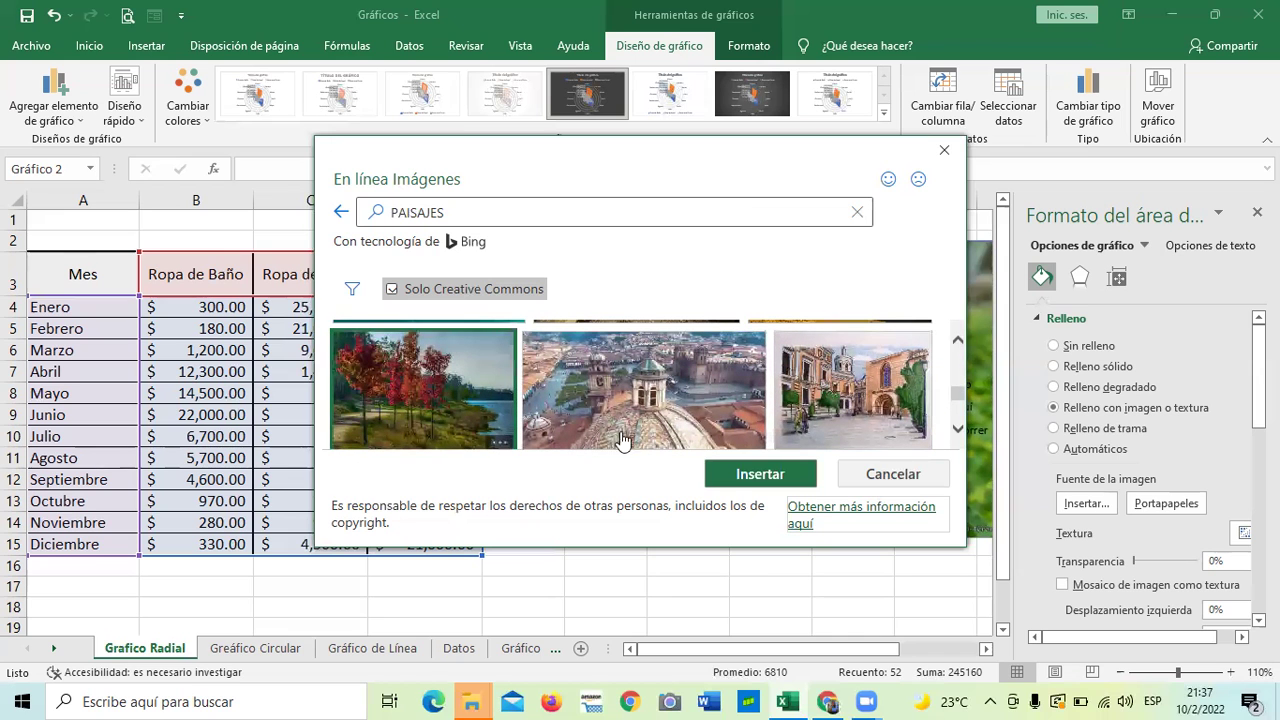
{"action": "left_click", "coordinate": [750, 473]}
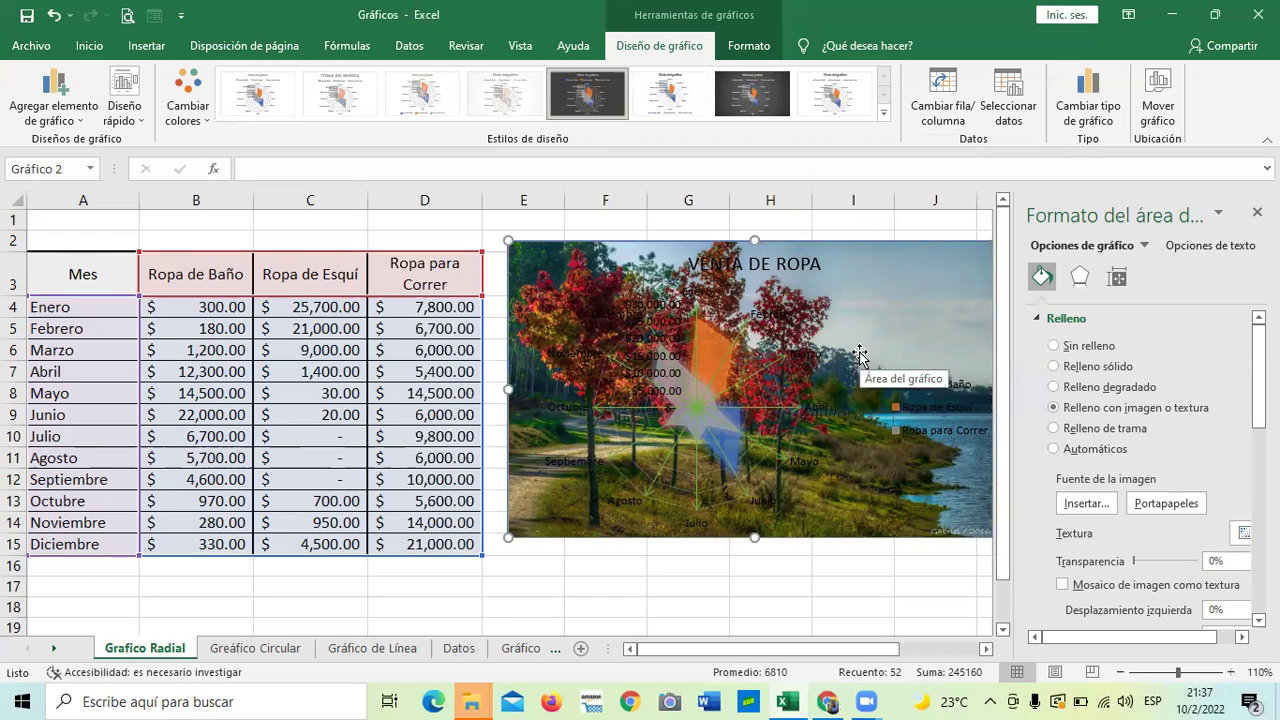
Set the transparency of the chart area's picture fill to 47%.
{"action": "left_click", "coordinate": [1241, 637]}
{"action": "left_click", "coordinate": [1241, 637]}
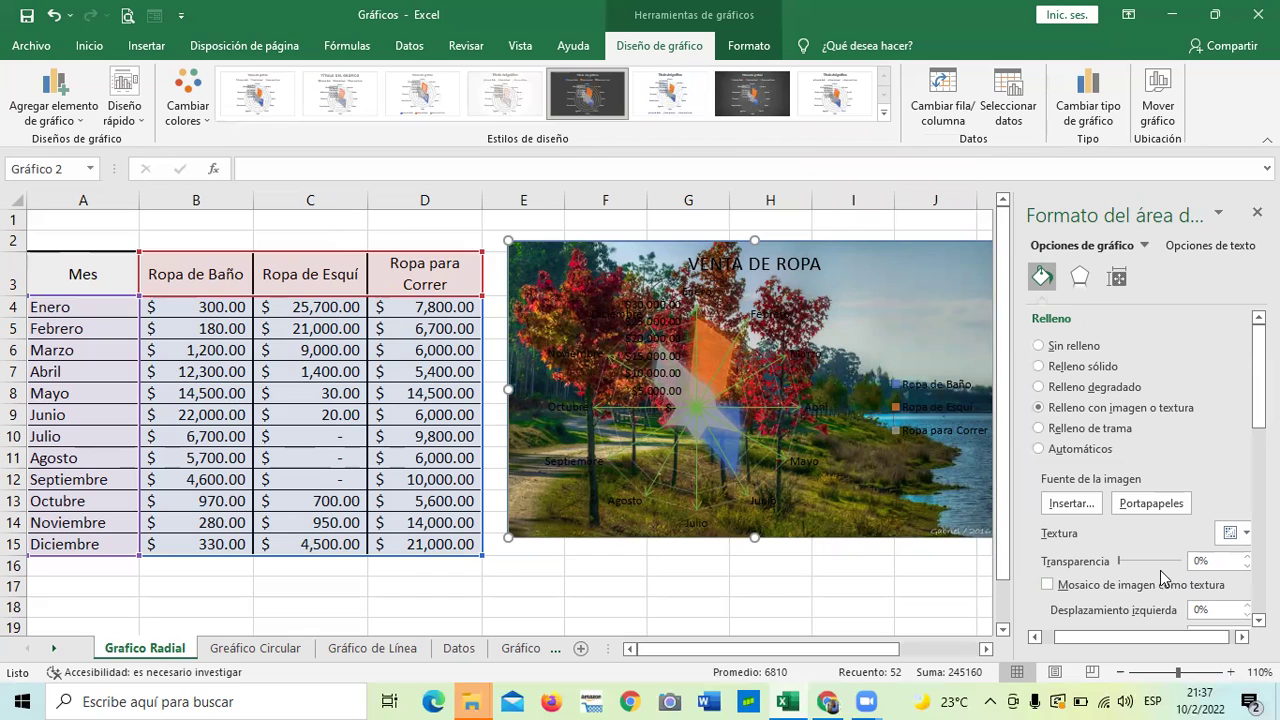
{"action": "left_click", "coordinate": [1241, 637]}
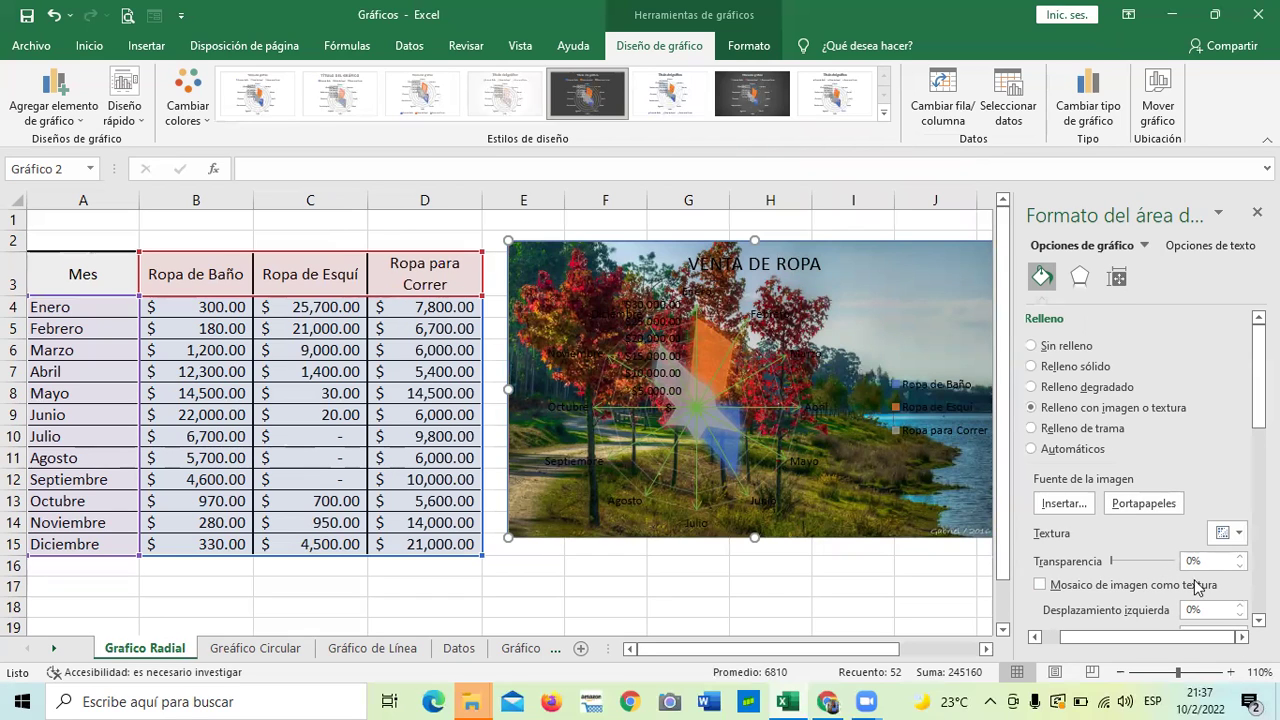
{"action": "left_click", "coordinate": [1241, 557]}
{"action": "left_click", "coordinate": [1241, 557]}
{"action": "left_click", "coordinate": [1241, 557]}
{"action": "left_click", "coordinate": [1241, 557]}
{"action": "left_click", "coordinate": [1241, 557]}
{"action": "left_click", "coordinate": [1241, 557]}
{"action": "left_click", "coordinate": [1241, 557]}
{"action": "left_click", "coordinate": [1241, 557]}
{"action": "left_click", "coordinate": [1241, 557]}
{"action": "left_click", "coordinate": [1241, 557]}
{"action": "left_click", "coordinate": [1241, 557]}
{"action": "left_click", "coordinate": [1241, 557]}
{"action": "left_click", "coordinate": [1241, 557]}
{"action": "left_click", "coordinate": [1241, 557]}
{"action": "left_click", "coordinate": [1241, 557]}
{"action": "left_click", "coordinate": [1241, 557]}
{"action": "left_click", "coordinate": [1241, 557]}
{"action": "left_click", "coordinate": [1241, 557]}
{"action": "left_click", "coordinate": [1241, 557]}
{"action": "left_click", "coordinate": [1241, 557]}
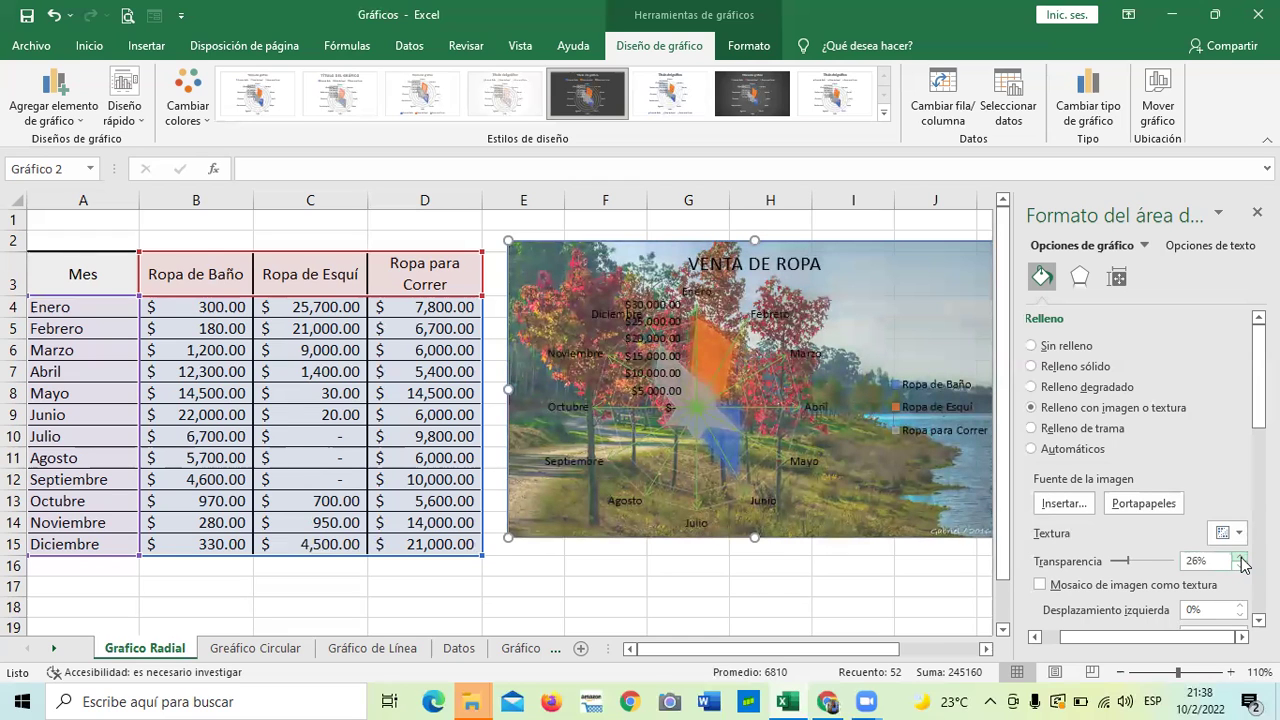
{"action": "left_click", "coordinate": [1241, 557]}
{"action": "left_click", "coordinate": [1241, 557]}
{"action": "left_click", "coordinate": [1241, 557]}
{"action": "left_click", "coordinate": [1241, 557]}
{"action": "left_click", "coordinate": [1241, 557]}
{"action": "left_click", "coordinate": [1241, 557]}
{"action": "left_click", "coordinate": [1241, 557]}
{"action": "left_click", "coordinate": [1241, 557]}
{"action": "left_click", "coordinate": [1241, 557]}
{"action": "left_click", "coordinate": [1241, 557]}
{"action": "left_click", "coordinate": [1241, 557]}
{"action": "left_click", "coordinate": [1241, 557]}
{"action": "left_click", "coordinate": [1241, 557]}
{"action": "left_click", "coordinate": [1241, 557]}
{"action": "left_click", "coordinate": [1241, 557]}
{"action": "left_click", "coordinate": [1241, 557]}
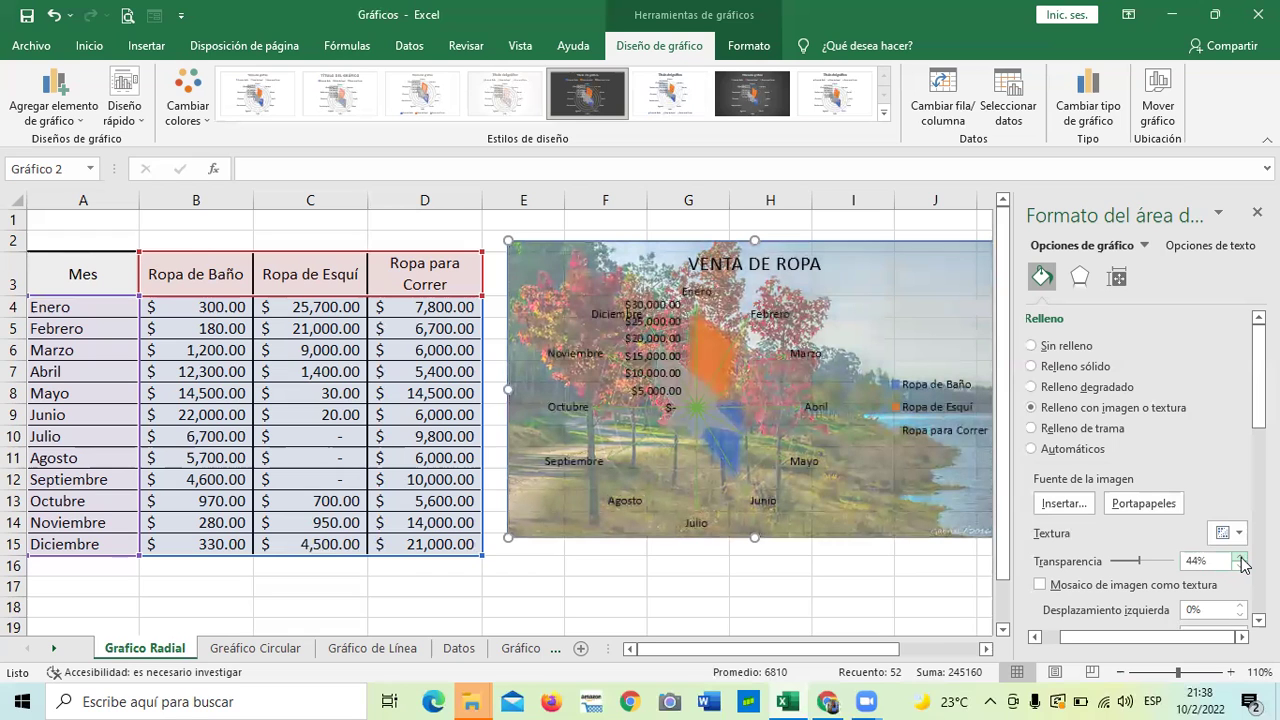
{"action": "left_click", "coordinate": [1241, 557]}
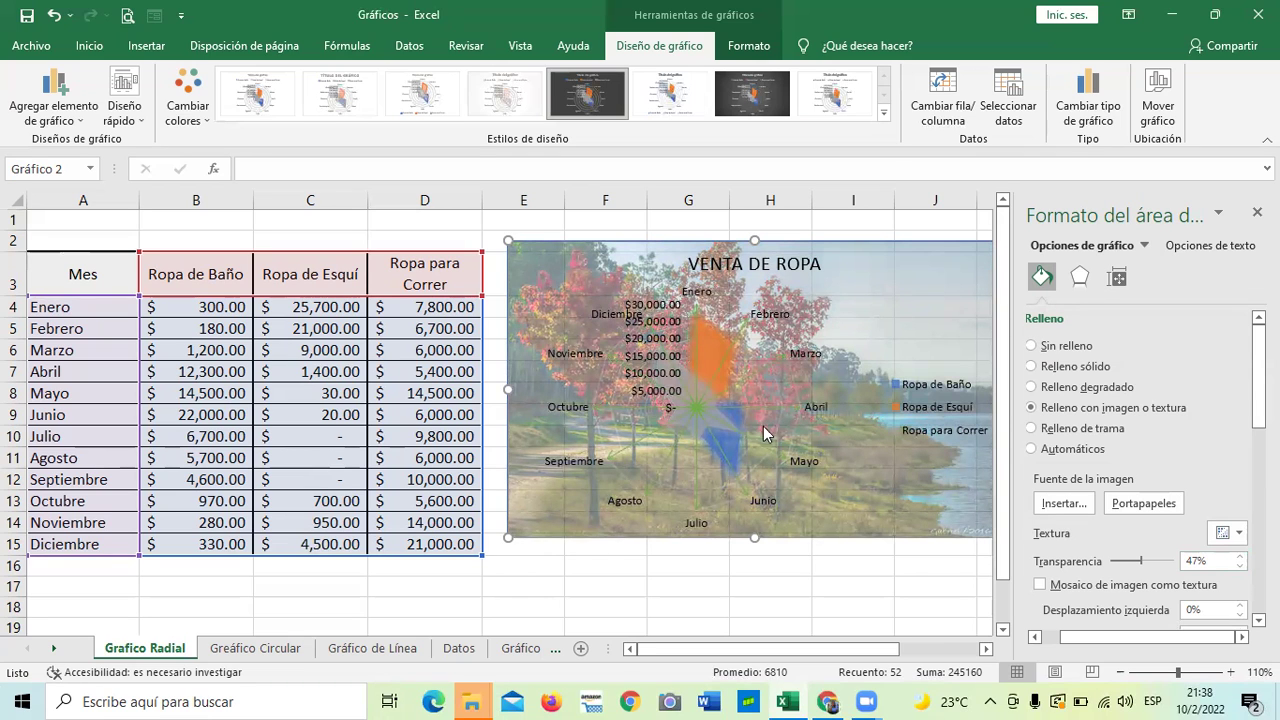
Set the line color of the Ropa de Esquí series to standard red.
{"action": "left_click", "coordinate": [722, 435]}
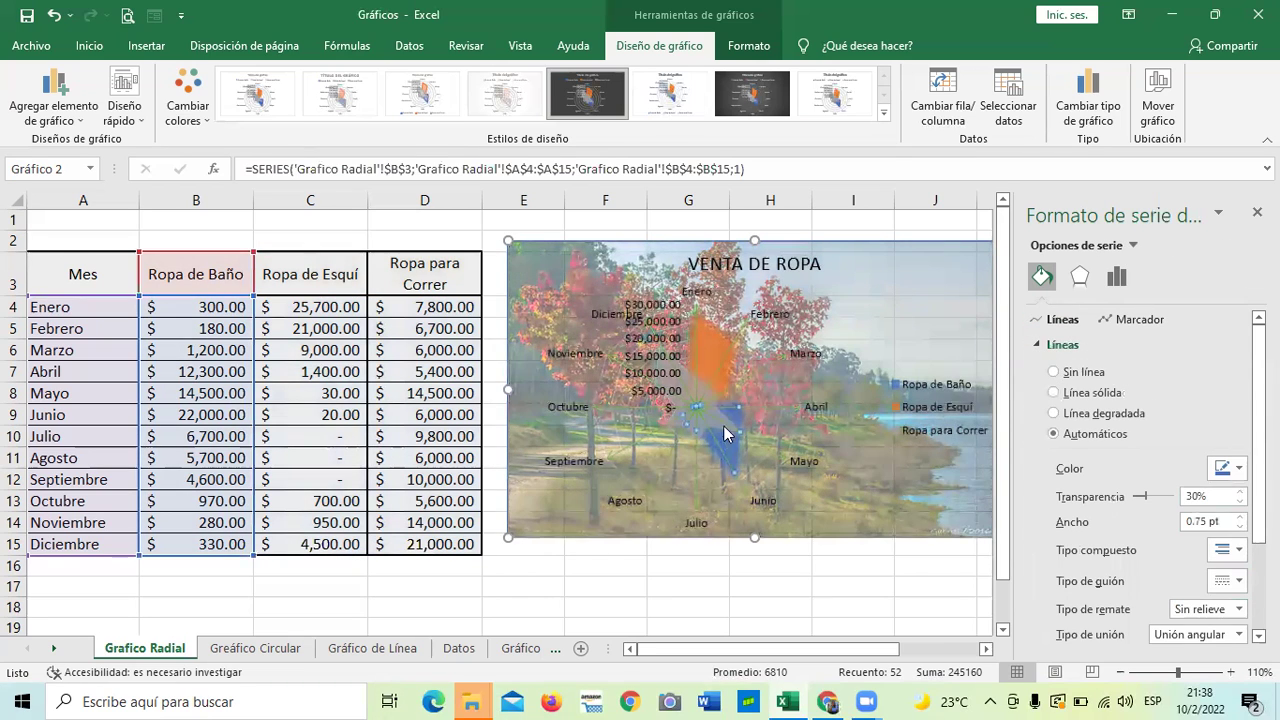
{"action": "left_click", "coordinate": [697, 356]}
{"action": "left_click", "coordinate": [679, 381]}
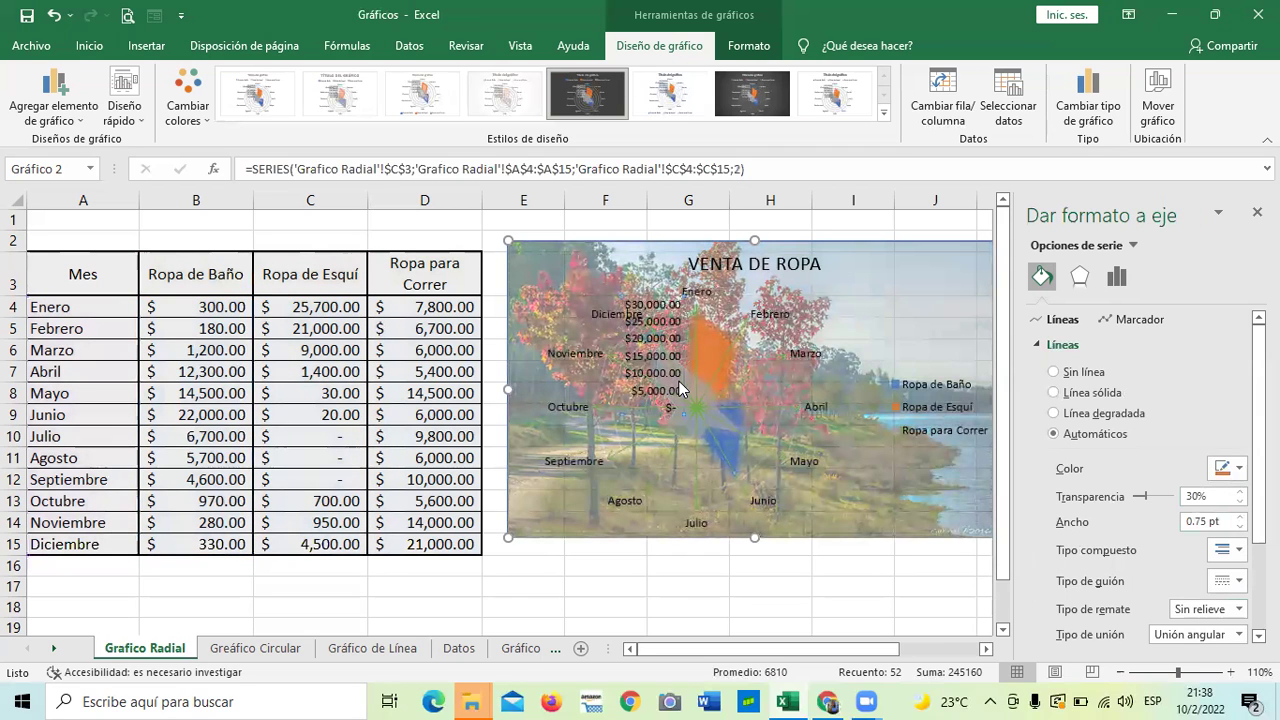
{"action": "left_click", "coordinate": [716, 343]}
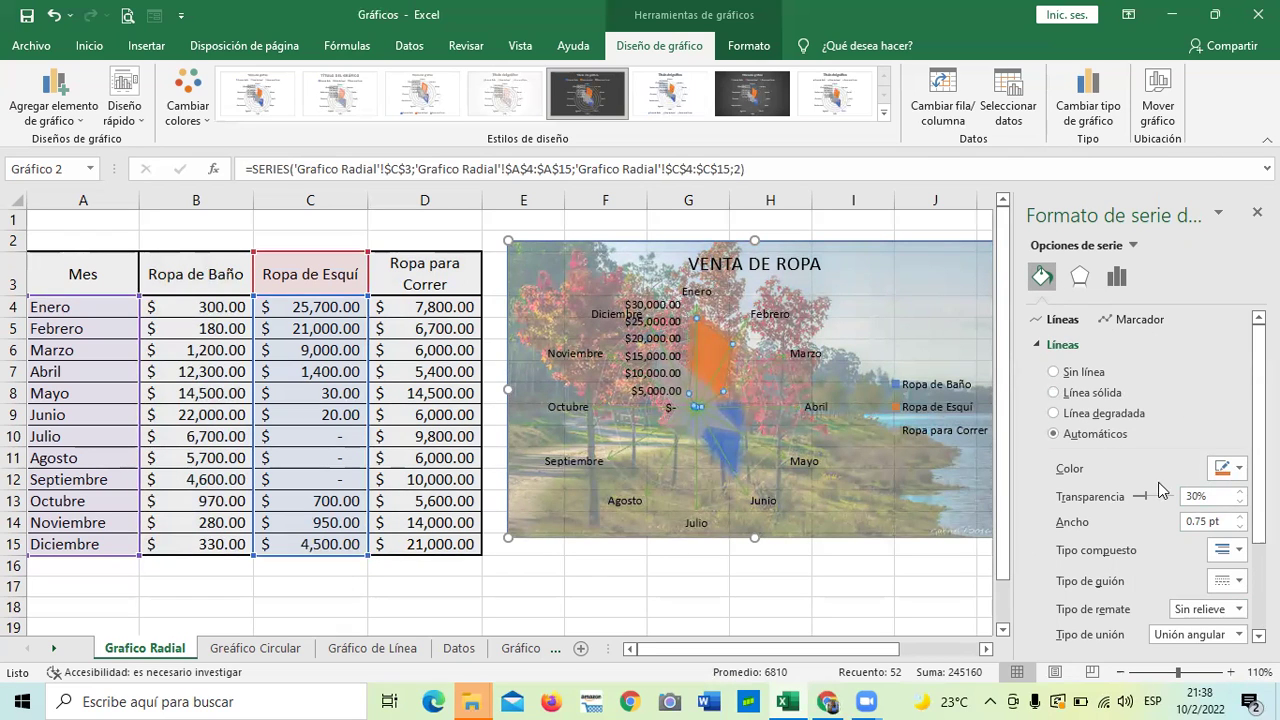
{"action": "scroll", "coordinate": [1155, 479], "scroll_direction": "down", "scroll_amount": 3}
{"action": "scroll", "coordinate": [1155, 479], "scroll_direction": "up", "scroll_amount": 4}
{"action": "left_click", "coordinate": [1240, 469]}
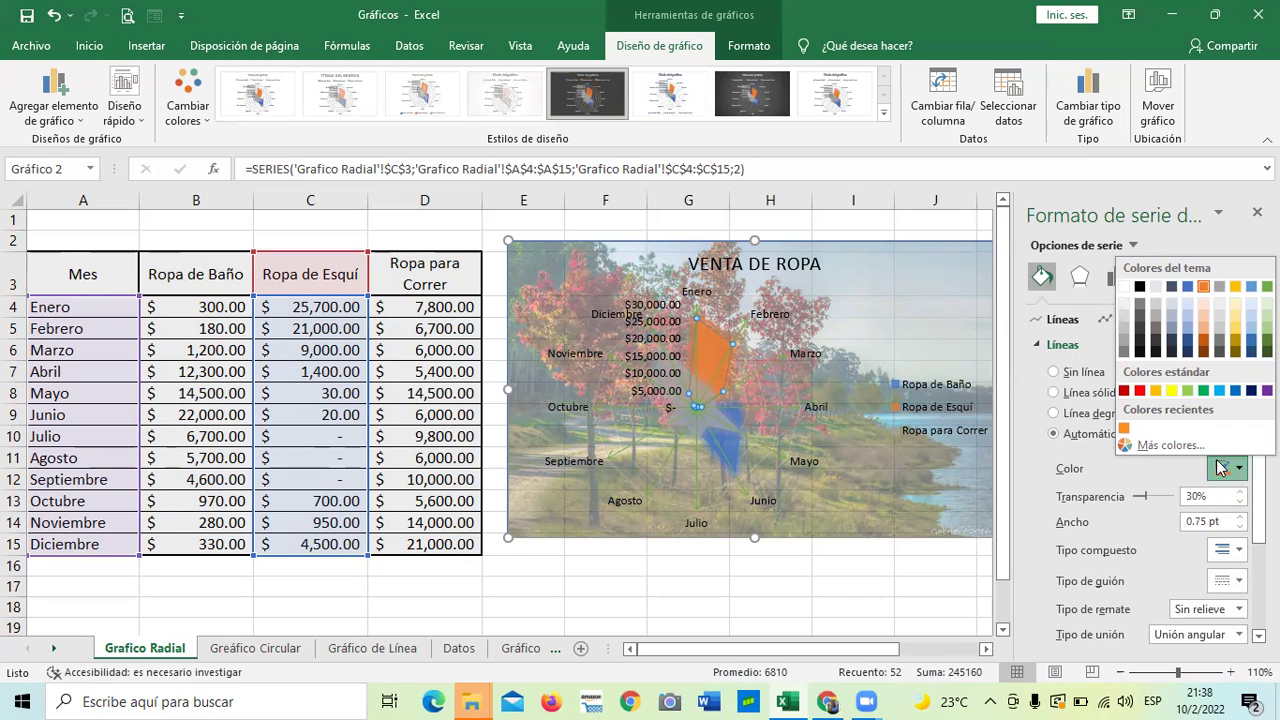
{"action": "left_click", "coordinate": [1140, 391]}
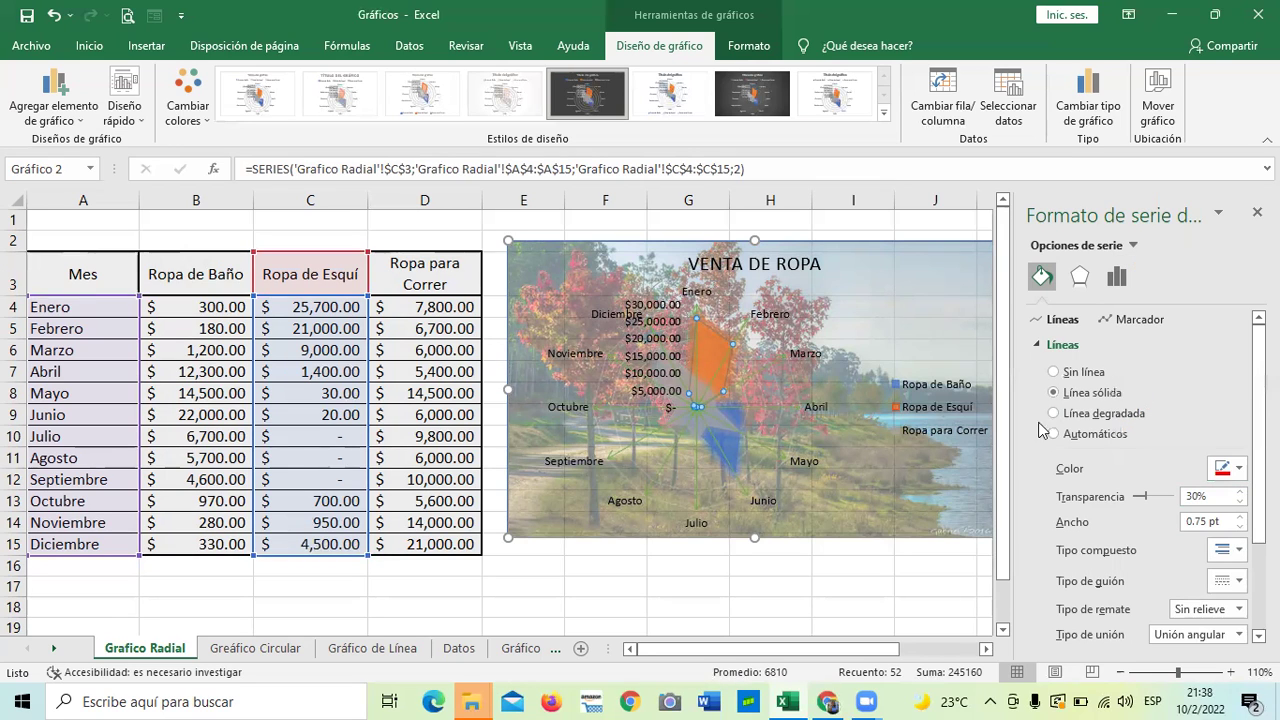
{"action": "left_click", "coordinate": [903, 500]}
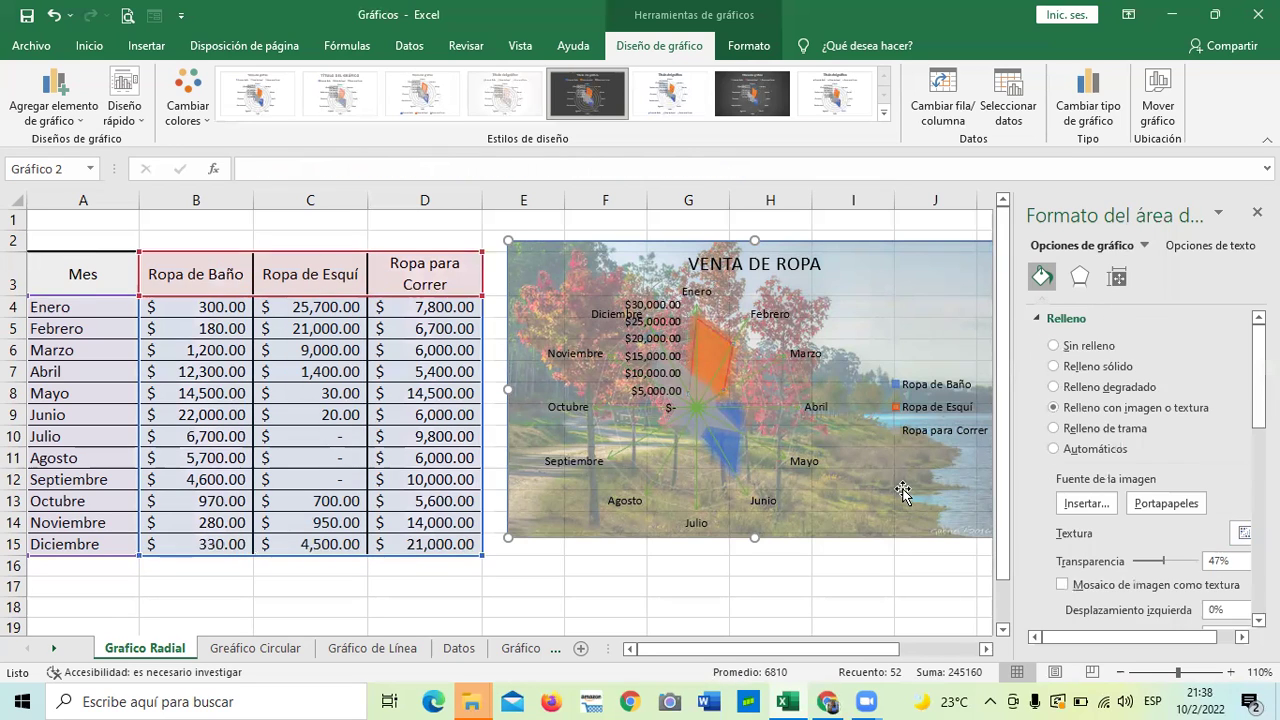
Apply a solid fill behind the labels of the chart's radial value axis.
{"action": "left_click", "coordinate": [701, 340]}
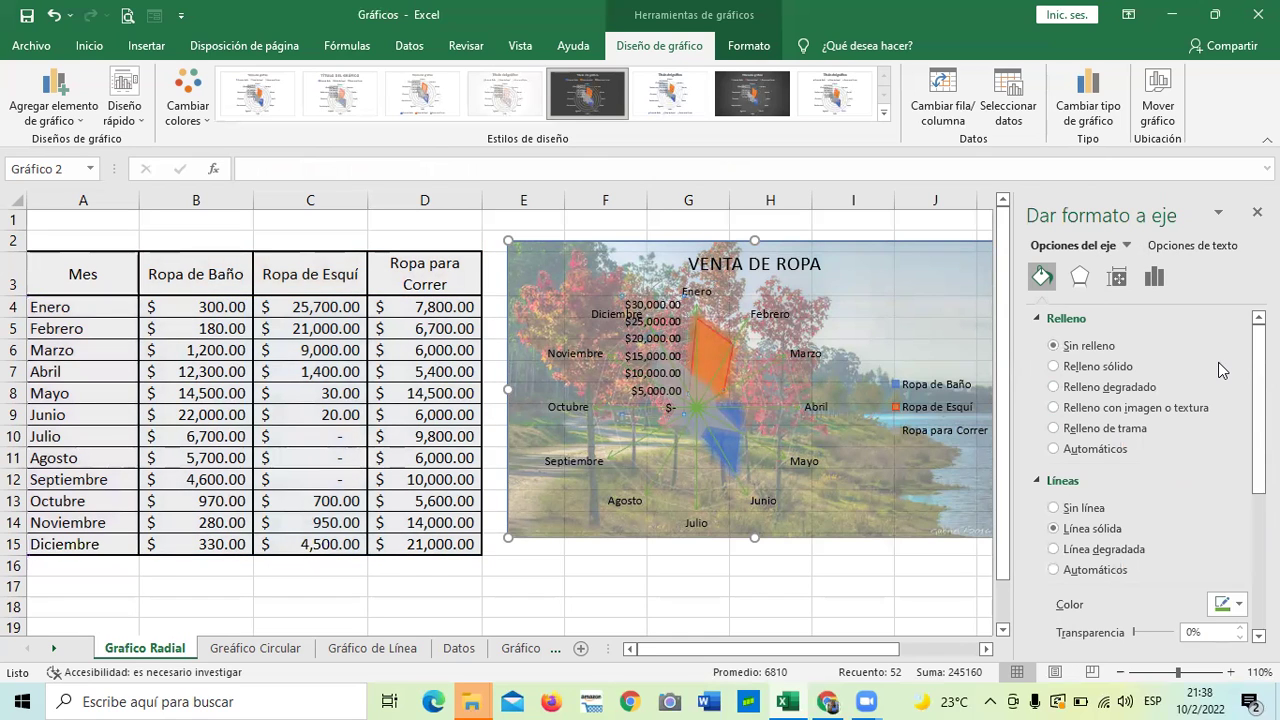
{"action": "left_click", "coordinate": [1077, 277]}
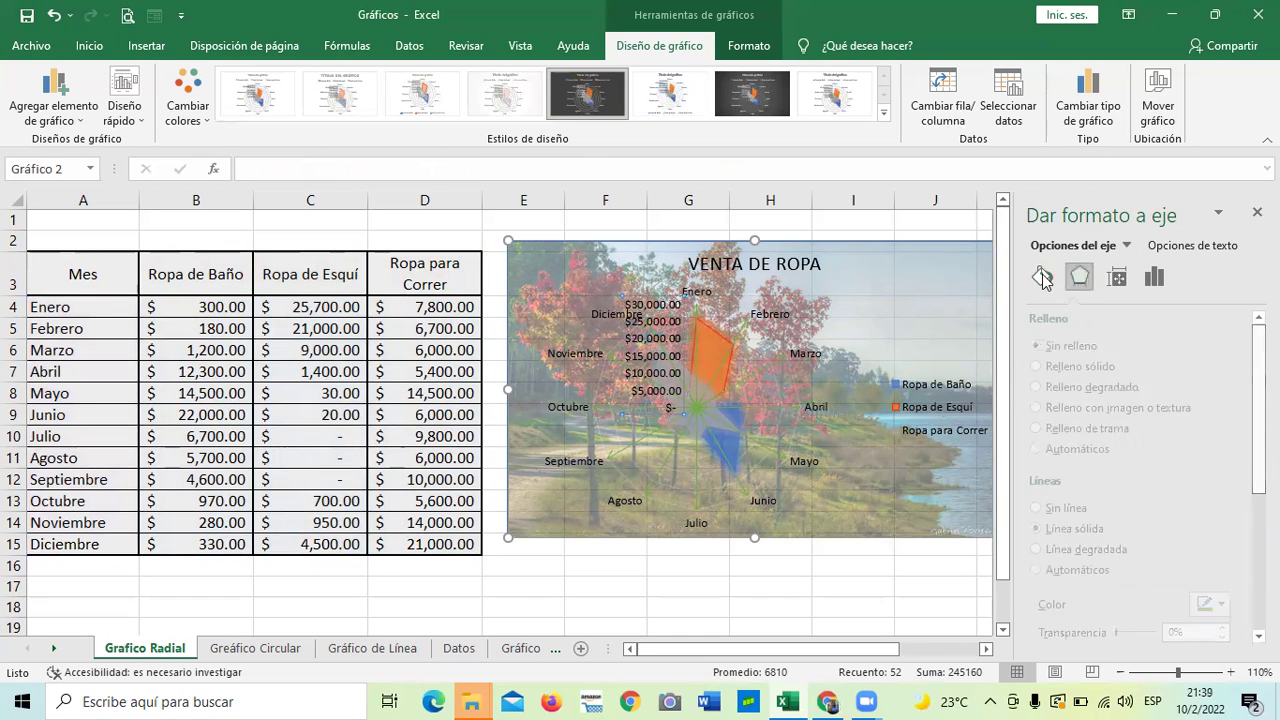
{"action": "left_click", "coordinate": [1042, 279]}
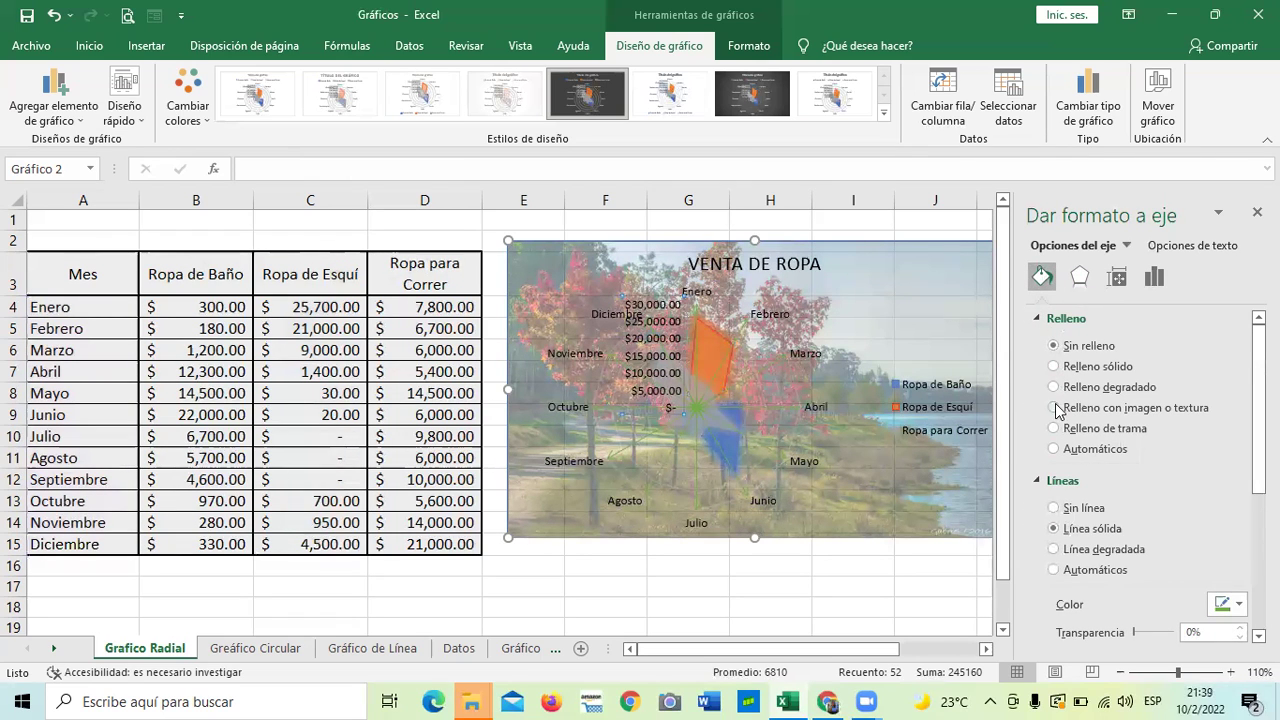
{"action": "left_click", "coordinate": [1055, 366]}
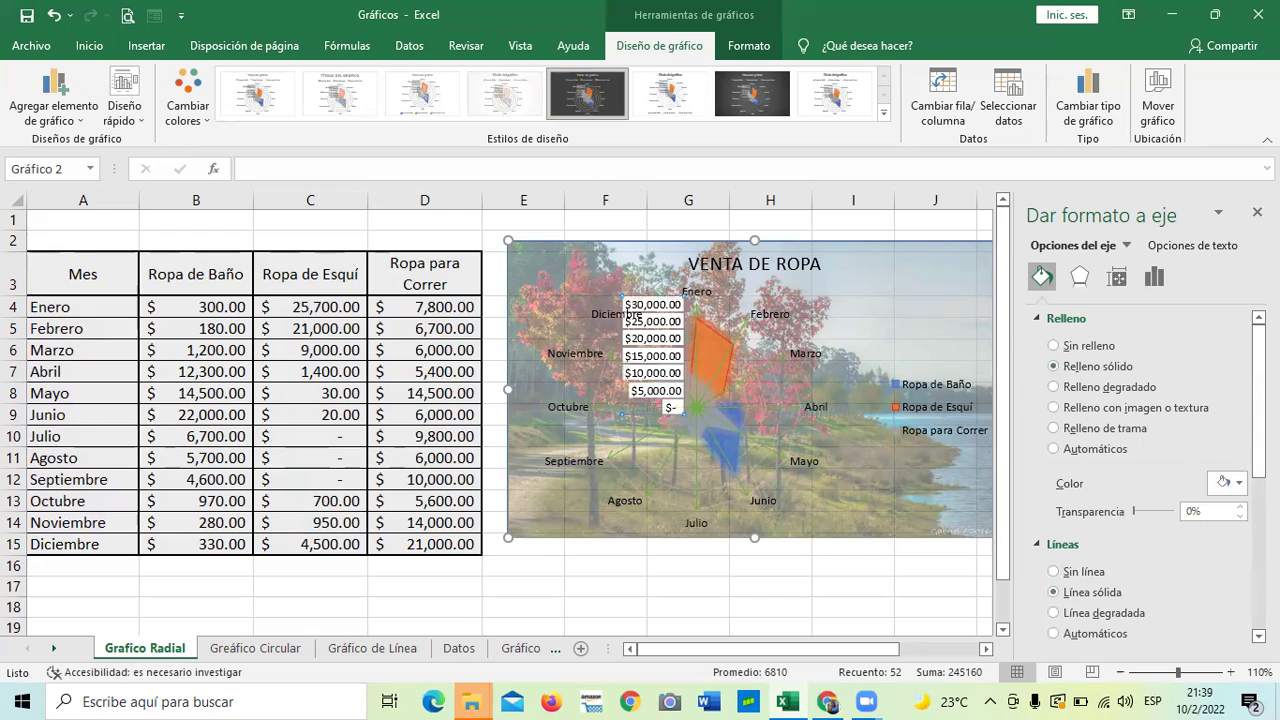
Try a standard red fill behind the radial value axis labels, and undo it.
{"action": "left_click", "coordinate": [1238, 484]}
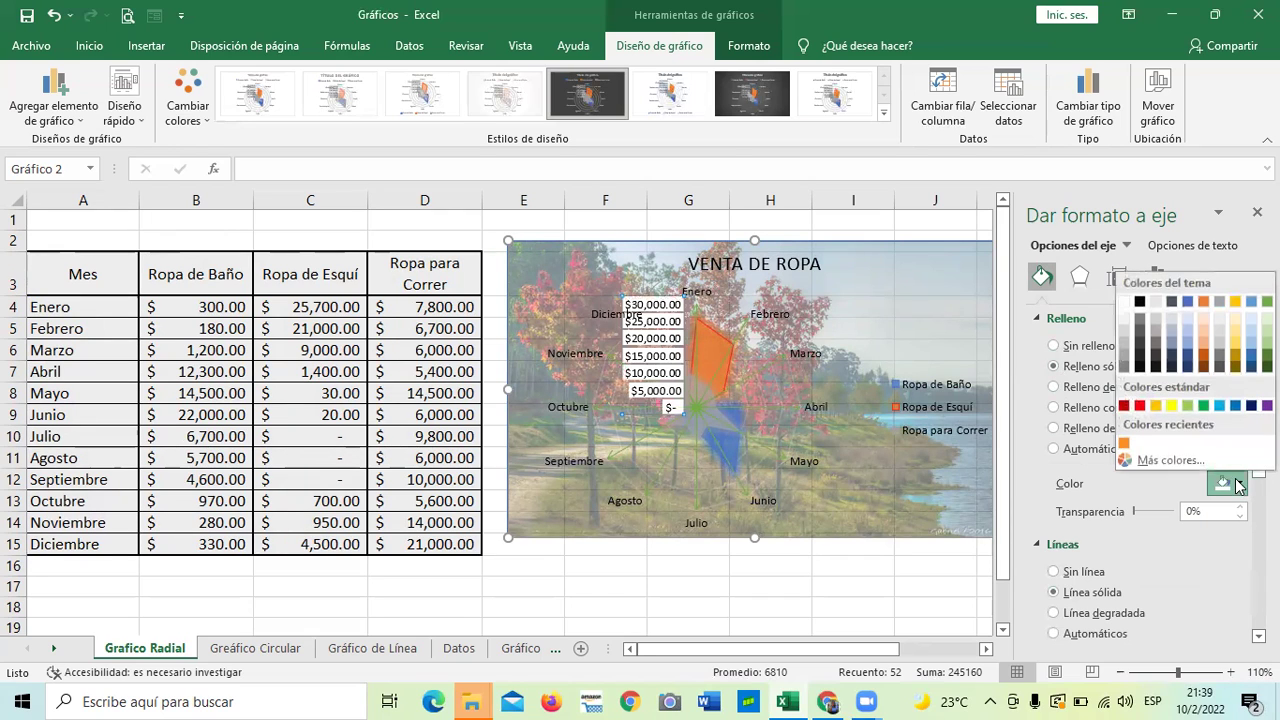
{"action": "left_click", "coordinate": [1140, 406]}
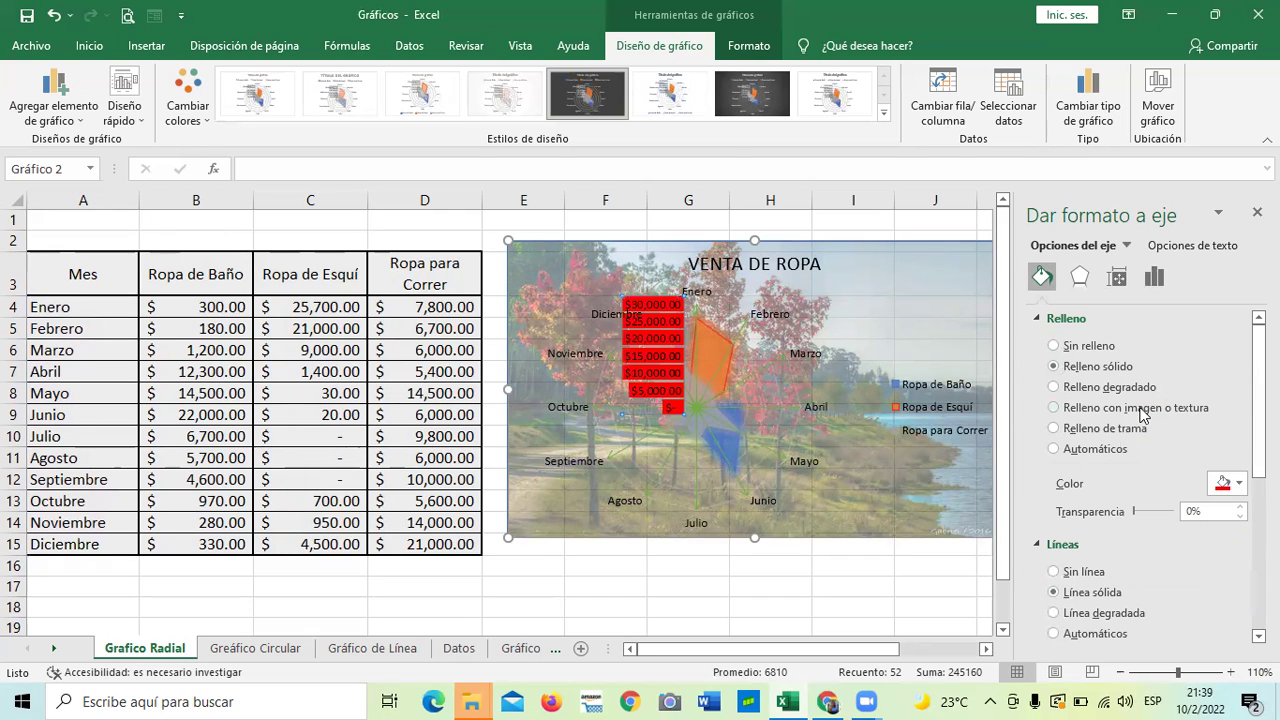
{"action": "left_click", "coordinate": [56, 20]}
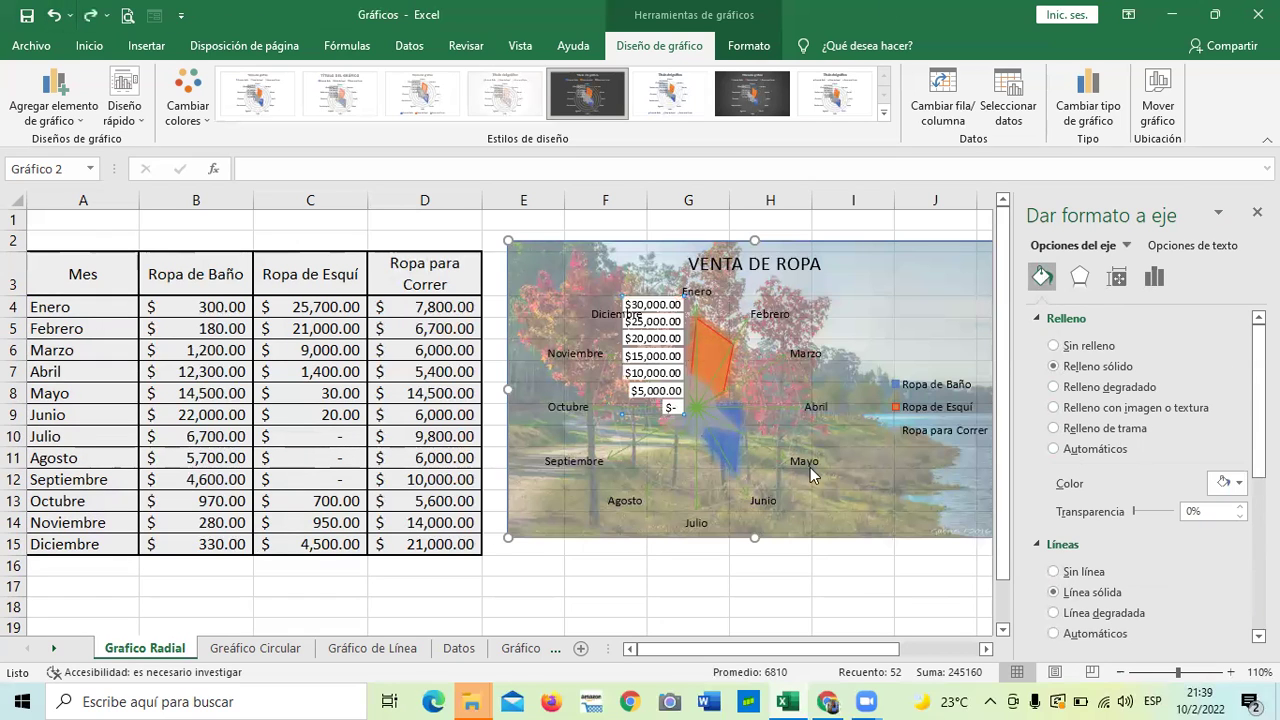
Examine the line, marker fill, marker border and effects options of the Ropa de Esquí series.
{"action": "left_click", "coordinate": [738, 370]}
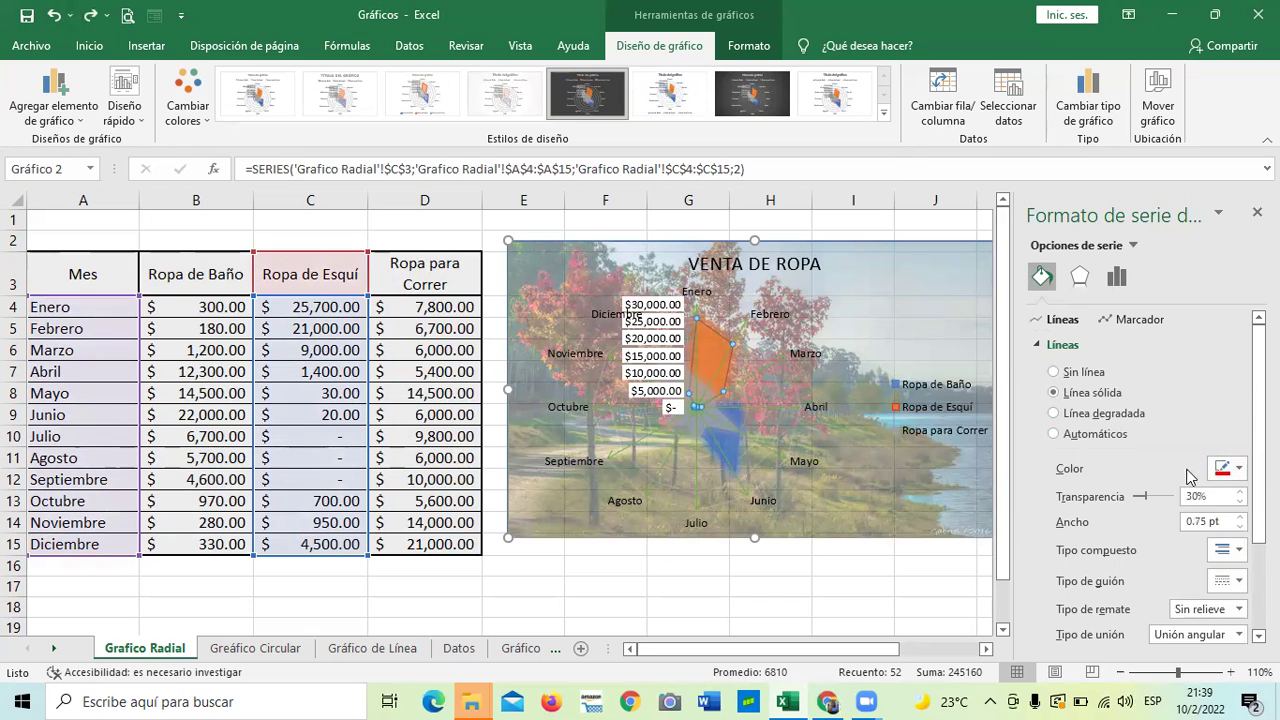
{"action": "scroll", "coordinate": [1180, 480], "scroll_direction": "down", "scroll_amount": 3}
{"action": "scroll", "coordinate": [1180, 484], "scroll_direction": "up", "scroll_amount": 3}
{"action": "left_click", "coordinate": [1038, 348]}
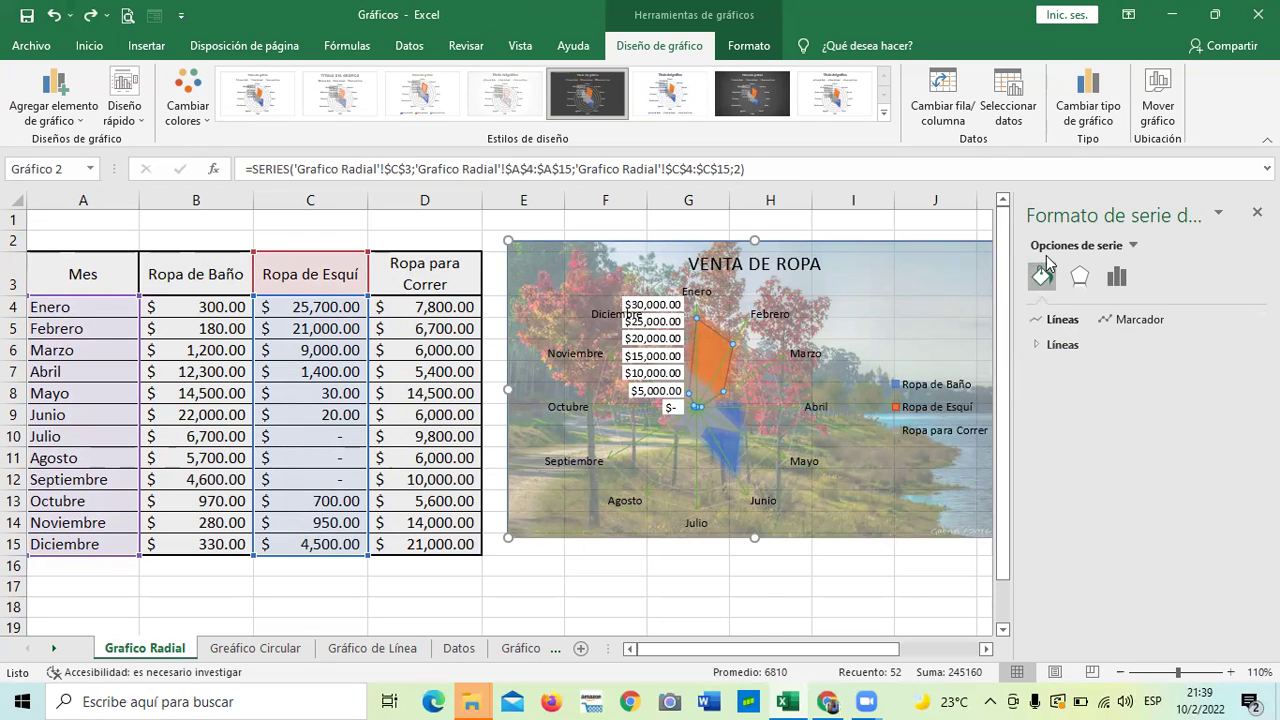
{"action": "left_click", "coordinate": [1131, 246]}
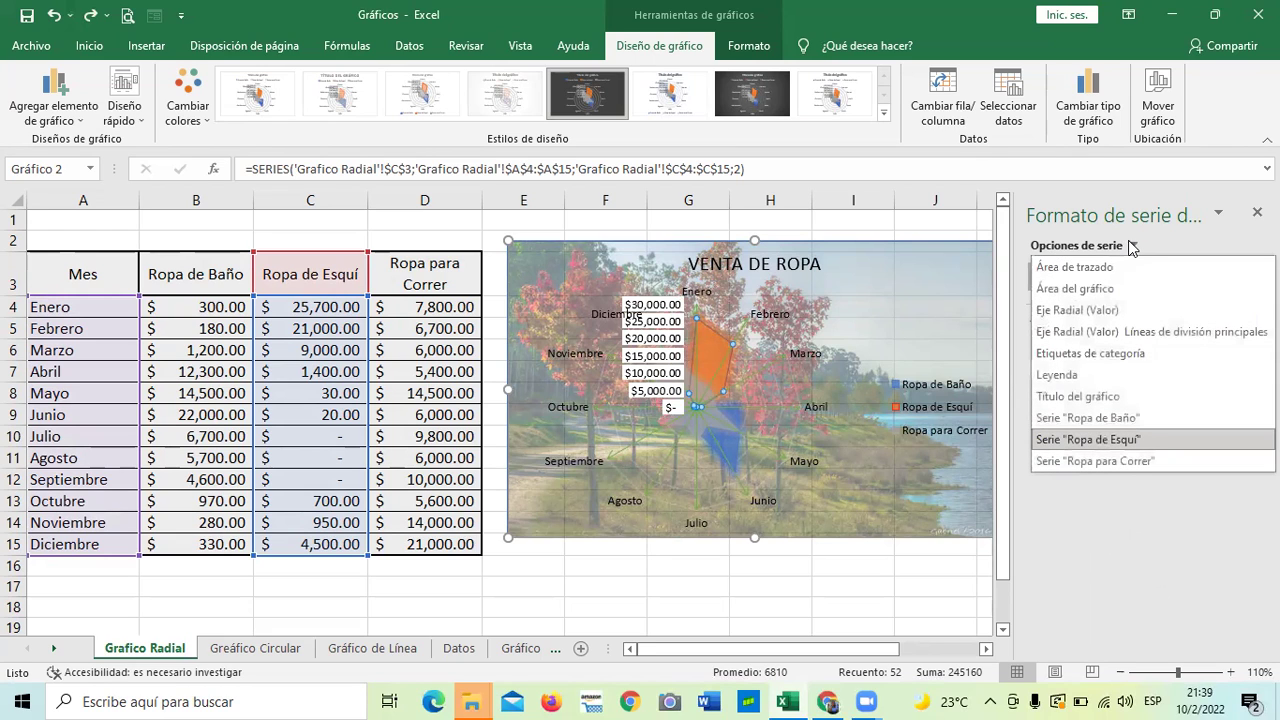
{"action": "left_click", "coordinate": [1172, 247]}
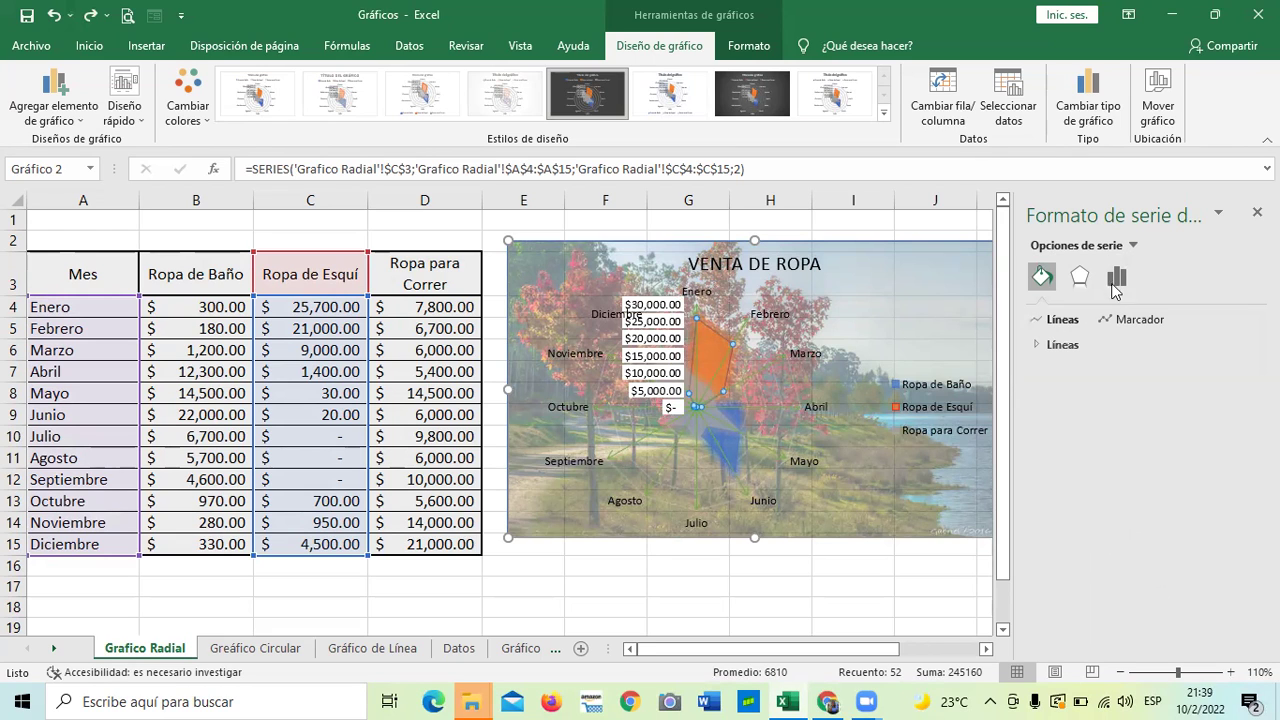
{"action": "left_click", "coordinate": [1112, 320]}
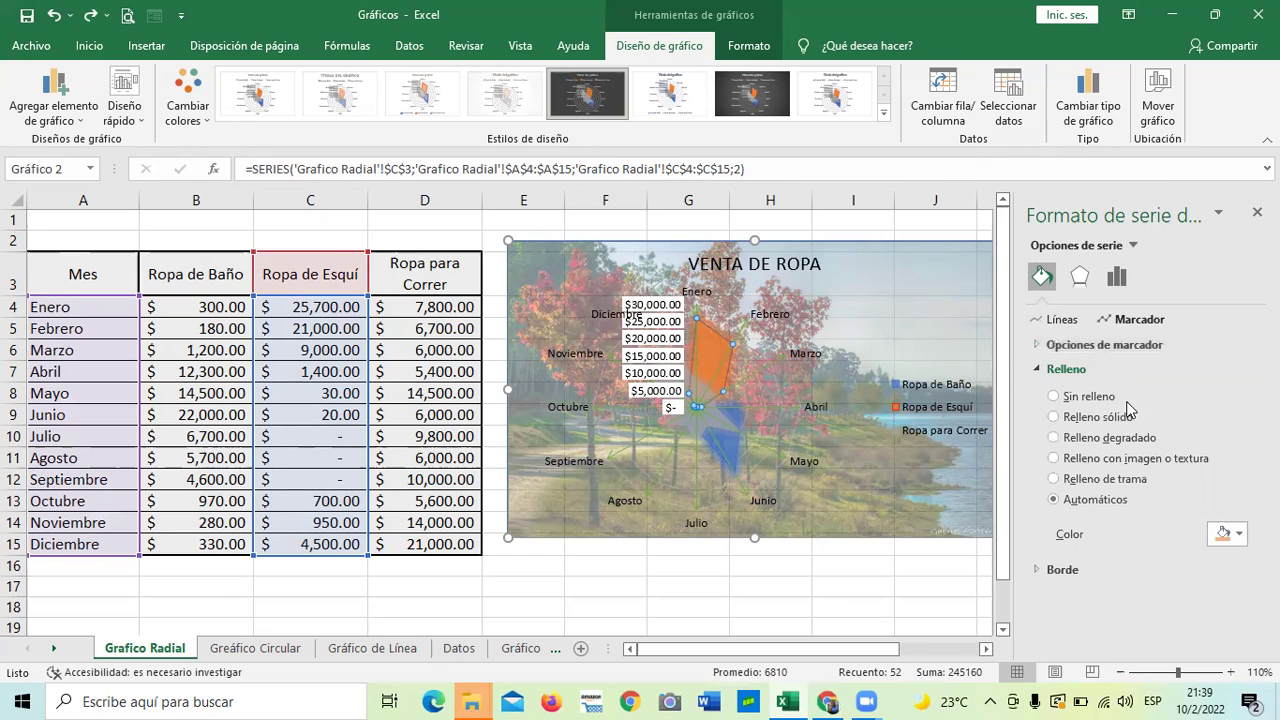
{"action": "left_click", "coordinate": [1062, 569]}
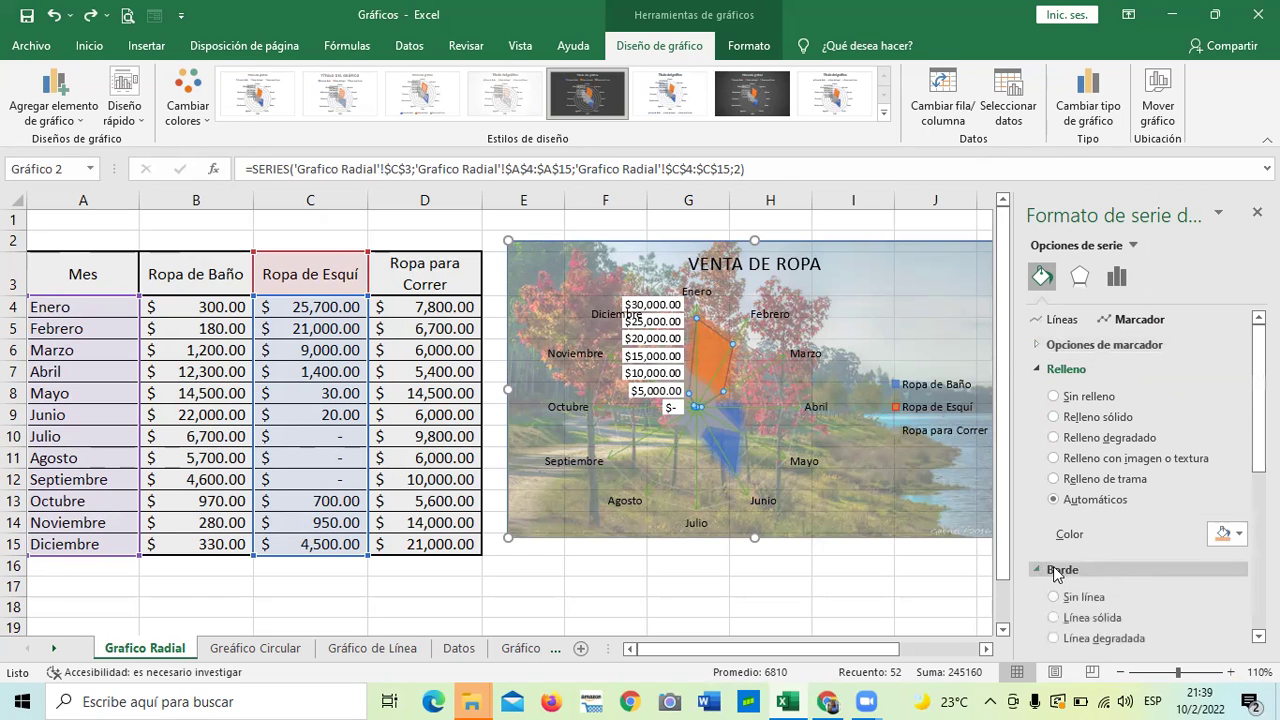
{"action": "scroll", "coordinate": [1065, 569], "scroll_direction": "down", "scroll_amount": 3}
{"action": "scroll", "coordinate": [1108, 557], "scroll_direction": "down", "scroll_amount": 3}
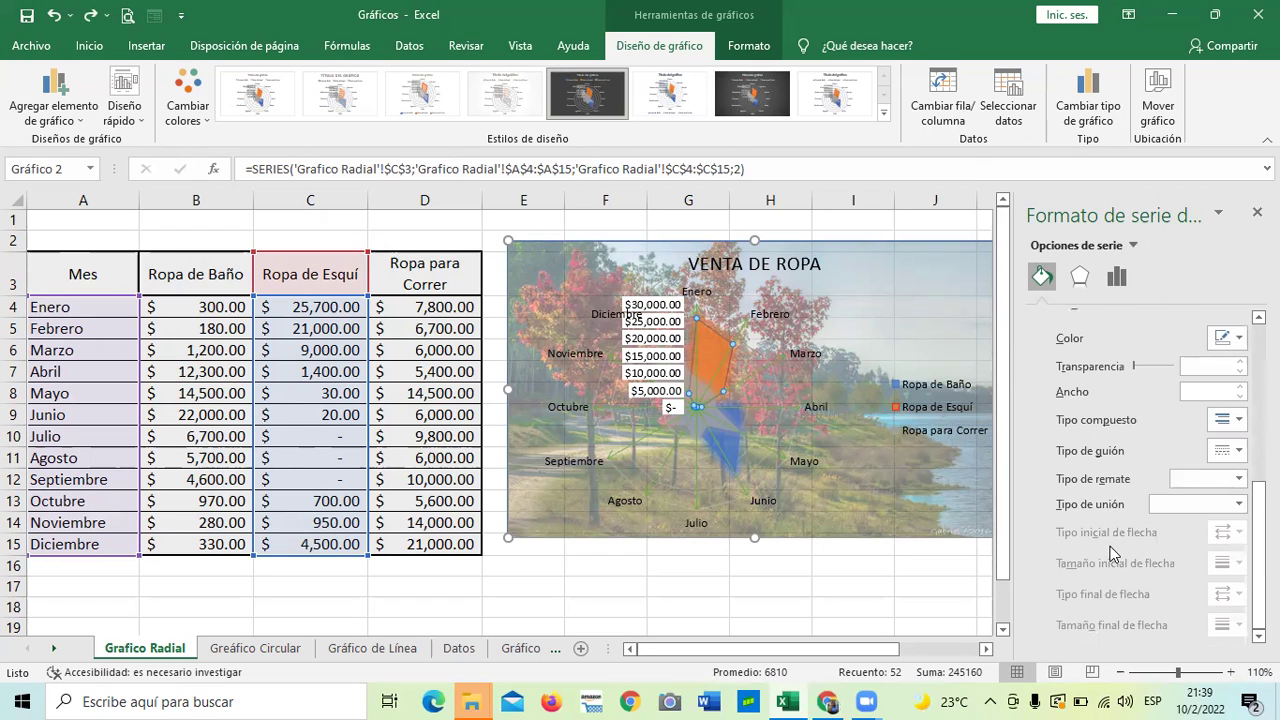
{"action": "left_click", "coordinate": [1080, 278]}
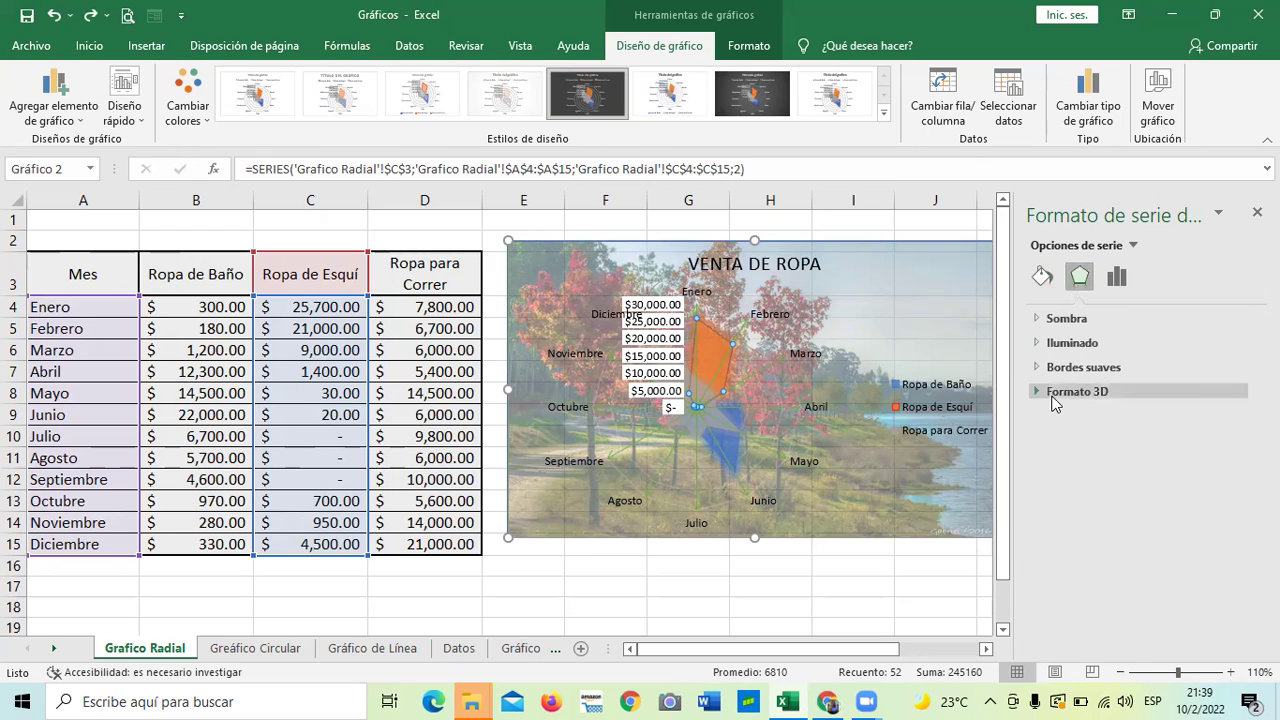
{"action": "left_click", "coordinate": [1041, 279]}
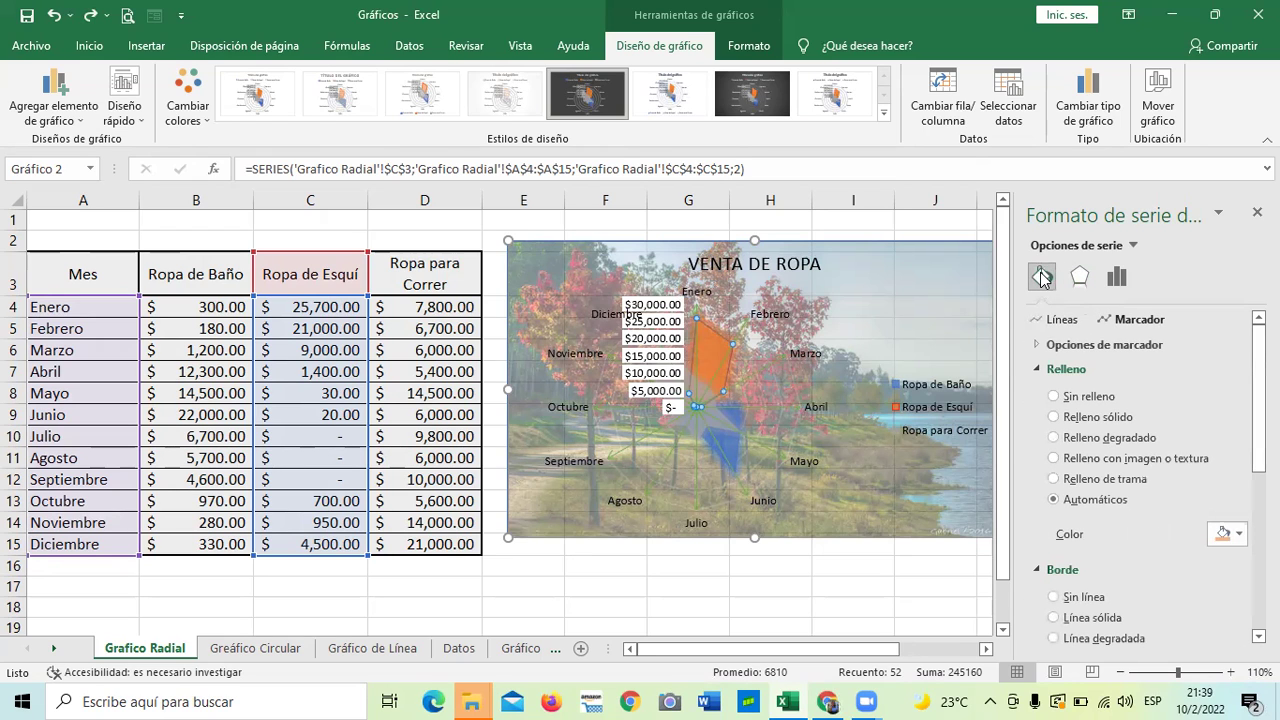
Apply a solid standard red marker fill to the Ropa de Esquí series.
{"action": "left_click", "coordinate": [1078, 351]}
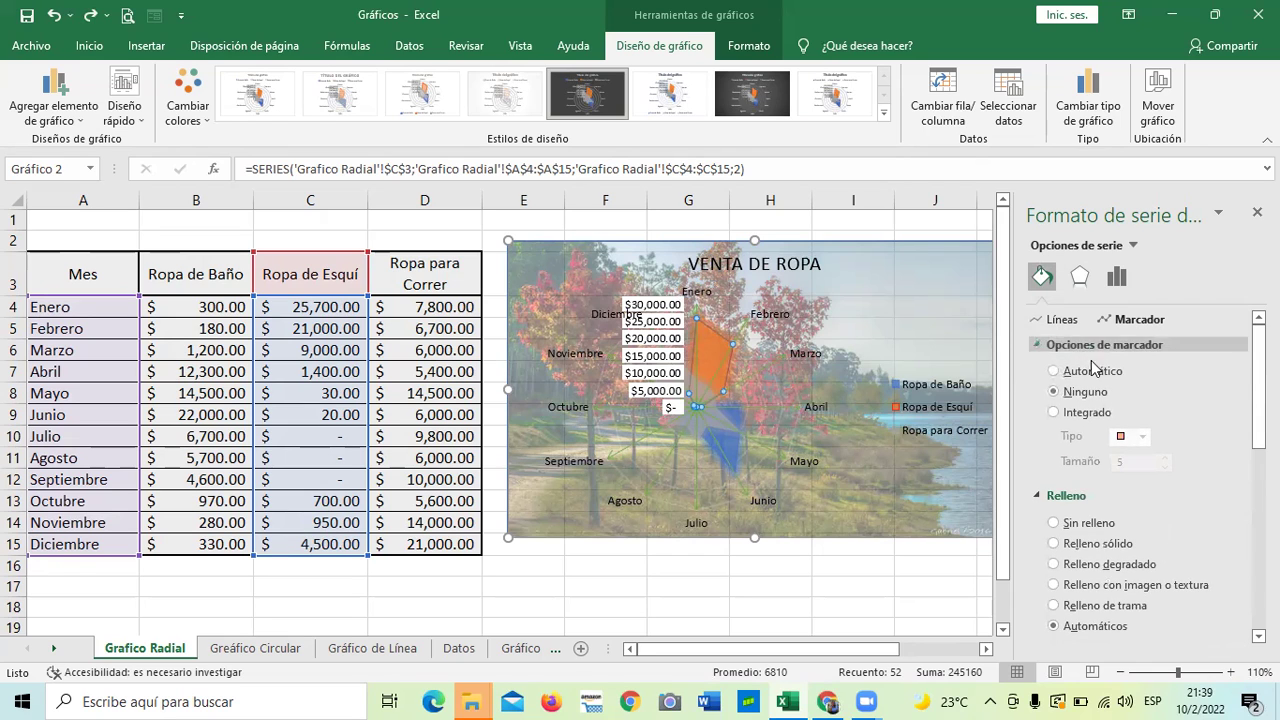
{"action": "scroll", "coordinate": [1090, 390], "scroll_direction": "down", "scroll_amount": 3}
{"action": "scroll", "coordinate": [1112, 472], "scroll_direction": "down", "scroll_amount": 3}
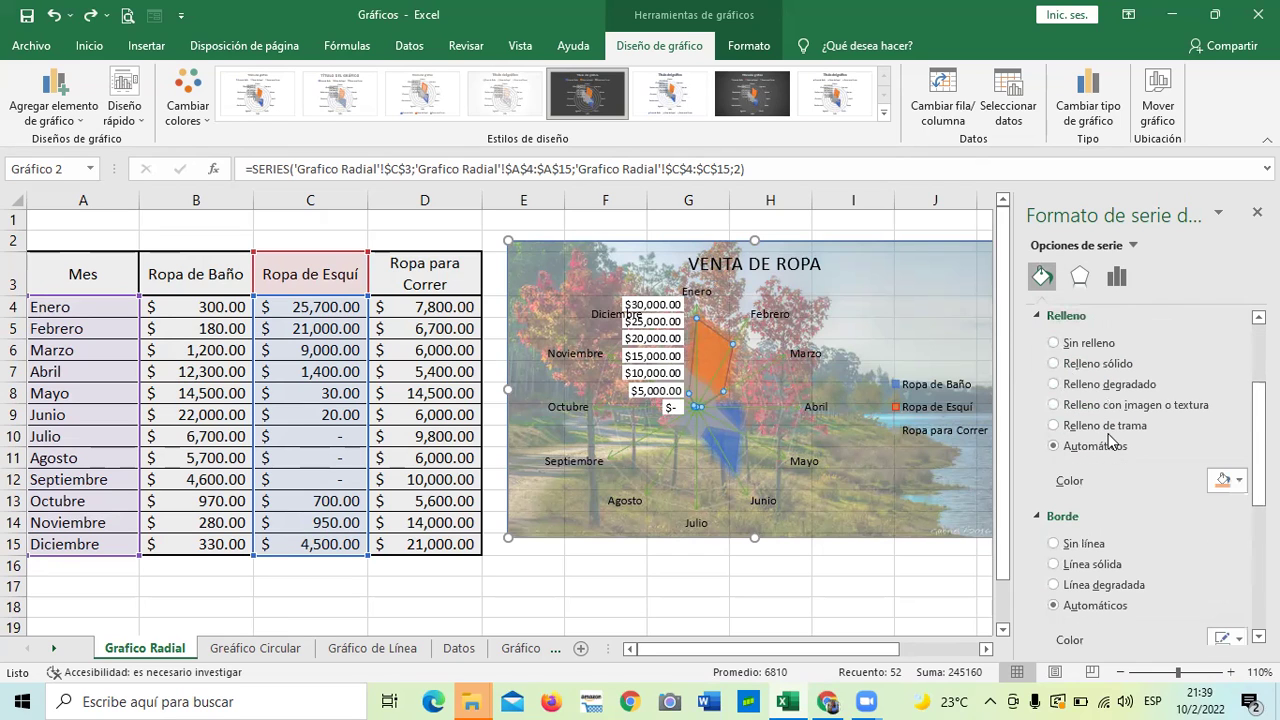
{"action": "left_click", "coordinate": [1054, 364]}
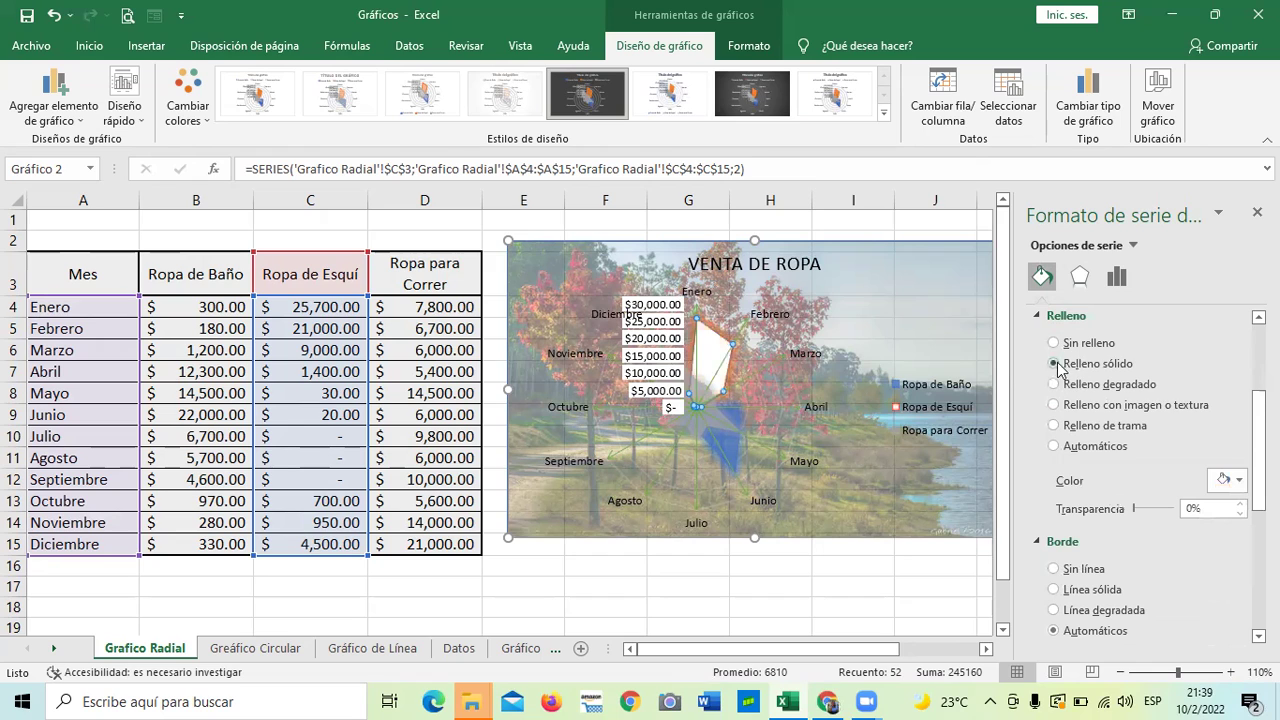
{"action": "left_click", "coordinate": [1240, 481]}
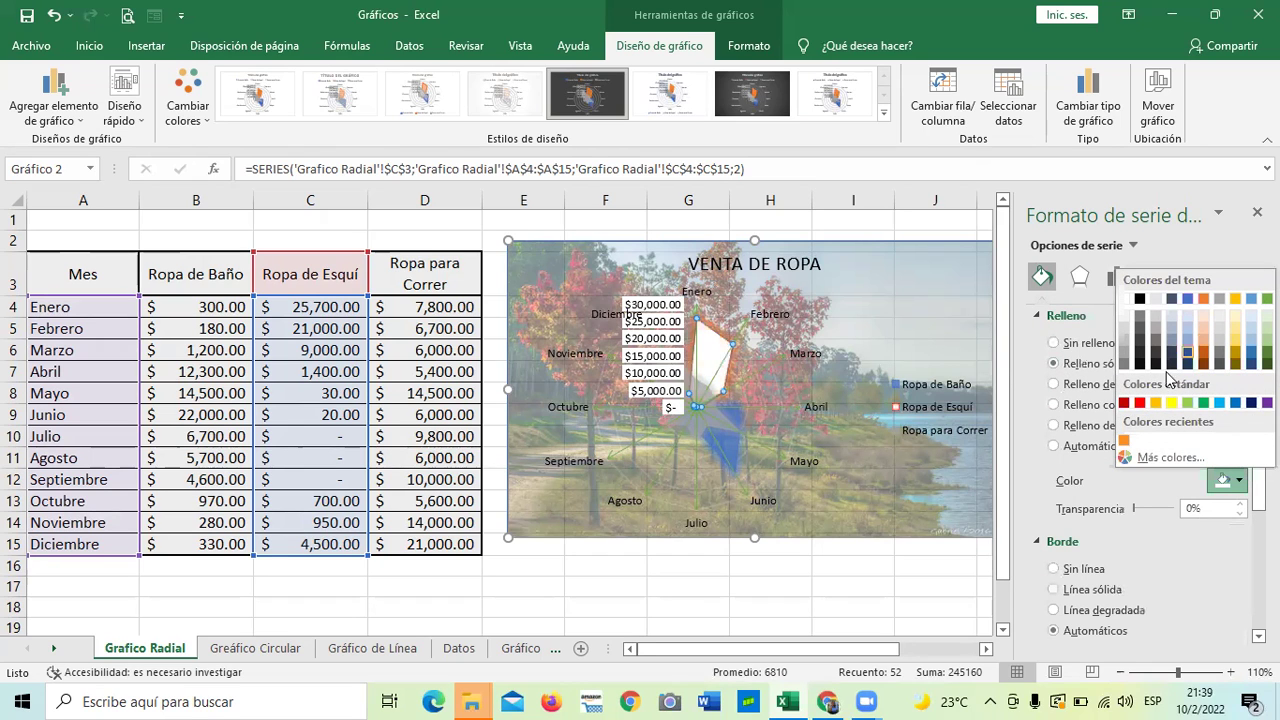
{"action": "left_click", "coordinate": [1139, 403]}
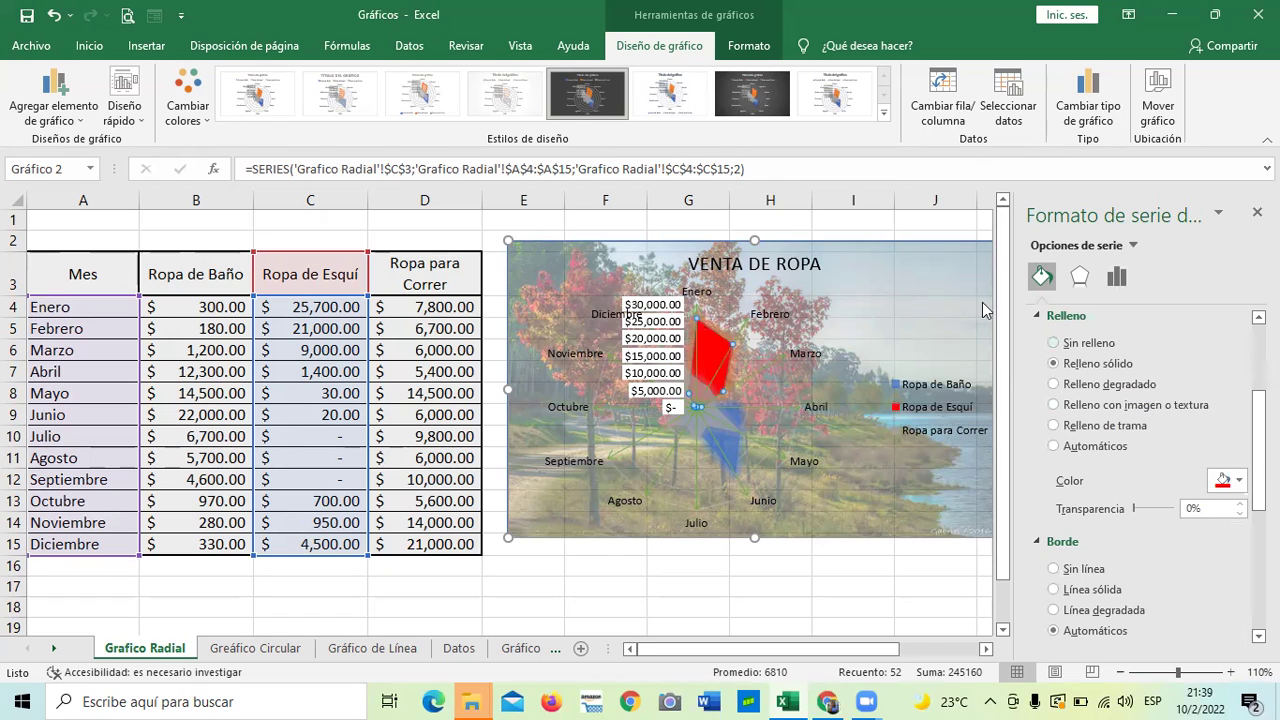
{"action": "left_click", "coordinate": [875, 497]}
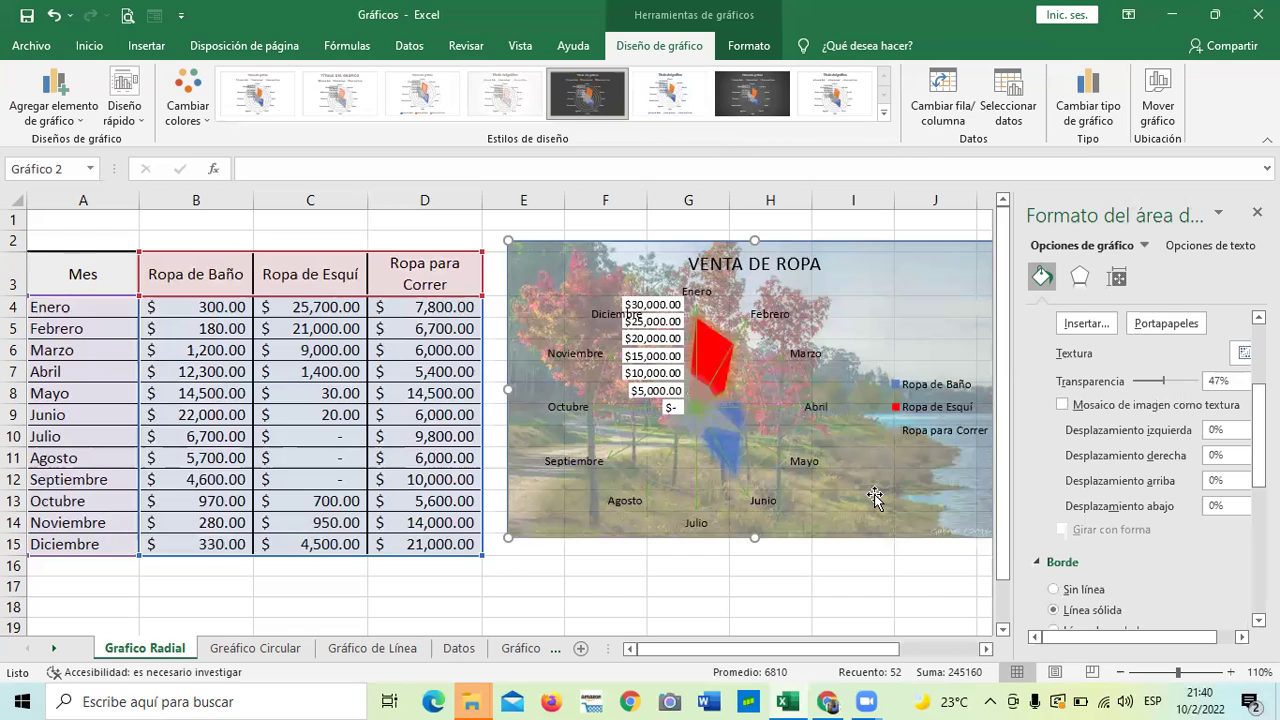
{"action": "left_click", "coordinate": [697, 409]}
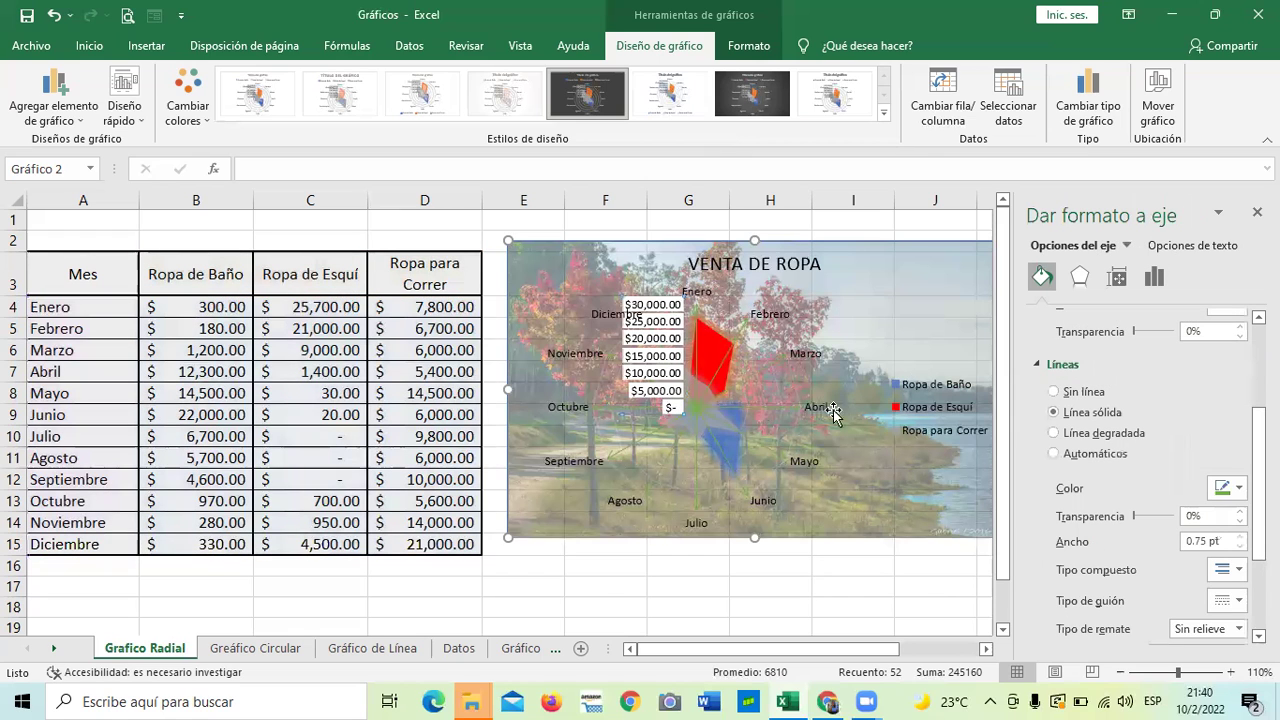
{"action": "left_click", "coordinate": [933, 431]}
{"action": "left_click", "coordinate": [695, 418]}
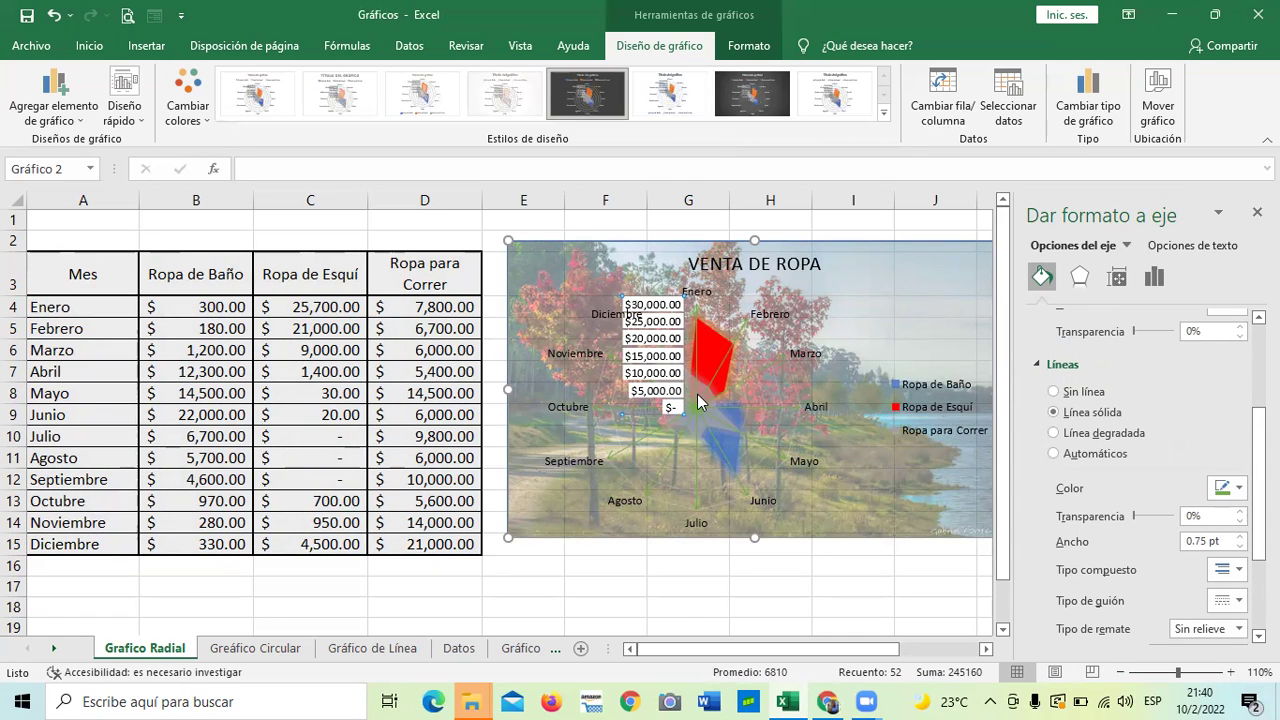
Set the line color of the Ropa de Baño series to standard yellow.
{"action": "left_click", "coordinate": [722, 448]}
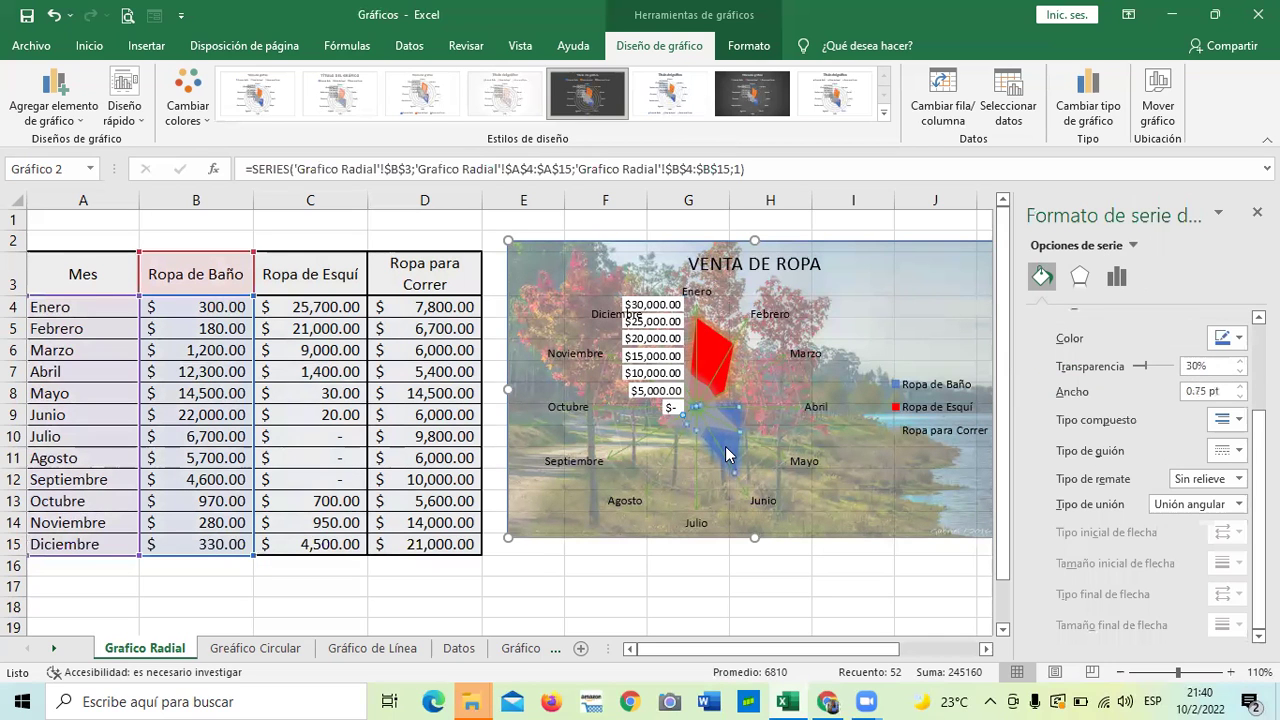
{"action": "left_click", "coordinate": [1240, 340]}
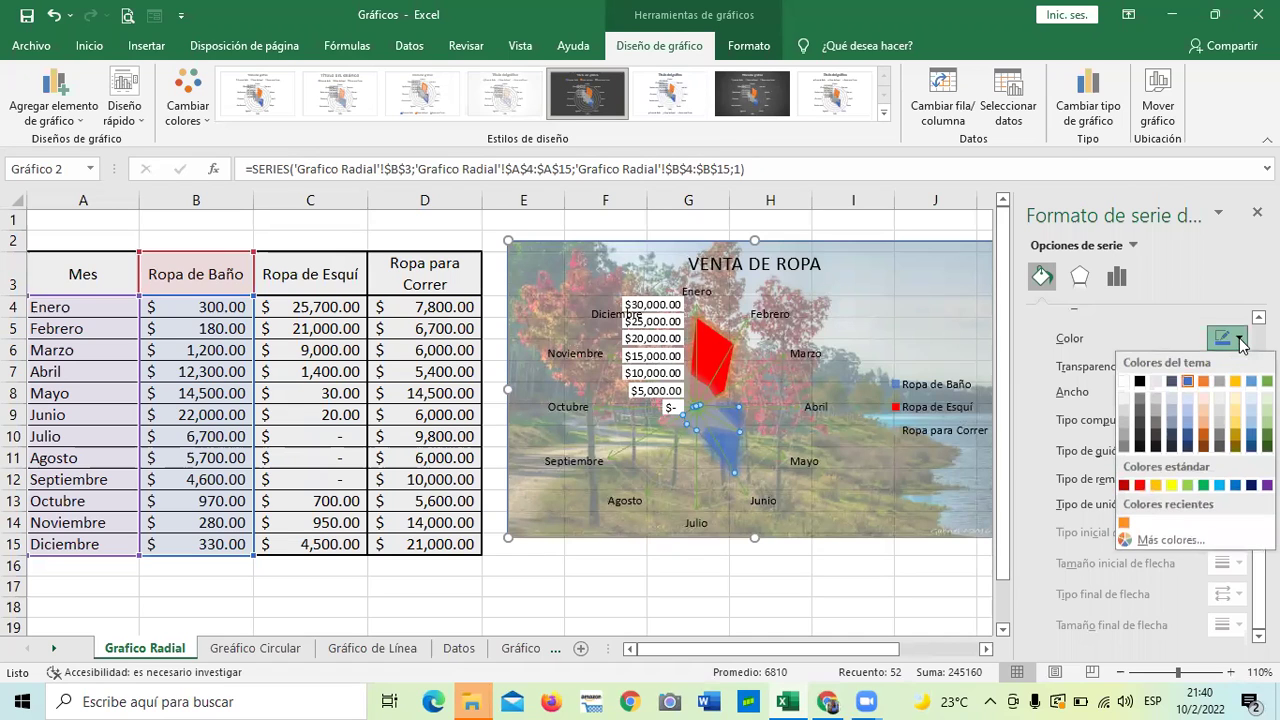
{"action": "left_click", "coordinate": [1173, 382]}
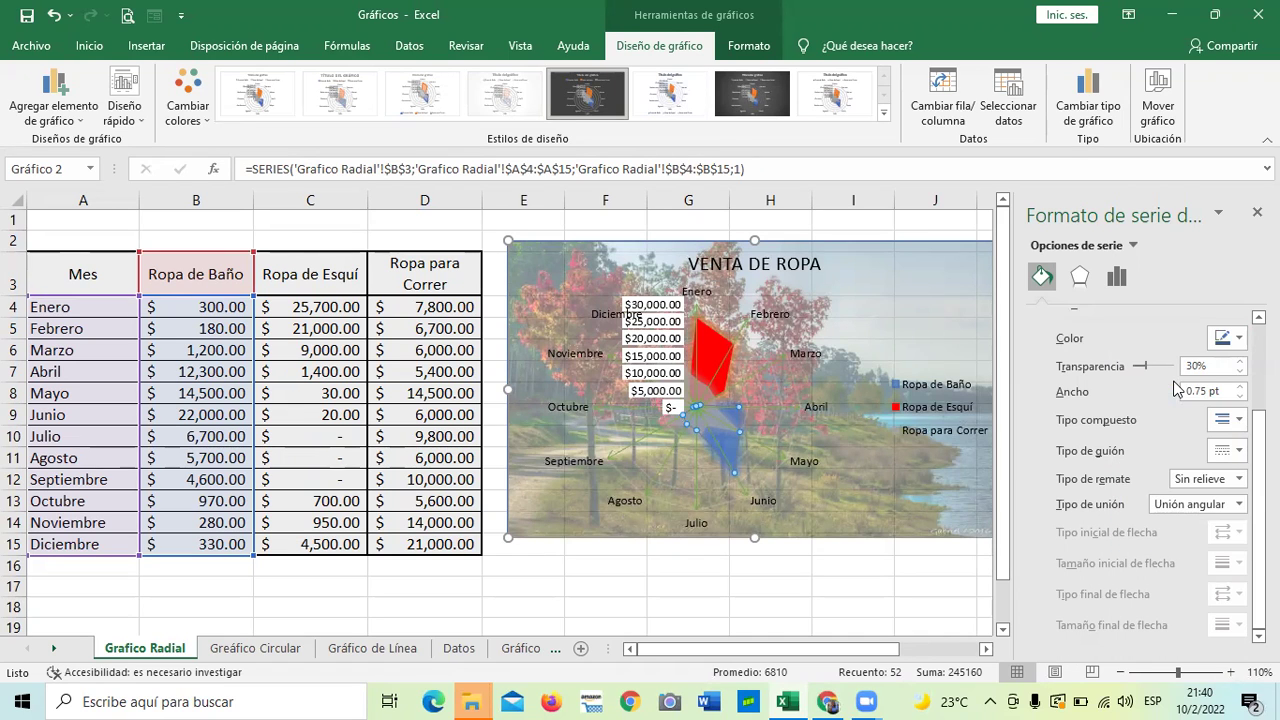
{"action": "left_click", "coordinate": [1240, 340]}
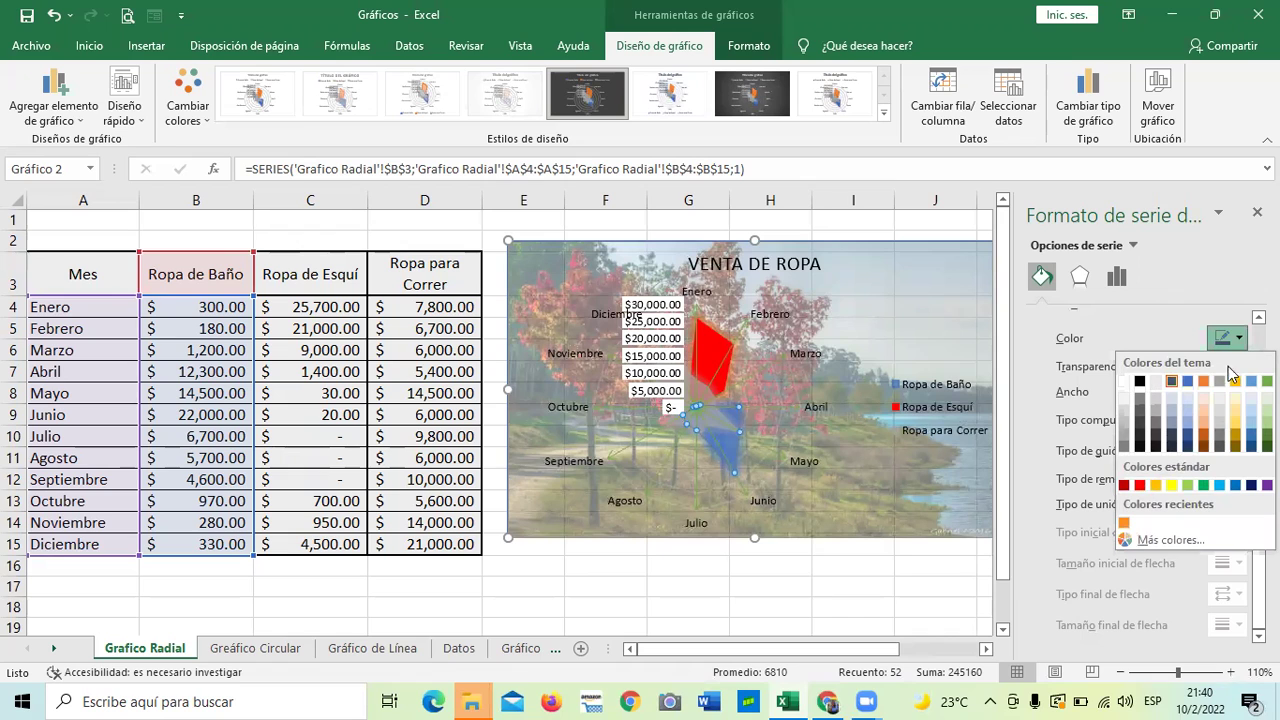
{"action": "left_click", "coordinate": [1171, 486]}
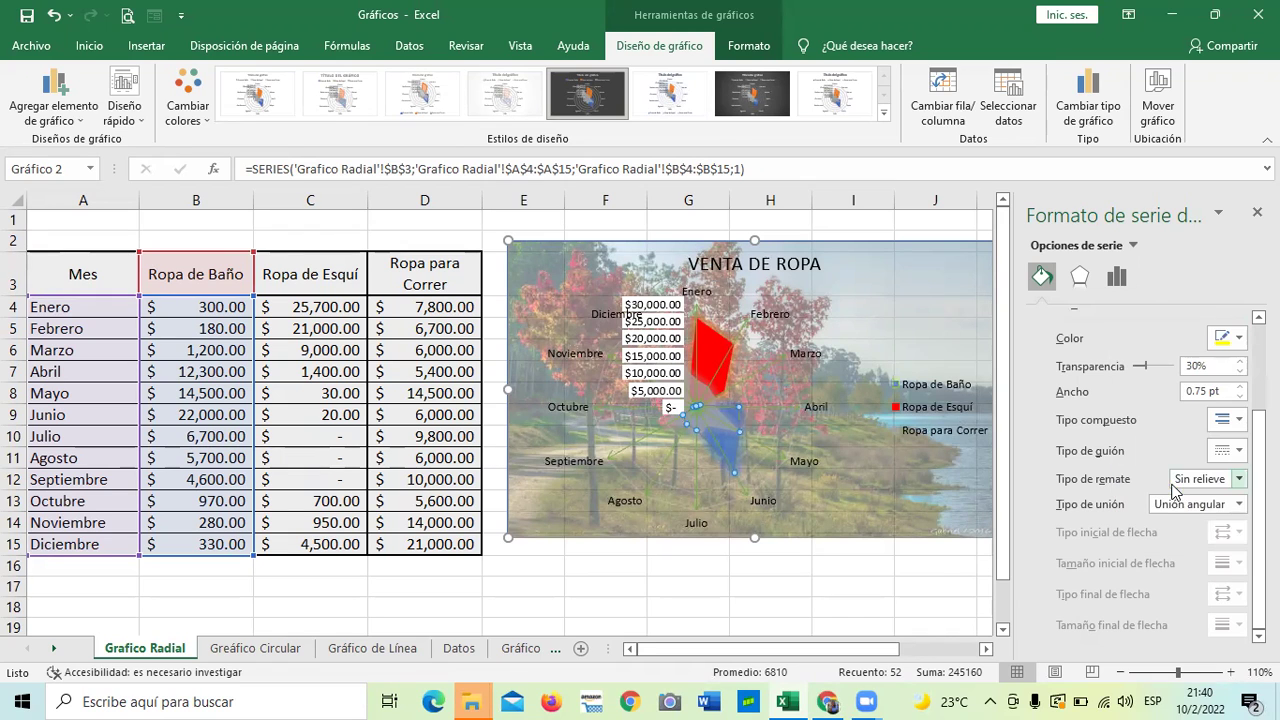
Set the line color of the Ropa de Baño series in the radar chart to standard yellow.
{"action": "left_click", "coordinate": [893, 331]}
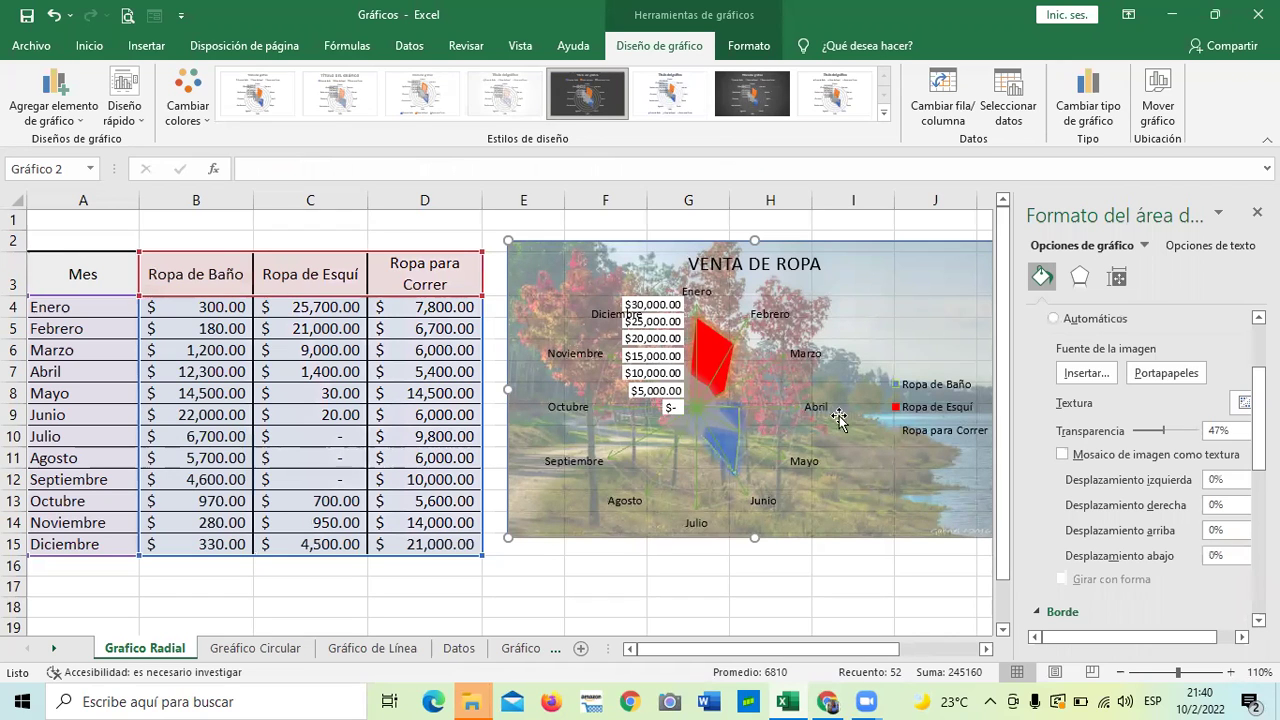
{"action": "left_click", "coordinate": [723, 436]}
{"action": "left_click", "coordinate": [733, 457]}
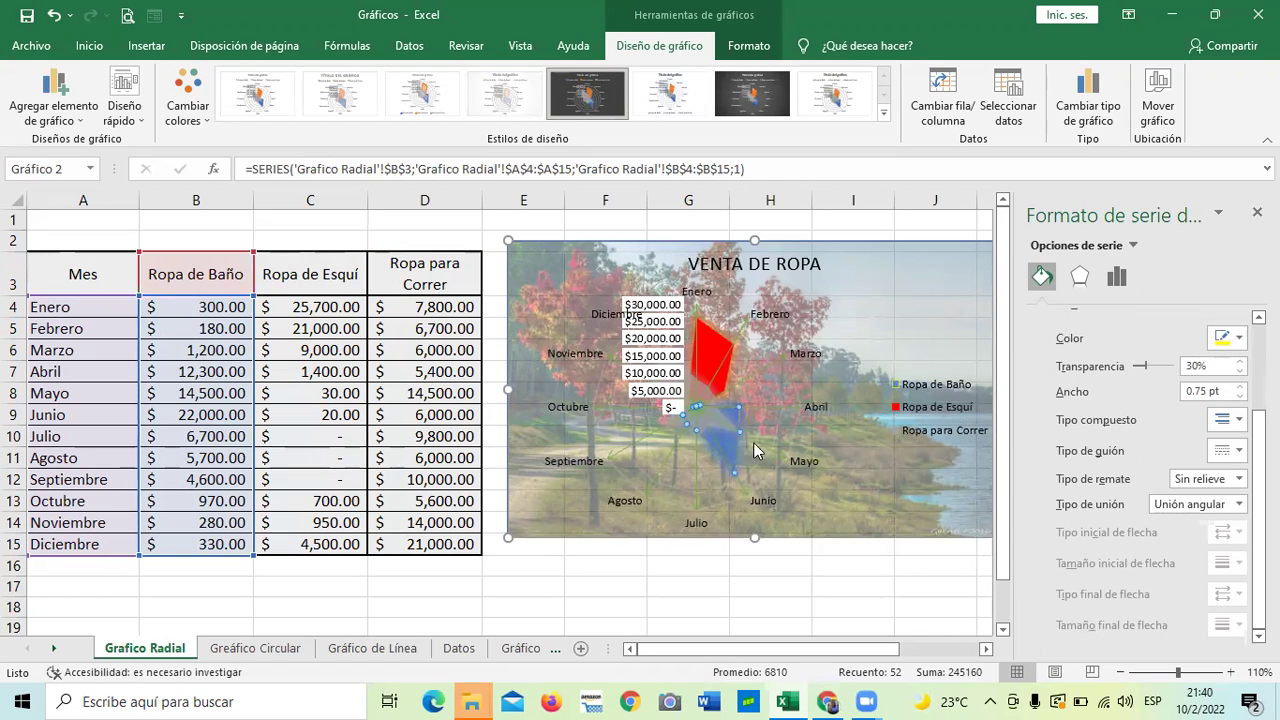
{"action": "left_click", "coordinate": [1238, 338]}
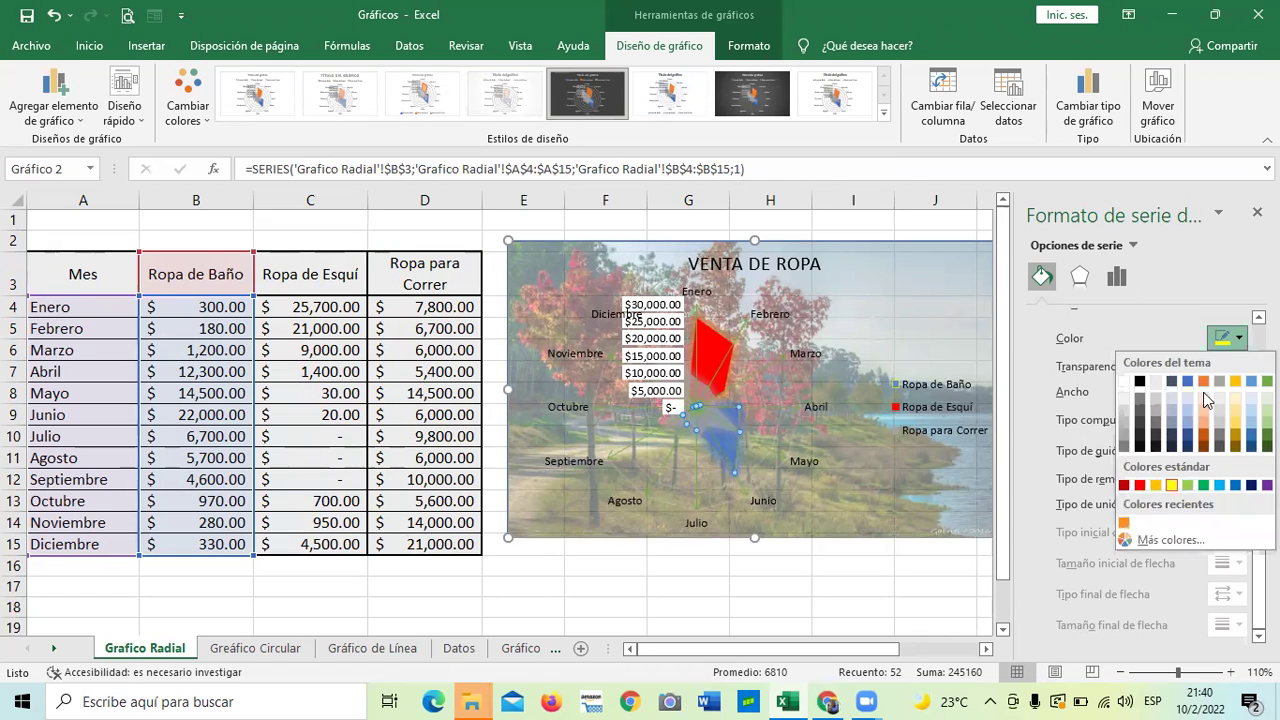
{"action": "left_click", "coordinate": [1172, 485]}
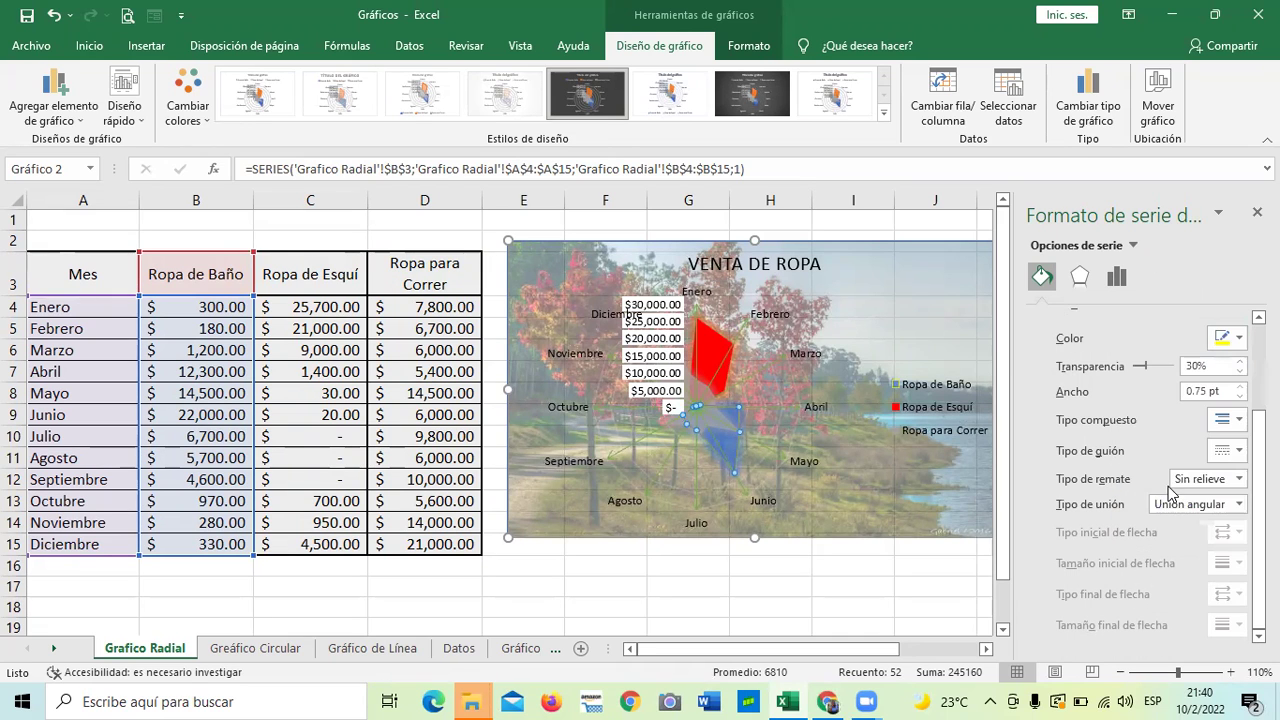
{"action": "left_click", "coordinate": [923, 491]}
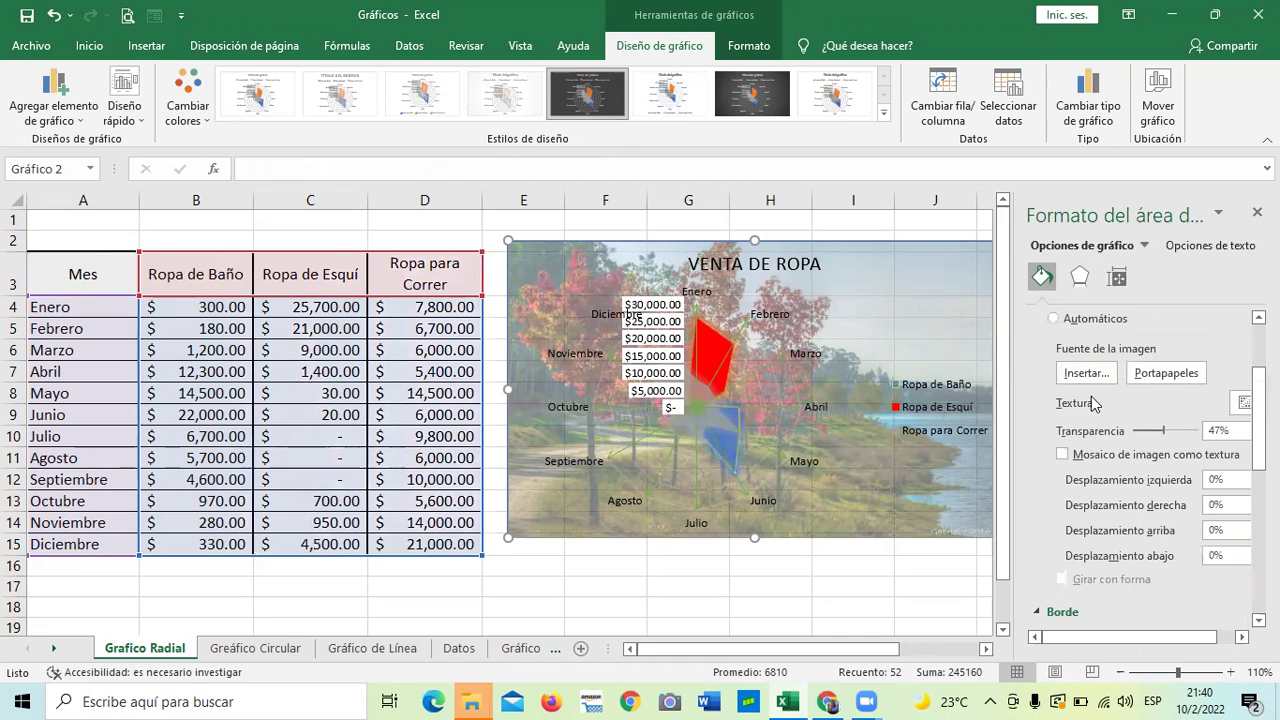
Try a solid fill on the chart area and switch back to the picture or texture fill.
{"action": "scroll", "coordinate": [1093, 403], "scroll_direction": "up", "scroll_amount": 3}
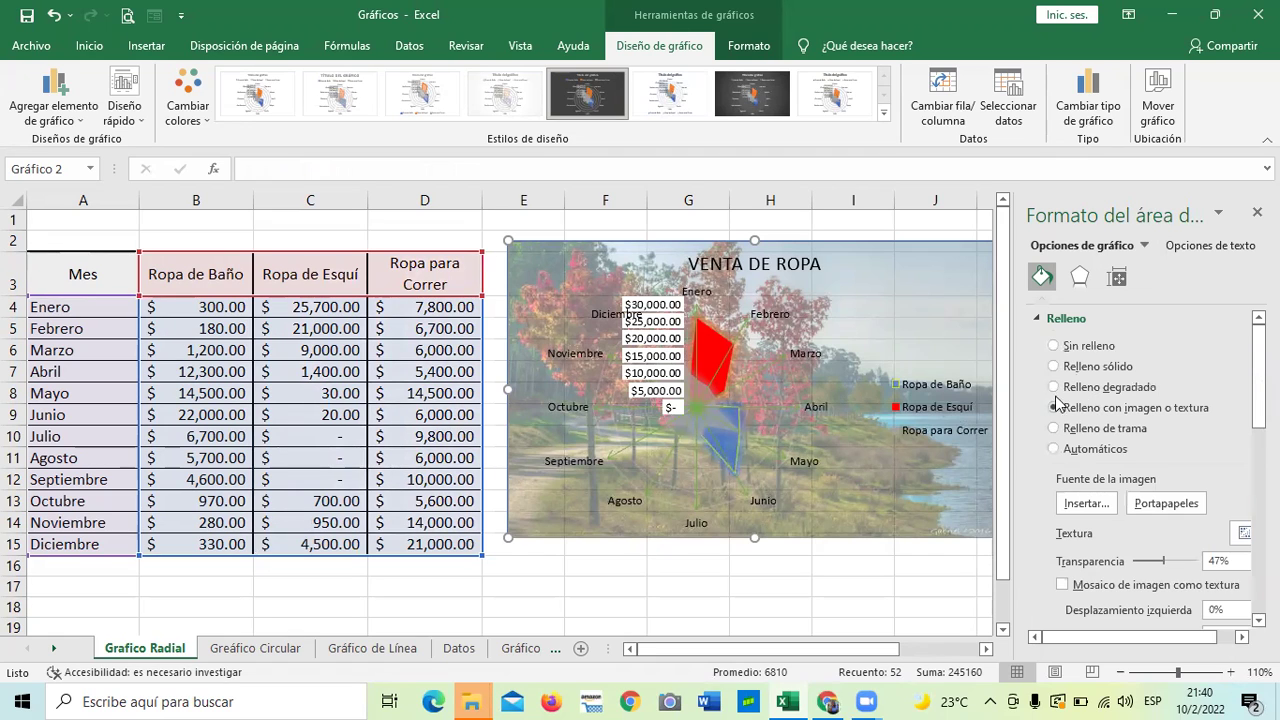
{"action": "left_click", "coordinate": [1054, 366]}
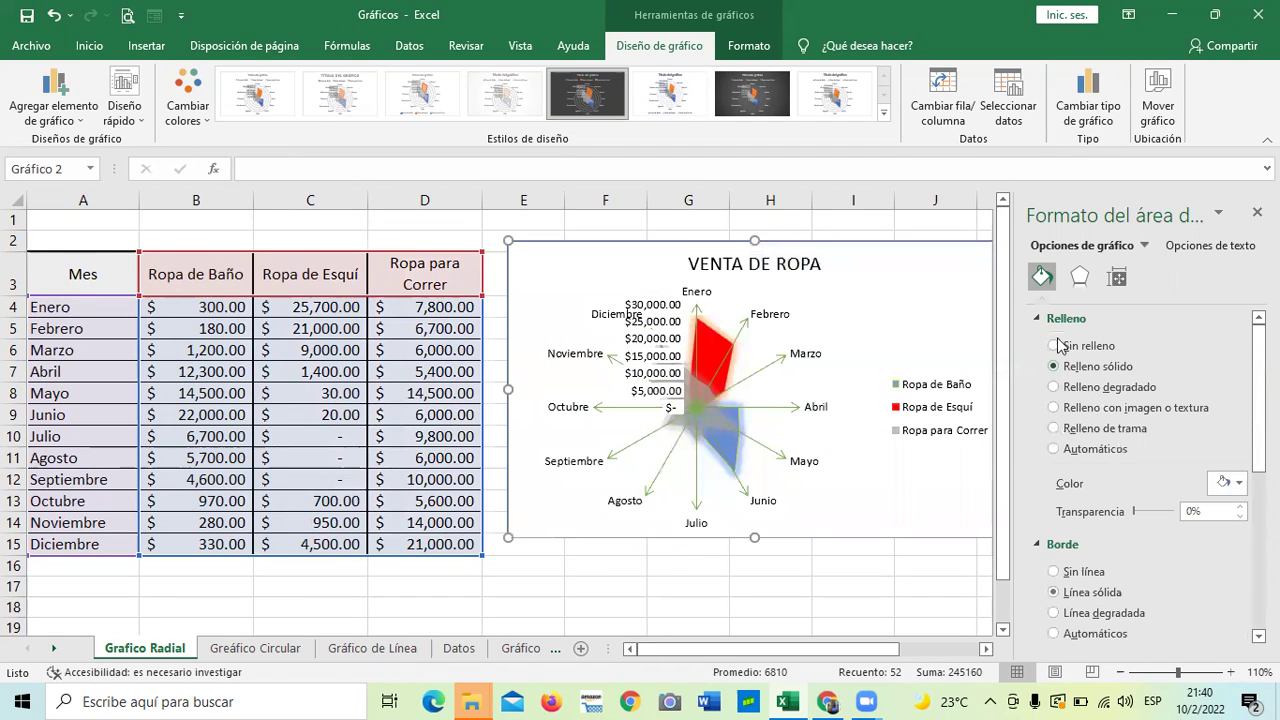
{"action": "left_click", "coordinate": [1054, 408]}
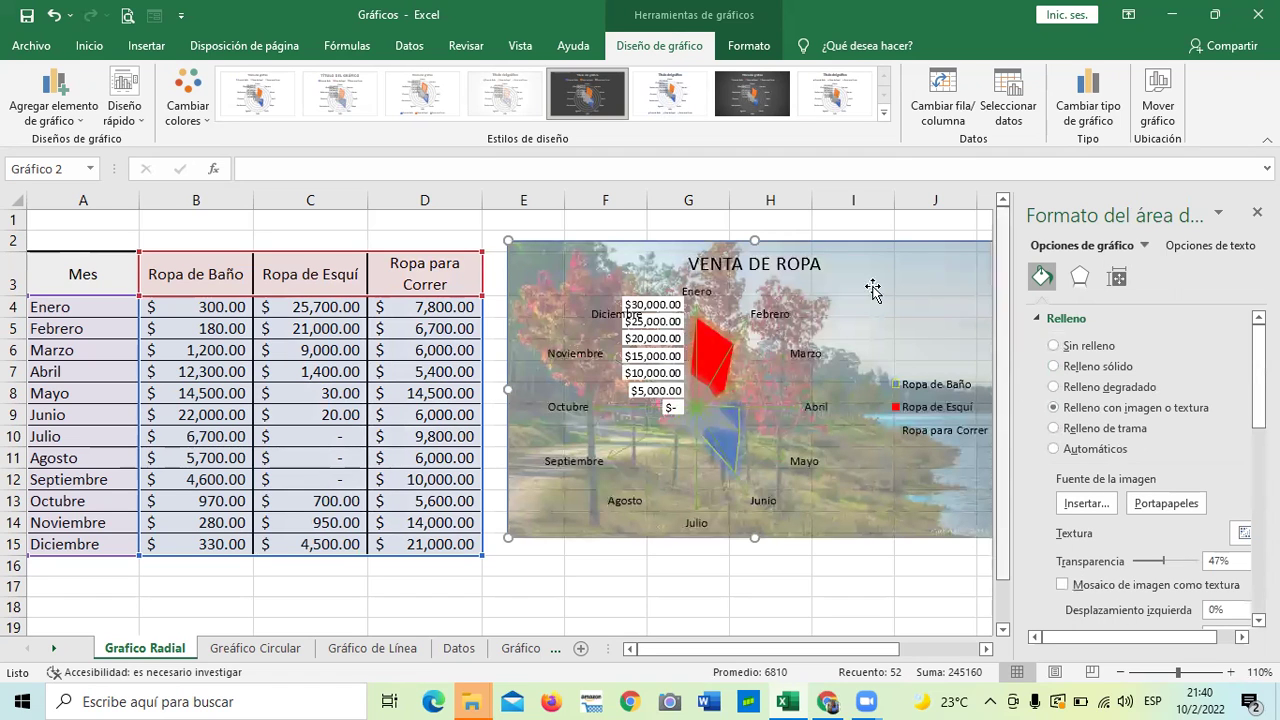
Close the chart area formatting and remove the value axis labels from the radar chart.
{"action": "left_click", "coordinate": [1257, 212]}
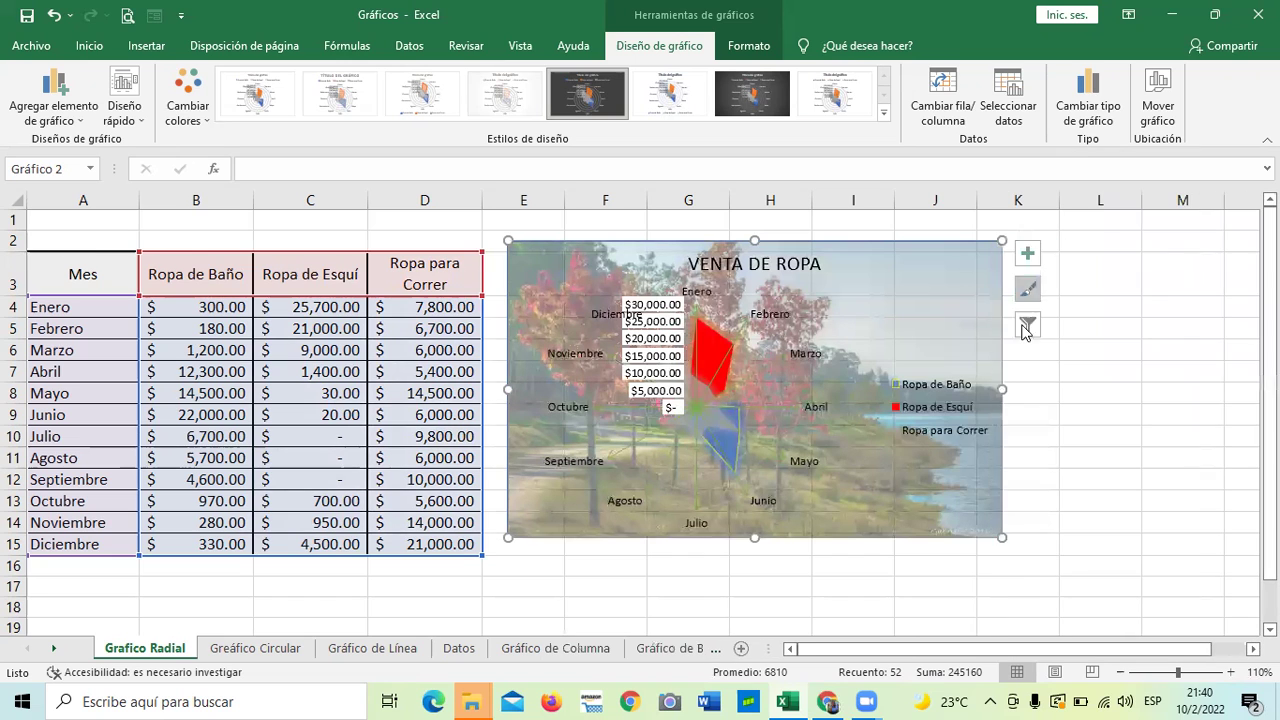
{"action": "left_click", "coordinate": [1149, 371]}
{"action": "left_click", "coordinate": [720, 355]}
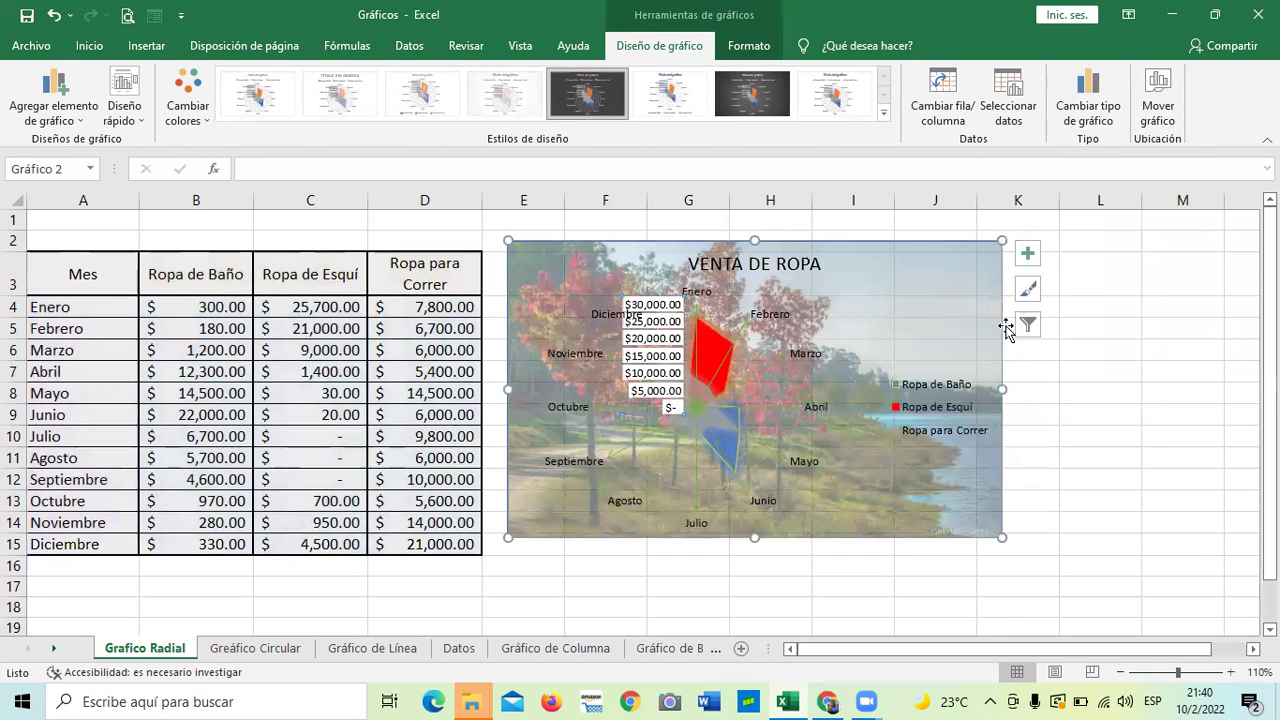
{"action": "left_click", "coordinate": [1027, 255]}
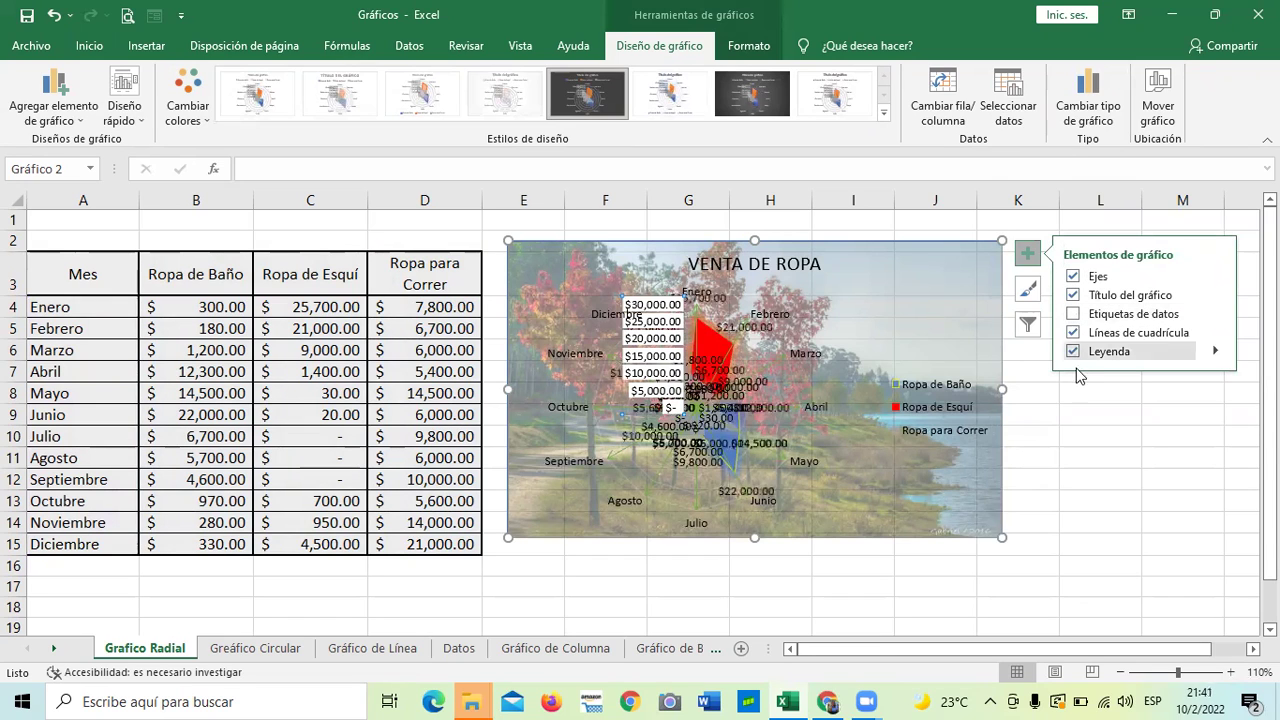
{"action": "left_click", "coordinate": [1068, 335]}
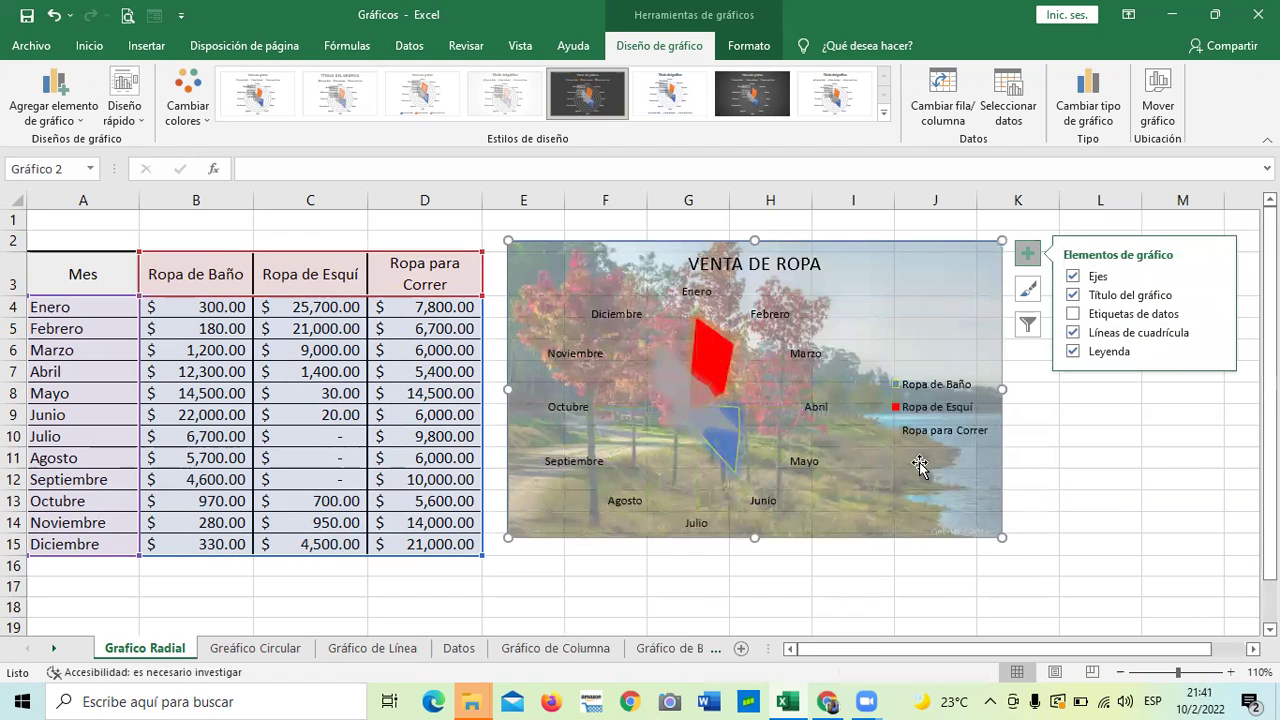
Open the formatting of the Ropa para Correr series and examine its line and marker settings.
{"action": "left_click", "coordinate": [683, 396]}
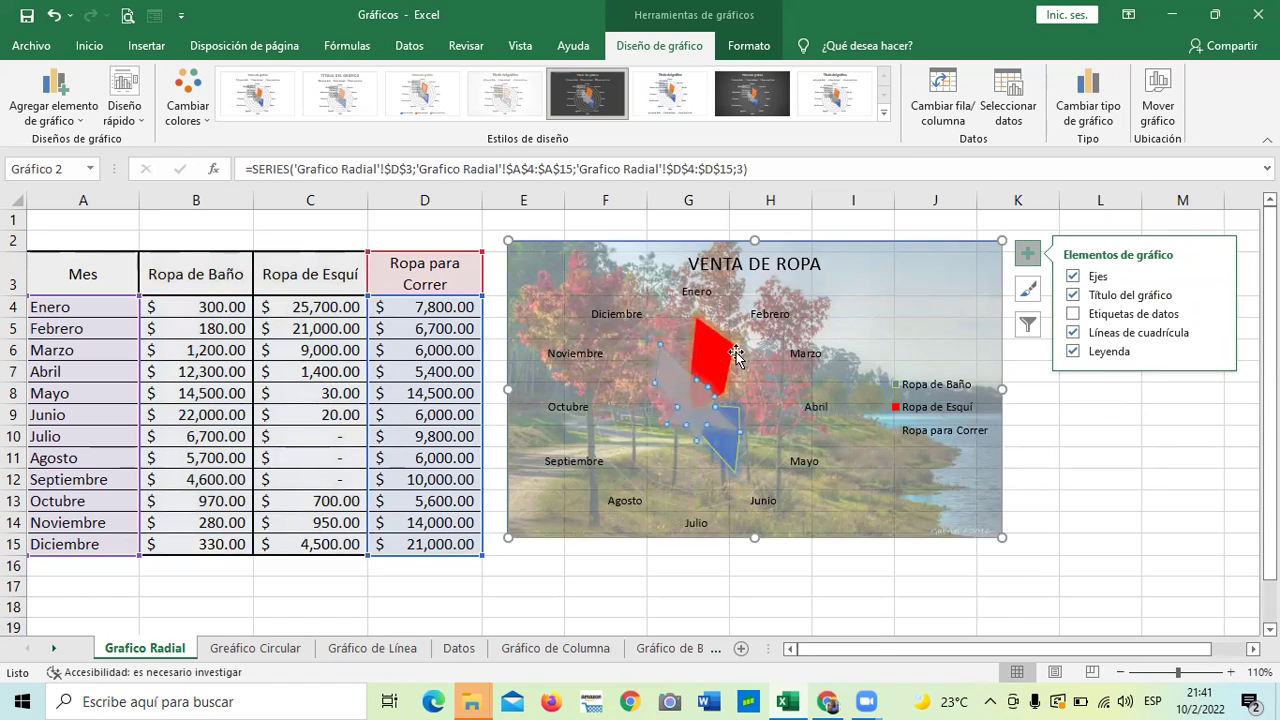
{"action": "double_click", "coordinate": [673, 386]}
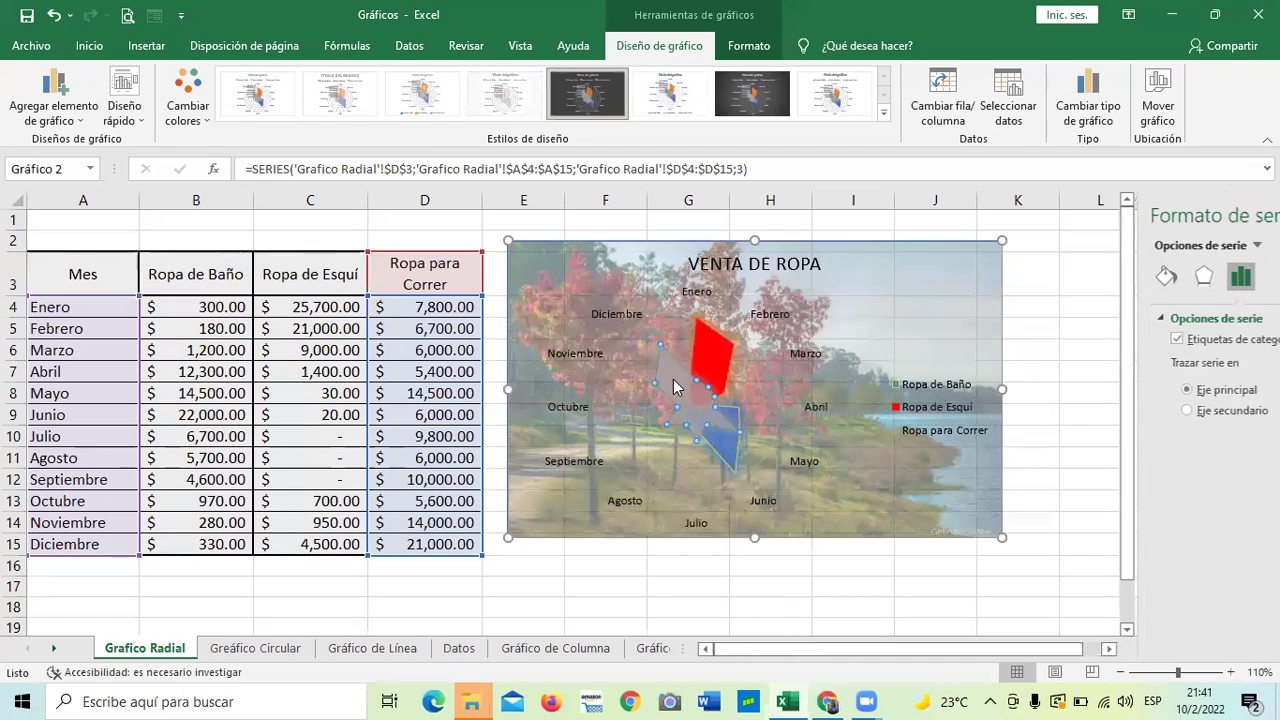
{"action": "left_click", "coordinate": [1042, 278]}
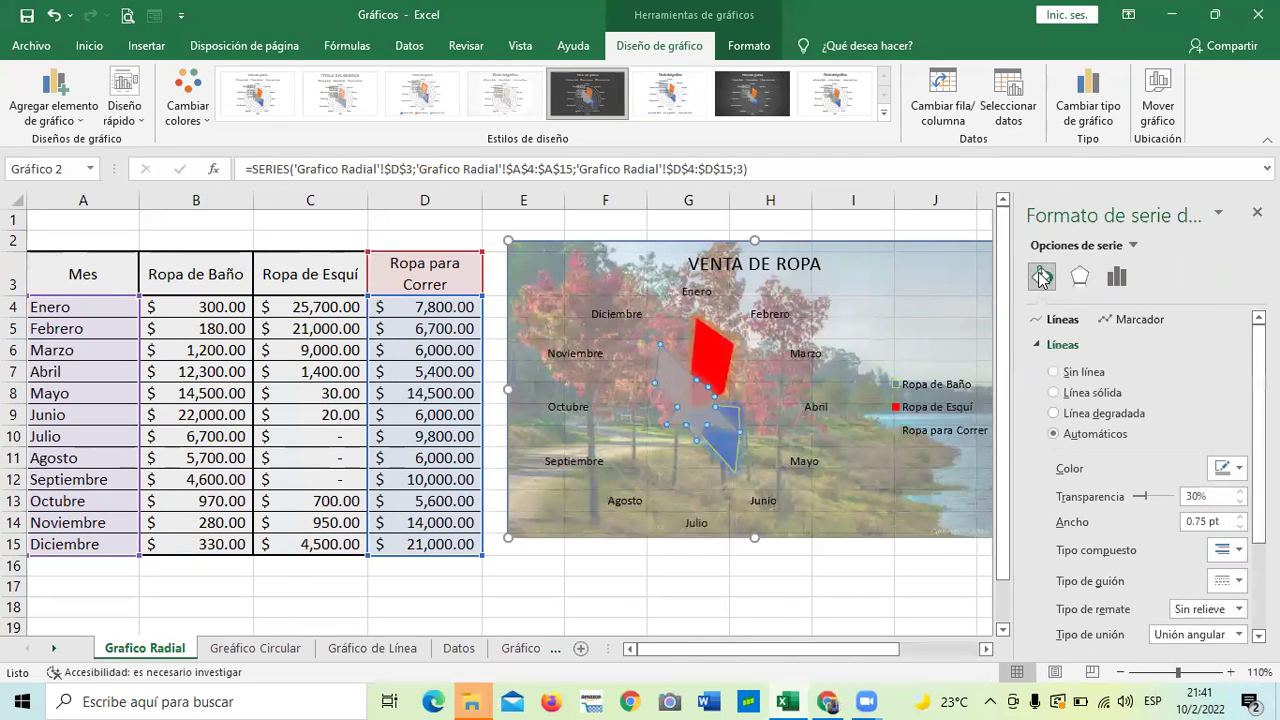
{"action": "scroll", "coordinate": [1175, 487], "scroll_direction": "down", "scroll_amount": 2}
{"action": "scroll", "coordinate": [1175, 487], "scroll_direction": "up", "scroll_amount": 2}
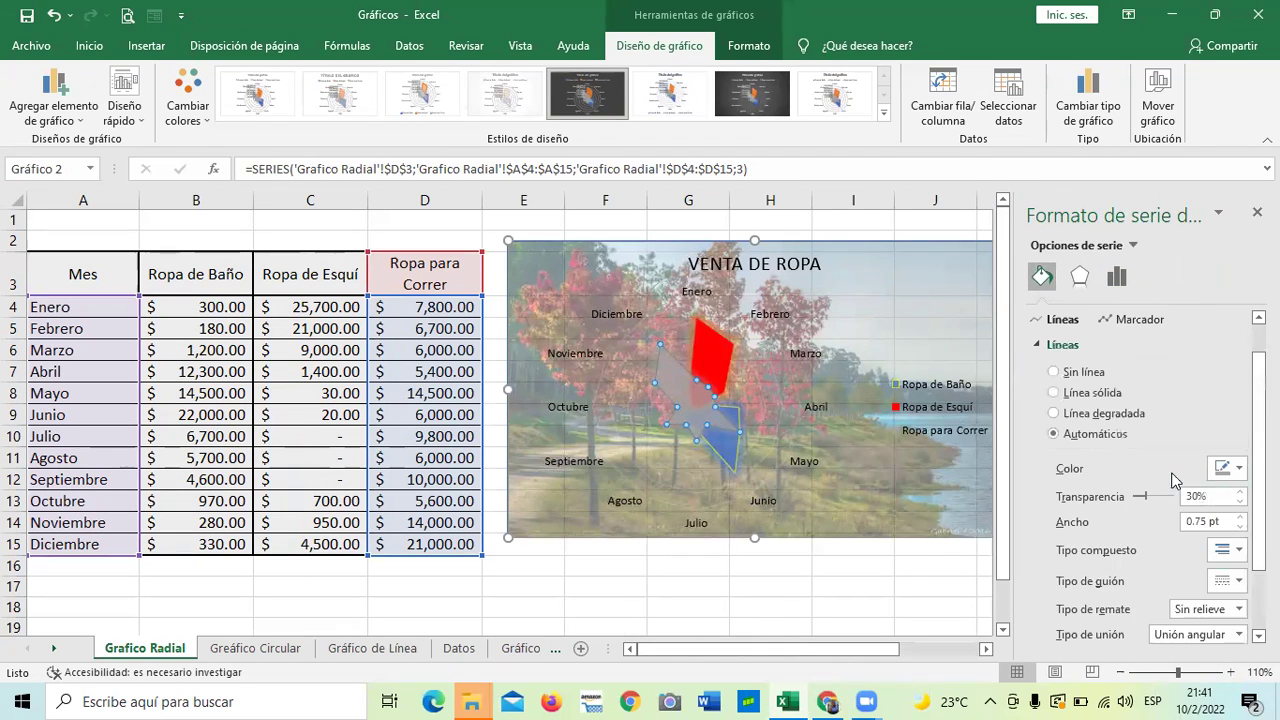
{"action": "left_click", "coordinate": [1039, 345]}
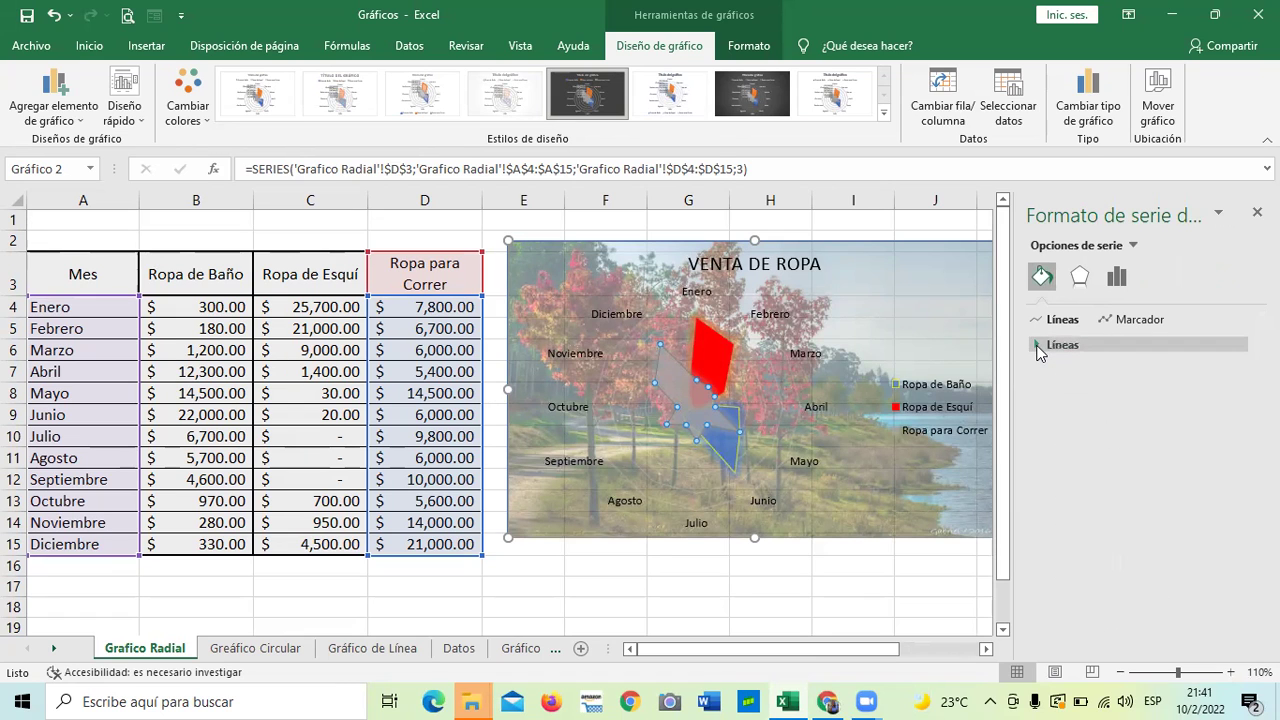
{"action": "left_click", "coordinate": [1039, 346]}
{"action": "left_click", "coordinate": [1108, 322]}
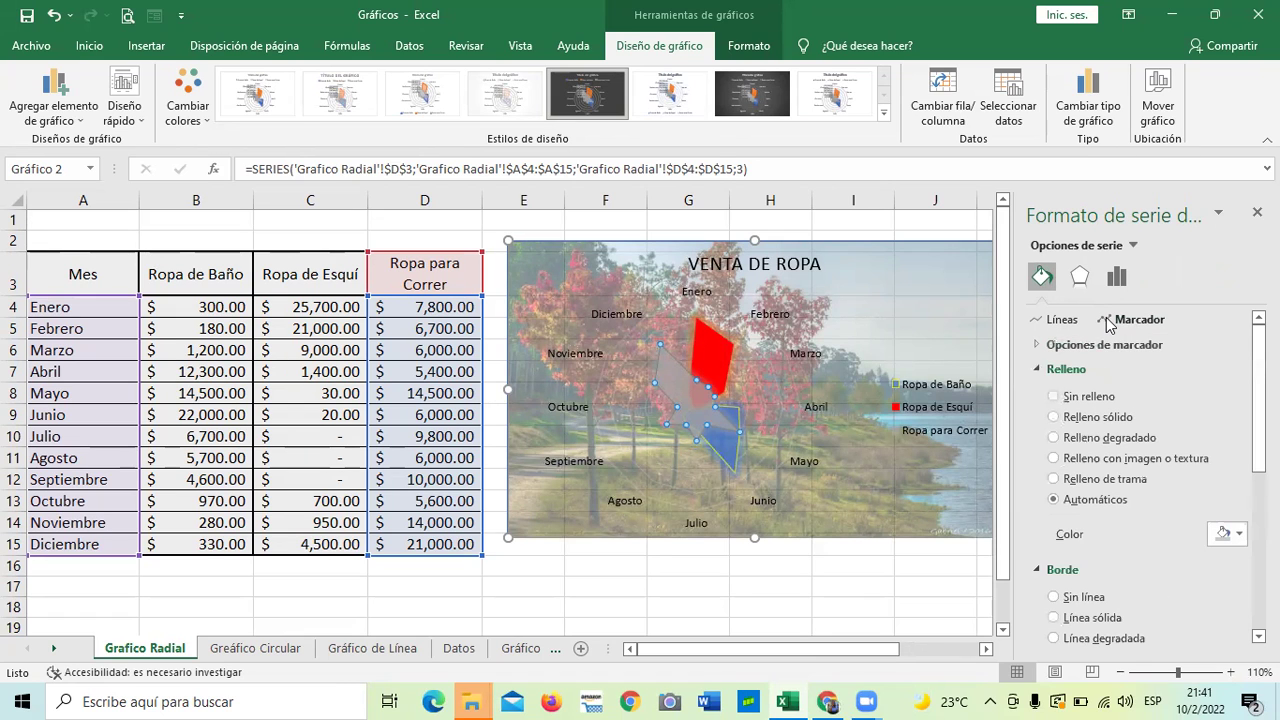
{"action": "left_click", "coordinate": [1039, 345]}
{"action": "left_click", "coordinate": [1040, 322]}
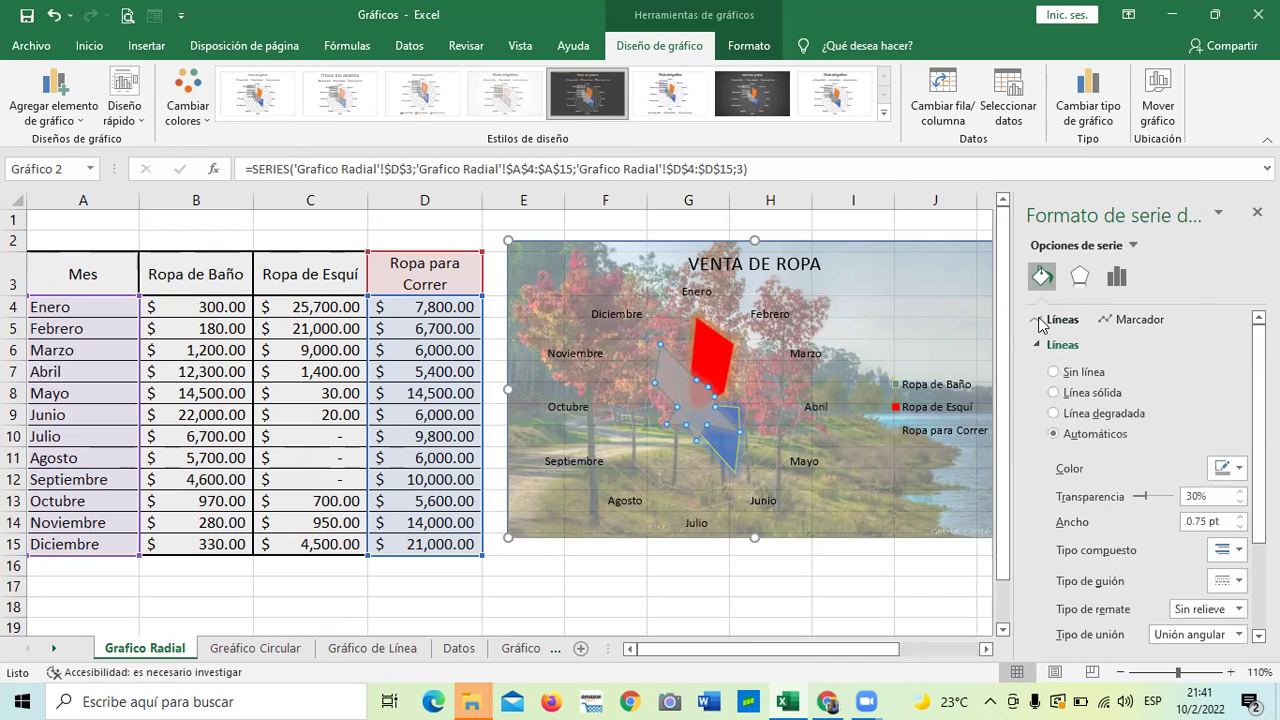
{"action": "scroll", "coordinate": [1100, 397], "scroll_direction": "down", "scroll_amount": 3}
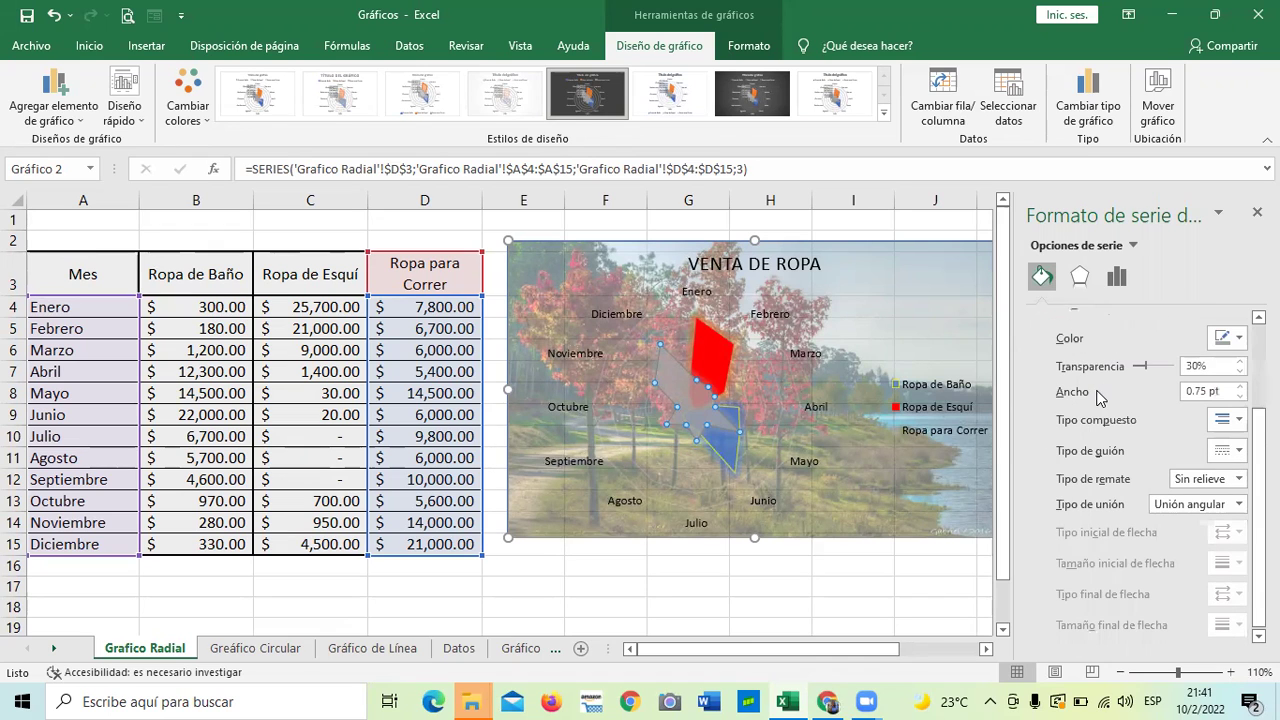
Review the effects, series options and line settings available for the Ropa para Correr series.
{"action": "left_click", "coordinate": [1079, 280]}
{"action": "left_click", "coordinate": [1040, 318]}
{"action": "left_click", "coordinate": [1040, 318]}
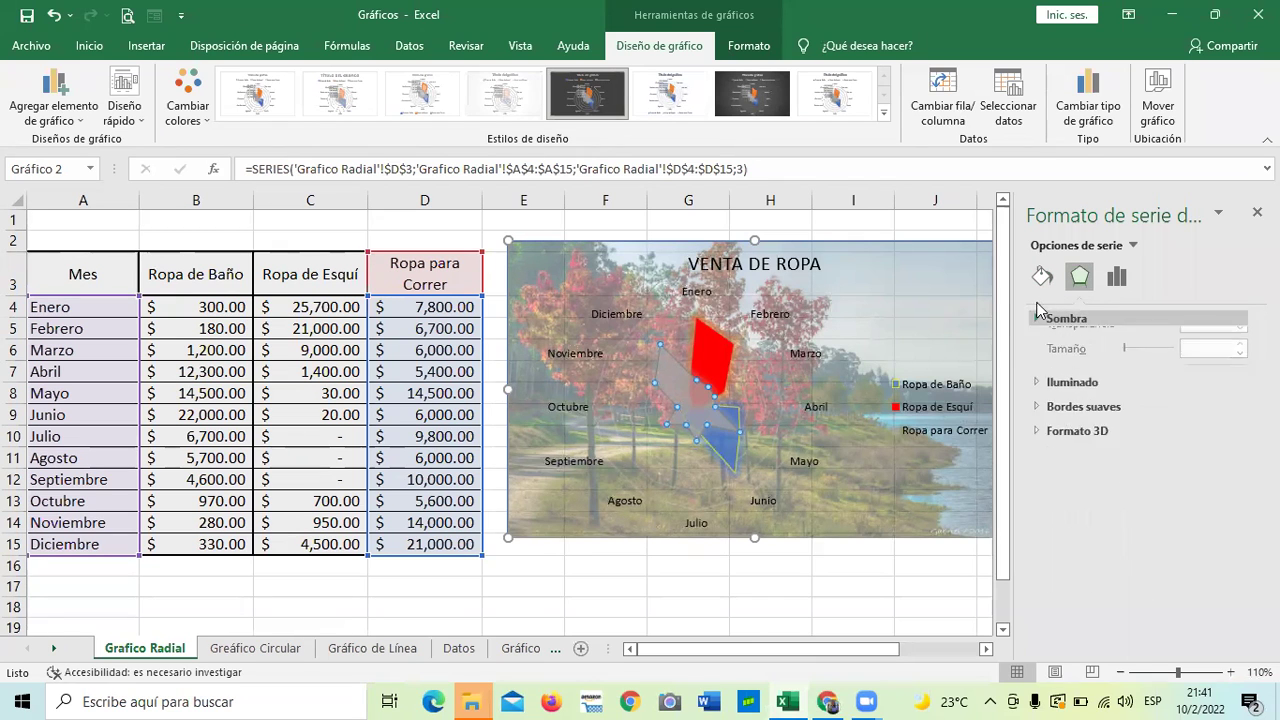
{"action": "left_click", "coordinate": [1112, 282]}
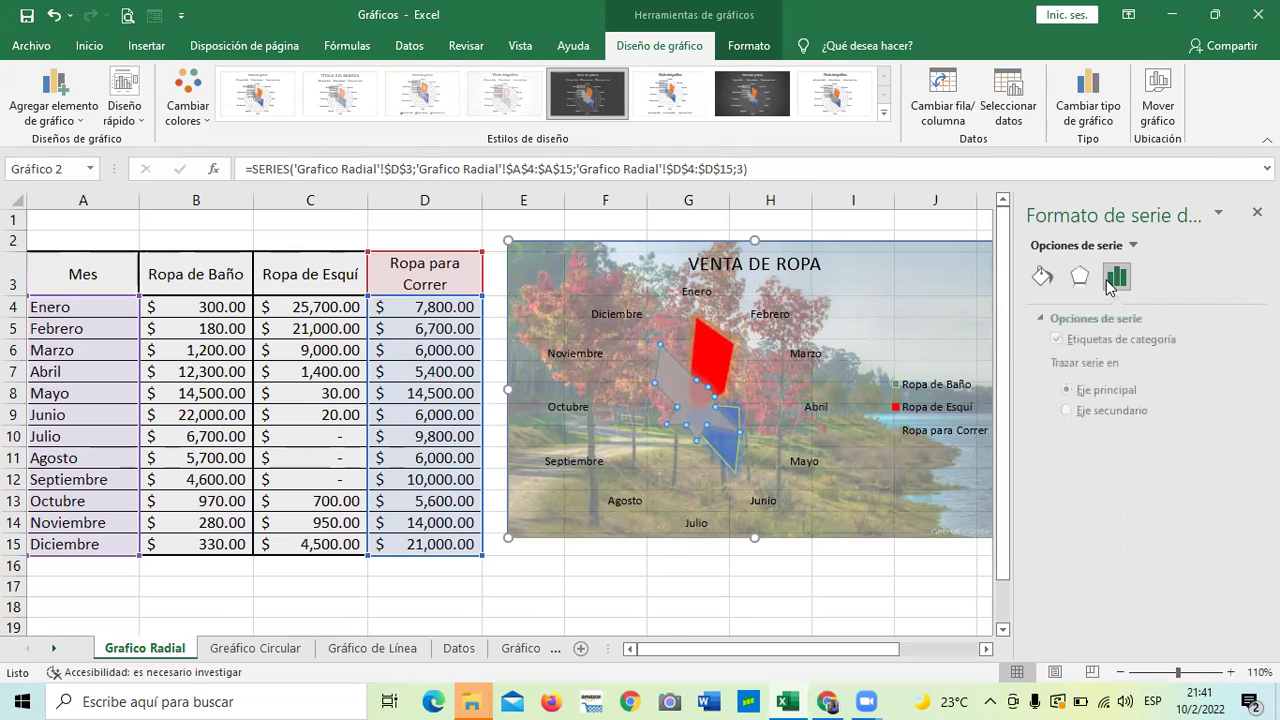
{"action": "left_click", "coordinate": [1041, 277]}
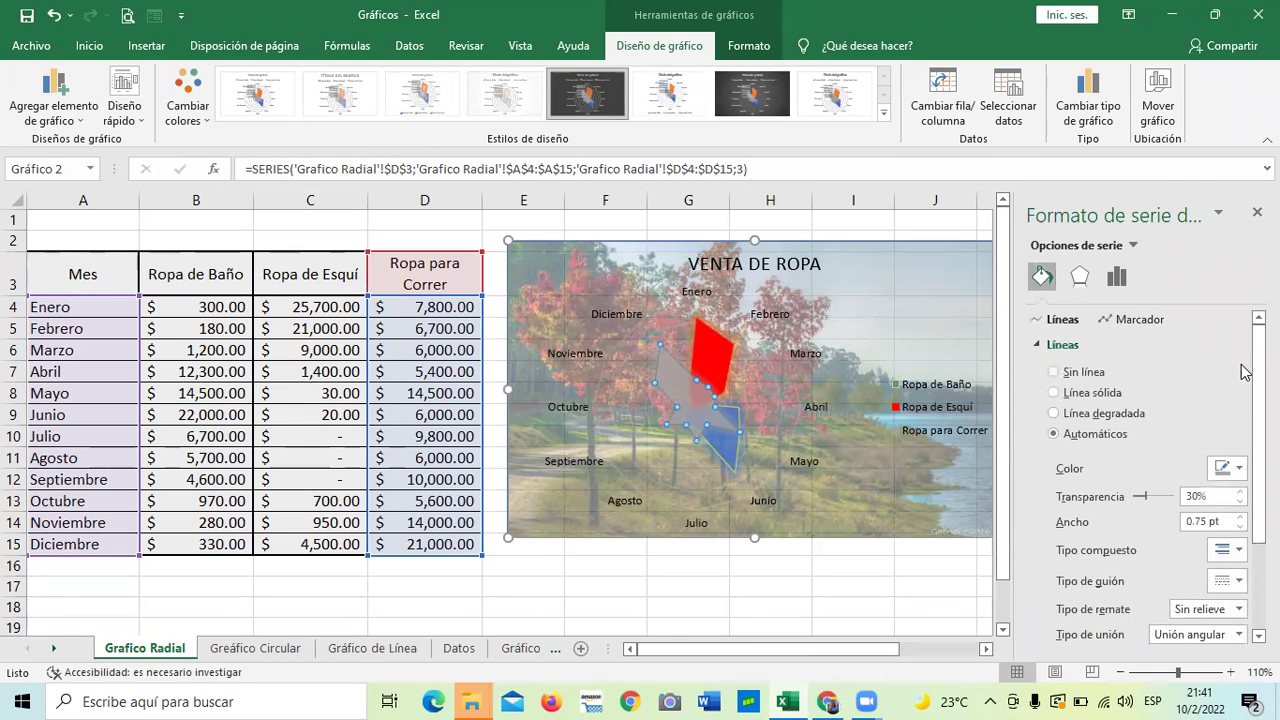
{"action": "scroll", "coordinate": [1243, 366], "scroll_direction": "down", "scroll_amount": 3}
{"action": "scroll", "coordinate": [1145, 364], "scroll_direction": "up", "scroll_amount": 3}
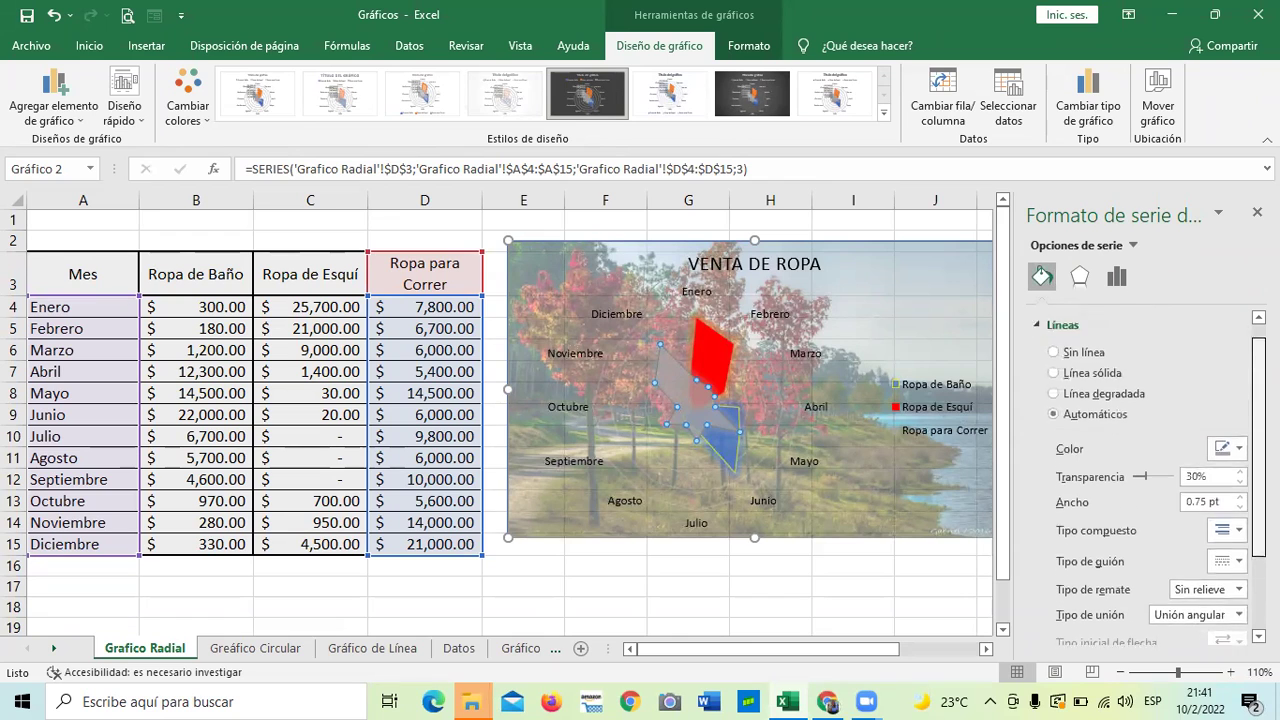
{"action": "left_click", "coordinate": [1044, 345]}
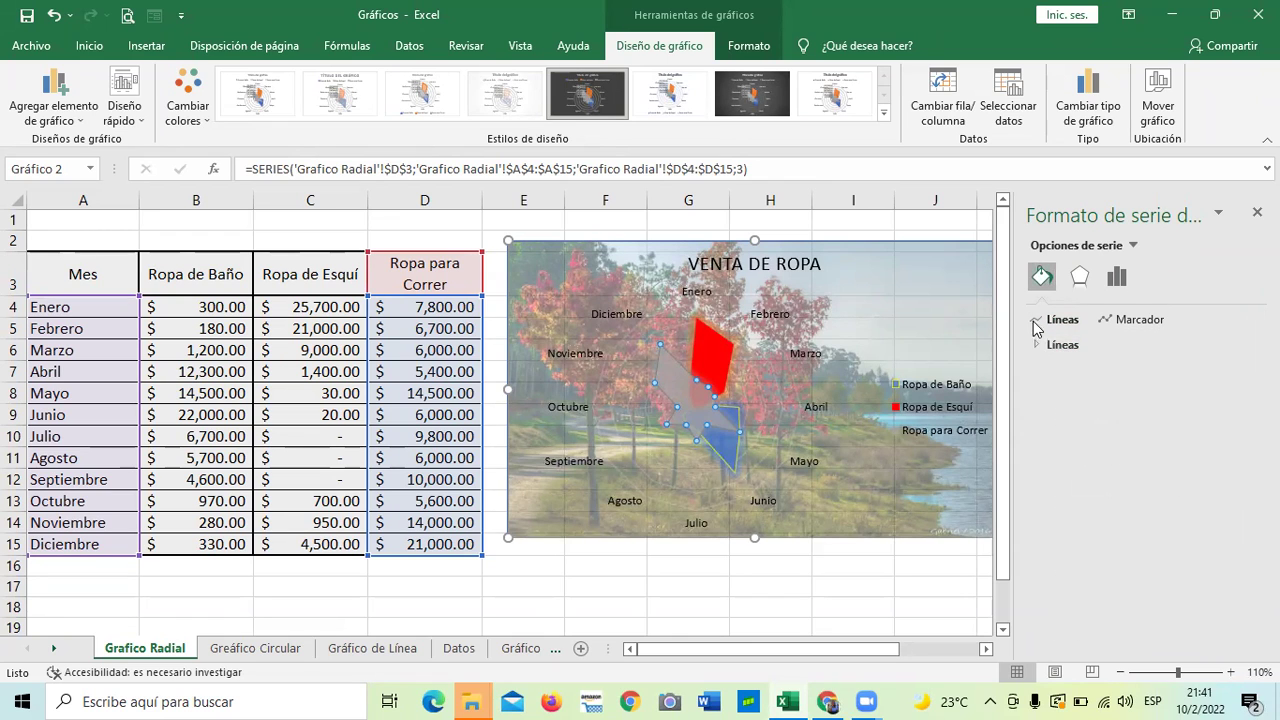
Give the marker fill of the Ropa para Correr series a solid dark green color.
{"action": "left_click", "coordinate": [1115, 322]}
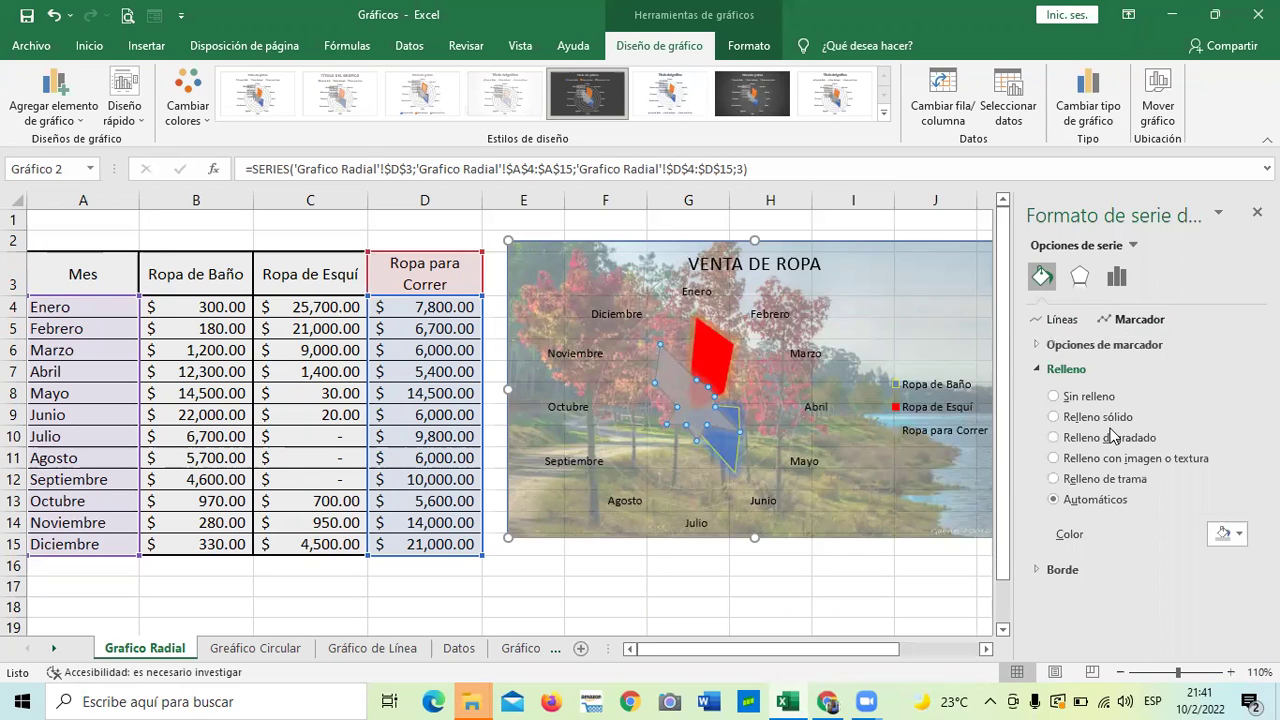
{"action": "left_click", "coordinate": [1047, 570]}
{"action": "scroll", "coordinate": [1132, 550], "scroll_direction": "down", "scroll_amount": 5}
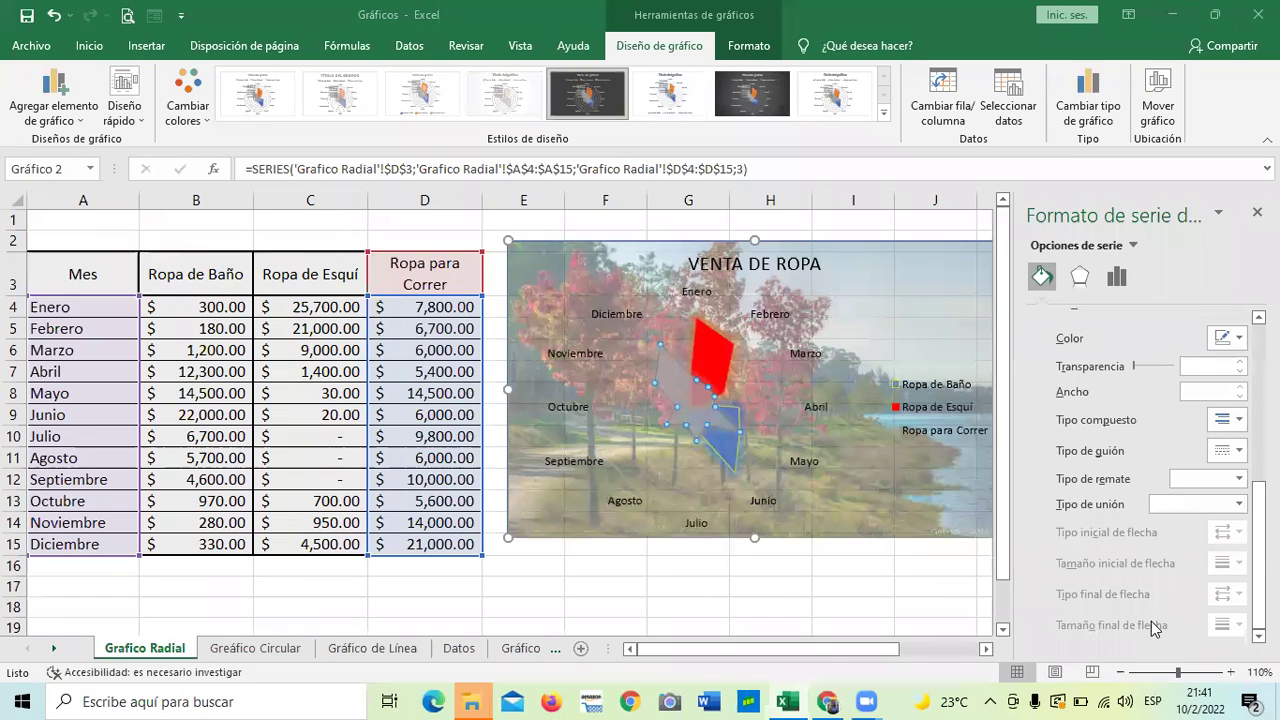
{"action": "scroll", "coordinate": [1151, 621], "scroll_direction": "up", "scroll_amount": 3}
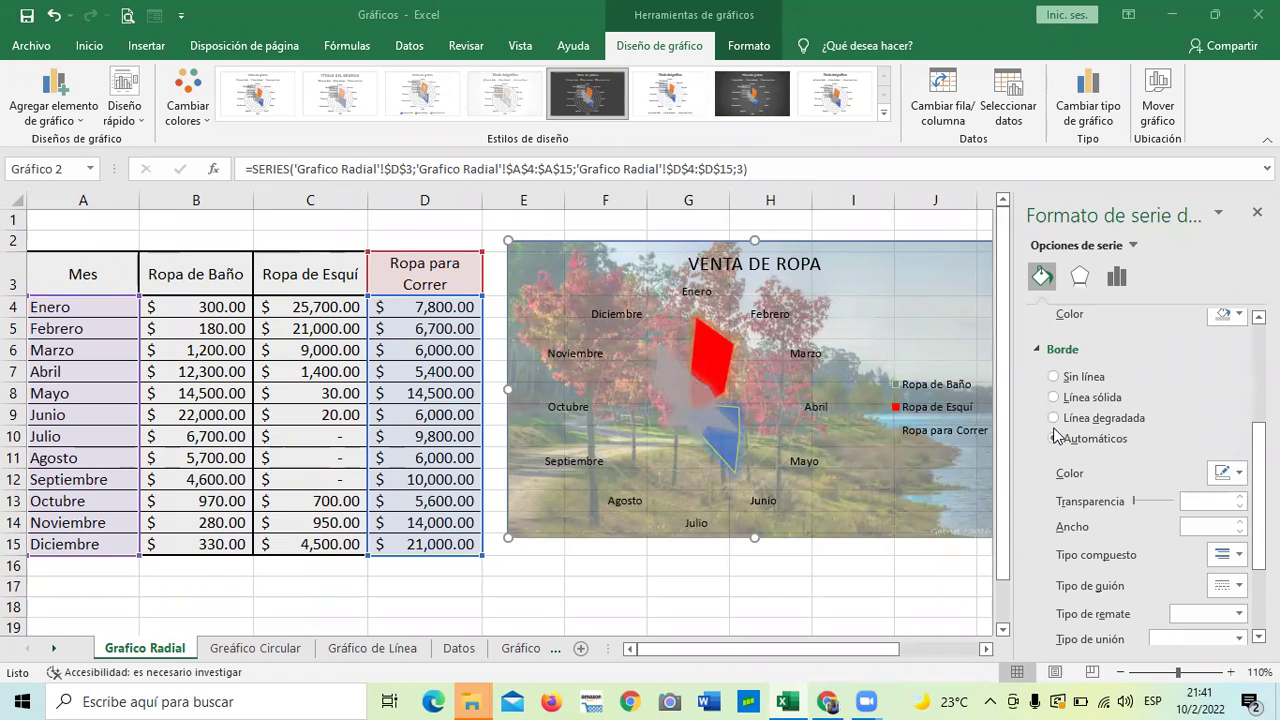
{"action": "scroll", "coordinate": [1050, 467], "scroll_direction": "up", "scroll_amount": 3}
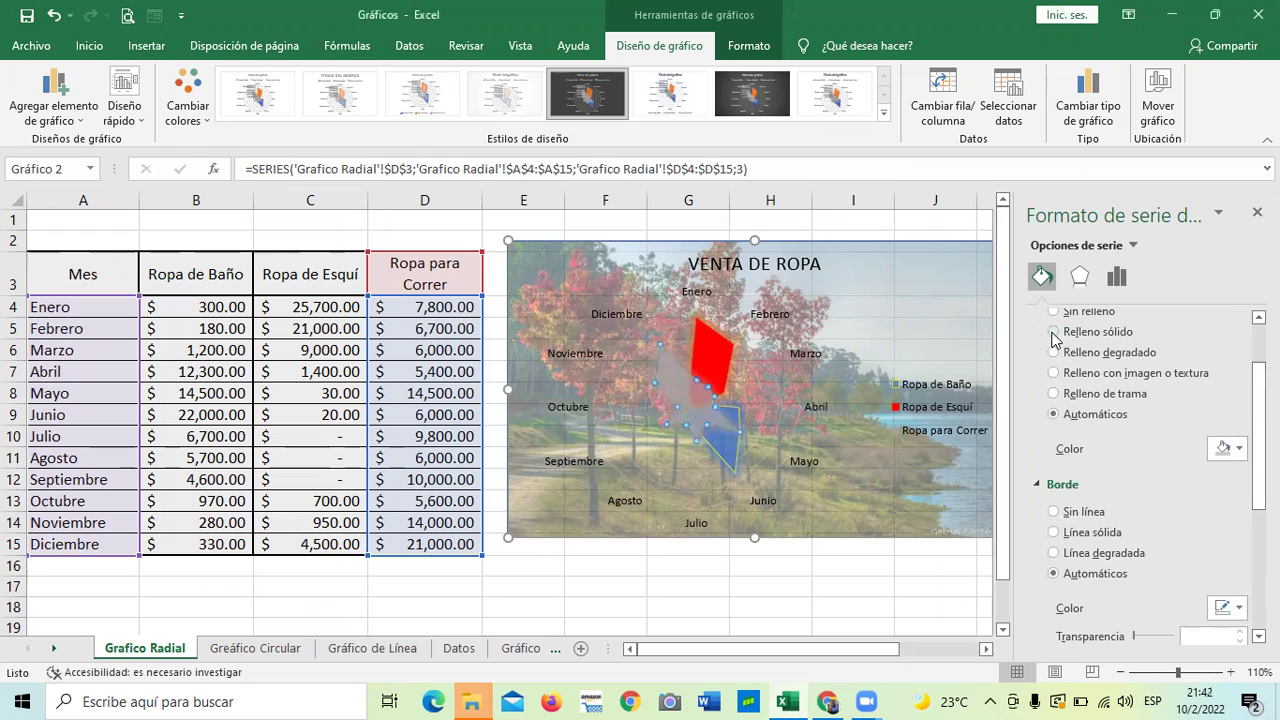
{"action": "scroll", "coordinate": [1055, 340], "scroll_direction": "up", "scroll_amount": 2}
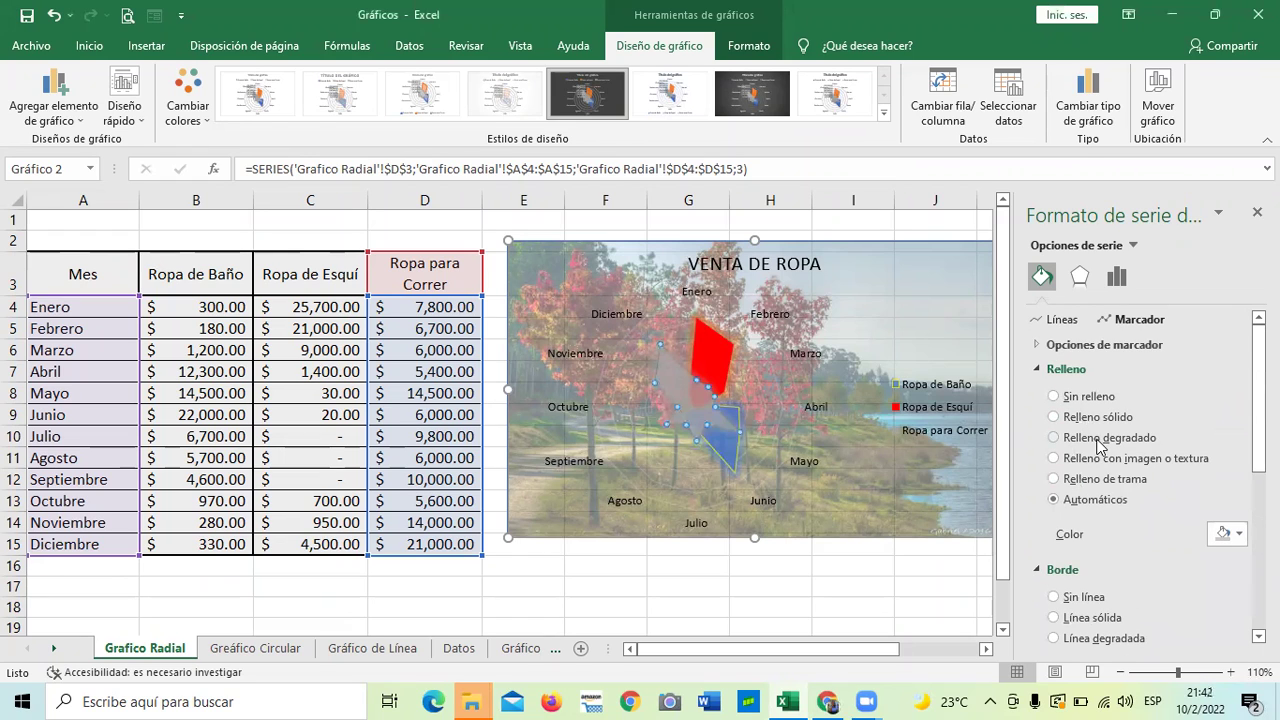
{"action": "scroll", "coordinate": [1100, 445], "scroll_direction": "down", "scroll_amount": 2}
{"action": "left_click", "coordinate": [1053, 328]}
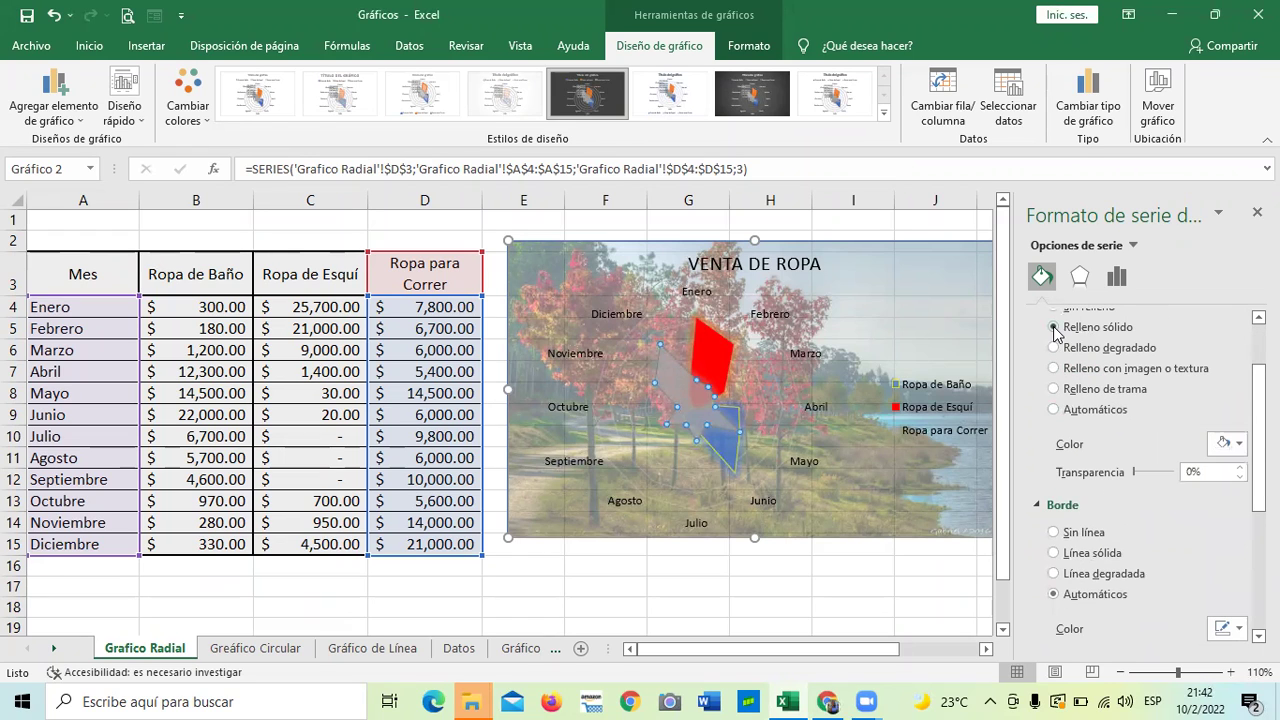
{"action": "left_click", "coordinate": [1239, 444]}
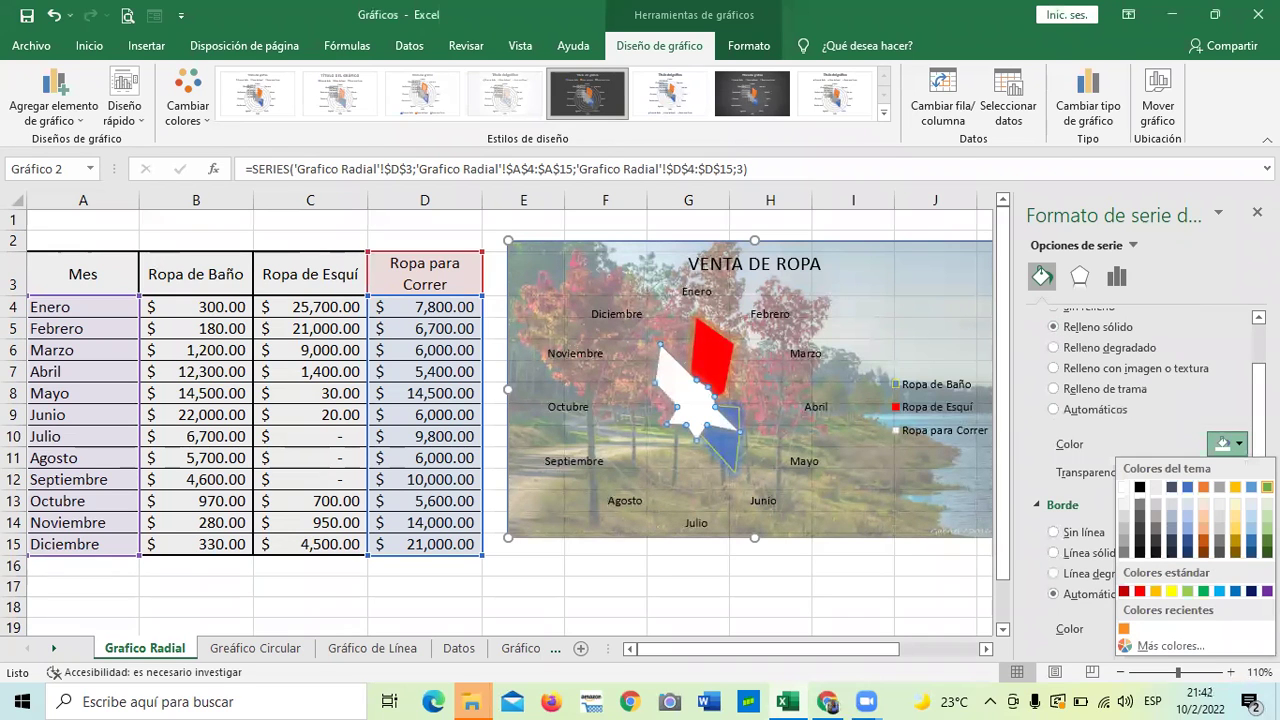
{"action": "left_click", "coordinate": [1267, 487]}
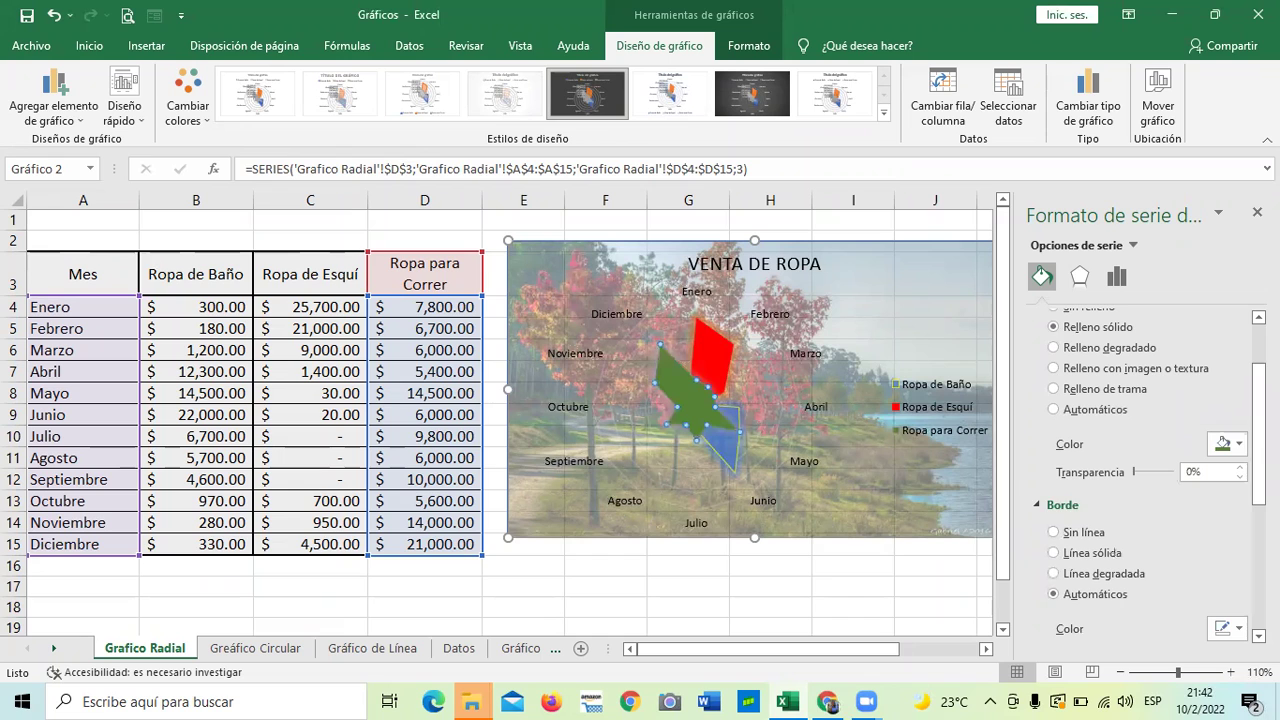
{"action": "left_click", "coordinate": [927, 492]}
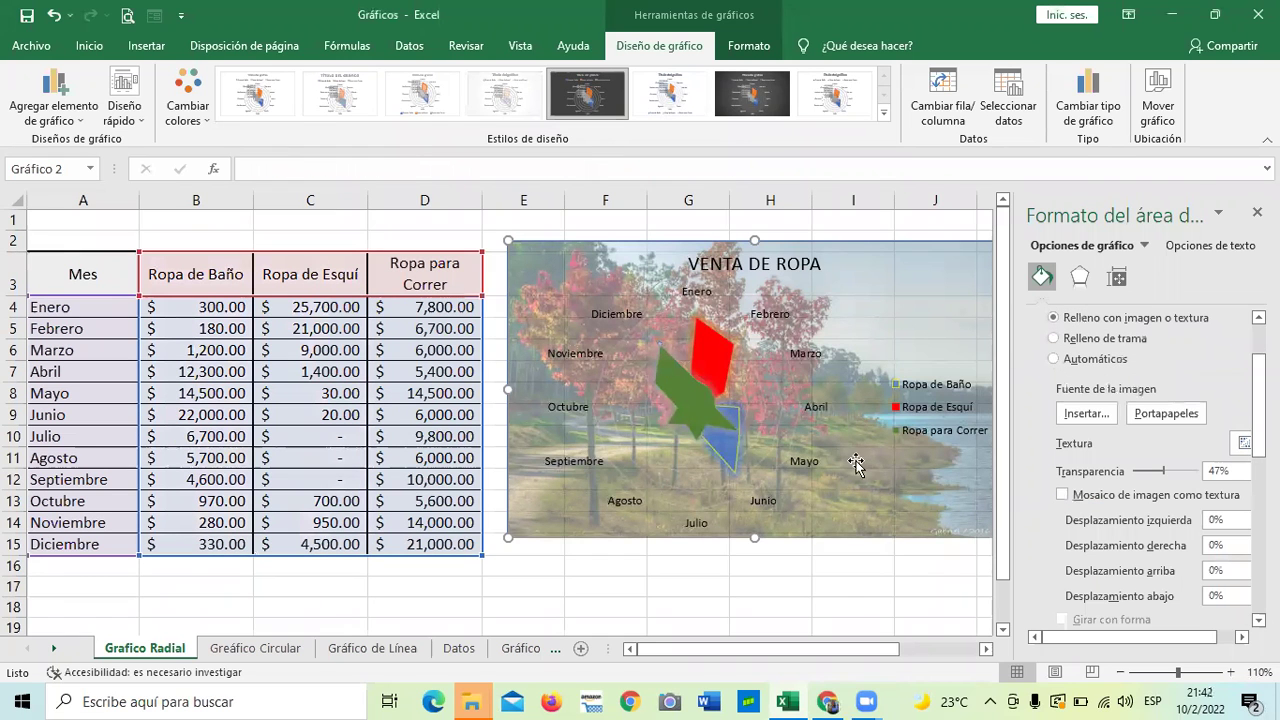
Try the Ropa de Baño series without a line, switch it back to a solid line and test its transparency.
{"action": "left_click", "coordinate": [724, 447]}
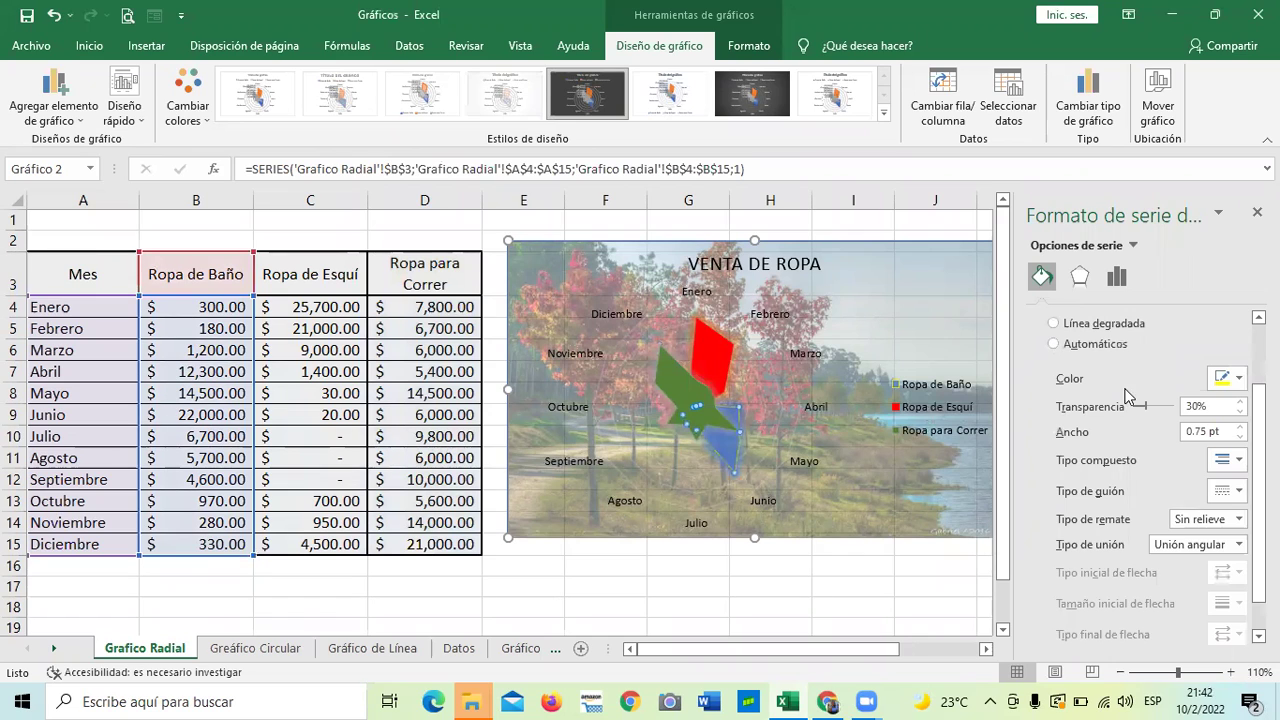
{"action": "scroll", "coordinate": [1117, 429], "scroll_direction": "up", "scroll_amount": 2}
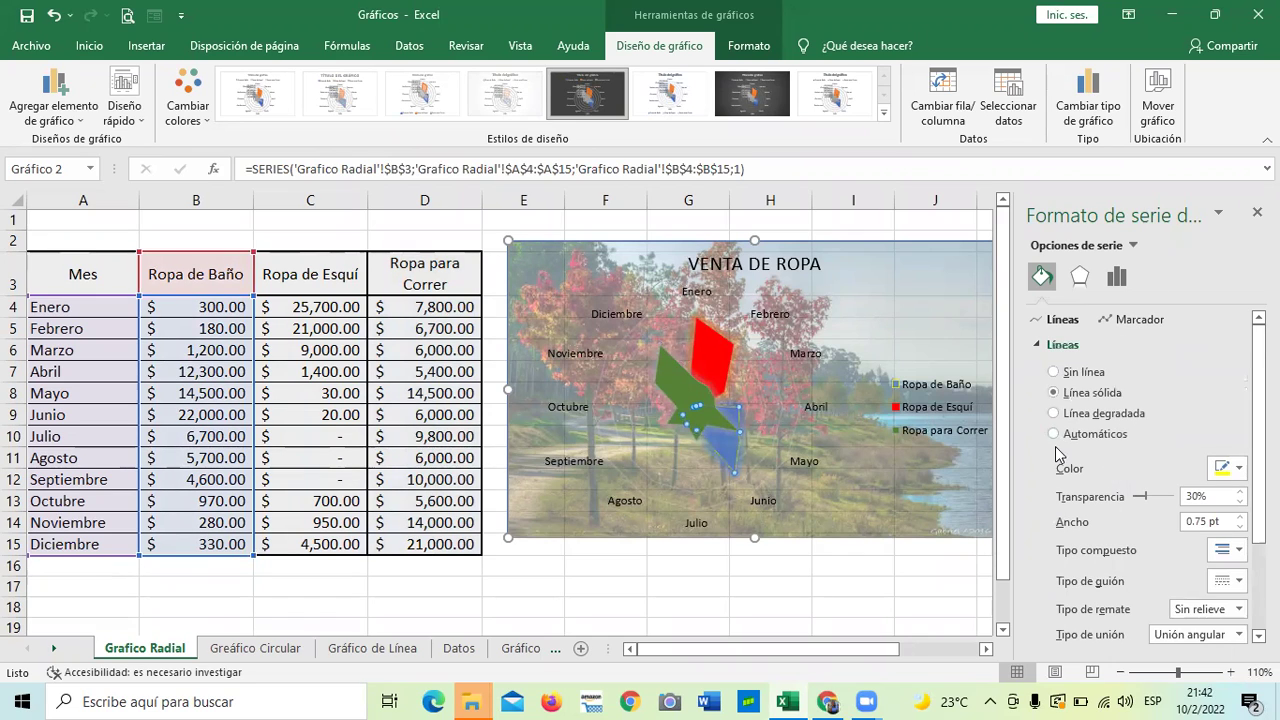
{"action": "left_click", "coordinate": [1054, 372]}
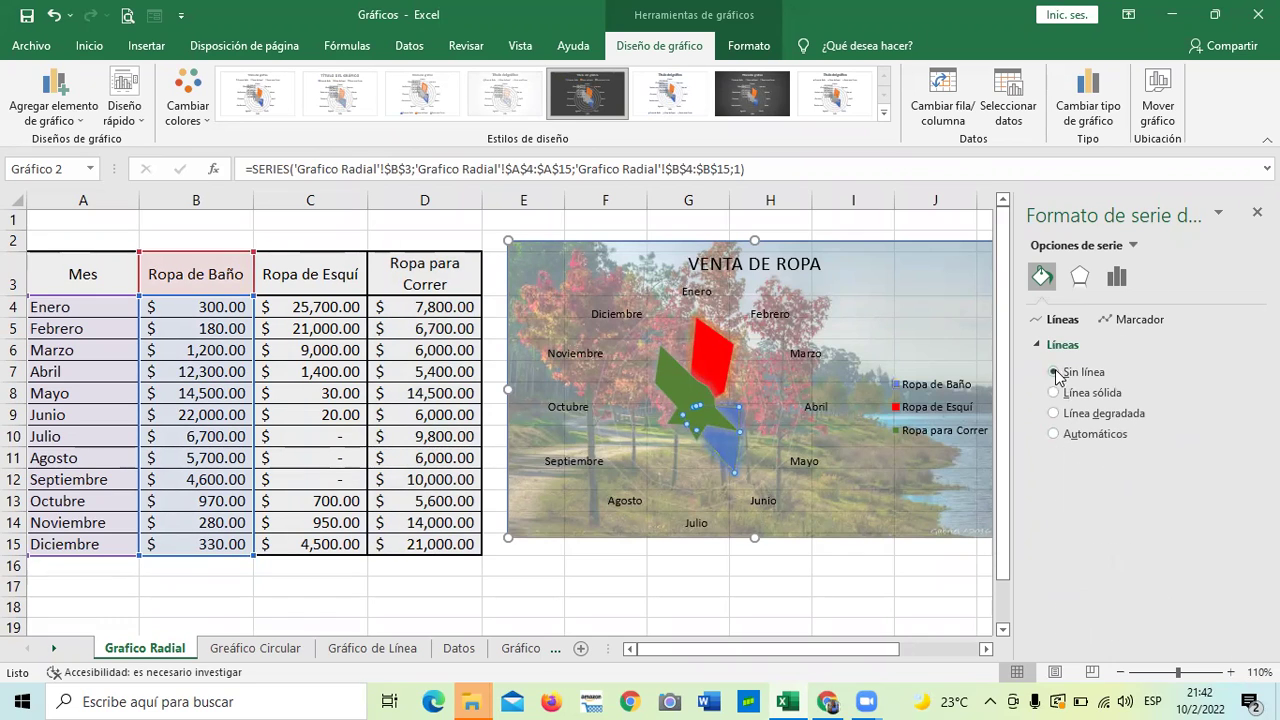
{"action": "left_click", "coordinate": [1054, 393]}
{"action": "left_click", "coordinate": [1042, 344]}
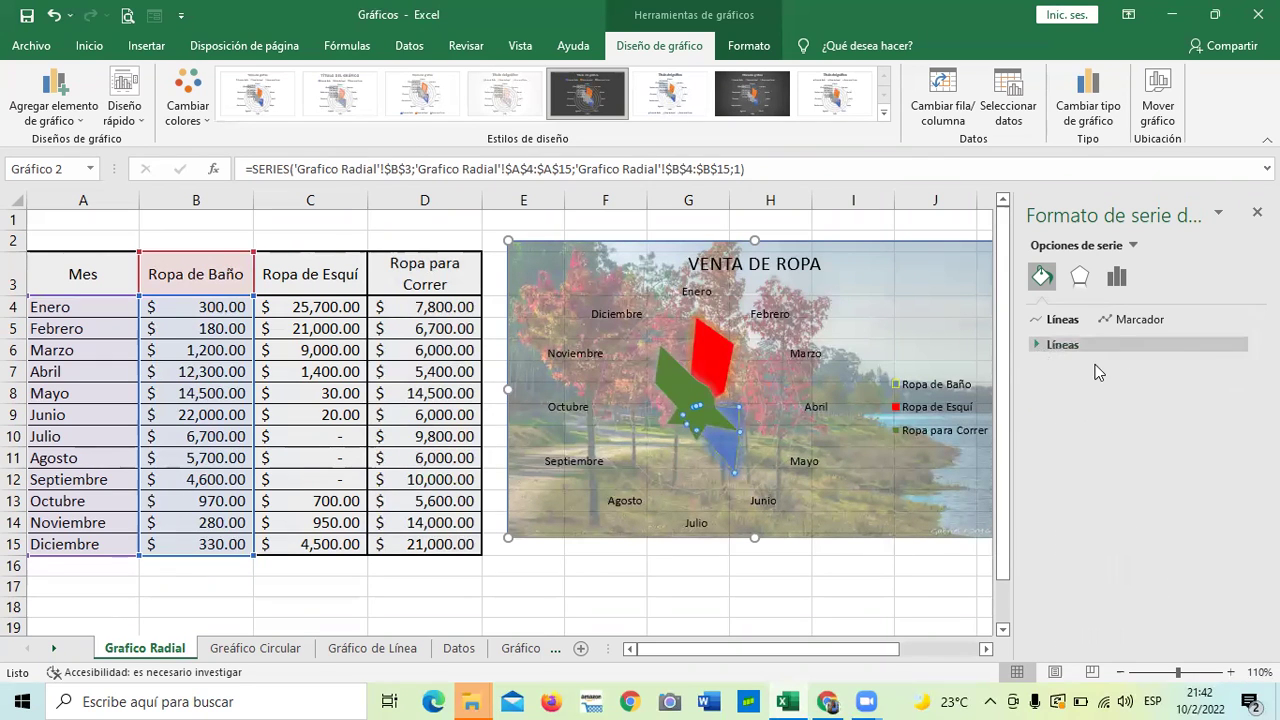
{"action": "left_click", "coordinate": [1040, 345]}
{"action": "scroll", "coordinate": [1145, 430], "scroll_direction": "down", "scroll_amount": 3}
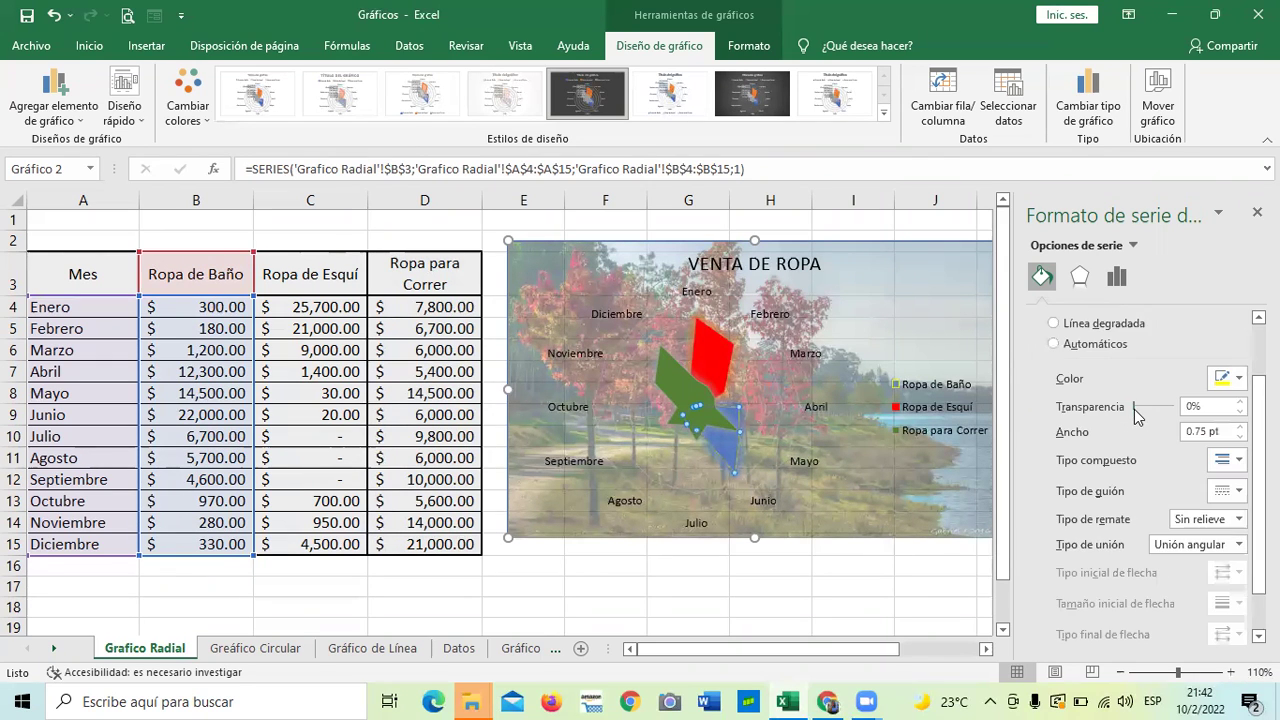
{"action": "scroll", "coordinate": [1150, 455], "scroll_direction": "up", "scroll_amount": 2}
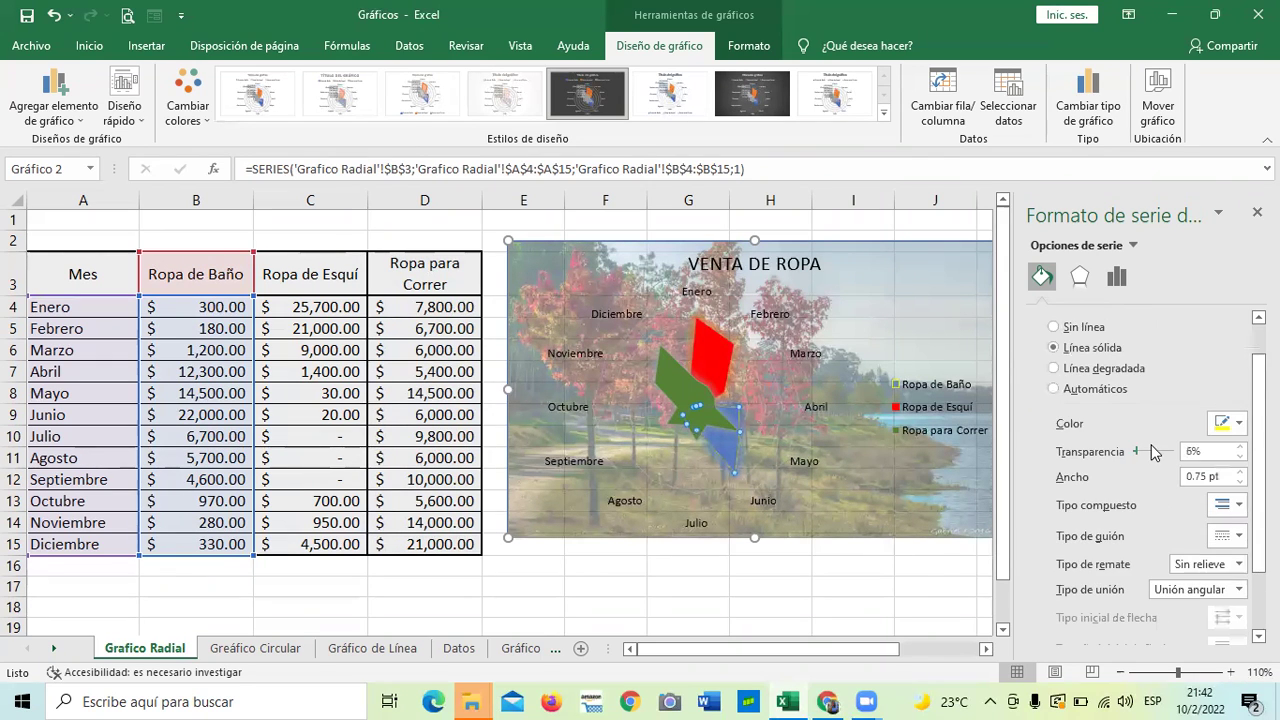
Remove the Ropa de Baño series line, set it to a solid line again and close the series formatting.
{"action": "left_click", "coordinate": [1053, 324]}
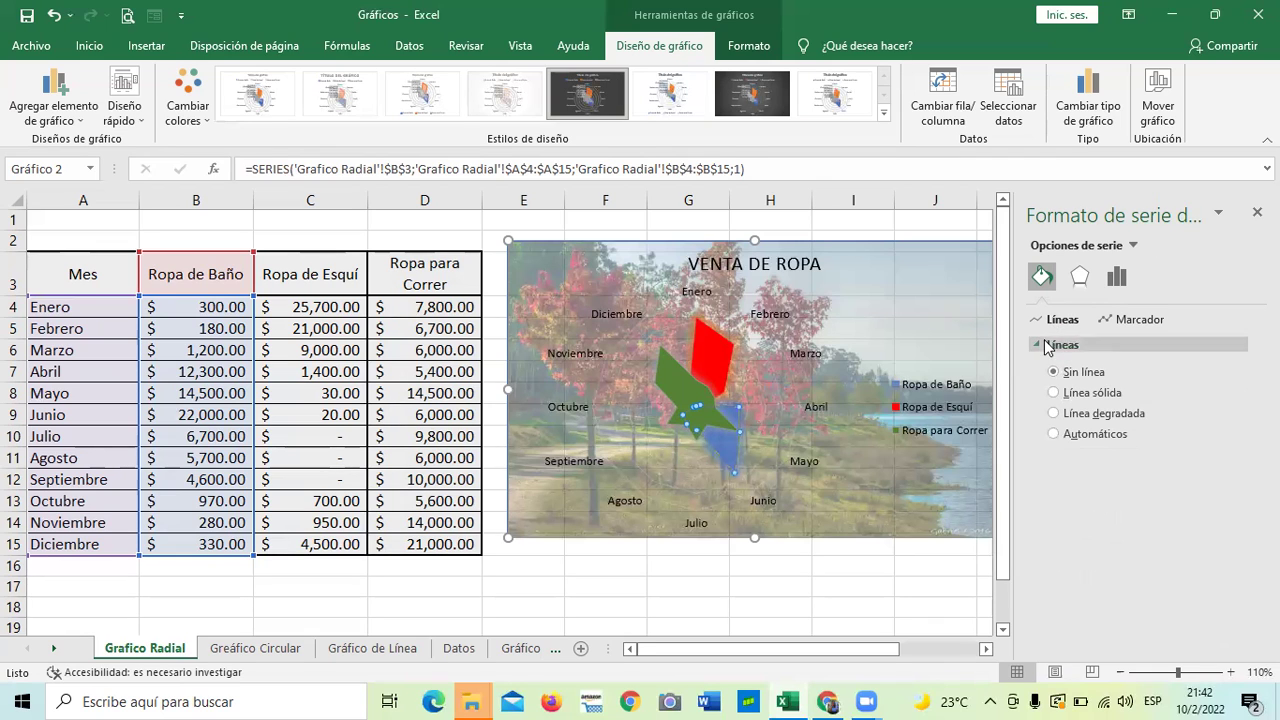
{"action": "left_click", "coordinate": [1038, 346]}
{"action": "left_click", "coordinate": [1039, 346]}
{"action": "left_click", "coordinate": [1058, 392]}
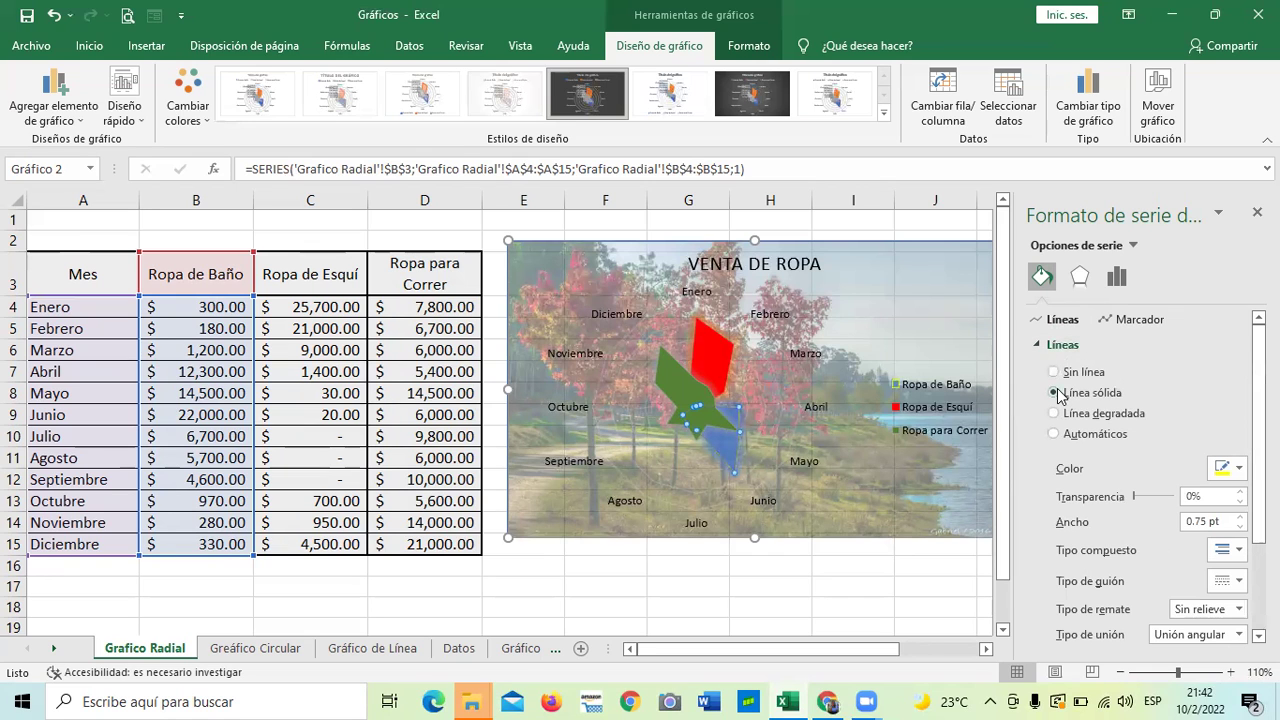
{"action": "scroll", "coordinate": [1108, 500], "scroll_direction": "down", "scroll_amount": 3}
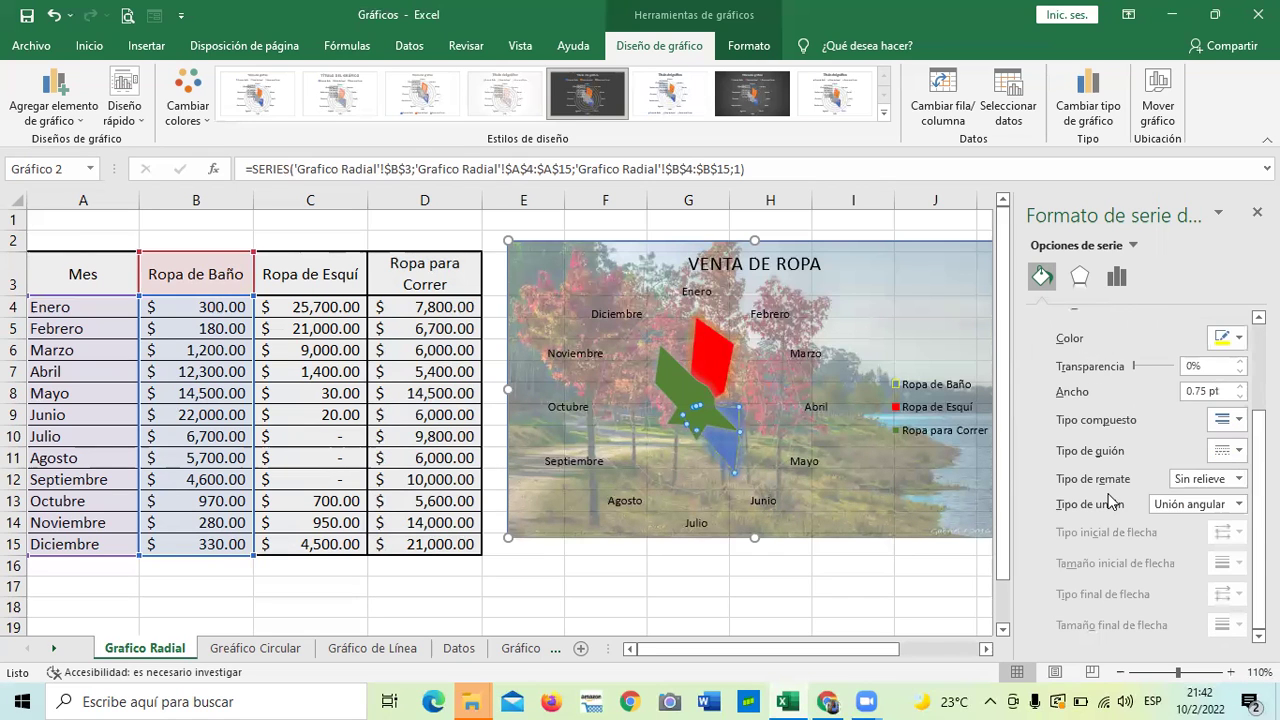
{"action": "scroll", "coordinate": [1108, 500], "scroll_direction": "up", "scroll_amount": 3}
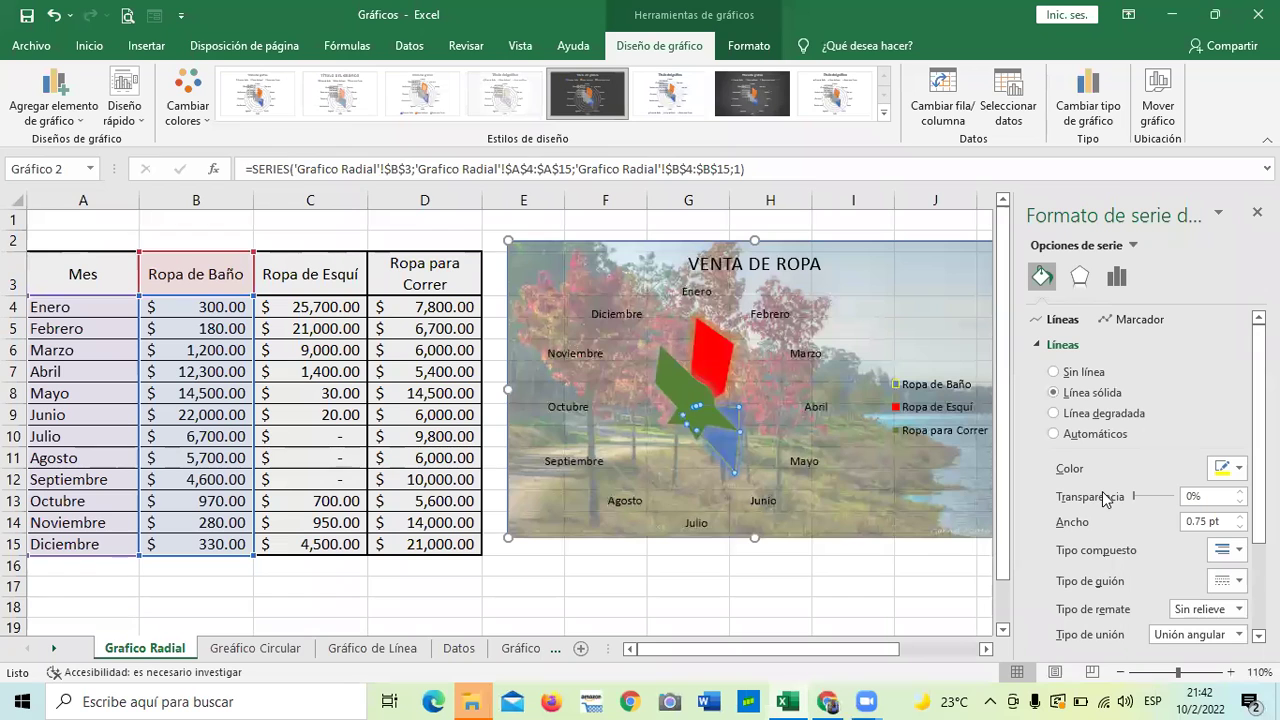
{"action": "left_click", "coordinate": [1257, 212]}
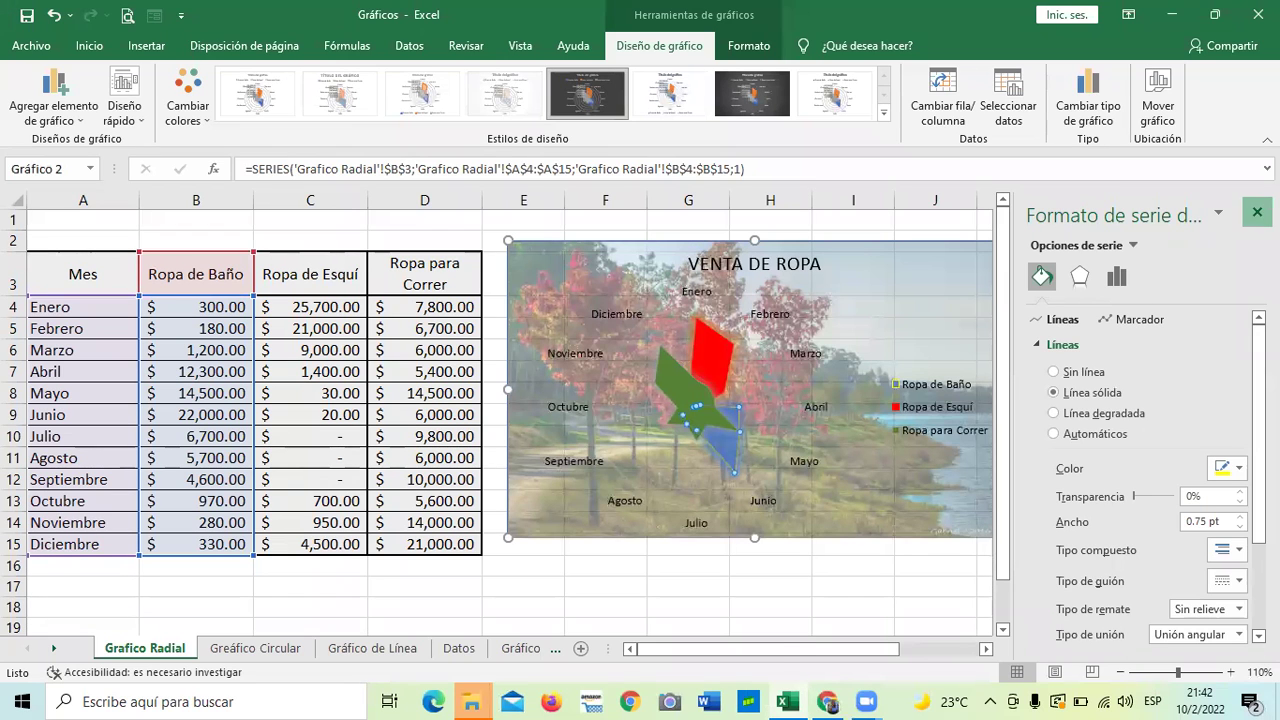
{"action": "left_click", "coordinate": [1094, 483]}
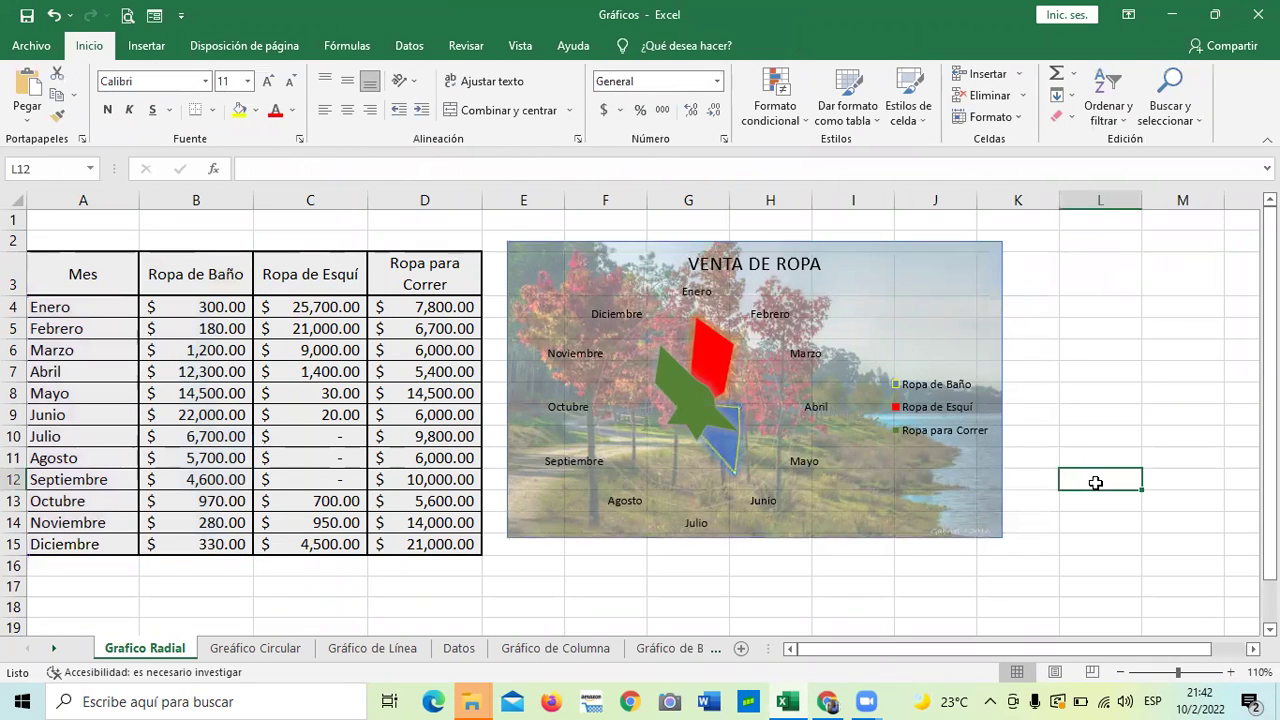
Look through the radar chart's filters, styles and chart elements, and try data labels on and off.
{"action": "left_click", "coordinate": [968, 508]}
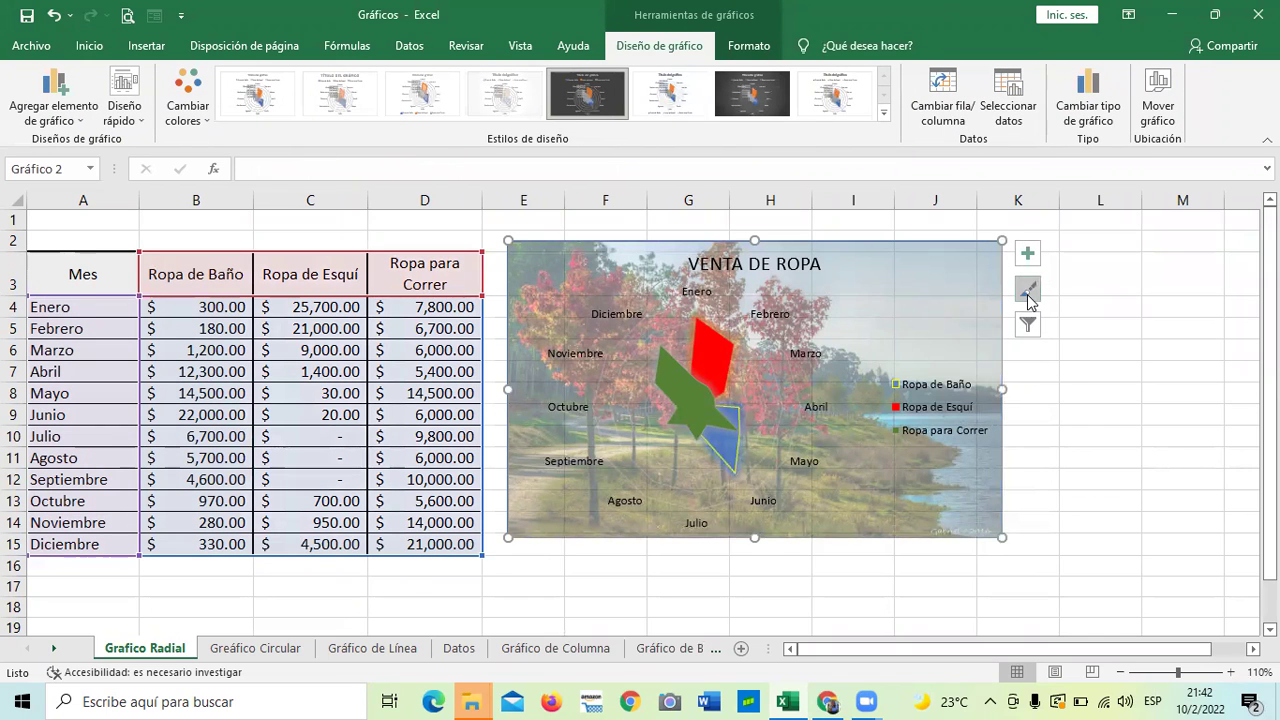
{"action": "left_click", "coordinate": [1030, 326]}
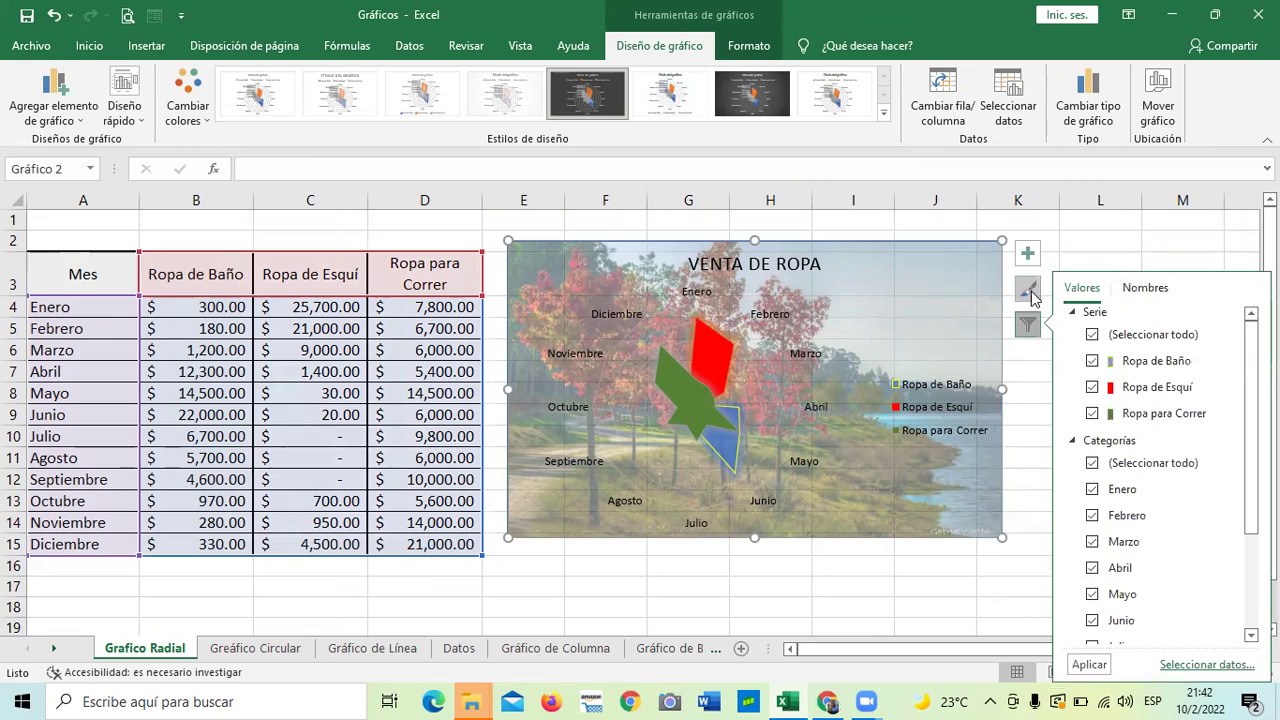
{"action": "left_click", "coordinate": [1030, 290]}
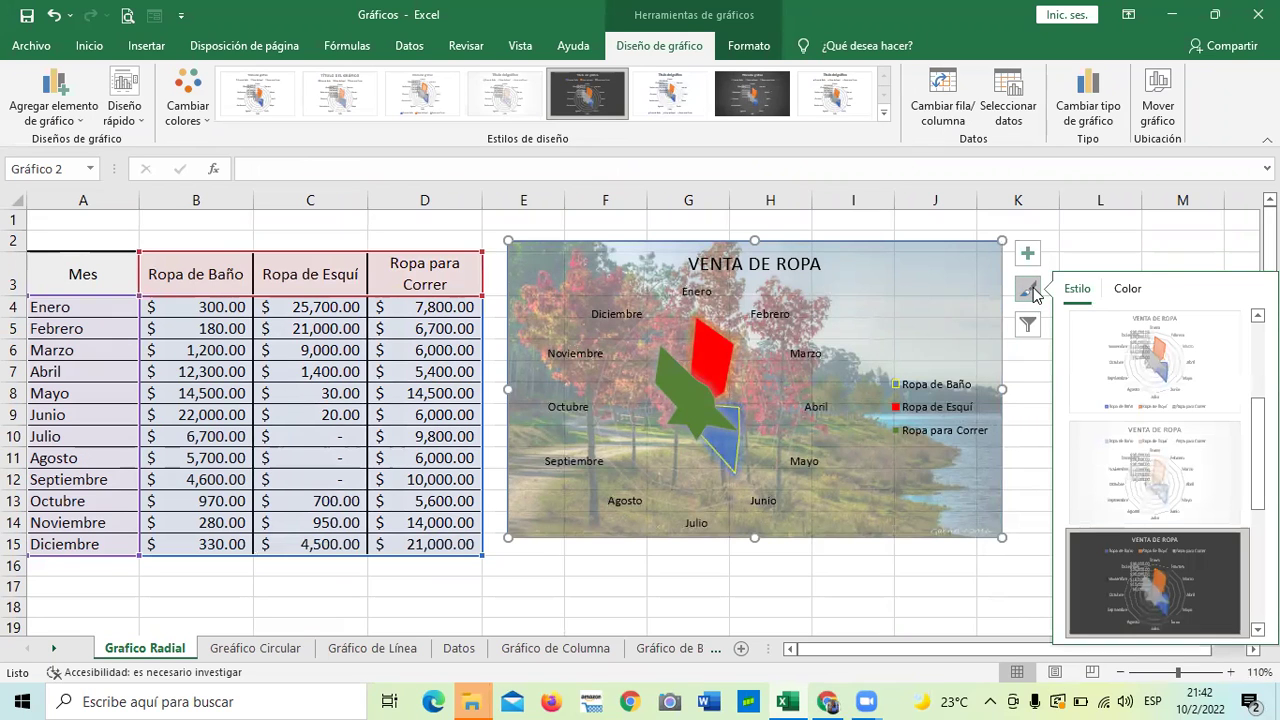
{"action": "left_click", "coordinate": [1027, 253]}
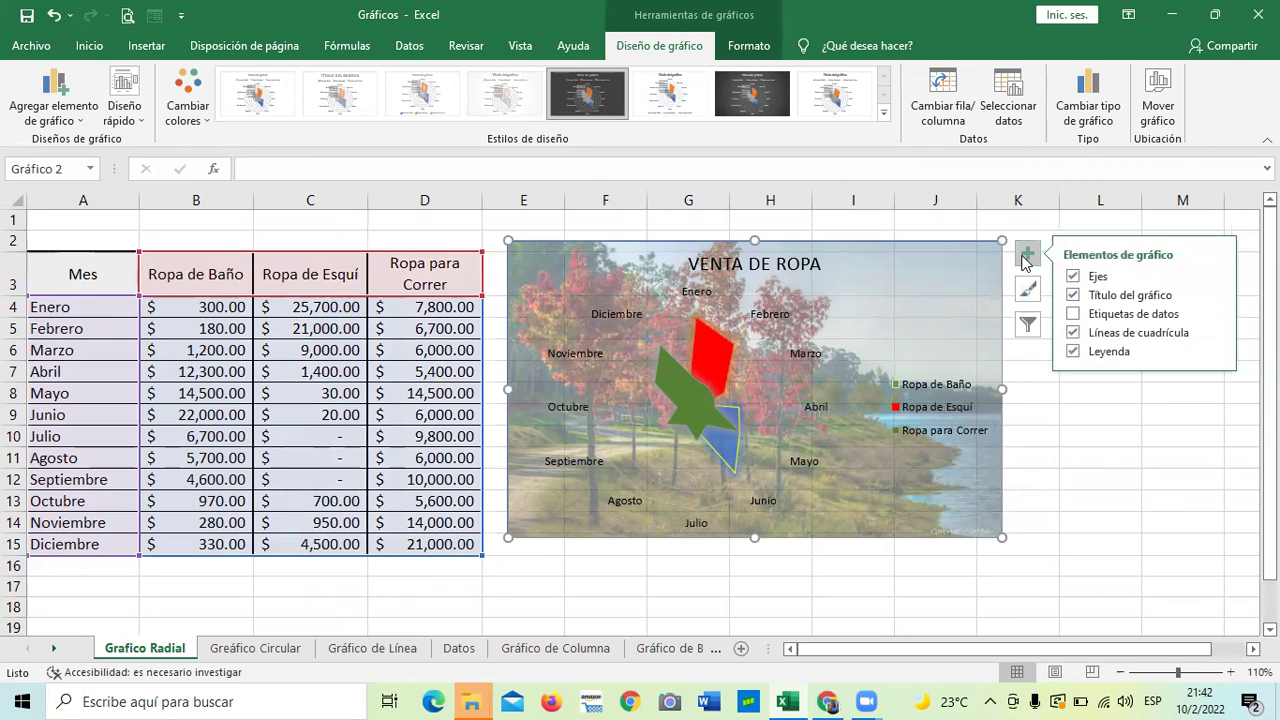
{"action": "left_click", "coordinate": [1071, 316]}
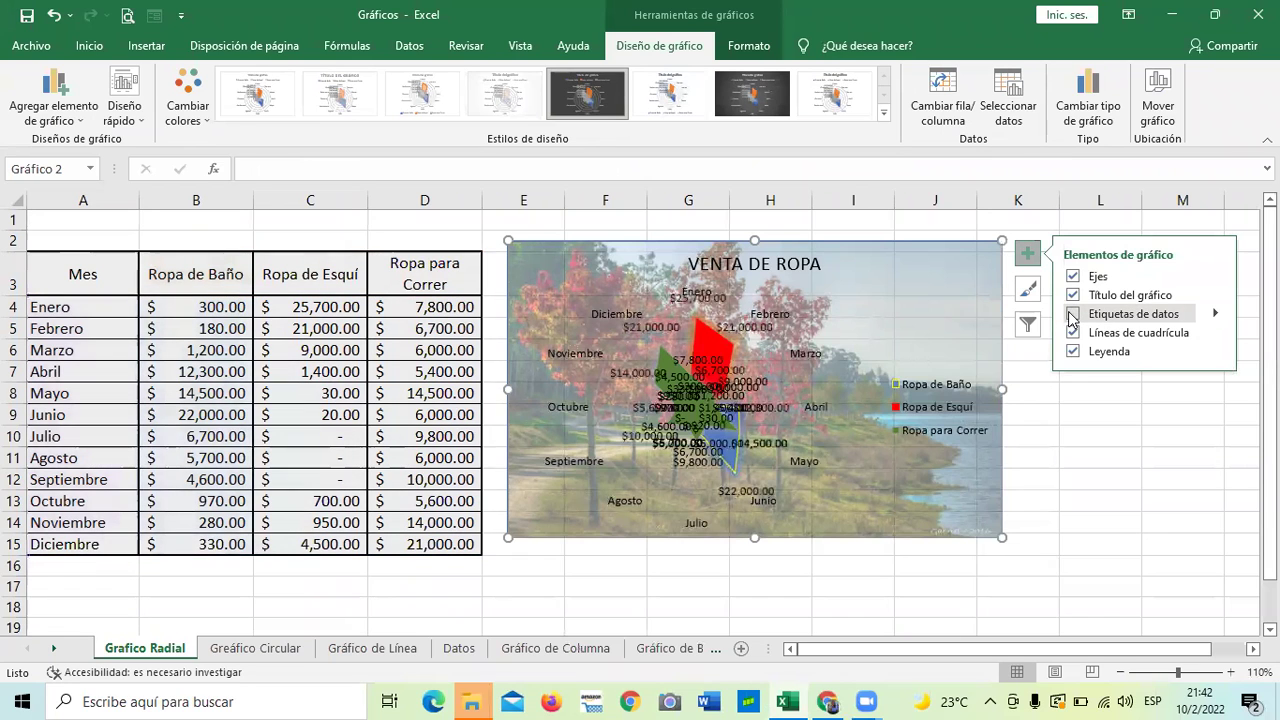
{"action": "left_click", "coordinate": [1071, 316]}
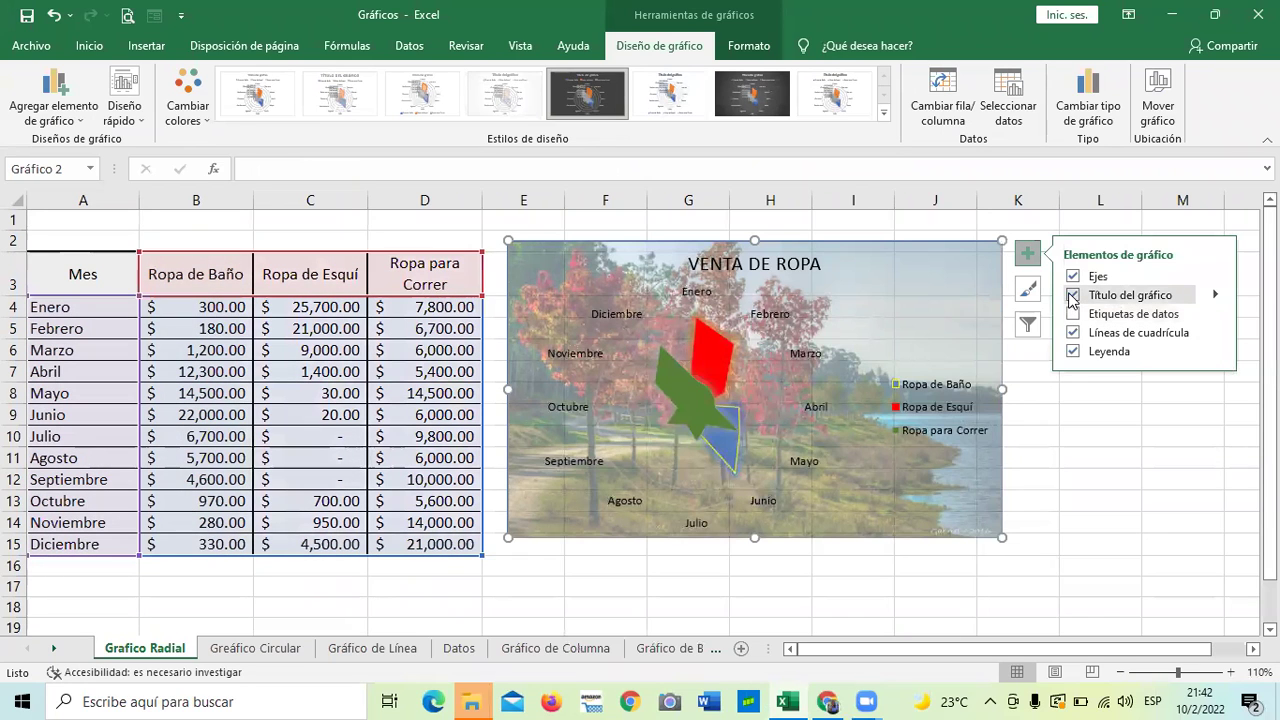
Remove the radar chart's title, also trying the data labels on and off, and deselect the chart.
{"action": "left_click", "coordinate": [1072, 297]}
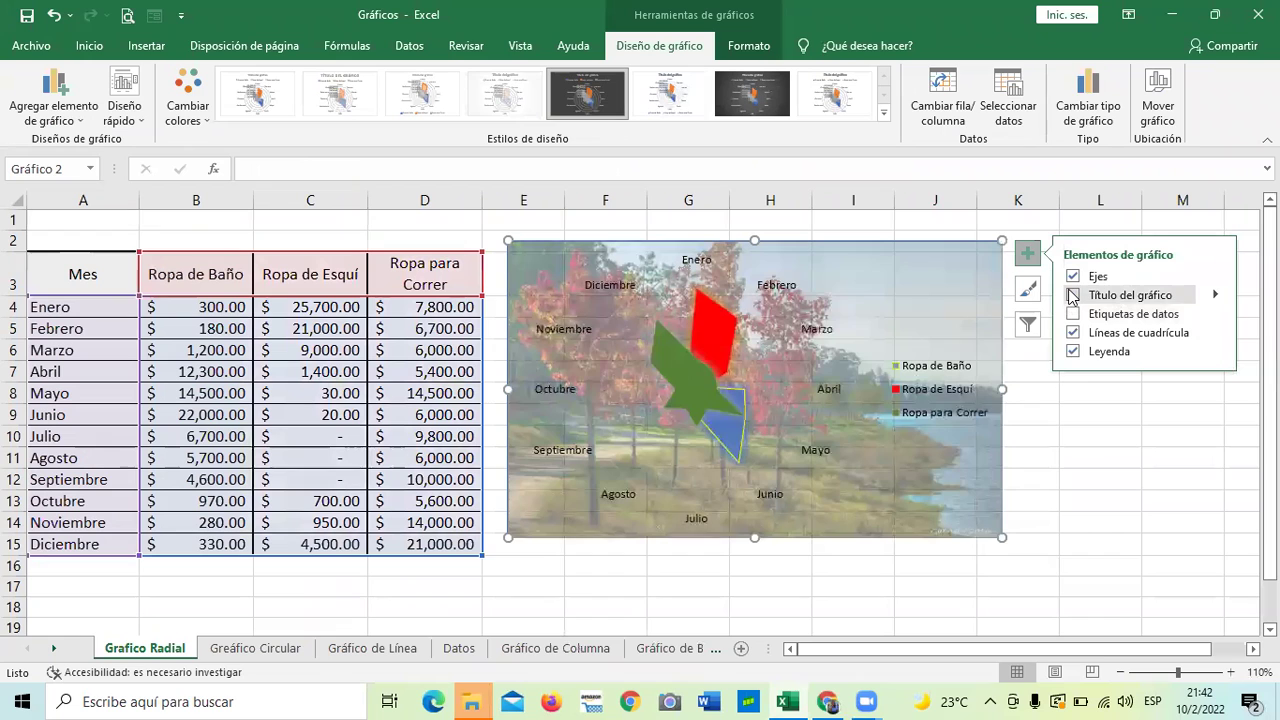
{"action": "left_click", "coordinate": [1074, 278]}
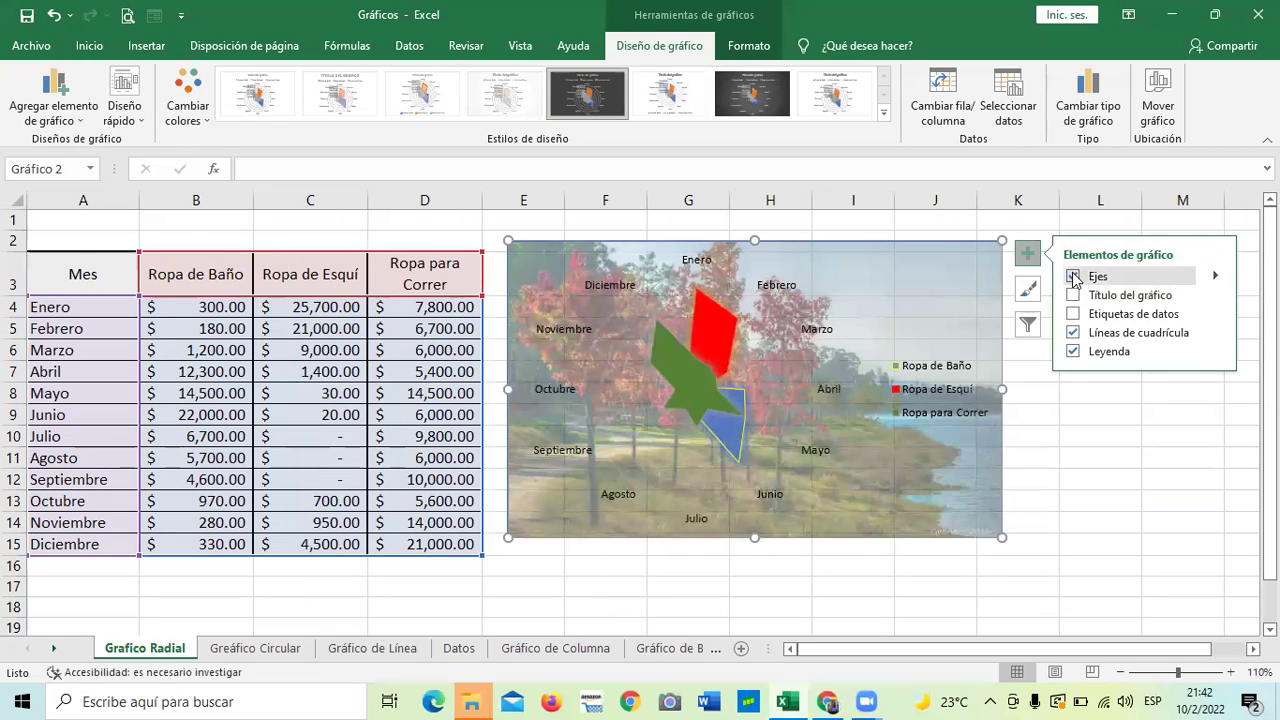
{"action": "left_click", "coordinate": [1073, 333]}
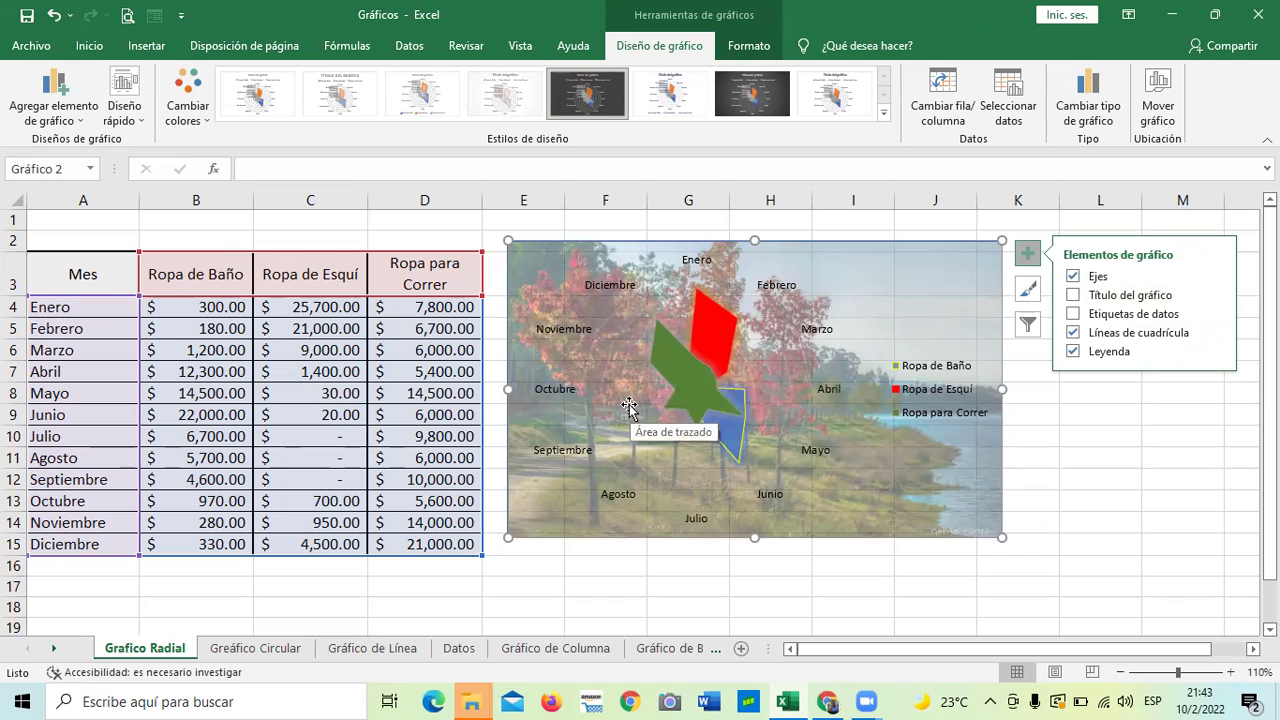
{"action": "left_click", "coordinate": [1072, 314]}
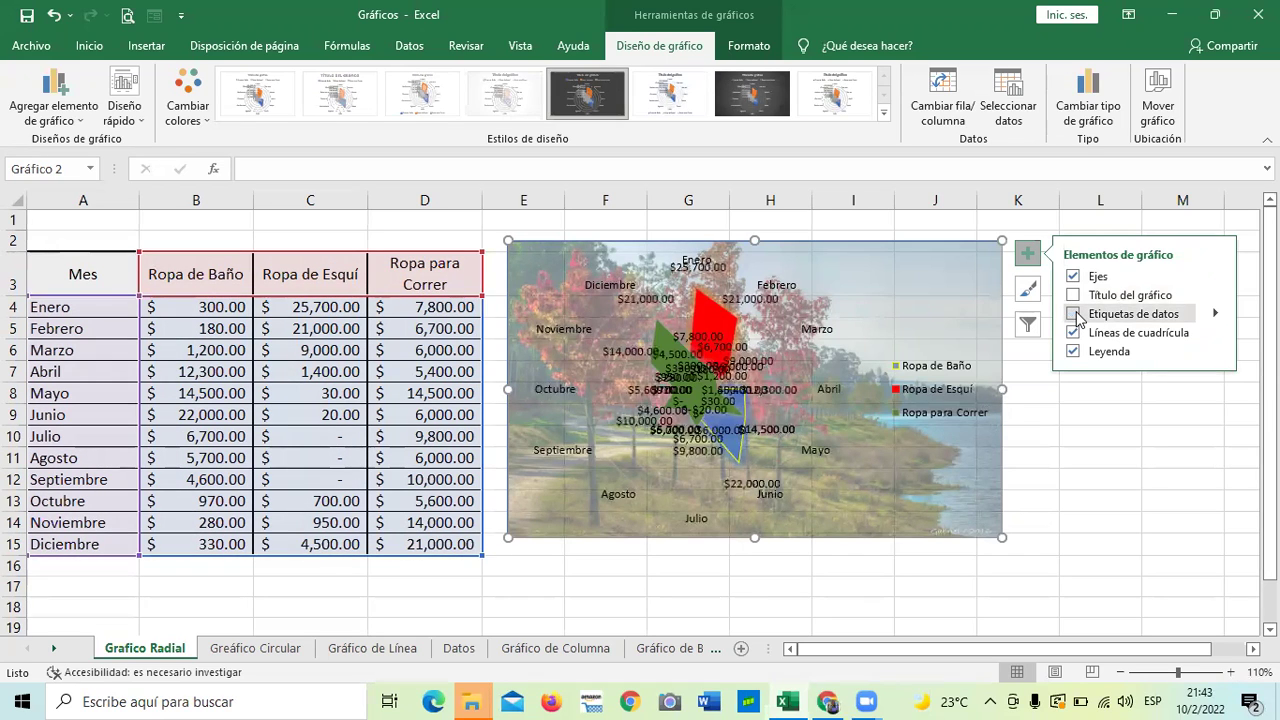
{"action": "left_click", "coordinate": [1073, 314]}
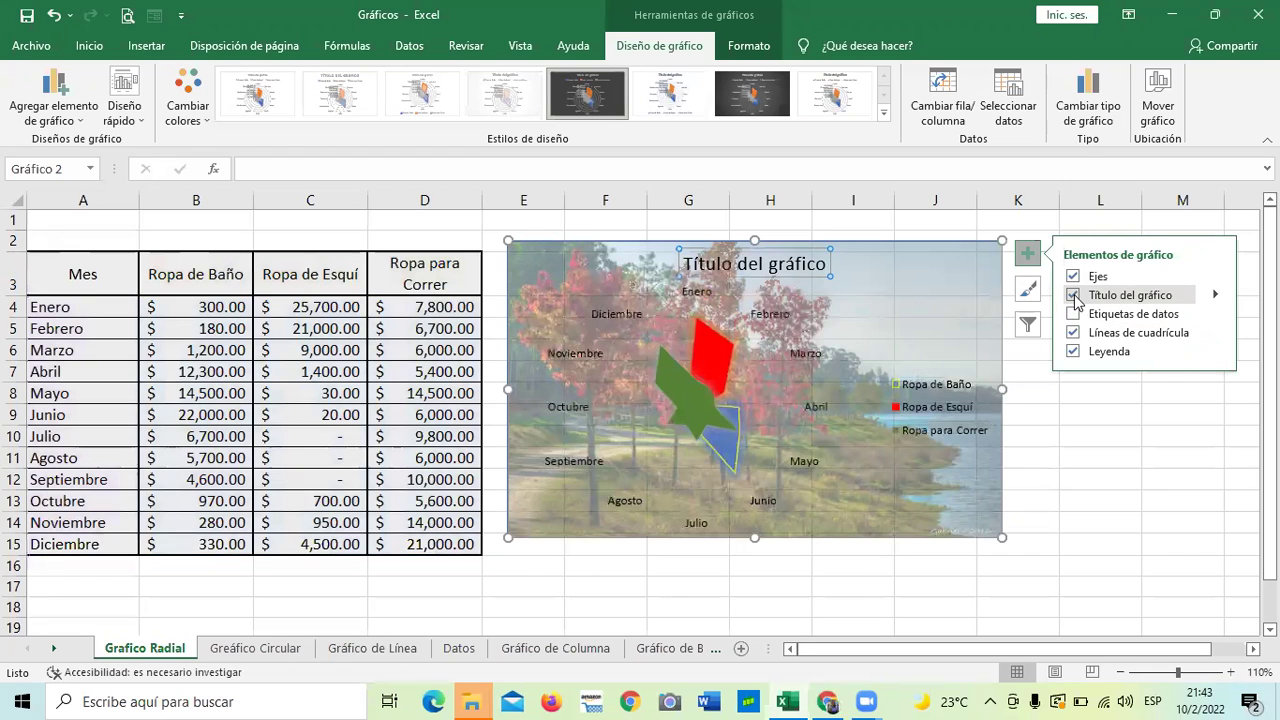
{"action": "left_click", "coordinate": [1073, 295]}
{"action": "left_click", "coordinate": [1073, 295]}
{"action": "left_click", "coordinate": [1120, 517]}
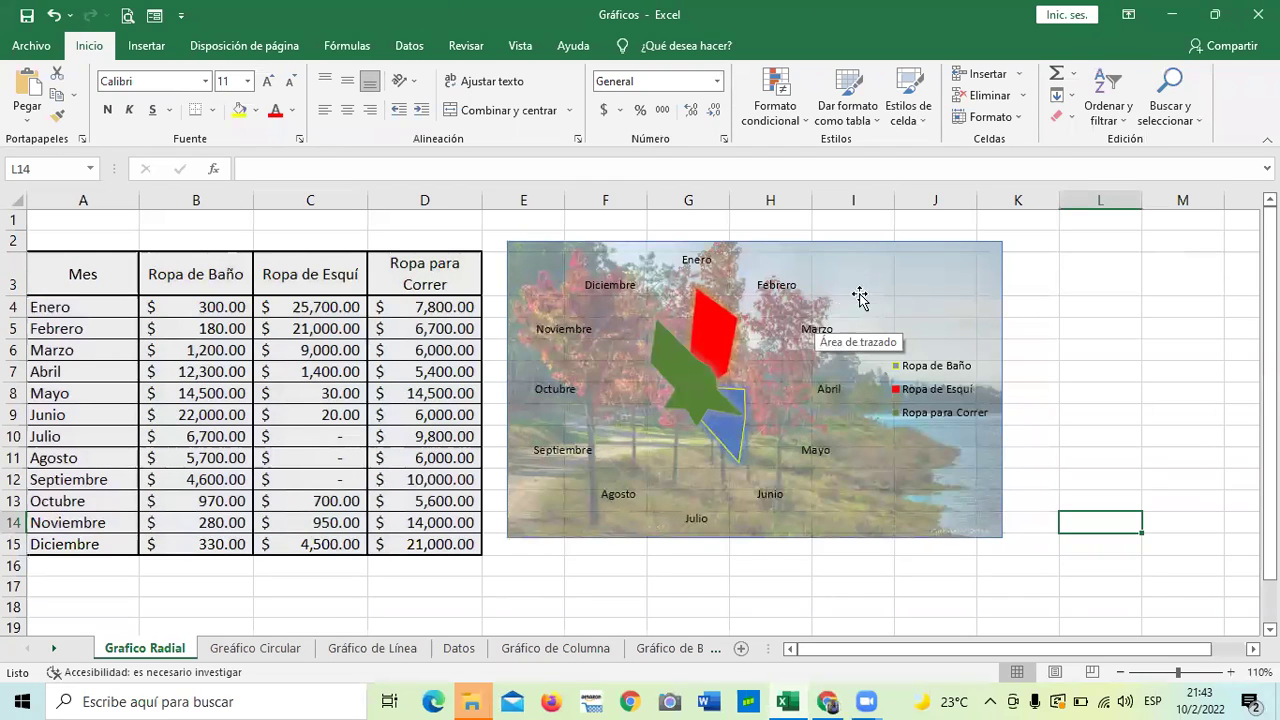
Apply the Estilo 8 chart style to the radar chart.
{"action": "left_click", "coordinate": [882, 271]}
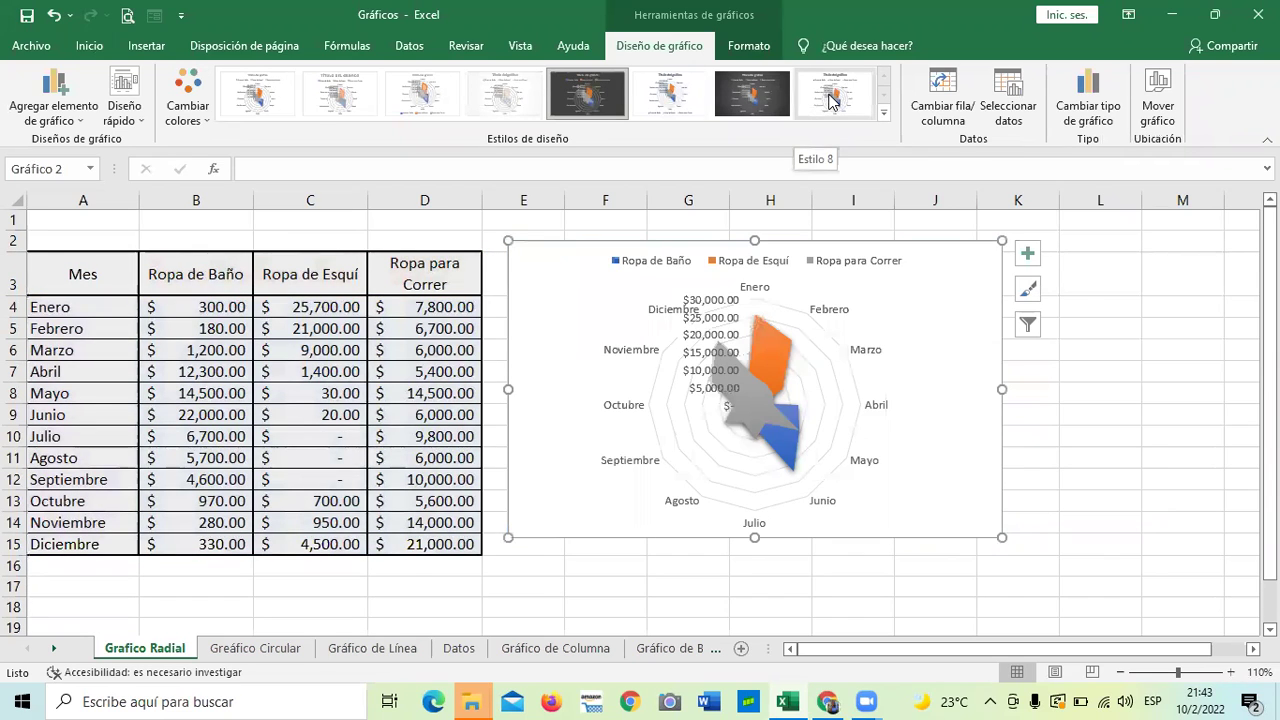
{"action": "left_click", "coordinate": [830, 97]}
{"action": "left_click", "coordinate": [1105, 472]}
{"action": "left_click", "coordinate": [975, 464]}
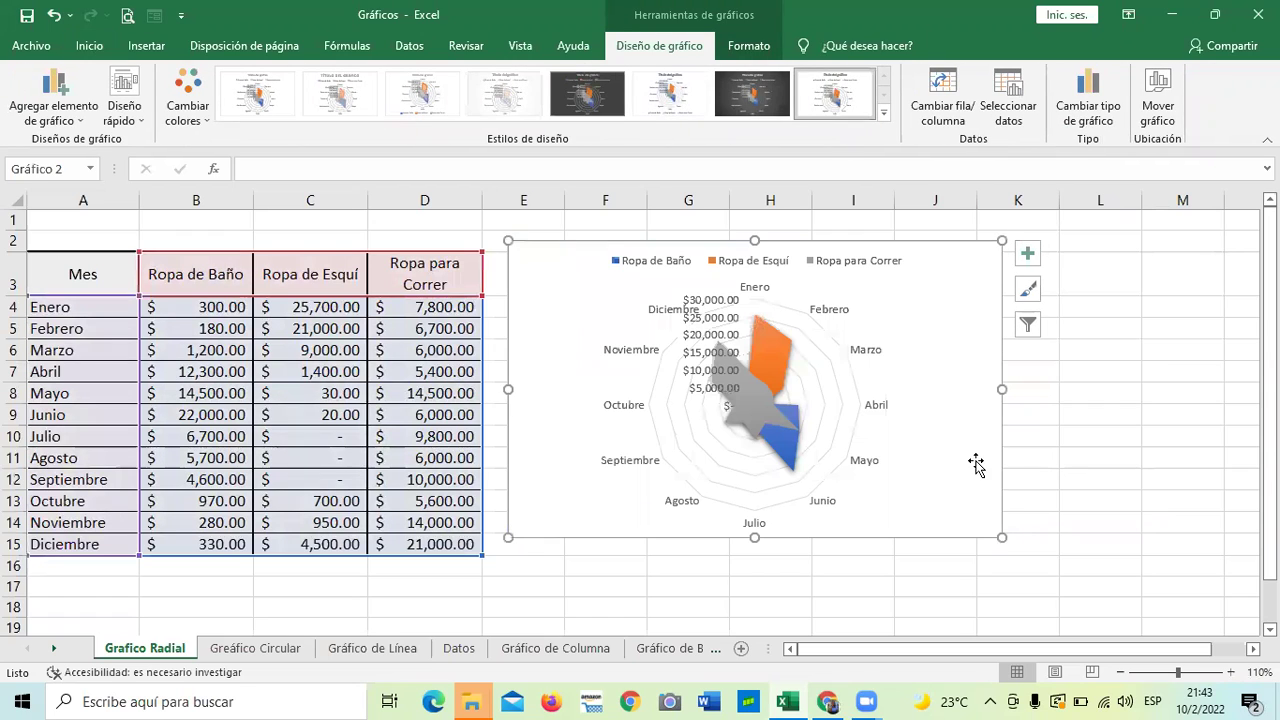
Fill the radar chart's area with the landscape picture again and close the chart area formatting.
{"action": "double_click", "coordinate": [962, 279]}
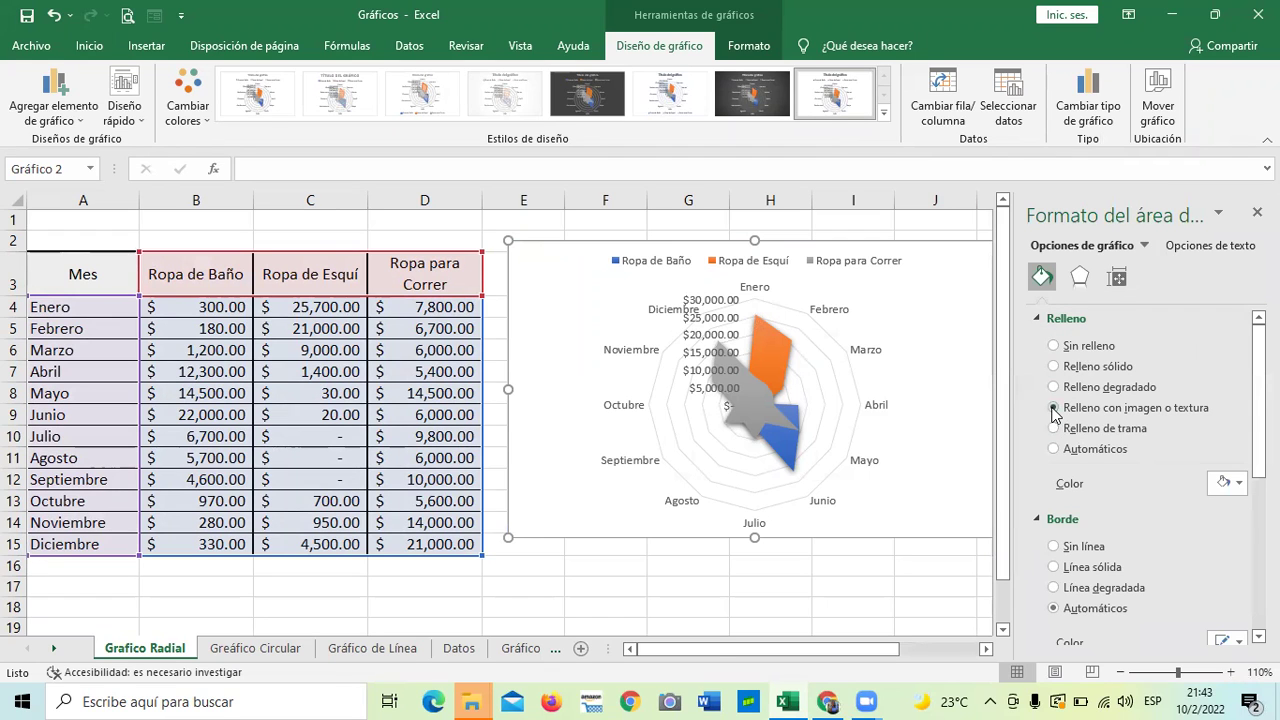
{"action": "left_click", "coordinate": [1053, 408]}
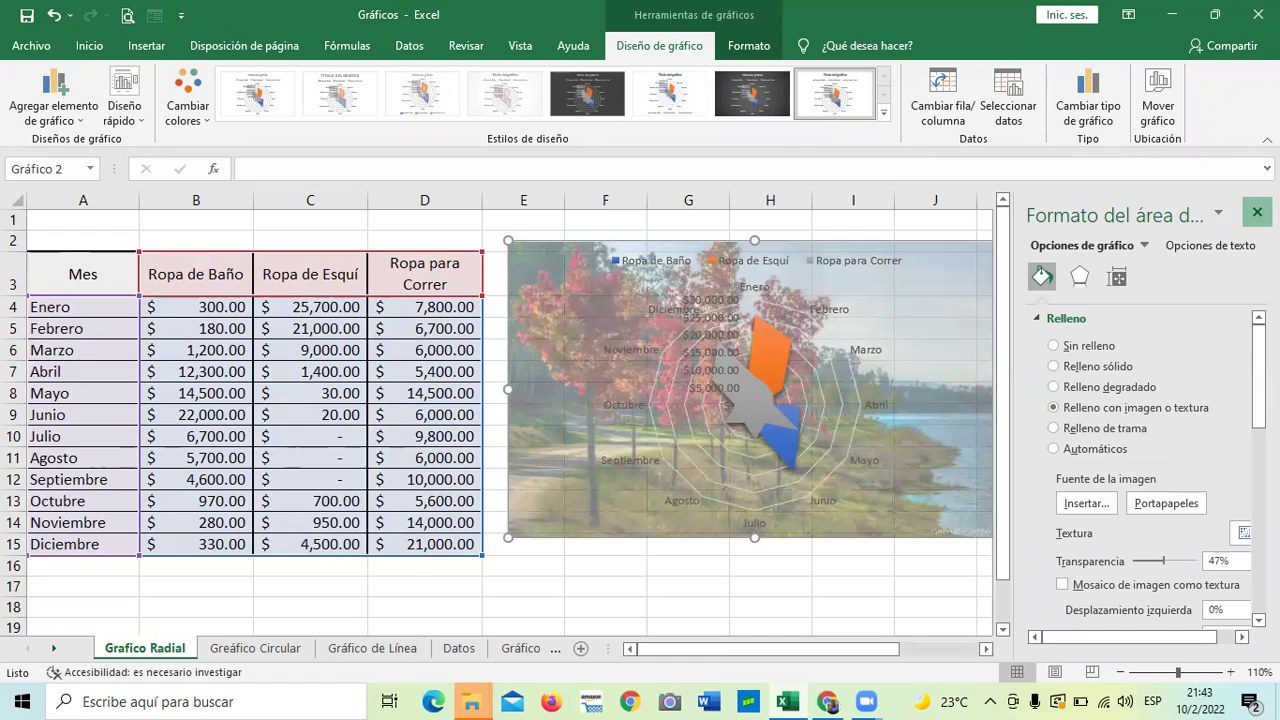
{"action": "left_click", "coordinate": [1257, 212]}
{"action": "left_click", "coordinate": [1131, 478]}
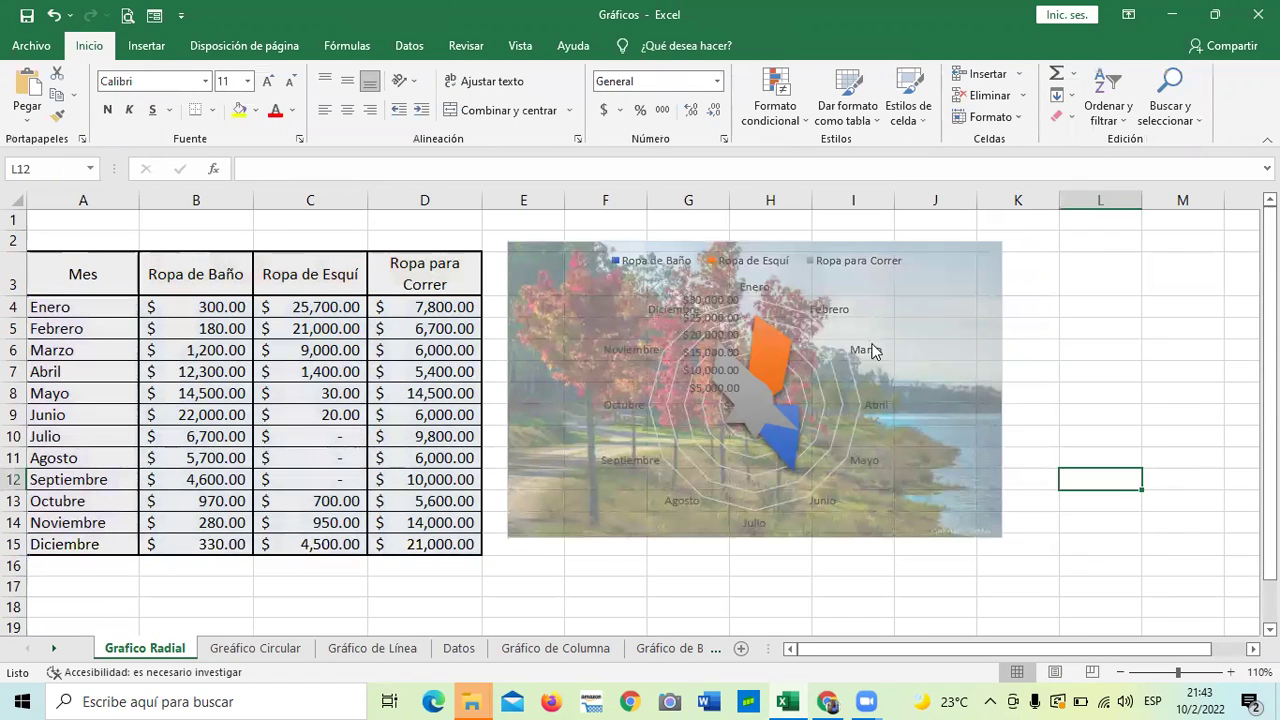
{"action": "left_click", "coordinate": [1085, 538]}
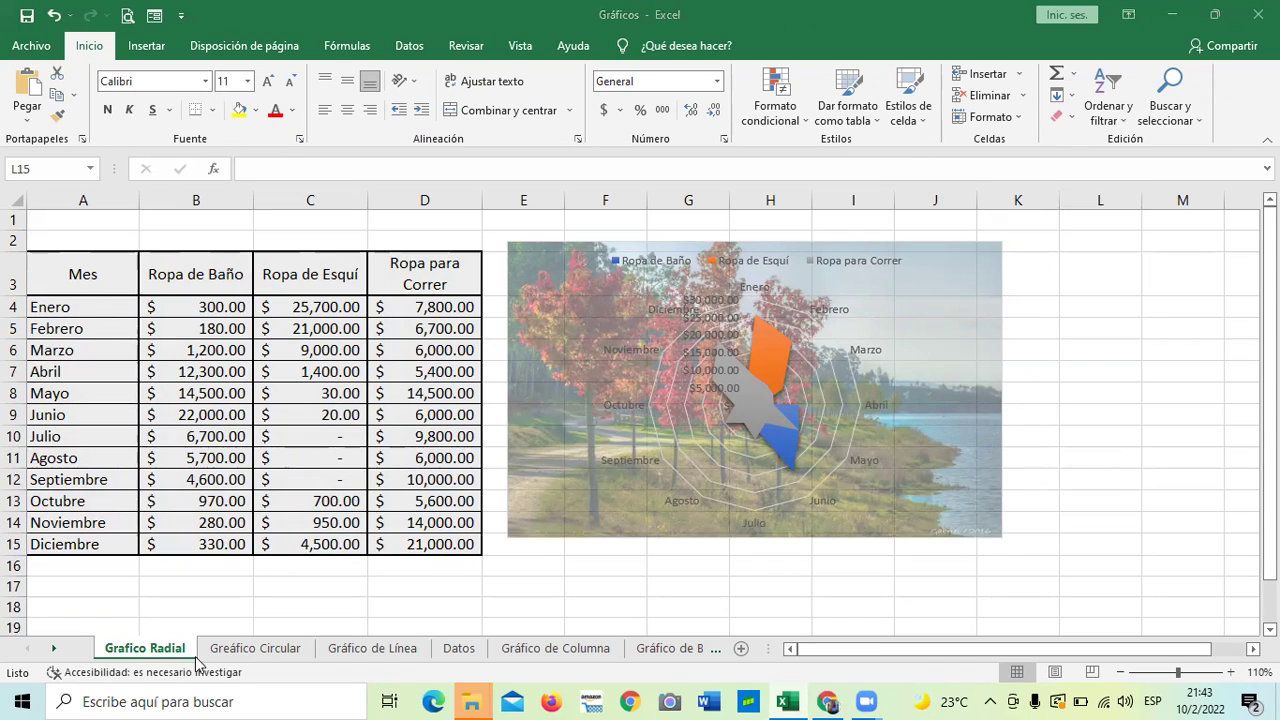
Insert an empty 3D pie chart on the Greáfico Circular sheet and place it beside the product table.
{"action": "left_click", "coordinate": [287, 651]}
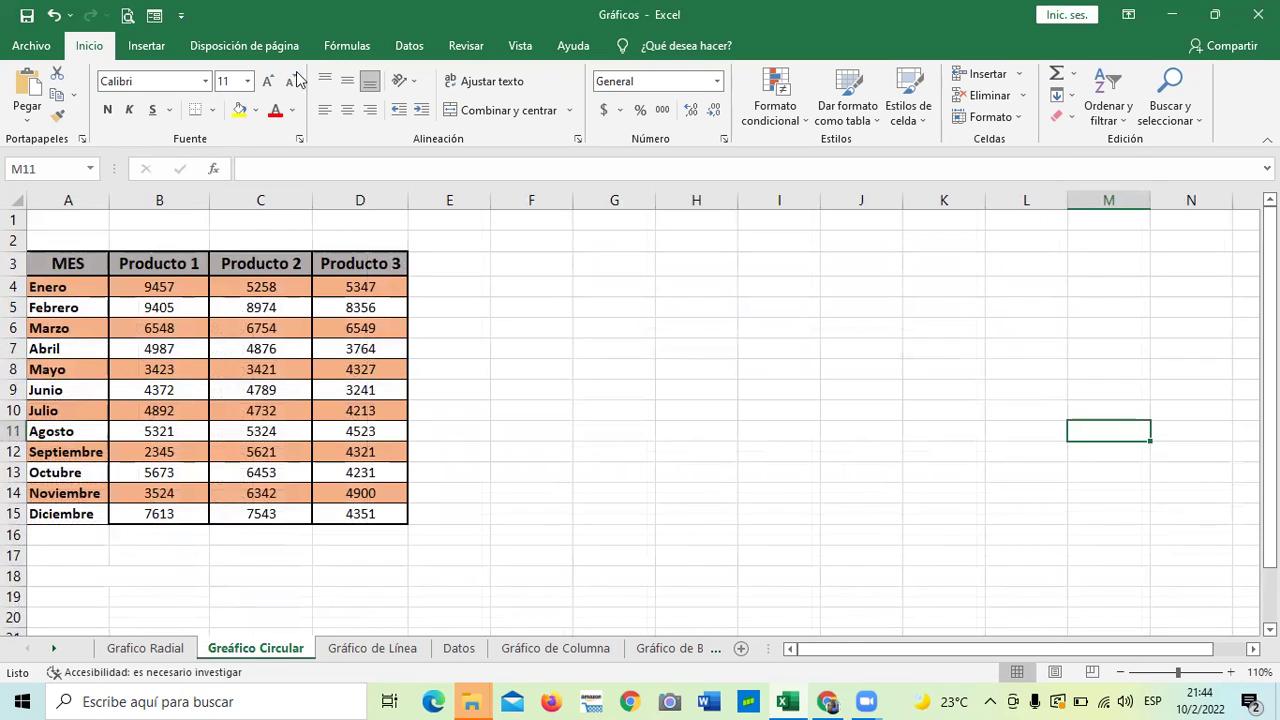
{"action": "left_click", "coordinate": [146, 46]}
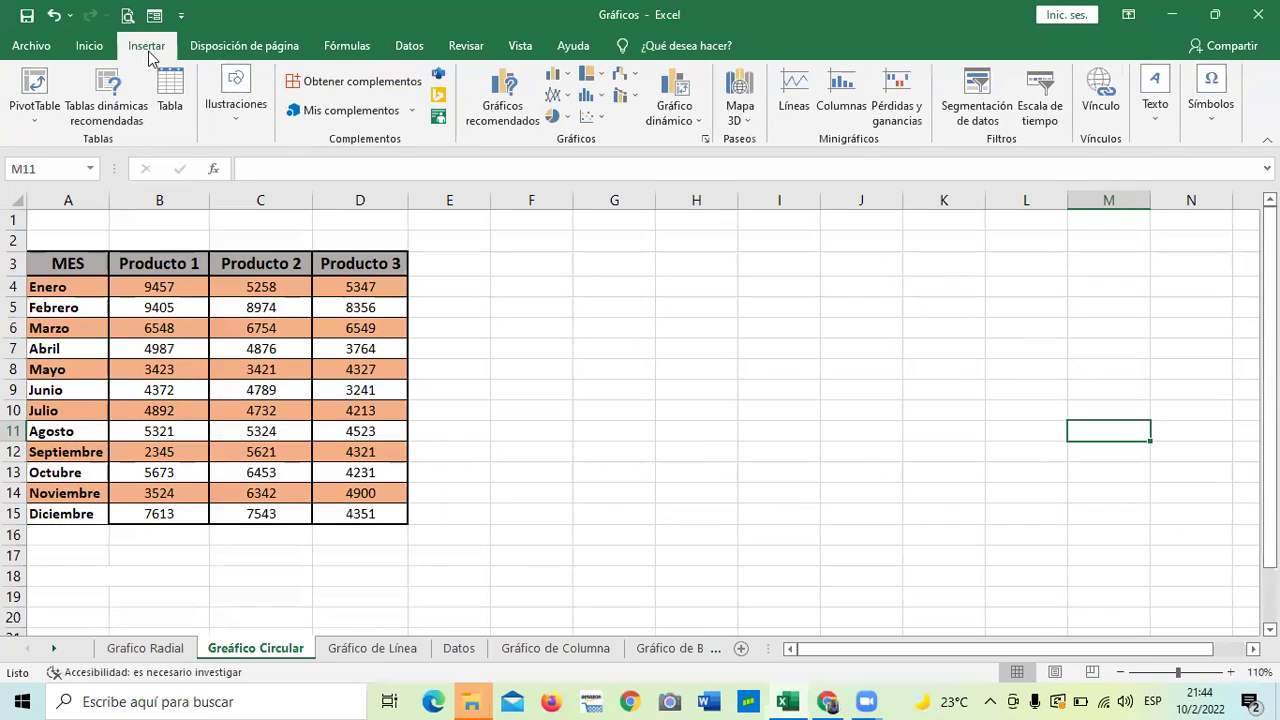
{"action": "left_click", "coordinate": [666, 372]}
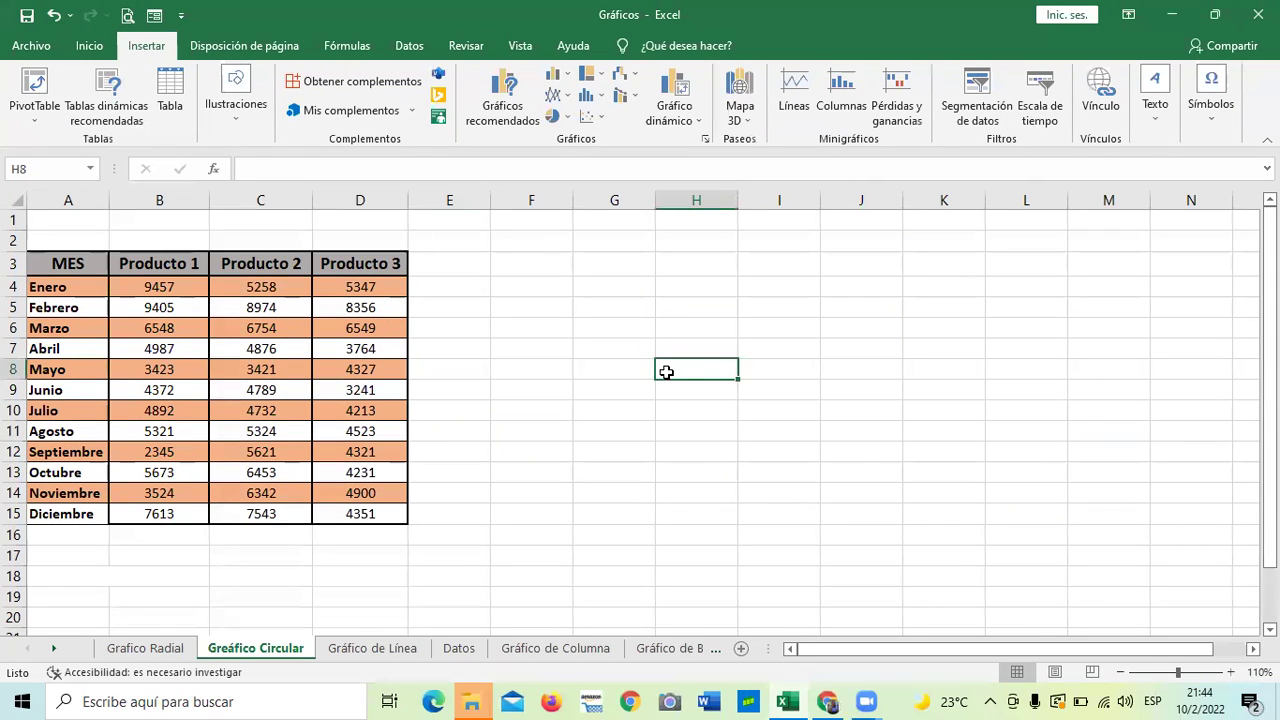
{"action": "left_click", "coordinate": [590, 289]}
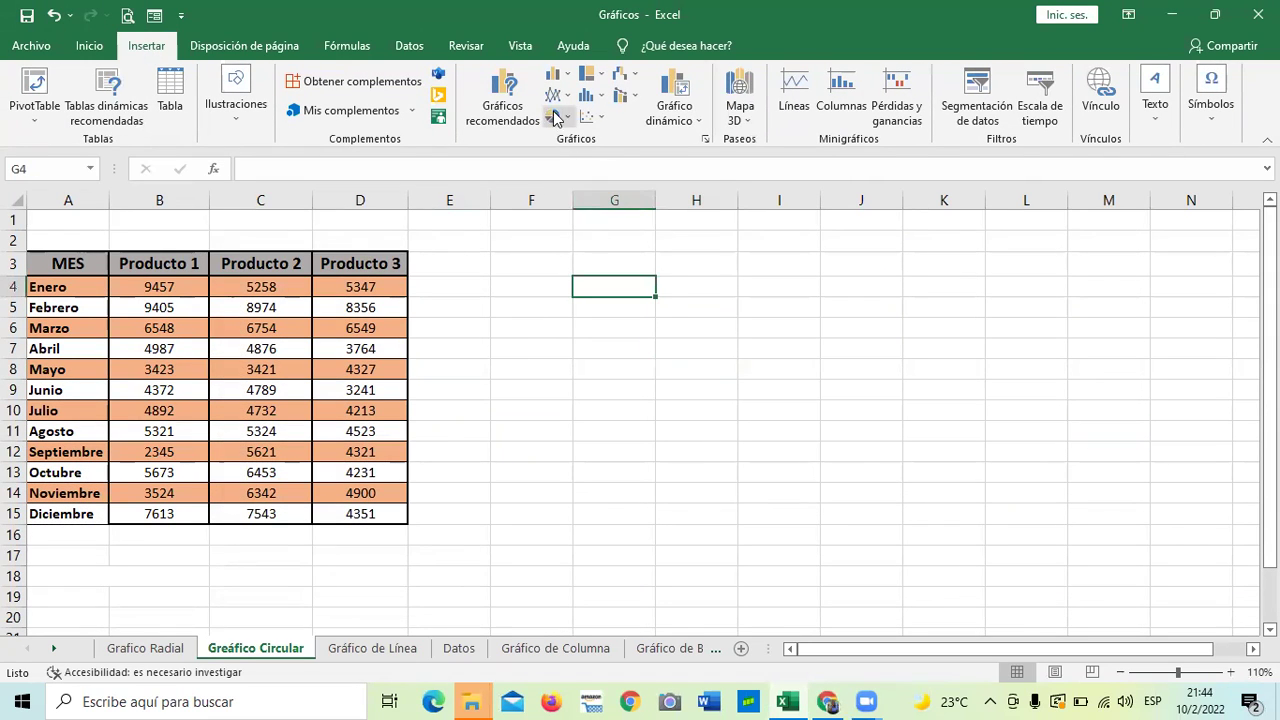
{"action": "left_click", "coordinate": [556, 116]}
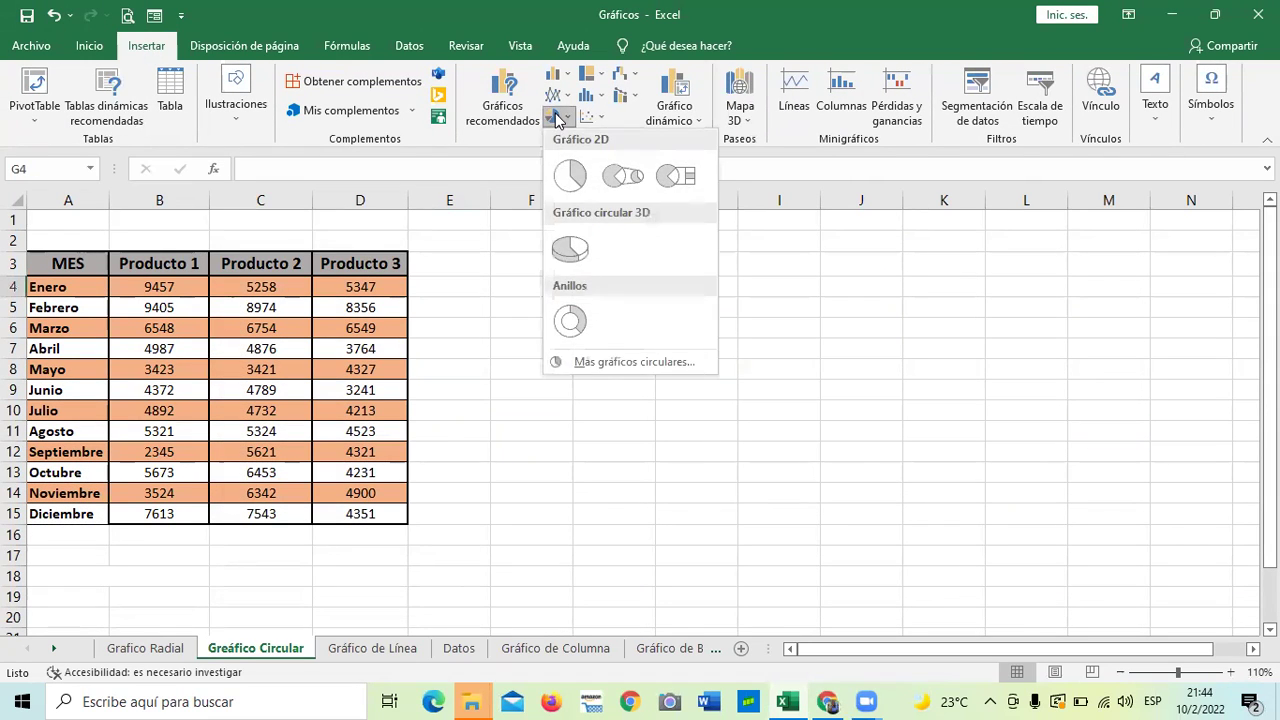
{"action": "left_click", "coordinate": [572, 249]}
{"action": "left_click_drag", "start_coordinate": [771, 283], "coordinate": [890, 242]}
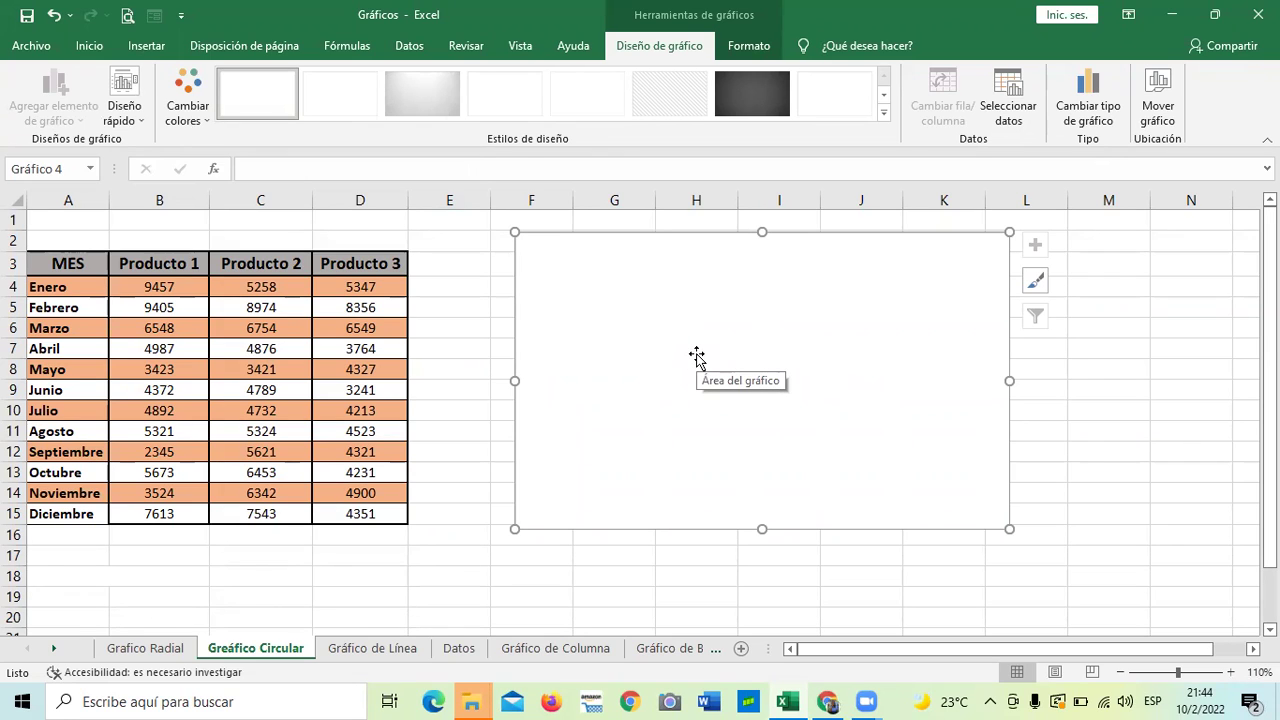
Set the pie chart's data range to A3:D15 of the Greáfico Circular sheet.
{"action": "left_click", "coordinate": [1008, 97]}
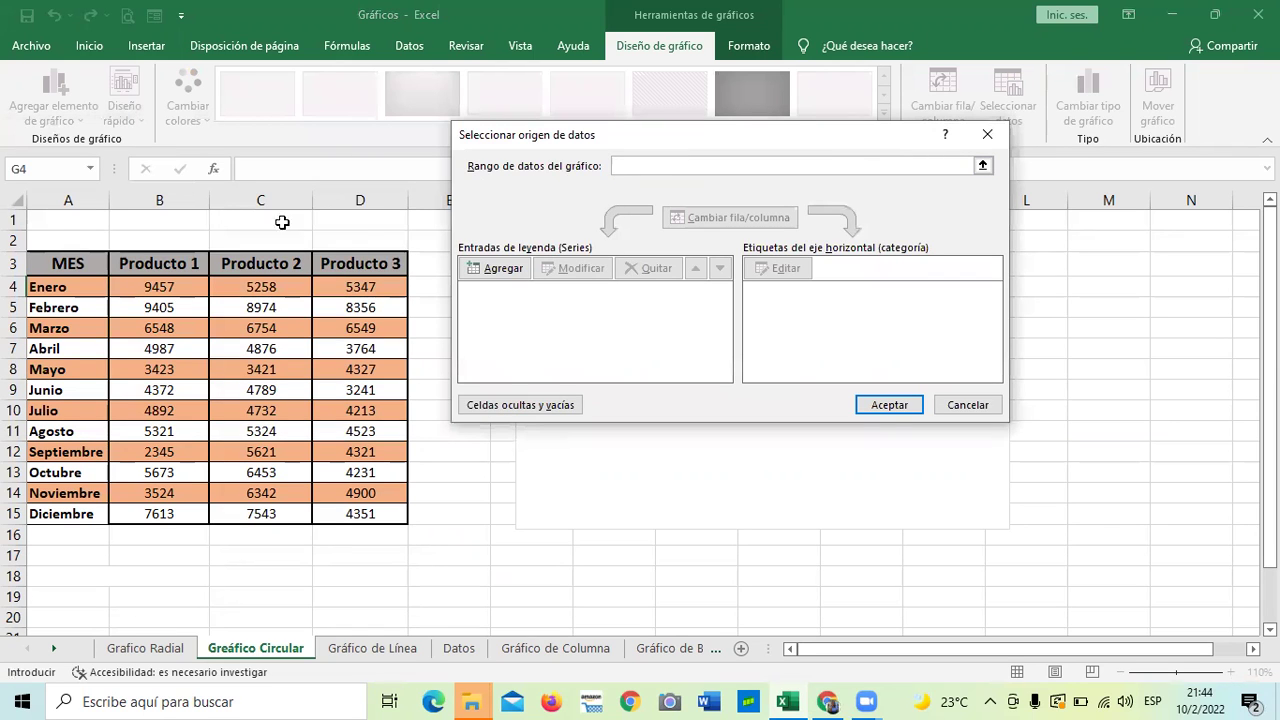
{"action": "left_click_drag", "start_coordinate": [89, 262], "coordinate": [380, 512]}
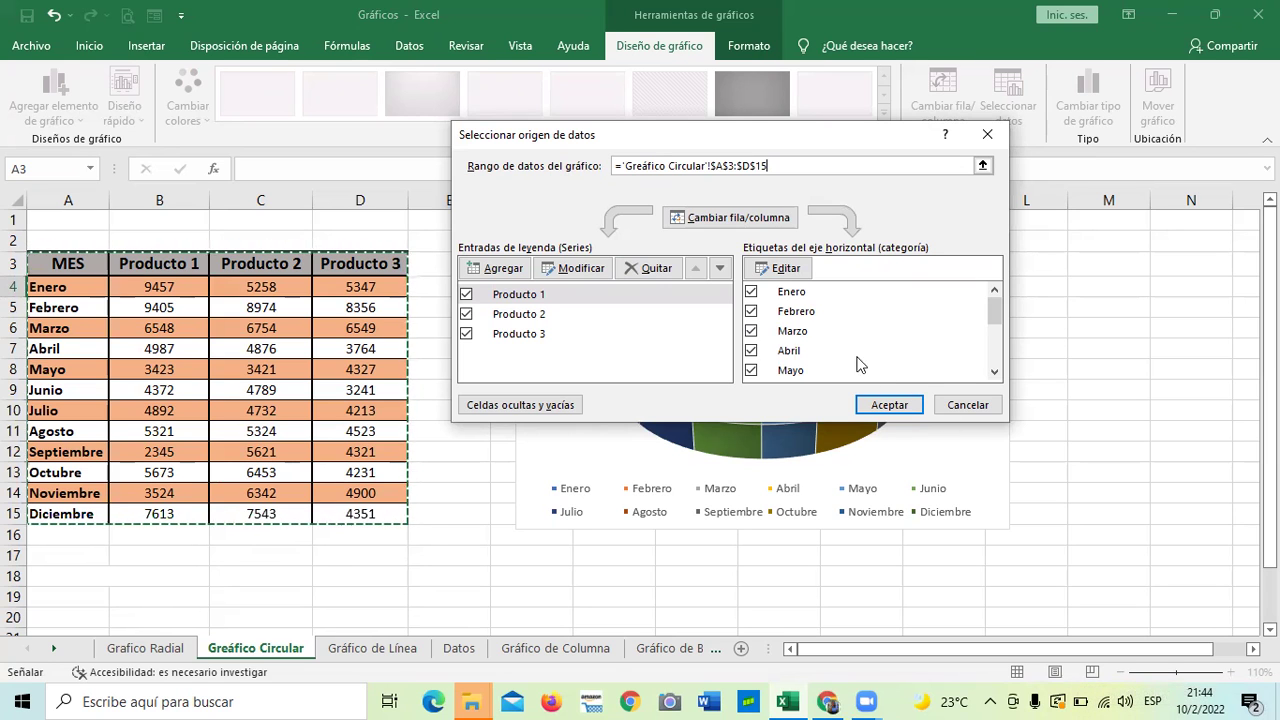
{"action": "left_click", "coordinate": [890, 405]}
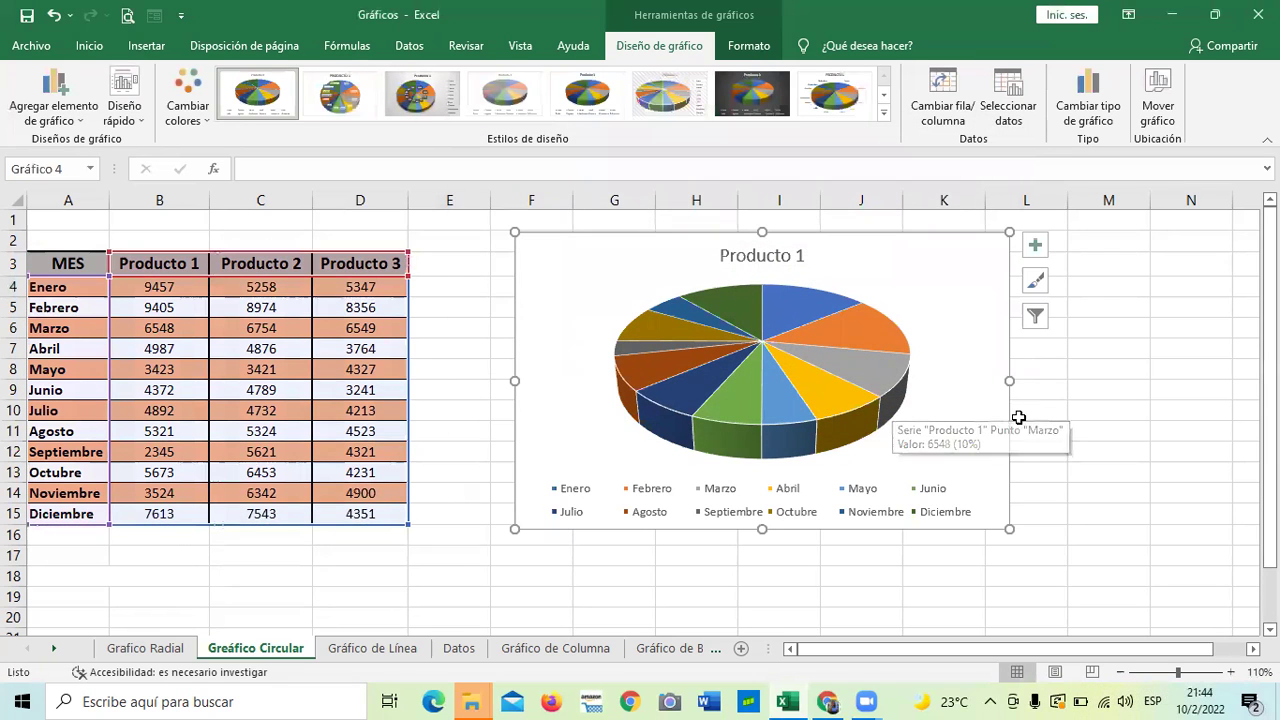
{"action": "left_click", "coordinate": [1104, 389]}
{"action": "left_click", "coordinate": [787, 255]}
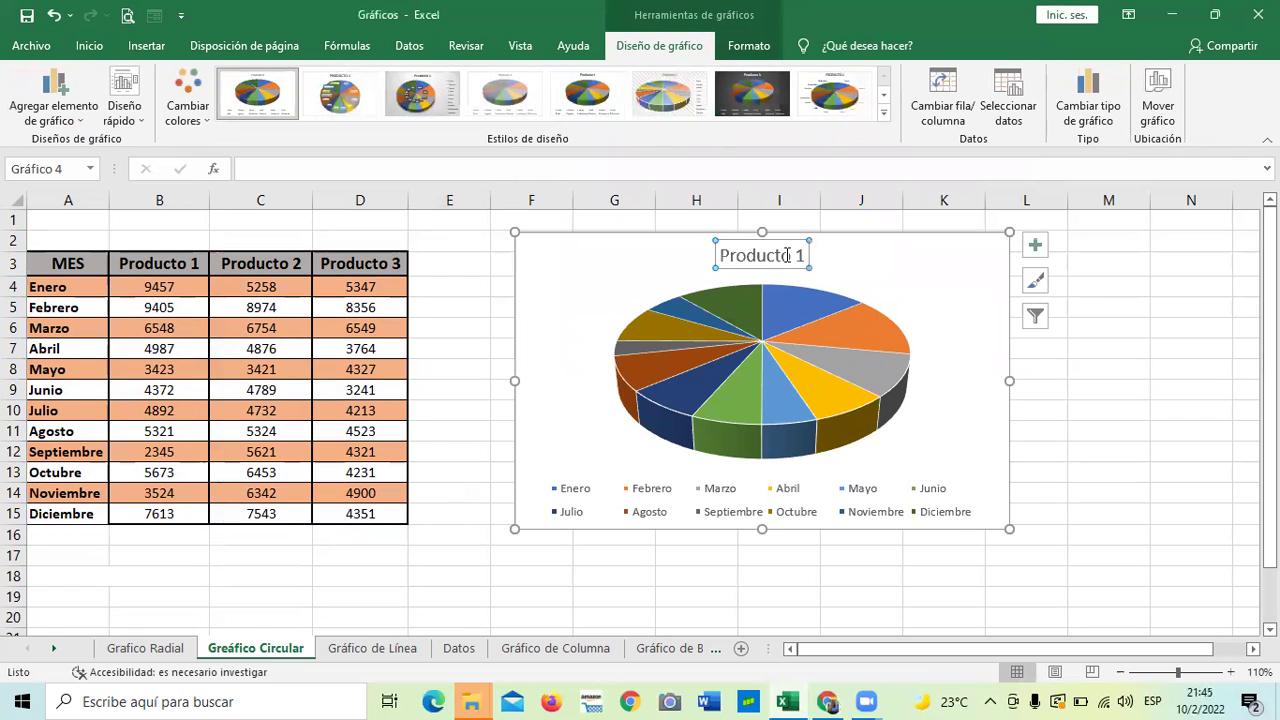
{"action": "left_click", "coordinate": [776, 312]}
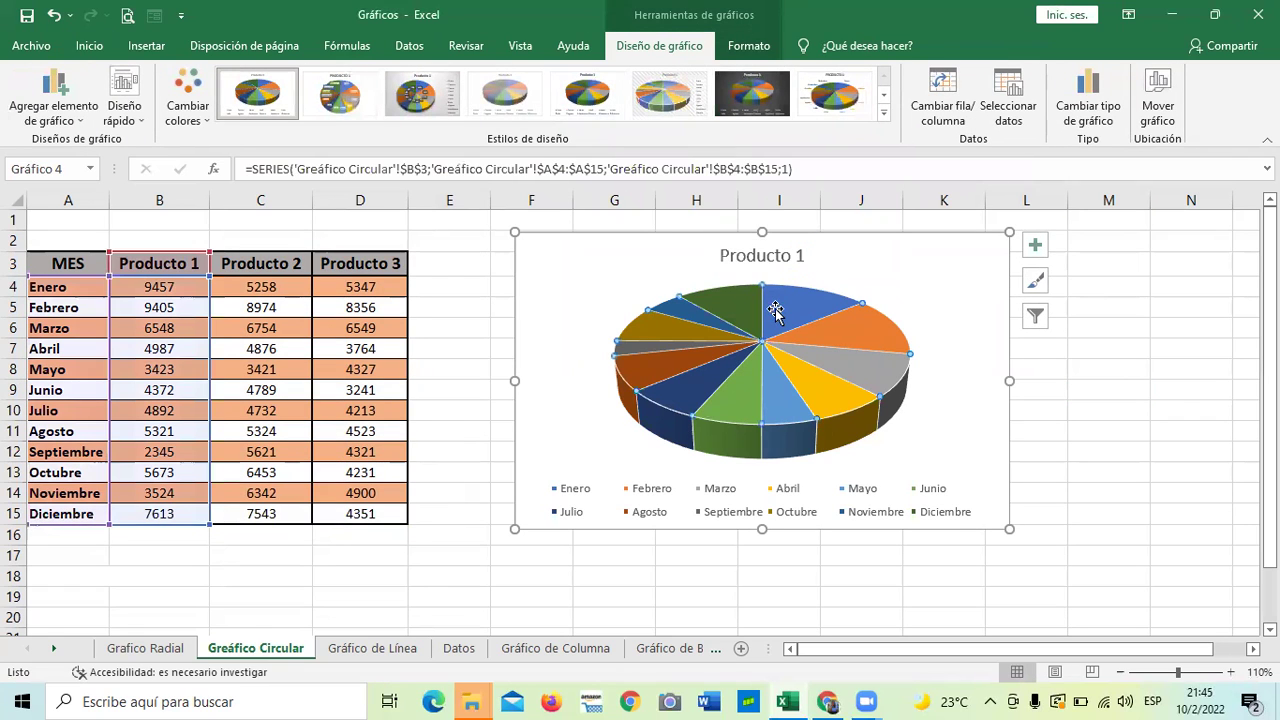
{"action": "left_click", "coordinate": [760, 255]}
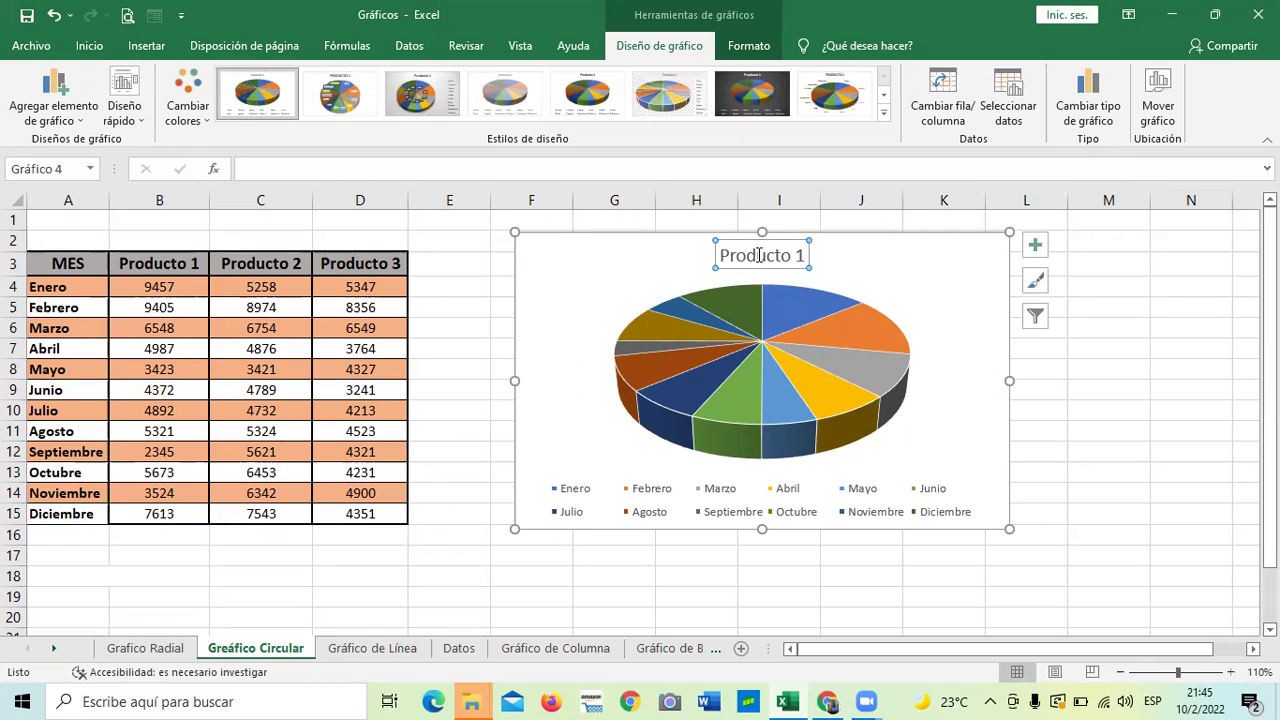
{"action": "left_click", "coordinate": [954, 286]}
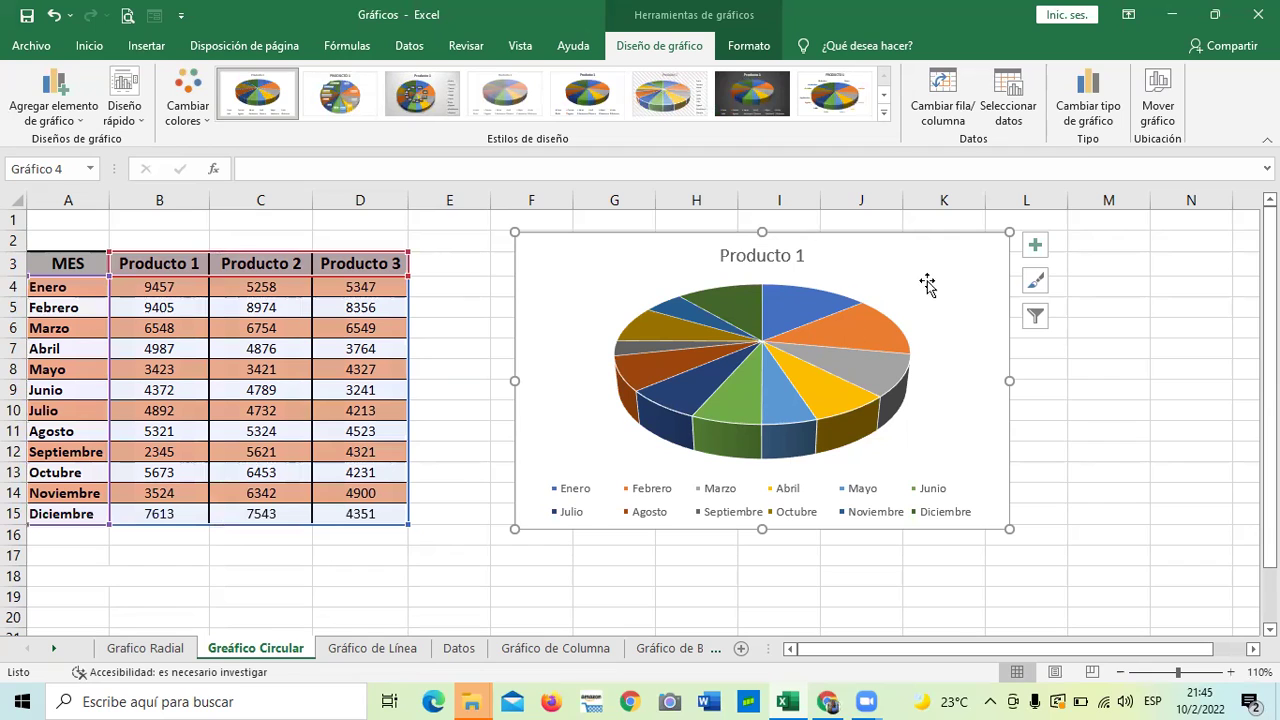
{"action": "left_click", "coordinate": [1035, 316]}
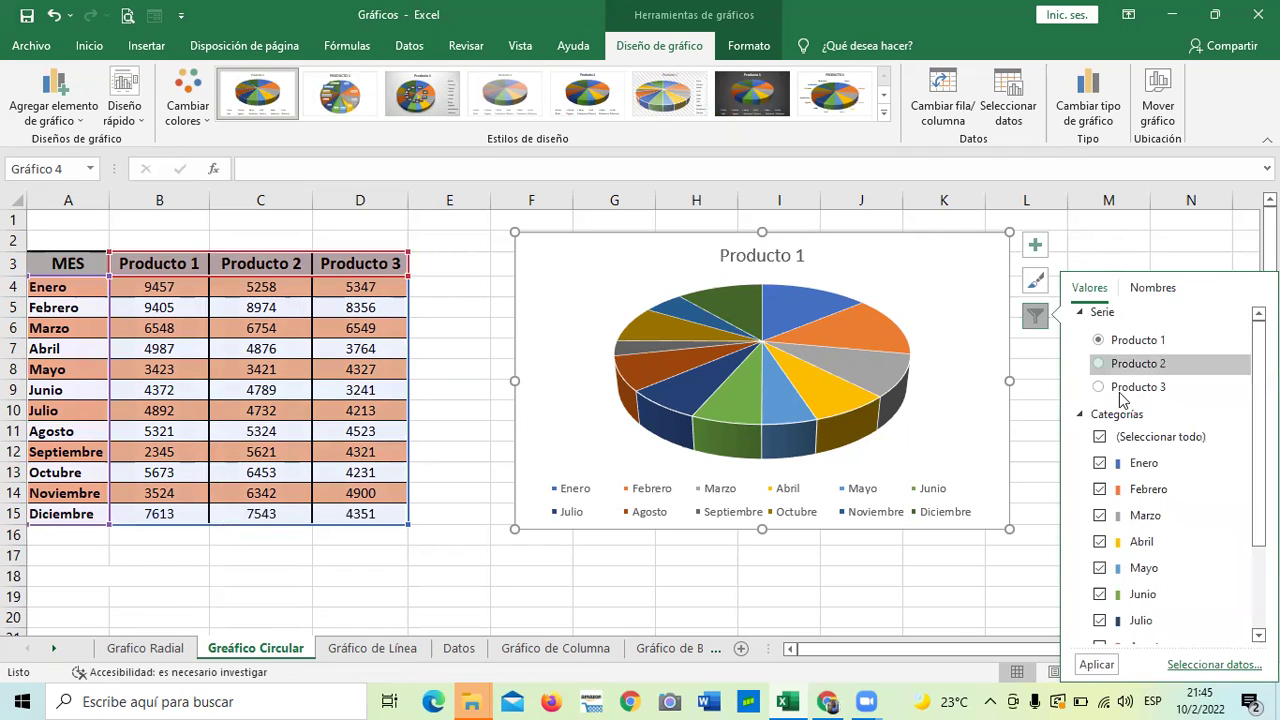
{"action": "left_click", "coordinate": [1106, 365]}
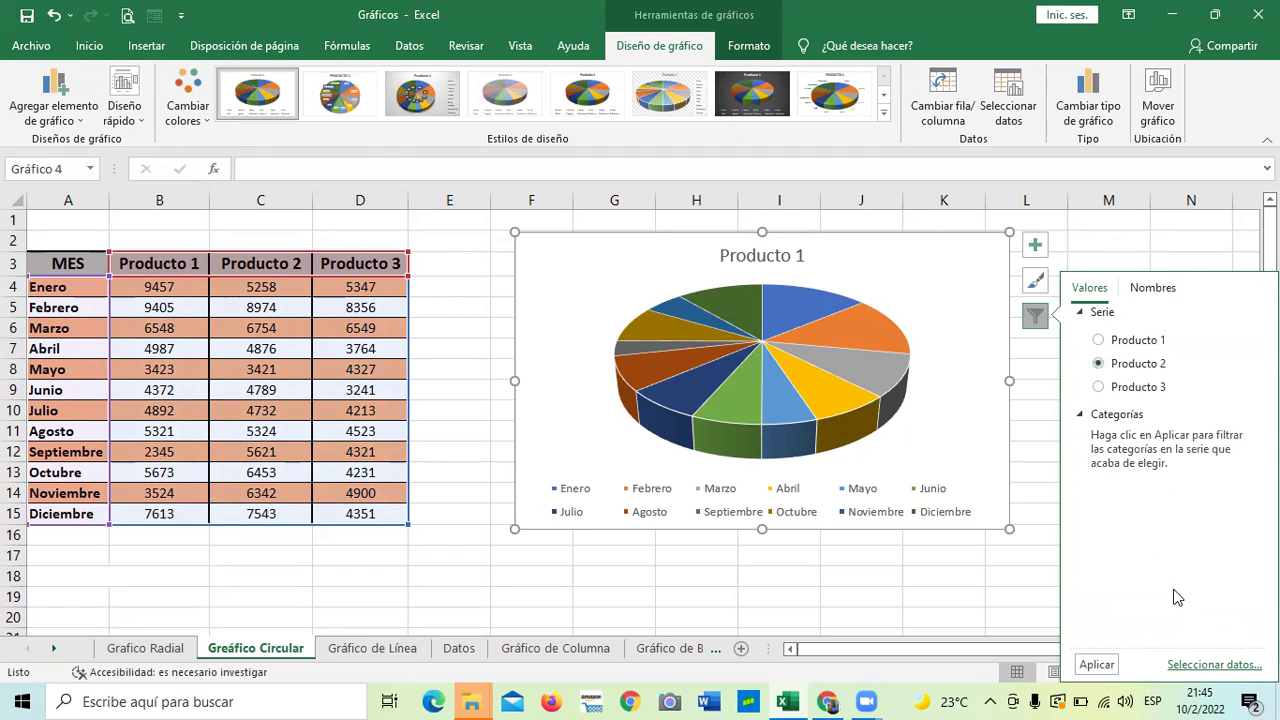
{"action": "key", "text": "Escape"}
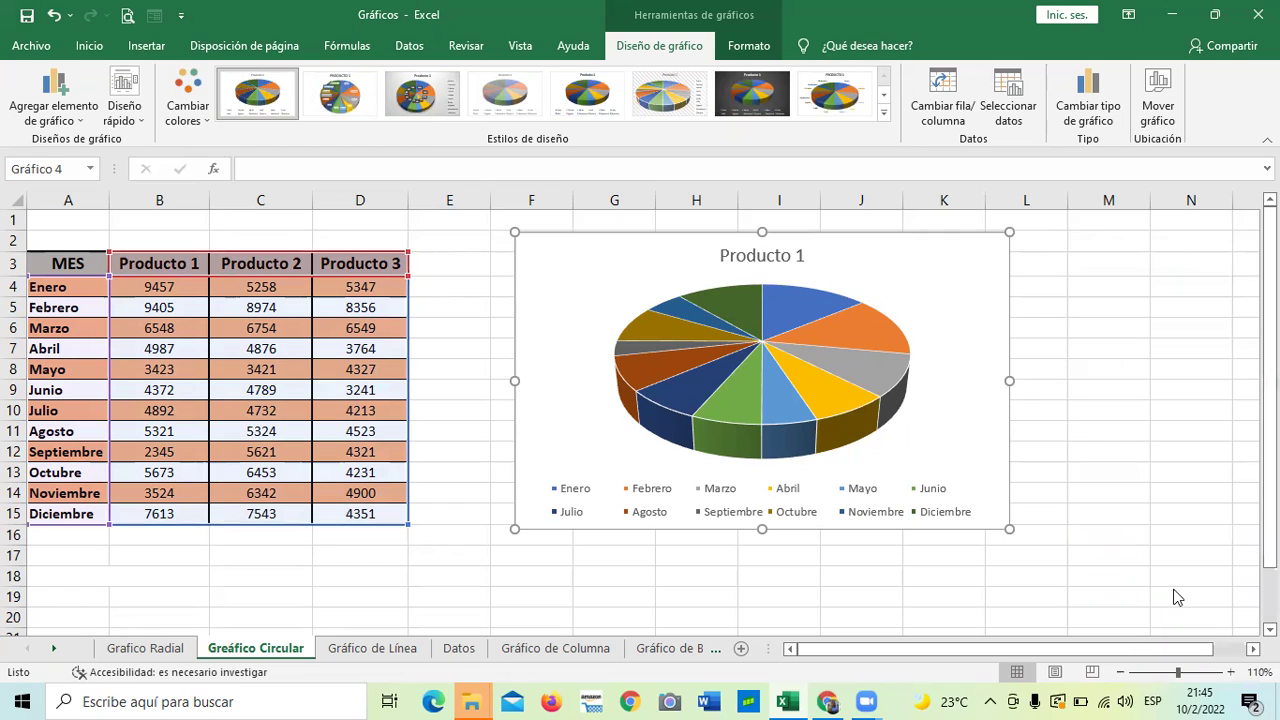
Filter the pie chart to plot the Producto 2 series and deselect the chart.
{"action": "left_click", "coordinate": [1035, 316]}
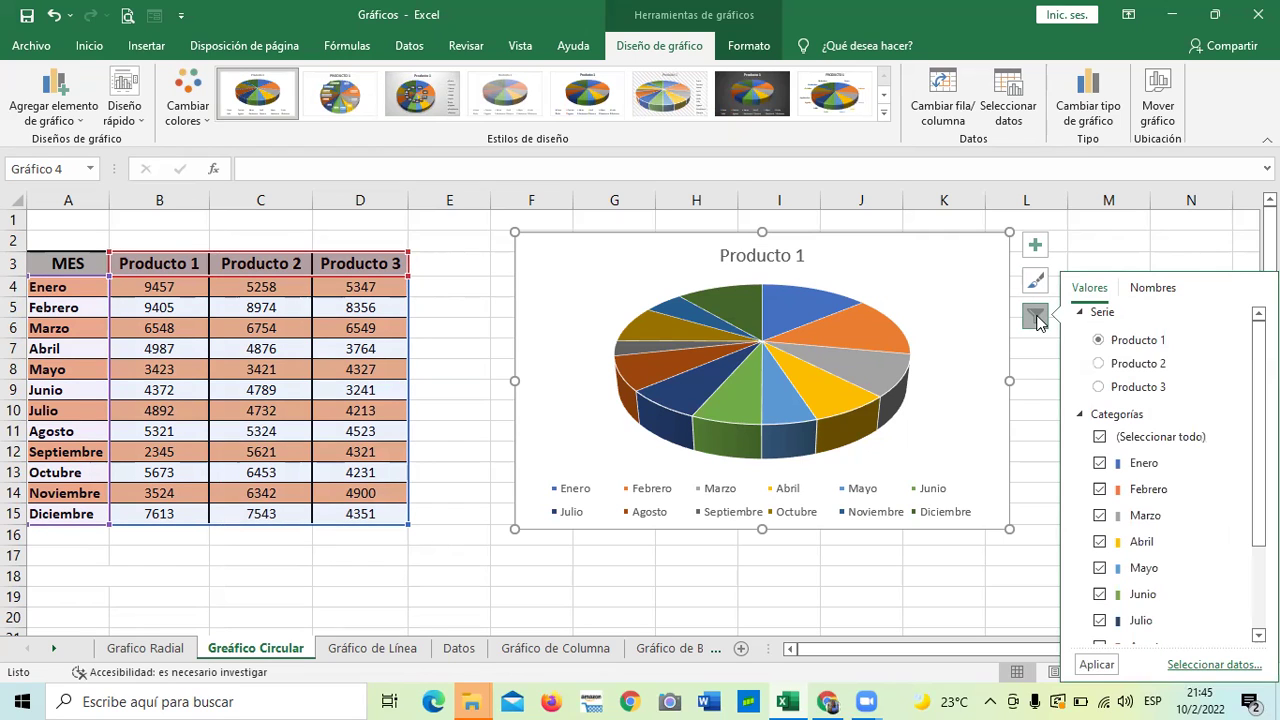
{"action": "left_click", "coordinate": [1099, 363]}
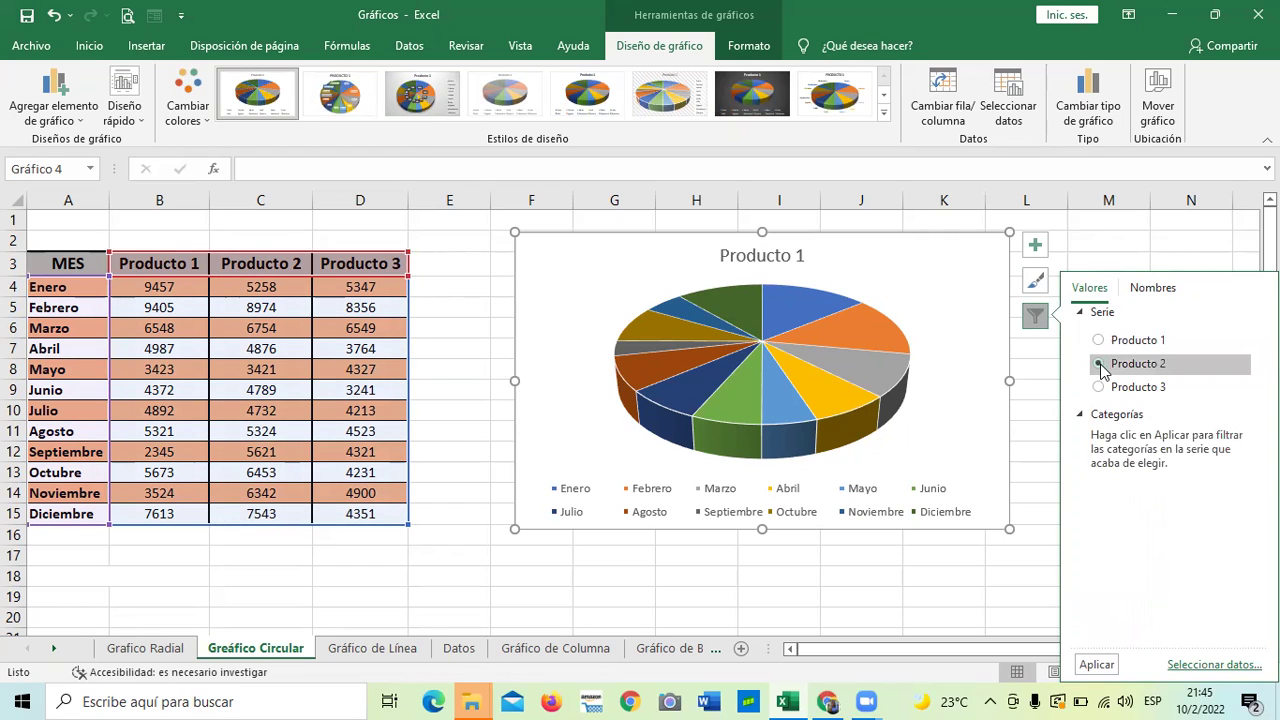
{"action": "left_click", "coordinate": [1097, 665]}
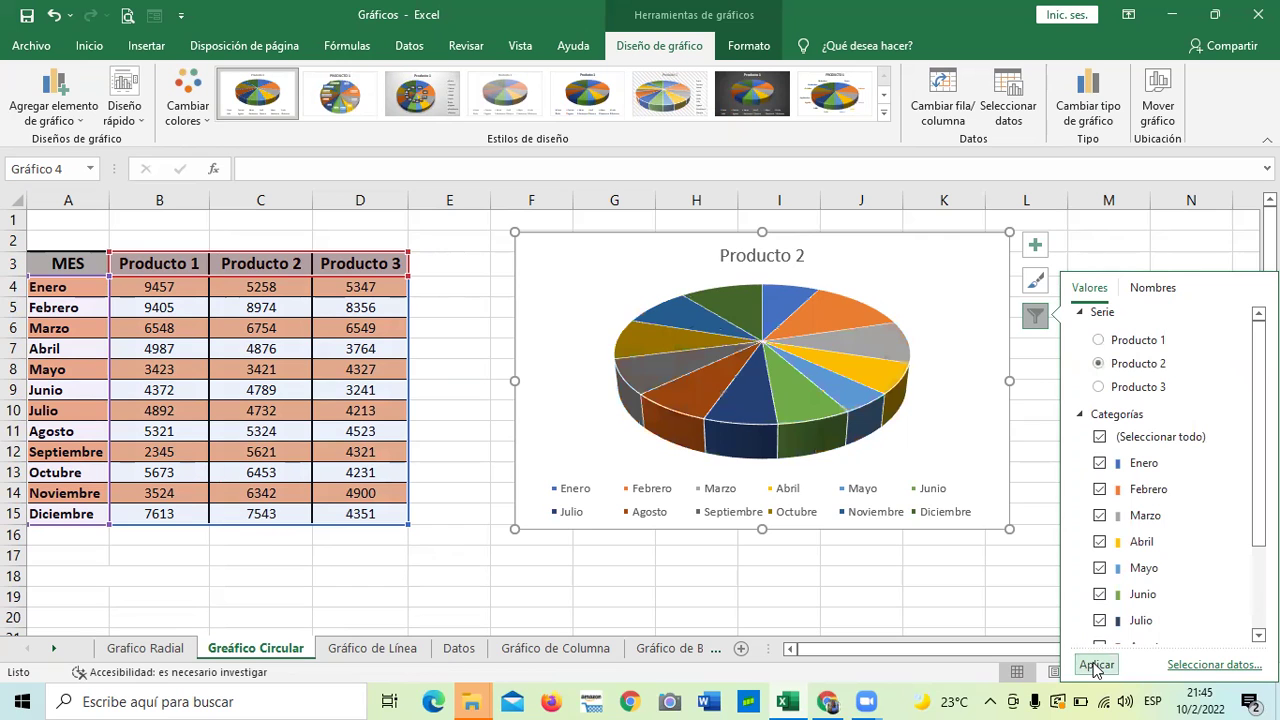
{"action": "left_click", "coordinate": [1032, 388]}
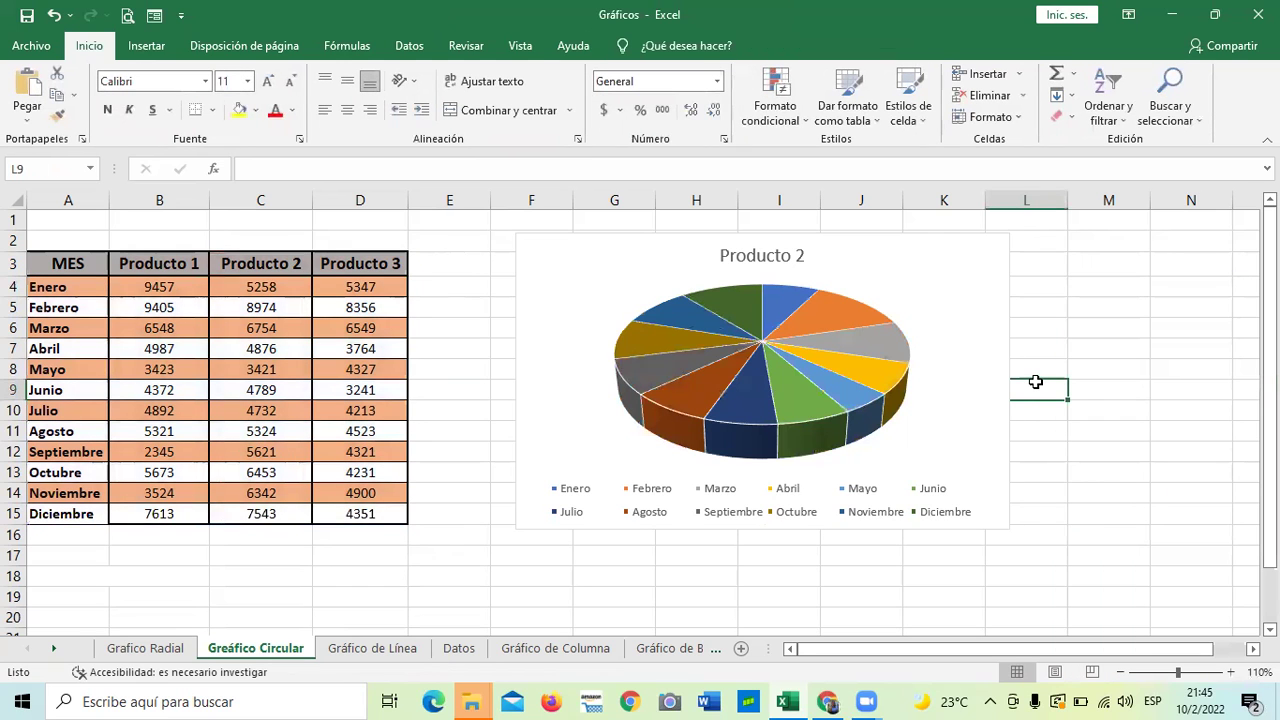
Check the pie chart's title and the source cells of its series, and nudge the chart slightly upward.
{"action": "left_click", "coordinate": [790, 255]}
{"action": "left_click", "coordinate": [786, 254]}
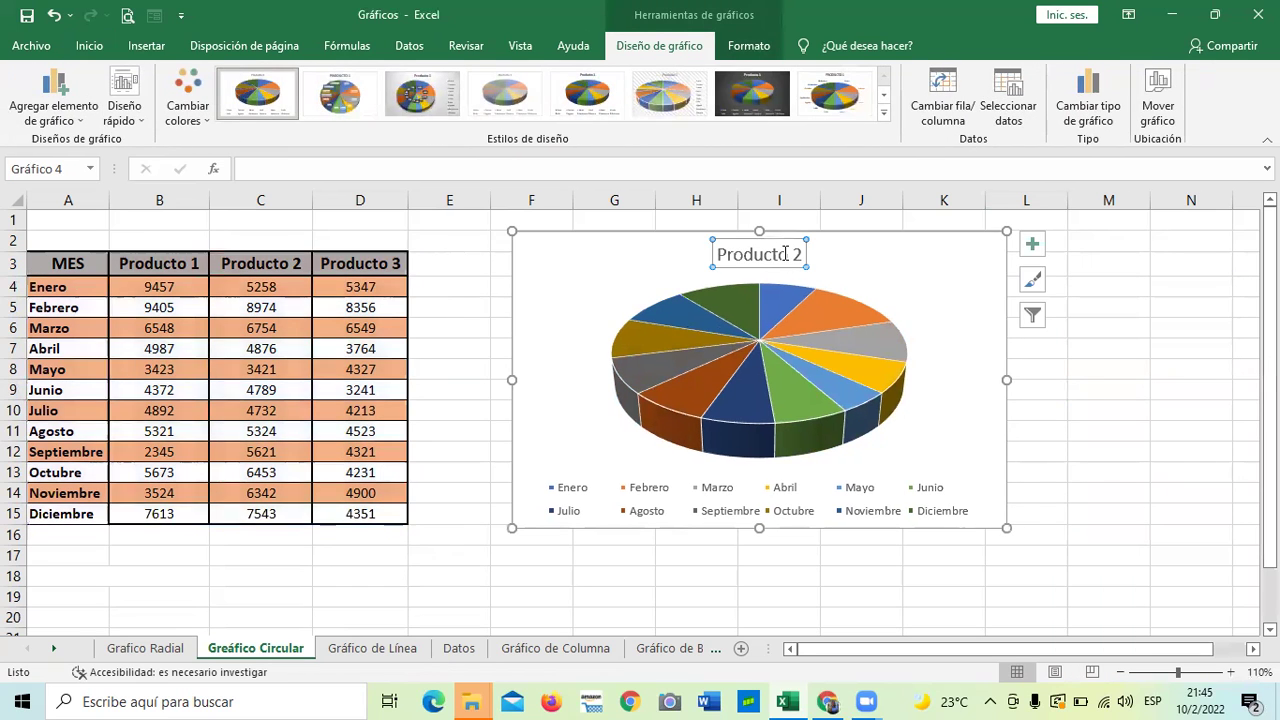
{"action": "left_click", "coordinate": [771, 333]}
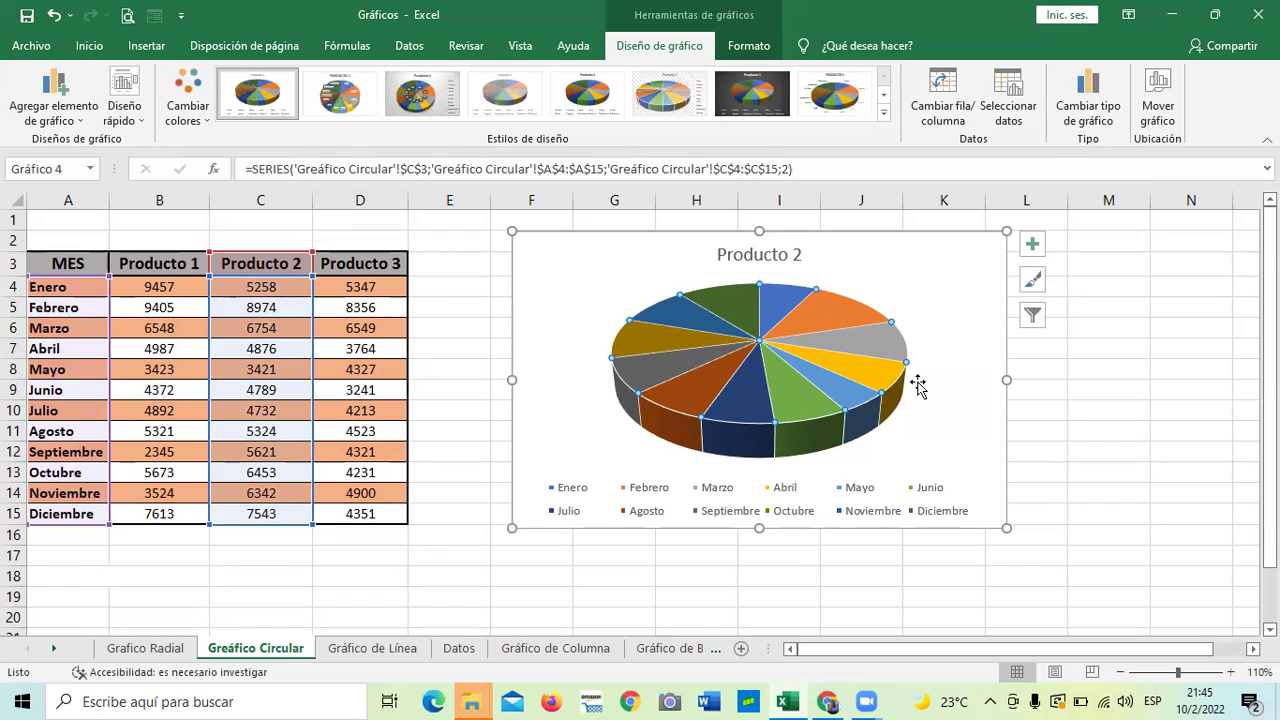
{"action": "left_click", "coordinate": [962, 312]}
{"action": "left_click_drag", "start_coordinate": [928, 268], "coordinate": [927, 265]}
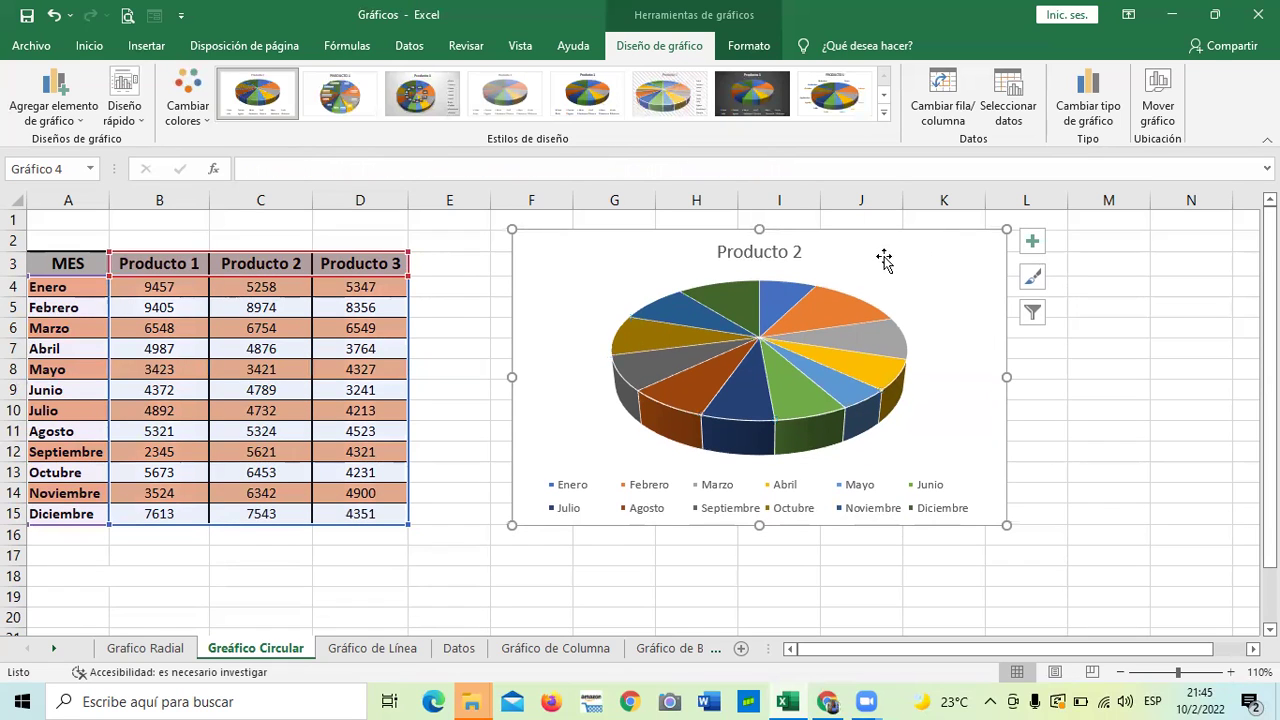
Apply the first quick layout and the eighth chart style, with coloured month and percentage labels, to the pie chart.
{"action": "left_click", "coordinate": [146, 116]}
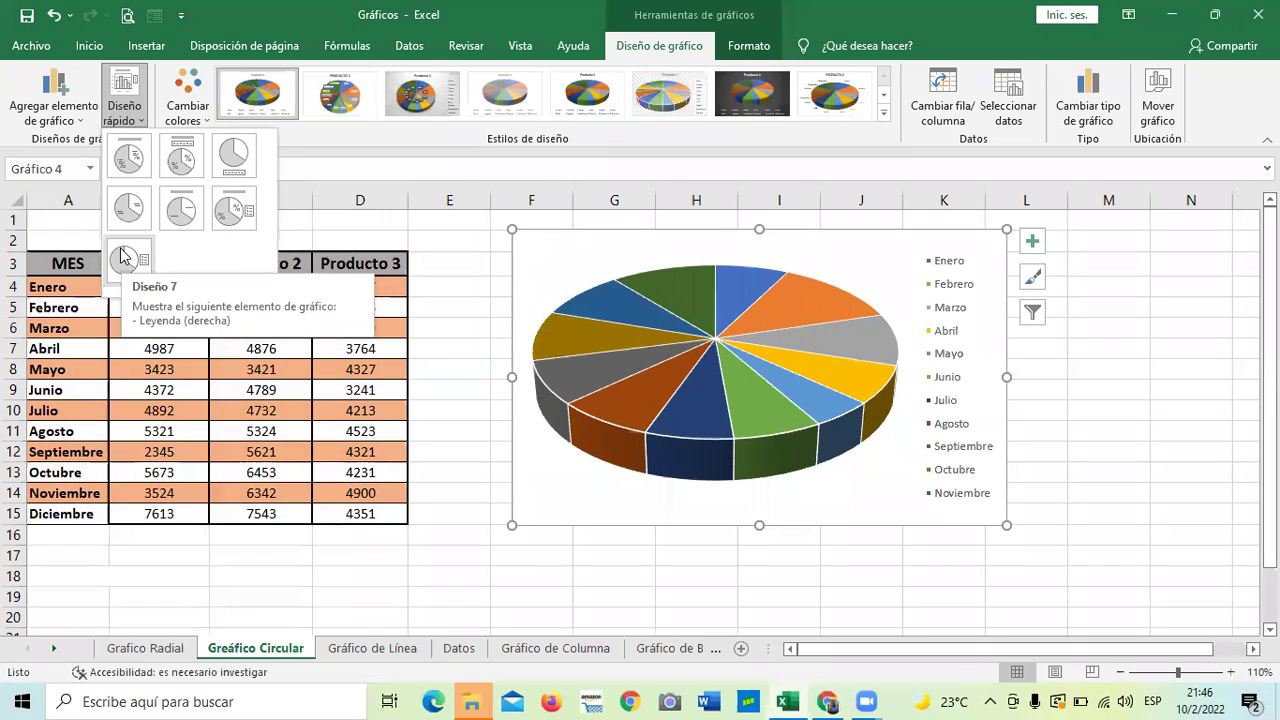
{"action": "left_click", "coordinate": [129, 160]}
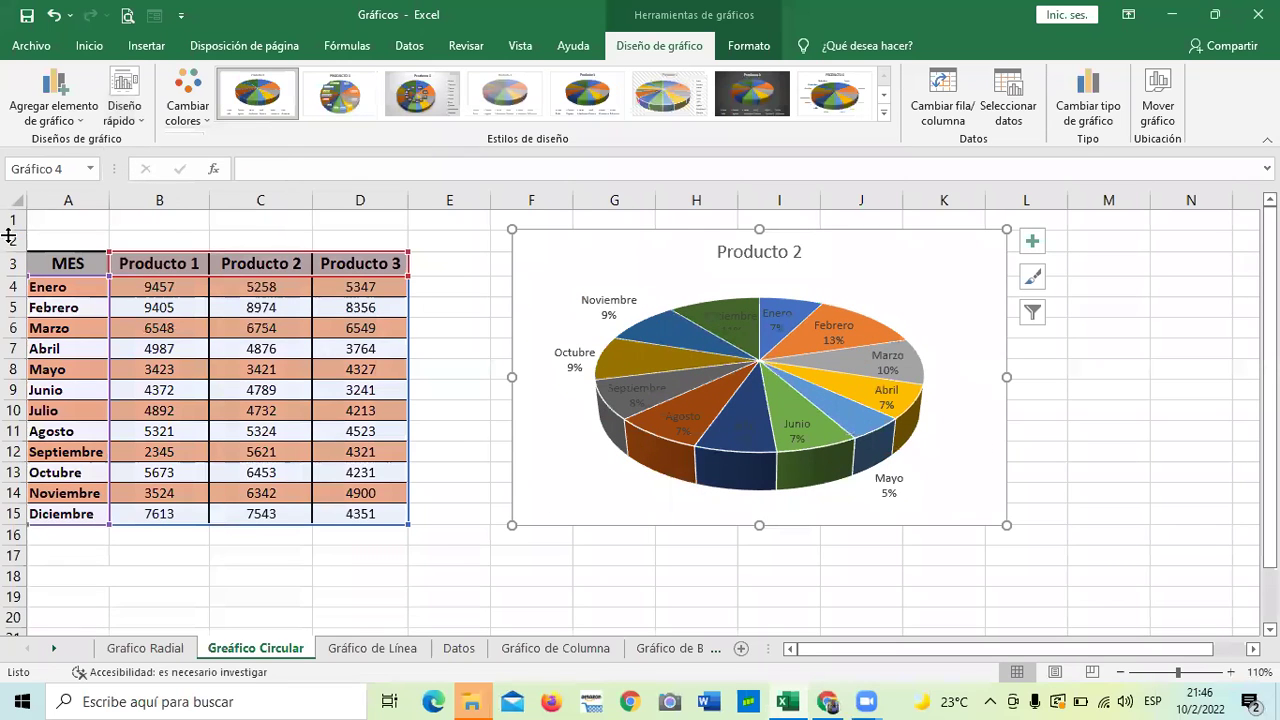
{"action": "left_click", "coordinate": [829, 105]}
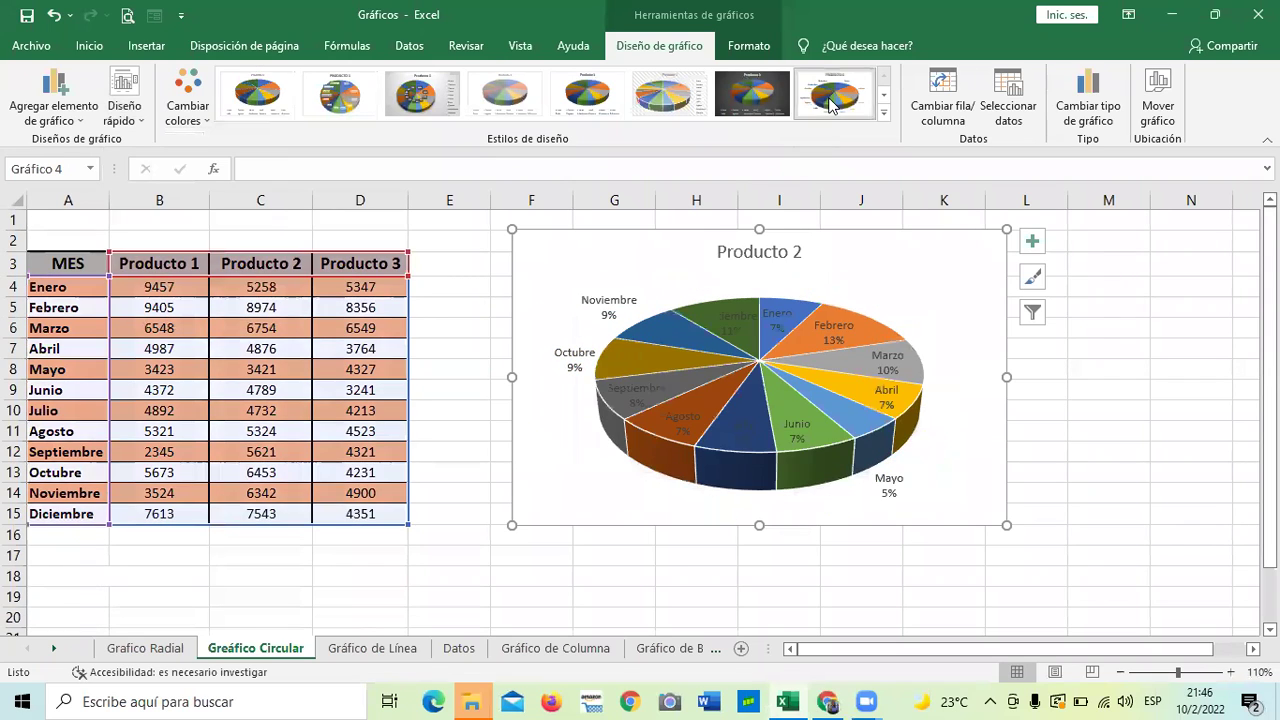
Pull the Junio slice well out of the pie and separate Agosto, Septiembre, Diciembre and the other slices slightly.
{"action": "left_click", "coordinate": [825, 388]}
{"action": "left_click_drag", "start_coordinate": [835, 399], "coordinate": [840, 415]}
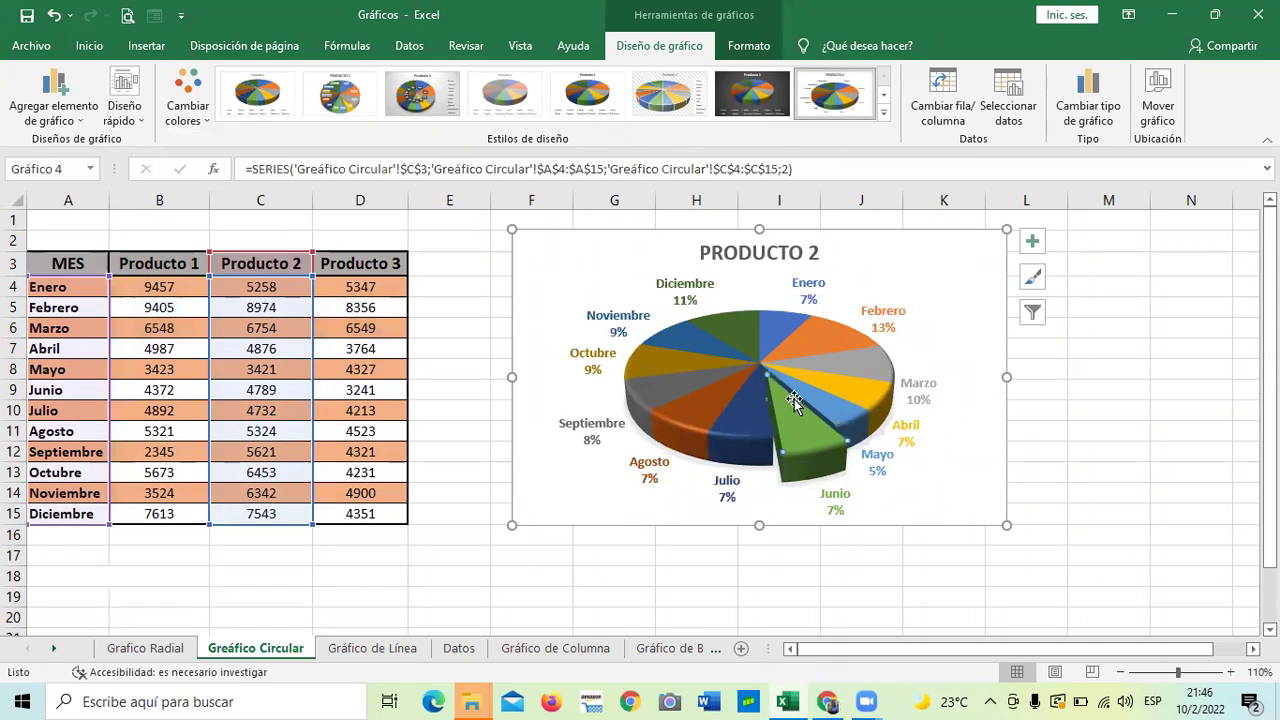
{"action": "left_click_drag", "start_coordinate": [706, 396], "coordinate": [690, 418]}
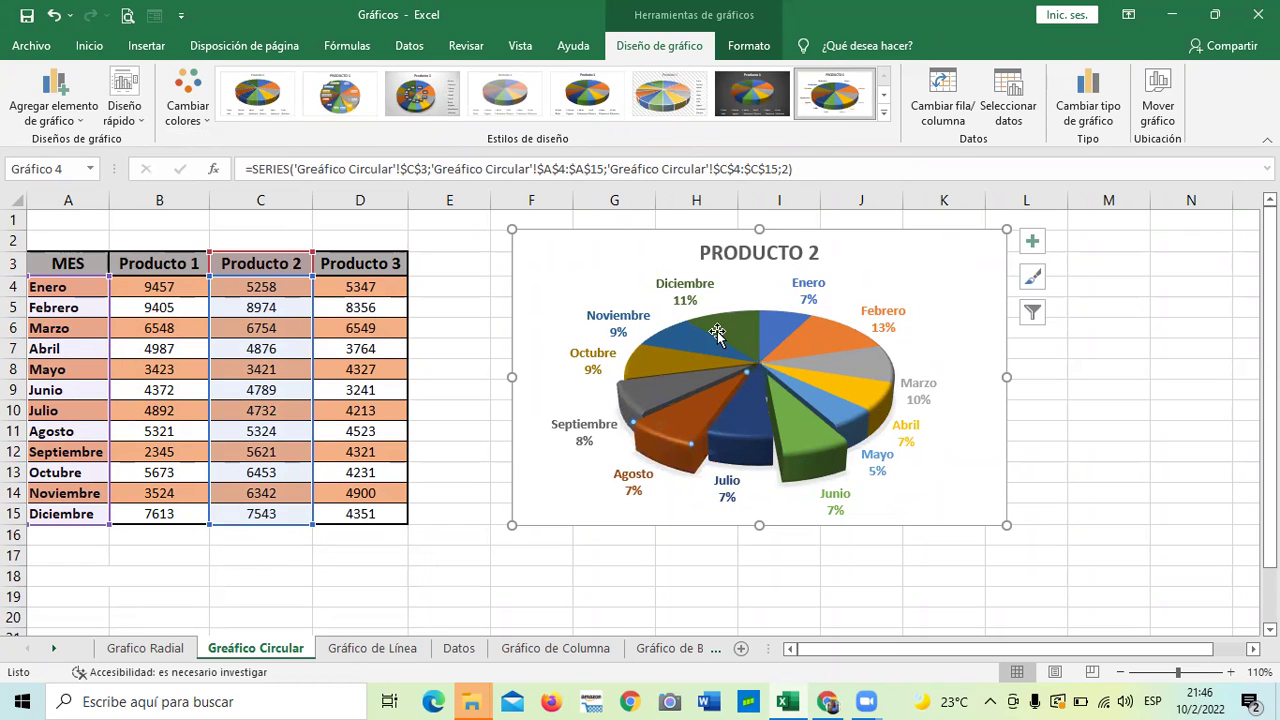
{"action": "left_click_drag", "start_coordinate": [720, 328], "coordinate": [790, 335]}
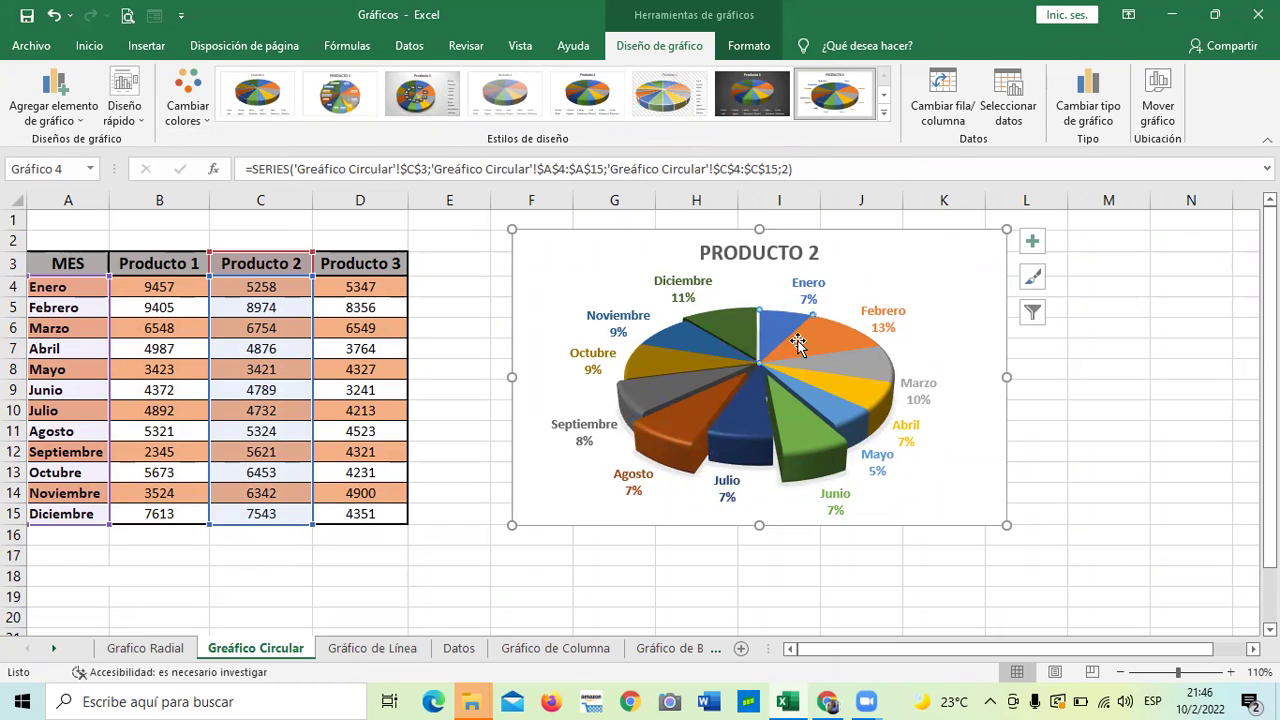
{"action": "left_click", "coordinate": [848, 374]}
{"action": "left_click_drag", "start_coordinate": [848, 374], "coordinate": [834, 410]}
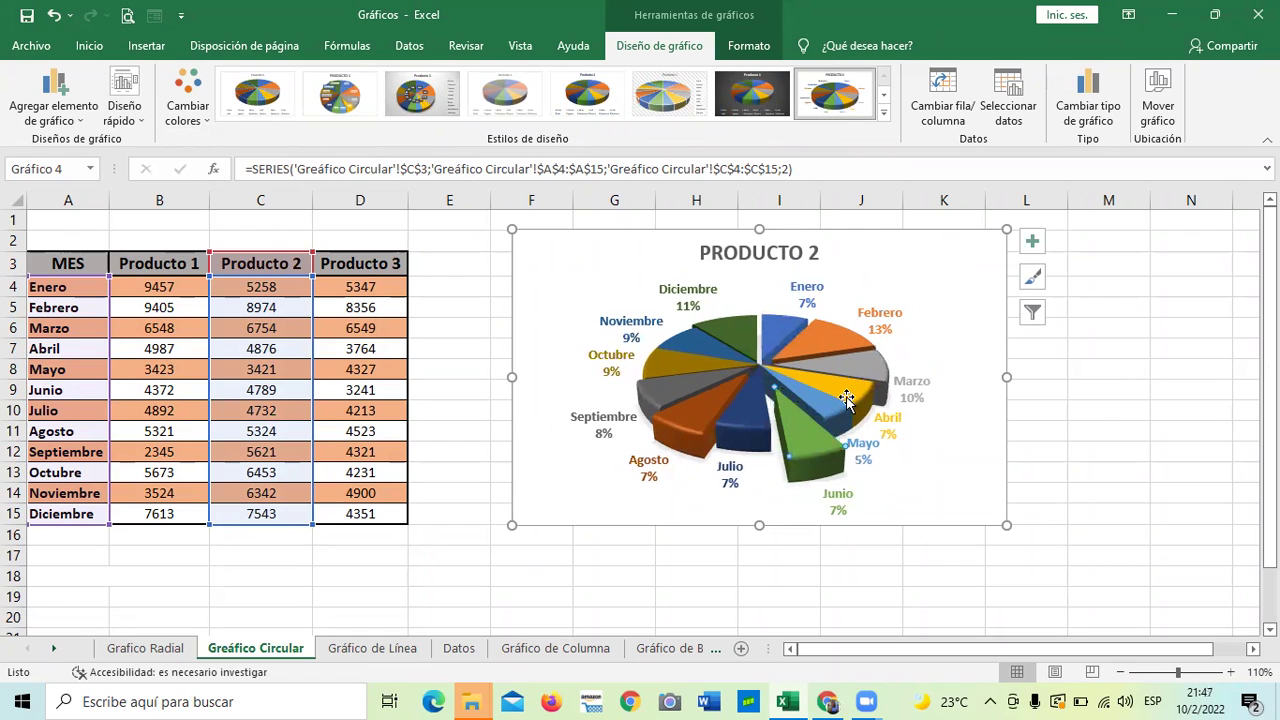
{"action": "left_click", "coordinate": [774, 390]}
Enlarge the pie chart and bring its slices back together, leaving only the Junio slice pulled out.
{"action": "left_click_drag", "start_coordinate": [1010, 524], "coordinate": [1037, 553]}
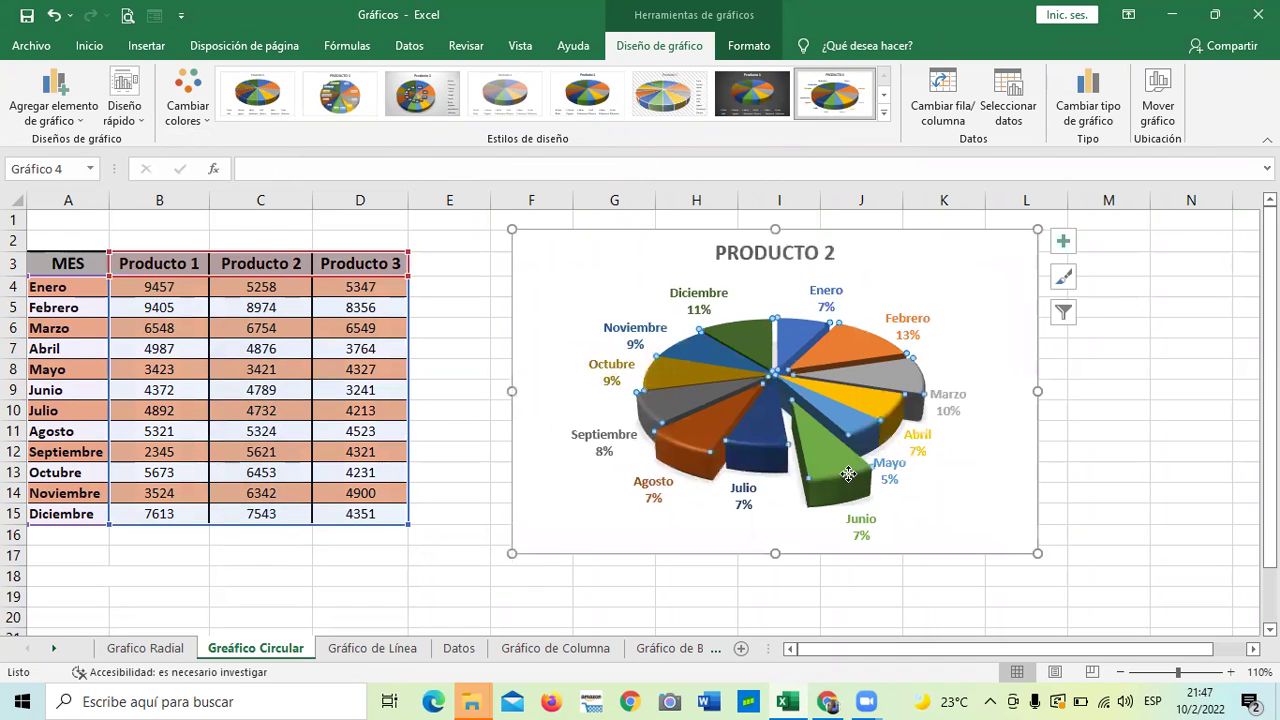
{"action": "mouse_move", "coordinate": [848, 473]}
{"action": "left_mouse_down"}
{"action": "mouse_move", "coordinate": [836, 455]}
{"action": "mouse_move", "coordinate": [846, 478]}
{"action": "left_mouse_up"}
{"action": "left_click", "coordinate": [836, 458]}
{"action": "left_click", "coordinate": [752, 412]}
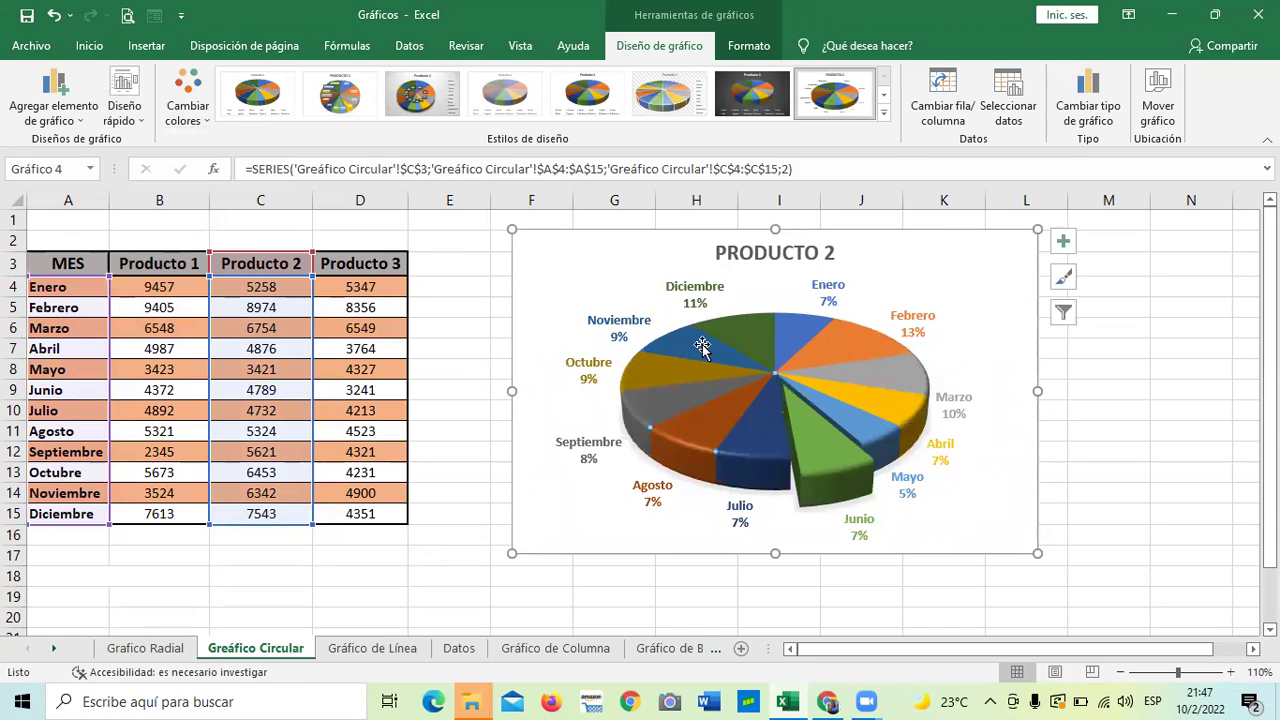
Pull the Octubre, Septiembre, Mayo and Abril slices slightly out of the pie.
{"action": "left_click_drag", "start_coordinate": [660, 390], "coordinate": [722, 438]}
{"action": "left_click", "coordinate": [762, 445]}
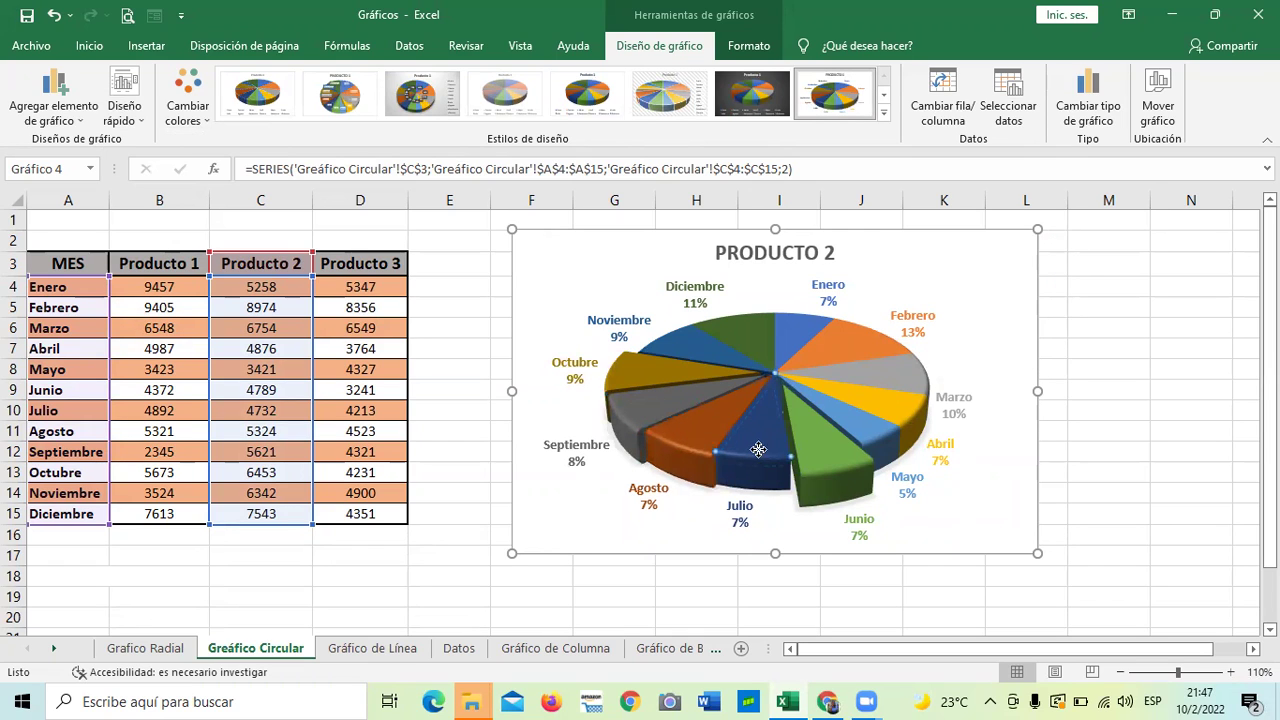
{"action": "mouse_move", "coordinate": [857, 408]}
{"action": "left_mouse_down"}
{"action": "mouse_move", "coordinate": [880, 376]}
{"action": "mouse_move", "coordinate": [871, 340]}
{"action": "left_mouse_up"}
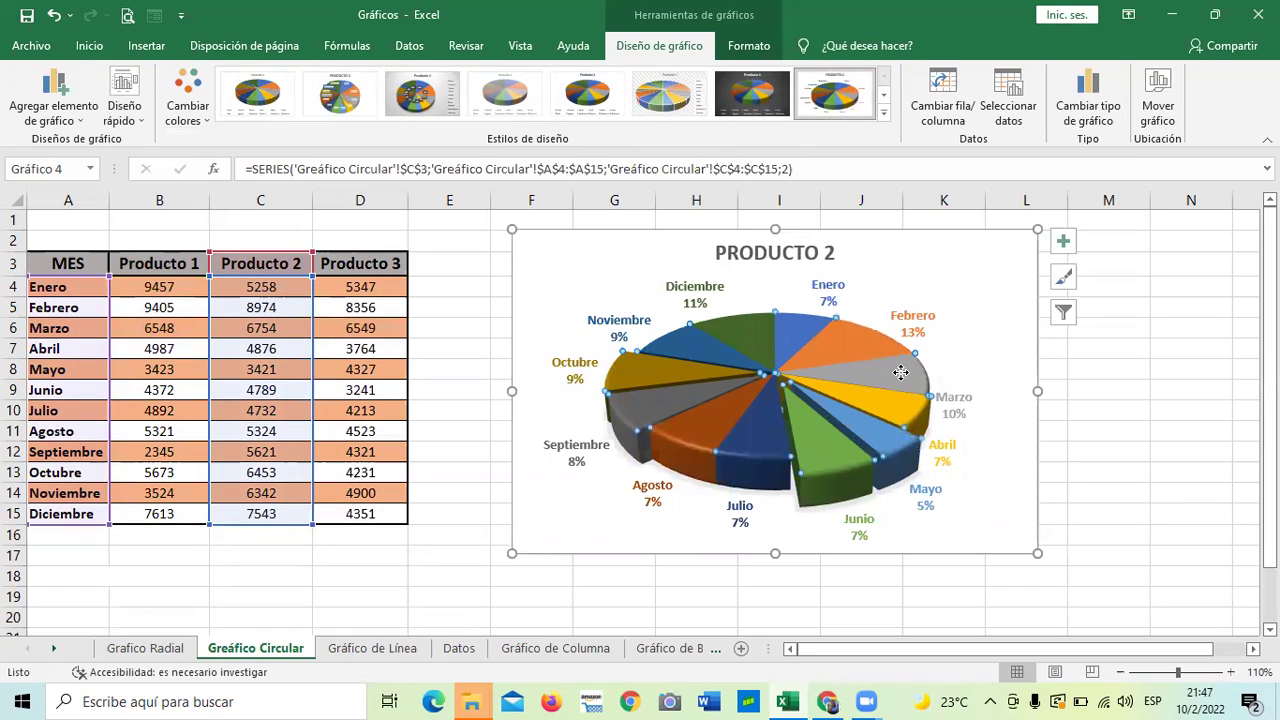
{"action": "left_click", "coordinate": [872, 345]}
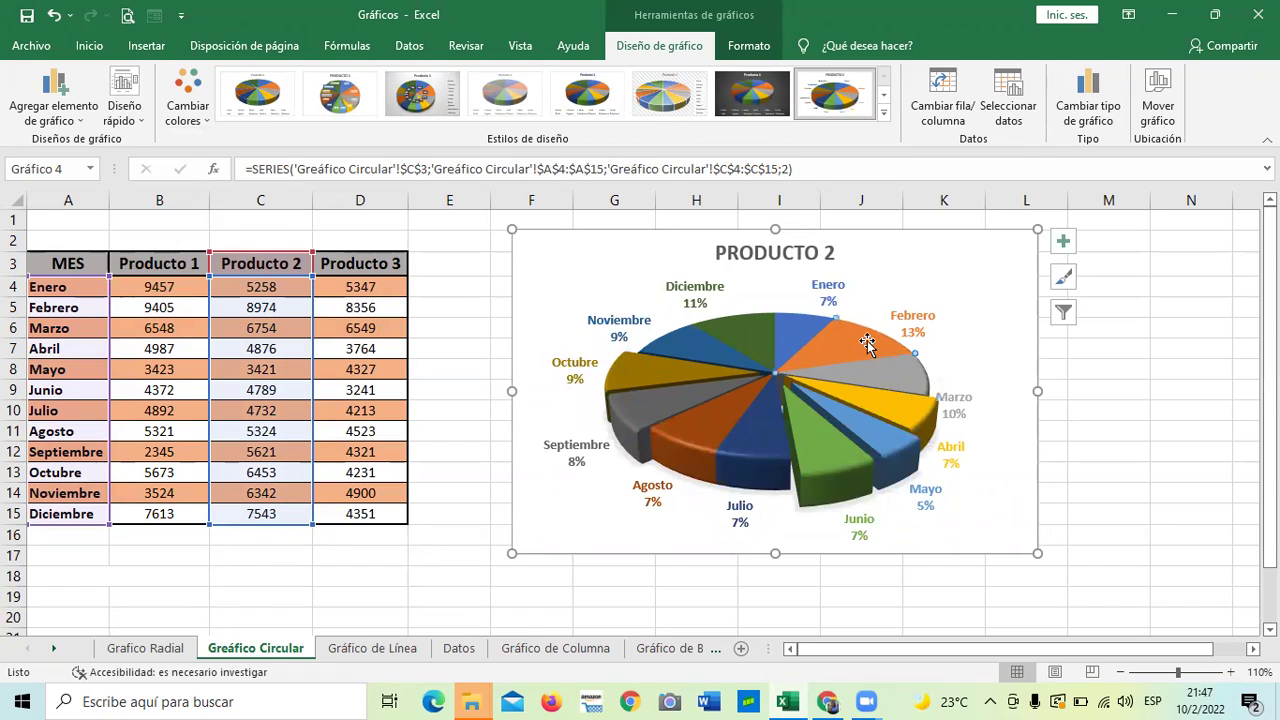
Pull the Enero slice slightly out of the pie and move the Octubre slice further out.
{"action": "left_click", "coordinate": [808, 328]}
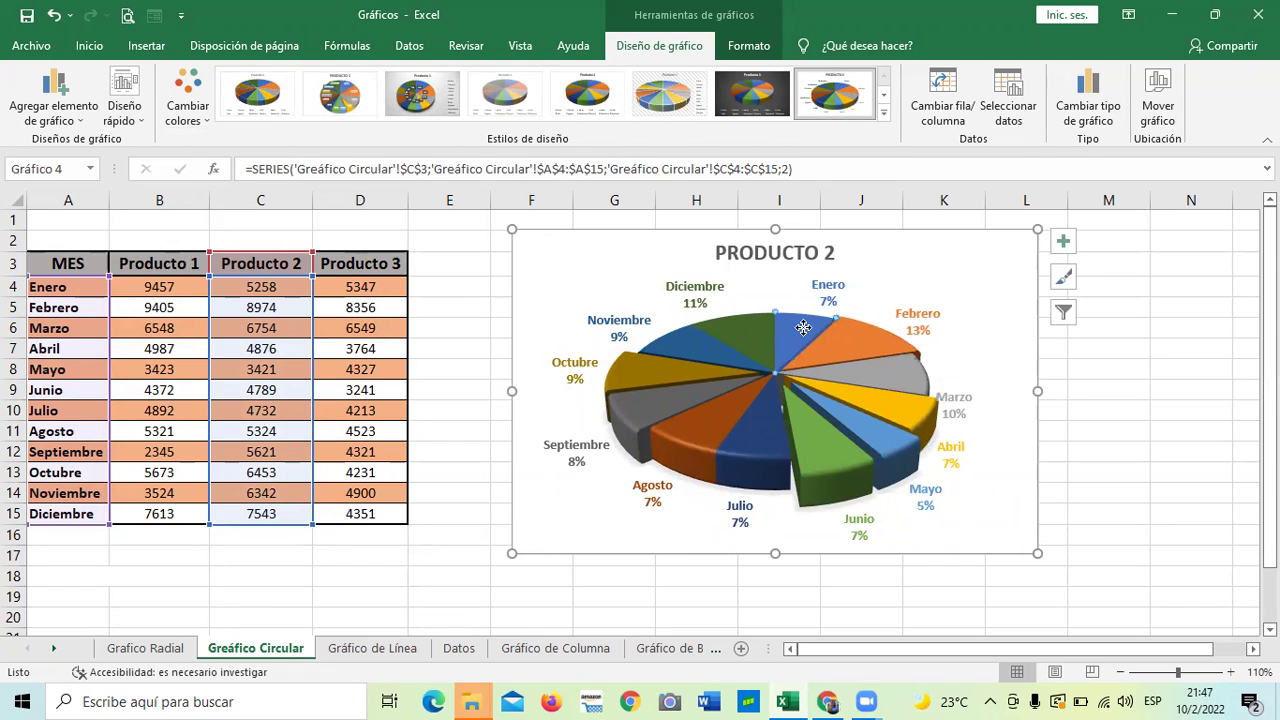
{"action": "mouse_move", "coordinate": [803, 320]}
{"action": "left_mouse_down"}
{"action": "mouse_move", "coordinate": [763, 330]}
{"action": "mouse_move", "coordinate": [760, 316]}
{"action": "left_mouse_up"}
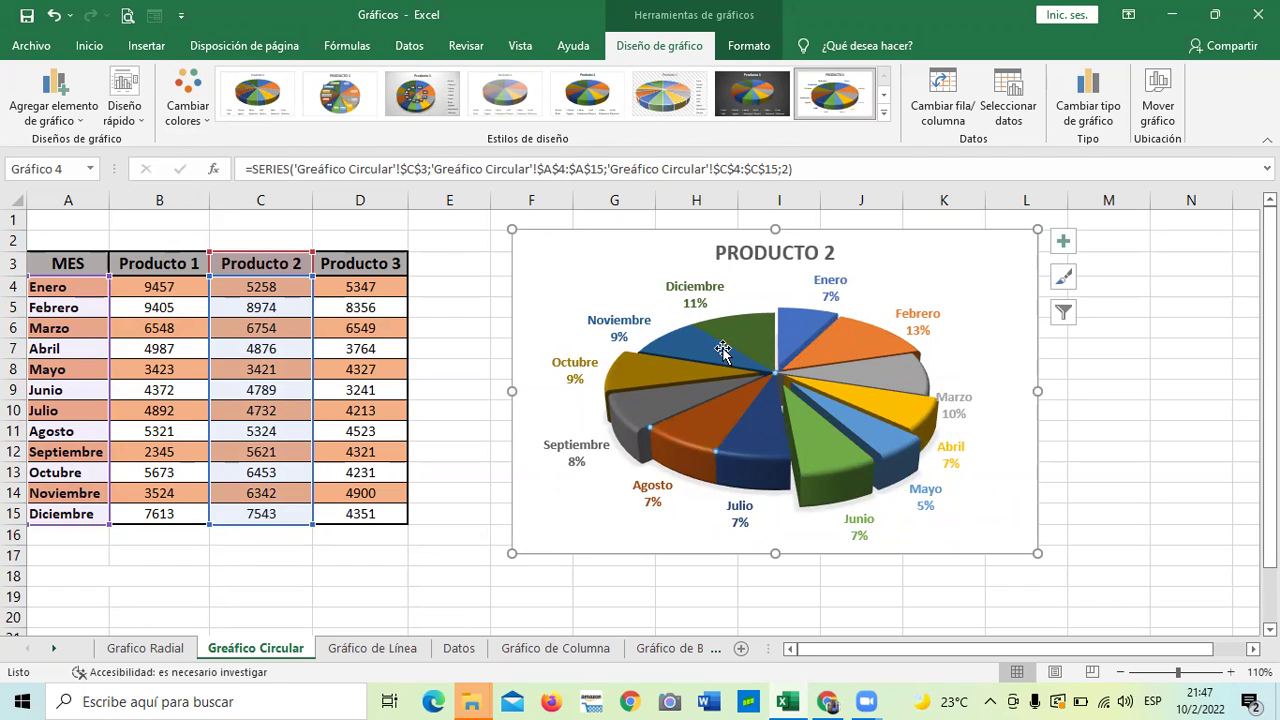
{"action": "left_click", "coordinate": [750, 337]}
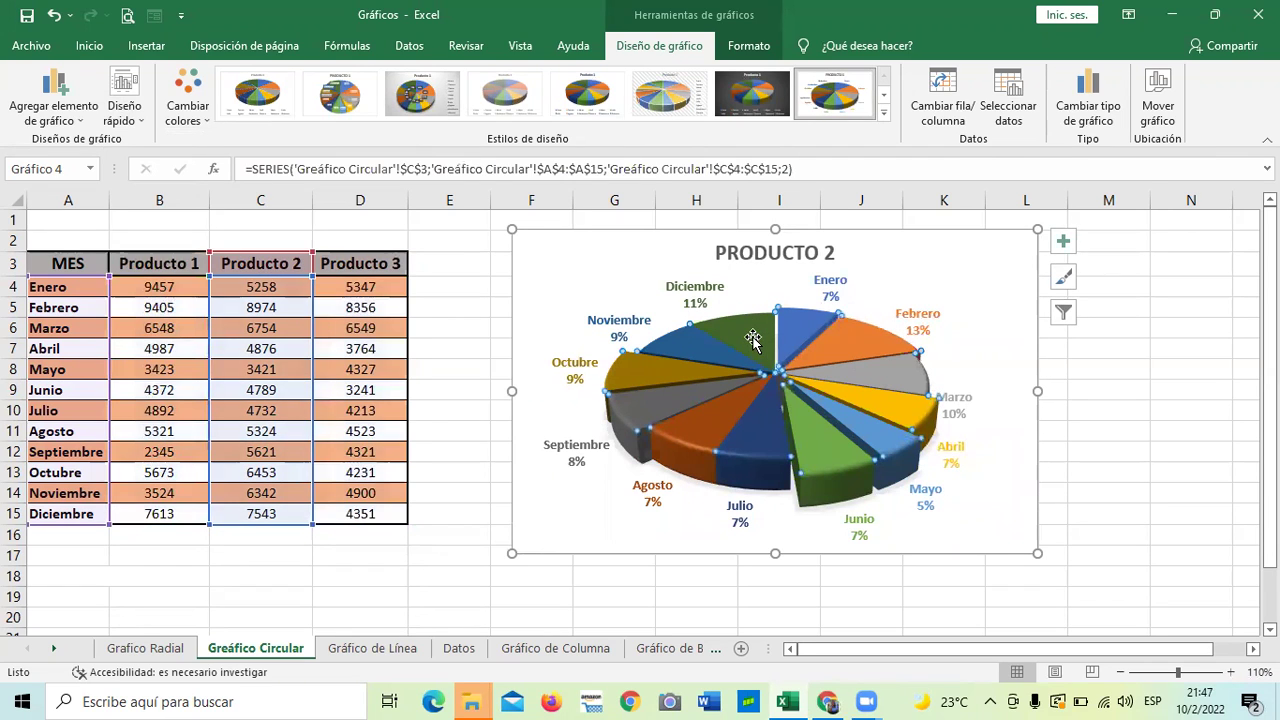
{"action": "left_click", "coordinate": [753, 340]}
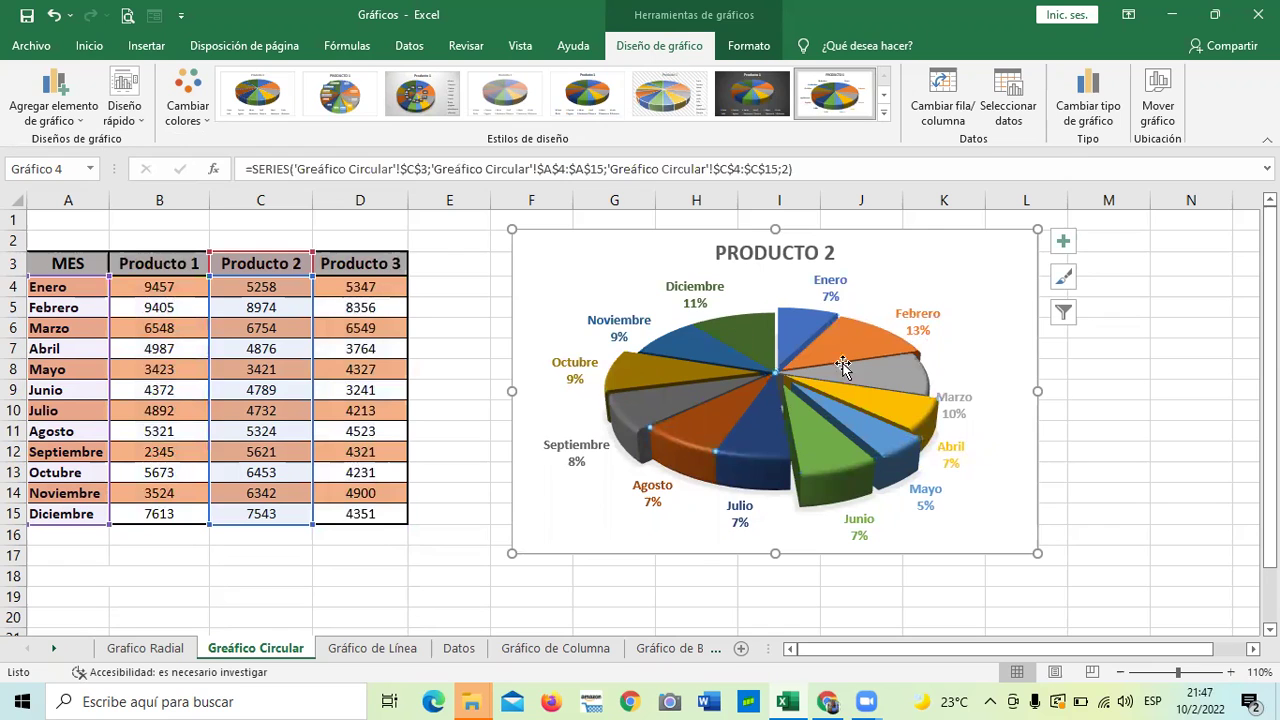
{"action": "left_click", "coordinate": [1134, 412]}
{"action": "left_click", "coordinate": [754, 329]}
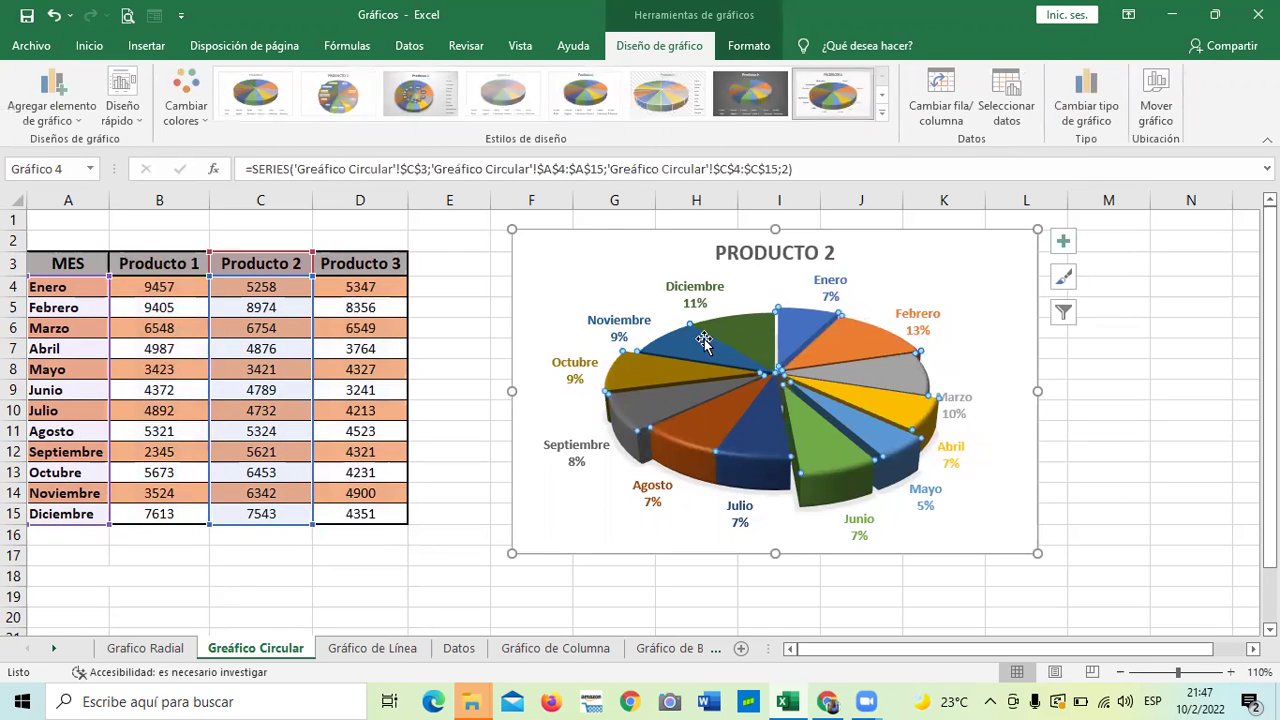
{"action": "left_click", "coordinate": [700, 338]}
{"action": "left_click", "coordinate": [762, 332]}
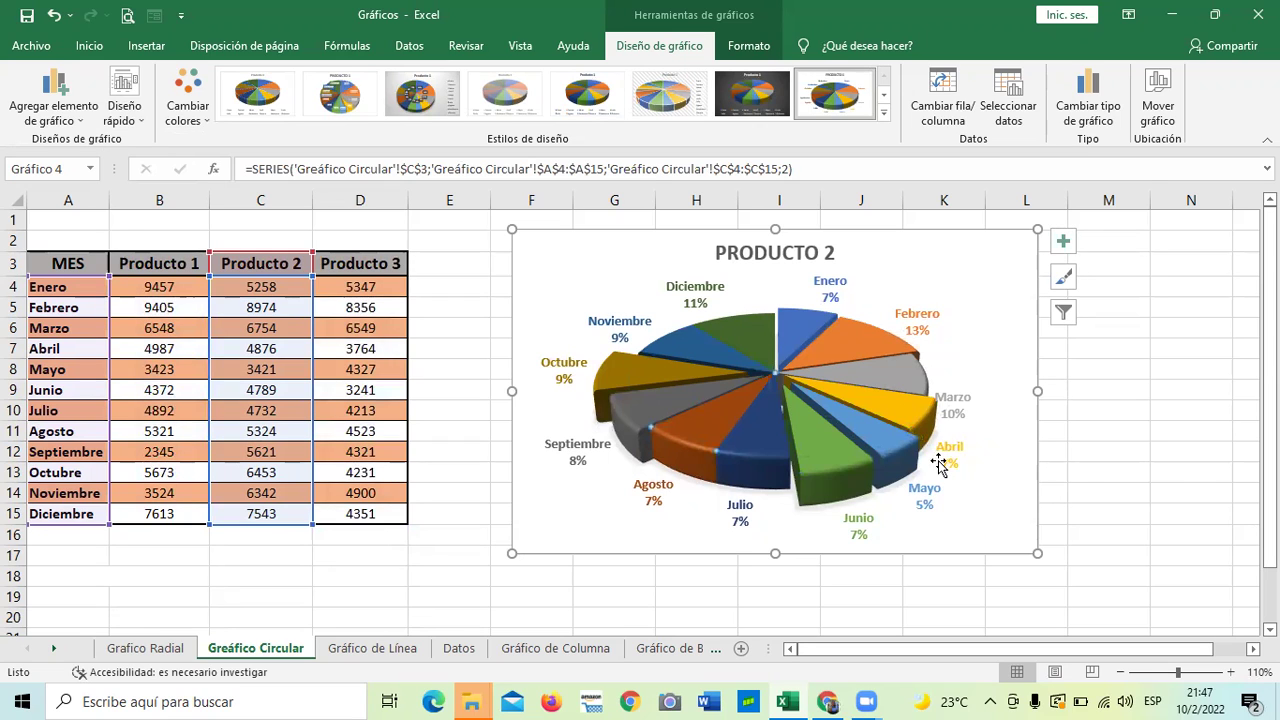
Pull the Julio, Agosto and Diciembre slices out of the pie.
{"action": "left_click_drag", "start_coordinate": [754, 425], "coordinate": [768, 368]}
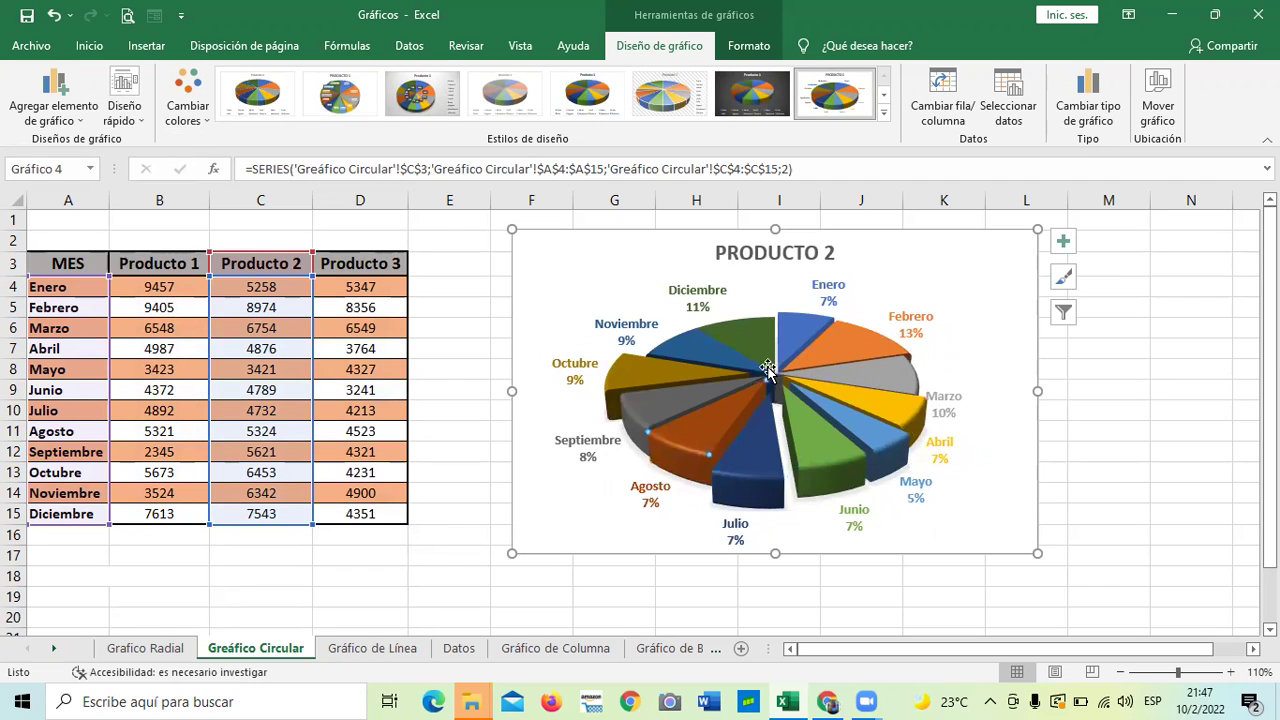
{"action": "left_click", "coordinate": [1102, 372]}
{"action": "left_click", "coordinate": [745, 341]}
{"action": "mouse_move", "coordinate": [745, 341]}
{"action": "left_mouse_down"}
{"action": "mouse_move", "coordinate": [740, 328]}
{"action": "mouse_move", "coordinate": [697, 342]}
{"action": "left_mouse_up"}
{"action": "left_click", "coordinate": [752, 335]}
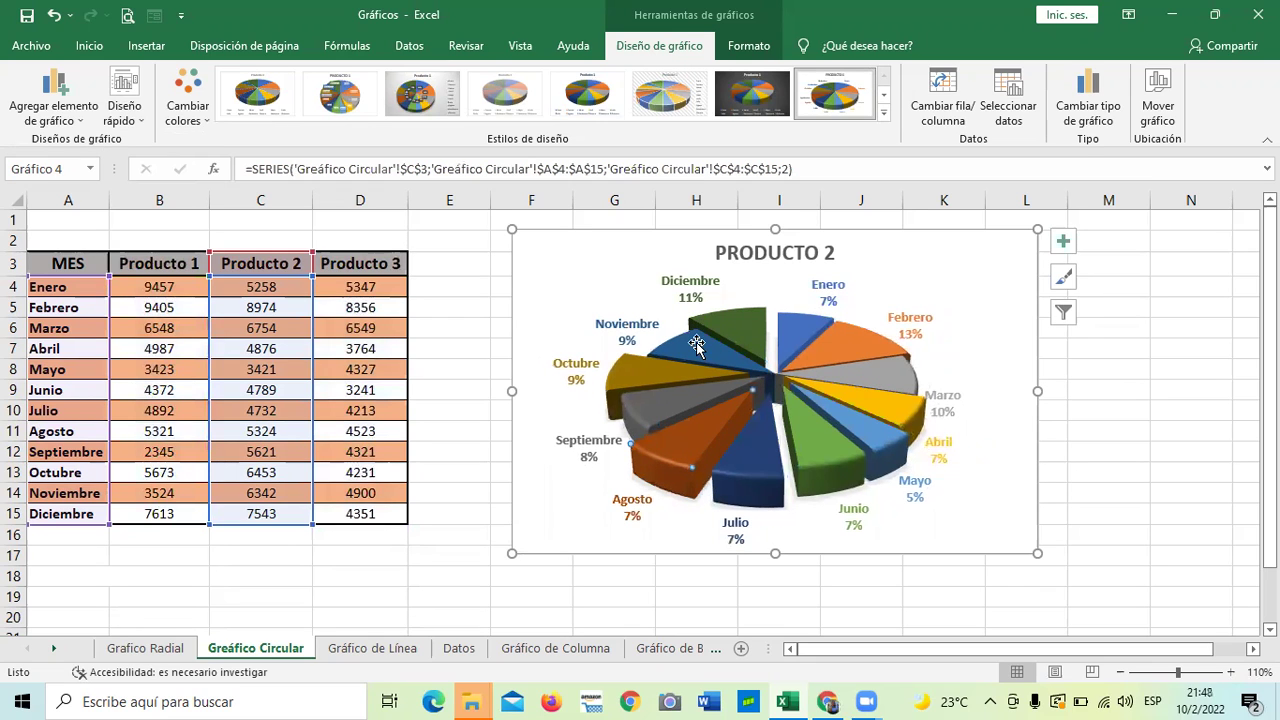
{"action": "double_click", "coordinate": [696, 342]}
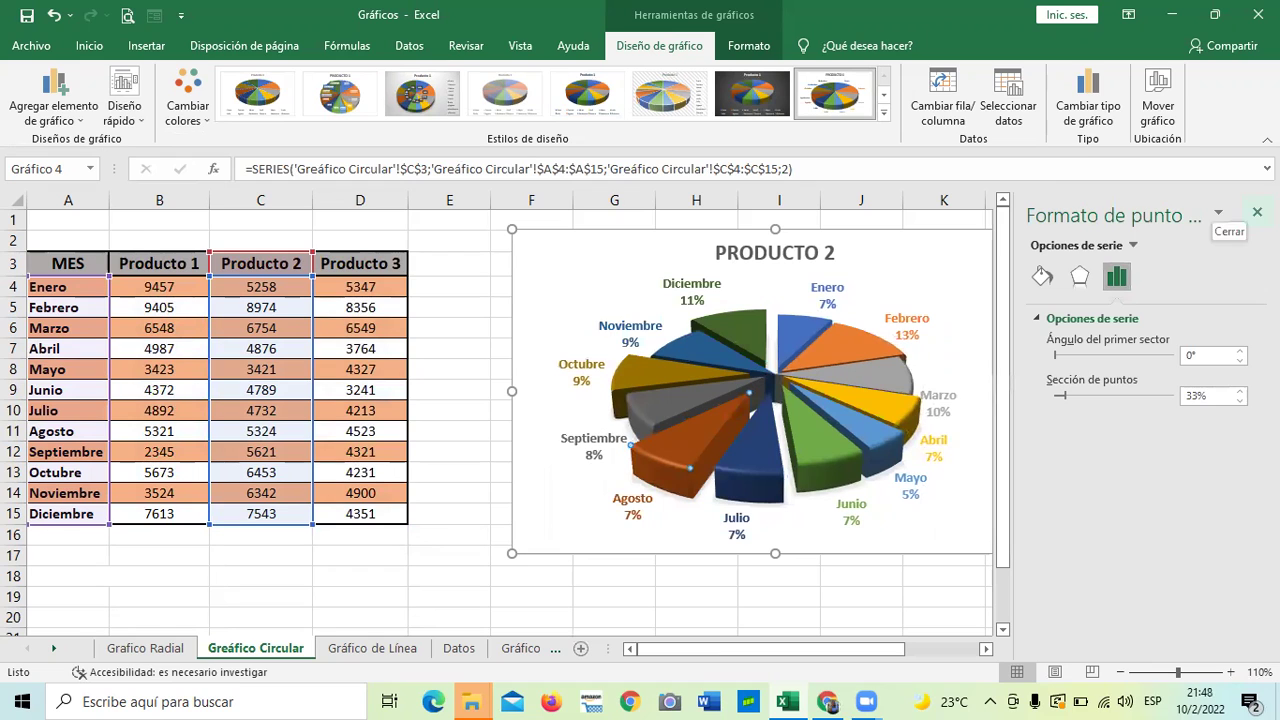
{"action": "left_click", "coordinate": [1257, 212]}
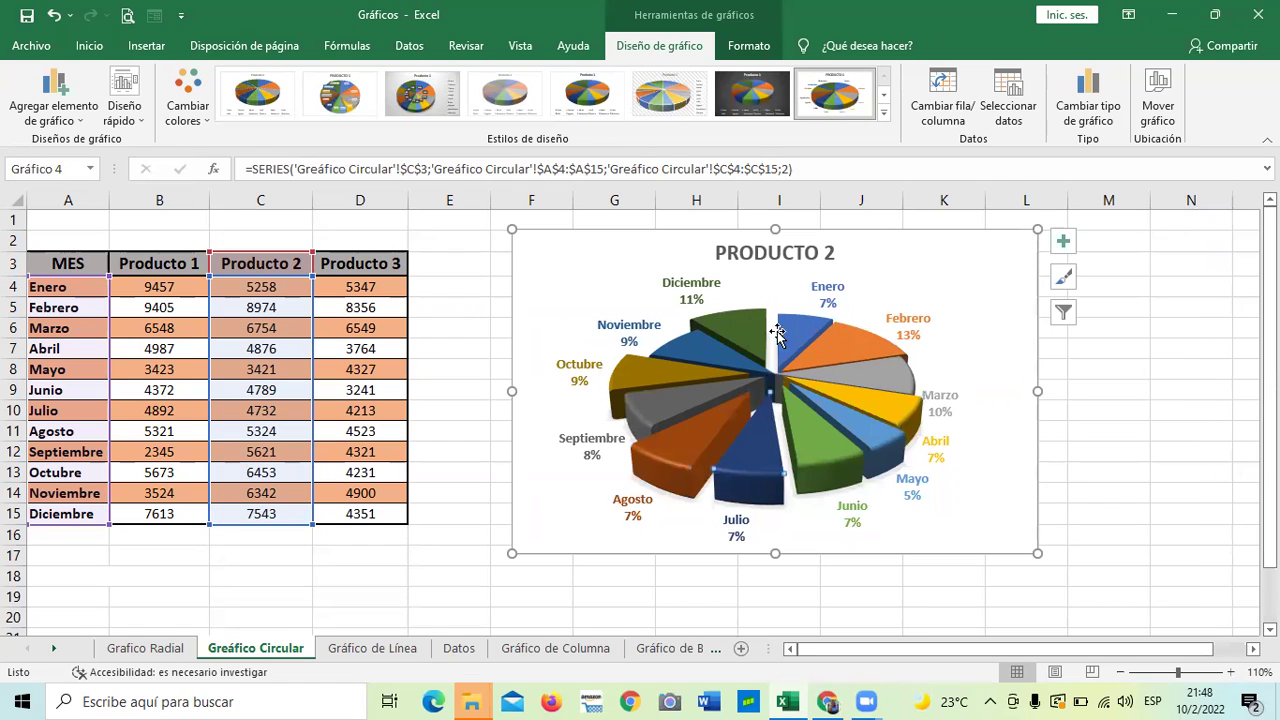
{"action": "left_click", "coordinate": [665, 445]}
{"action": "left_click", "coordinate": [881, 432]}
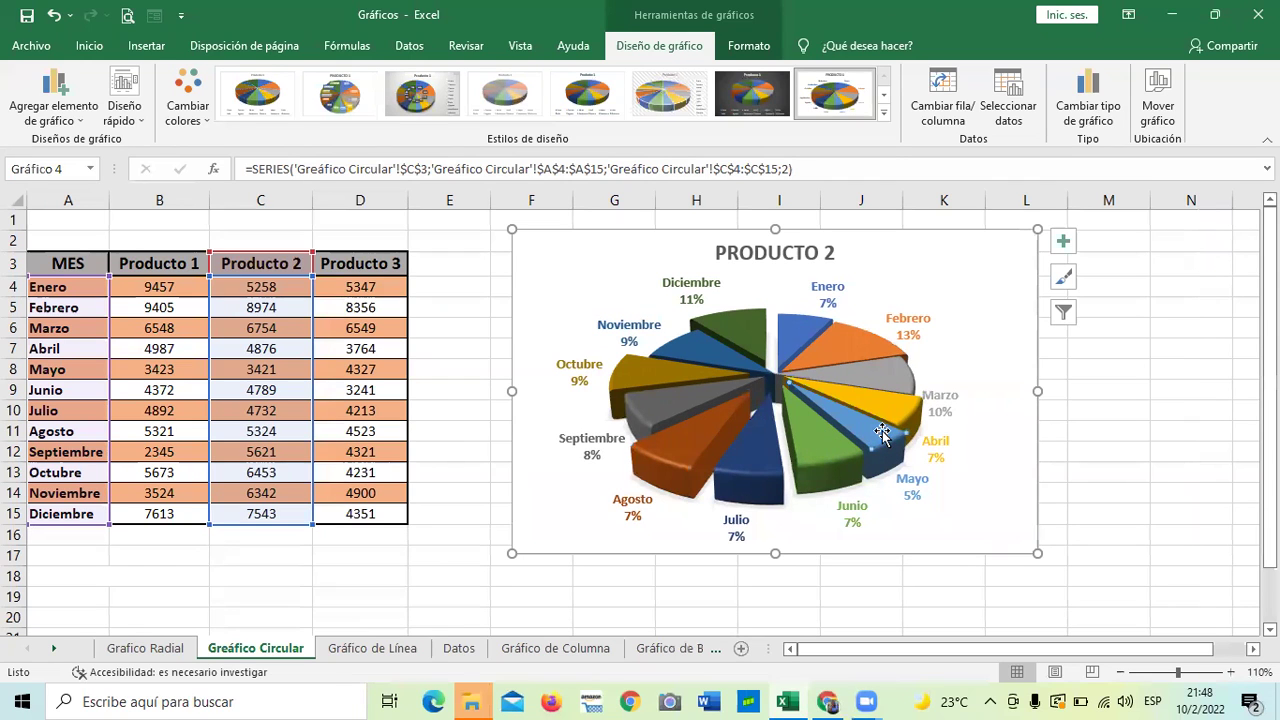
Try Estilo 6 and the dark chart style on the pie and return it to Estilo 8.
{"action": "left_click", "coordinate": [670, 92]}
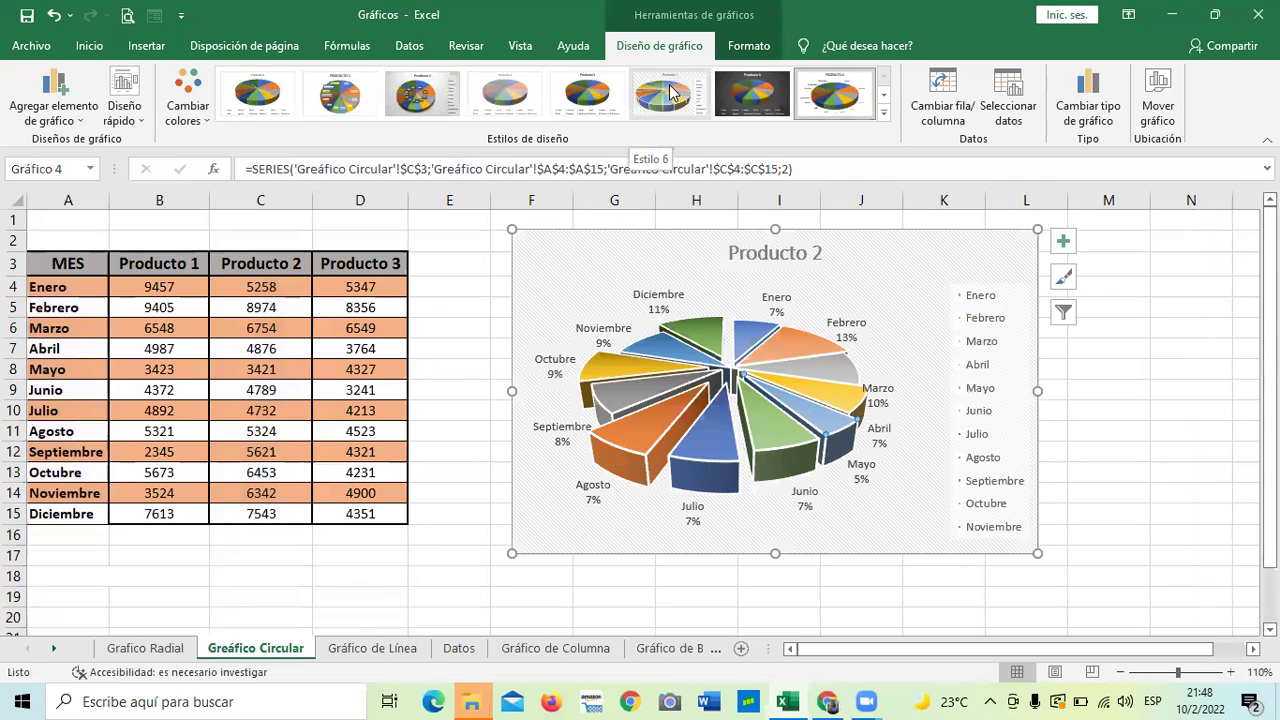
{"action": "left_click", "coordinate": [752, 92]}
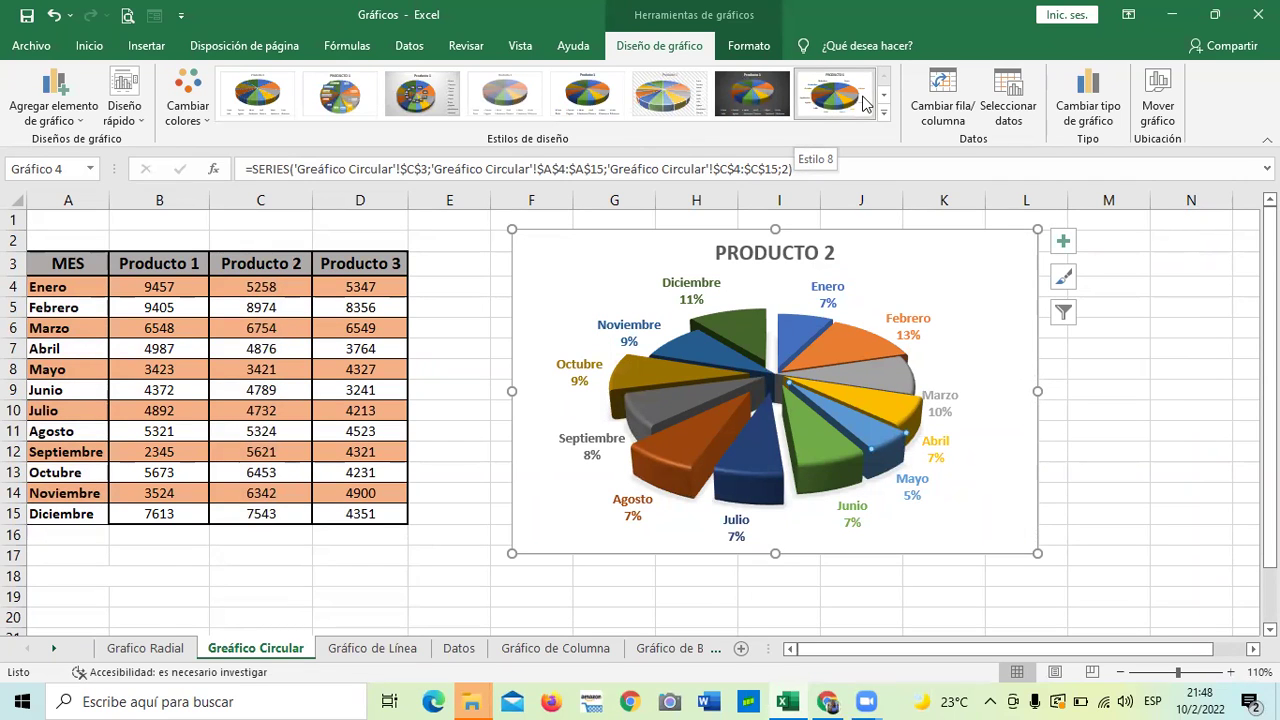
{"action": "left_click", "coordinate": [865, 103]}
Move the Agosto, Septiembre and Diciembre slices slightly closer to the centre of the pie.
{"action": "left_click_drag", "start_coordinate": [730, 410], "coordinate": [757, 424]}
{"action": "left_click", "coordinate": [756, 424]}
{"action": "left_click_drag", "start_coordinate": [720, 372], "coordinate": [745, 340]}
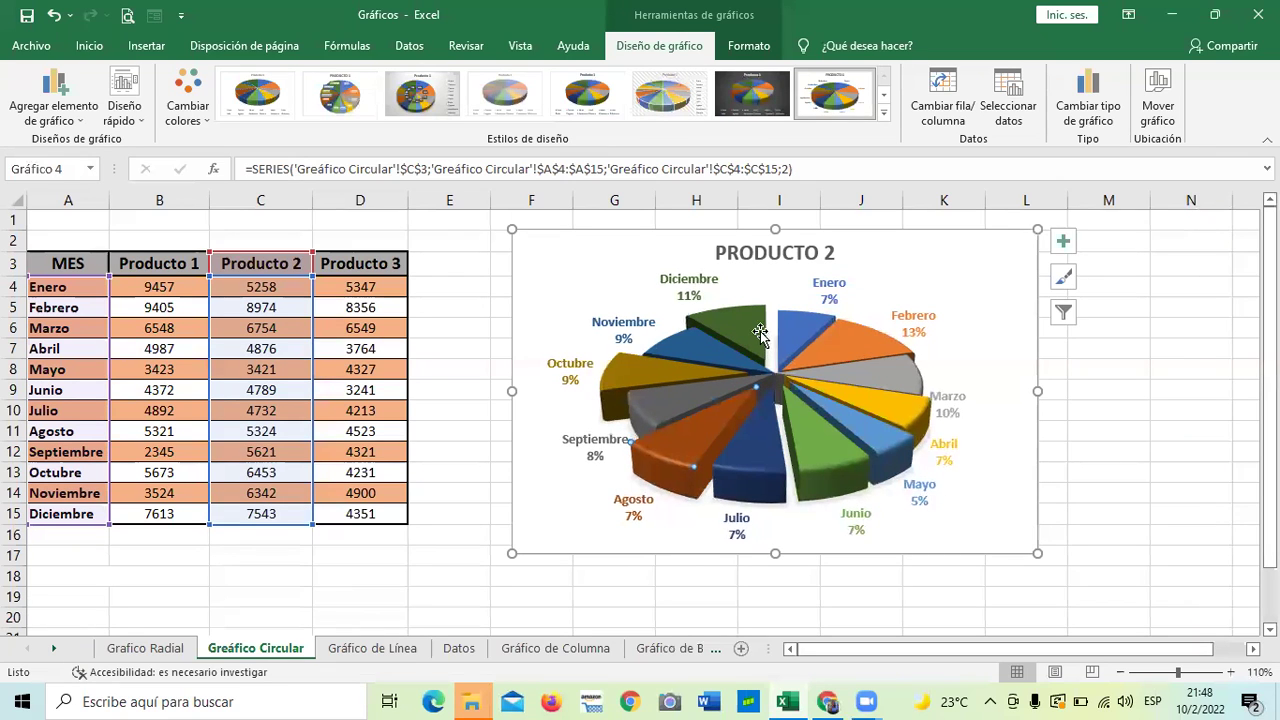
{"action": "left_click", "coordinate": [1017, 350]}
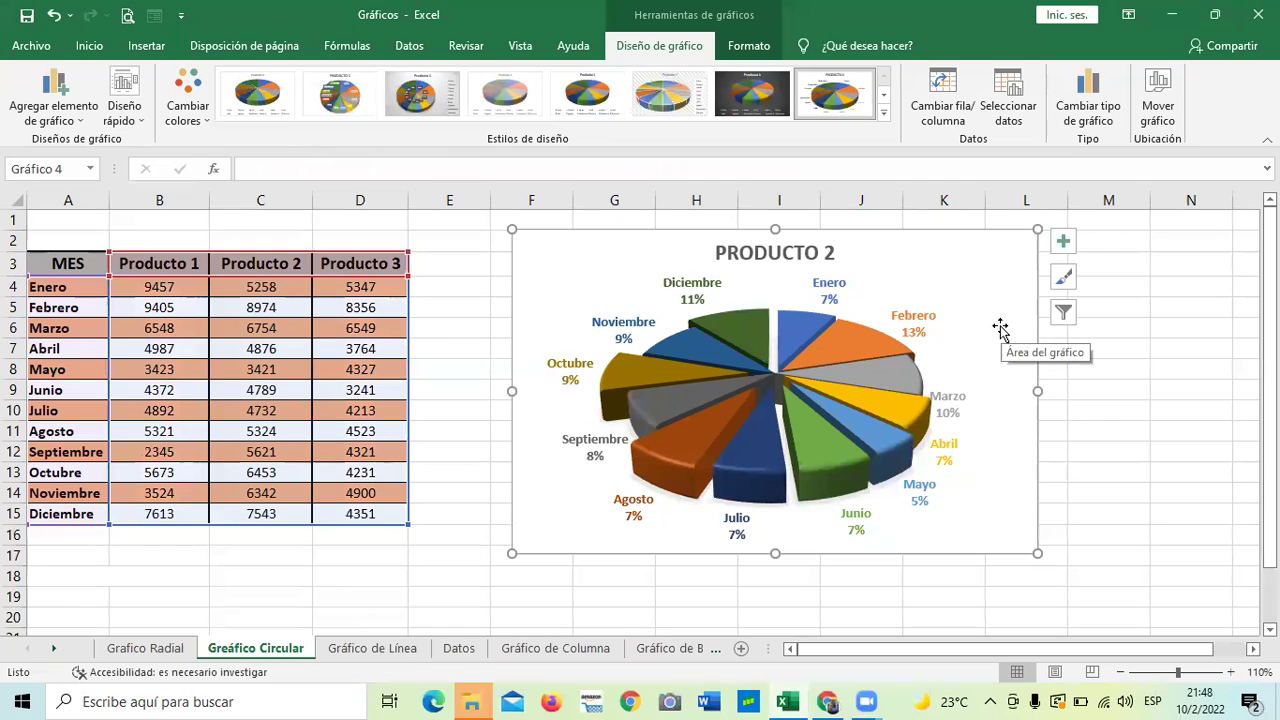
Preview the pie chart with Estilo 9, and show its legend and hide it again.
{"action": "left_click", "coordinate": [1068, 280]}
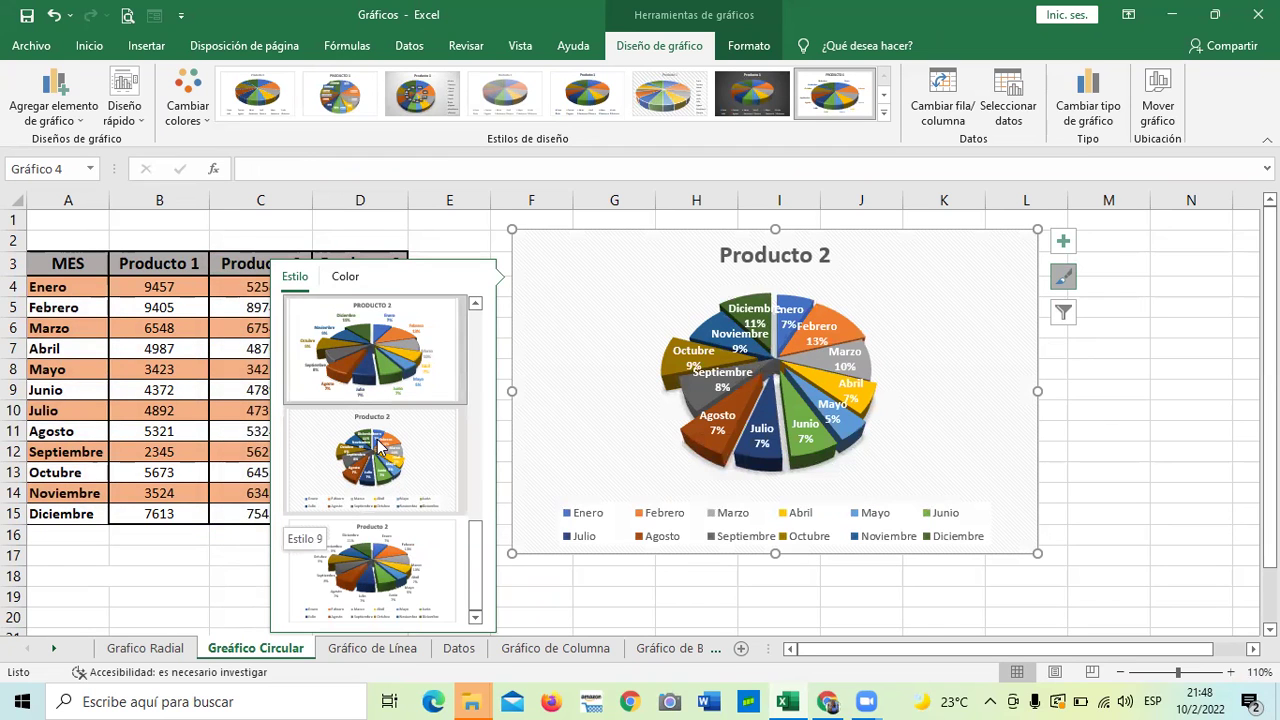
{"action": "left_click", "coordinate": [1160, 450]}
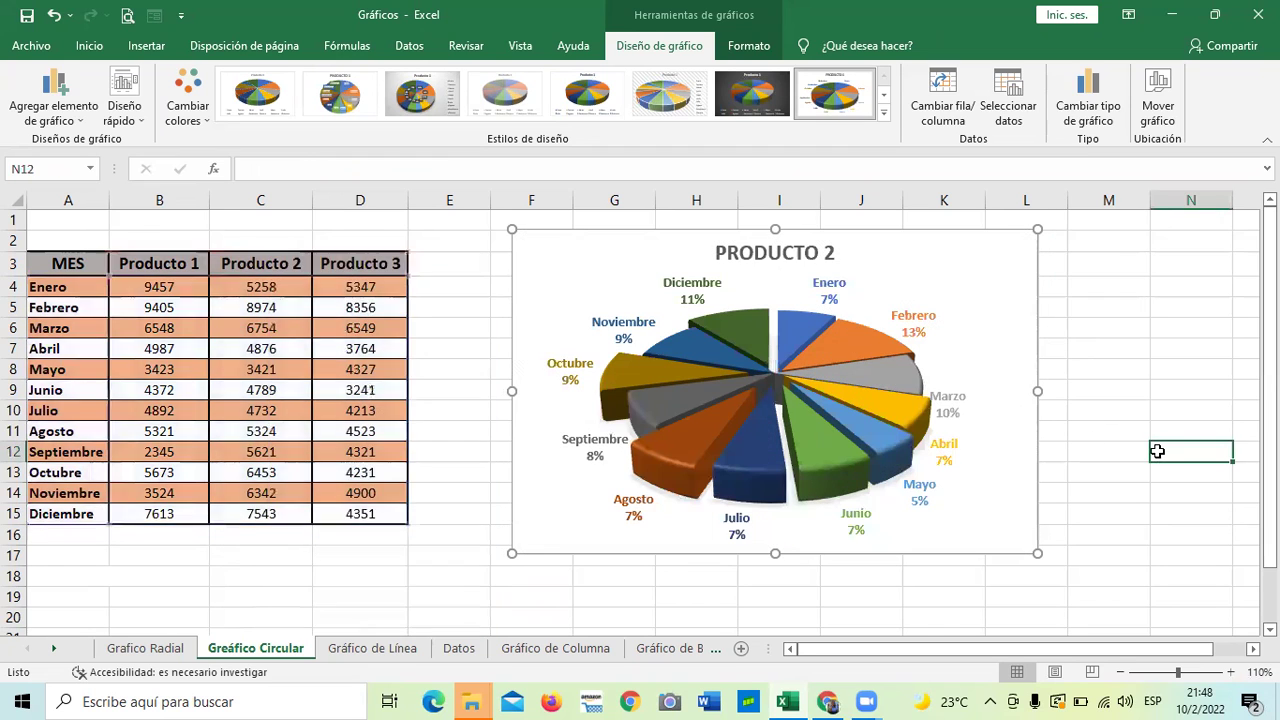
{"action": "left_click", "coordinate": [1008, 278]}
{"action": "left_click", "coordinate": [1063, 243]}
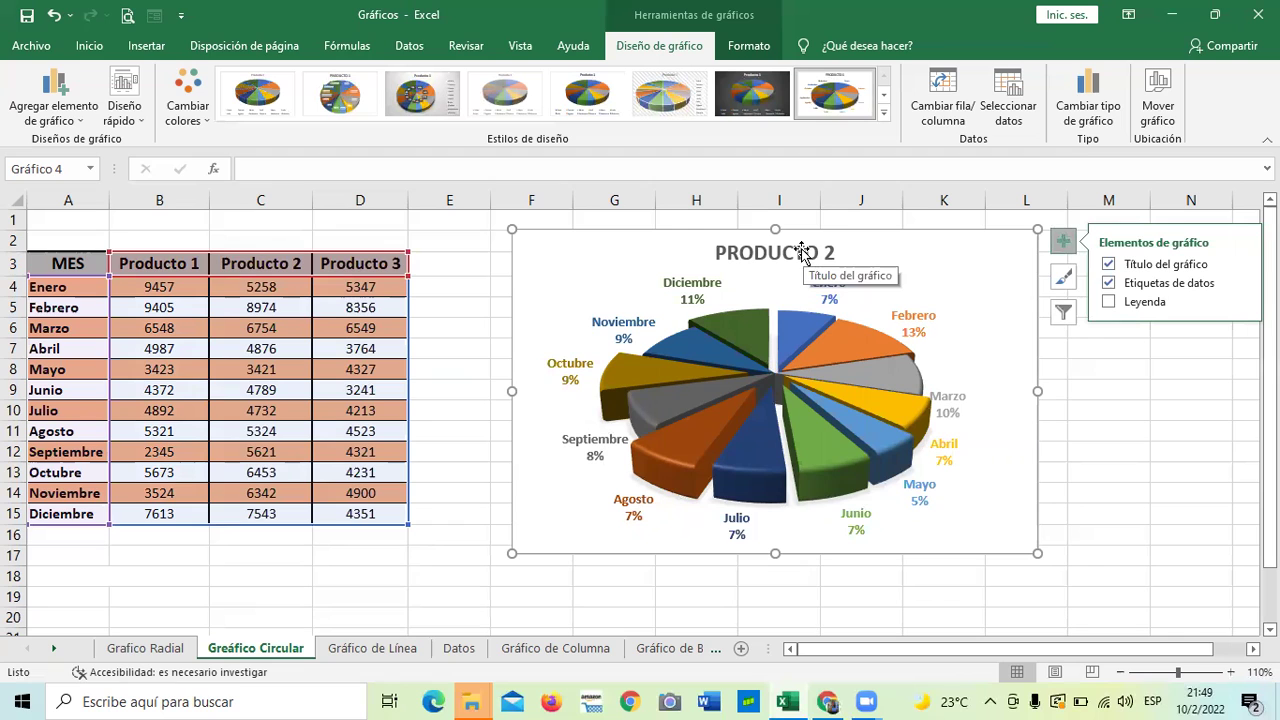
{"action": "left_click", "coordinate": [1108, 302]}
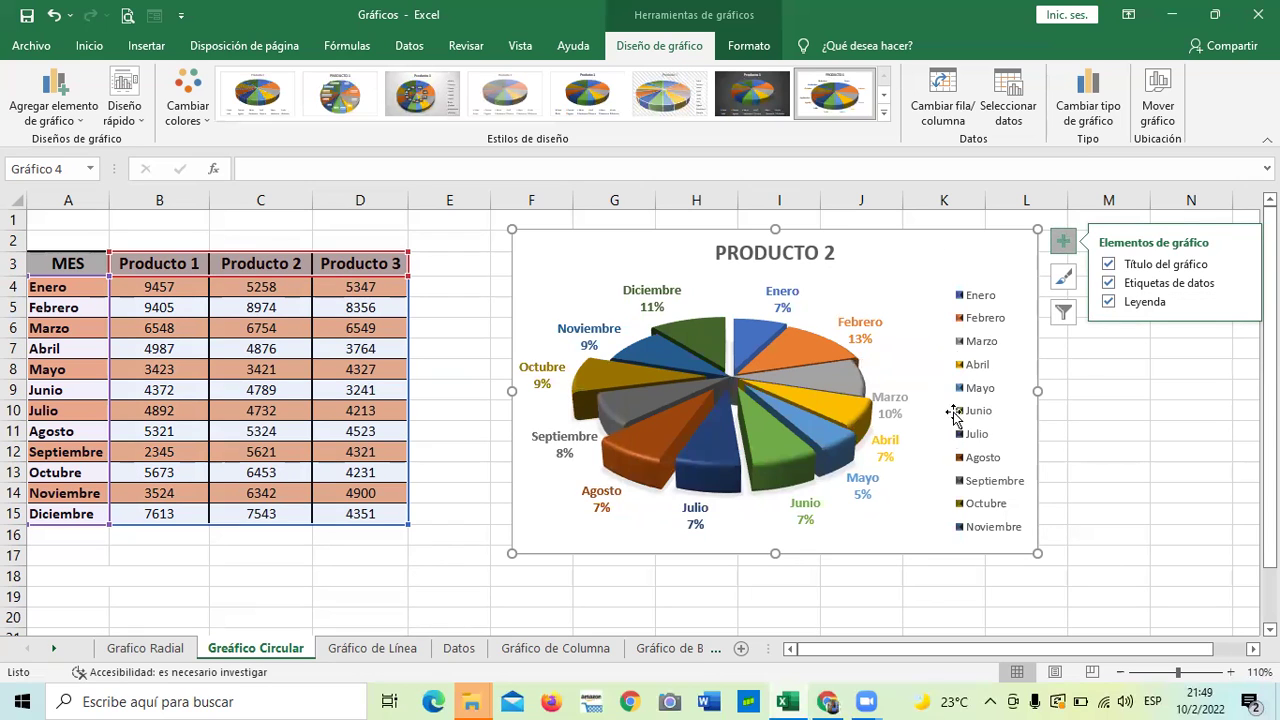
{"action": "left_click", "coordinate": [1108, 302]}
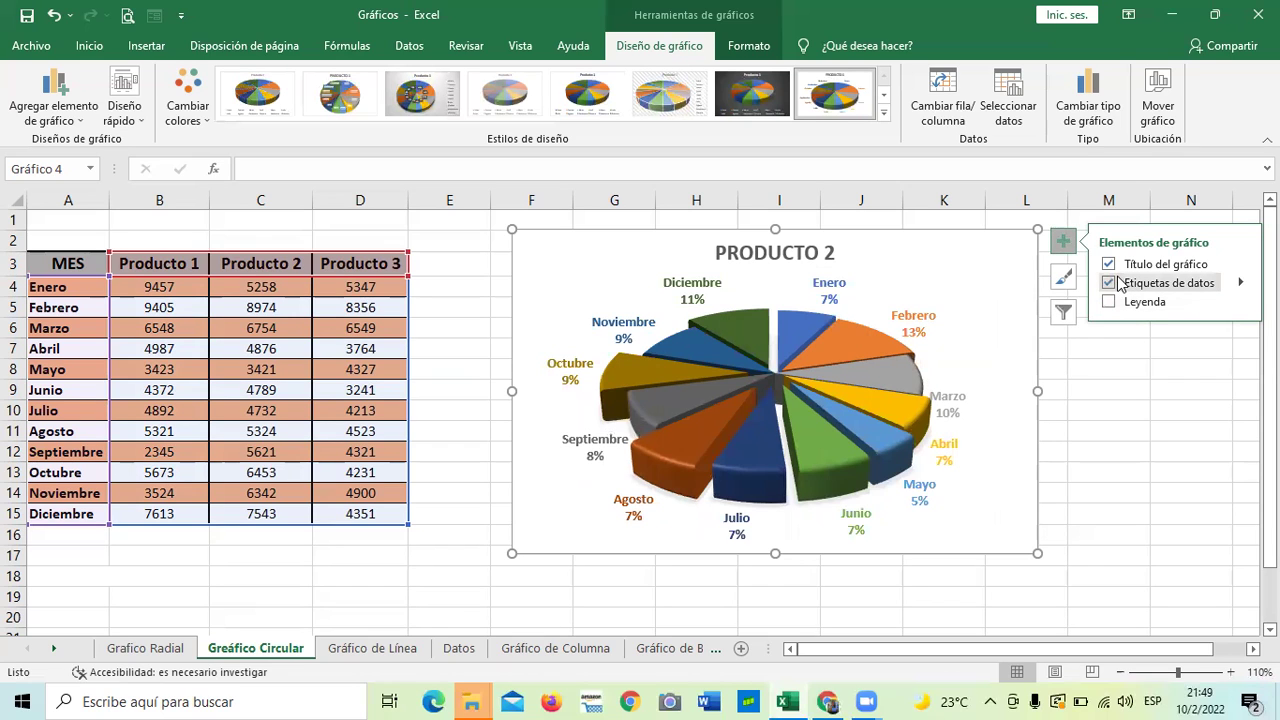
Turn the pie chart's data labels off and back on.
{"action": "left_click", "coordinate": [1109, 283]}
{"action": "left_click", "coordinate": [1110, 284]}
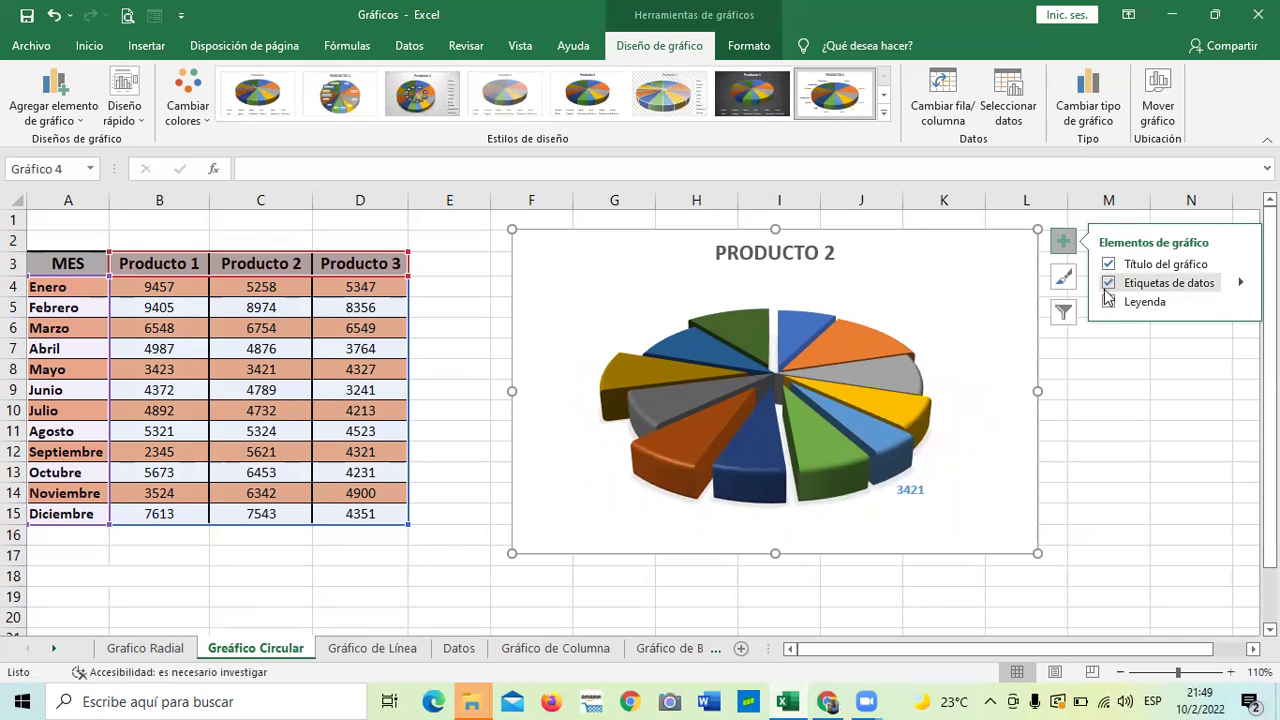
{"action": "left_click", "coordinate": [1108, 284]}
{"action": "left_click", "coordinate": [1108, 283]}
Restore the coloured month and percentage labels by reapplying the first quick layout and Estilo 8 to the chart.
{"action": "left_click", "coordinate": [139, 117]}
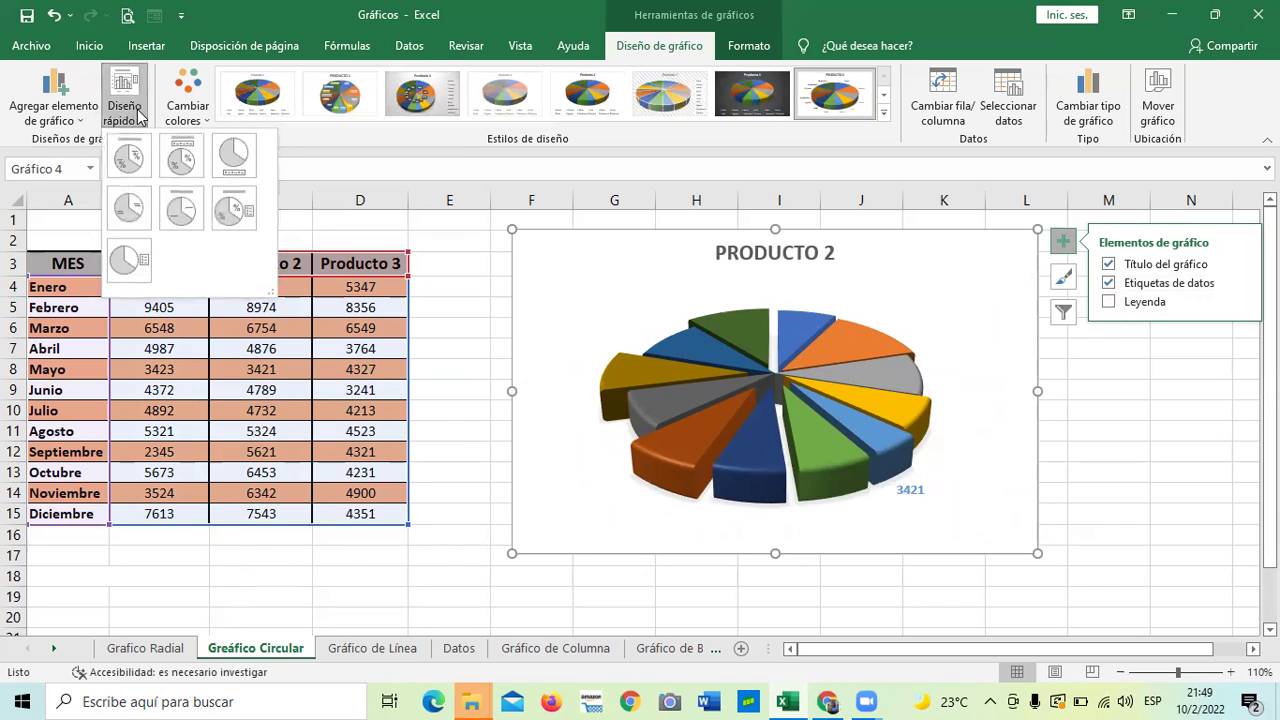
{"action": "left_click", "coordinate": [131, 164]}
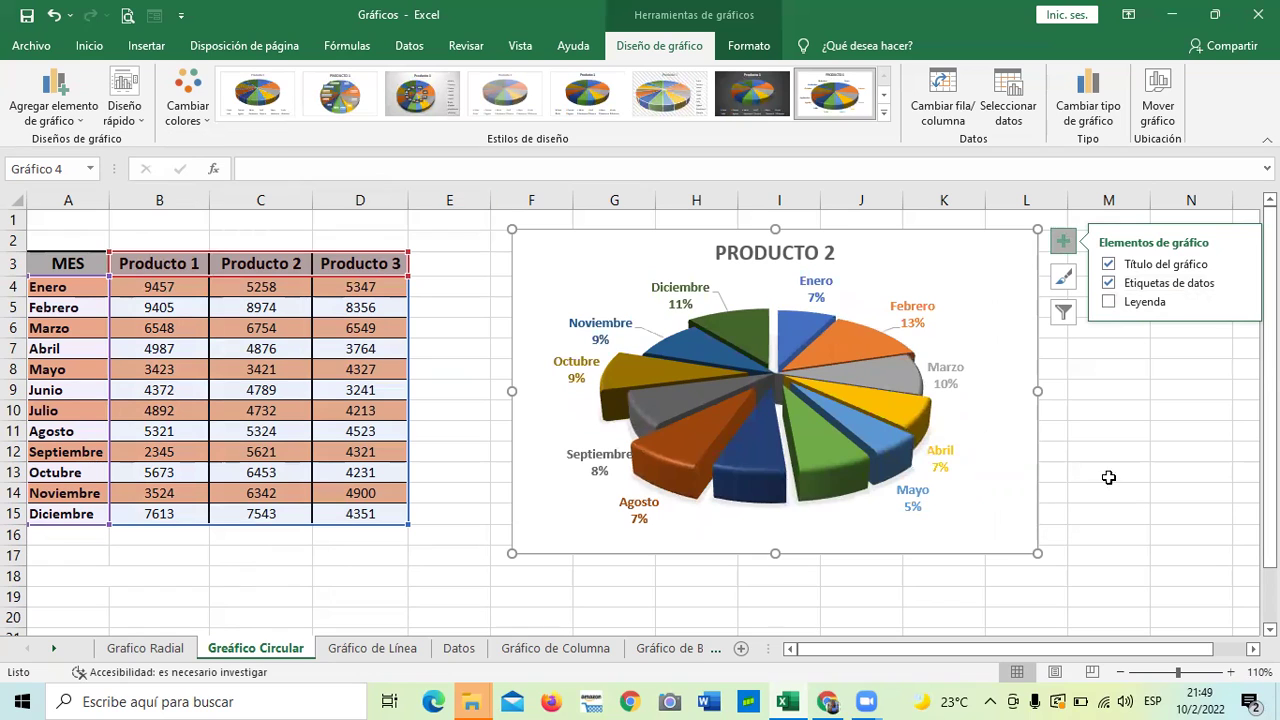
{"action": "left_click", "coordinate": [766, 402]}
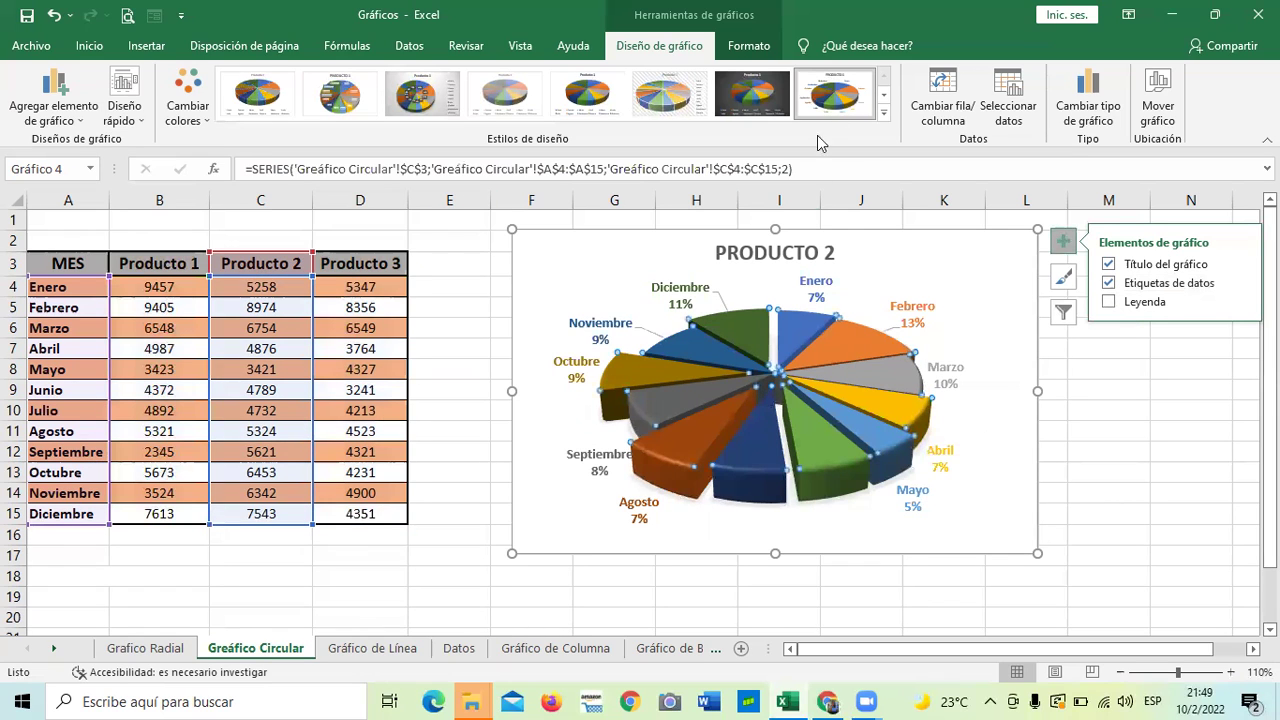
{"action": "left_click", "coordinate": [845, 92]}
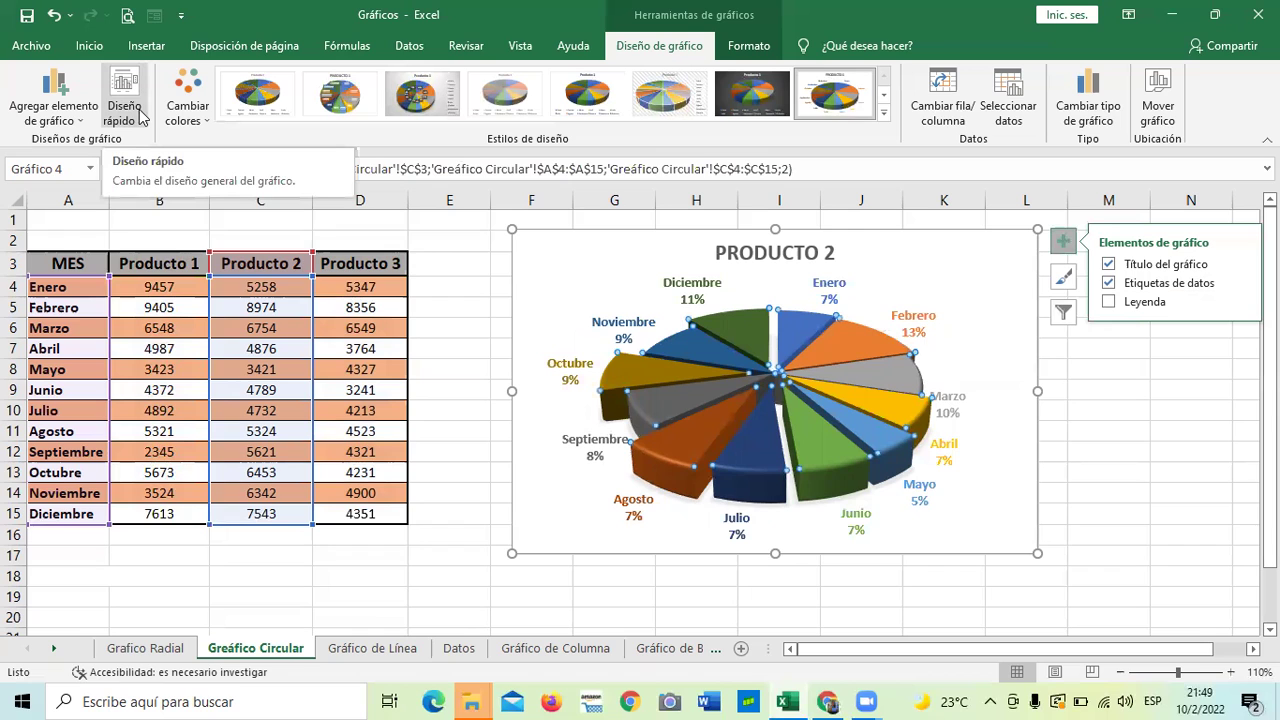
{"action": "left_click", "coordinate": [668, 373]}
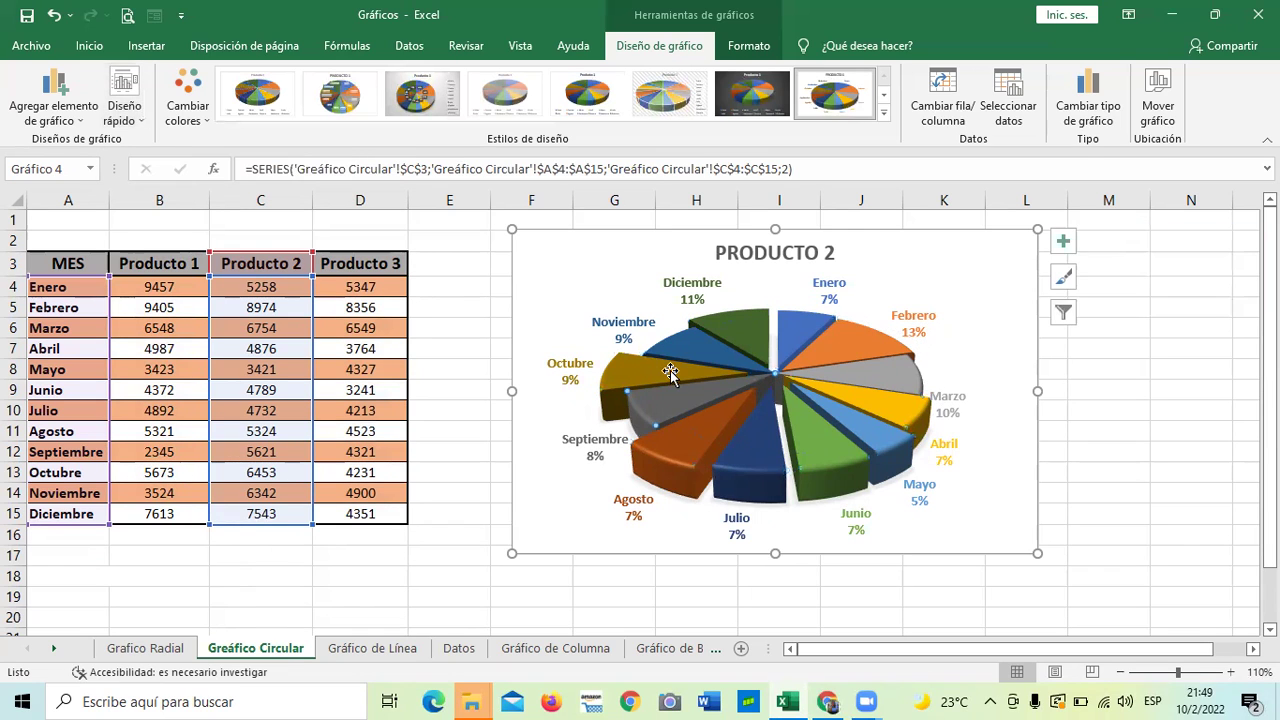
{"action": "left_click", "coordinate": [1062, 316]}
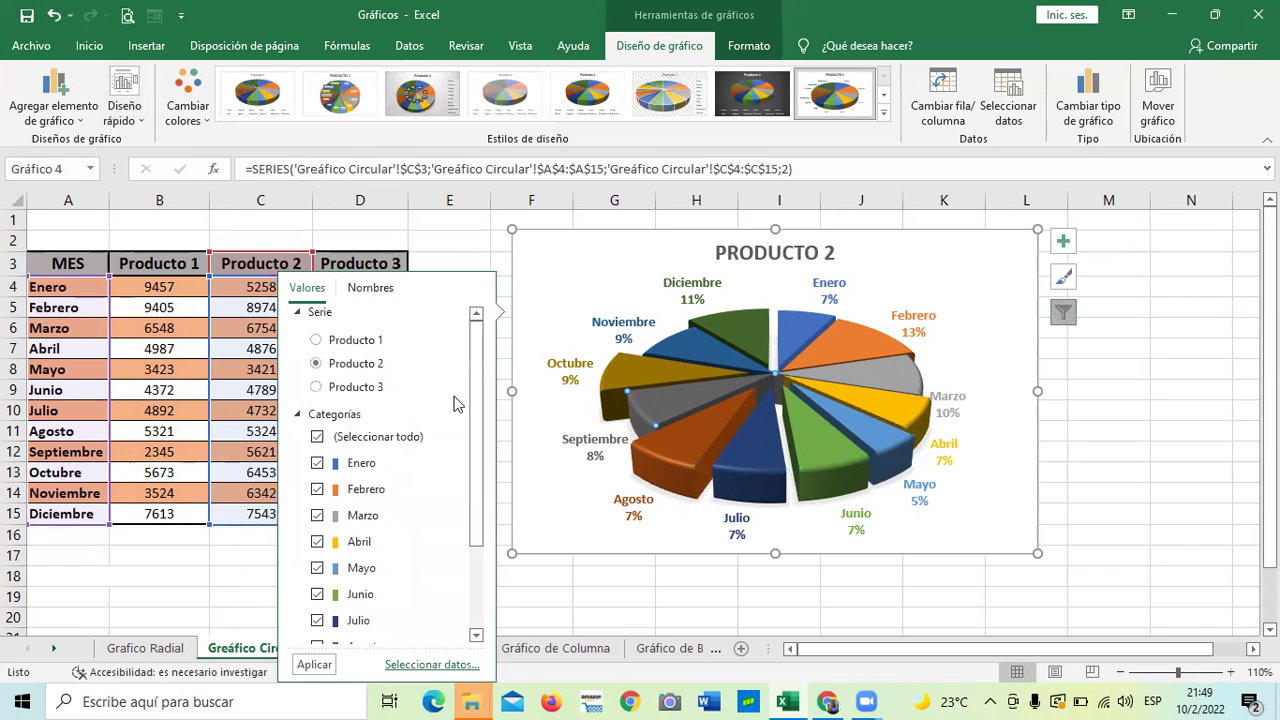
{"action": "left_click", "coordinate": [369, 341]}
{"action": "left_click", "coordinate": [355, 387]}
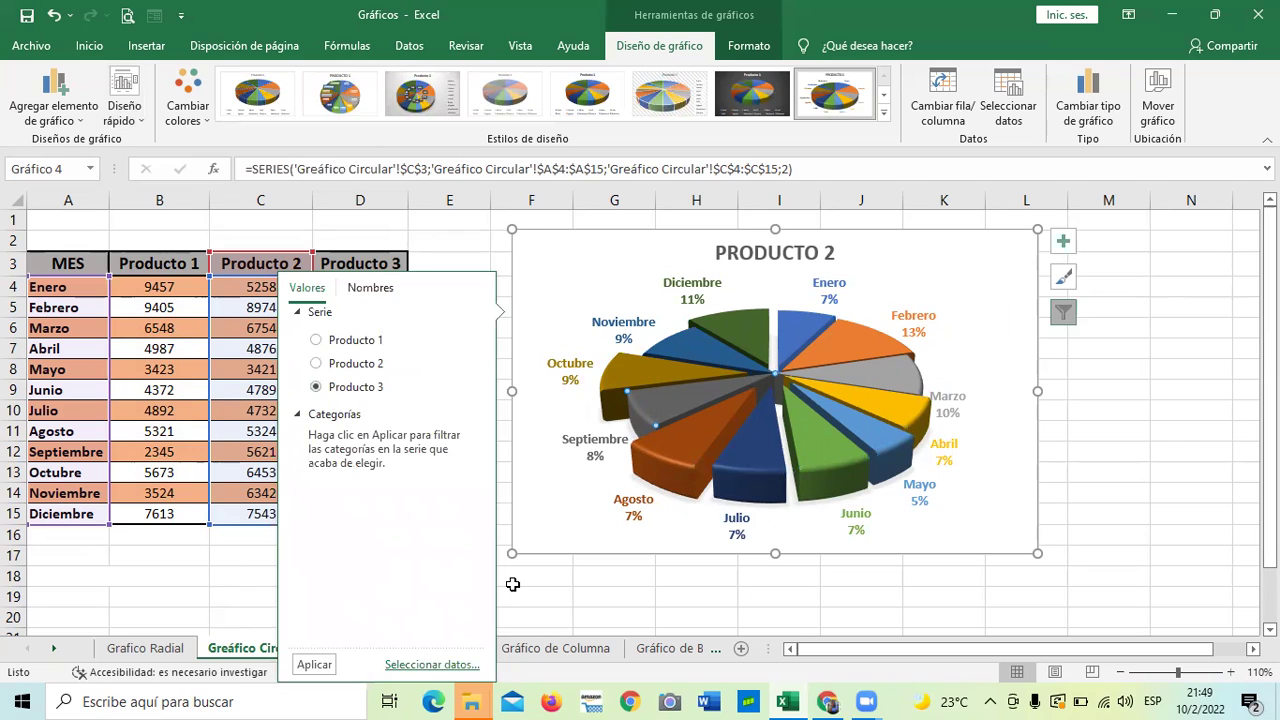
{"action": "key", "text": "Escape"}
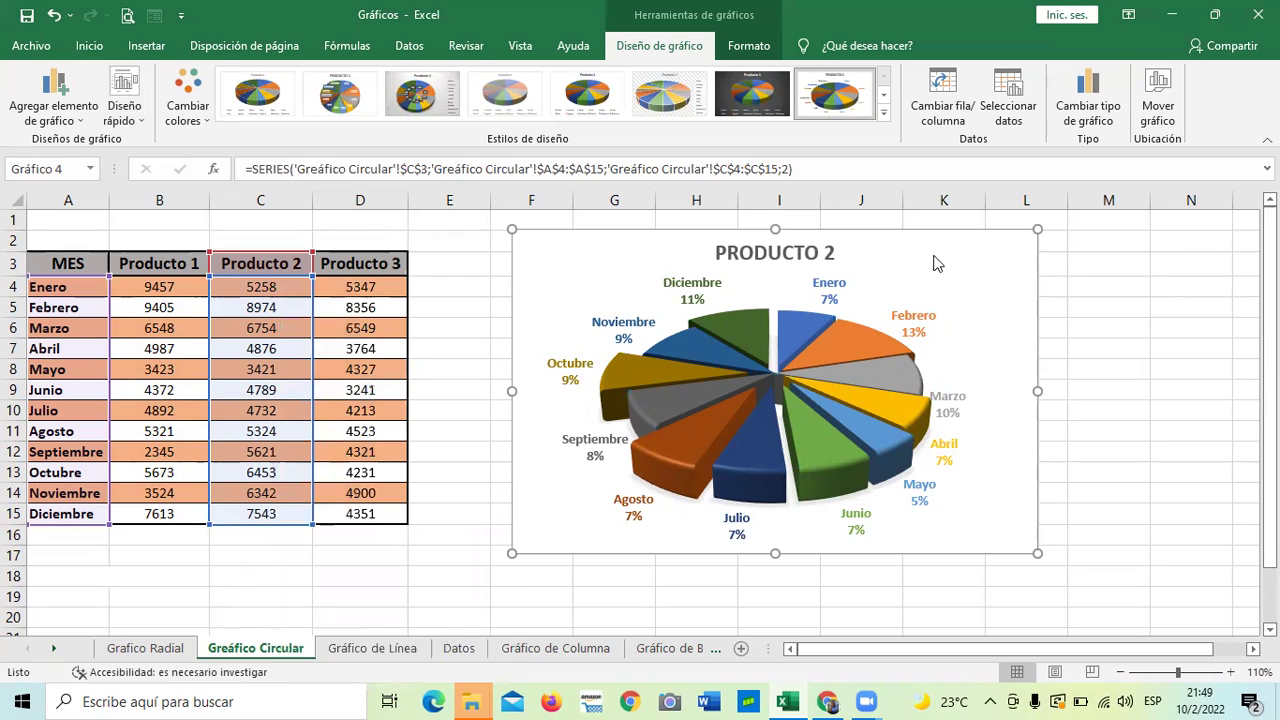
Filter the pie chart to plot the Producto 3 series instead of Producto 2.
{"action": "left_click", "coordinate": [980, 256]}
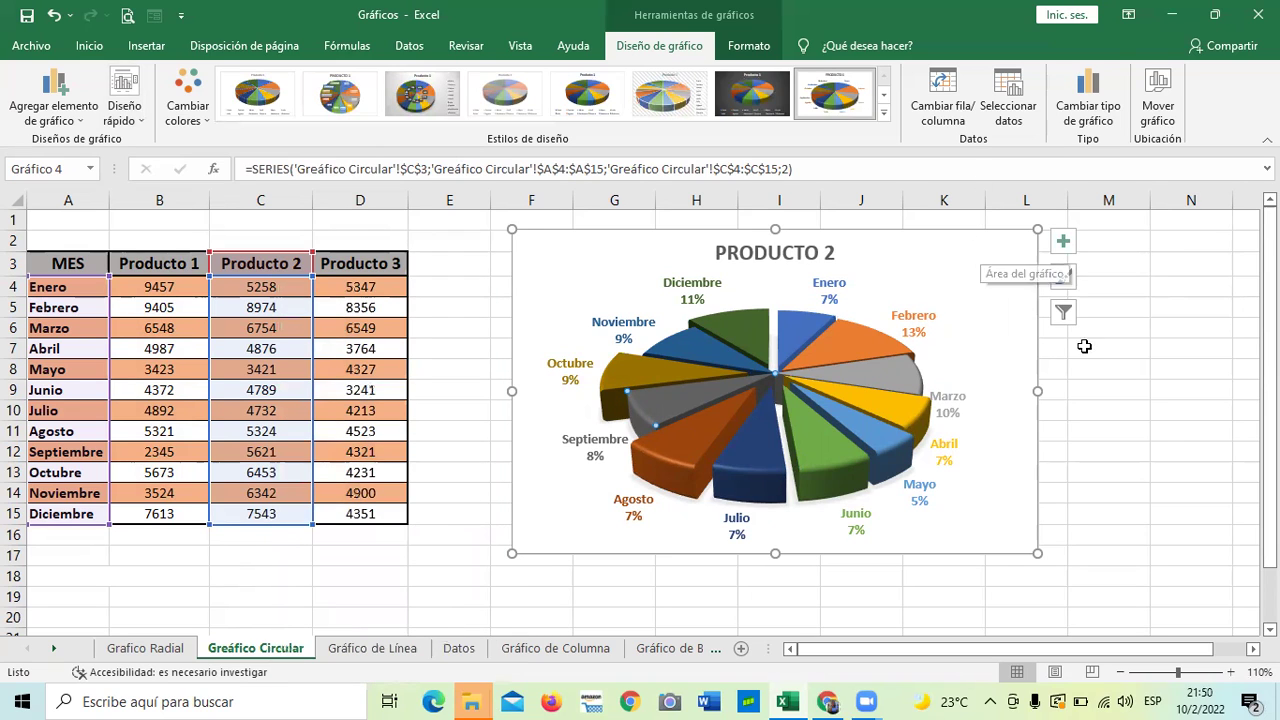
{"action": "left_click", "coordinate": [1063, 312]}
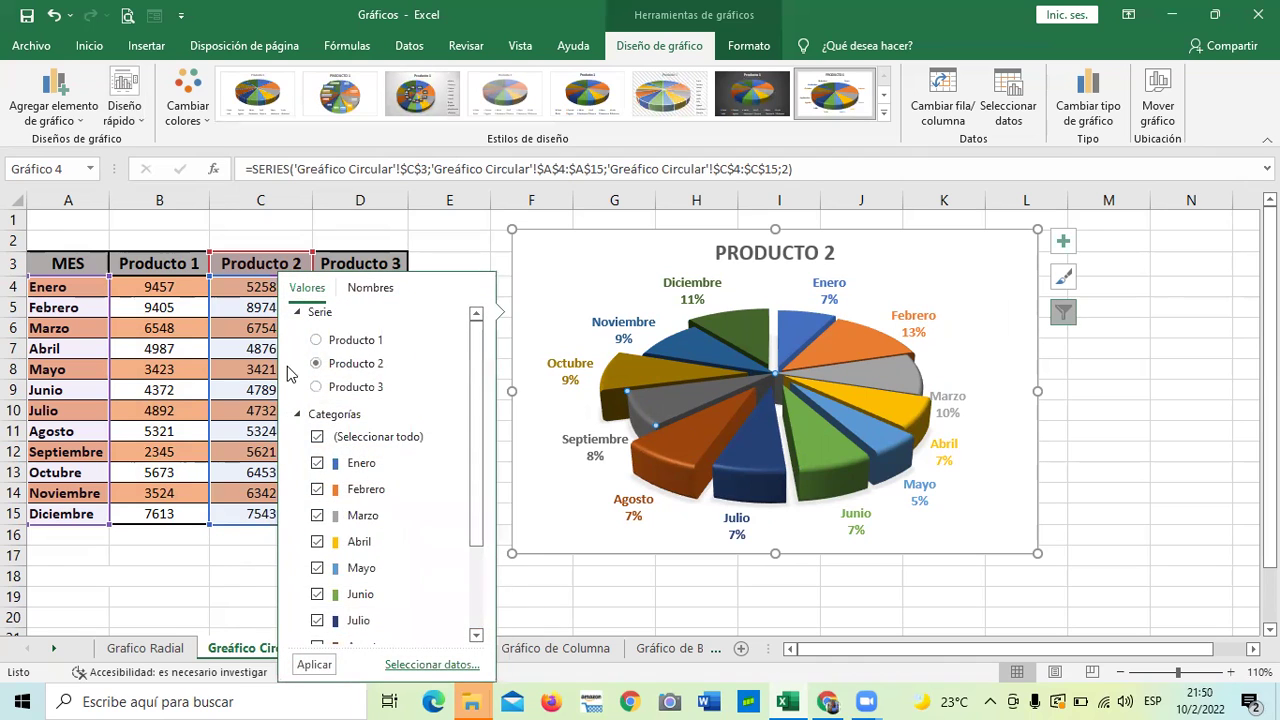
{"action": "left_click", "coordinate": [316, 387]}
{"action": "left_click", "coordinate": [314, 665]}
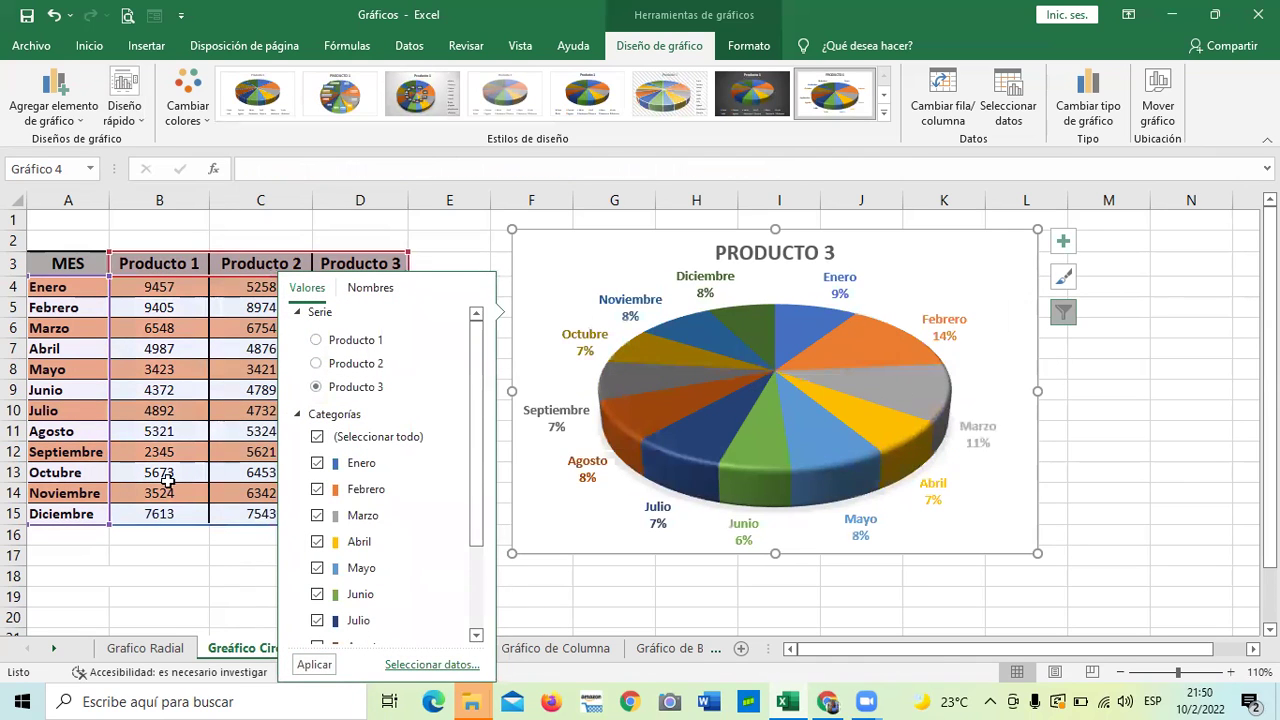
Filter the pie chart's categories to leave out Febrero, Marzo, Abril, Mayo and Junio, and apply the filter.
{"action": "left_click_drag", "start_coordinate": [476, 402], "coordinate": [475, 505]}
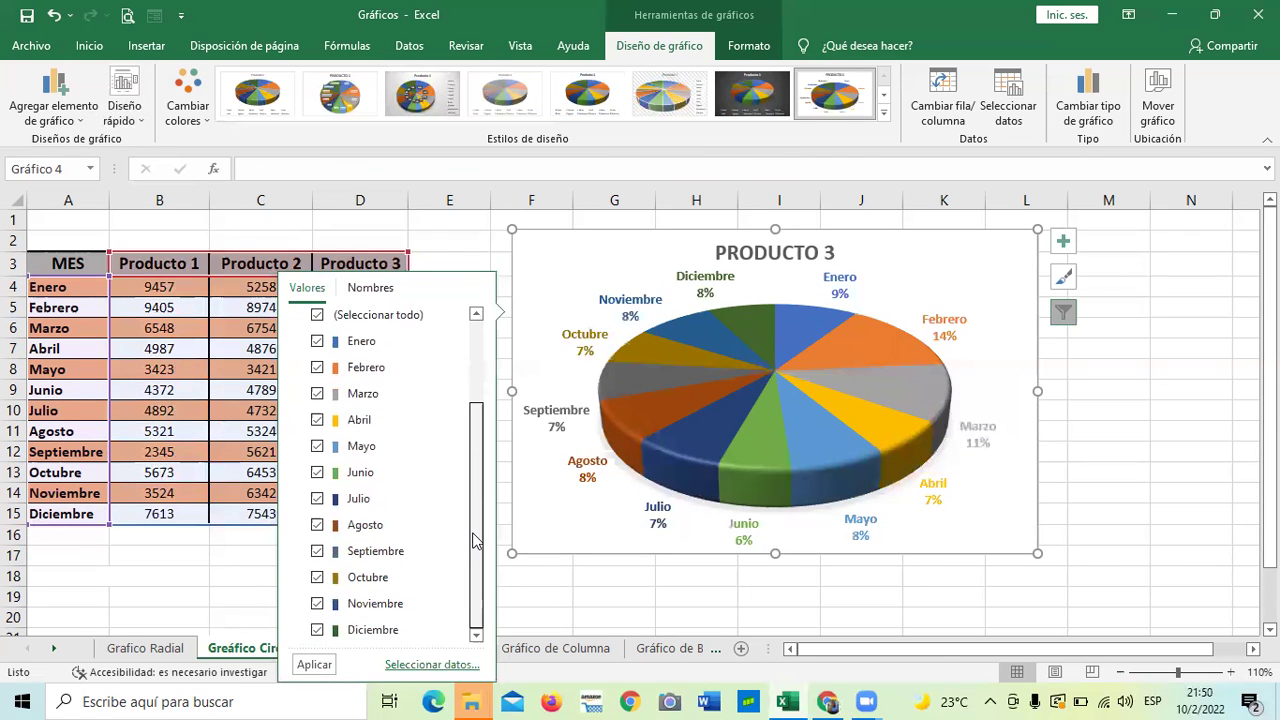
{"action": "left_click_drag", "start_coordinate": [476, 508], "coordinate": [476, 411]}
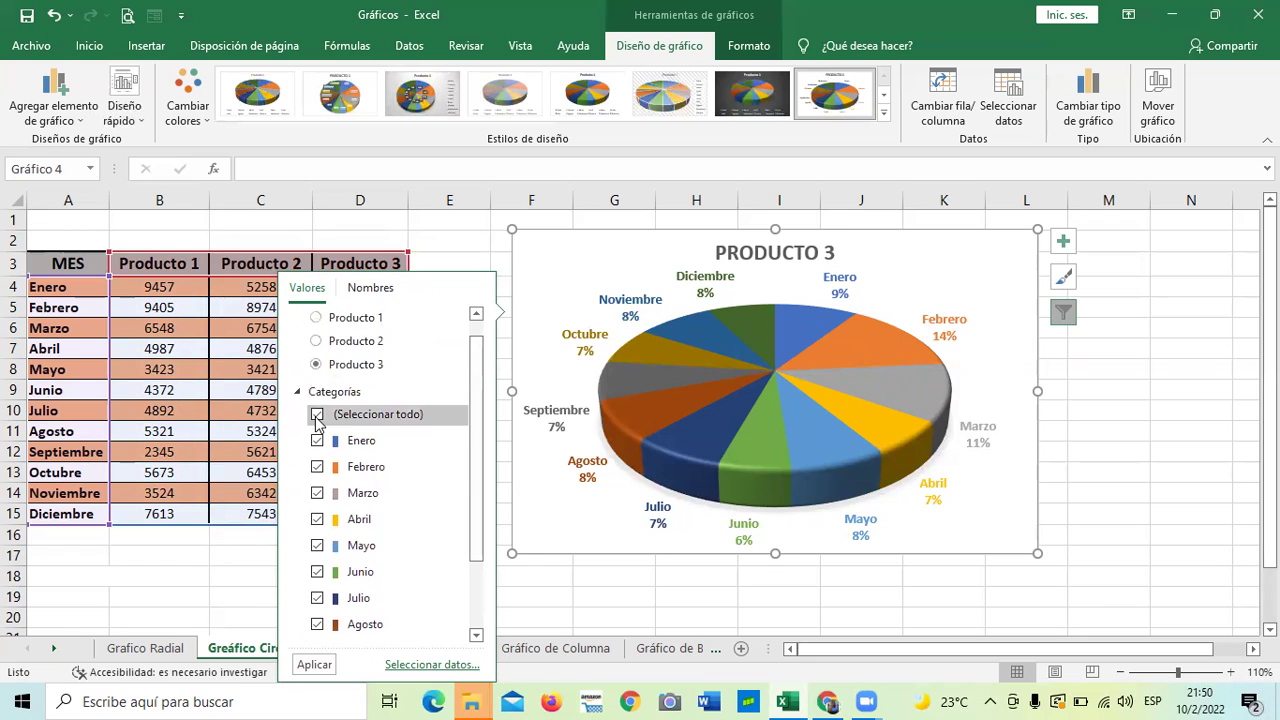
{"action": "left_click", "coordinate": [317, 467]}
{"action": "left_click", "coordinate": [317, 493]}
{"action": "left_click", "coordinate": [317, 519]}
{"action": "left_click", "coordinate": [317, 546]}
{"action": "left_click", "coordinate": [317, 598]}
{"action": "scroll", "coordinate": [460, 620], "scroll_direction": "down", "scroll_amount": 2}
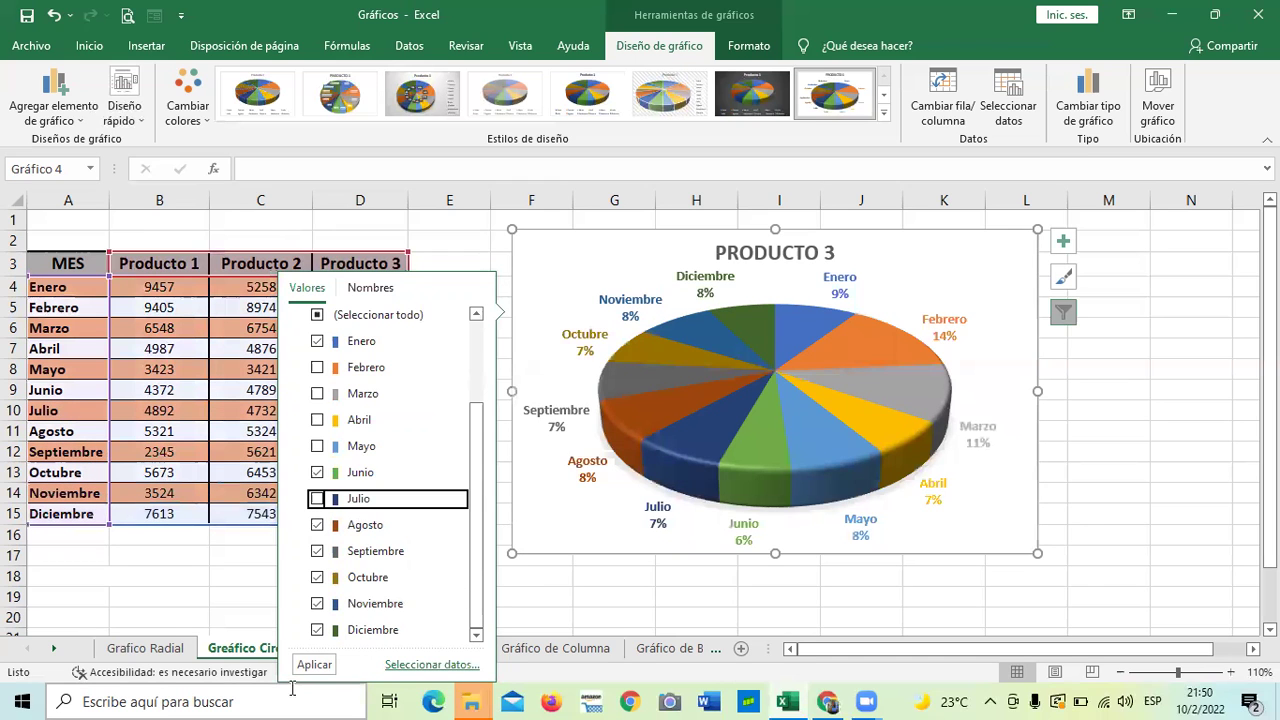
{"action": "left_click", "coordinate": [318, 497]}
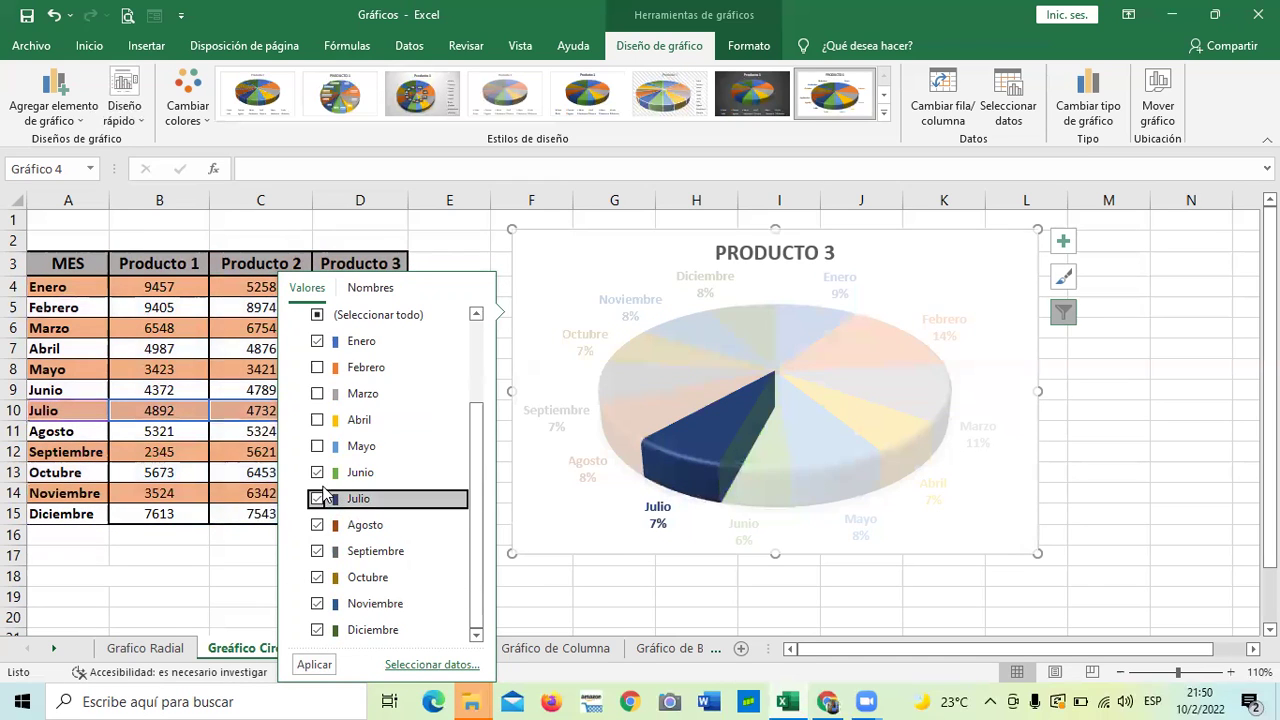
{"action": "left_click", "coordinate": [318, 665]}
{"action": "left_click", "coordinate": [1125, 476]}
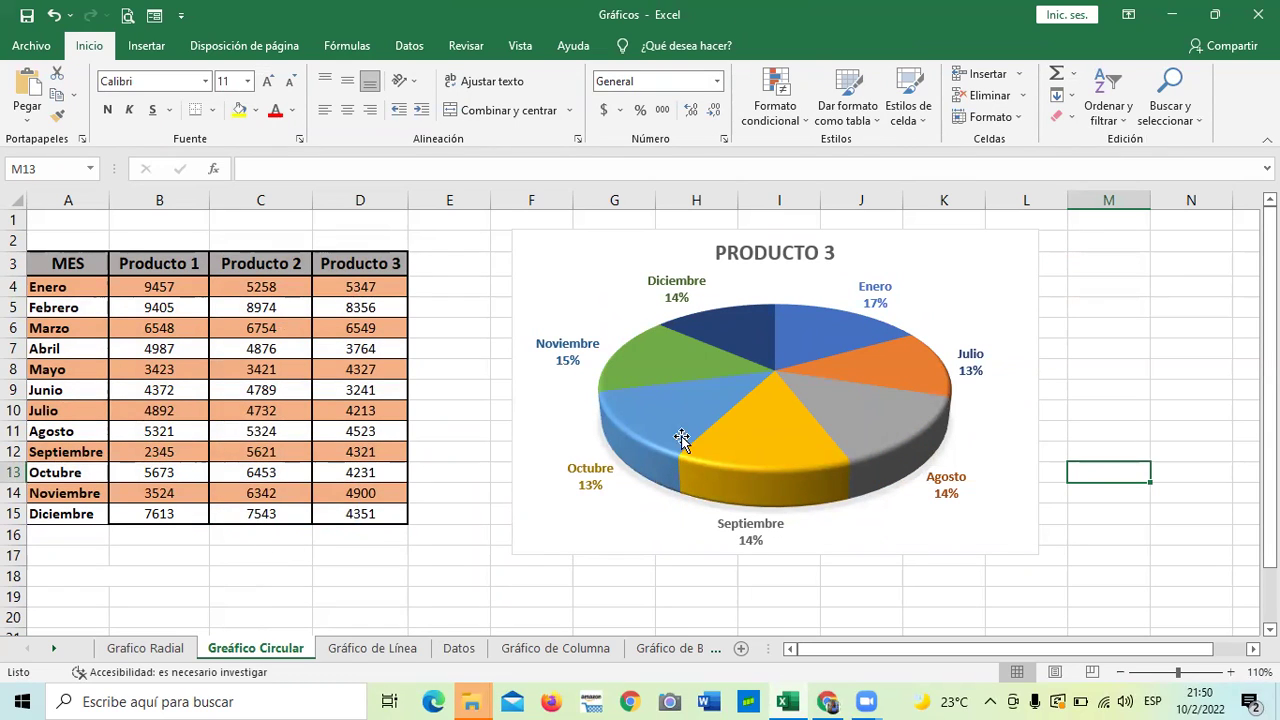
Apply the solid black theme shape style to the pie chart's area.
{"action": "left_click", "coordinate": [958, 264]}
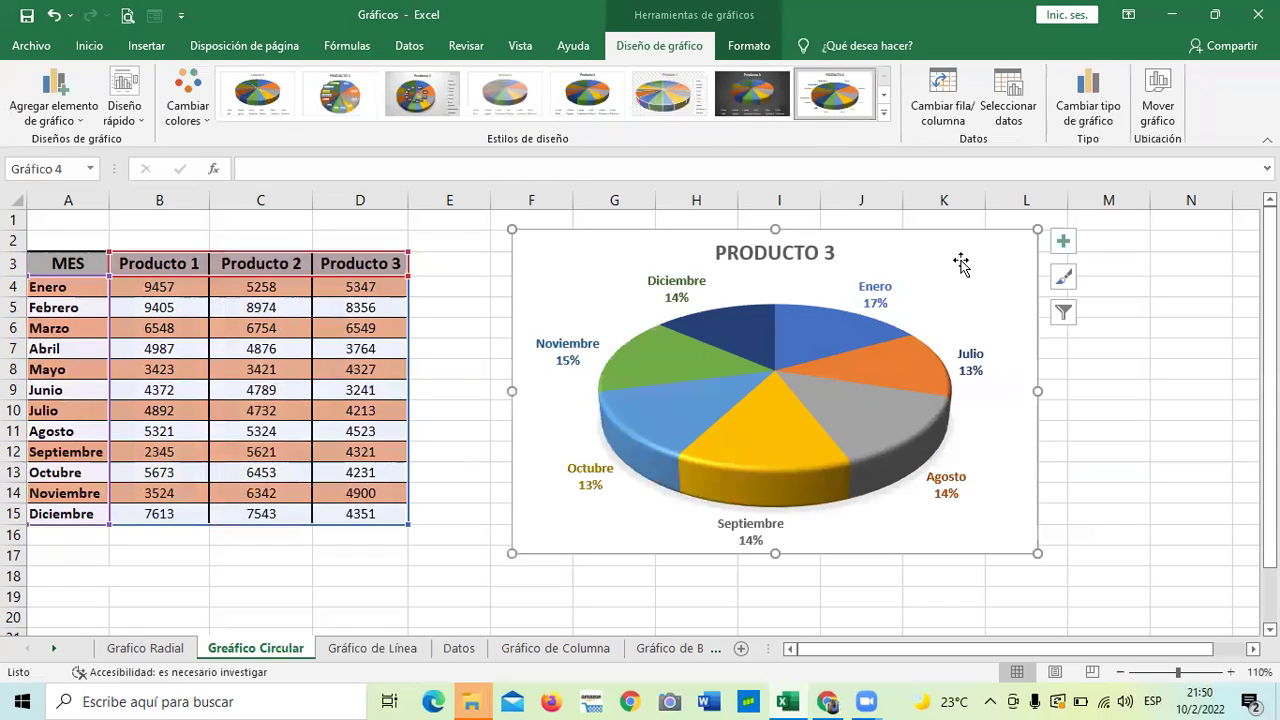
{"action": "double_click", "coordinate": [978, 250]}
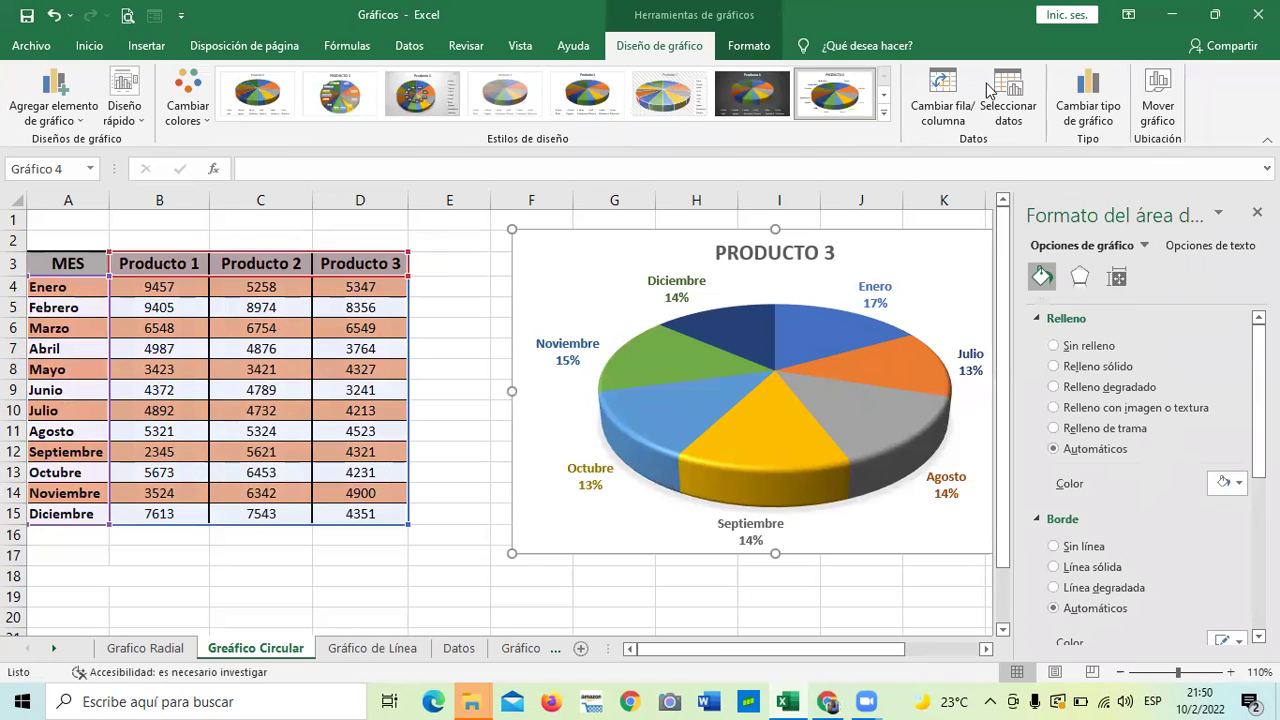
{"action": "left_click", "coordinate": [1256, 211]}
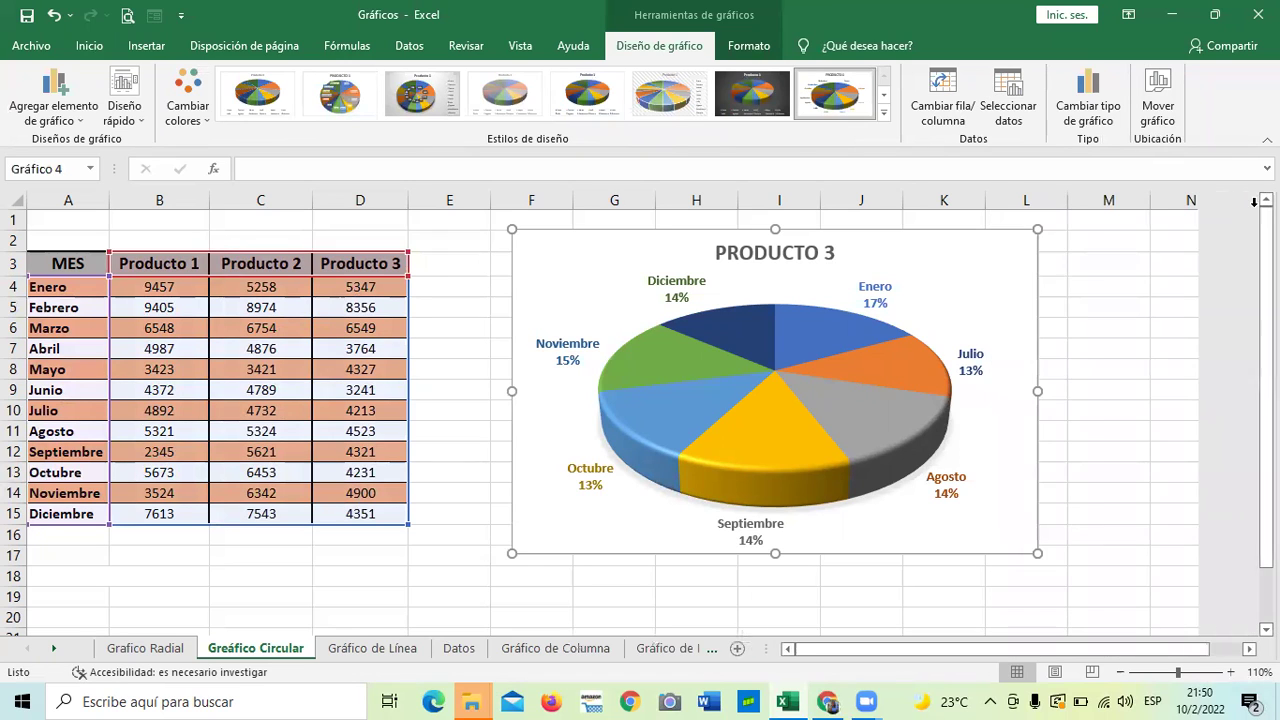
{"action": "left_click", "coordinate": [750, 46]}
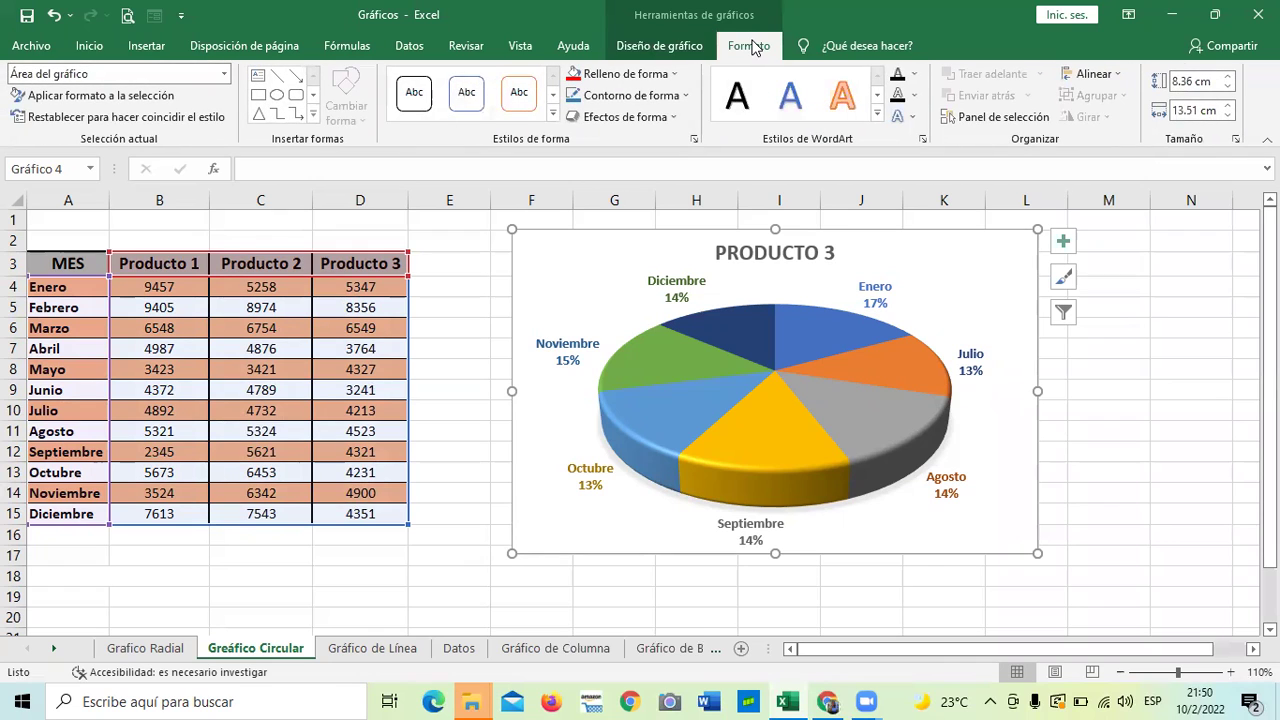
{"action": "left_click", "coordinate": [553, 114]}
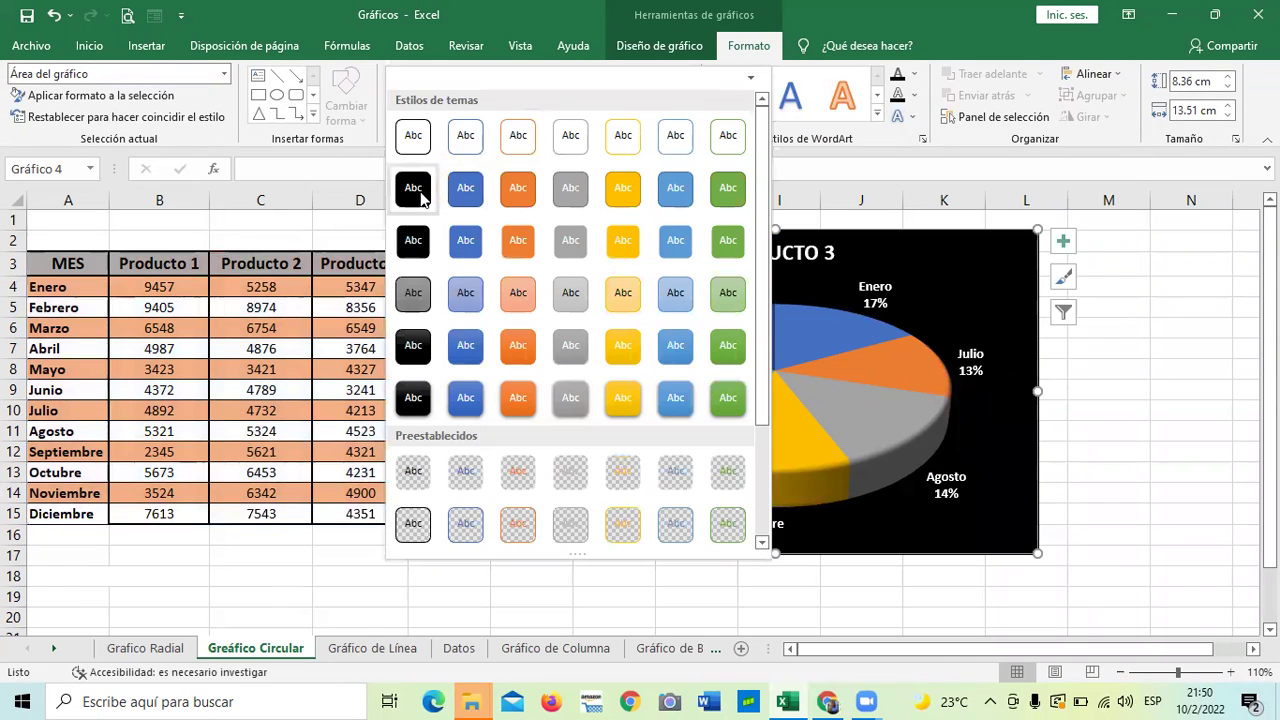
{"action": "left_click", "coordinate": [415, 190]}
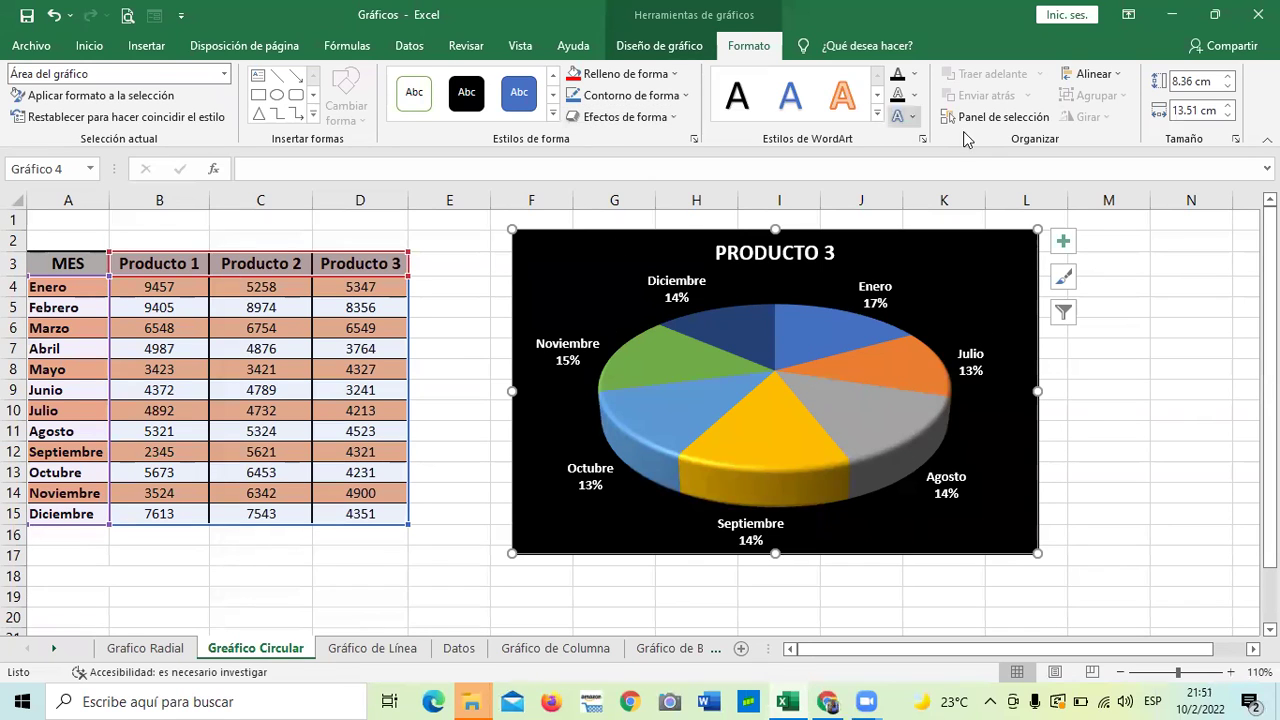
{"action": "left_click", "coordinate": [877, 114]}
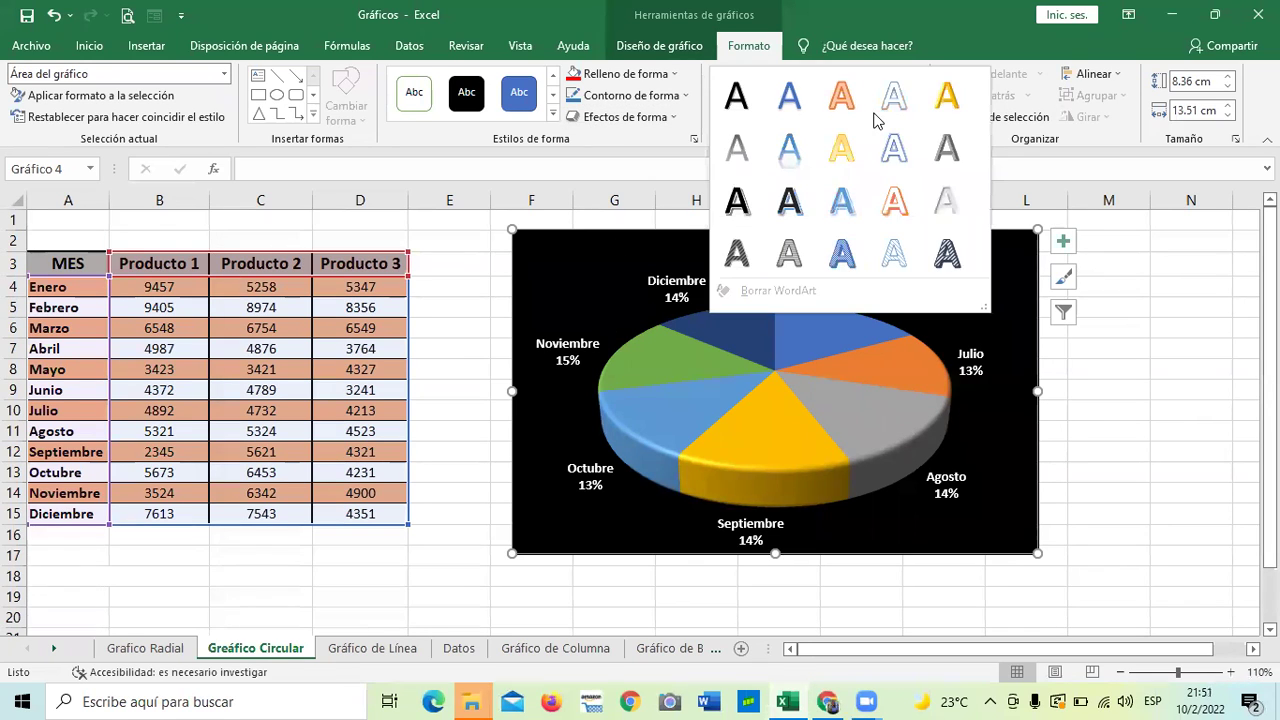
{"action": "left_click", "coordinate": [670, 75]}
{"action": "left_click", "coordinate": [670, 75]}
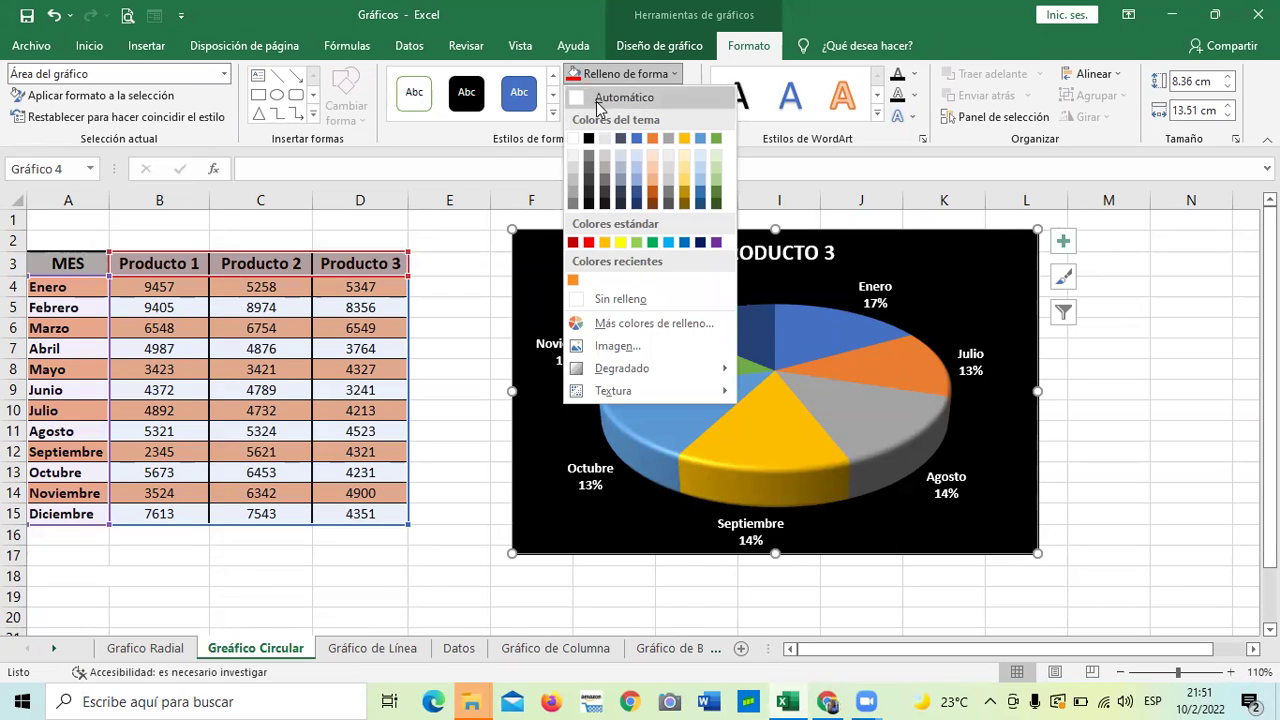
{"action": "left_click", "coordinate": [1165, 432]}
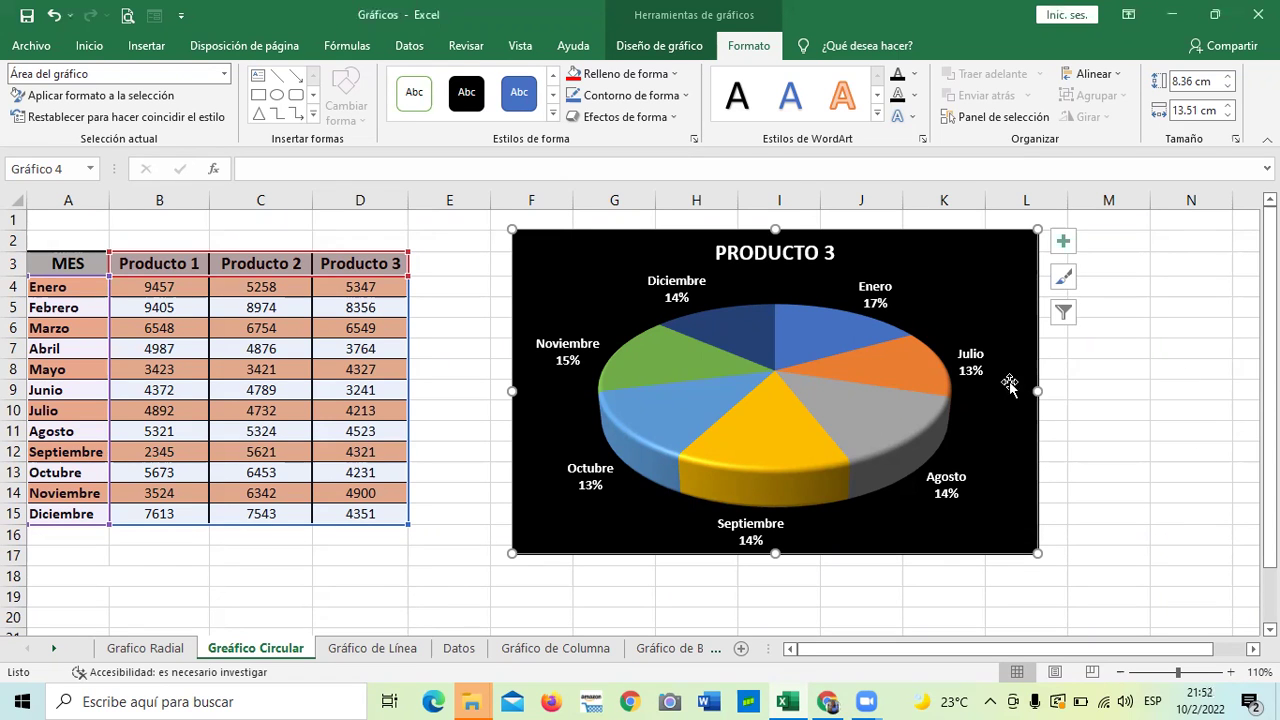
Insert an empty clustered 3D column chart on the Gráfico de Columna sheet and place it beside the data table.
{"action": "left_click", "coordinate": [403, 652]}
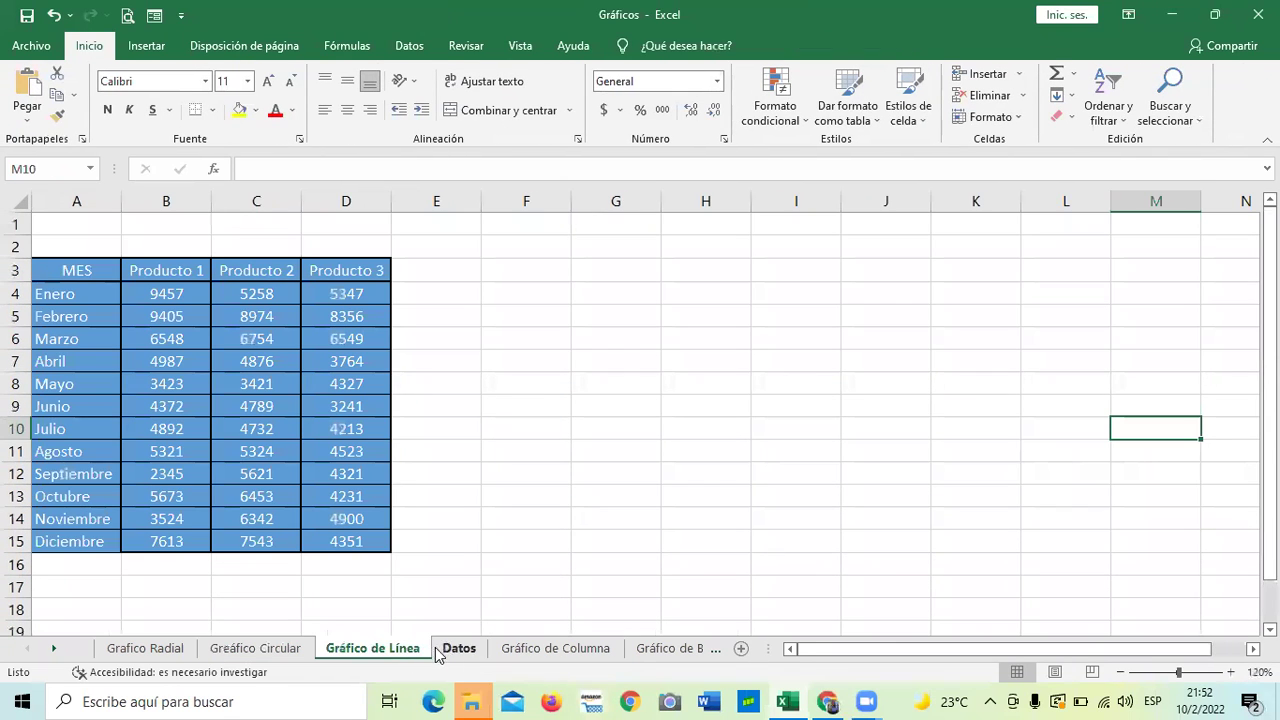
{"action": "left_click", "coordinate": [519, 650]}
{"action": "left_click", "coordinate": [664, 381]}
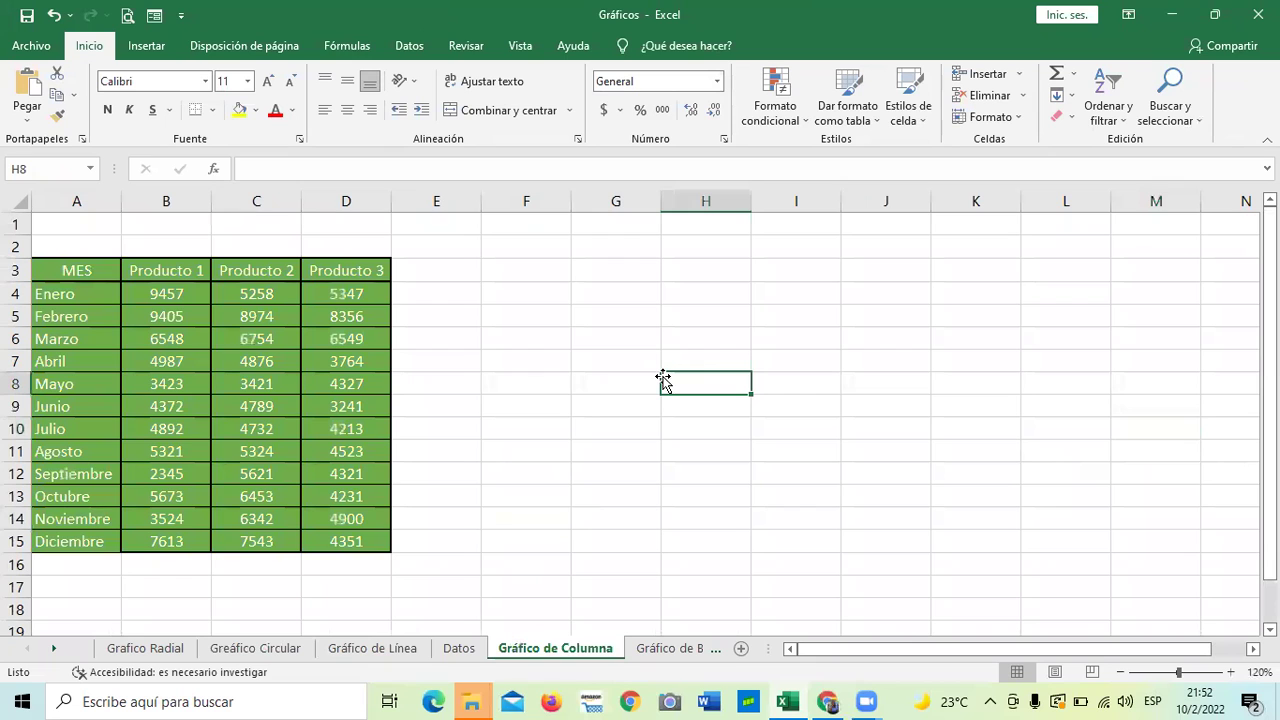
{"action": "left_click", "coordinate": [143, 46]}
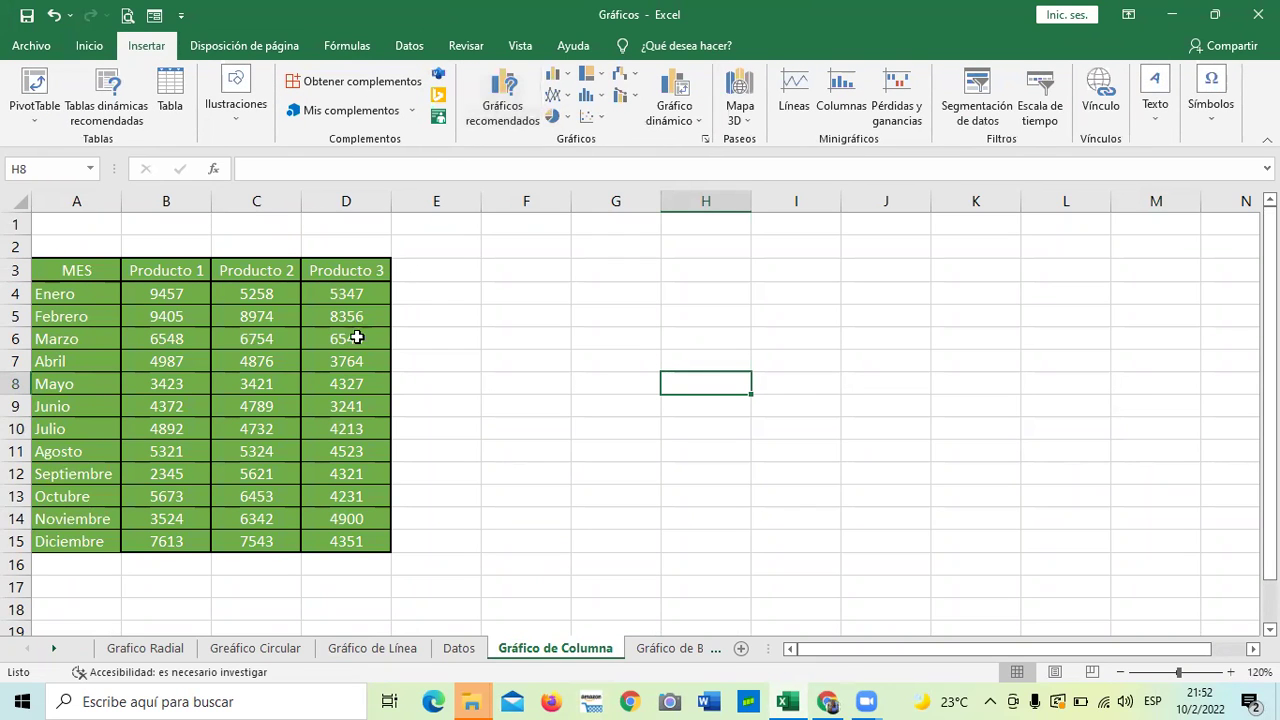
{"action": "left_click", "coordinate": [550, 80]}
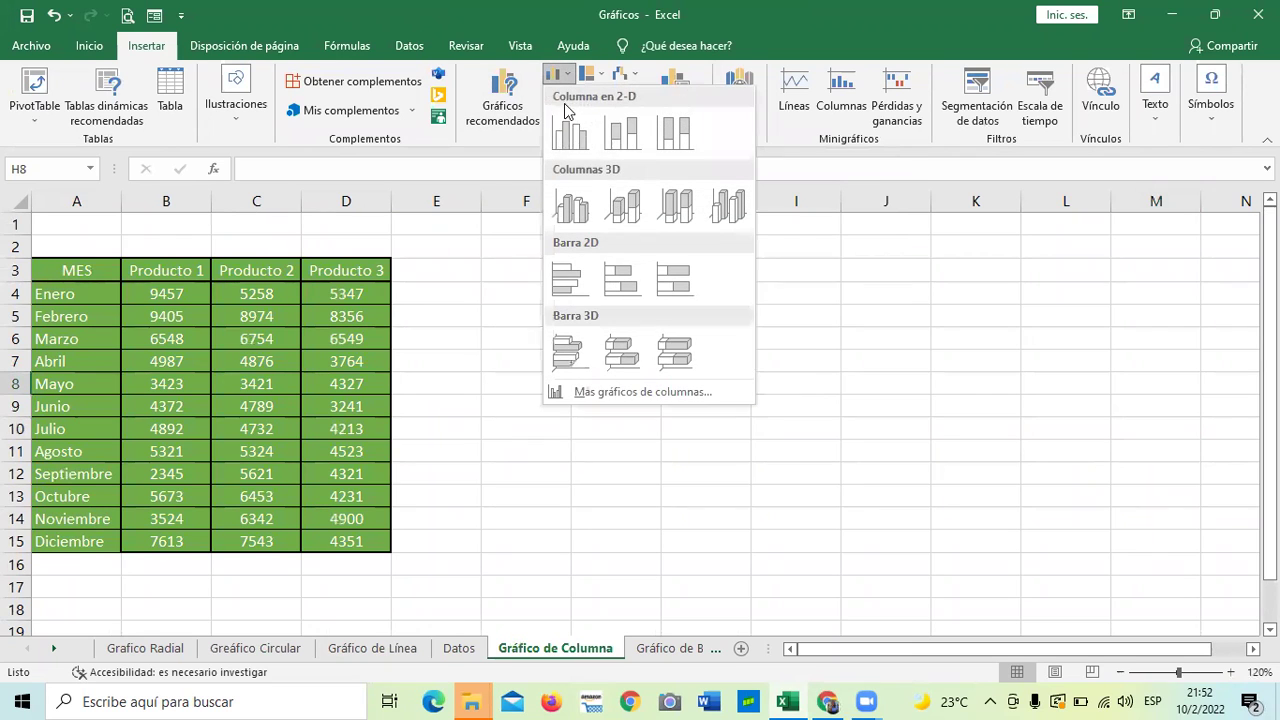
{"action": "left_click", "coordinate": [583, 201]}
{"action": "left_click_drag", "start_coordinate": [757, 283], "coordinate": [887, 258]}
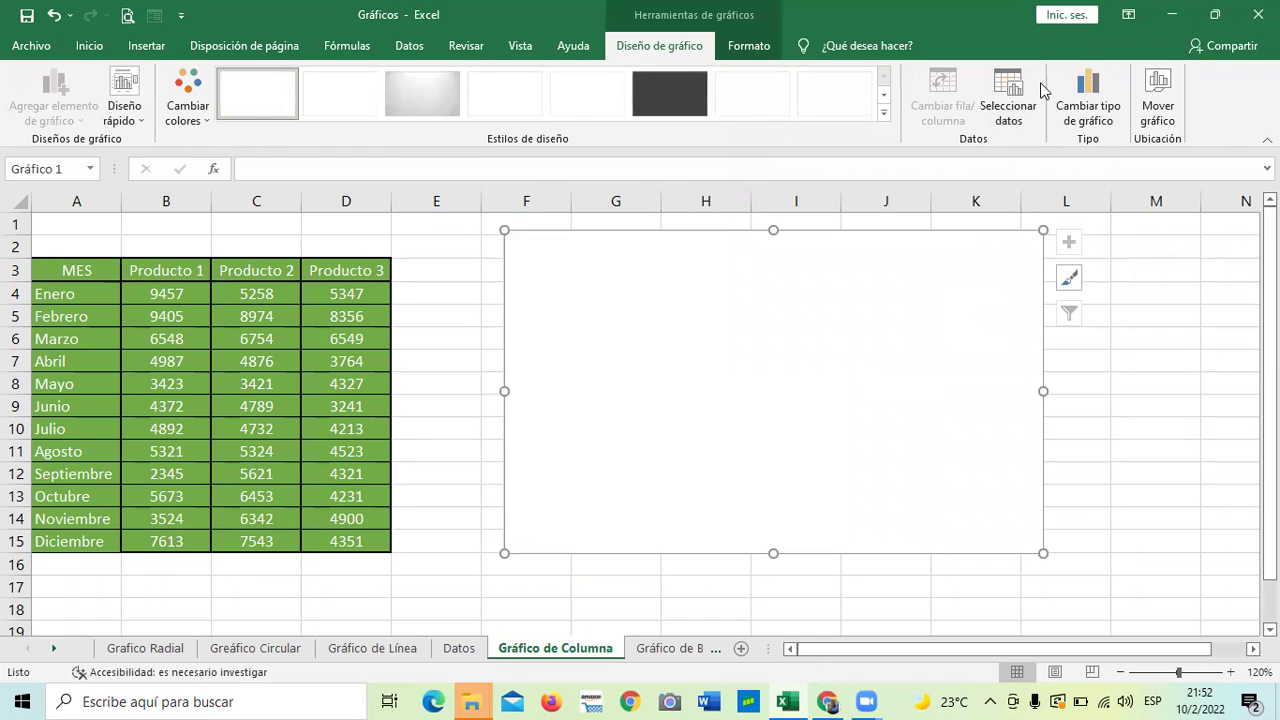
Set the column chart's data range to A3:D15 and adjust the chart's position beside the table.
{"action": "left_click", "coordinate": [1007, 95]}
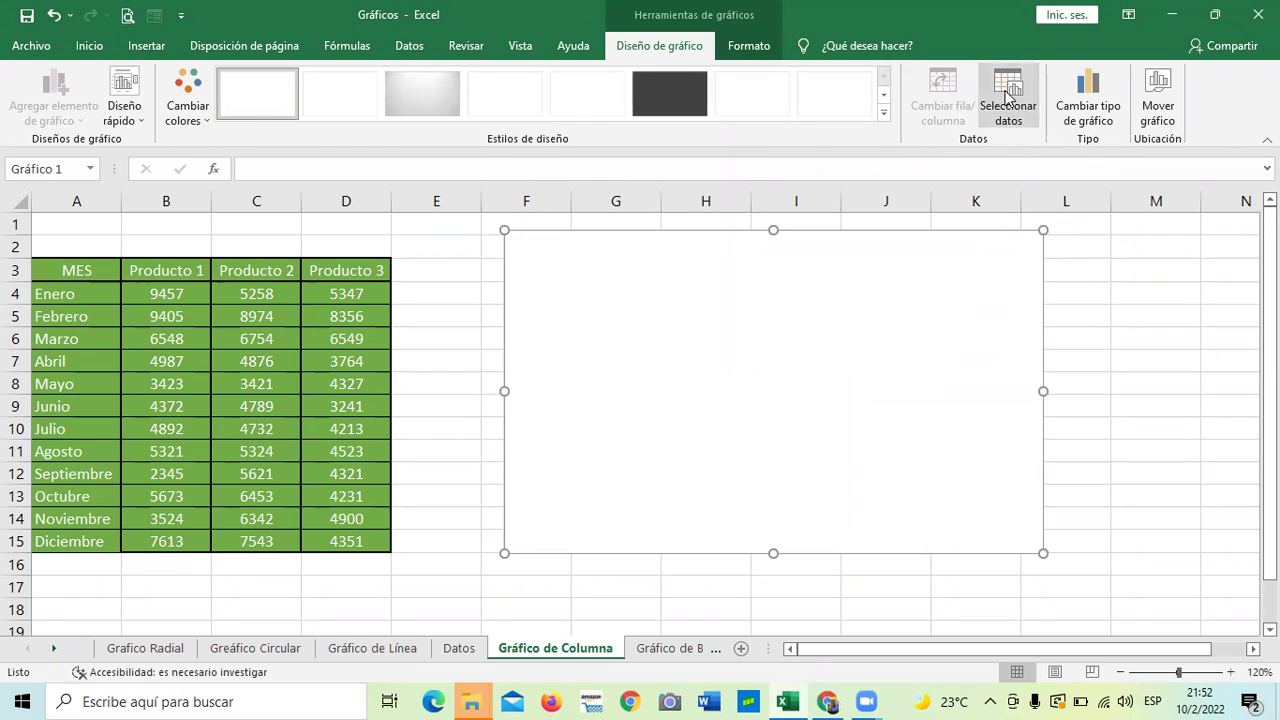
{"action": "left_click_drag", "start_coordinate": [94, 270], "coordinate": [343, 530]}
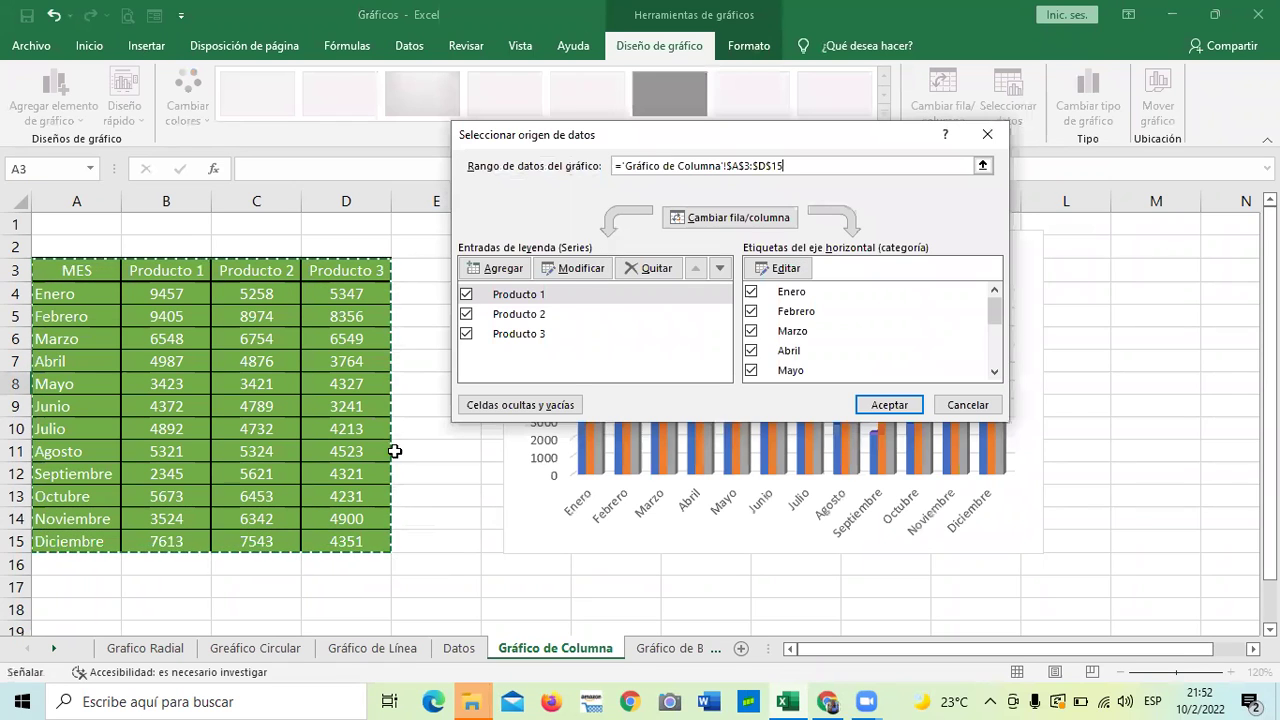
{"action": "mouse_move", "coordinate": [706, 460]}
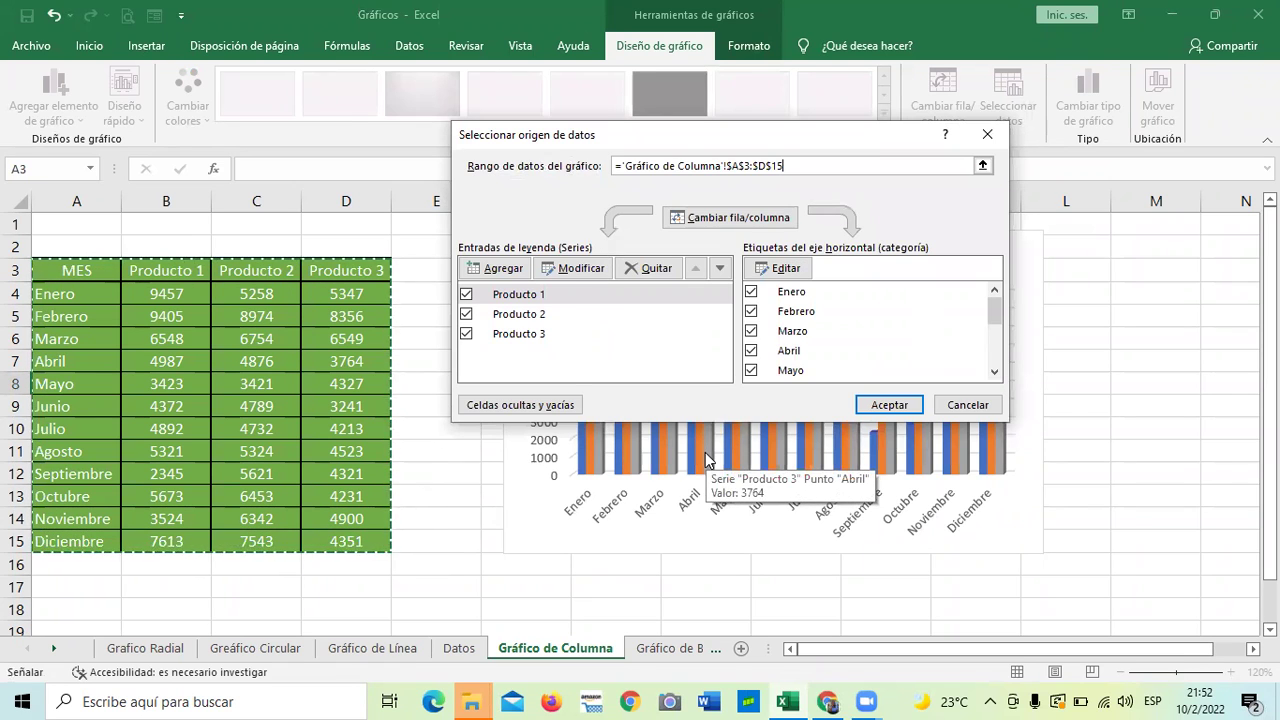
{"action": "left_click_drag", "start_coordinate": [759, 137], "coordinate": [801, 175]}
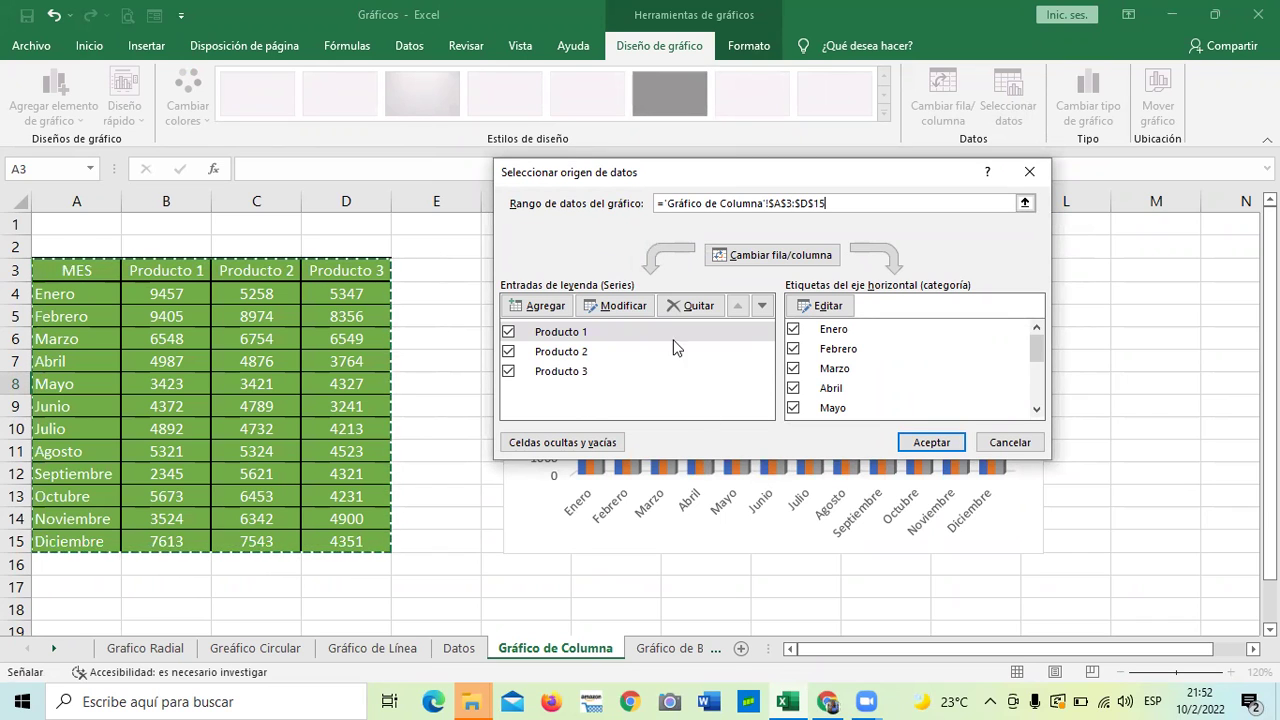
{"action": "left_click", "coordinate": [933, 444]}
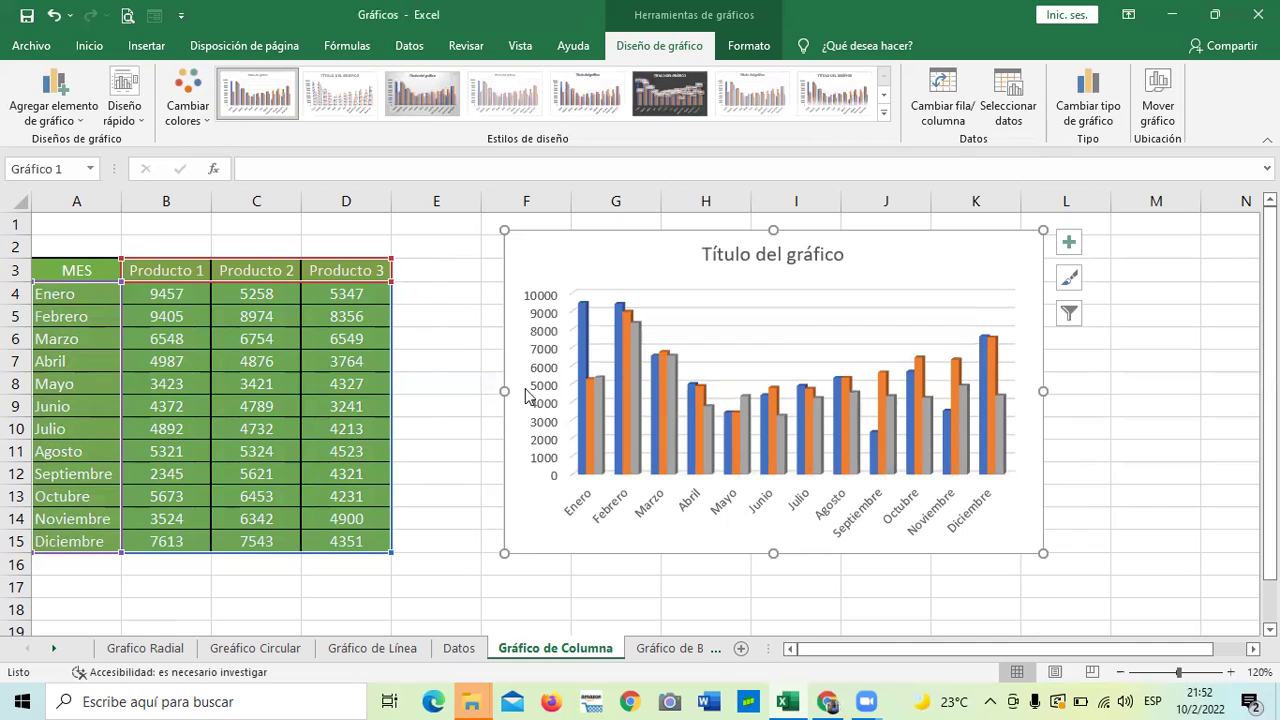
{"action": "left_click_drag", "start_coordinate": [886, 271], "coordinate": [905, 245]}
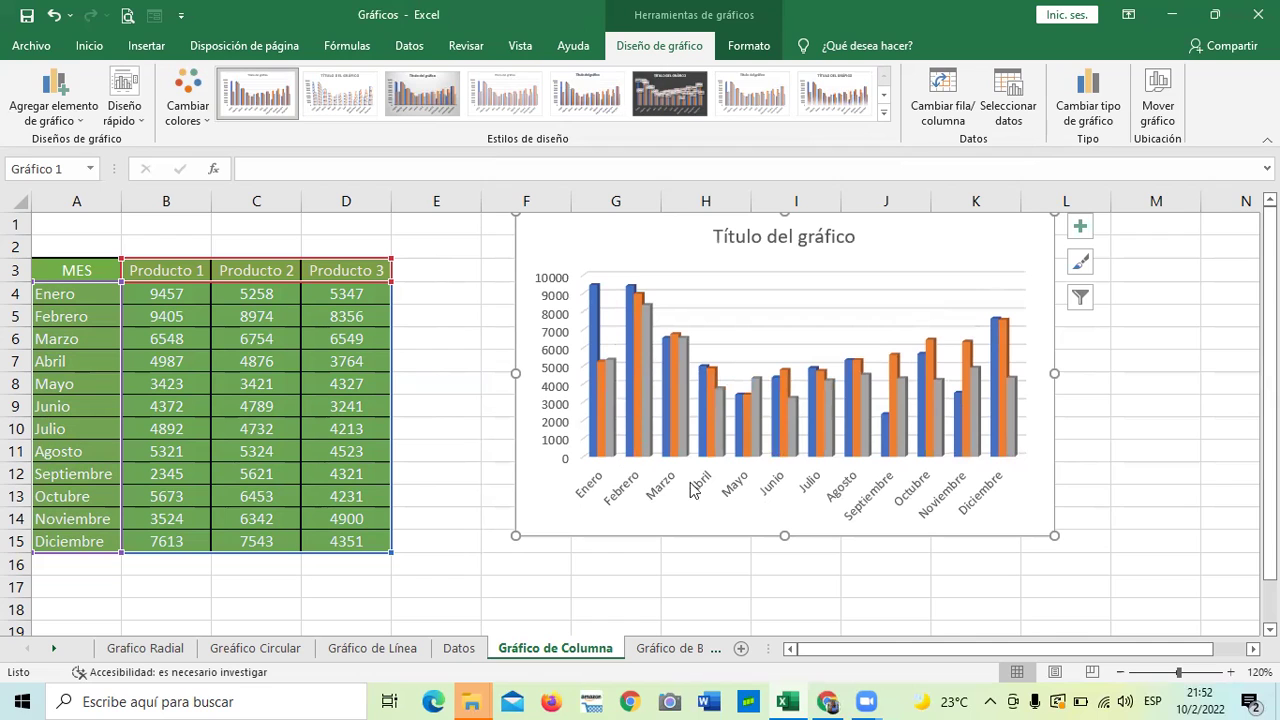
{"action": "left_click_drag", "start_coordinate": [886, 241], "coordinate": [877, 255]}
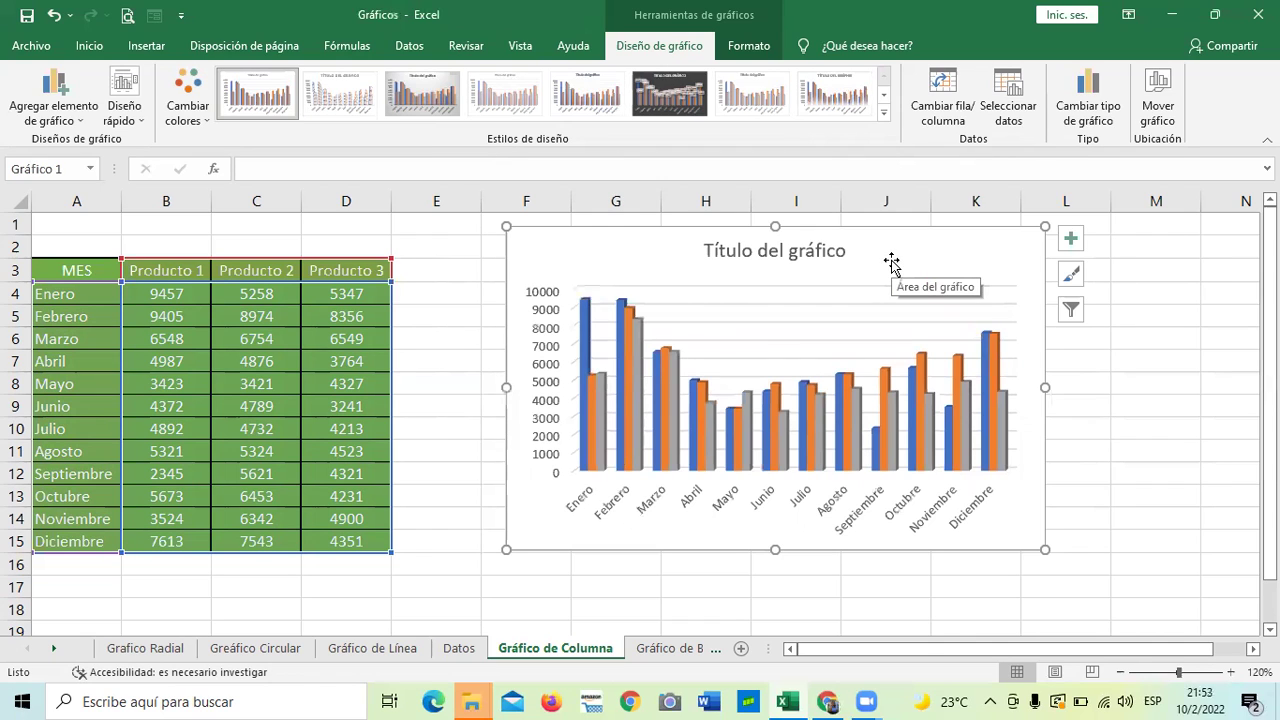
Show the column chart's legend and apply the first quick layout.
{"action": "left_click", "coordinate": [1070, 240]}
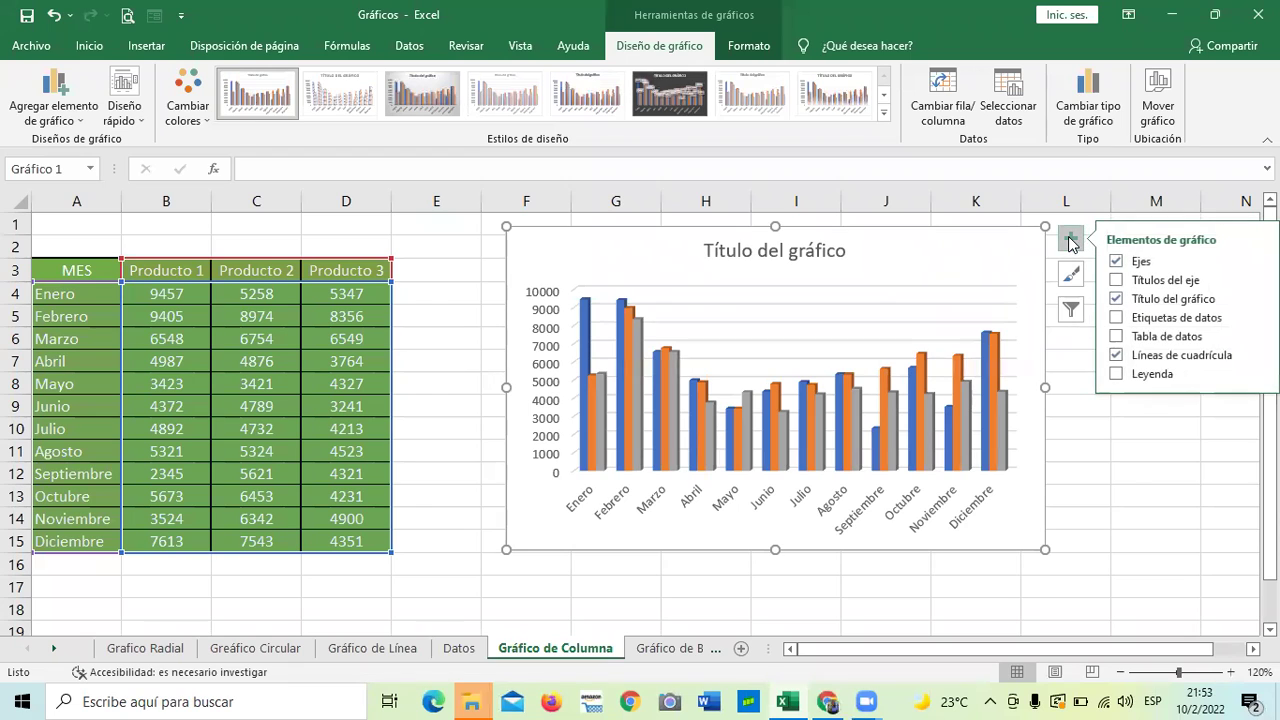
{"action": "left_click", "coordinate": [1117, 374]}
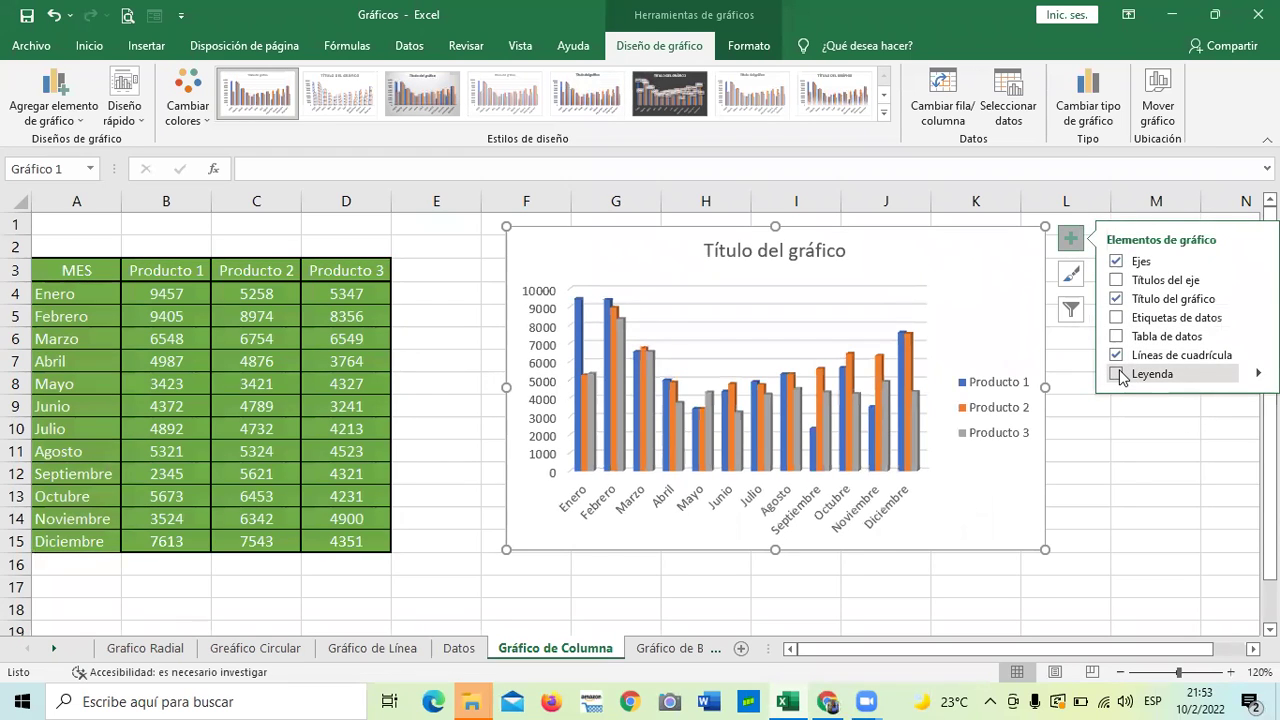
{"action": "left_click", "coordinate": [1117, 374]}
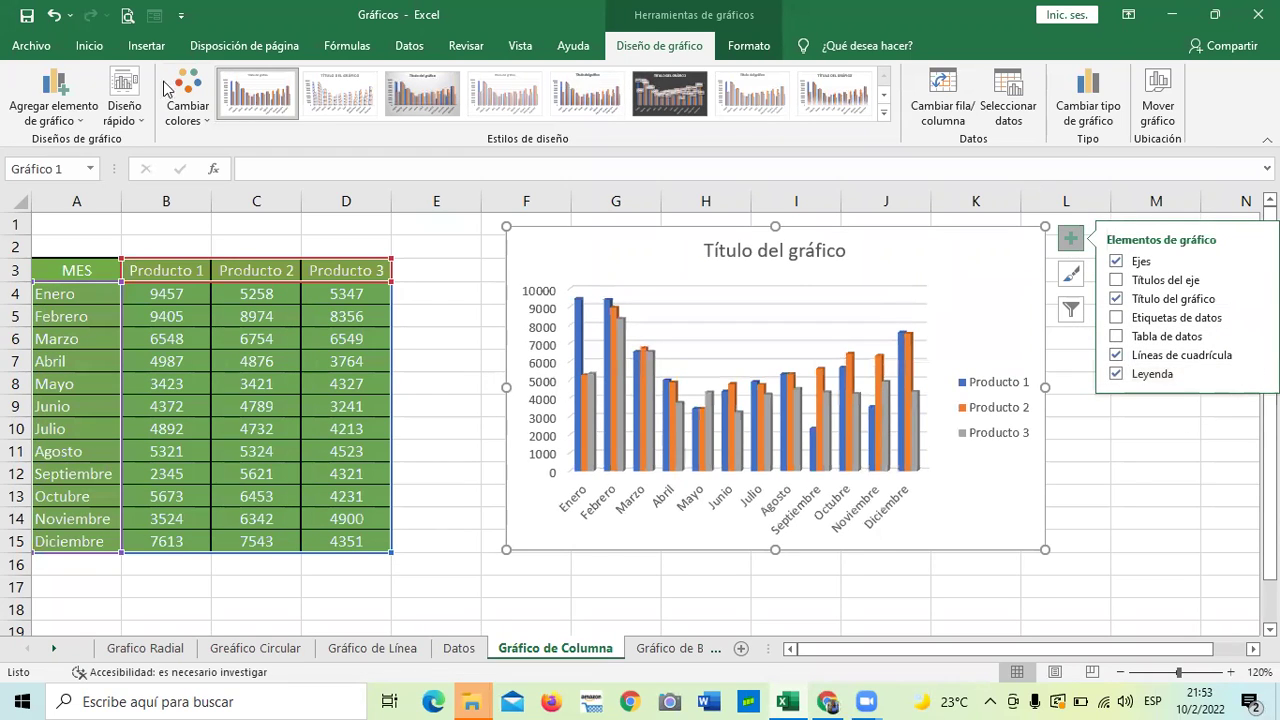
{"action": "left_click", "coordinate": [127, 112]}
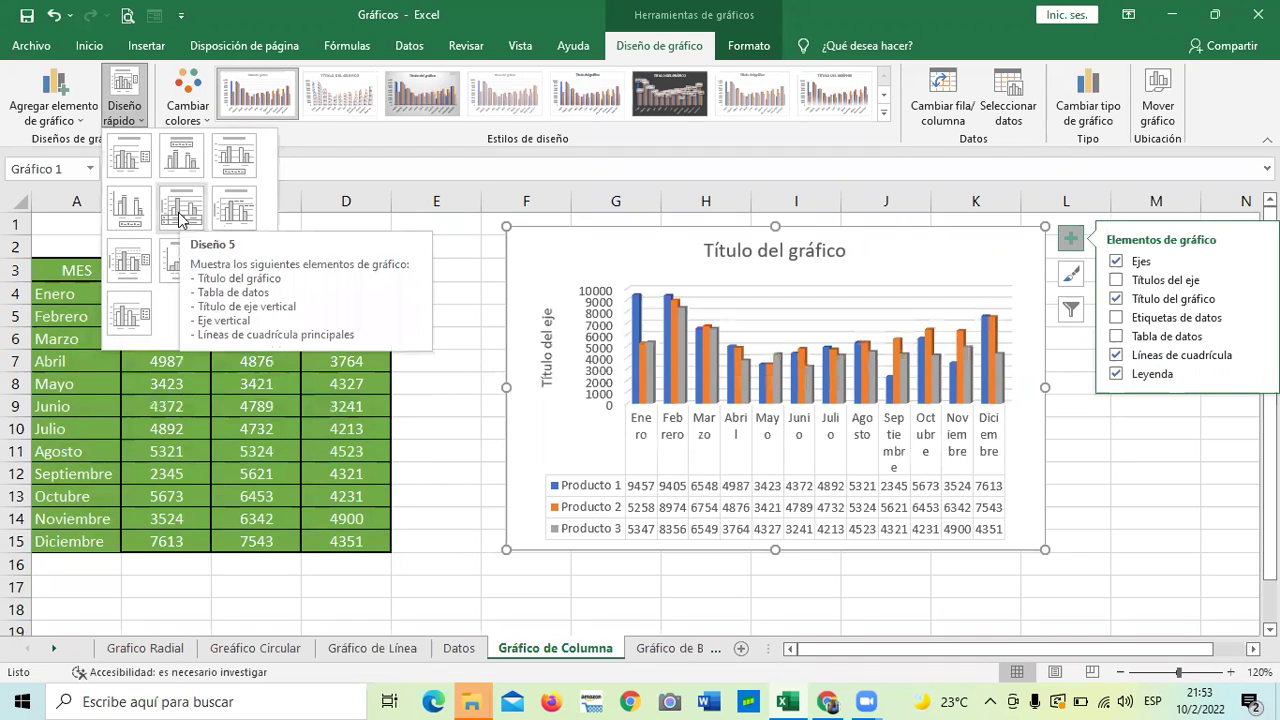
{"action": "left_click", "coordinate": [139, 170]}
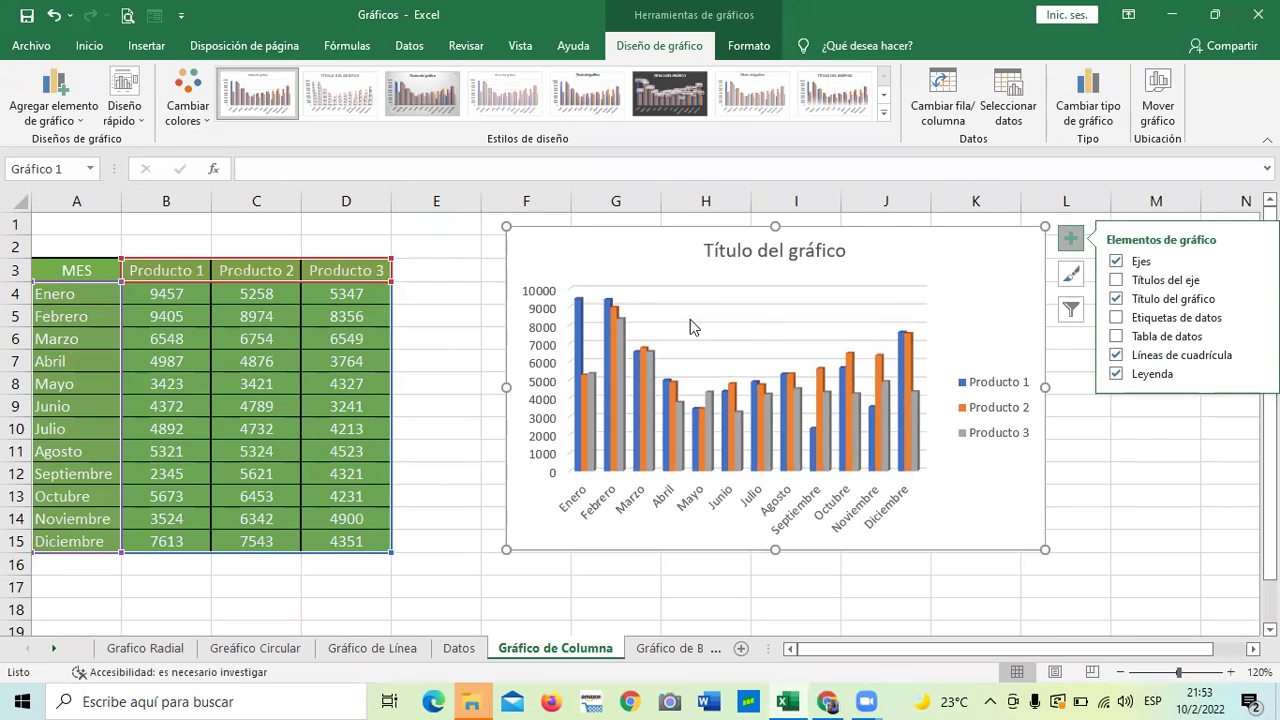
Replace the column chart's placeholder title with "VENTA DE ROPA".
{"action": "left_click", "coordinate": [818, 250]}
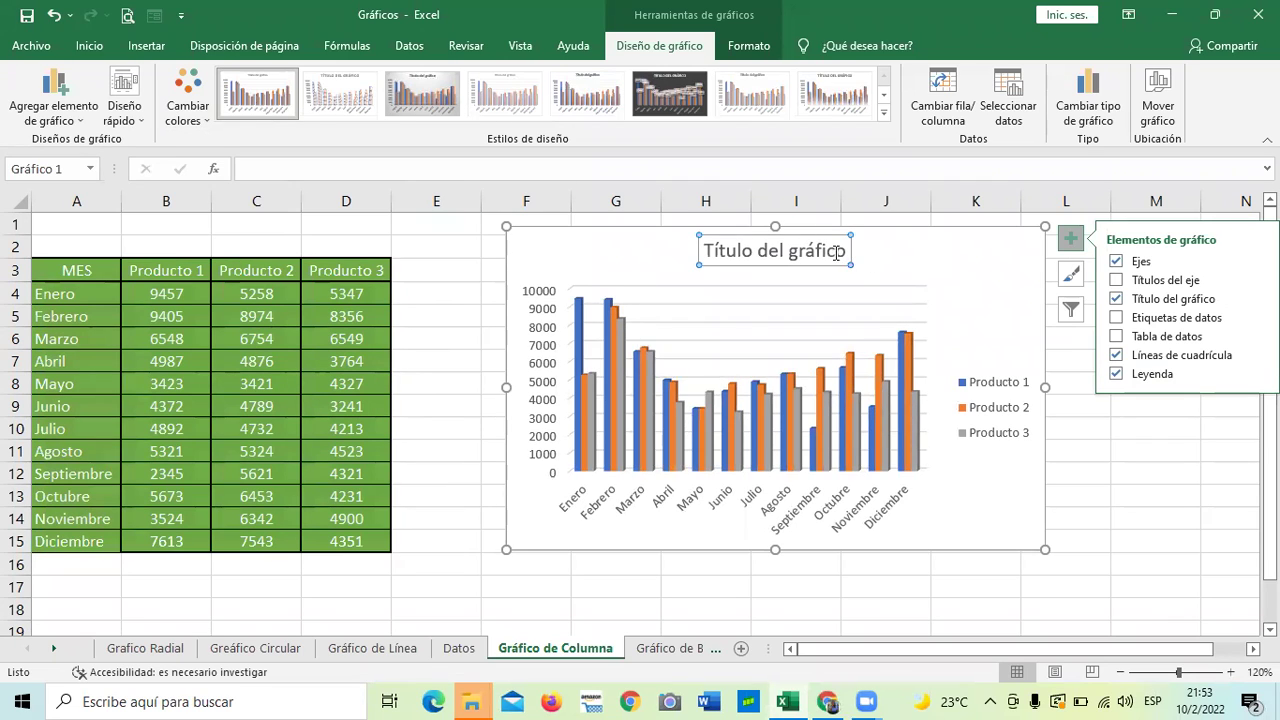
{"action": "left_click", "coordinate": [846, 250]}
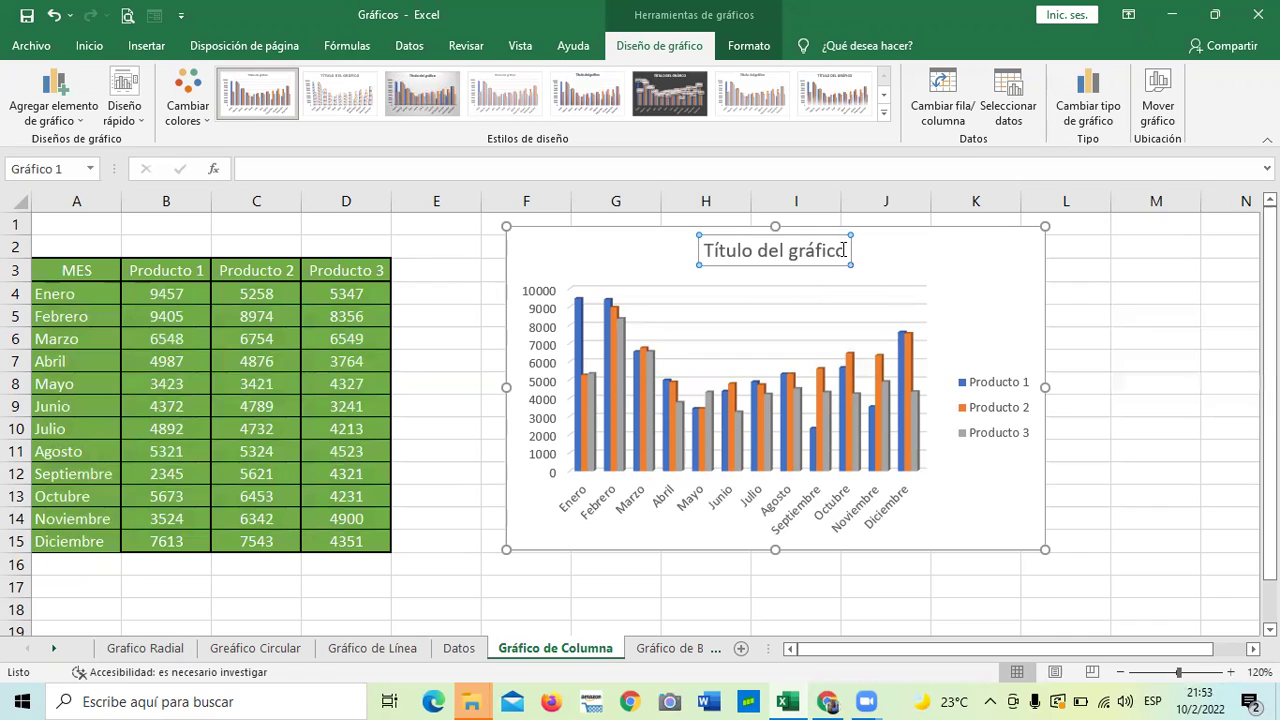
{"action": "left_click", "coordinate": [843, 251]}
{"action": "key", "text": "BackSpace"}
{"action": "key", "text": "BackSpace"}
{"action": "key", "text": "BackSpace"}
{"action": "key", "text": "BackSpace"}
{"action": "key", "text": "BackSpace"}
{"action": "key", "text": "BackSpace"}
{"action": "key", "text": "BackSpace"}
{"action": "key", "text": "BackSpace"}
{"action": "key", "text": "BackSpace"}
{"action": "key", "text": "BackSpace"}
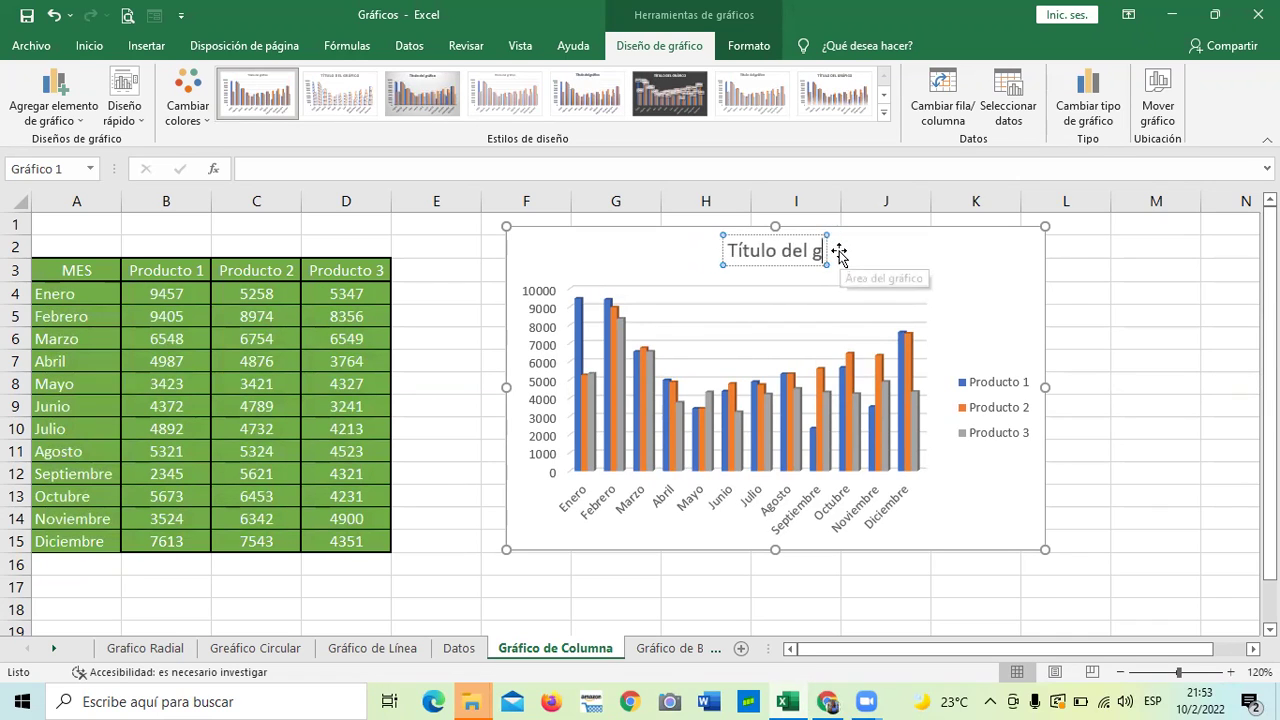
{"action": "key", "text": "BackSpace"}
{"action": "key", "text": "BackSpace"}
{"action": "key", "text": "BackSpace"}
{"action": "key", "text": "BackSpace"}
{"action": "key", "text": "BackSpace"}
{"action": "key", "text": "BackSpace"}
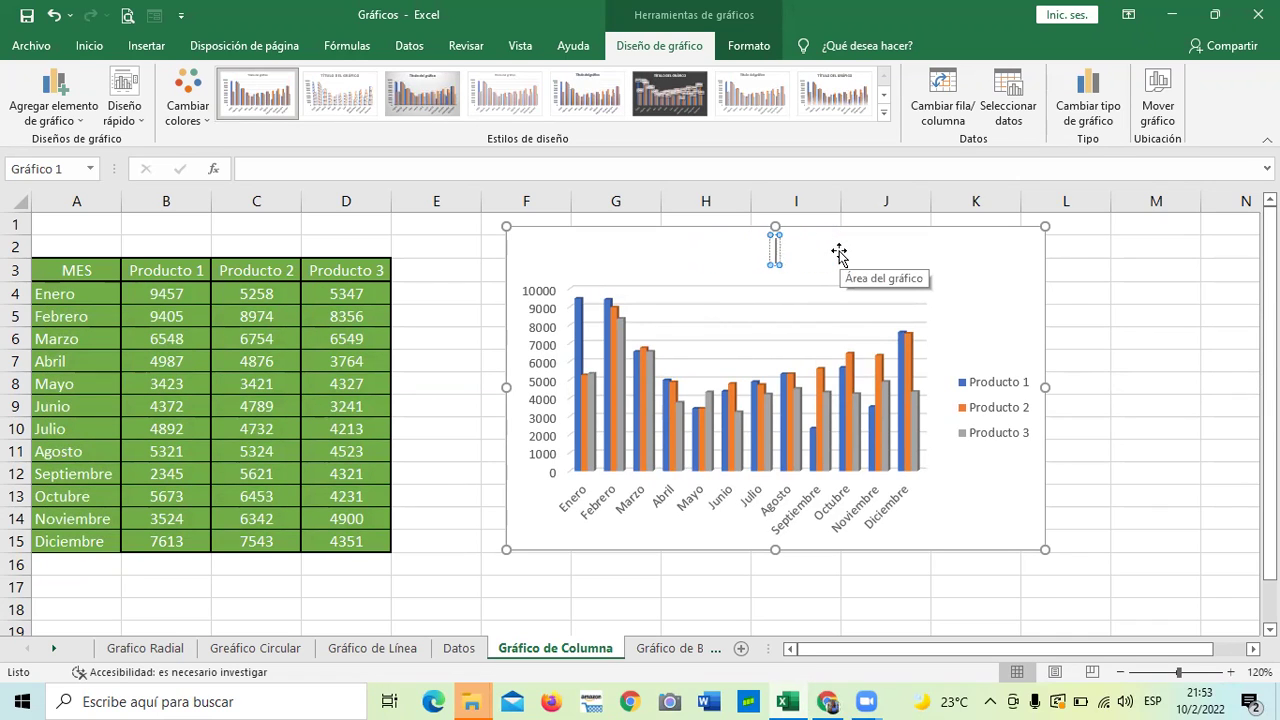
{"action": "type", "text": "VENTA DE"}
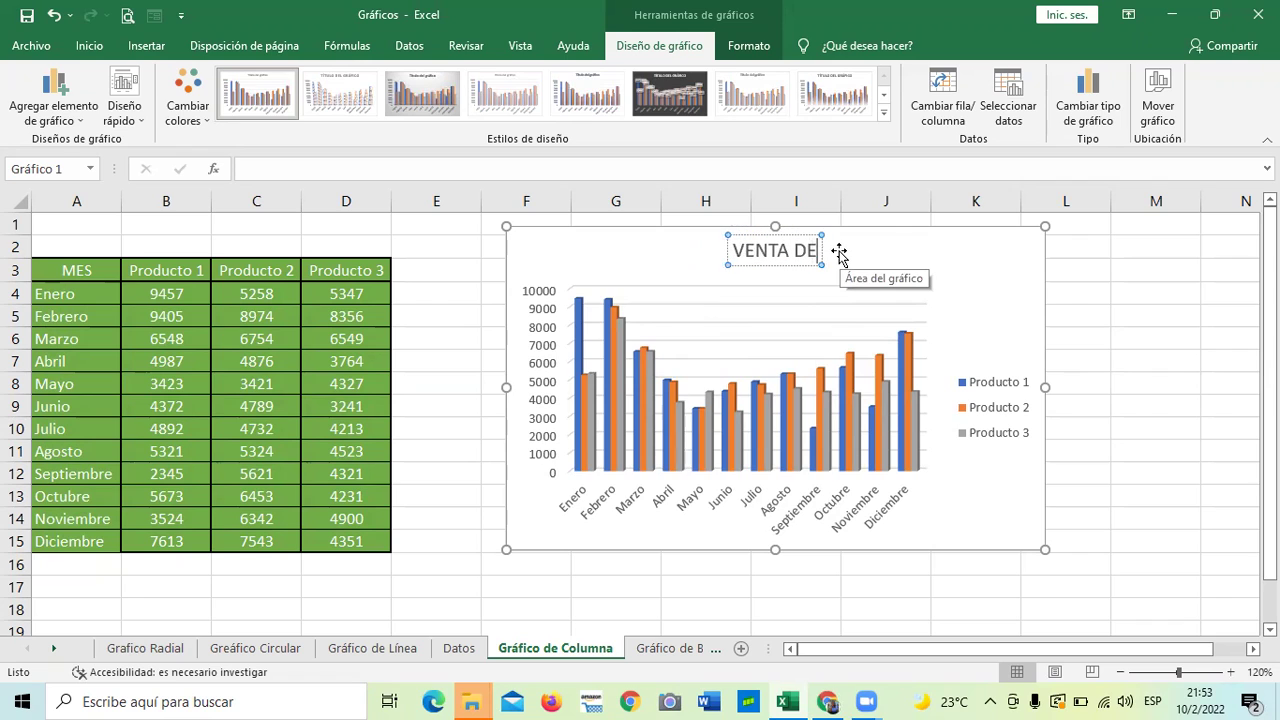
{"action": "type", "text": " ROPA"}
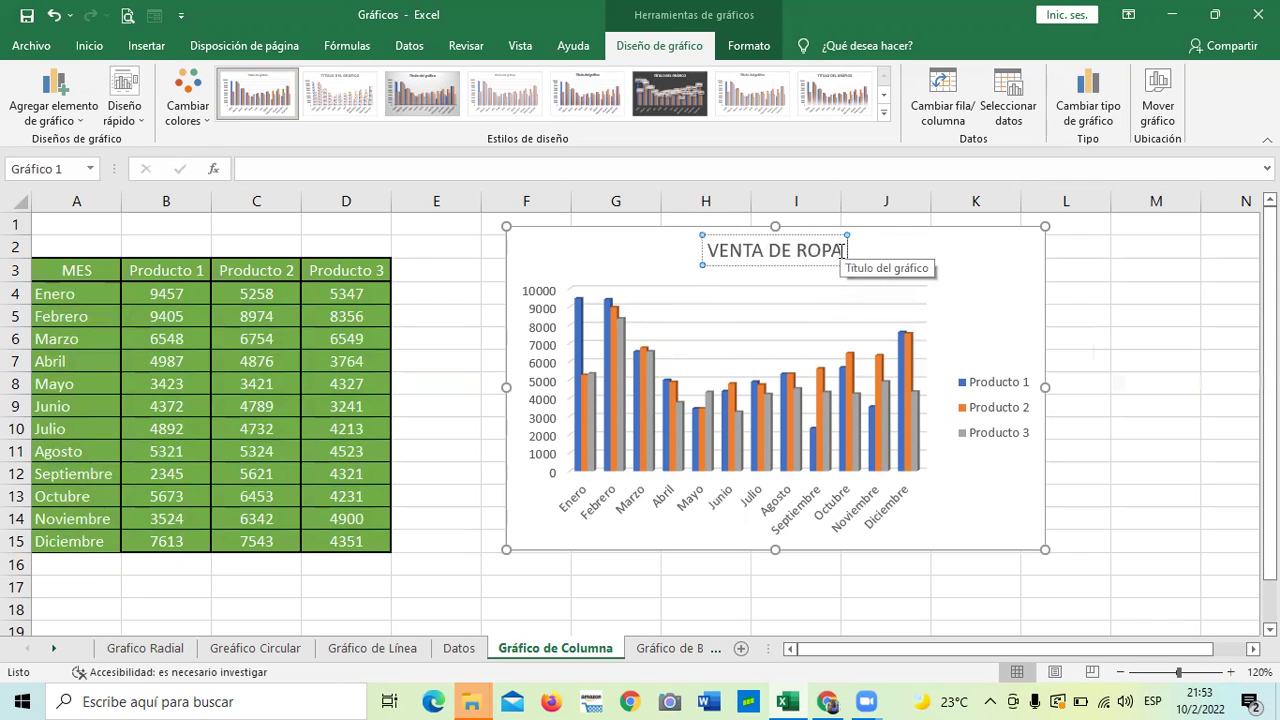
{"action": "left_click", "coordinate": [994, 252]}
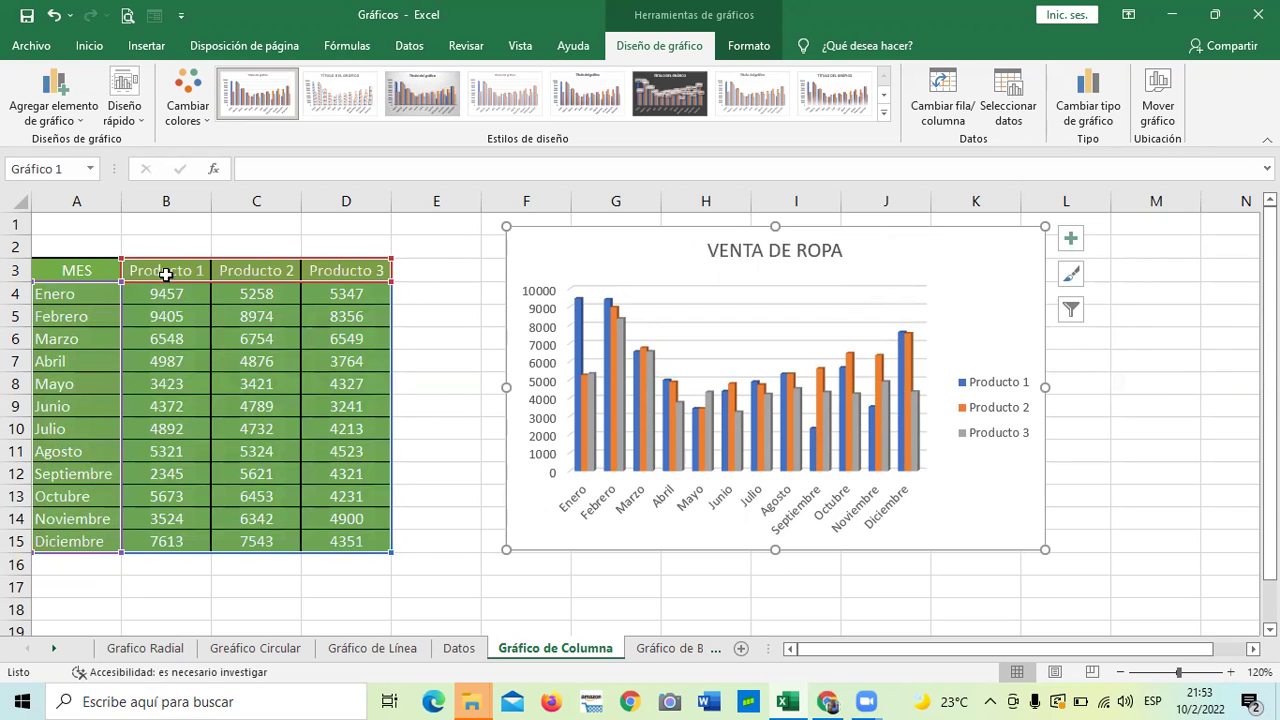
{"action": "left_click", "coordinate": [997, 388]}
{"action": "left_click", "coordinate": [988, 487]}
{"action": "left_click", "coordinate": [966, 382]}
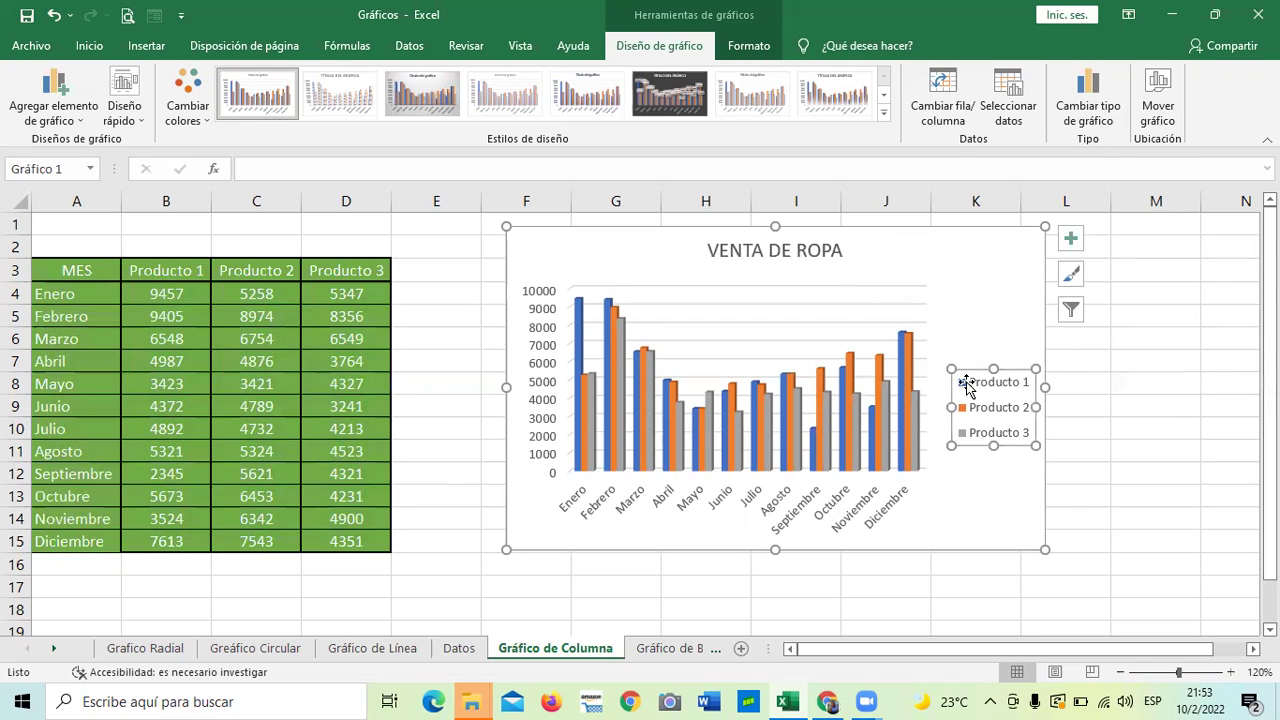
{"action": "left_click", "coordinate": [963, 407]}
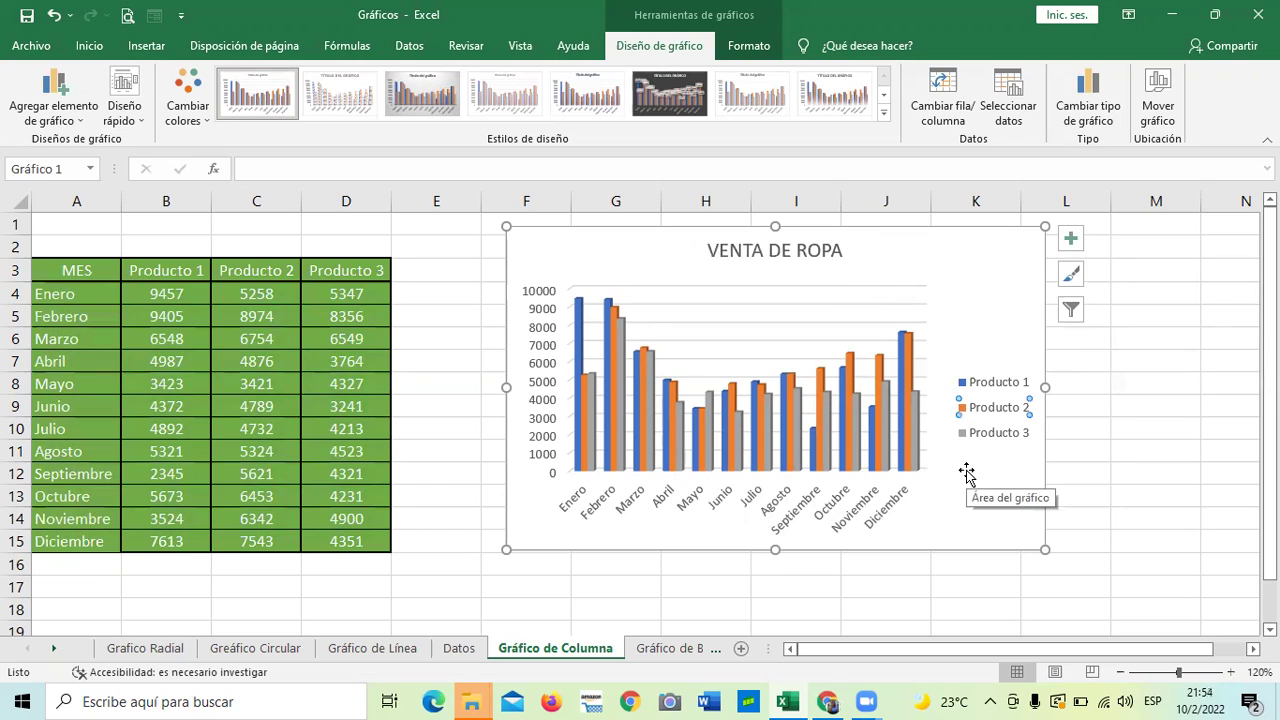
{"action": "left_click", "coordinate": [963, 432]}
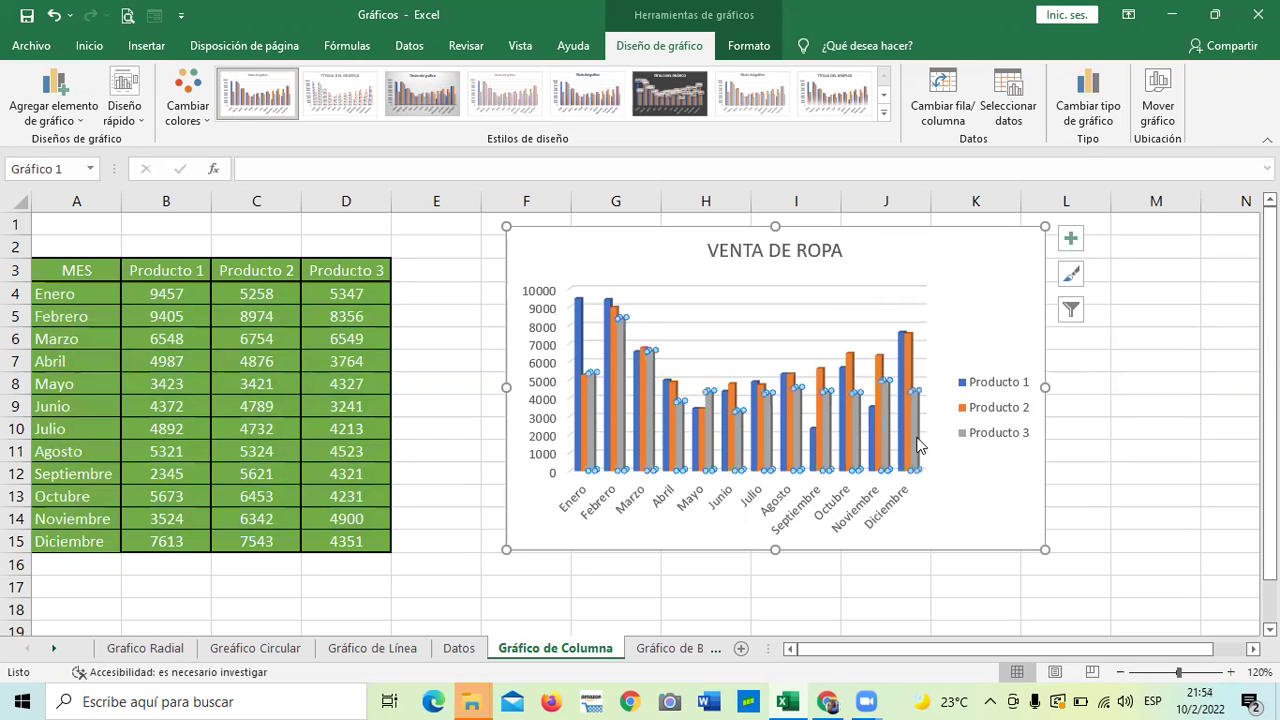
{"action": "left_click", "coordinate": [918, 445]}
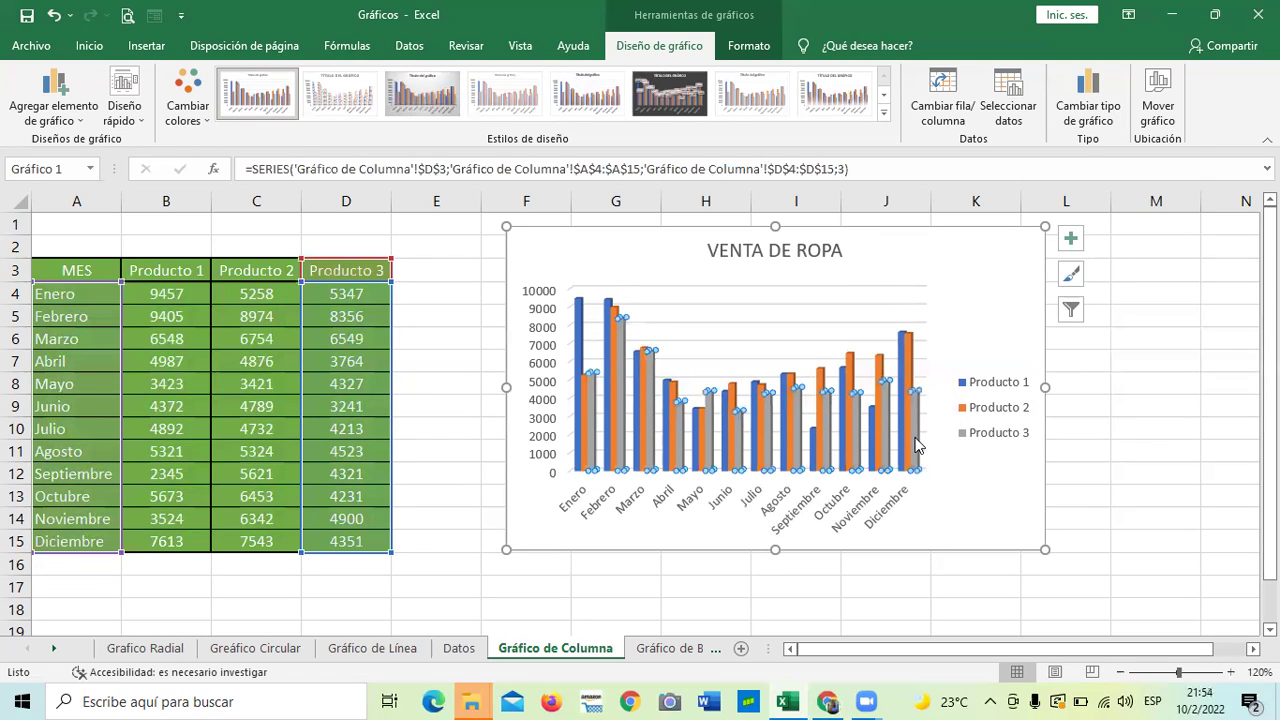
Recolour the column chart with the third multicolour palette, which starts with orange, gold and green.
{"action": "left_click", "coordinate": [204, 118]}
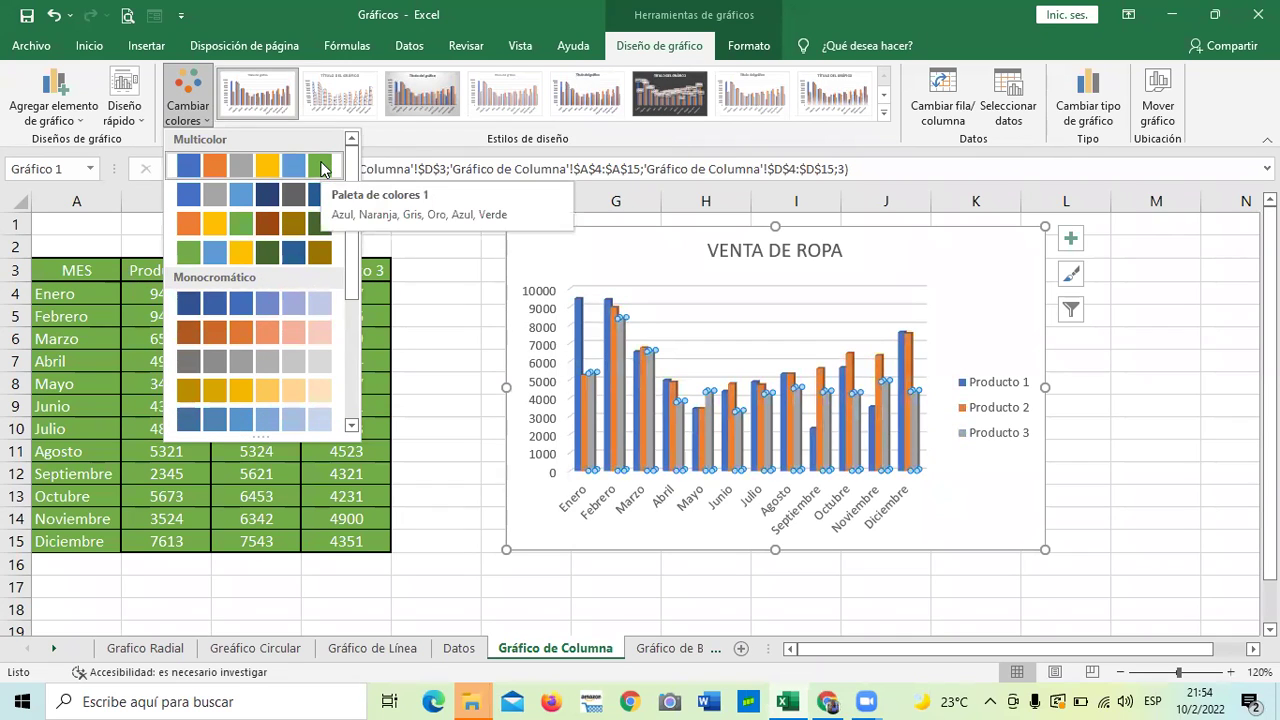
{"action": "left_click", "coordinate": [254, 230]}
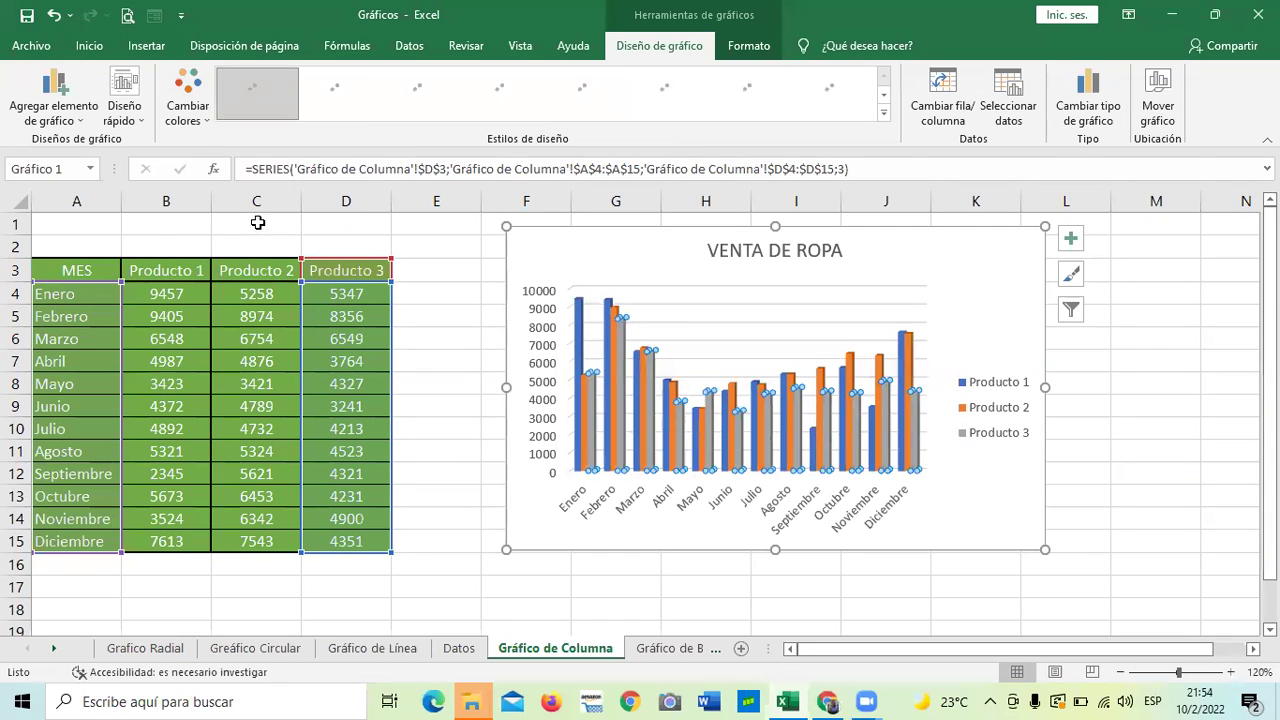
{"action": "left_click", "coordinate": [1140, 536]}
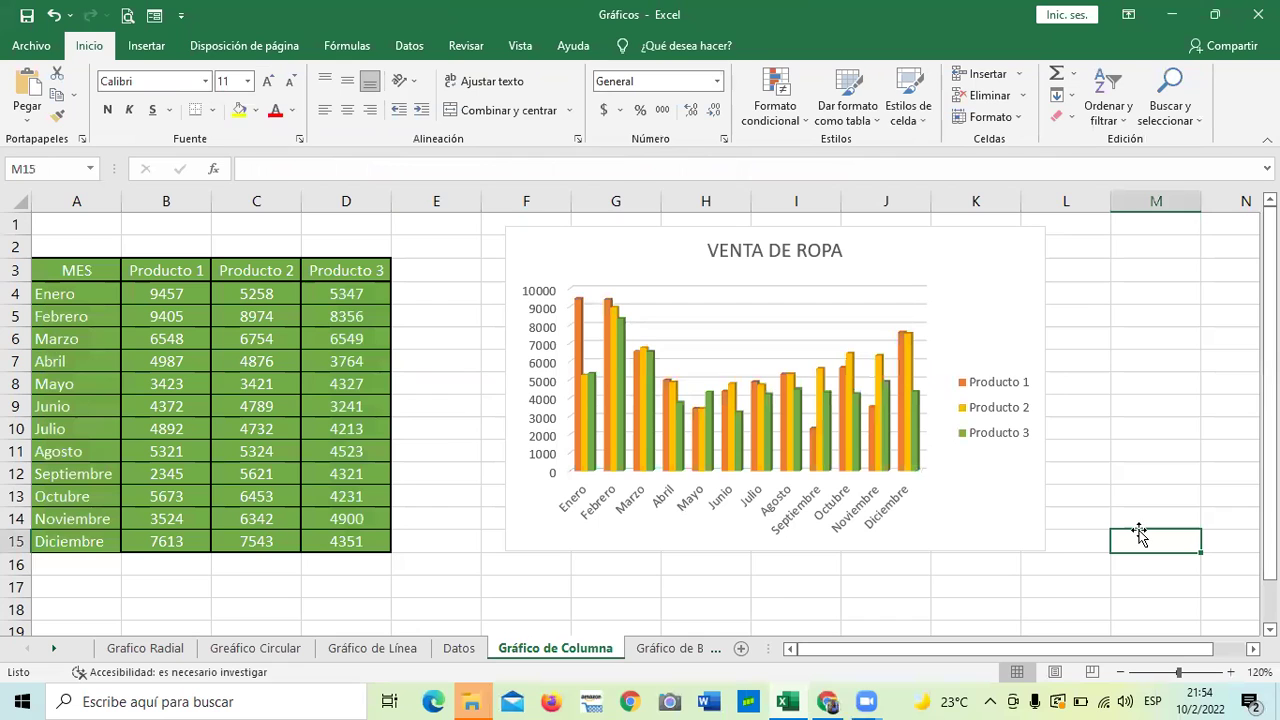
{"action": "left_click", "coordinate": [962, 395]}
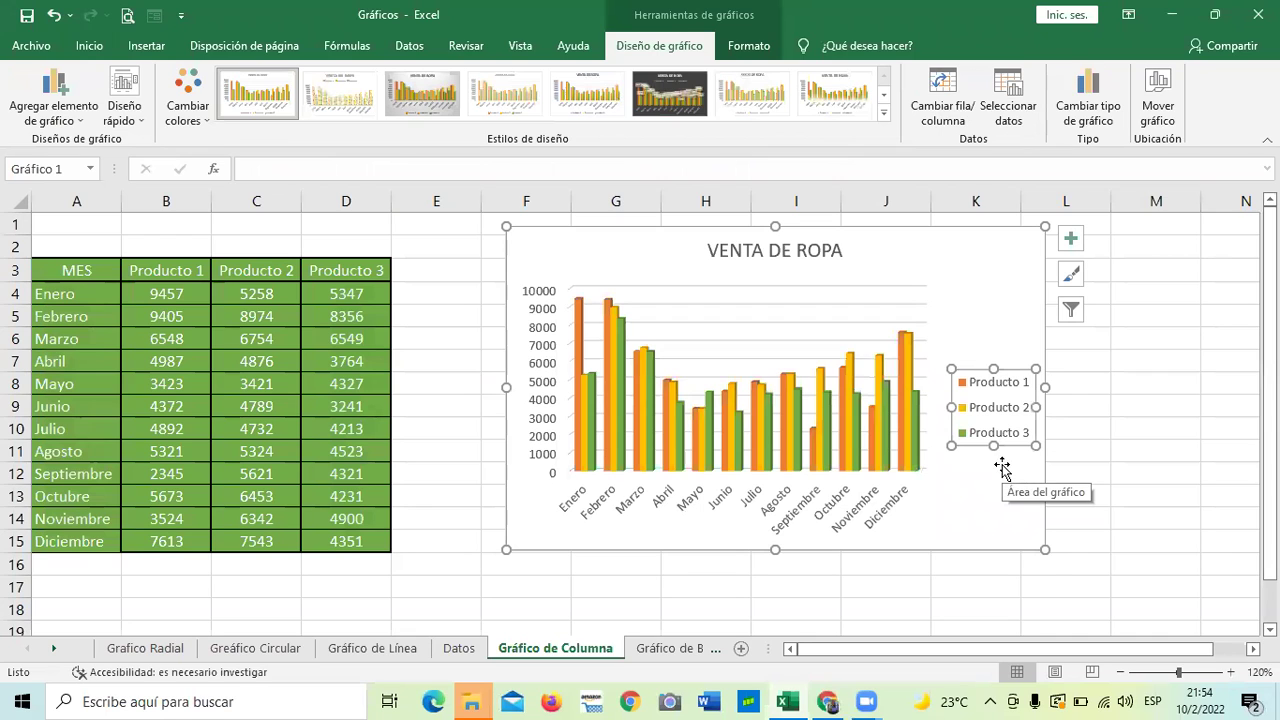
{"action": "left_click", "coordinate": [992, 410]}
{"action": "left_click", "coordinate": [977, 435]}
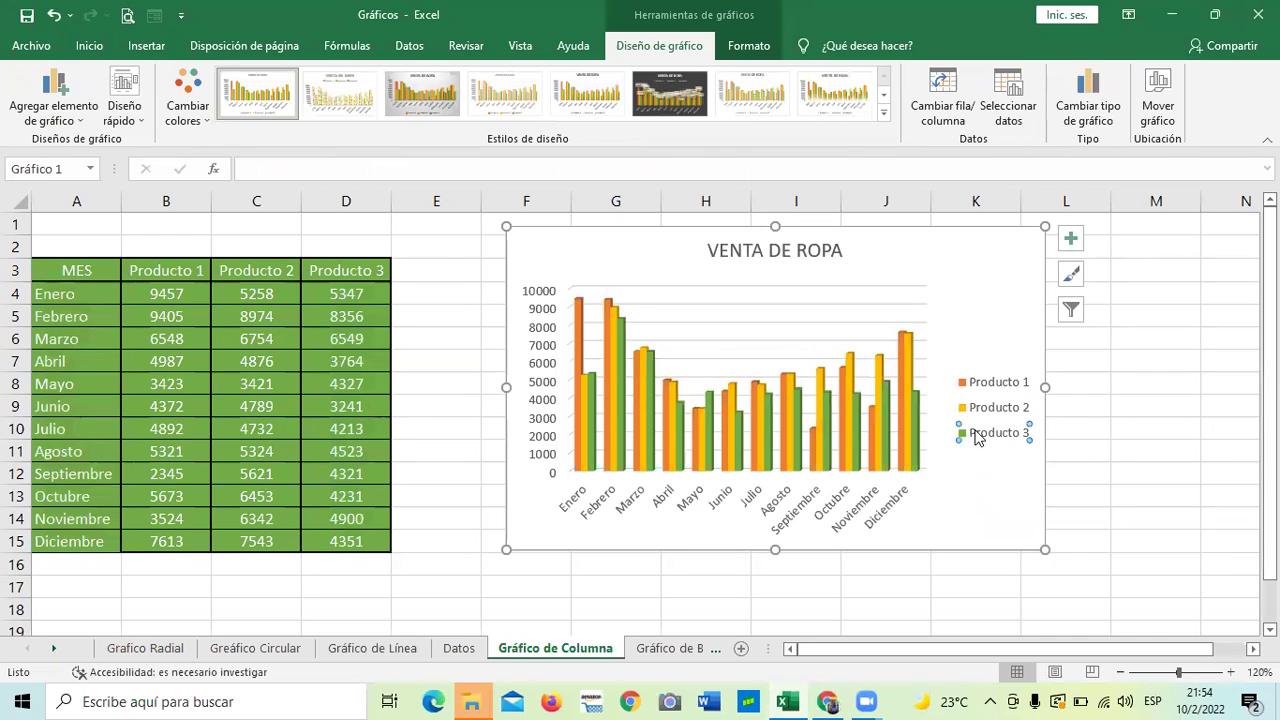
{"action": "left_click", "coordinate": [950, 527]}
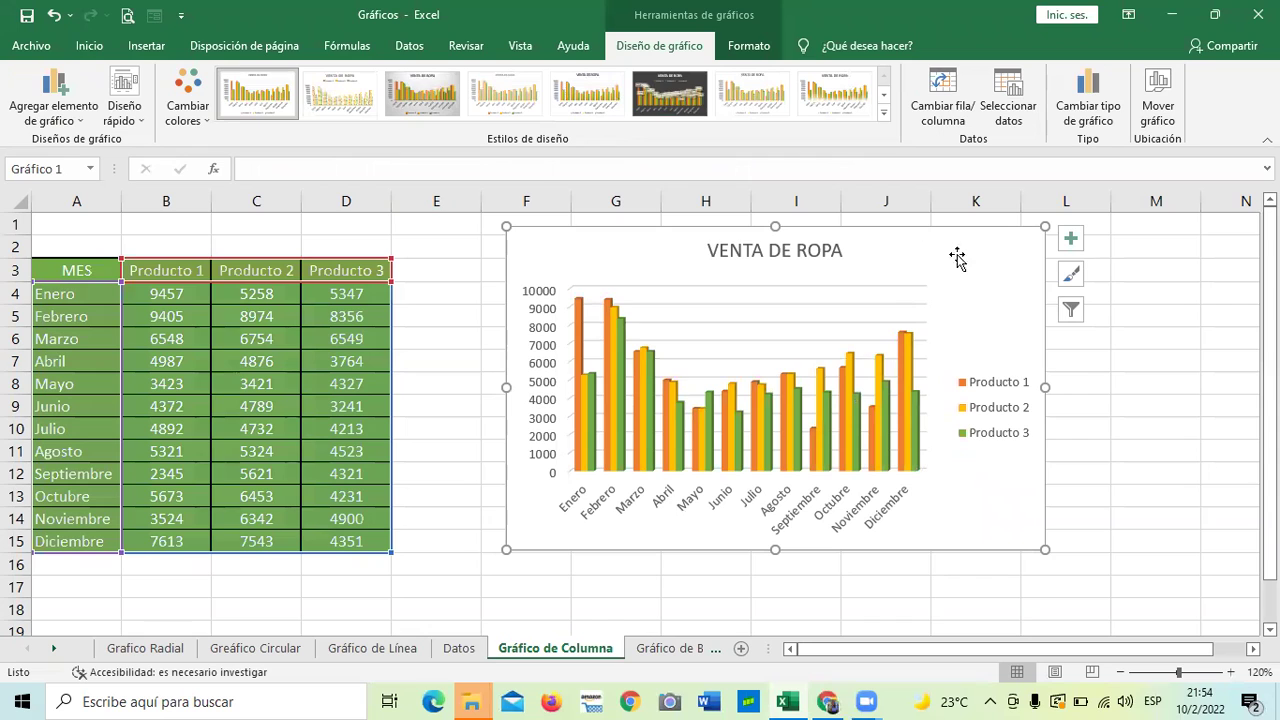
{"action": "left_click", "coordinate": [883, 114]}
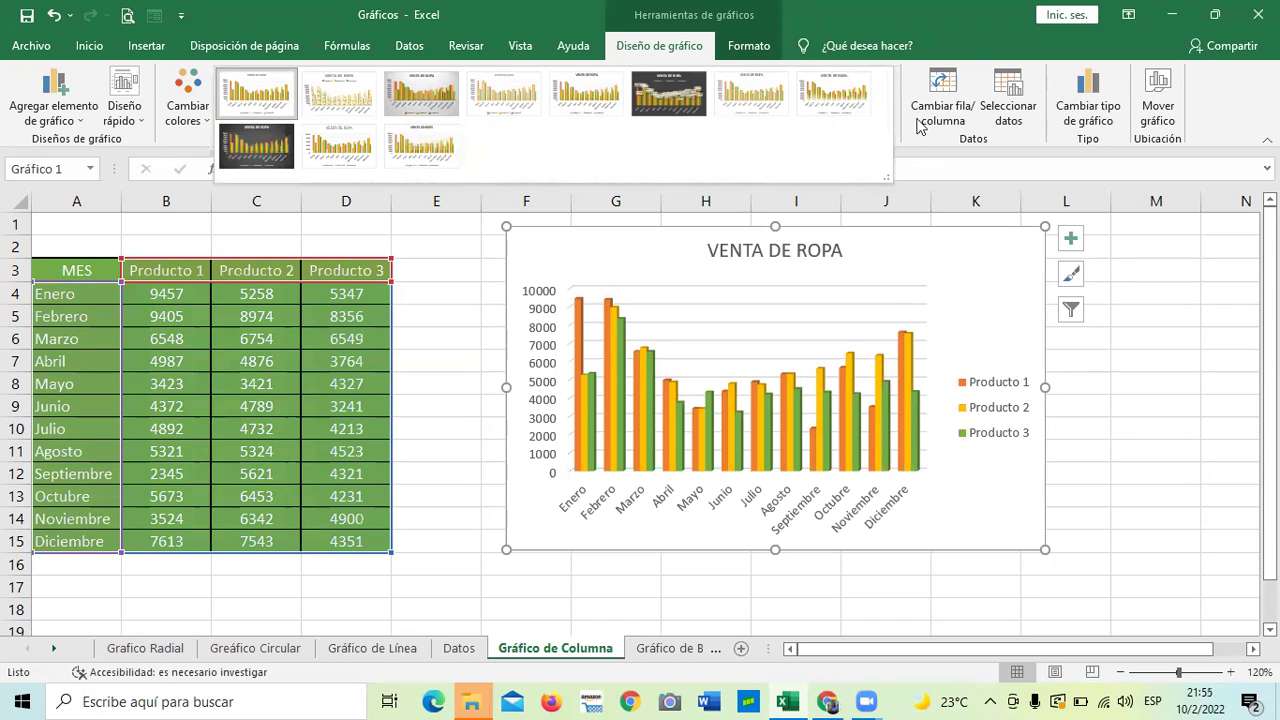
{"action": "key", "text": "Escape"}
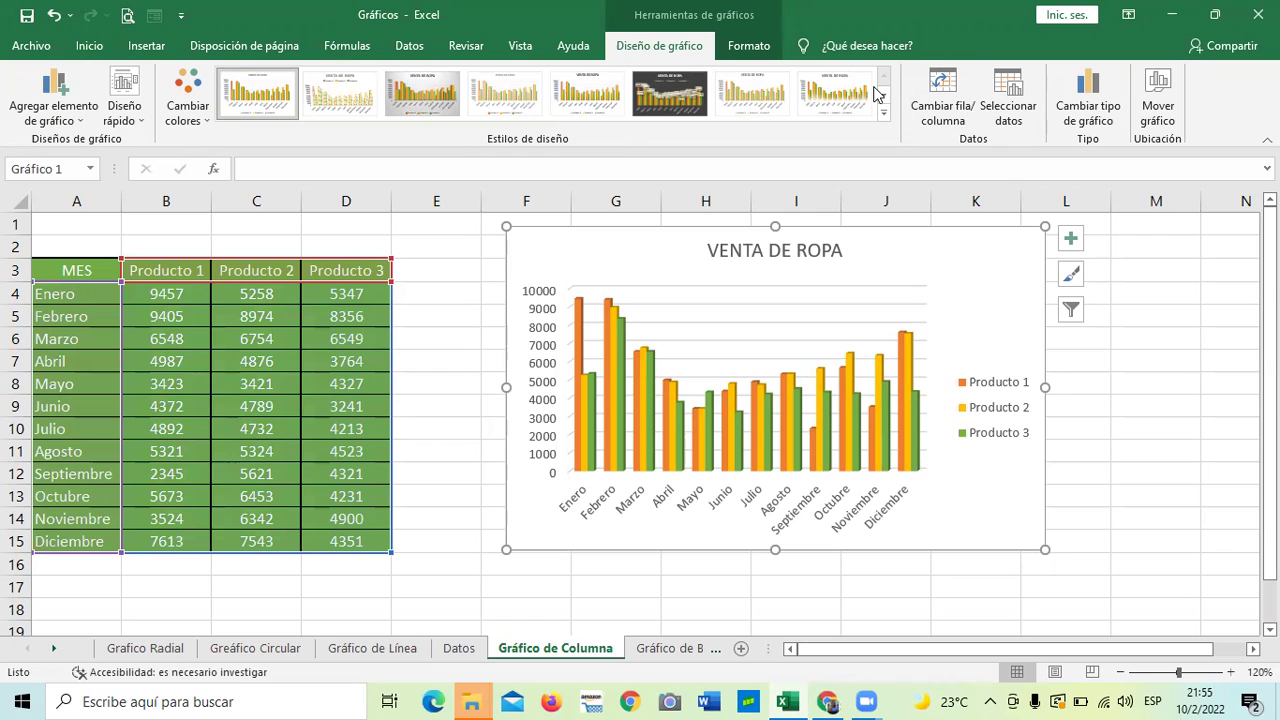
Apply the solid black theme shape style from the second row to the column chart's area.
{"action": "left_click", "coordinate": [748, 45]}
{"action": "left_click", "coordinate": [550, 118]}
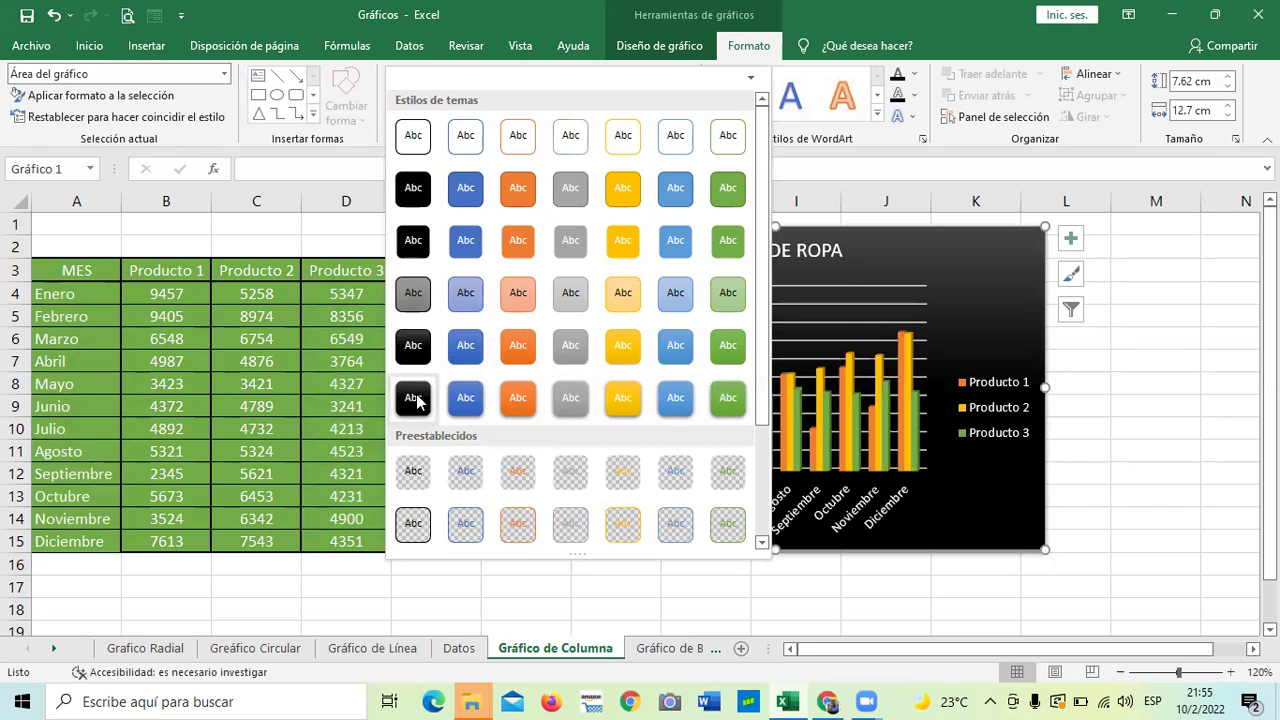
{"action": "left_click", "coordinate": [418, 193]}
{"action": "left_click", "coordinate": [1112, 478]}
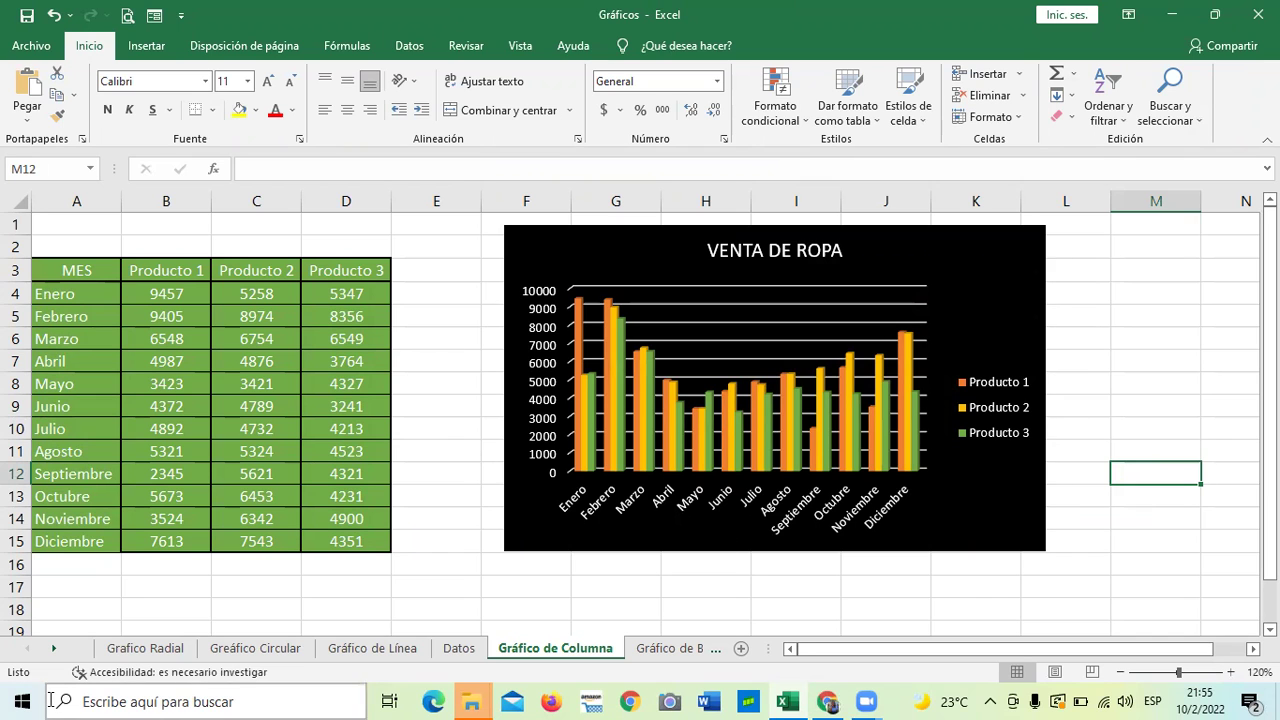
Remove the gridlines from the column chart.
{"action": "left_click", "coordinate": [936, 311]}
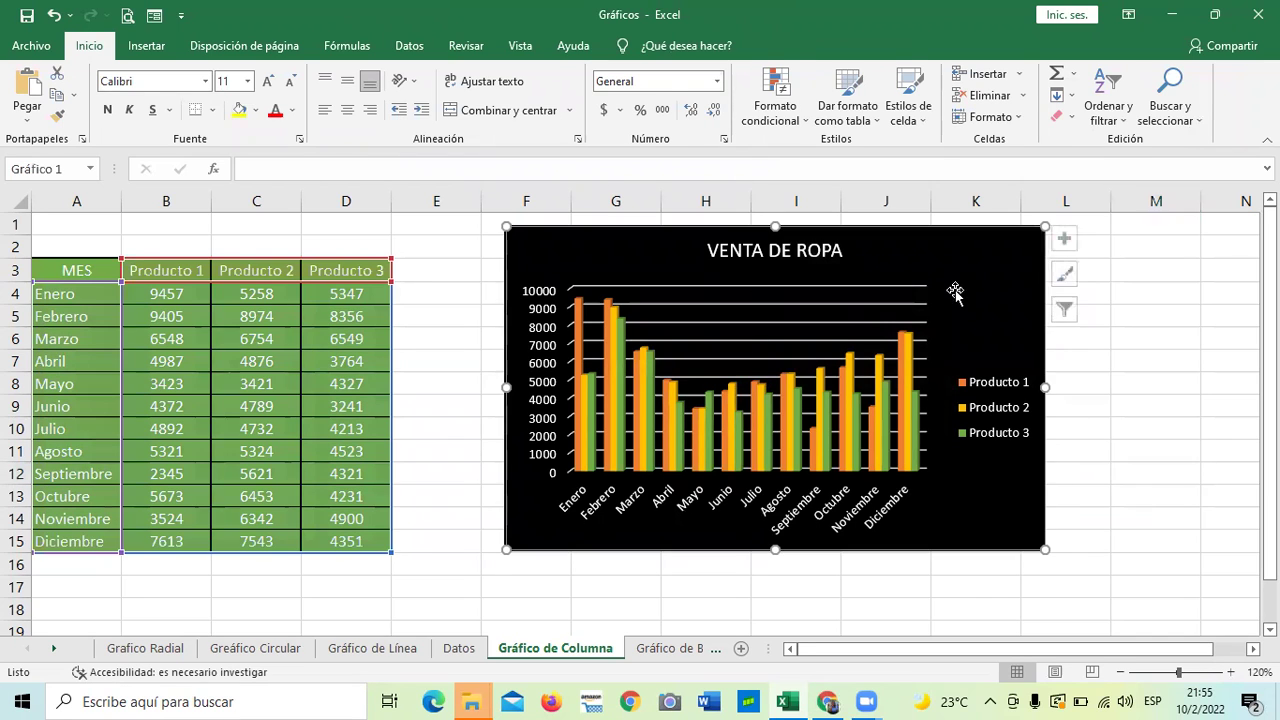
{"action": "left_click", "coordinate": [1071, 242]}
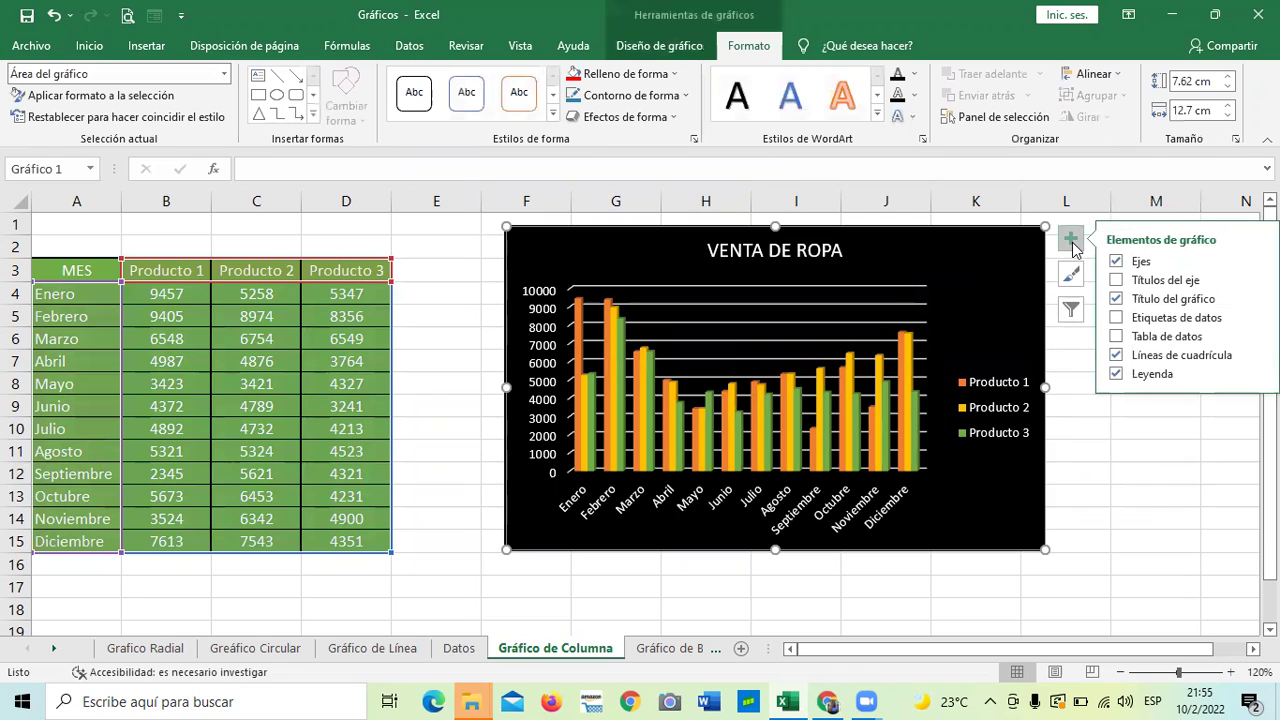
{"action": "left_click", "coordinate": [1117, 356]}
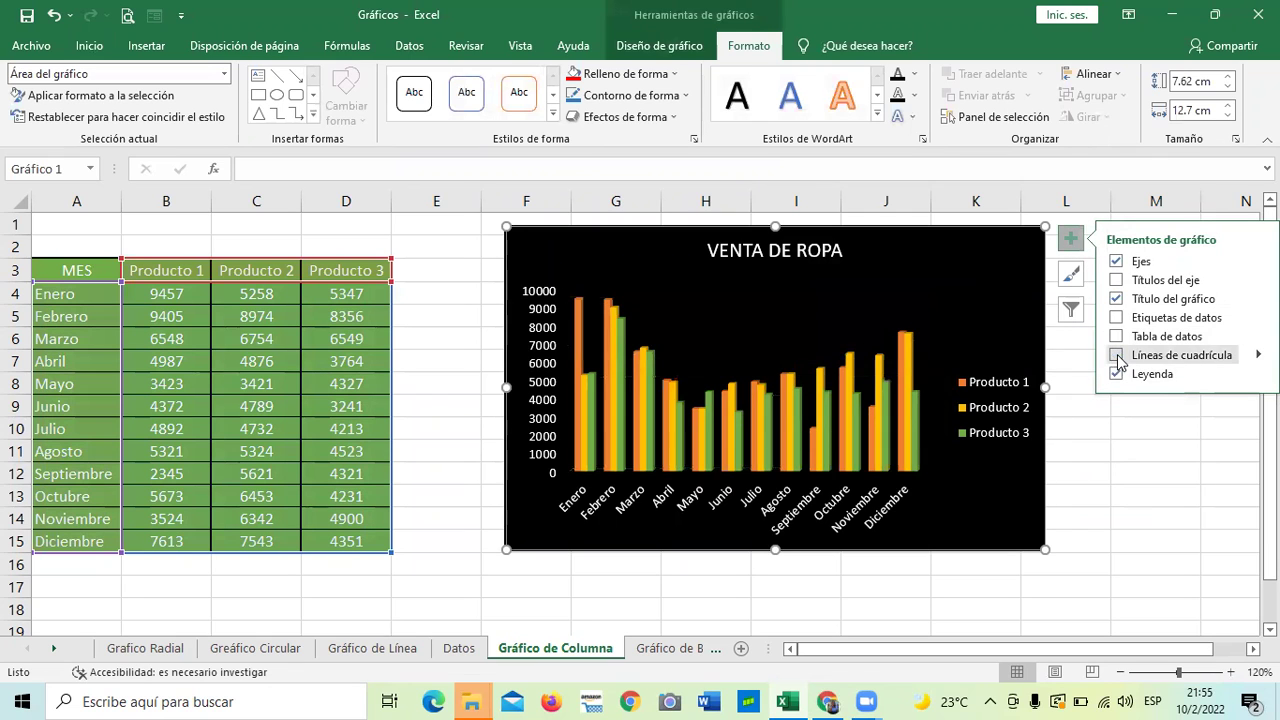
{"action": "left_click", "coordinate": [1125, 460]}
{"action": "left_click", "coordinate": [1144, 335]}
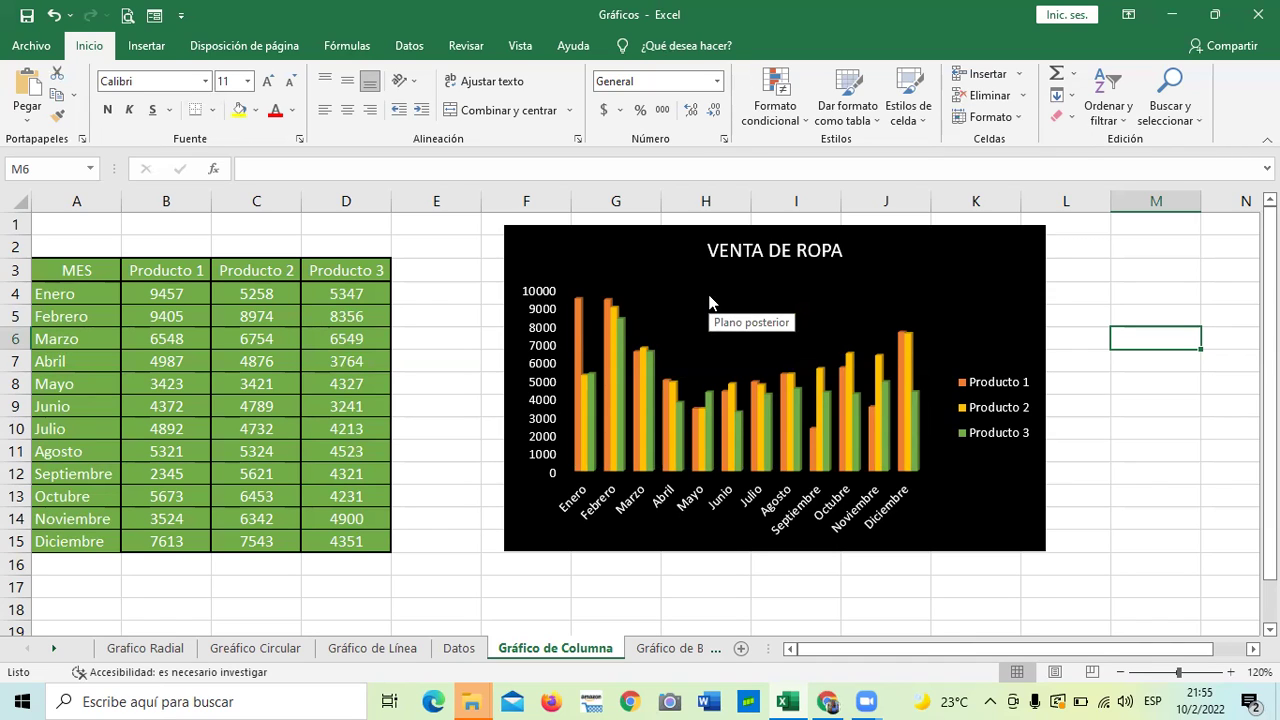
Filter the column chart to show only the Producto 1 series by excluding Producto 2 and Producto 3.
{"action": "left_click", "coordinate": [933, 272]}
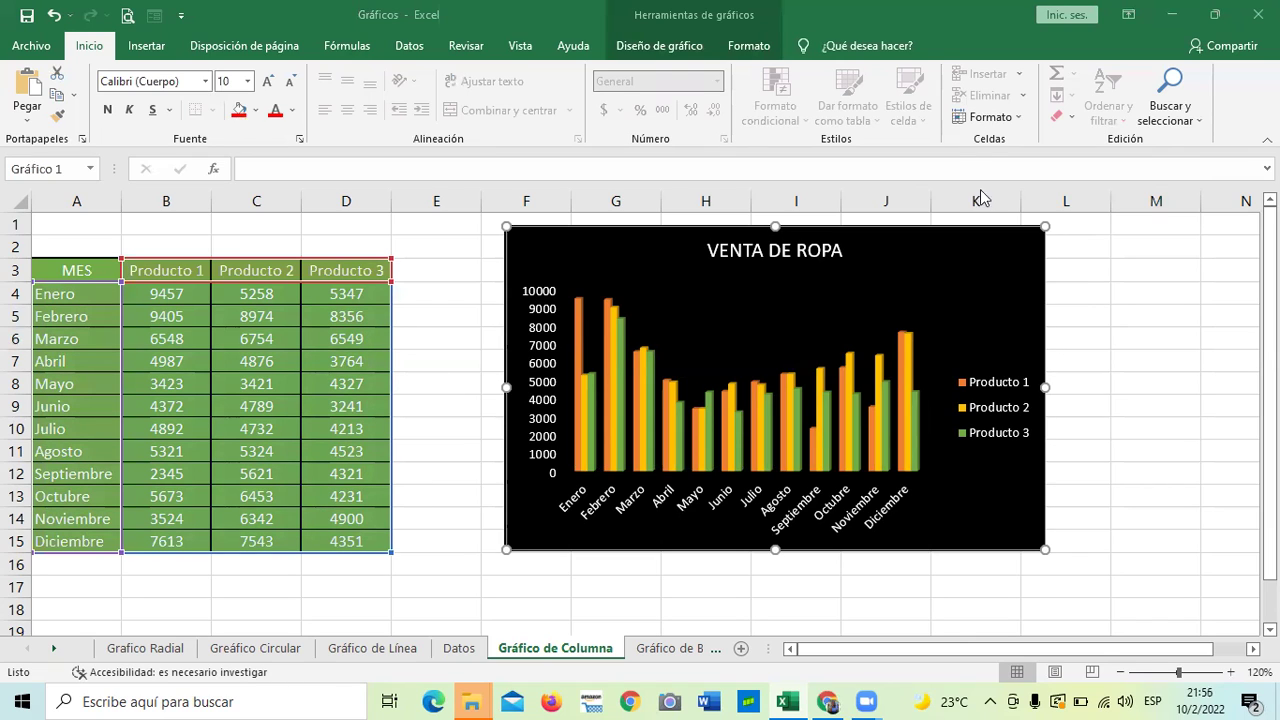
{"action": "left_click", "coordinate": [995, 295]}
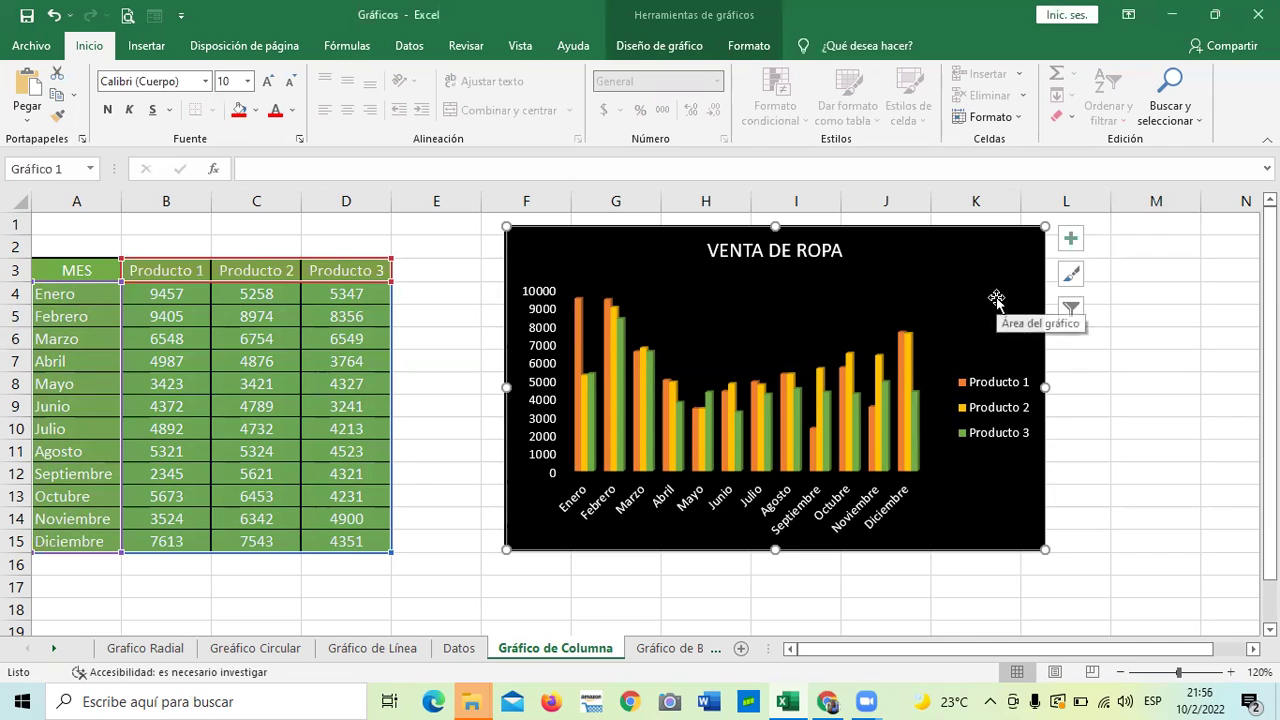
{"action": "left_click", "coordinate": [1069, 312]}
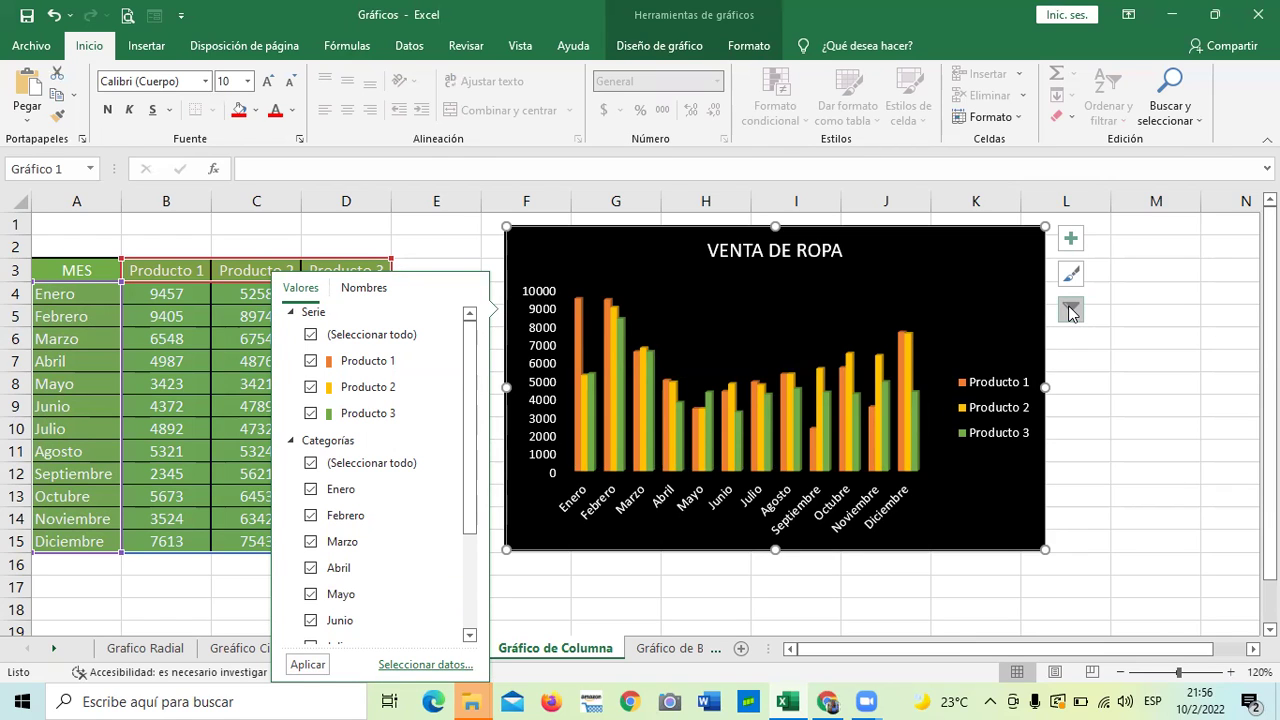
{"action": "left_click", "coordinate": [310, 414]}
{"action": "left_click", "coordinate": [310, 388]}
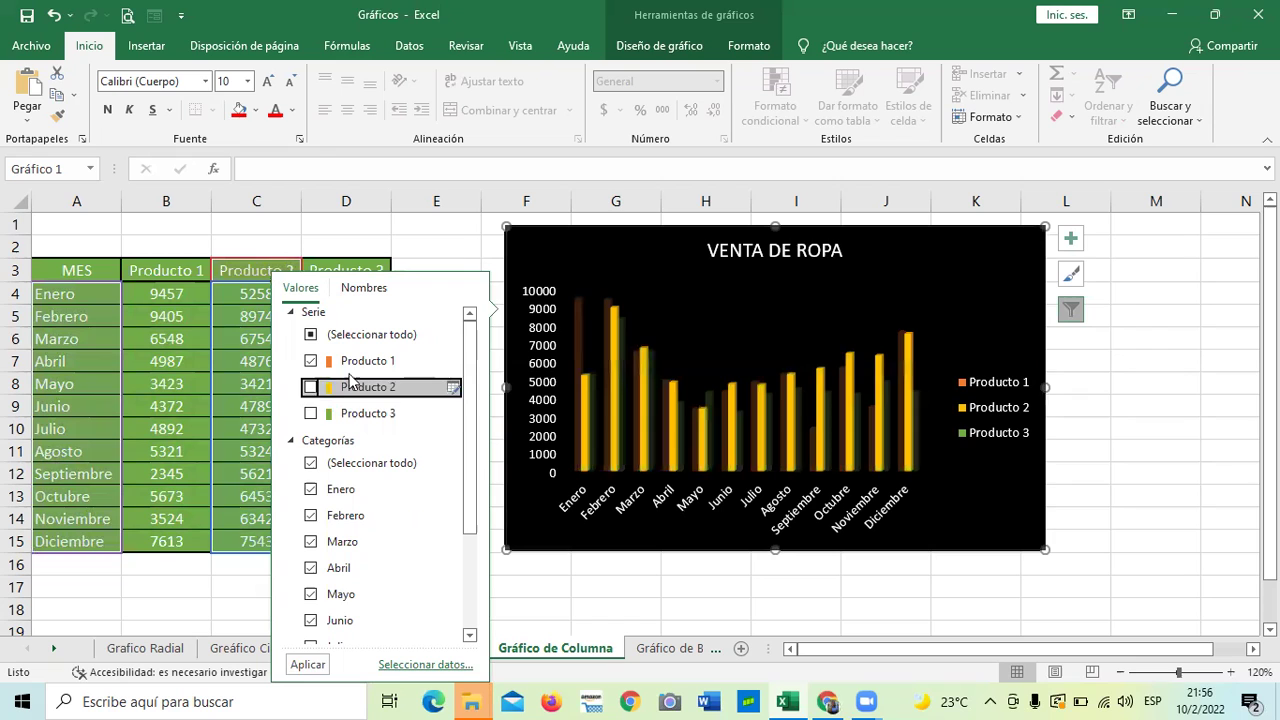
{"action": "left_click", "coordinate": [306, 665]}
{"action": "left_click", "coordinate": [1140, 466]}
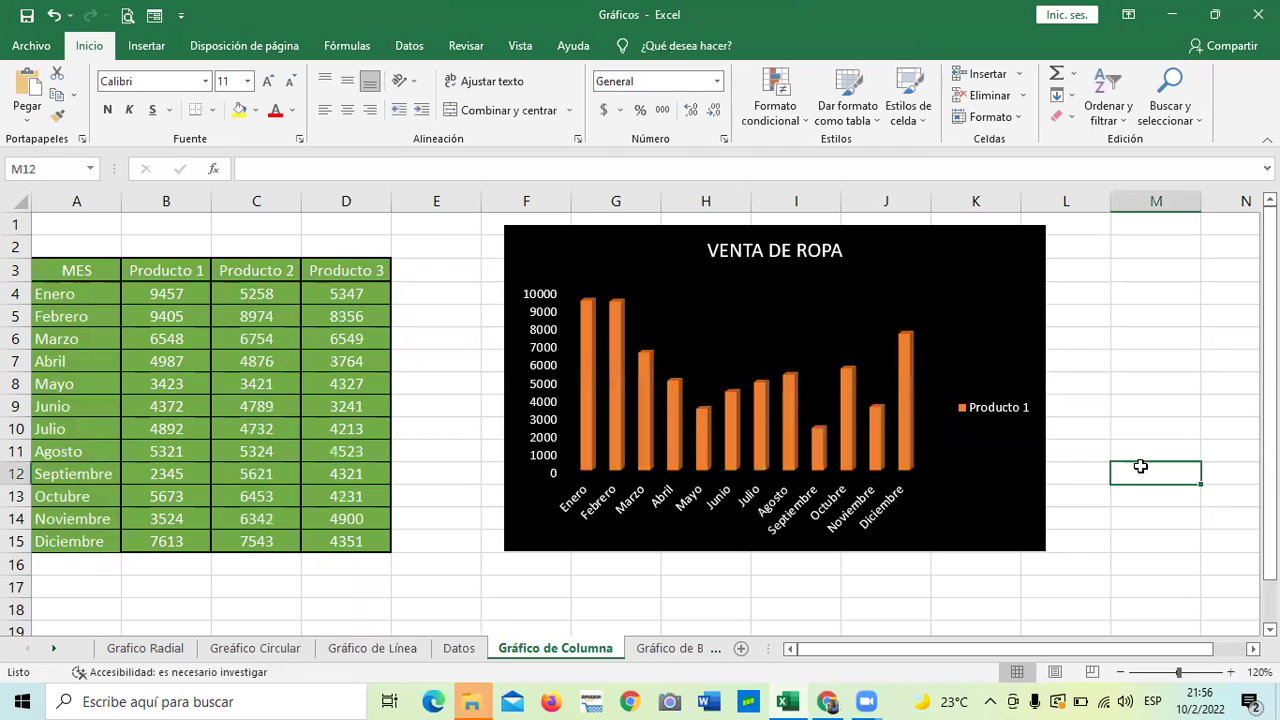
Add the Producto 2 series back to the column chart through the chart filter.
{"action": "left_click", "coordinate": [998, 336]}
{"action": "left_click", "coordinate": [1070, 310]}
{"action": "left_click", "coordinate": [310, 387]}
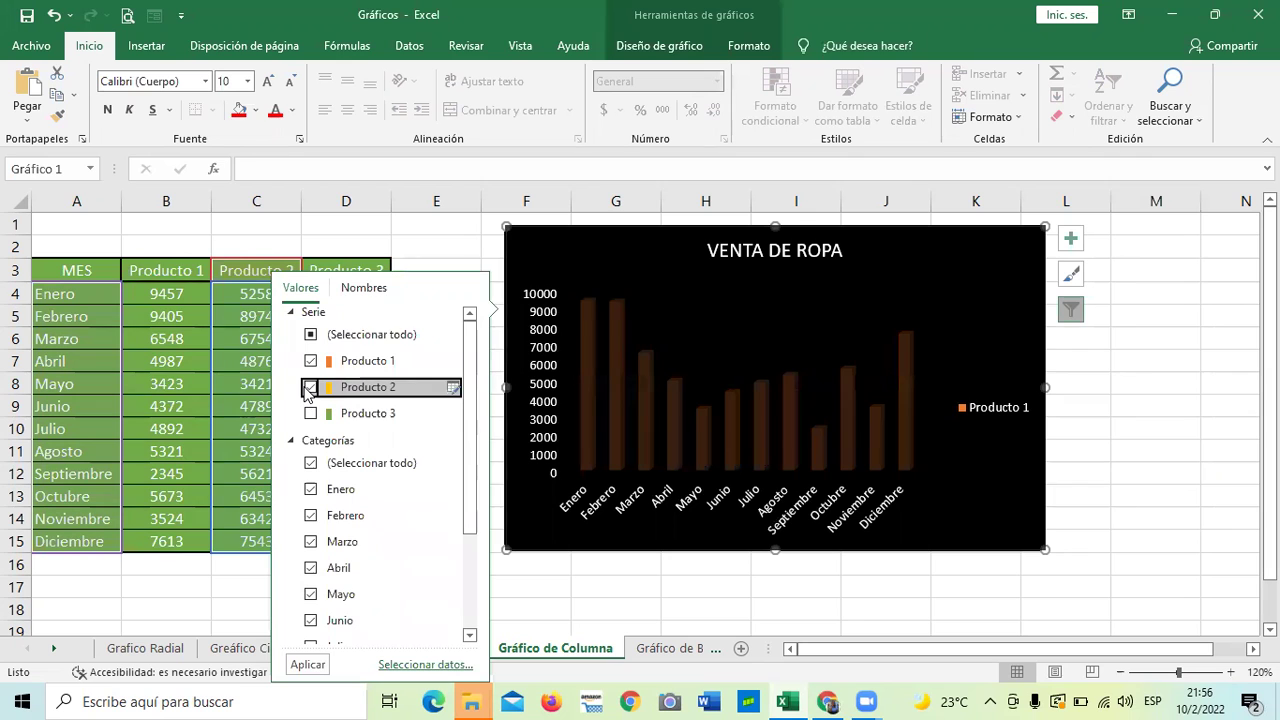
{"action": "left_click", "coordinate": [300, 666]}
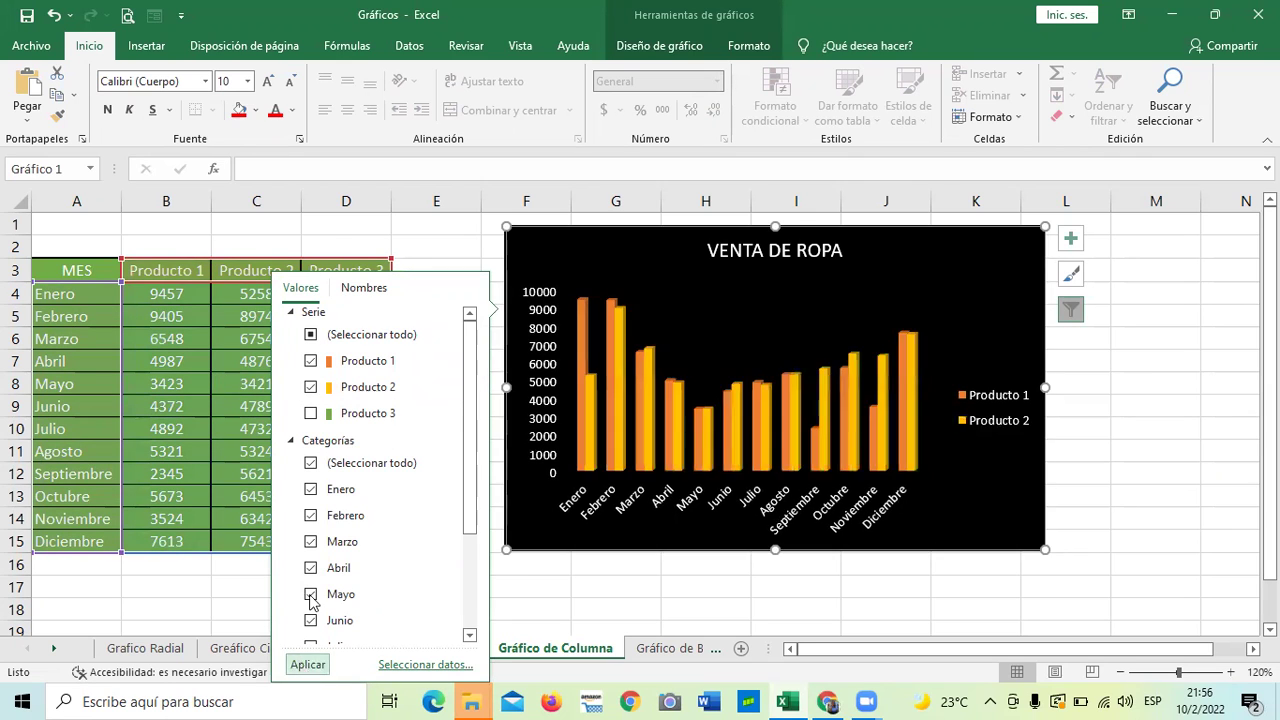
{"action": "left_click", "coordinate": [1148, 445]}
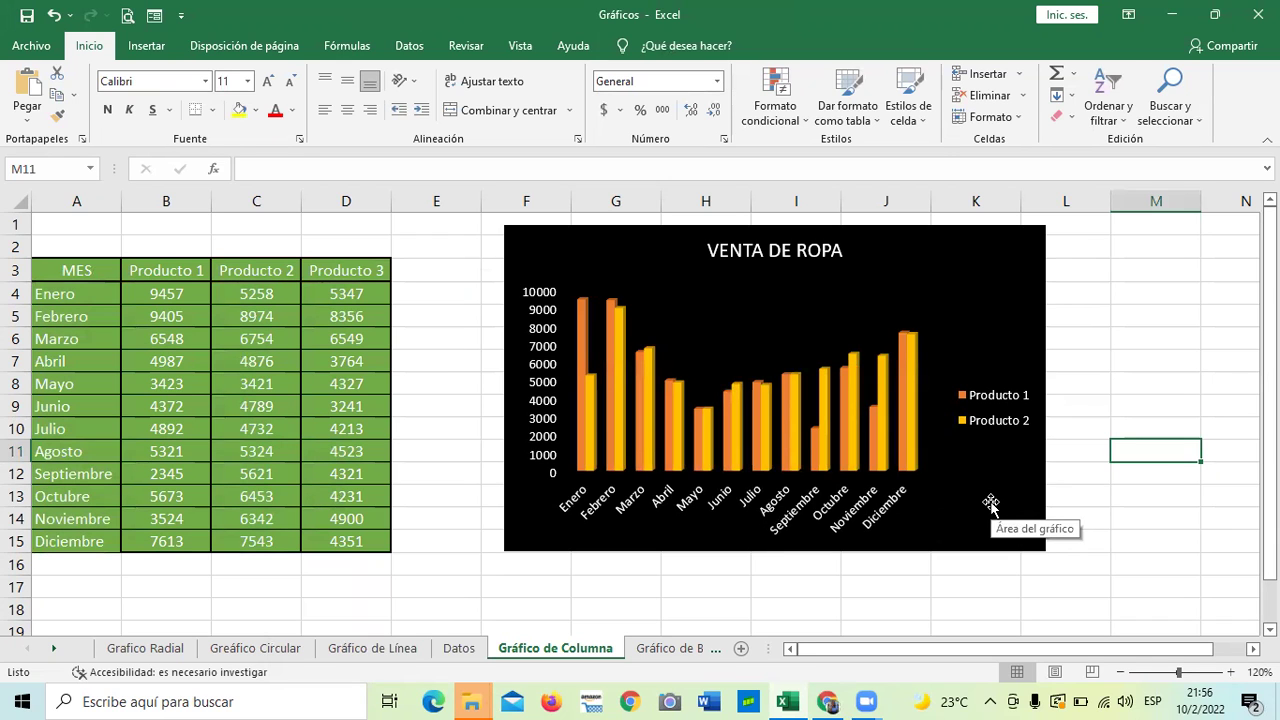
{"action": "left_click", "coordinate": [1010, 265]}
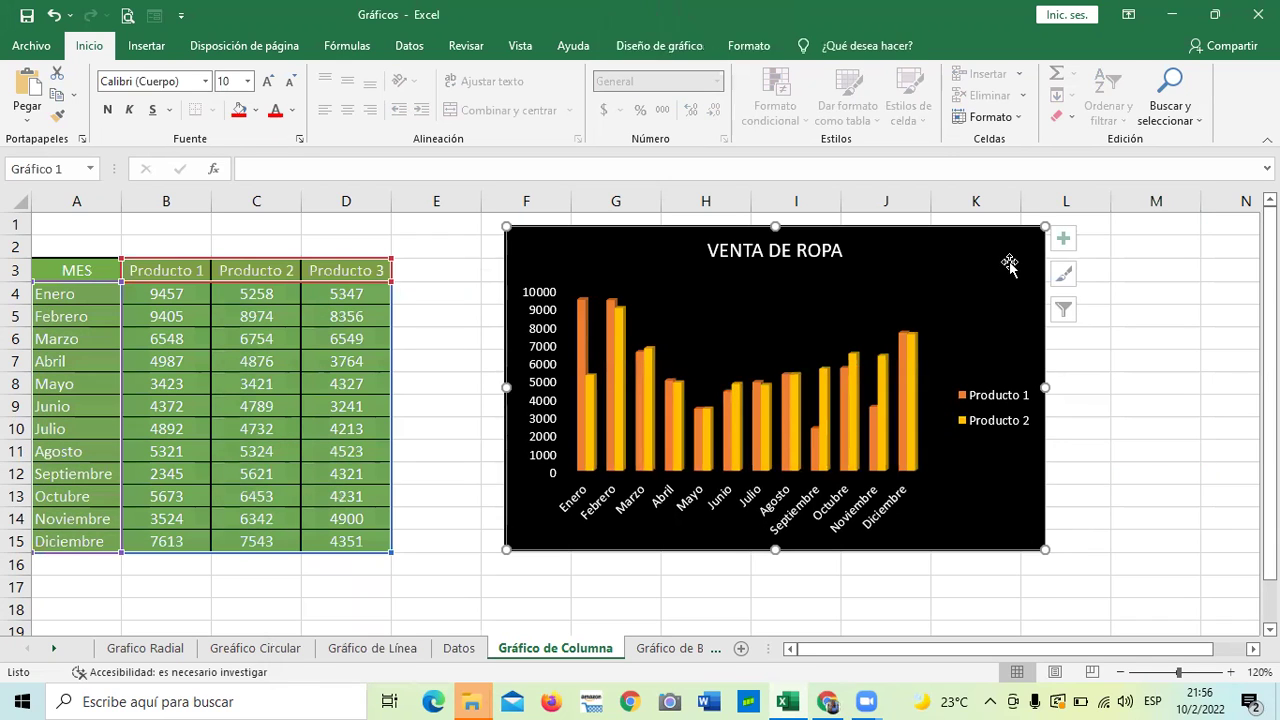
{"action": "left_click", "coordinate": [1124, 335]}
{"action": "left_click", "coordinate": [965, 288]}
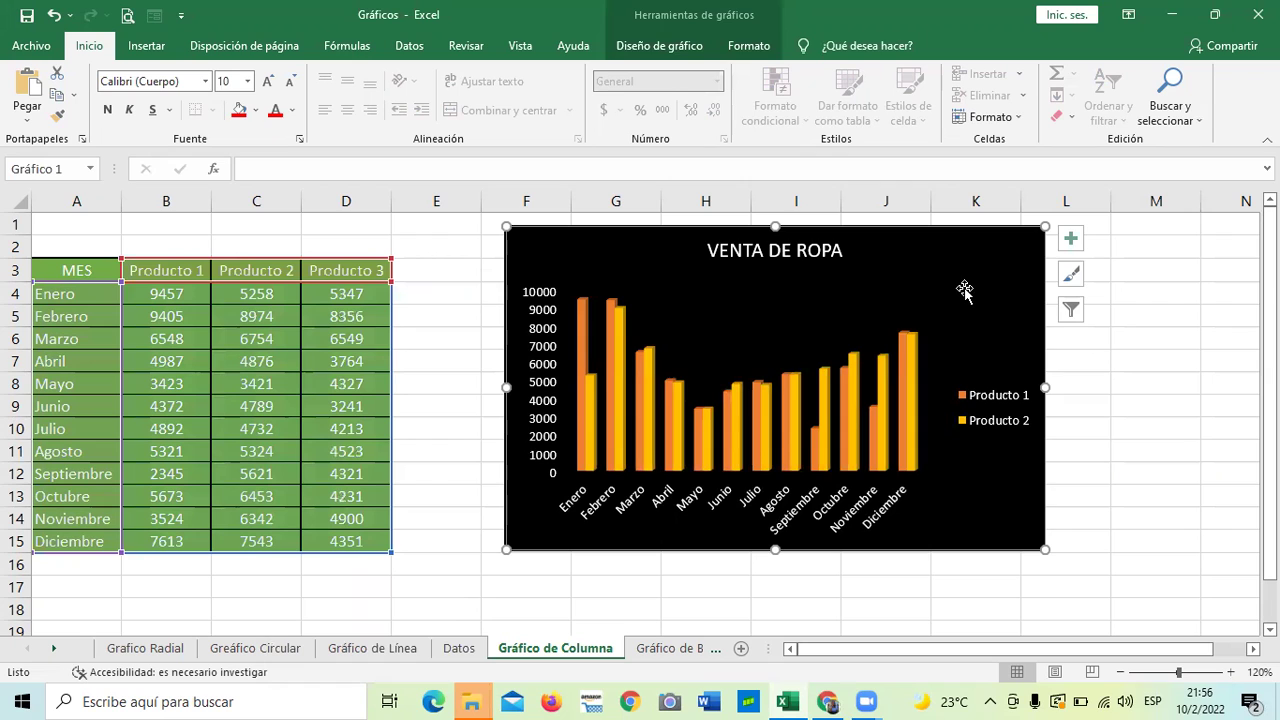
Insert a 2D line chart with markers from the sales table on the Gráfico de Línea sheet and place it beside the table.
{"action": "left_click", "coordinate": [1127, 385]}
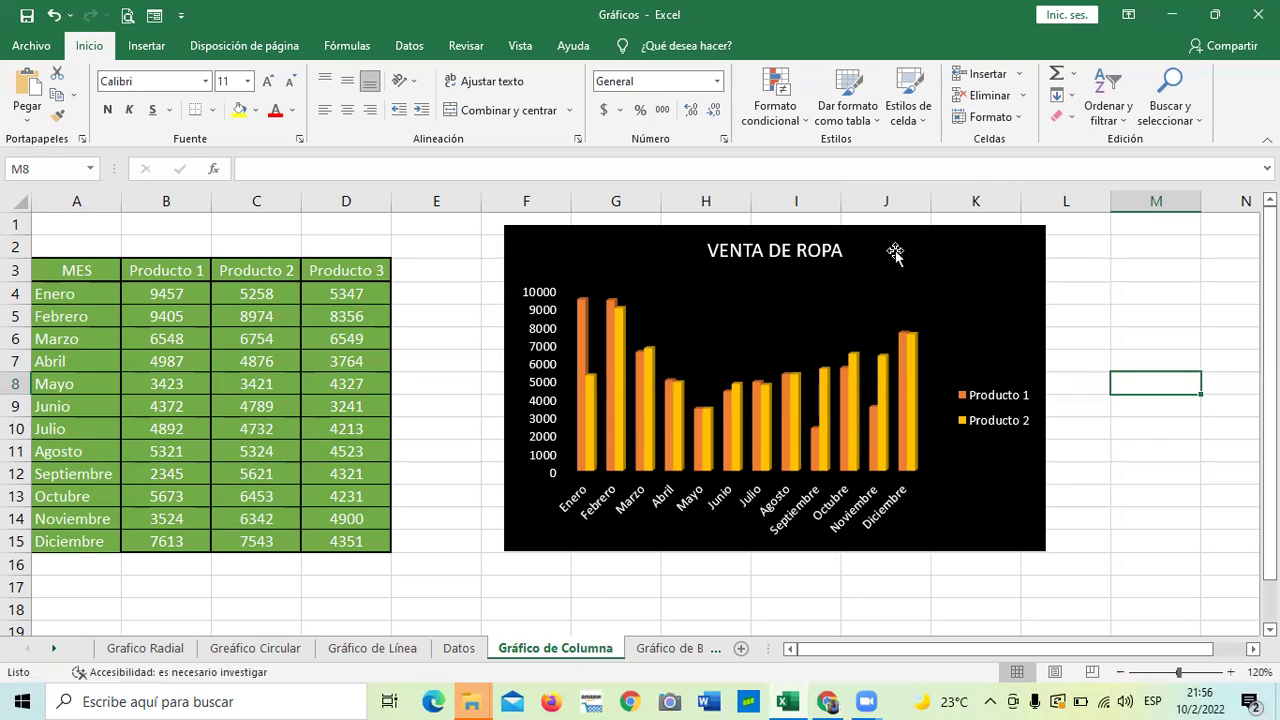
{"action": "left_click", "coordinate": [400, 648]}
{"action": "left_click", "coordinate": [625, 453]}
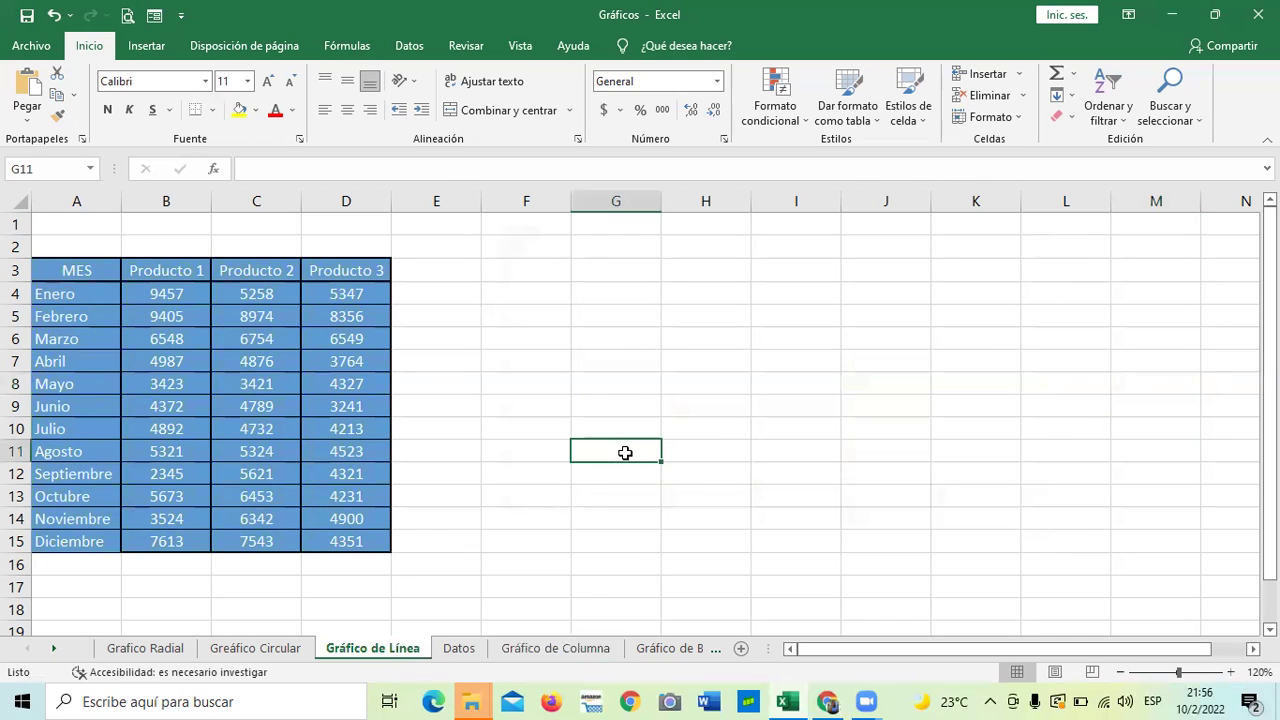
{"action": "left_click", "coordinate": [145, 46]}
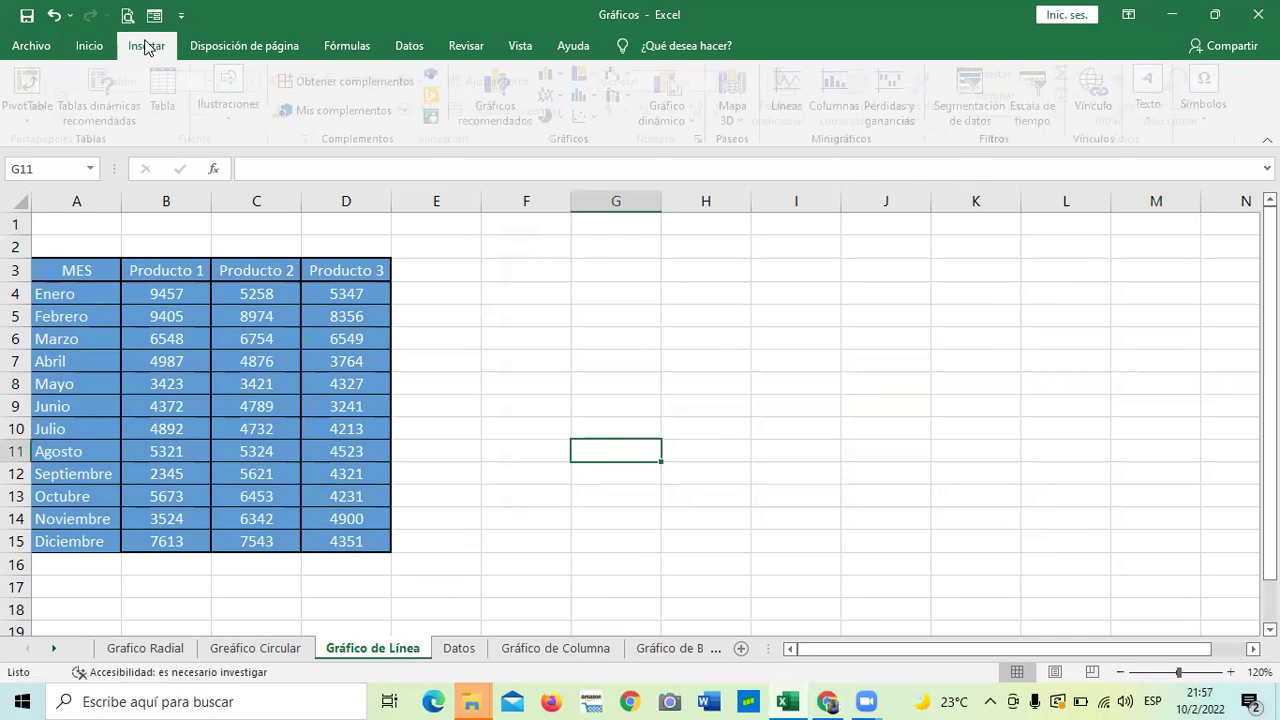
{"action": "left_click", "coordinate": [105, 268]}
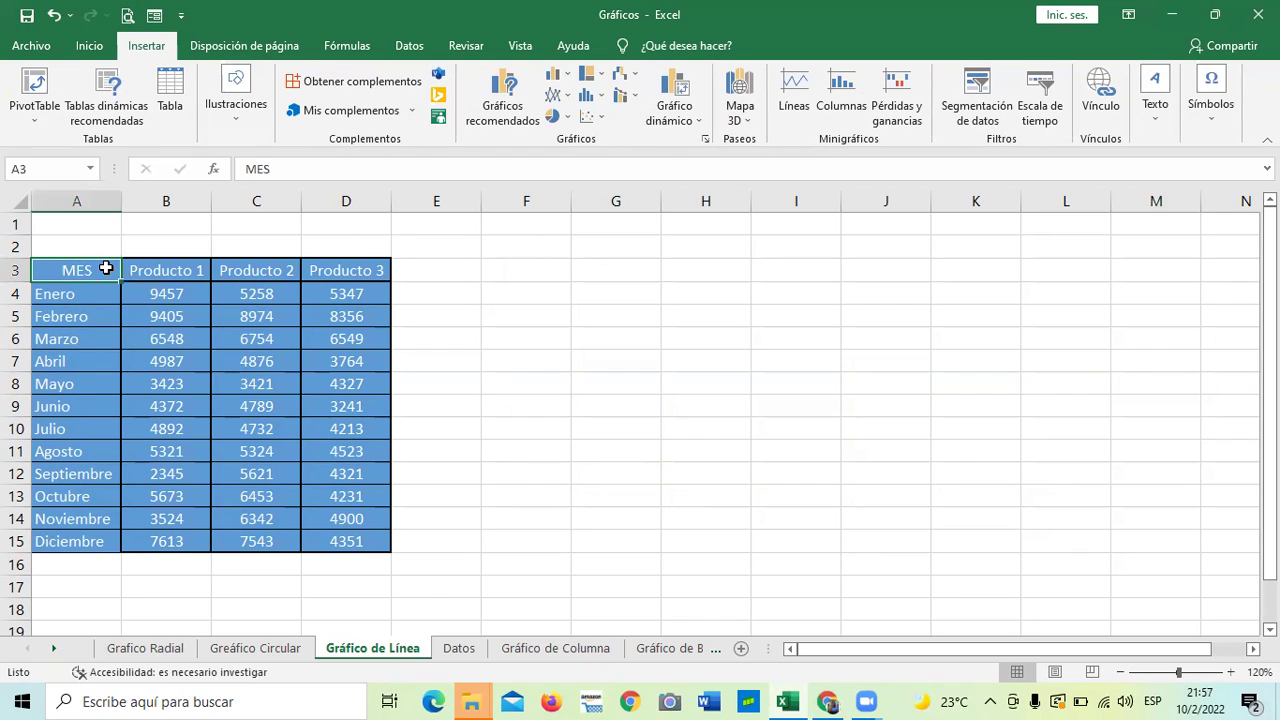
{"action": "left_click", "coordinate": [555, 97]}
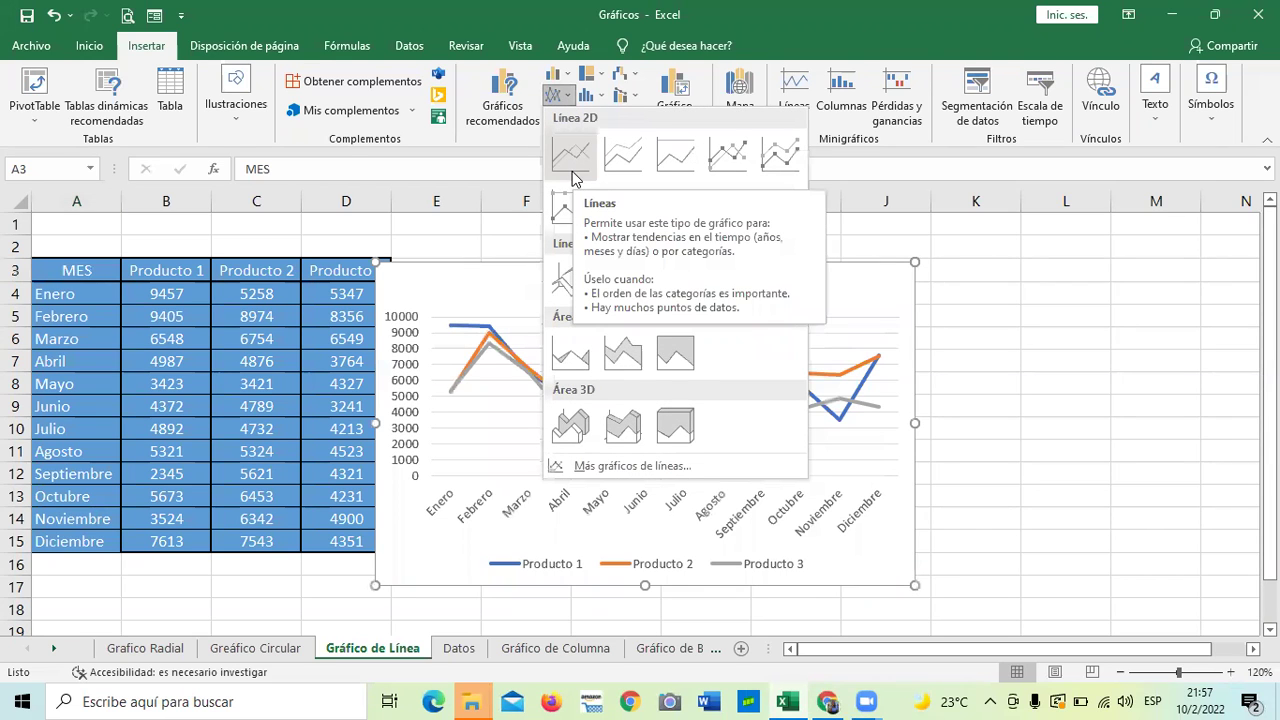
{"action": "left_click", "coordinate": [735, 157]}
{"action": "mouse_move", "coordinate": [794, 291]}
{"action": "left_mouse_down"}
{"action": "mouse_move", "coordinate": [837, 263]}
{"action": "mouse_move", "coordinate": [908, 250]}
{"action": "left_mouse_up"}
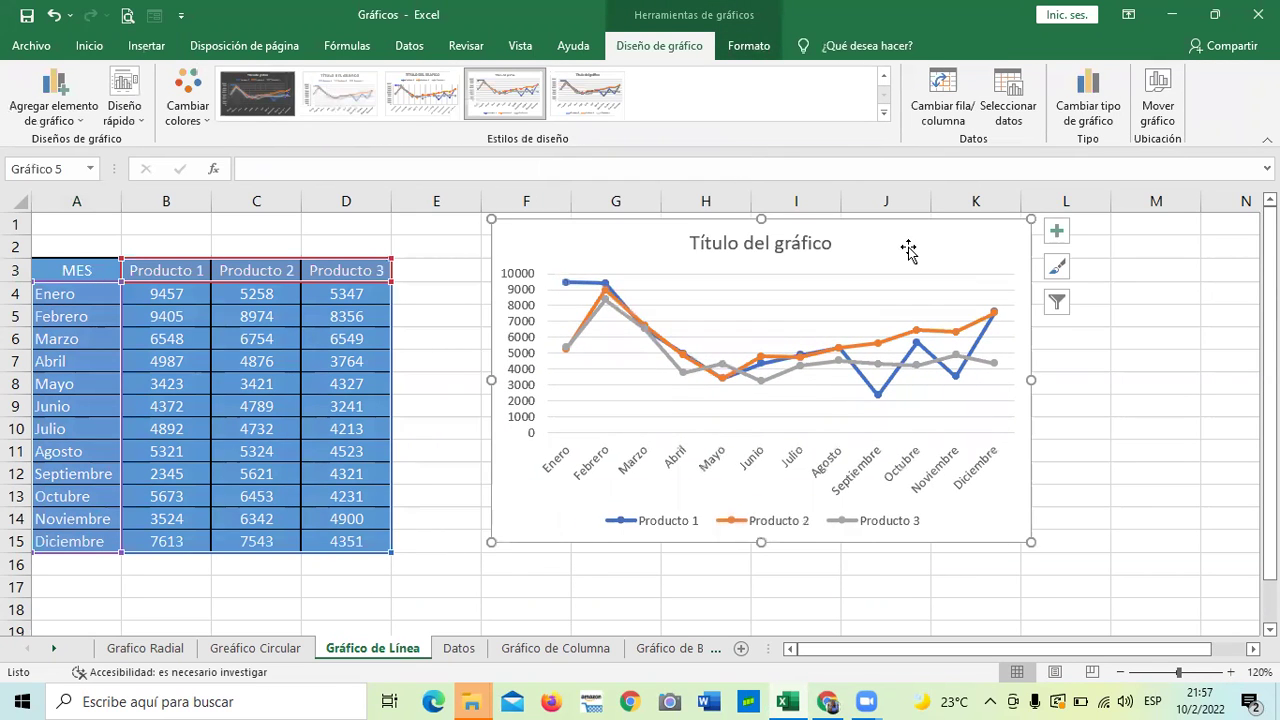
Check the line chart's data source and shift the chart slightly down, about level with the sales table.
{"action": "left_click", "coordinate": [1007, 104]}
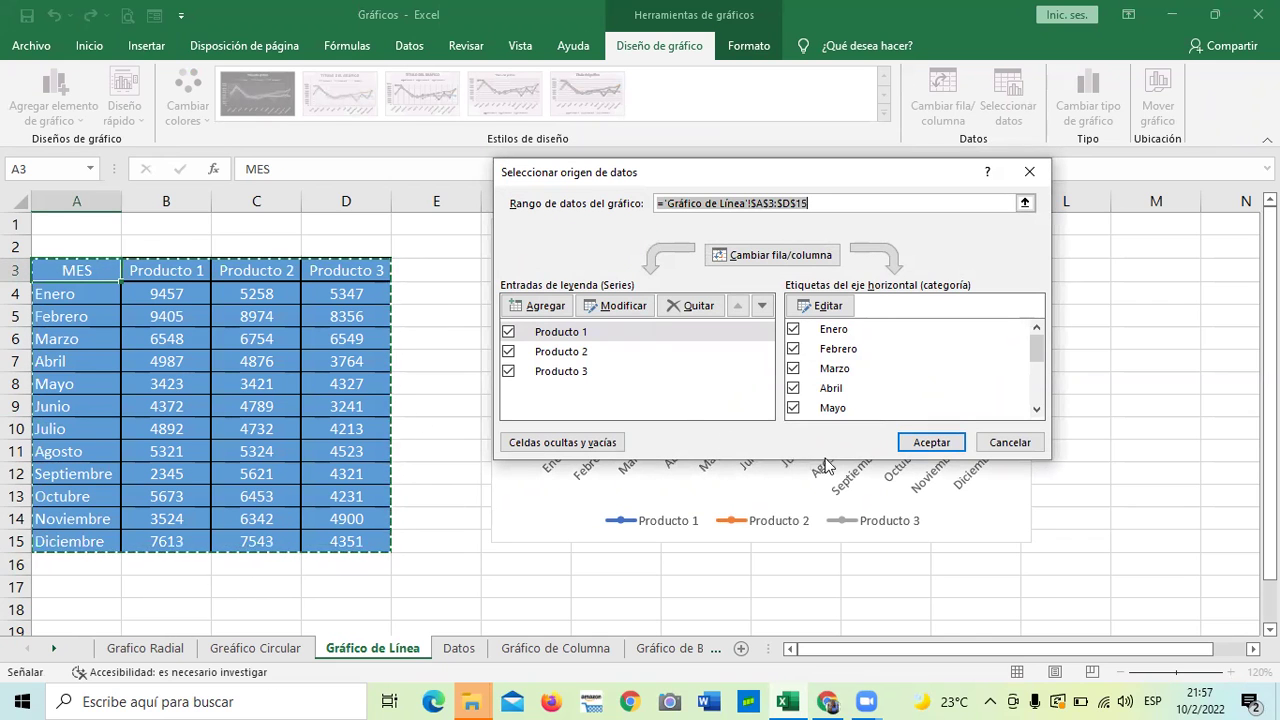
{"action": "left_click", "coordinate": [931, 442]}
{"action": "left_click", "coordinate": [1110, 393]}
{"action": "left_click_drag", "start_coordinate": [935, 239], "coordinate": [932, 264]}
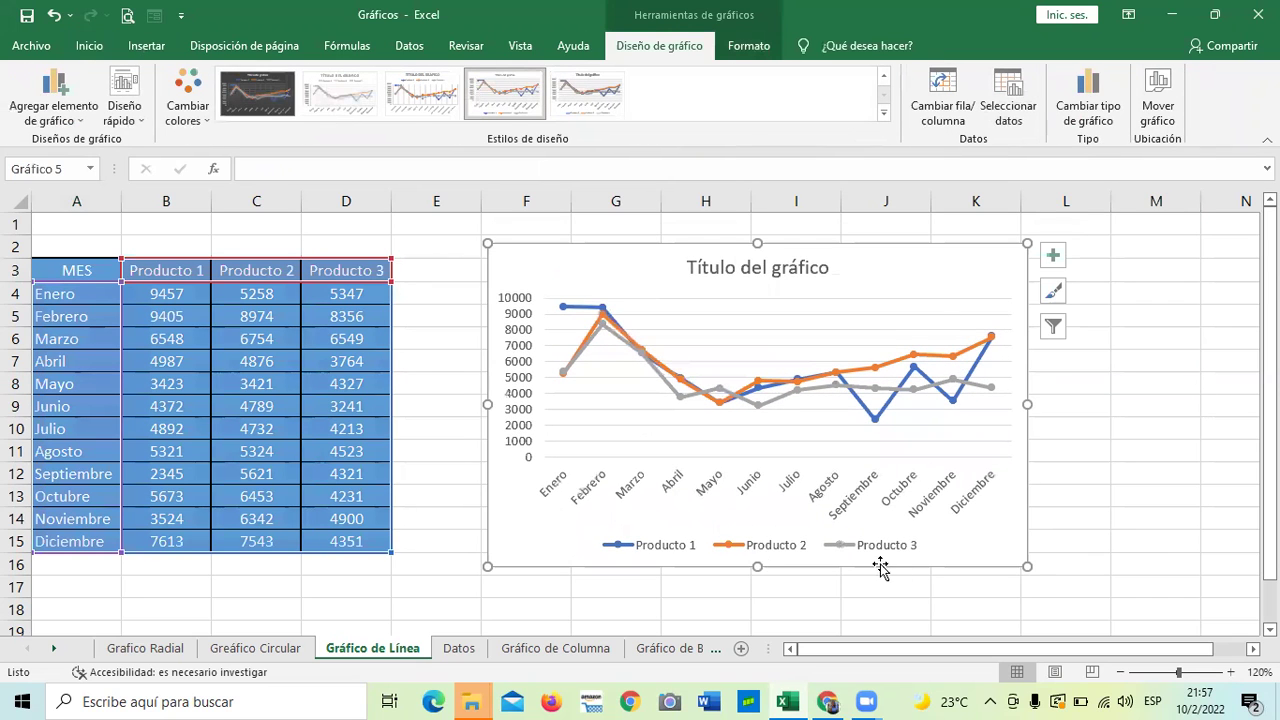
Filter the line chart's categories to show only Enero, Febrero and Marzo.
{"action": "left_click", "coordinate": [655, 548]}
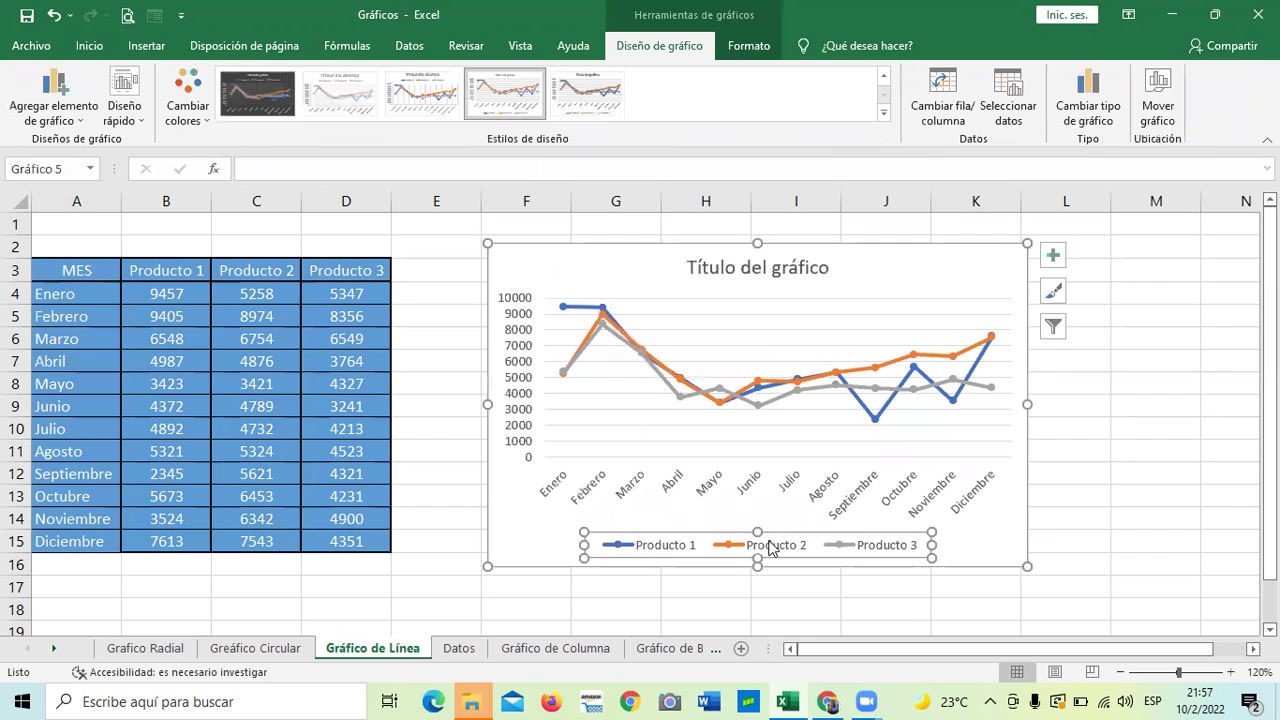
{"action": "left_click", "coordinate": [858, 544]}
{"action": "left_click", "coordinate": [1056, 330]}
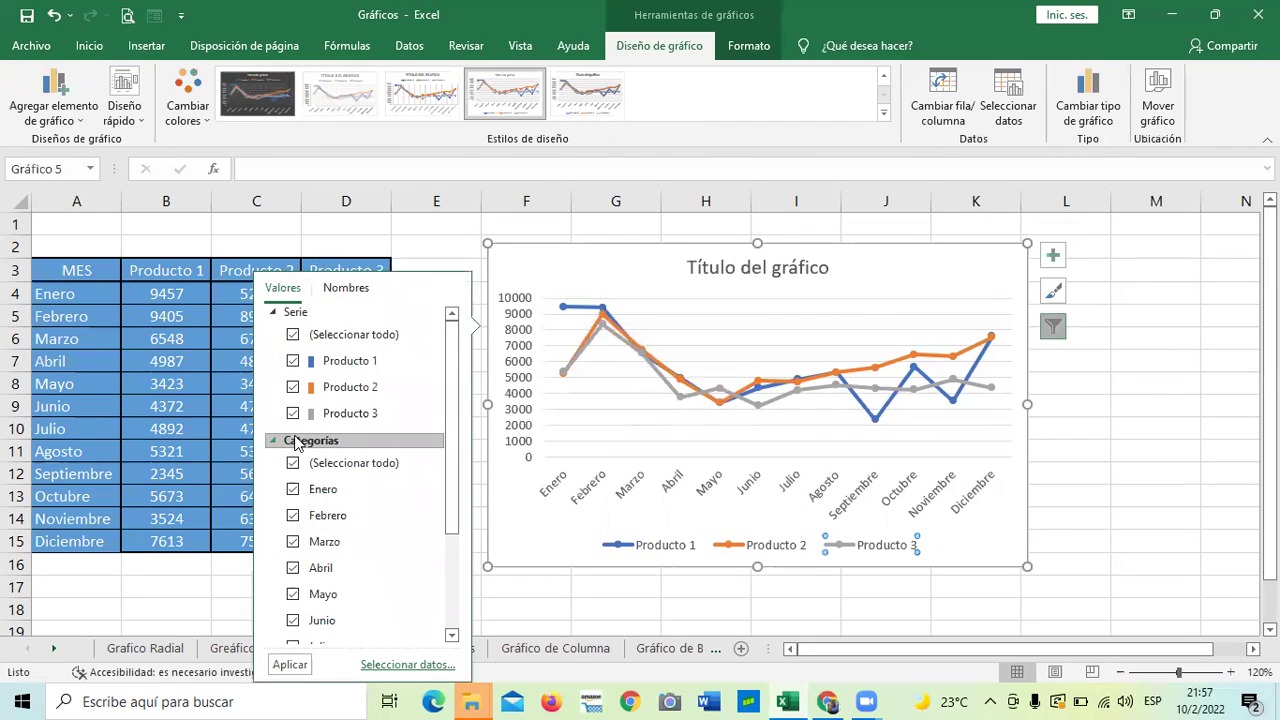
{"action": "left_click_drag", "start_coordinate": [449, 437], "coordinate": [349, 400]}
{"action": "left_click", "coordinate": [293, 368]}
{"action": "left_click", "coordinate": [293, 394]}
{"action": "left_click", "coordinate": [293, 420]}
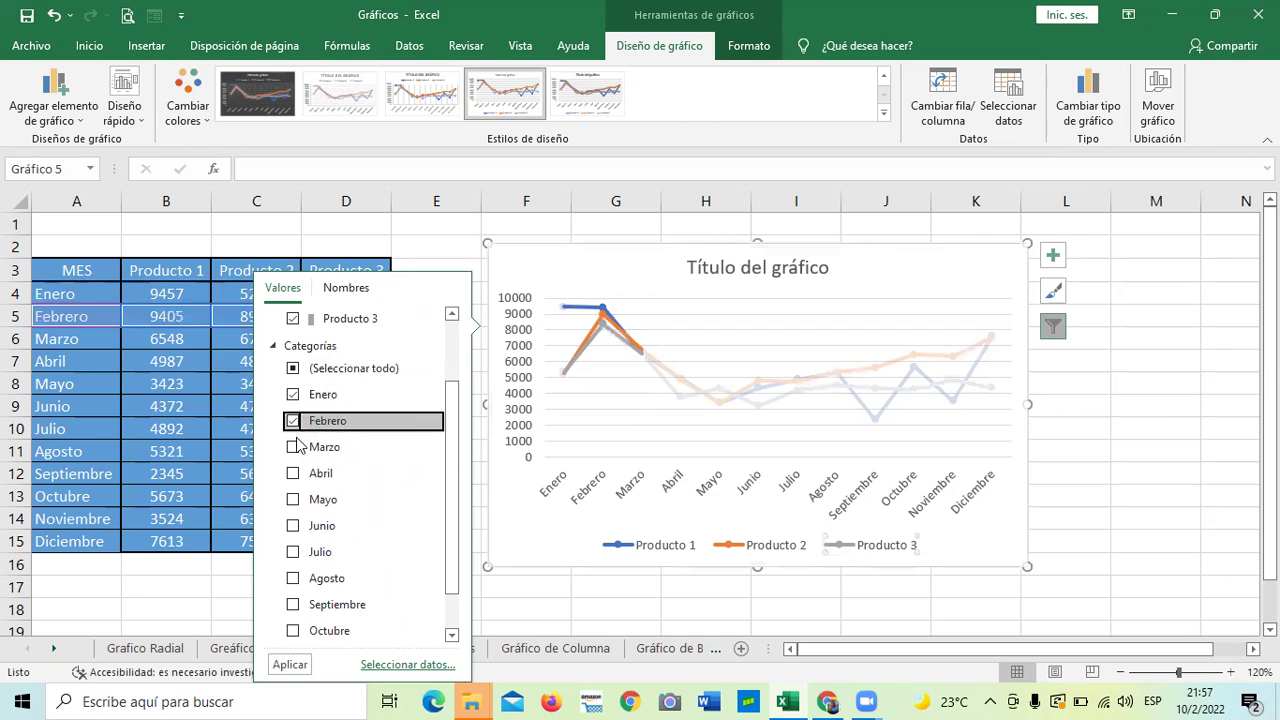
{"action": "left_click", "coordinate": [296, 446]}
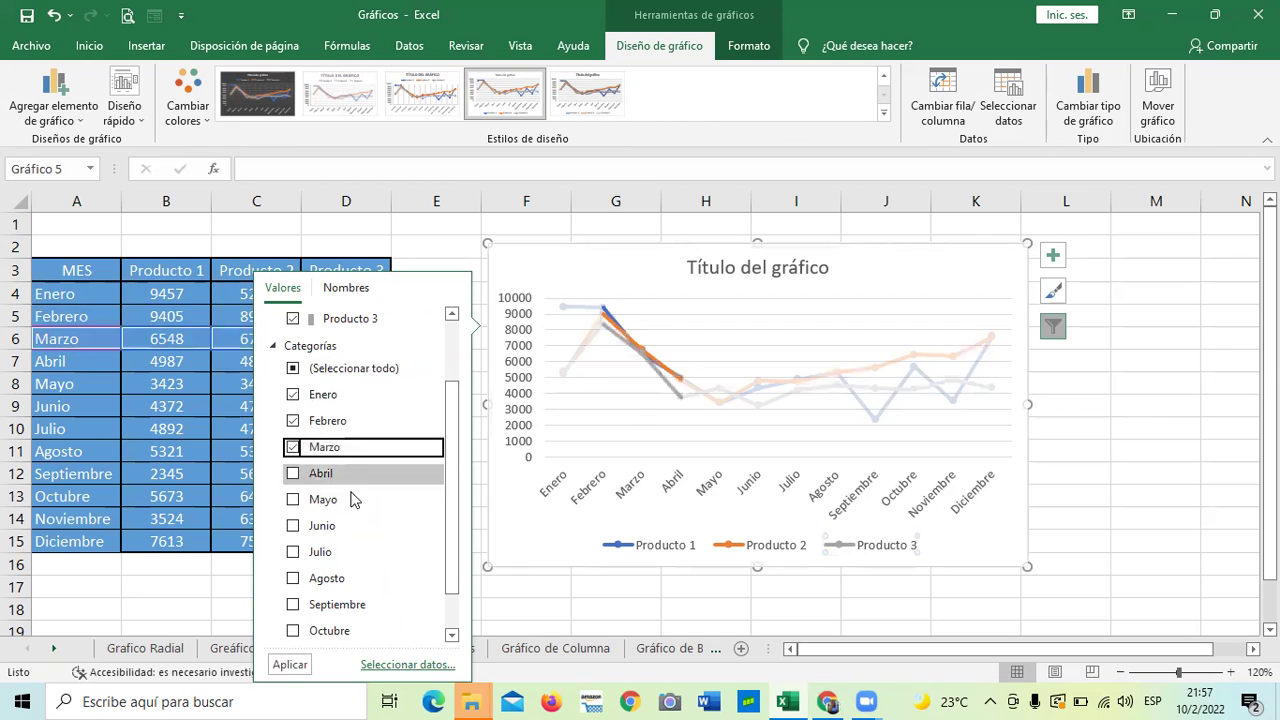
{"action": "left_click", "coordinate": [286, 665]}
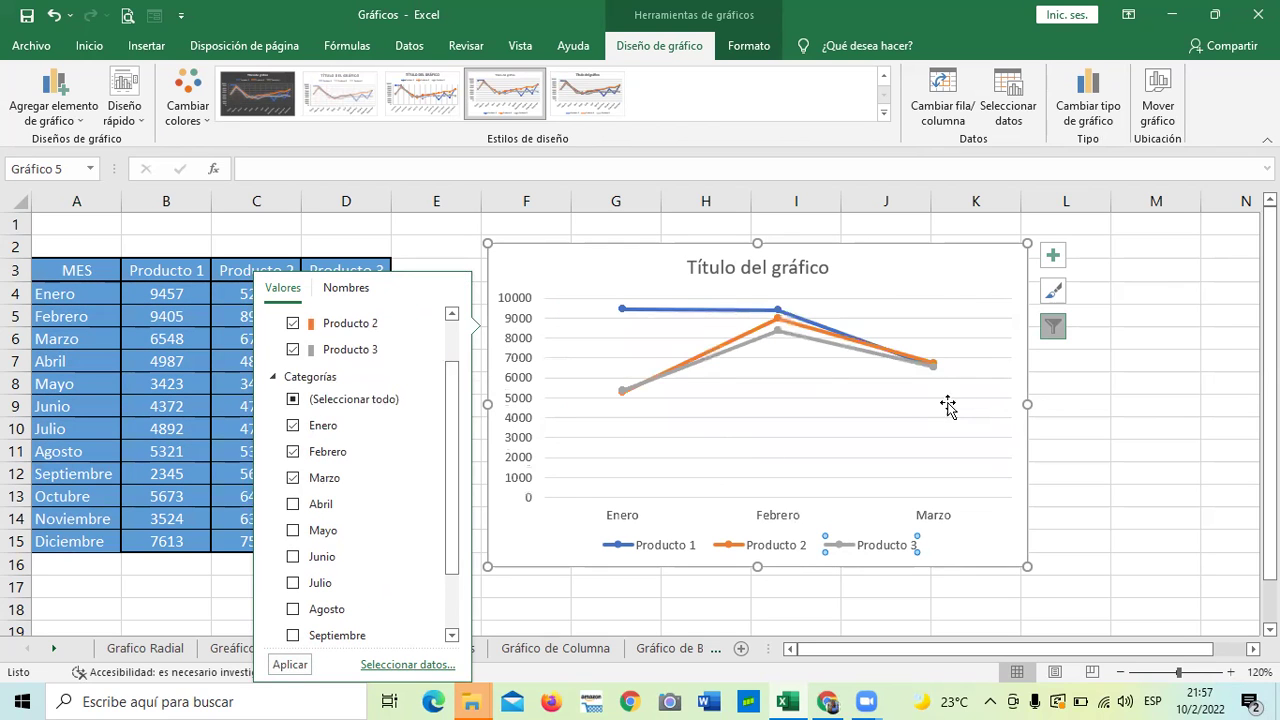
{"action": "left_click", "coordinate": [1157, 451]}
Apply the dark Estilo 9 and the quick layout with a vertical axis title and no legend to the line chart.
{"action": "mouse_move", "coordinate": [702, 371]}
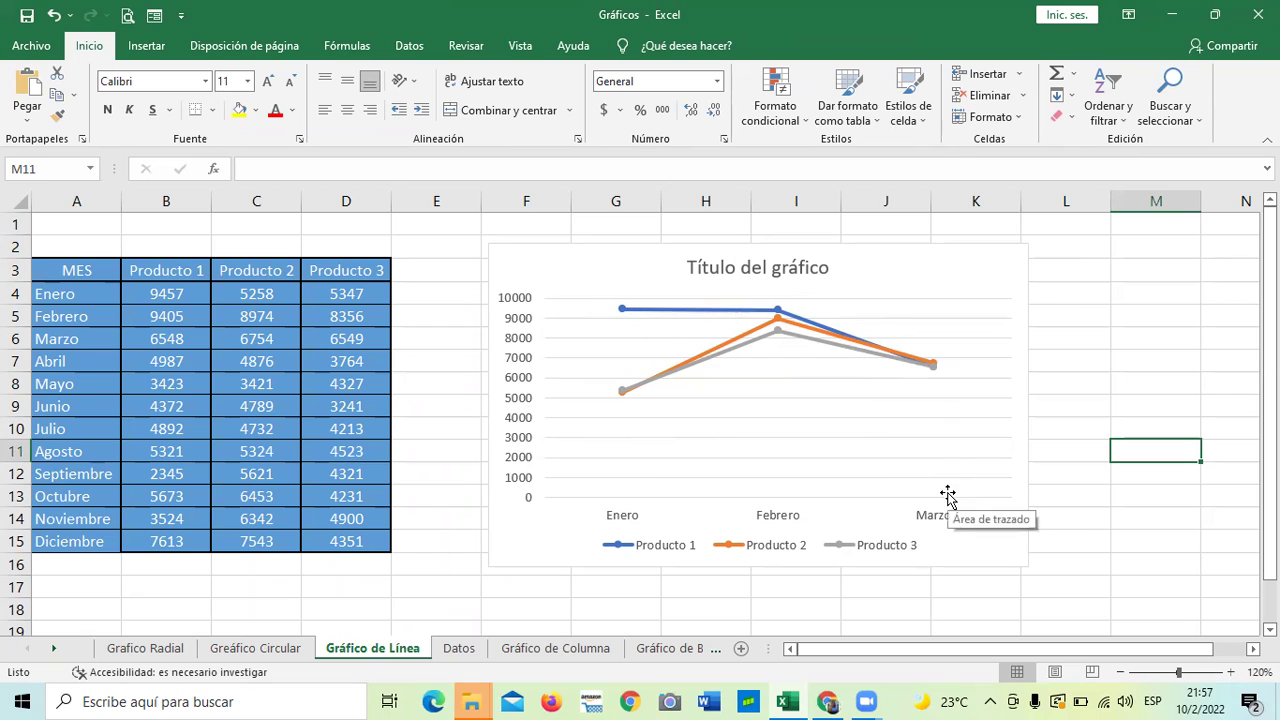
{"action": "left_click", "coordinate": [789, 429]}
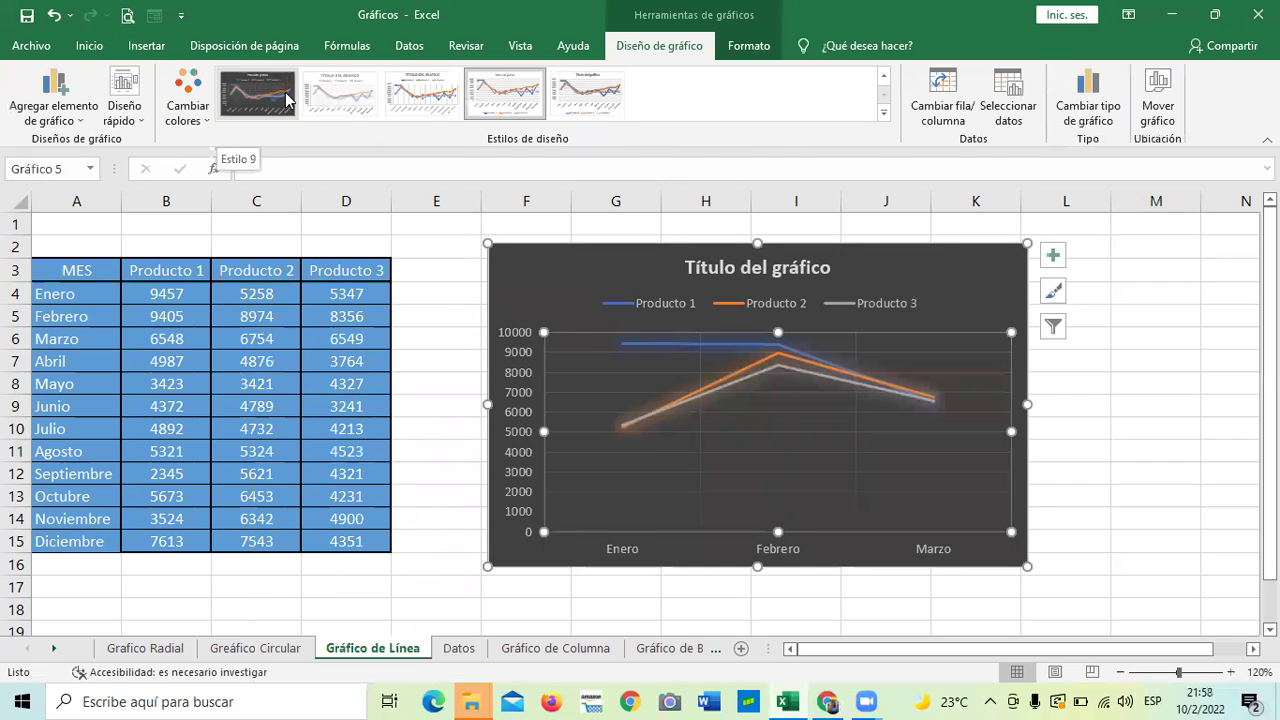
{"action": "left_click", "coordinate": [287, 97]}
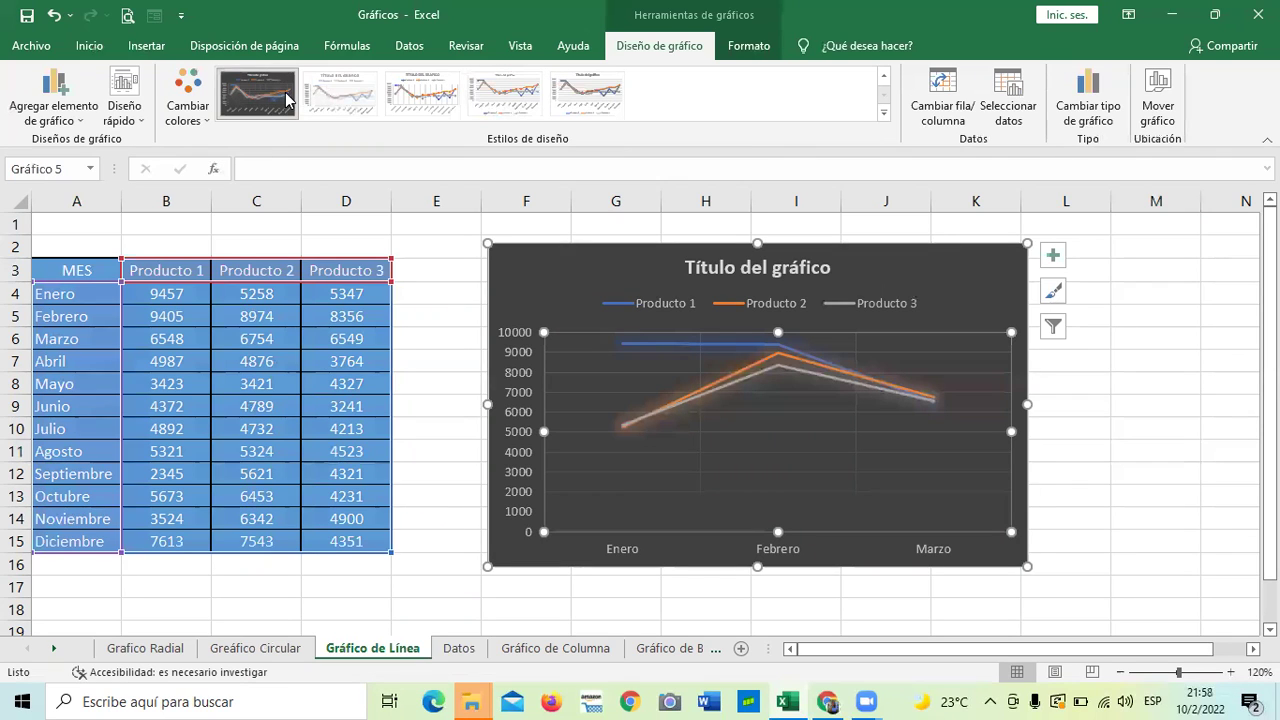
{"action": "left_click", "coordinate": [125, 110]}
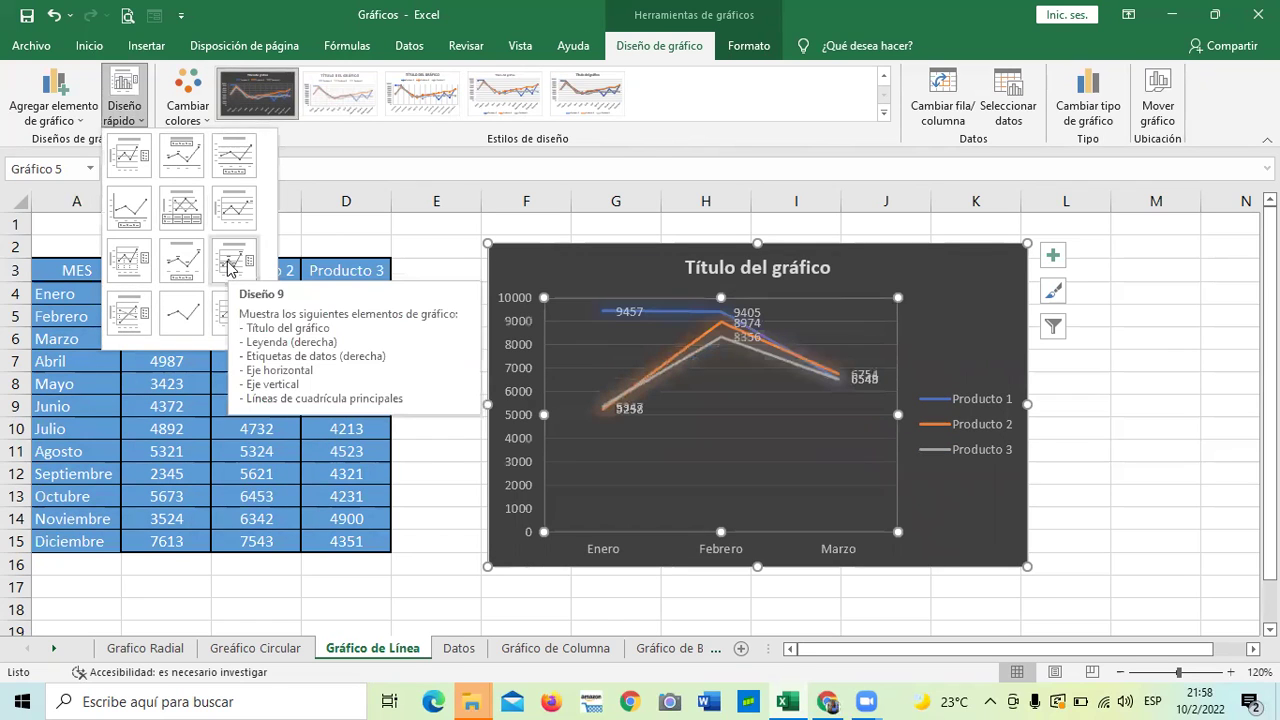
{"action": "left_click", "coordinate": [228, 212]}
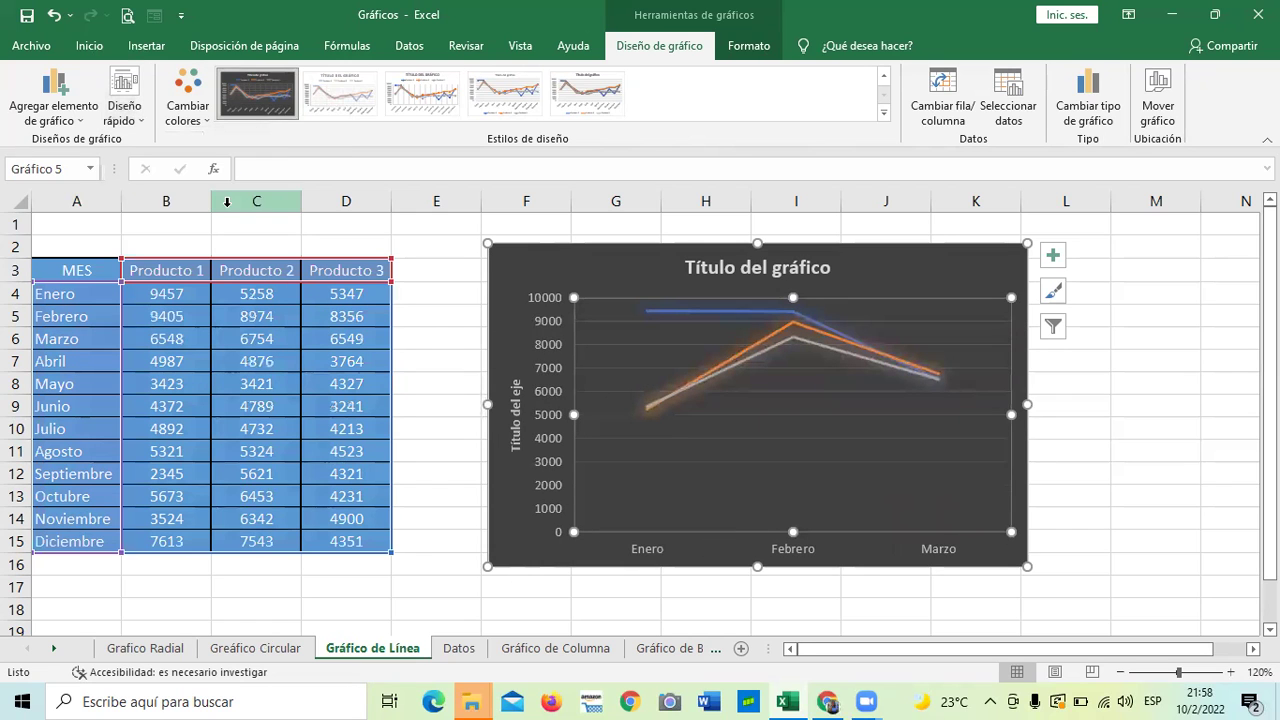
Restore all months in the line chart by selecting every category in the chart filter.
{"action": "left_click", "coordinate": [1053, 327]}
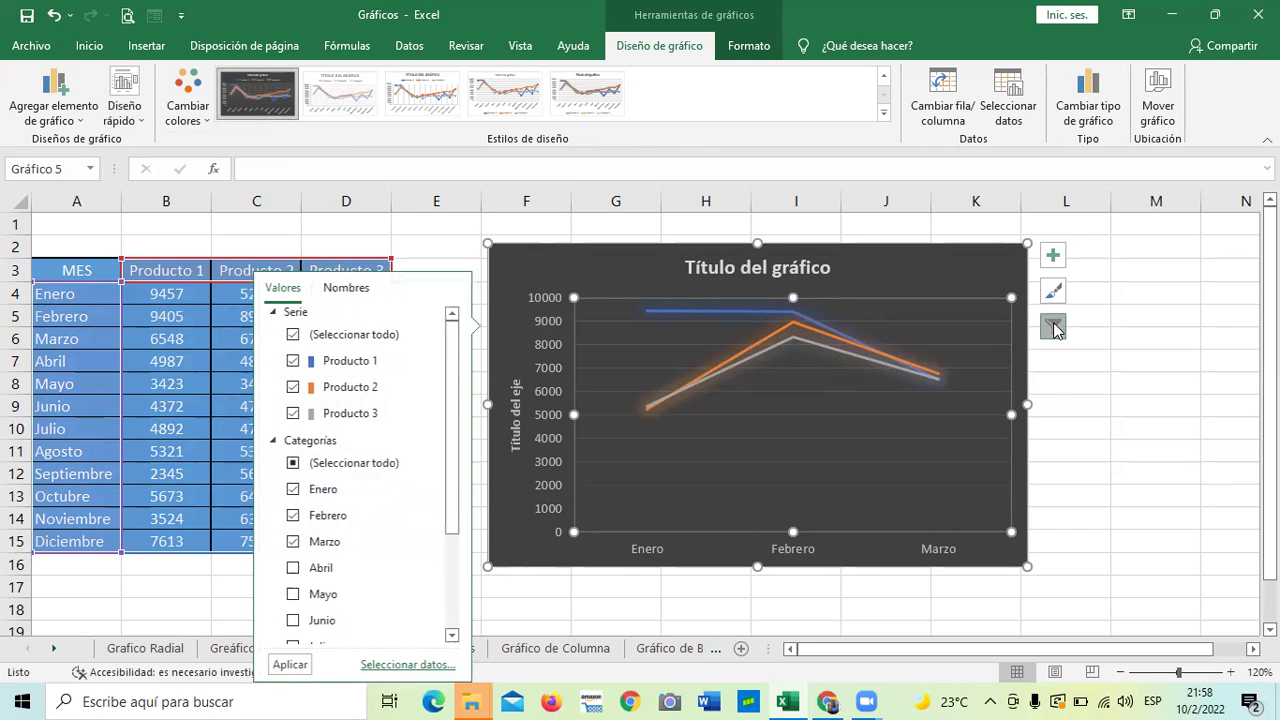
{"action": "left_click", "coordinate": [293, 463]}
{"action": "left_click", "coordinate": [289, 665]}
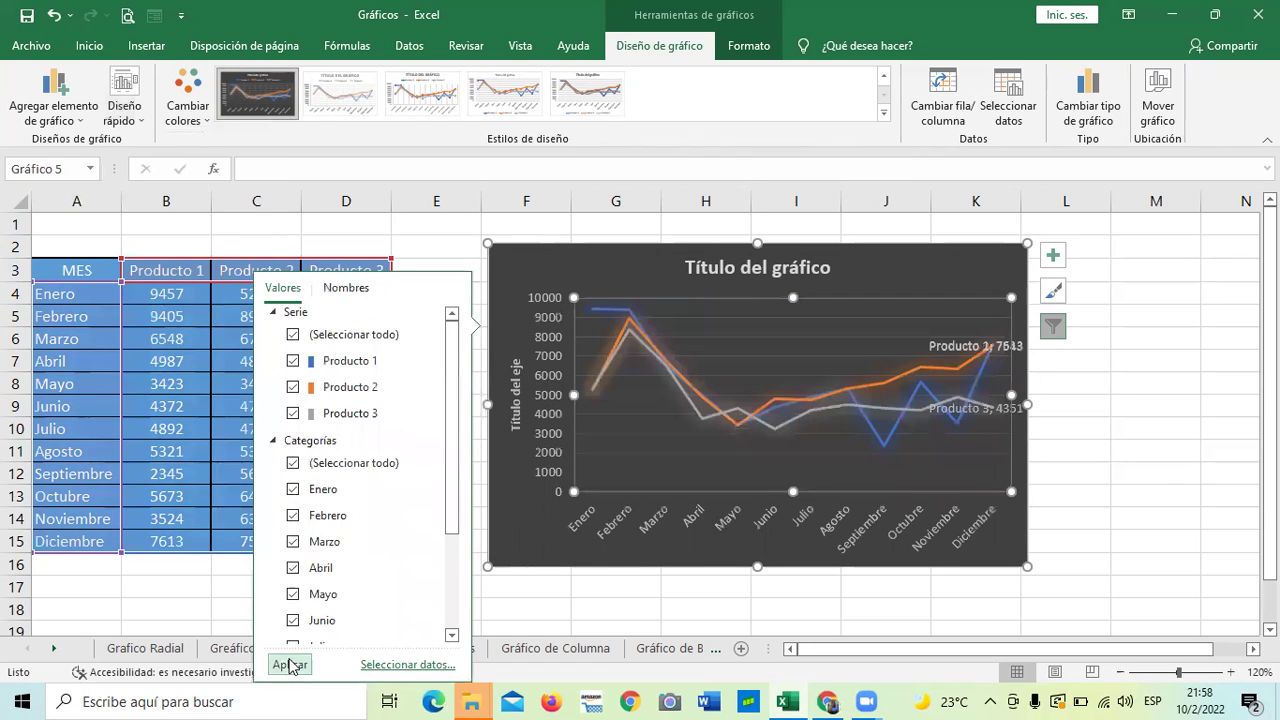
{"action": "left_click", "coordinate": [1100, 474]}
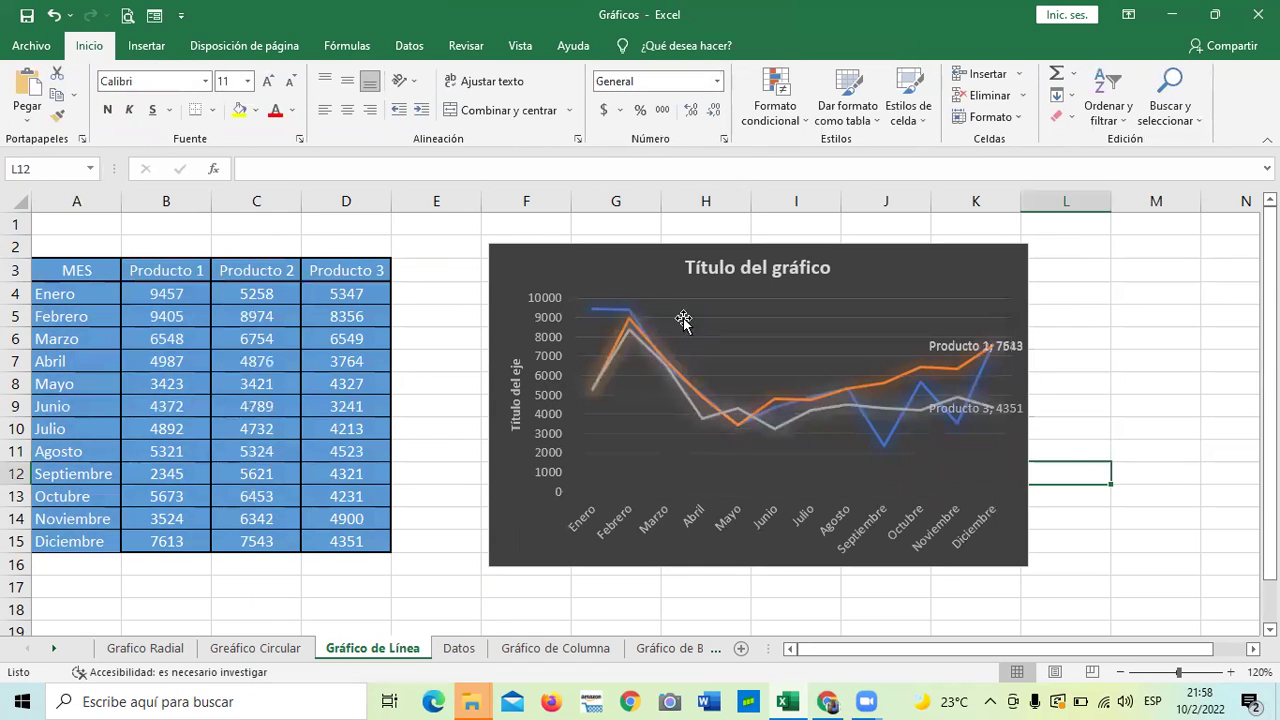
{"action": "mouse_move", "coordinate": [974, 366]}
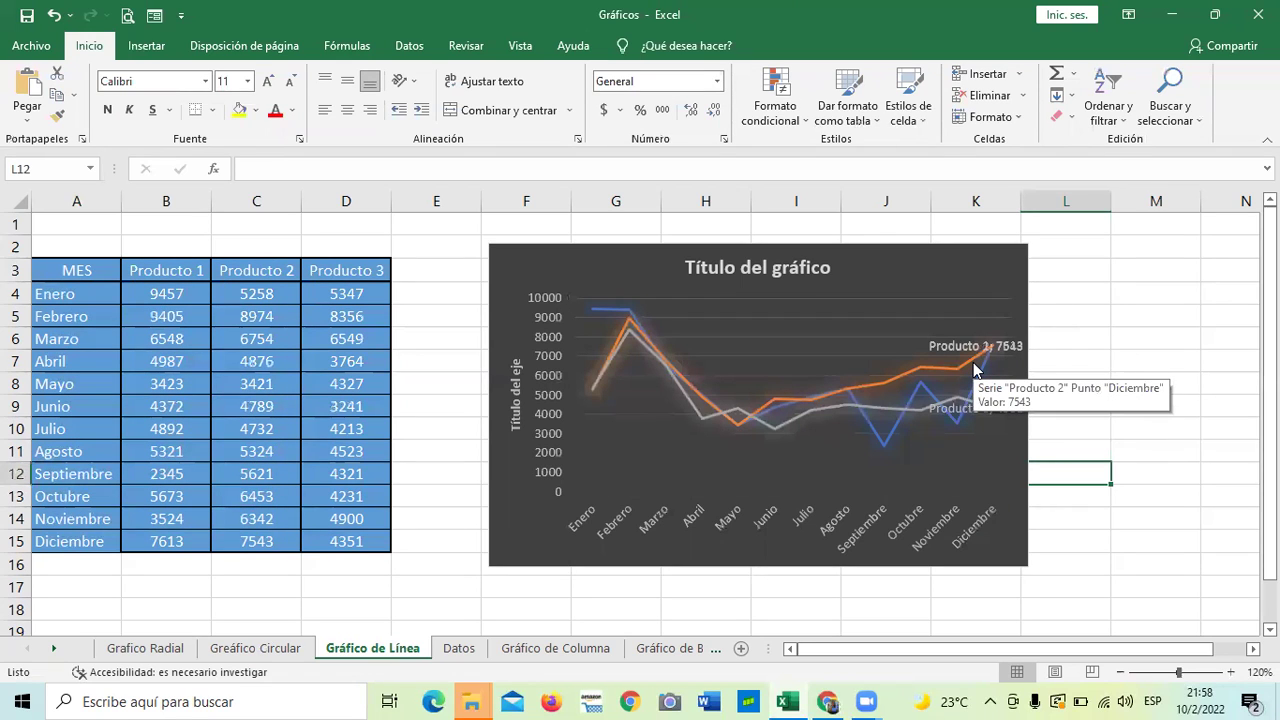
Look through the workbook's chart sheets and open the Gráfico de Área sheet.
{"action": "left_click", "coordinate": [170, 648]}
{"action": "left_click", "coordinate": [300, 655]}
{"action": "left_click", "coordinate": [370, 655]}
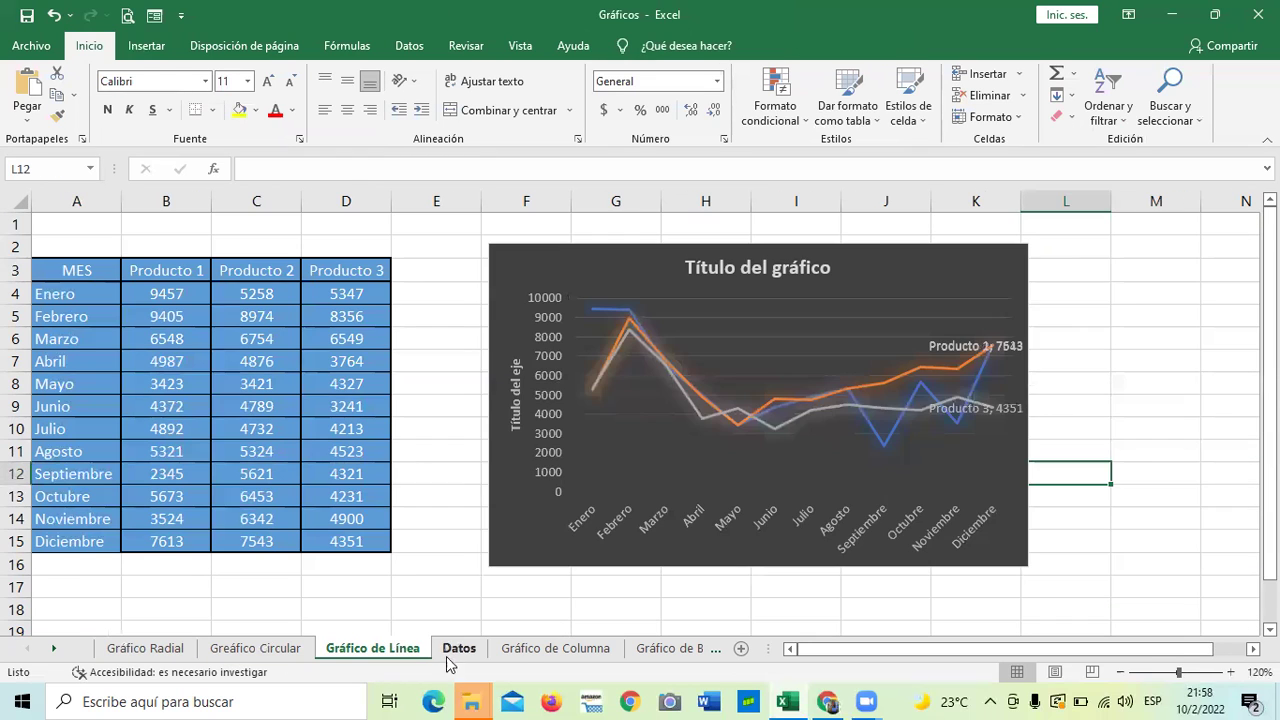
{"action": "left_click", "coordinate": [530, 655]}
{"action": "left_click", "coordinate": [53, 648]}
{"action": "left_click", "coordinate": [53, 648]}
{"action": "left_click", "coordinate": [53, 648]}
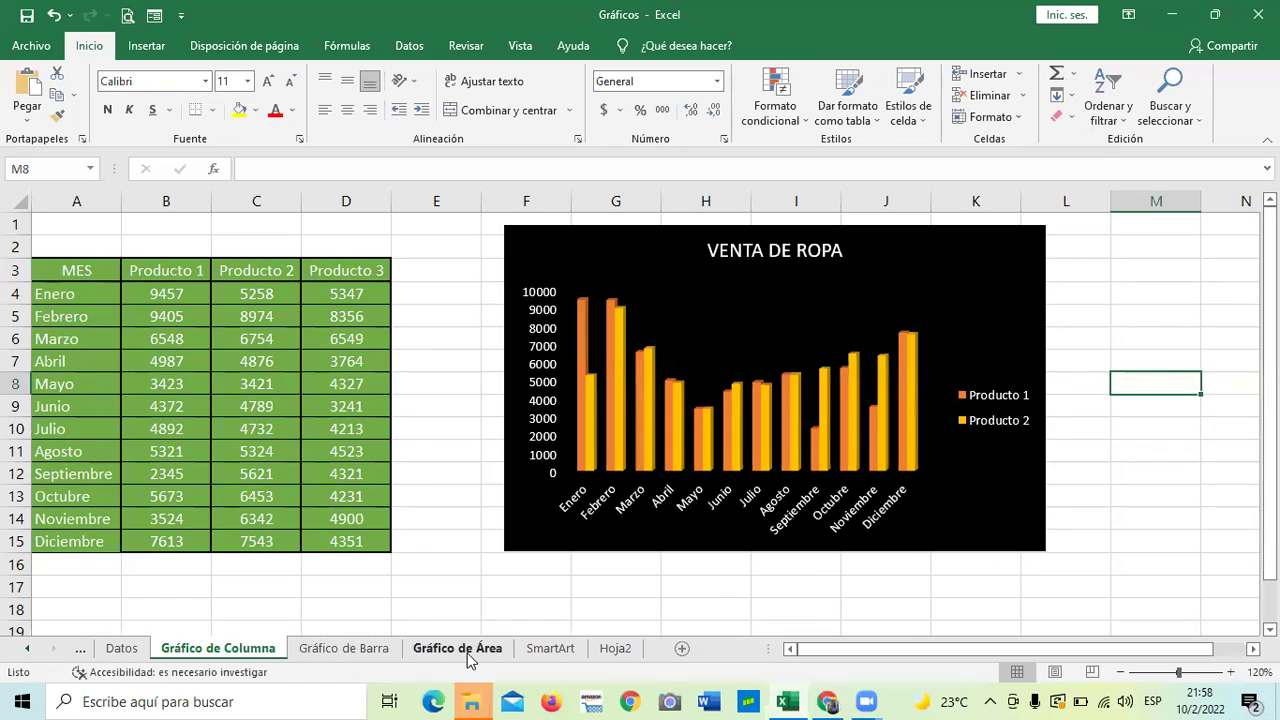
{"action": "left_click", "coordinate": [471, 651]}
{"action": "left_click", "coordinate": [546, 436]}
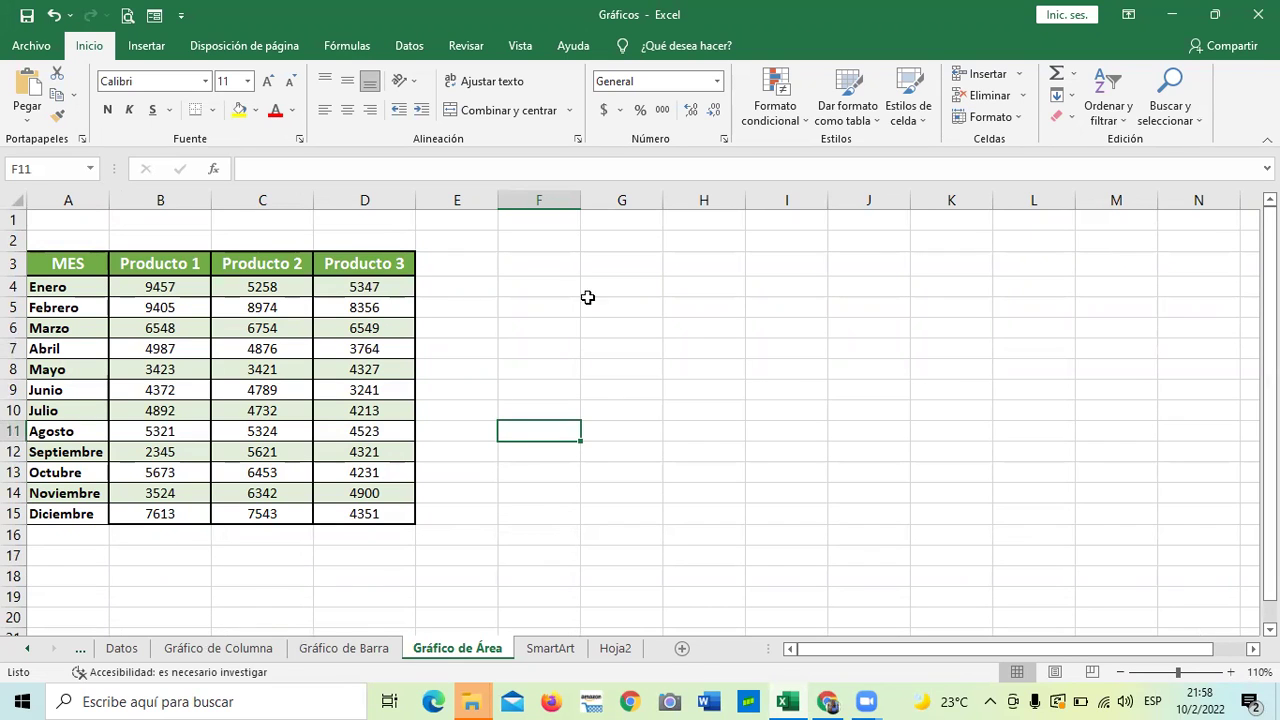
Browse all available chart types for the sales table A3:D15, including Áreas, and leave without inserting a chart.
{"action": "left_click", "coordinate": [146, 47]}
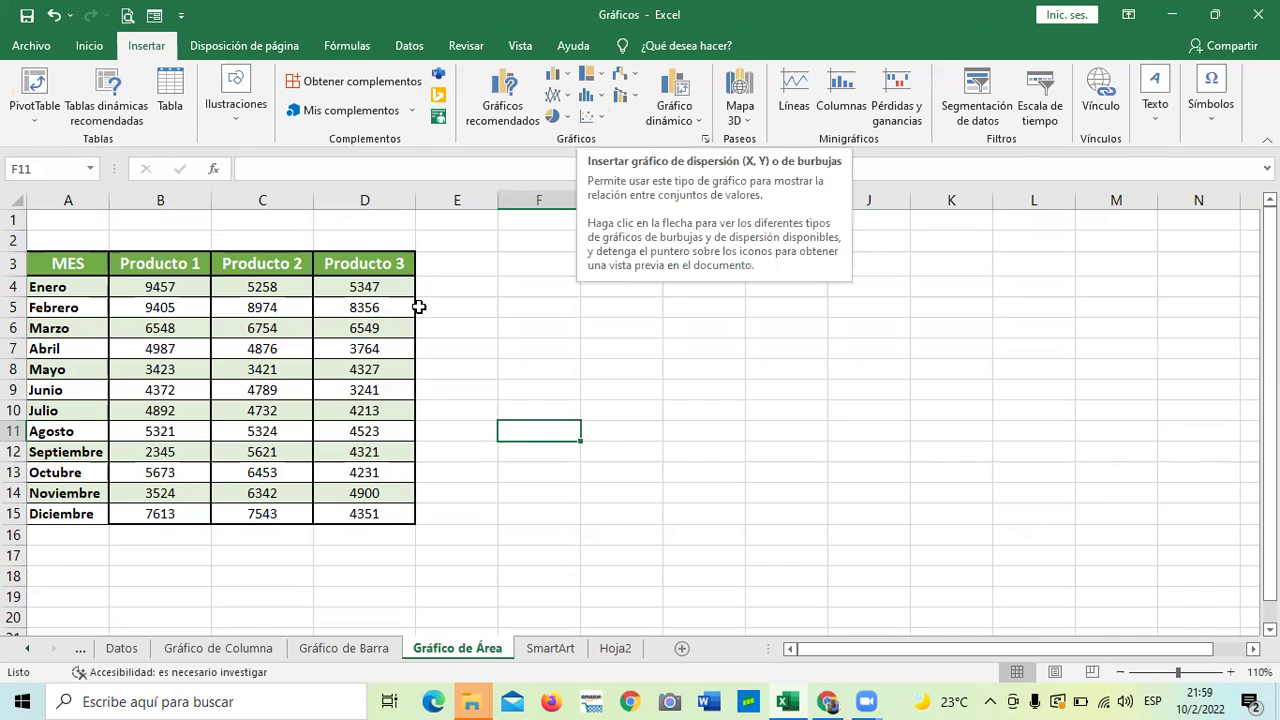
{"action": "left_click_drag", "start_coordinate": [86, 257], "coordinate": [380, 514]}
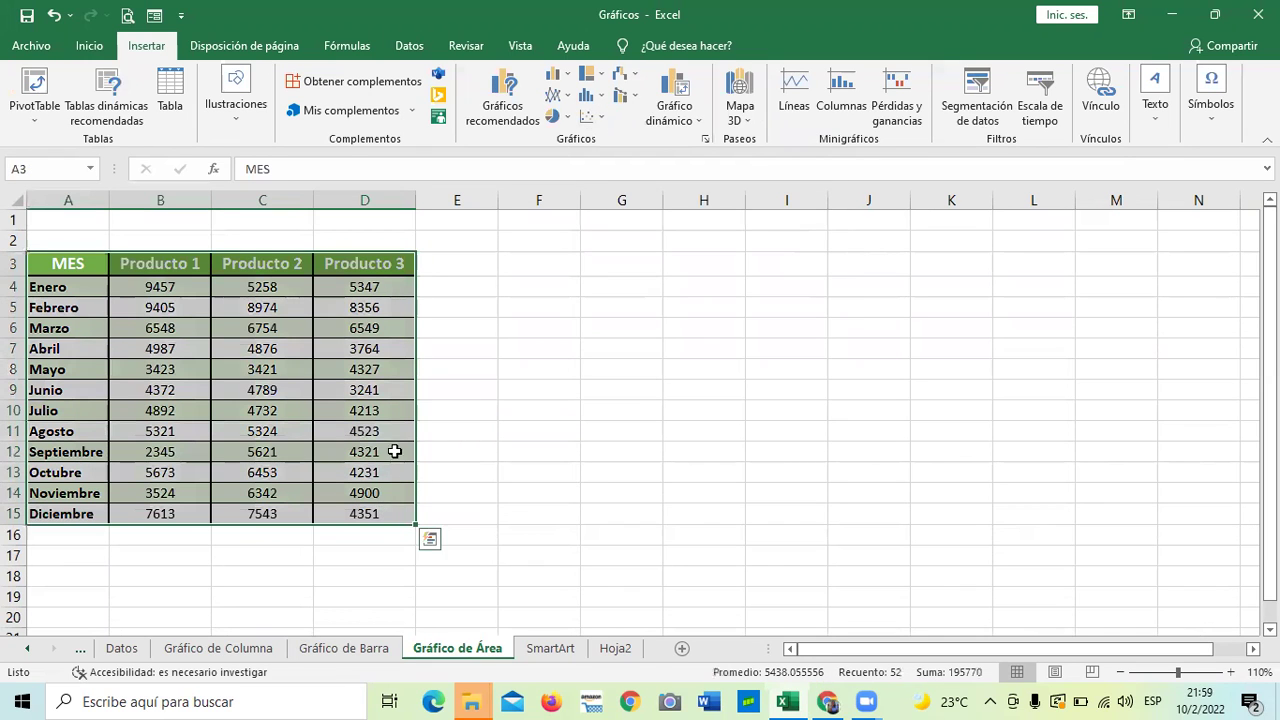
{"action": "left_click", "coordinate": [703, 135]}
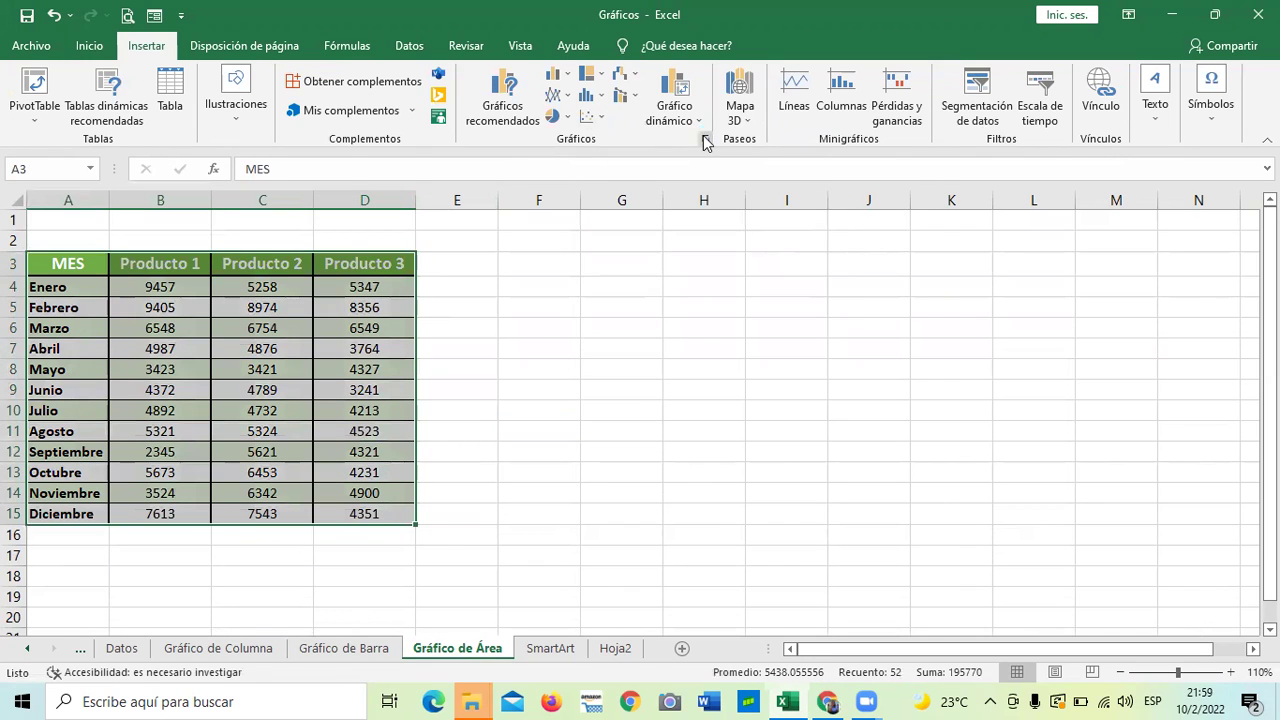
{"action": "left_click", "coordinate": [550, 106]}
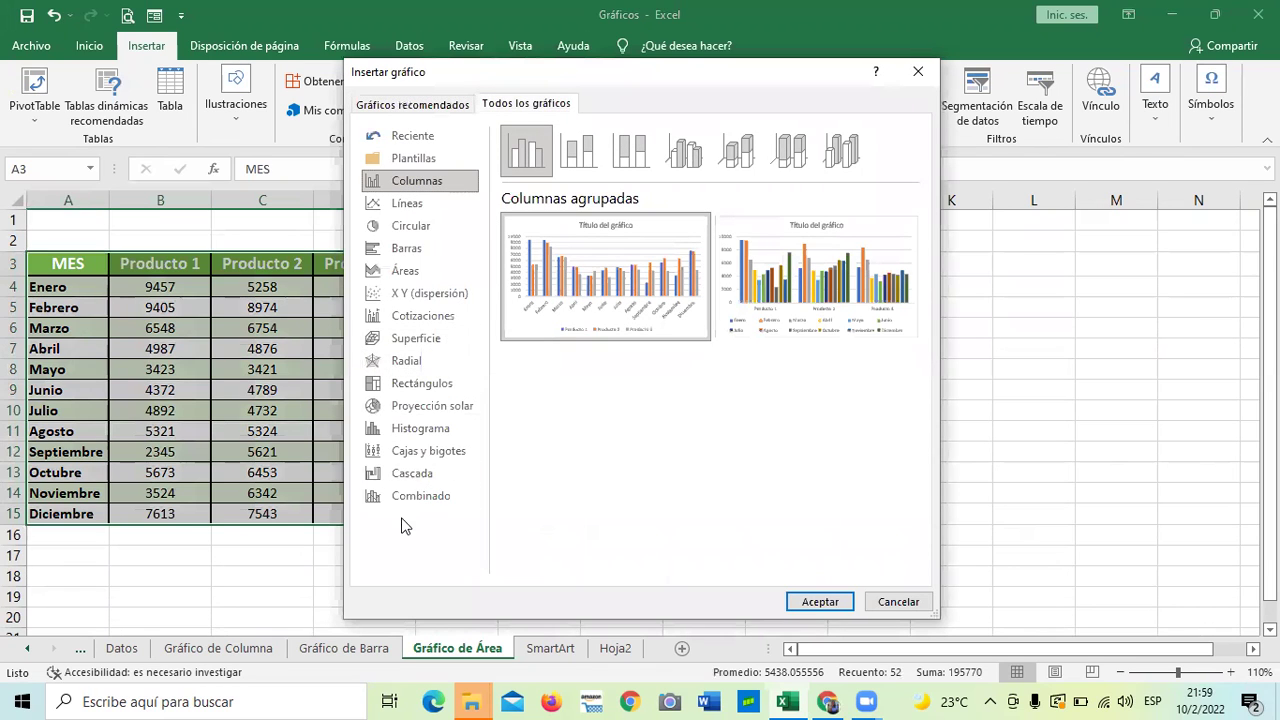
{"action": "left_click", "coordinate": [397, 272]}
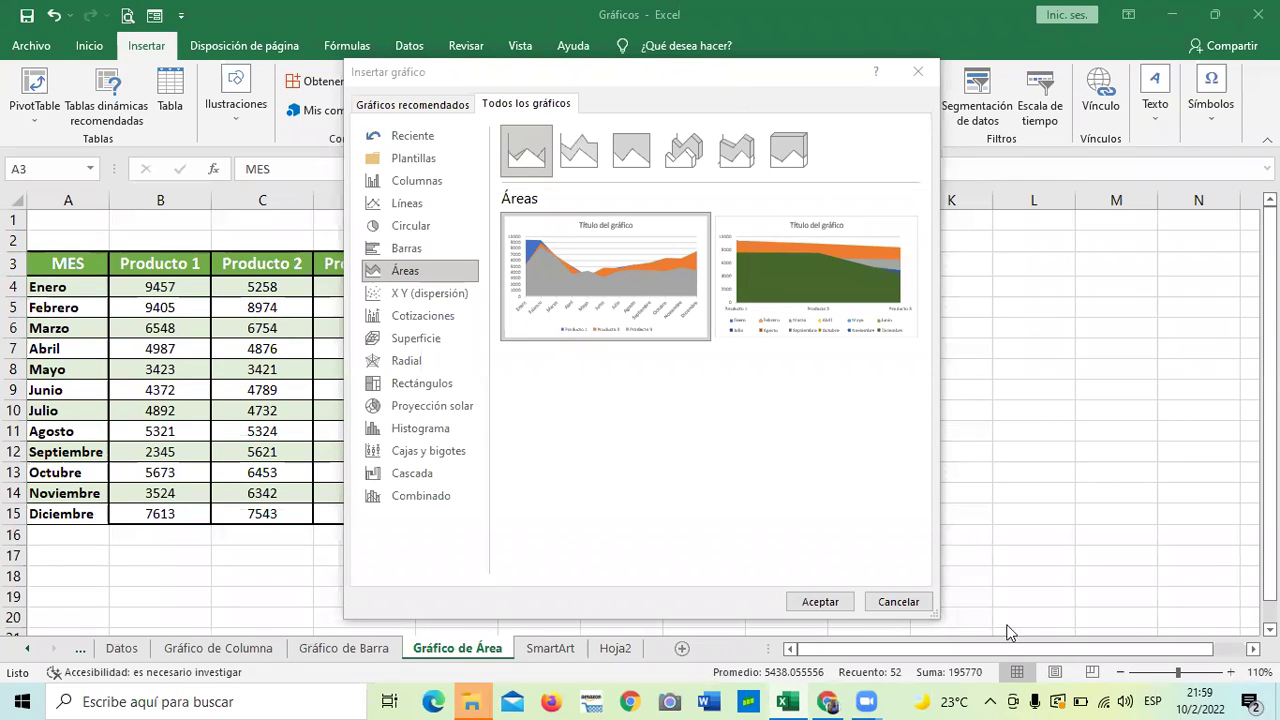
{"action": "left_click", "coordinate": [900, 600]}
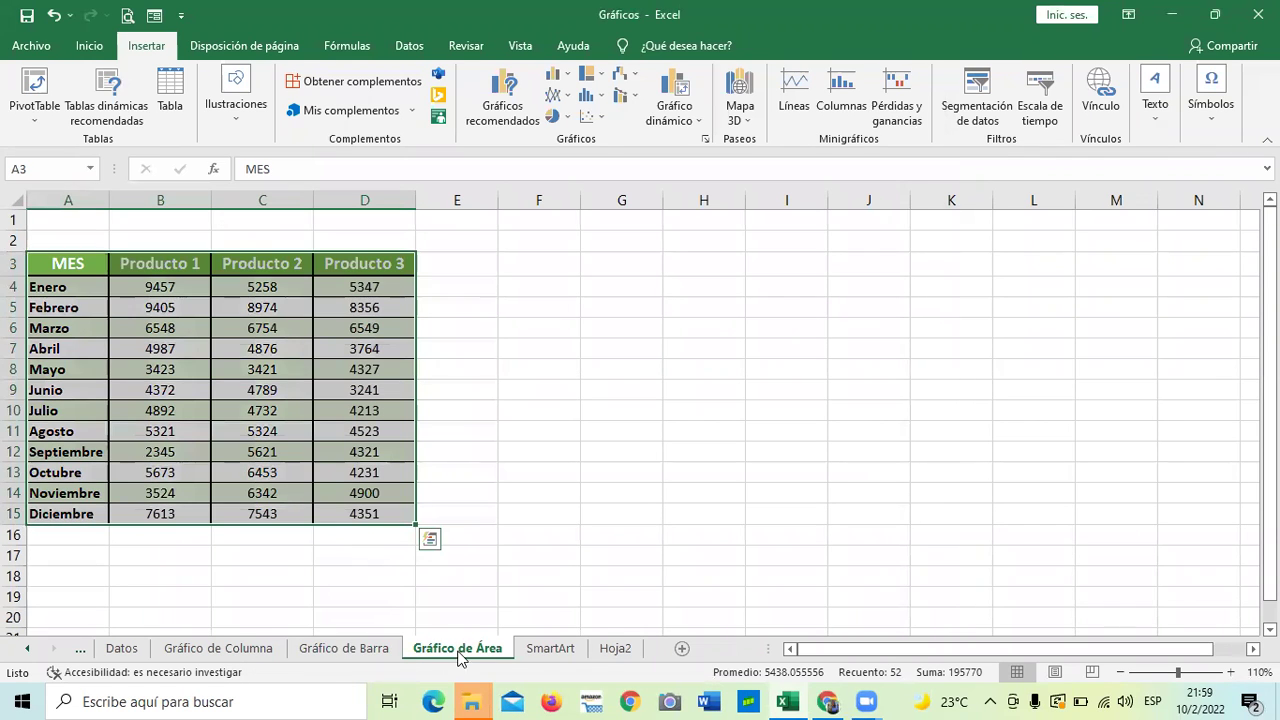
Add the Producto 3 series back to the column chart on the Gráfico de Columna sheet through its chart filter.
{"action": "left_click", "coordinate": [370, 648]}
{"action": "left_click", "coordinate": [215, 648]}
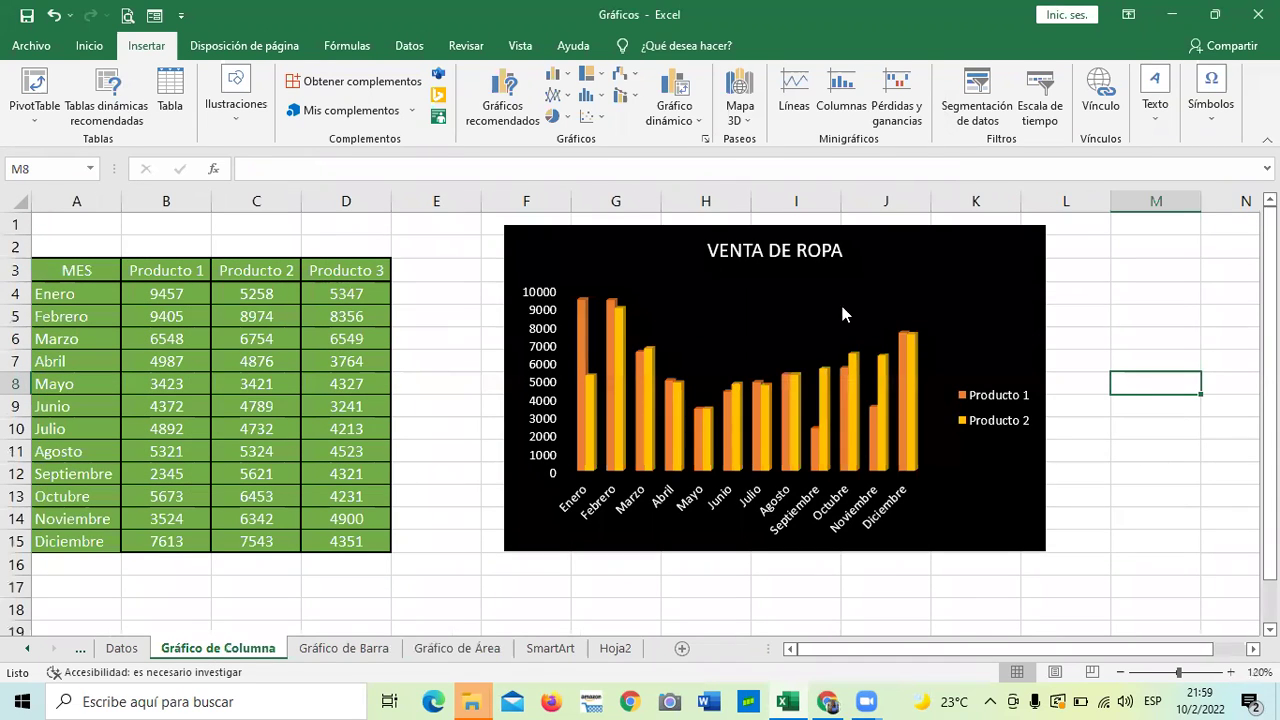
{"action": "left_click_drag", "start_coordinate": [905, 260], "coordinate": [908, 260]}
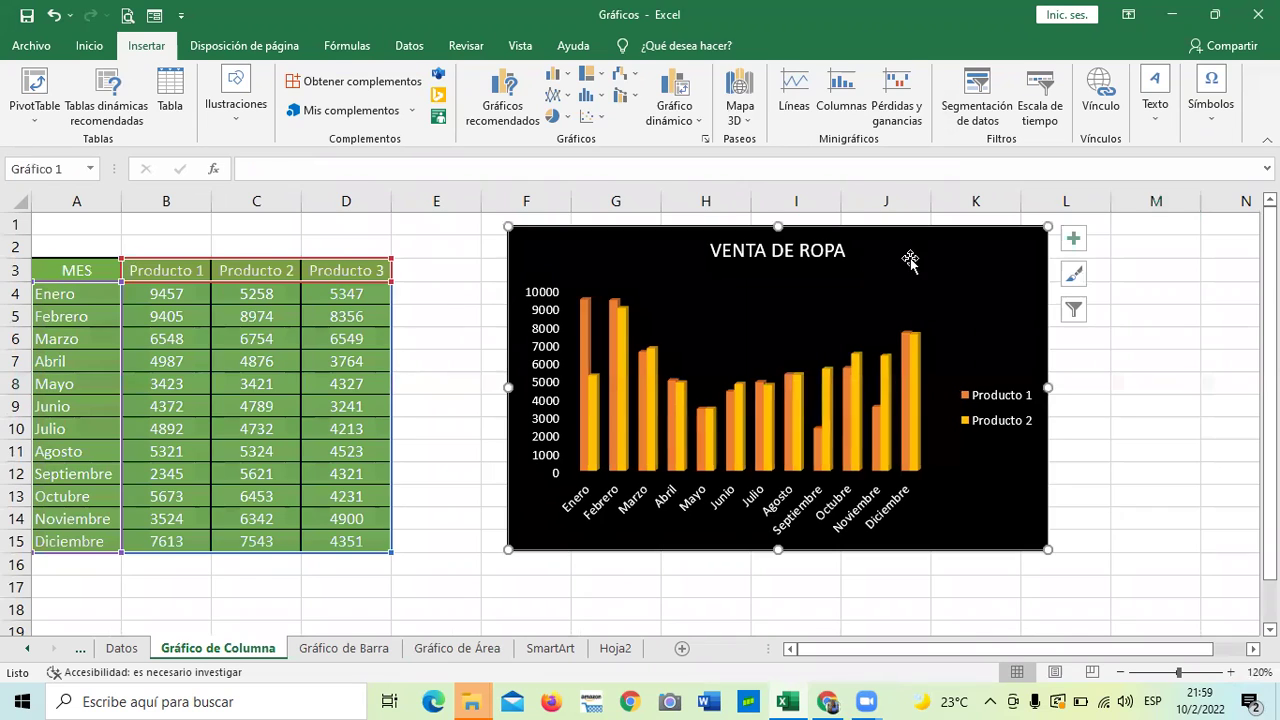
{"action": "left_click", "coordinate": [1073, 312]}
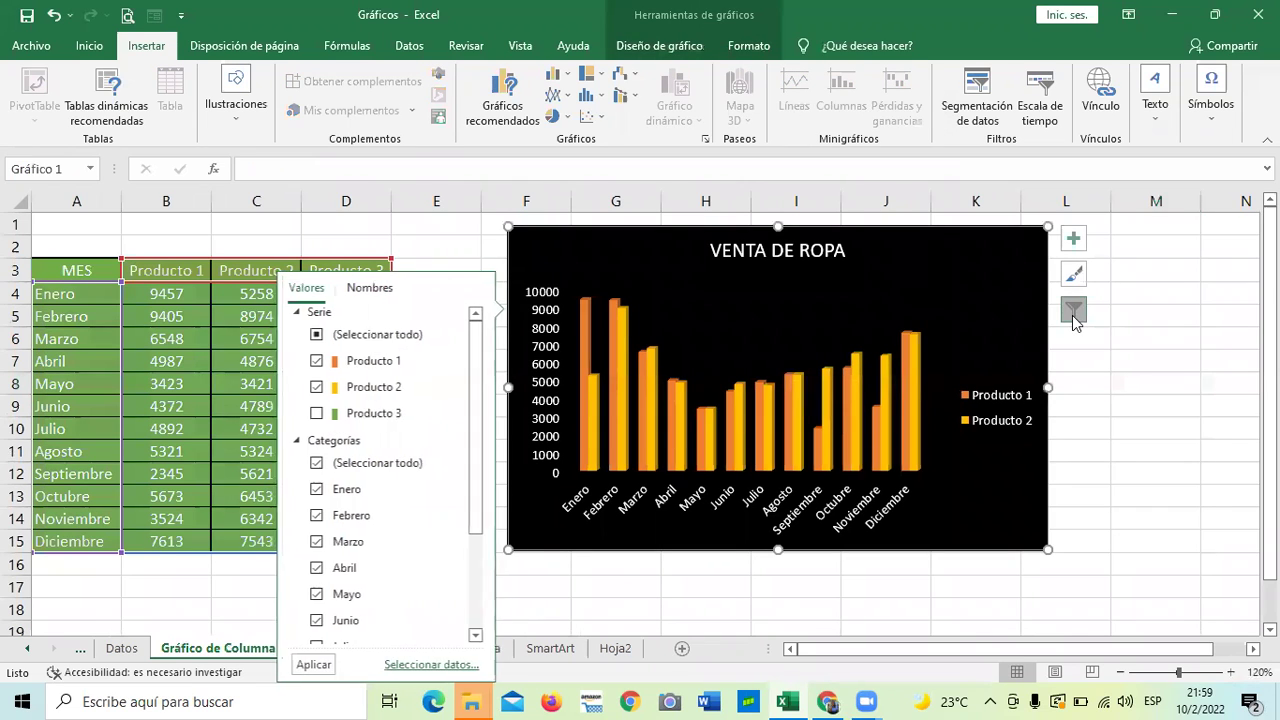
{"action": "left_click", "coordinate": [314, 413]}
{"action": "left_click", "coordinate": [310, 664]}
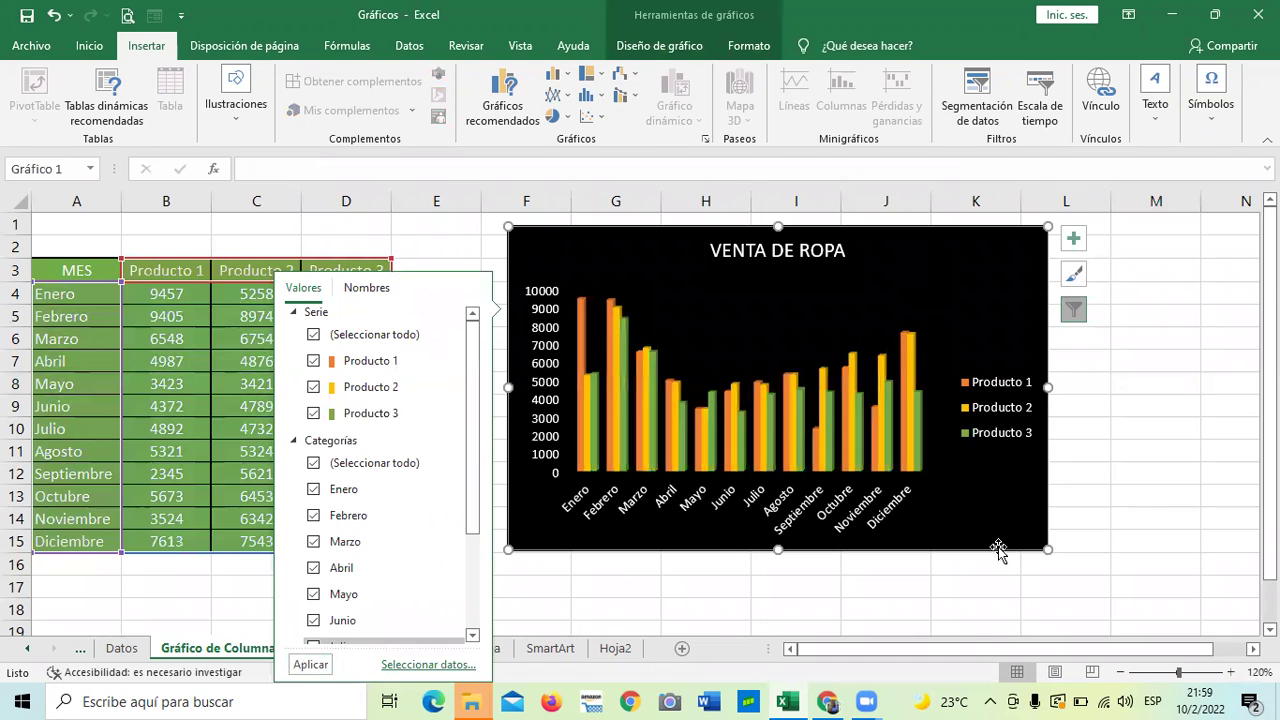
Clear all the Producto 1 values from Enero to Diciembre (B4:B15) in the sales table.
{"action": "left_click", "coordinate": [1146, 497]}
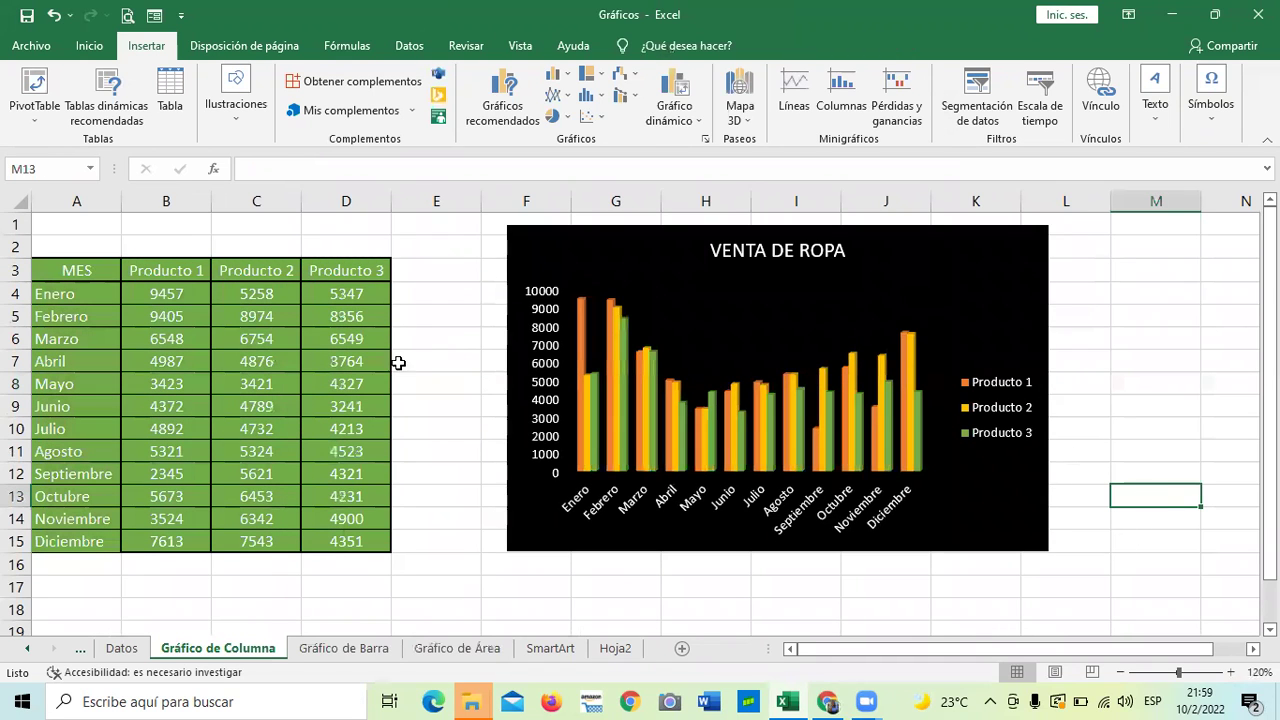
{"action": "left_click_drag", "start_coordinate": [166, 293], "coordinate": [157, 537]}
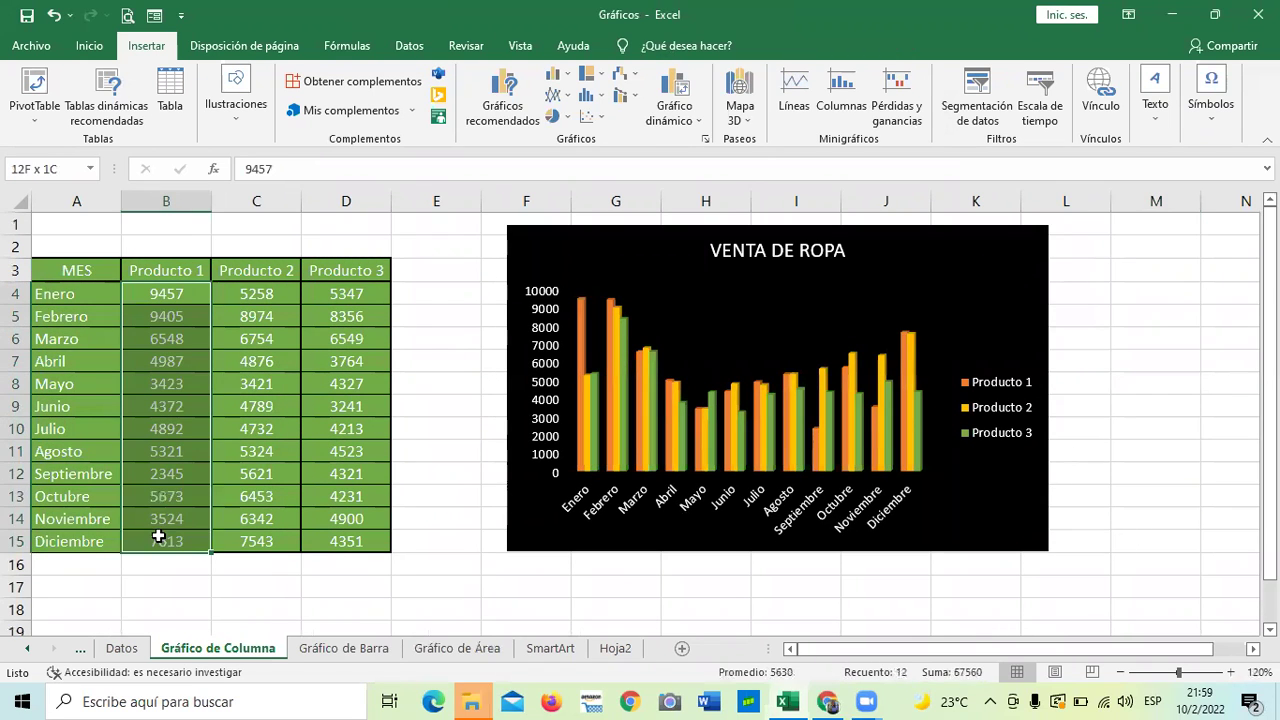
{"action": "key", "text": "Delete"}
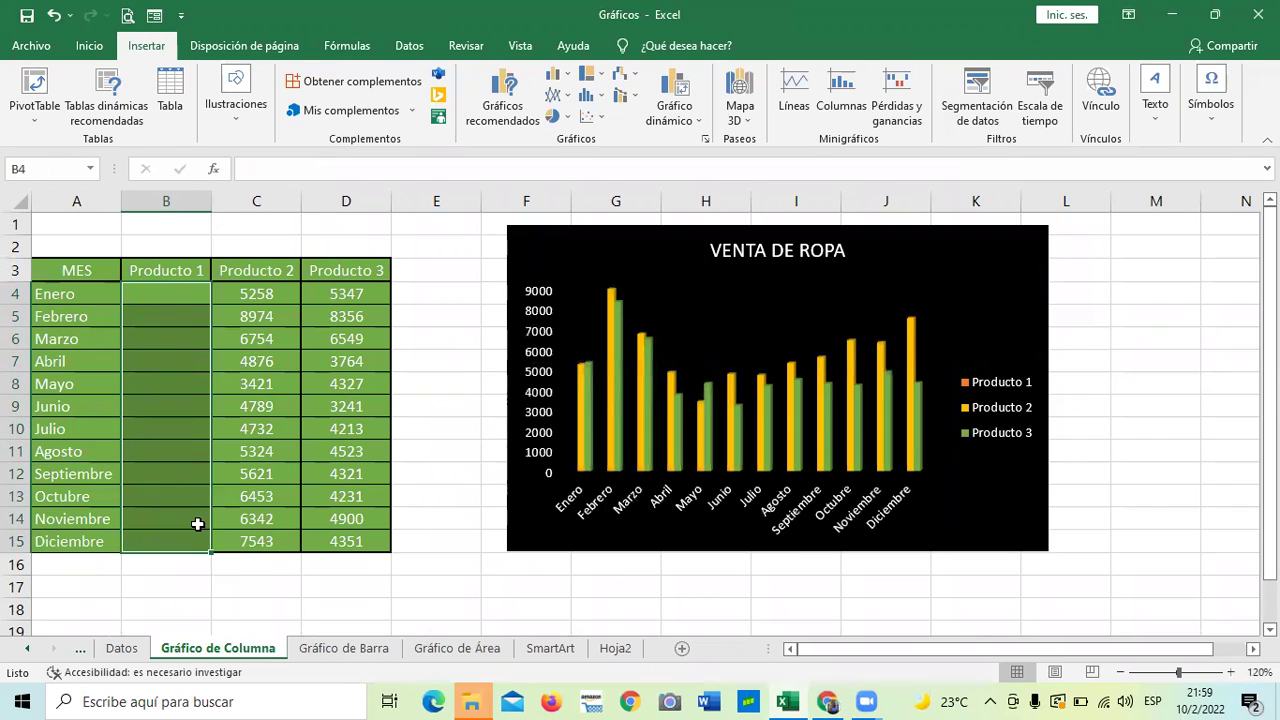
{"action": "left_click", "coordinate": [970, 560]}
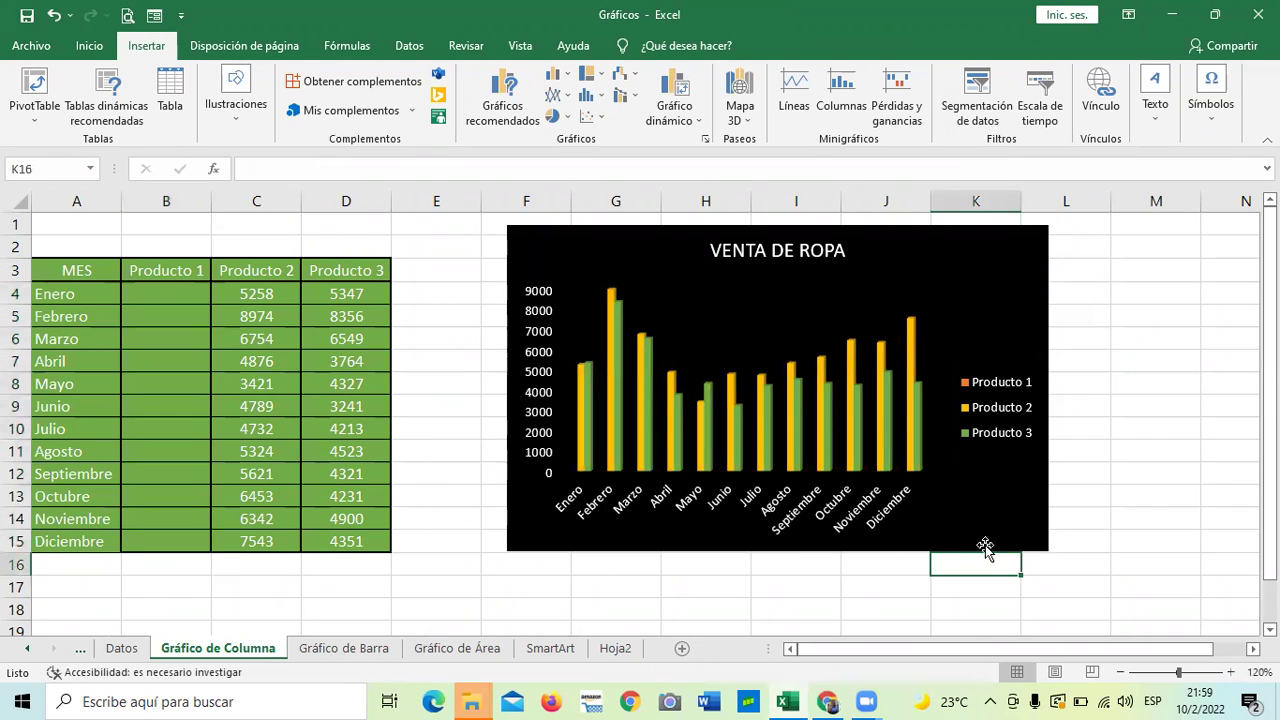
Enter Producto 1 sales of 200 for Enero, 300 for Febrero and 500 for Marzo.
{"action": "left_click", "coordinate": [140, 338]}
{"action": "left_click", "coordinate": [155, 290]}
{"action": "type", "text": "200"}
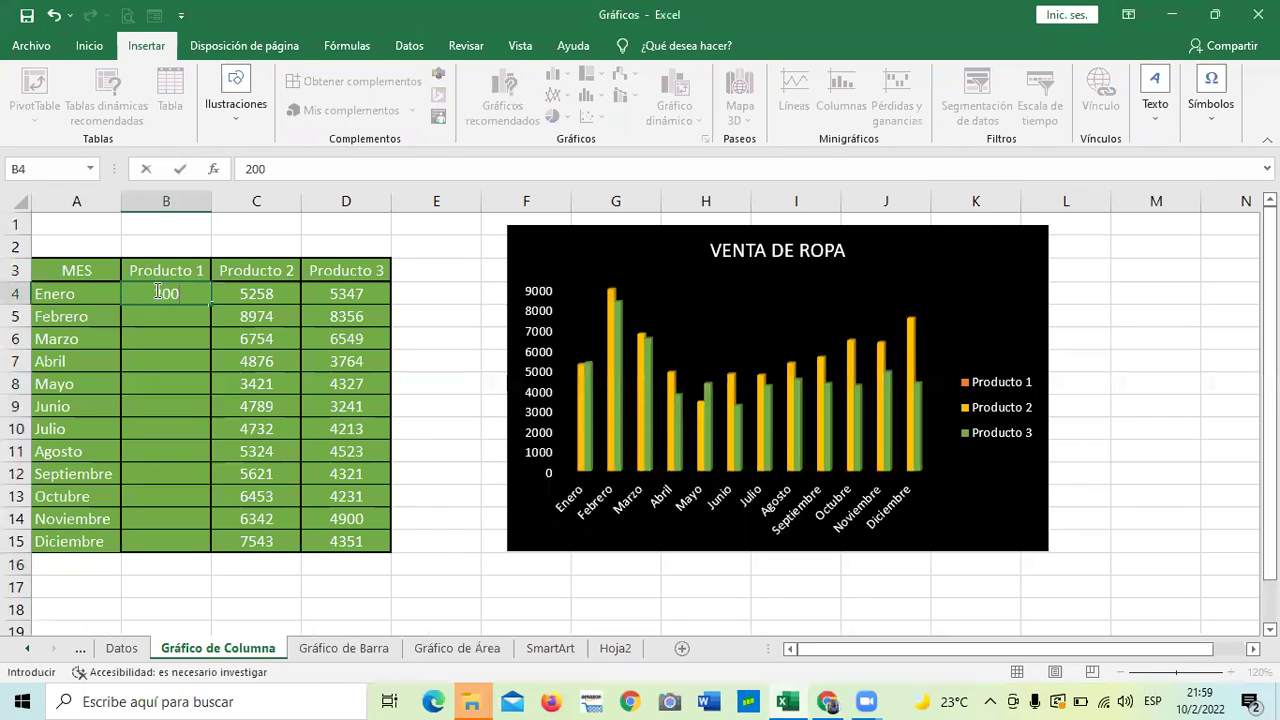
{"action": "key", "text": "Return"}
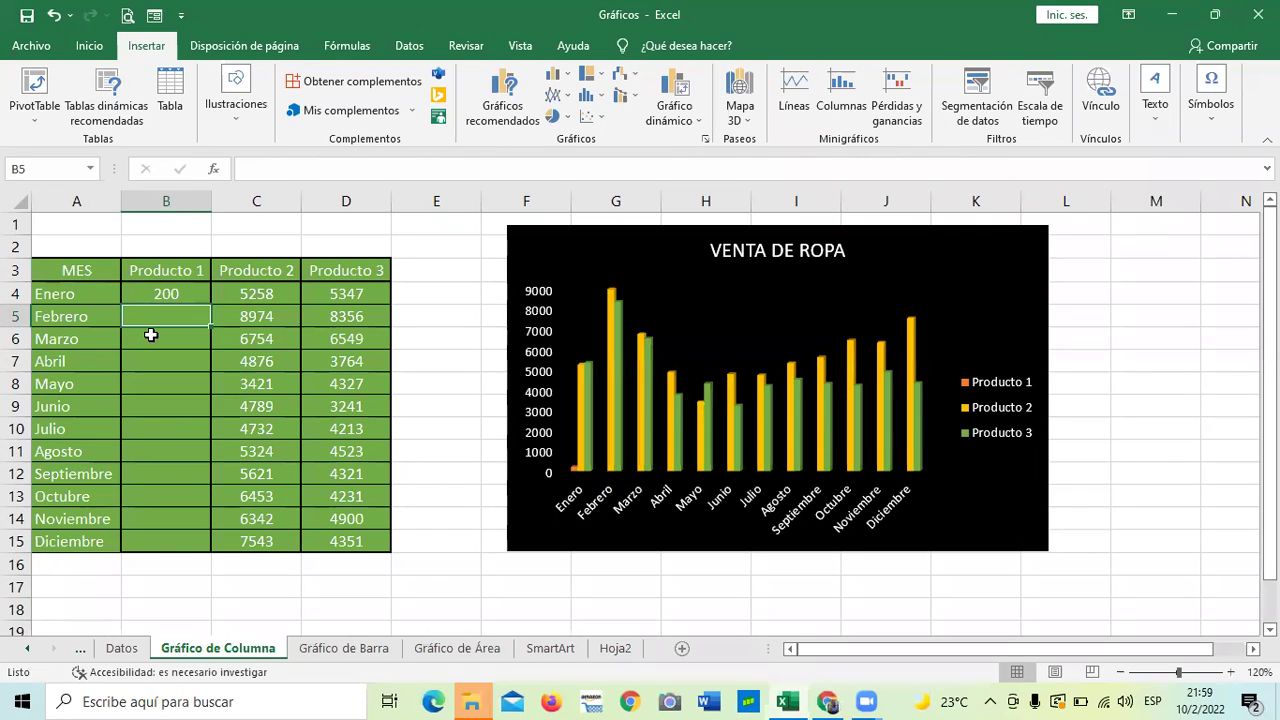
{"action": "type", "text": "300"}
{"action": "key", "text": "Return"}
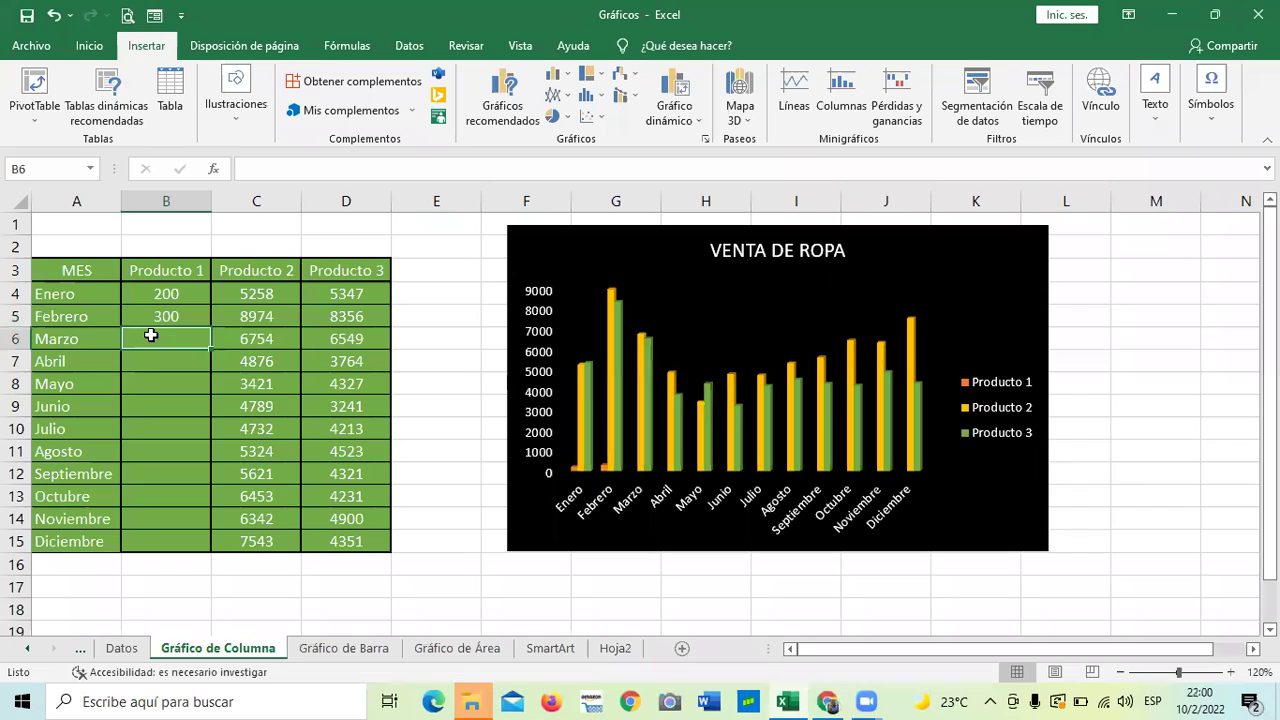
{"action": "type", "text": "500"}
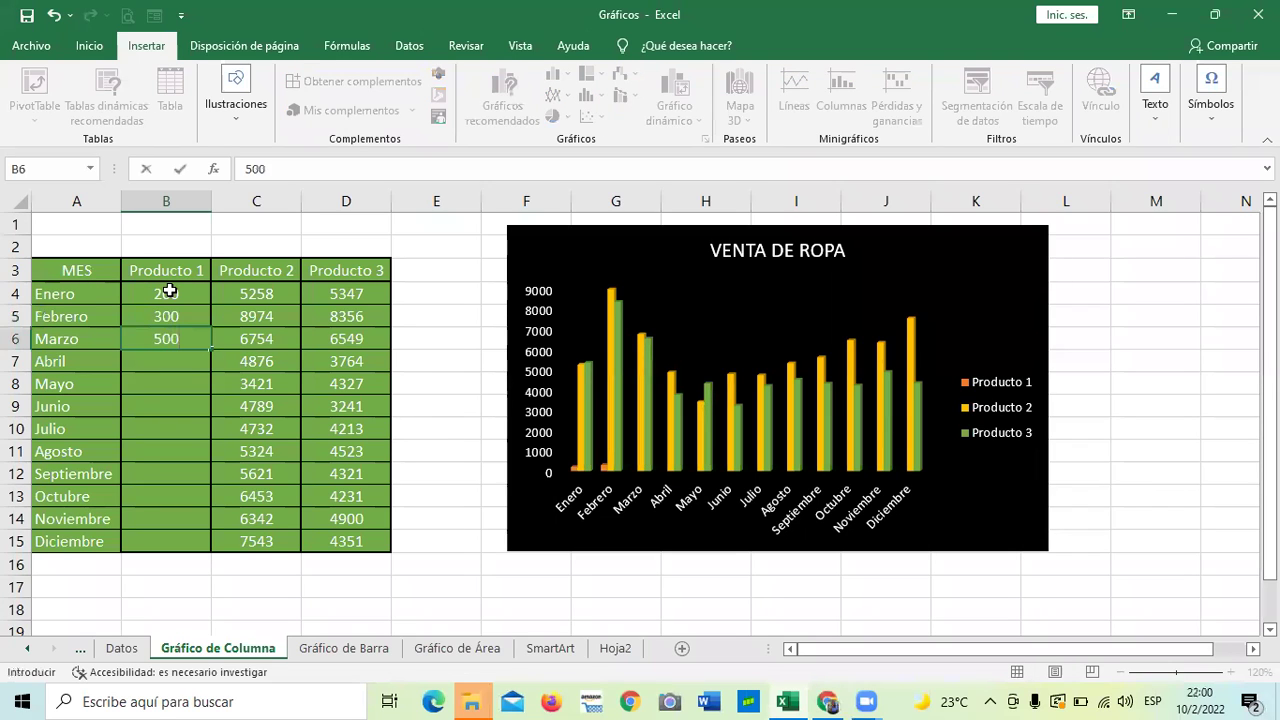
{"action": "key", "text": "Return"}
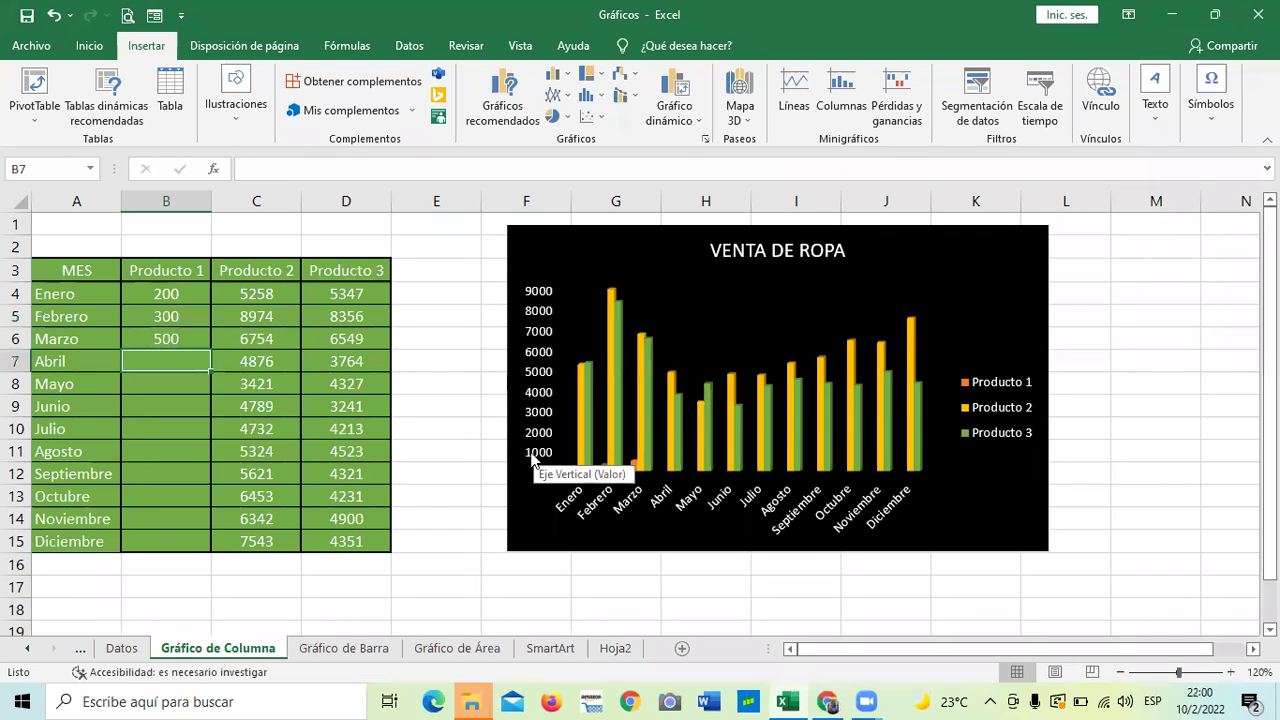
Replace the Producto 1 sales with 2000 for Enero, 3000 for Febrero and 4000 for Marzo.
{"action": "left_click", "coordinate": [168, 296]}
{"action": "key", "text": "BackSpace"}
{"action": "key", "text": "Return"}
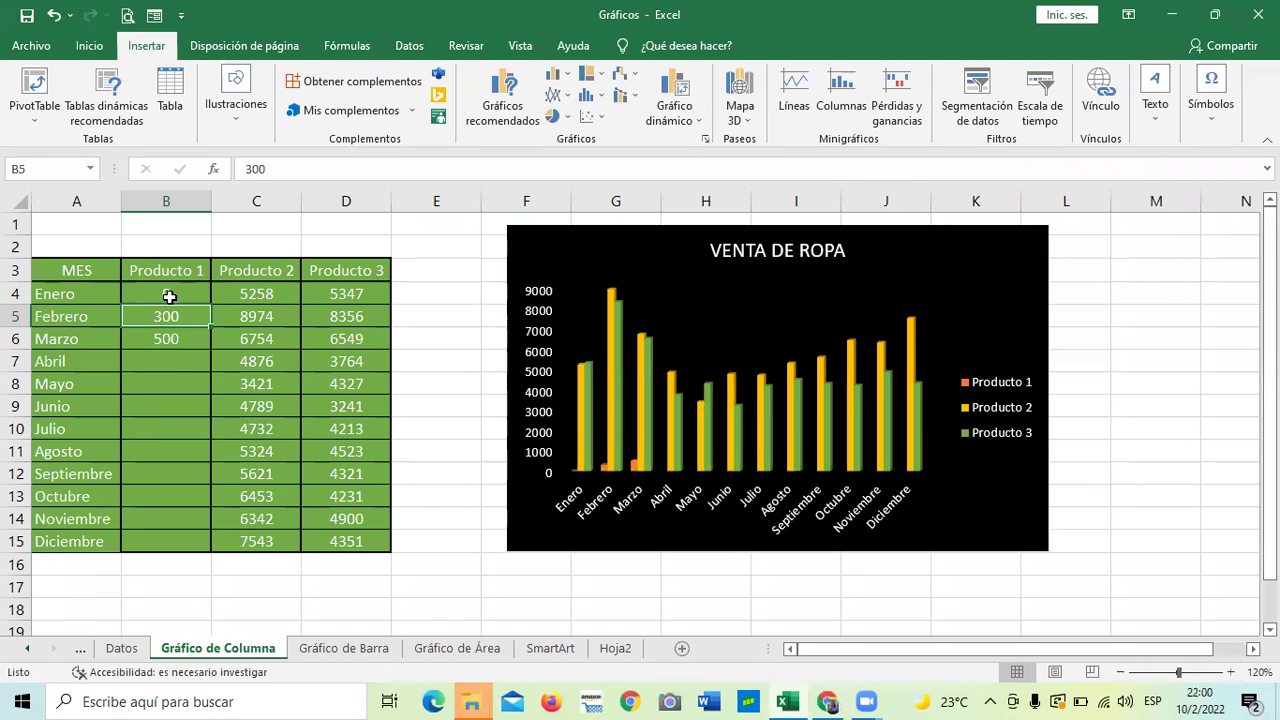
{"action": "left_click", "coordinate": [169, 296]}
{"action": "type", "text": "2000"}
{"action": "key", "text": "Return"}
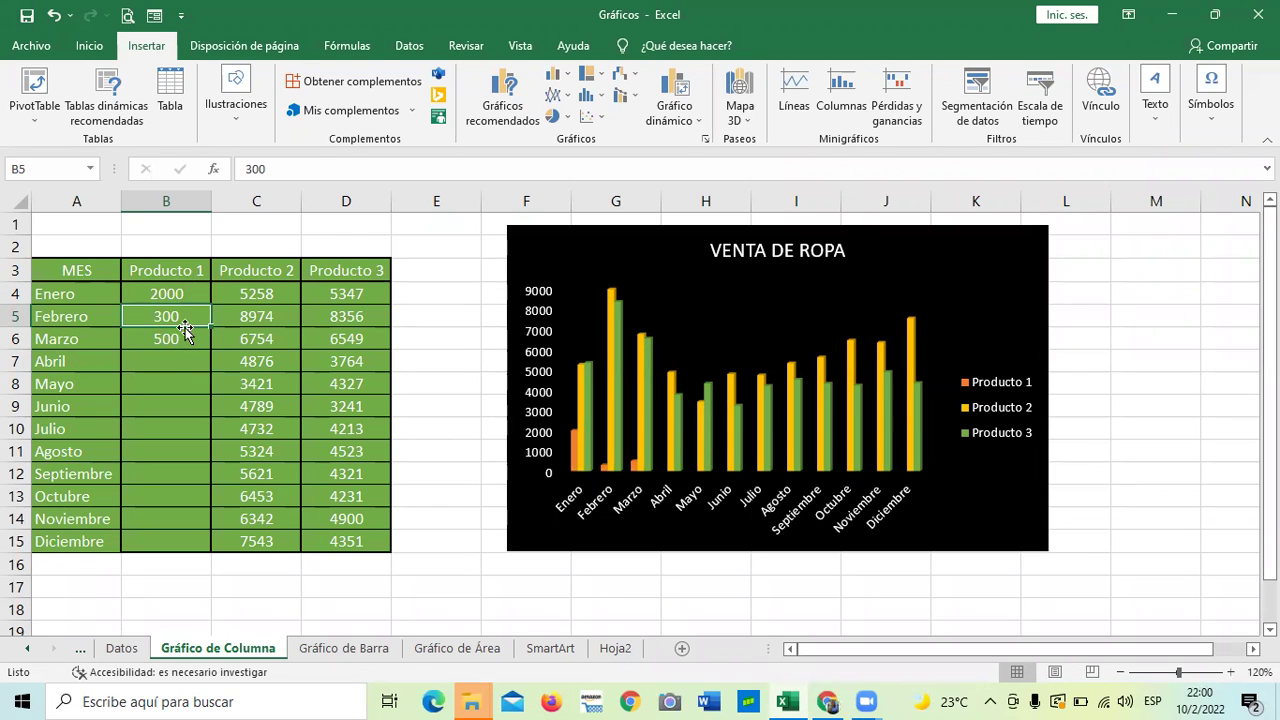
{"action": "type", "text": "3000"}
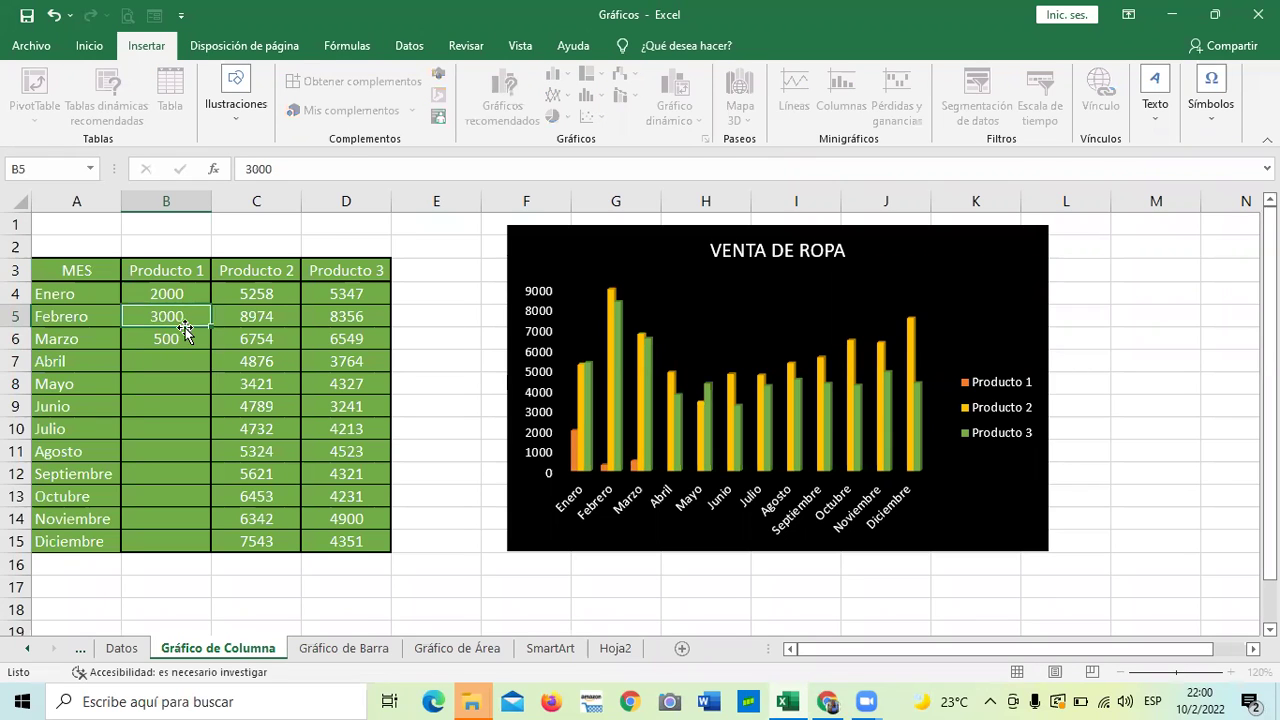
{"action": "key", "text": "Return"}
{"action": "type", "text": "4000"}
{"action": "key", "text": "Return"}
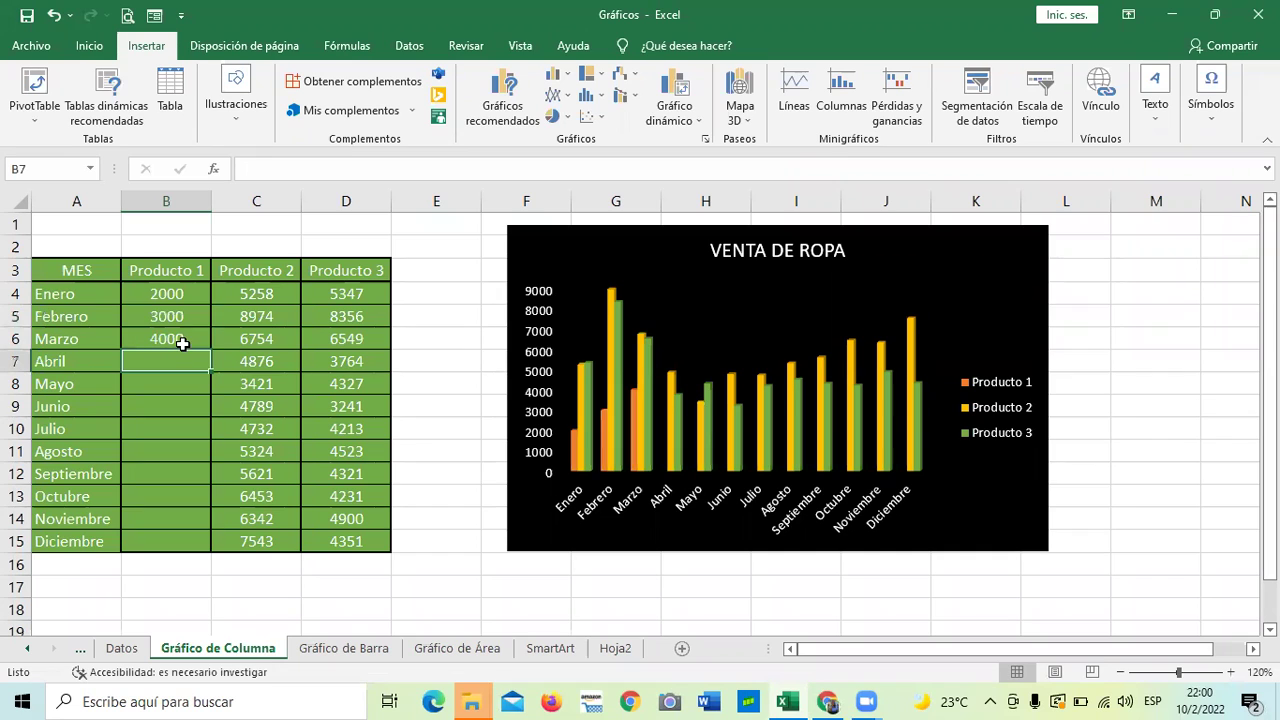
Enter Producto 1 sales of 5000 for Abril, 6000 for Mayo and 7000 for Junio.
{"action": "type", "text": "5000"}
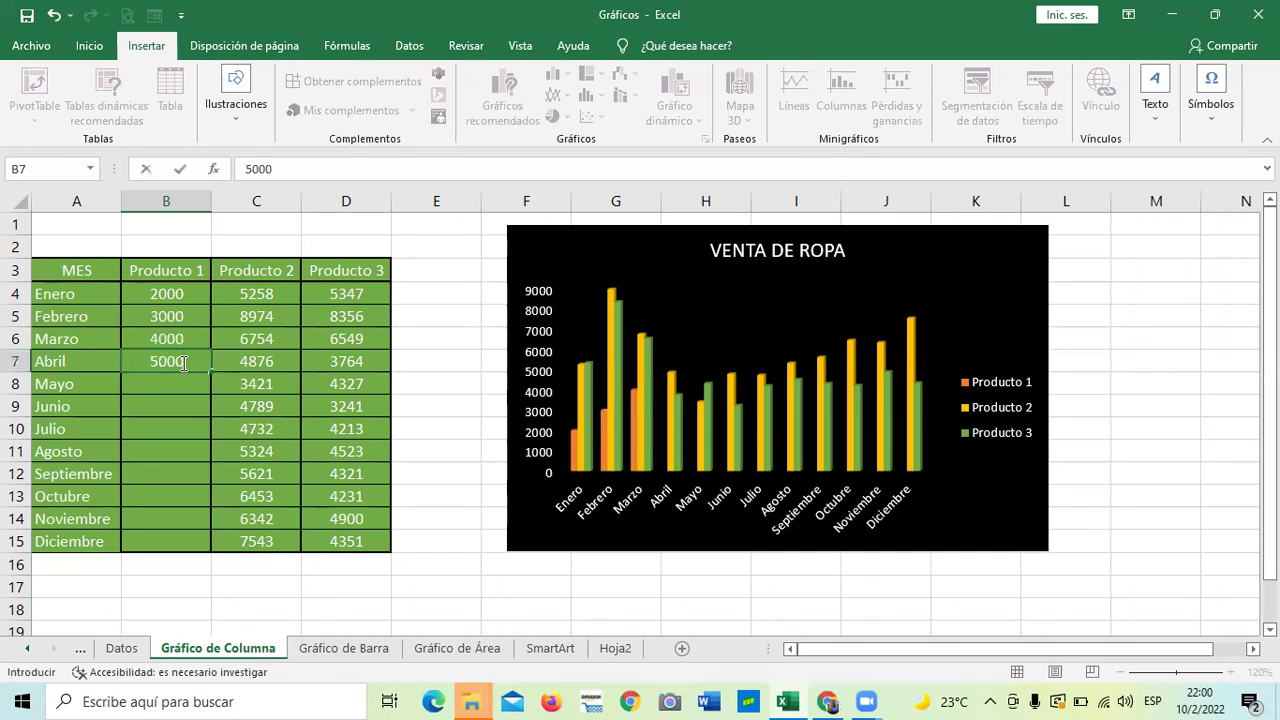
{"action": "key", "text": "Return"}
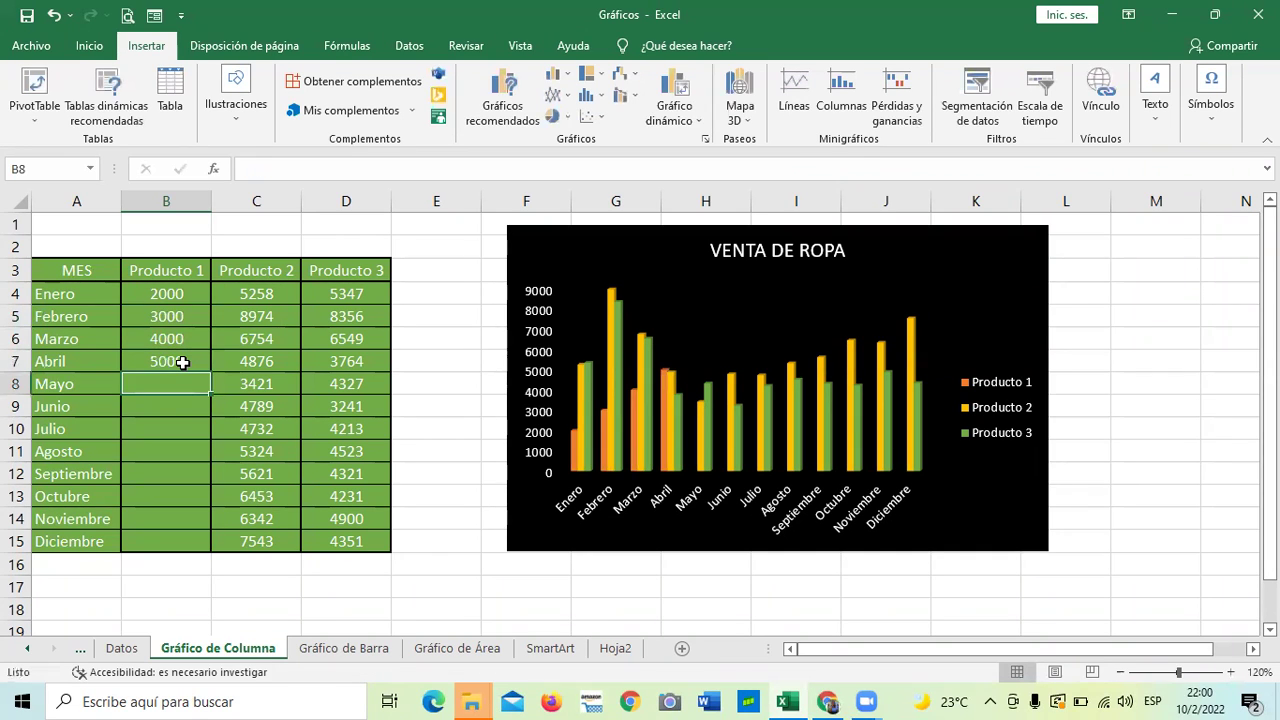
{"action": "type", "text": "6000"}
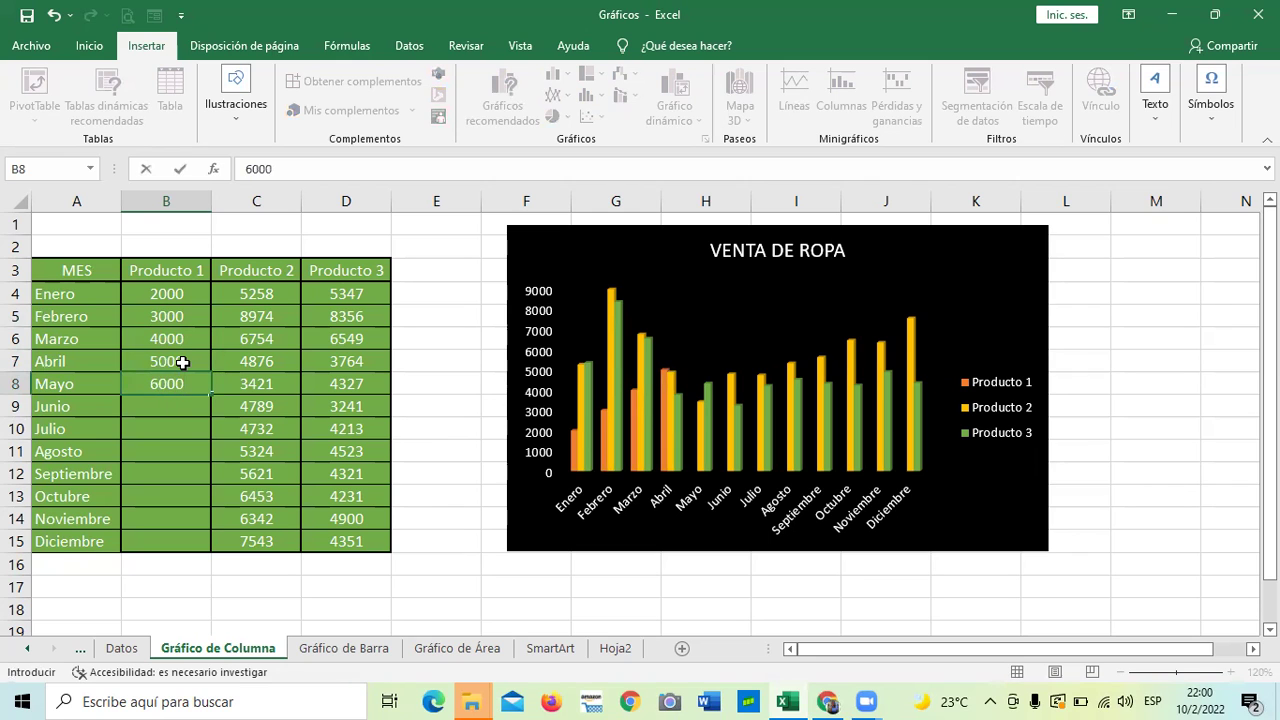
{"action": "key", "text": "Return"}
{"action": "type", "text": "7000"}
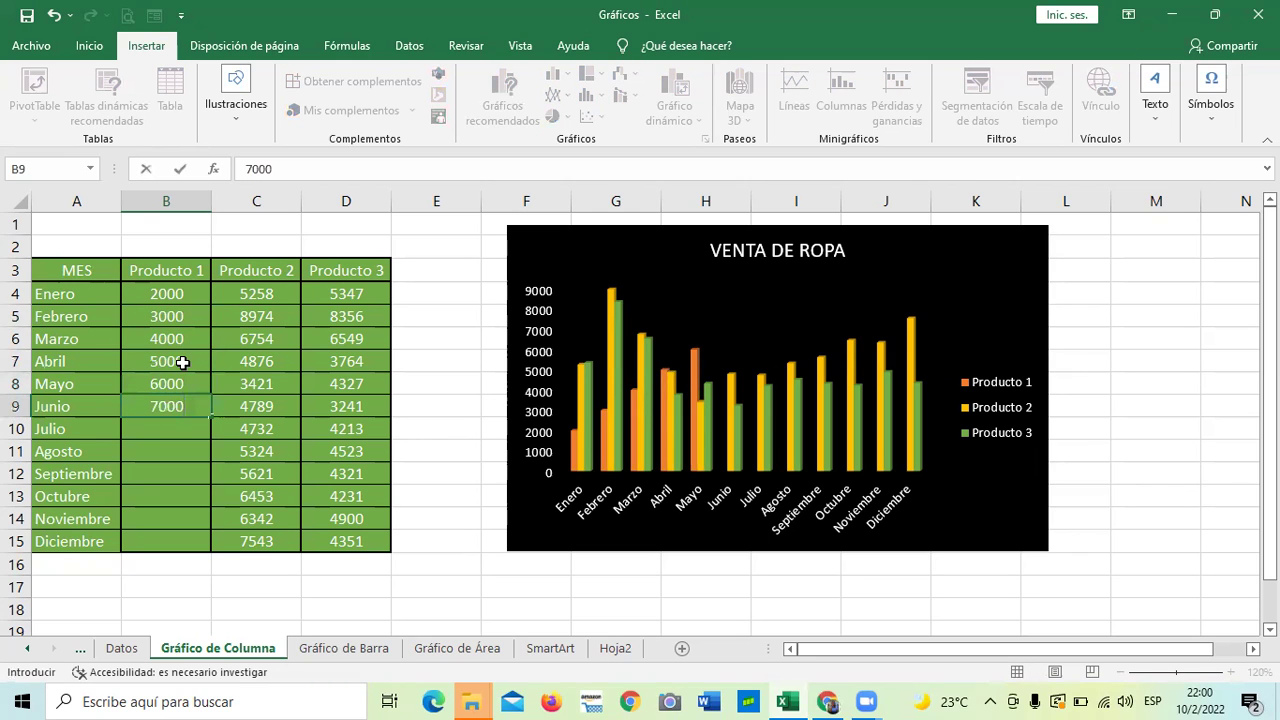
{"action": "key", "text": "Return"}
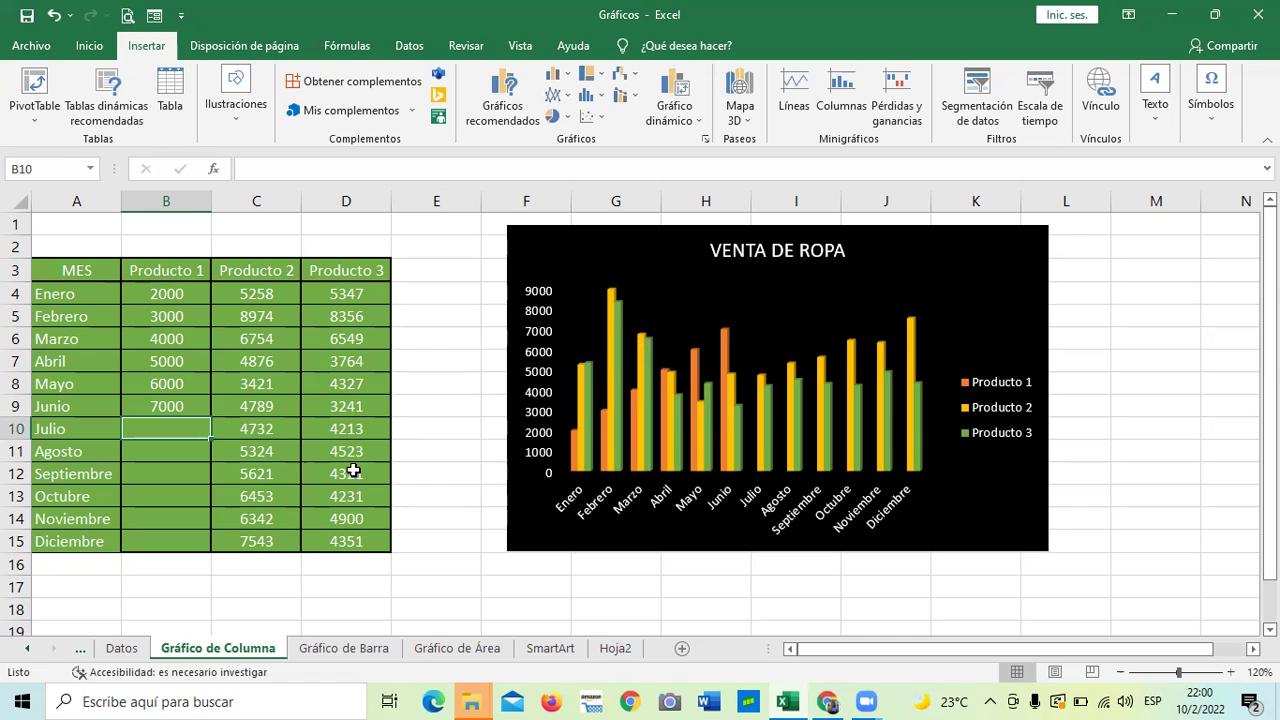
Enter 80000 as the Julio sales of Producto 1, and correct the value to 8000.
{"action": "type", "text": "80000"}
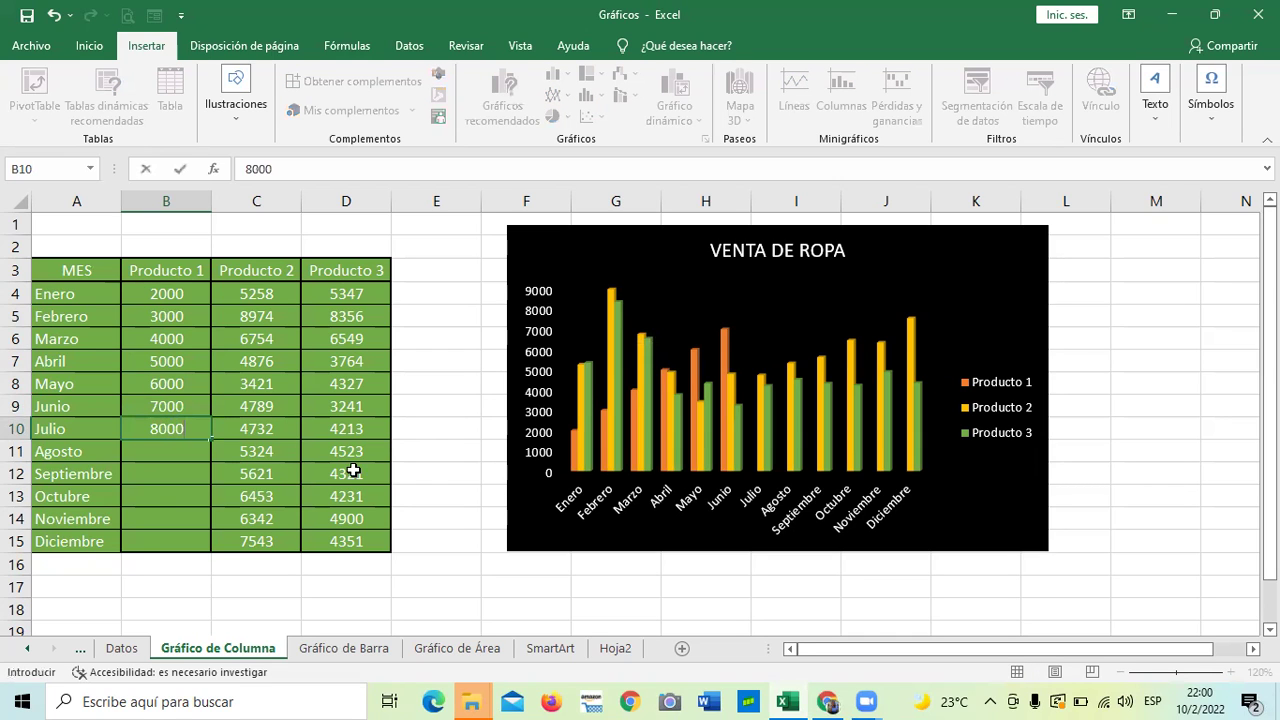
{"action": "key", "text": "Return"}
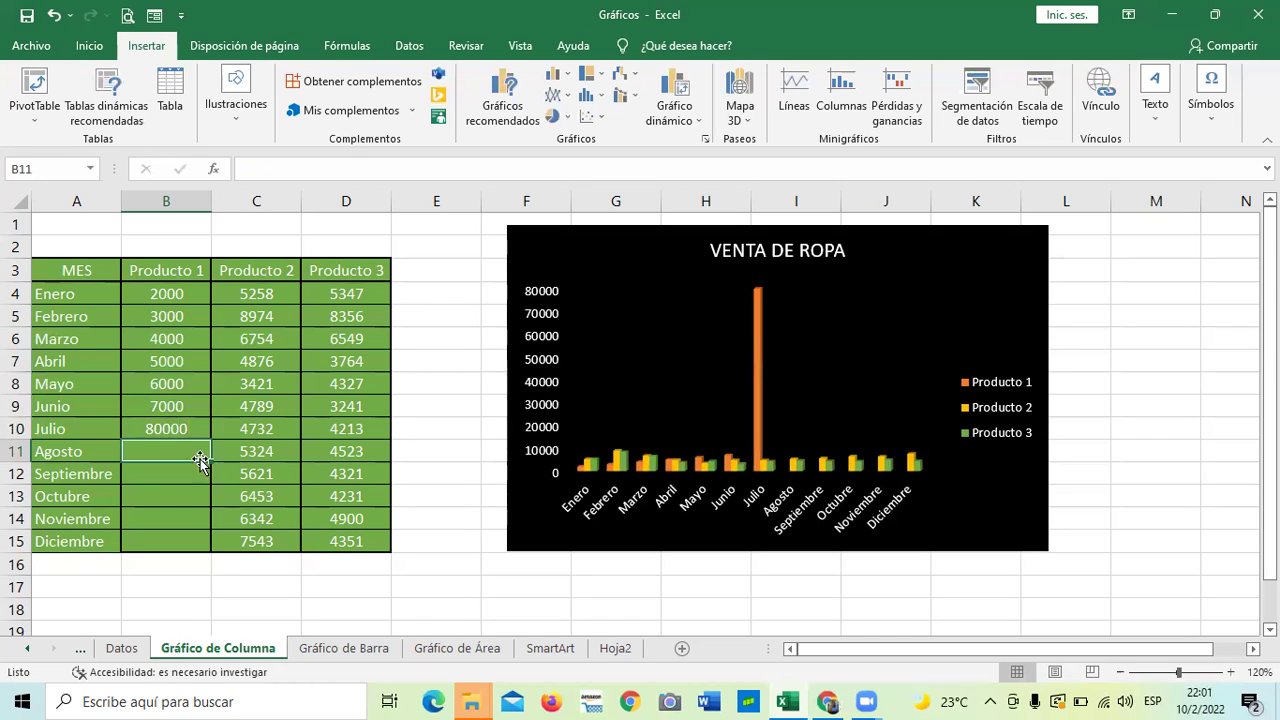
{"action": "left_click", "coordinate": [175, 428]}
{"action": "double_click", "coordinate": [177, 428]}
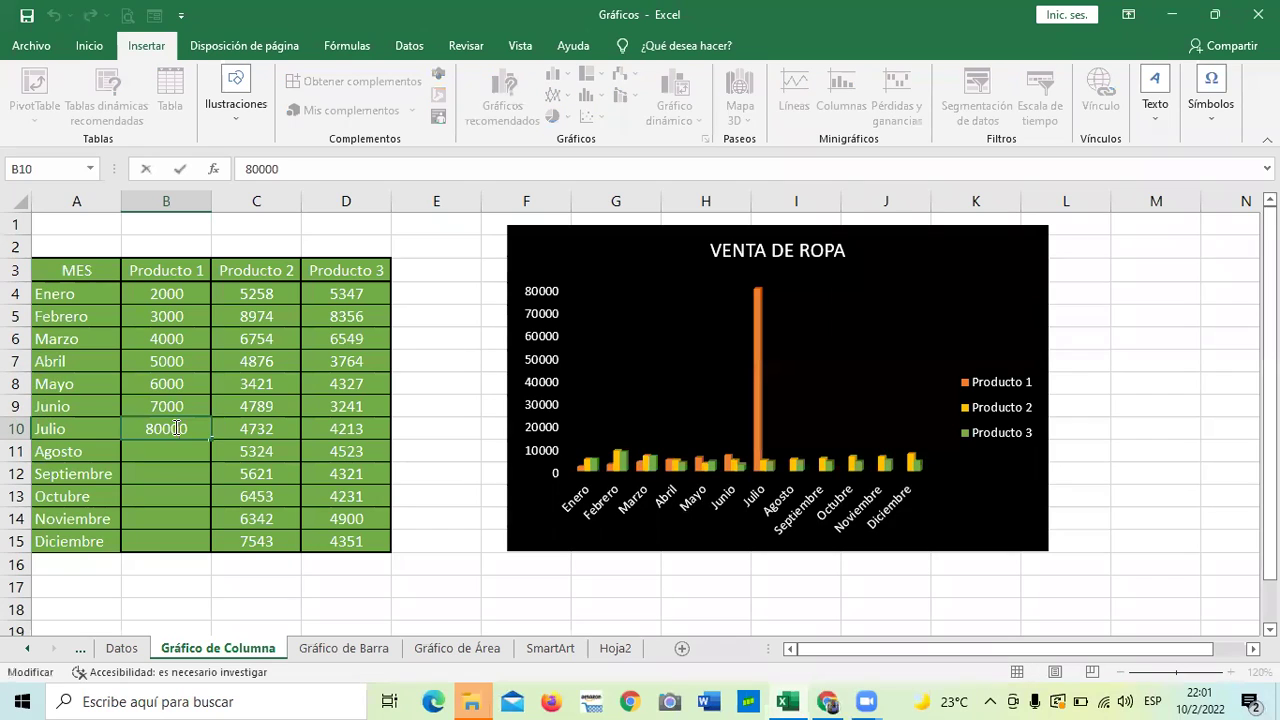
{"action": "key", "text": "BackSpace"}
{"action": "key", "text": "Return"}
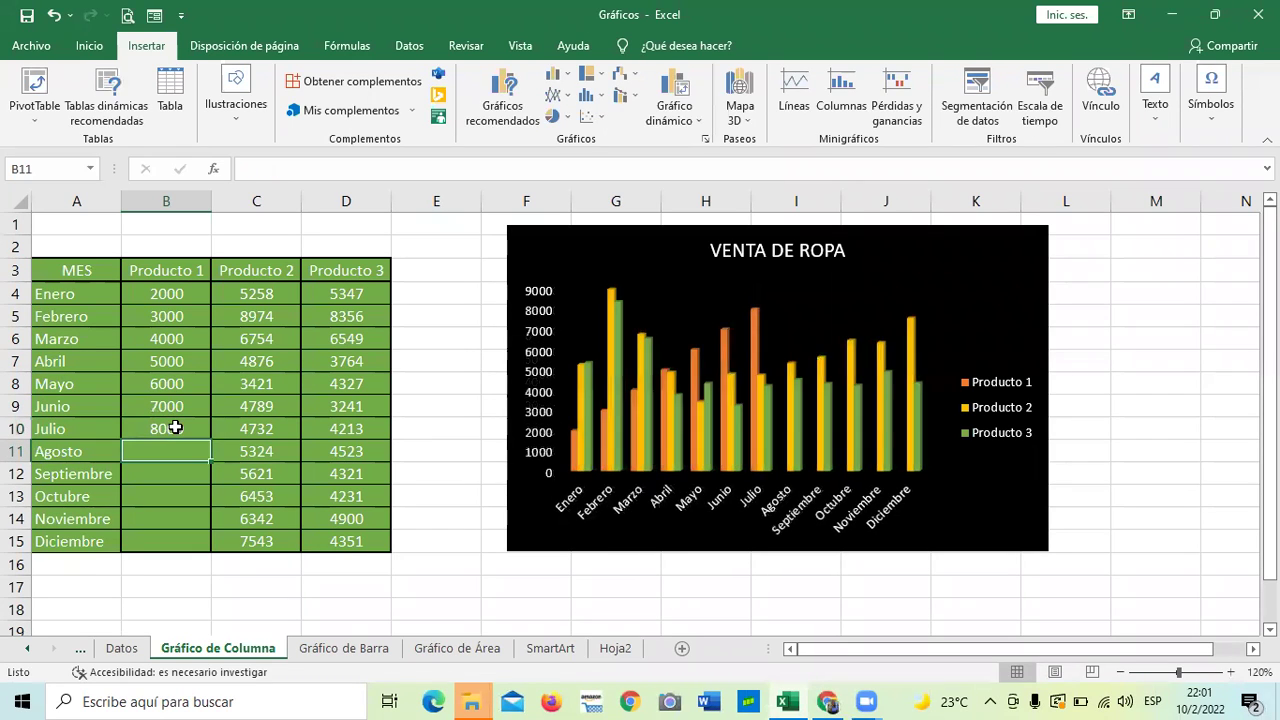
Enter Producto 1 sales of 9000 for Agosto and 15000 for Septiembre.
{"action": "type", "text": "9"}
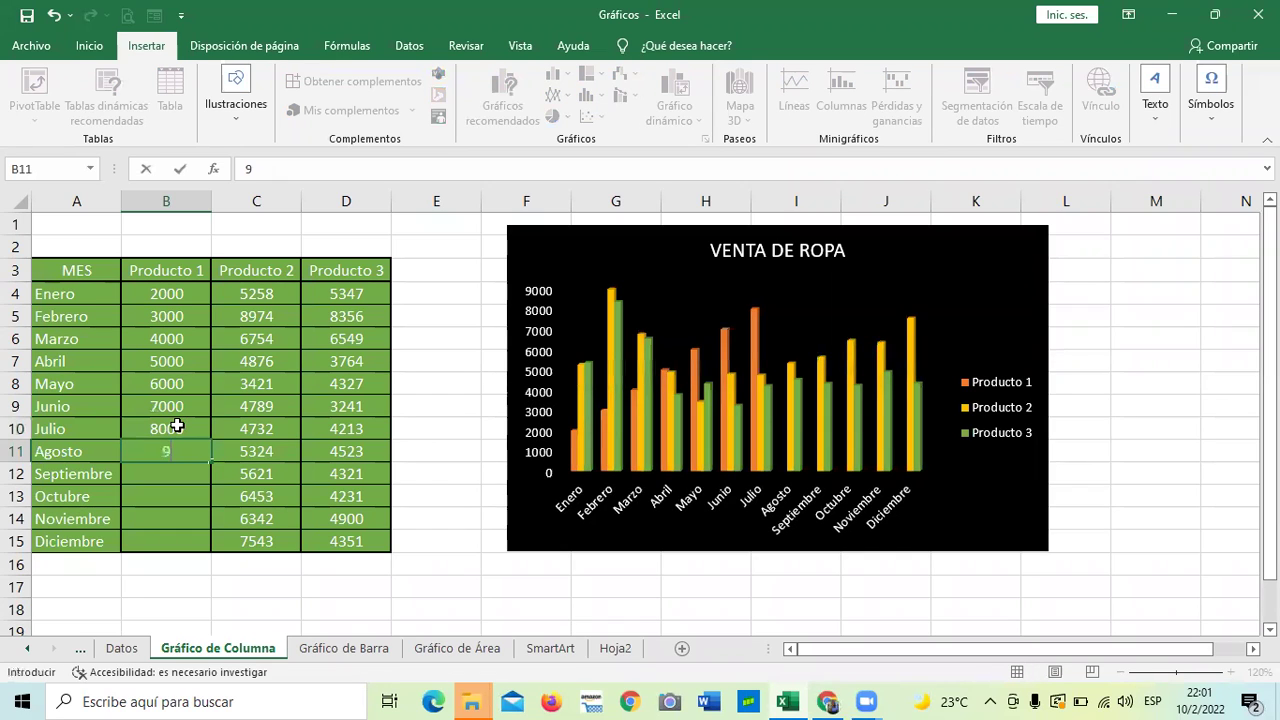
{"action": "type", "text": "000"}
{"action": "key", "text": "Return"}
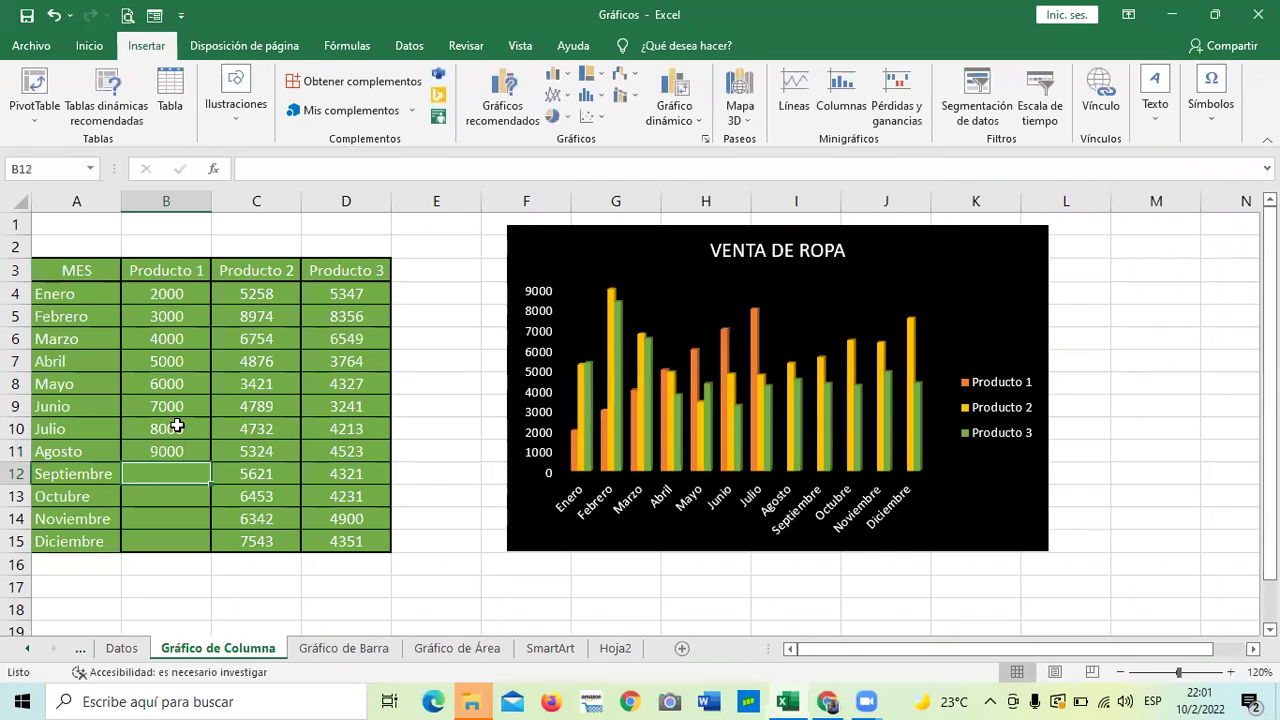
{"action": "type", "text": "1500"}
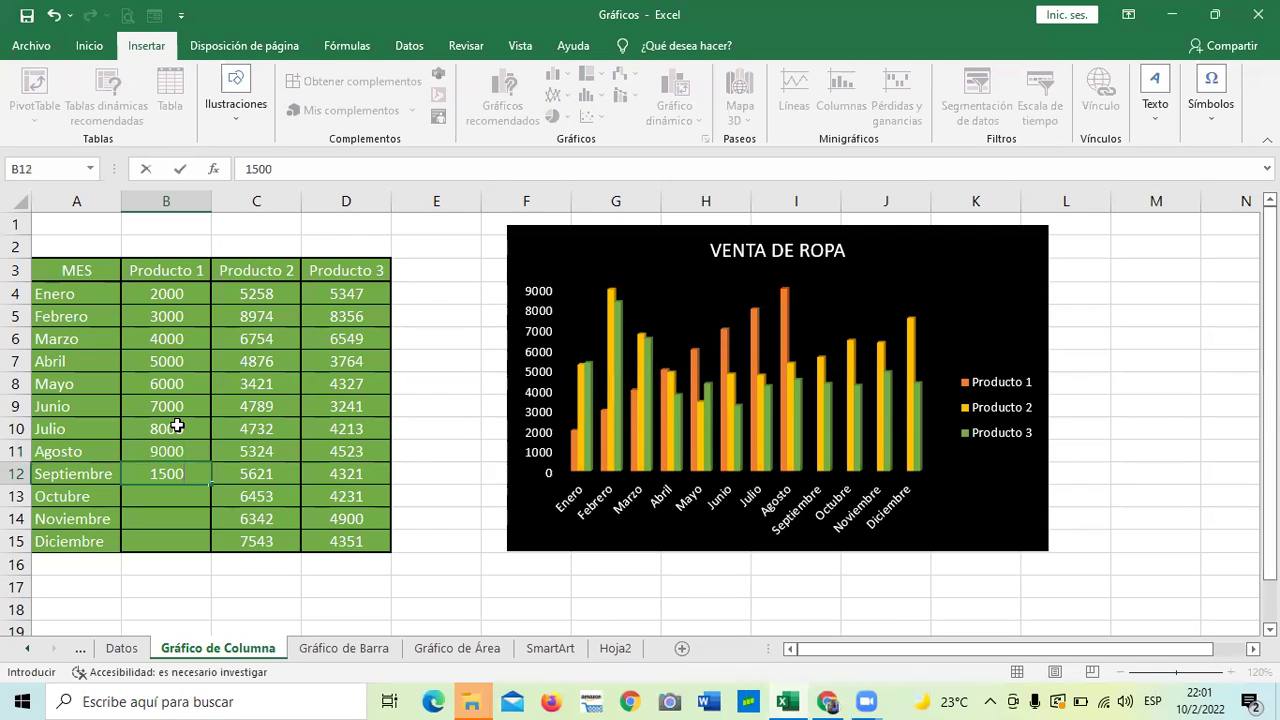
{"action": "type", "text": "0"}
{"action": "key", "text": "Return"}
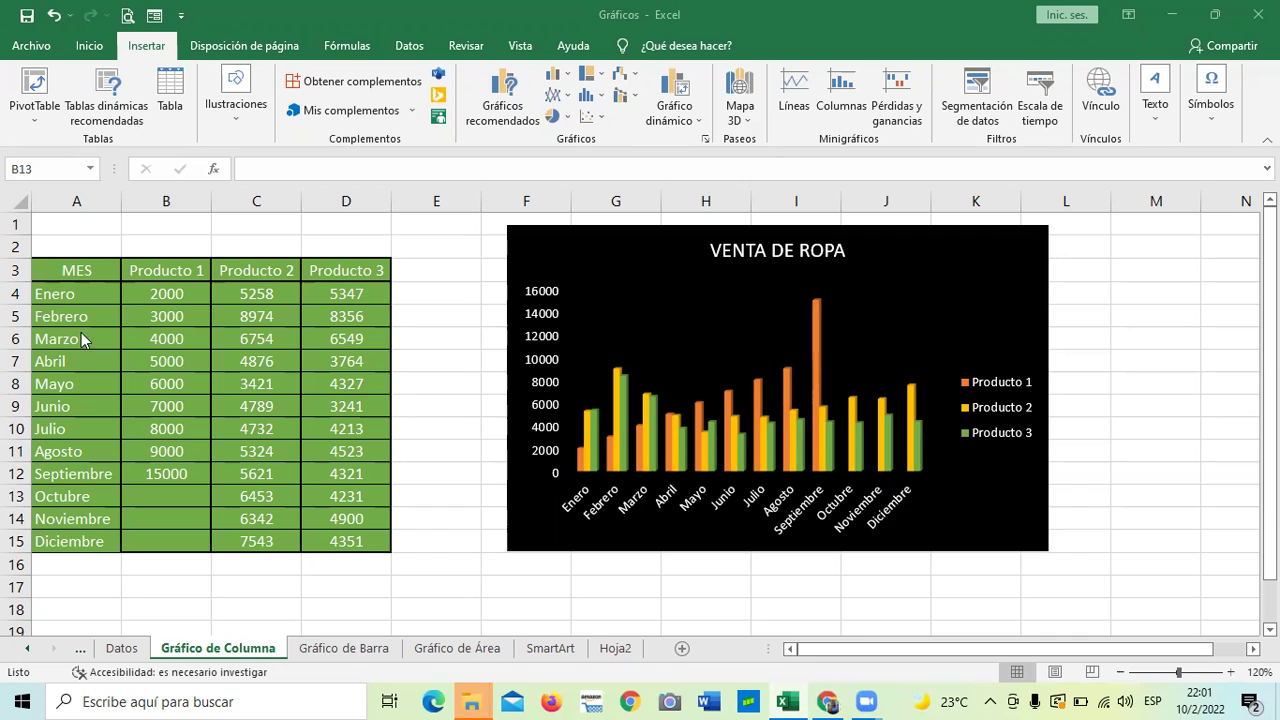
Move the VENTA DE ROPA column chart closer to the sales table.
{"action": "left_click_drag", "start_coordinate": [904, 255], "coordinate": [851, 262]}
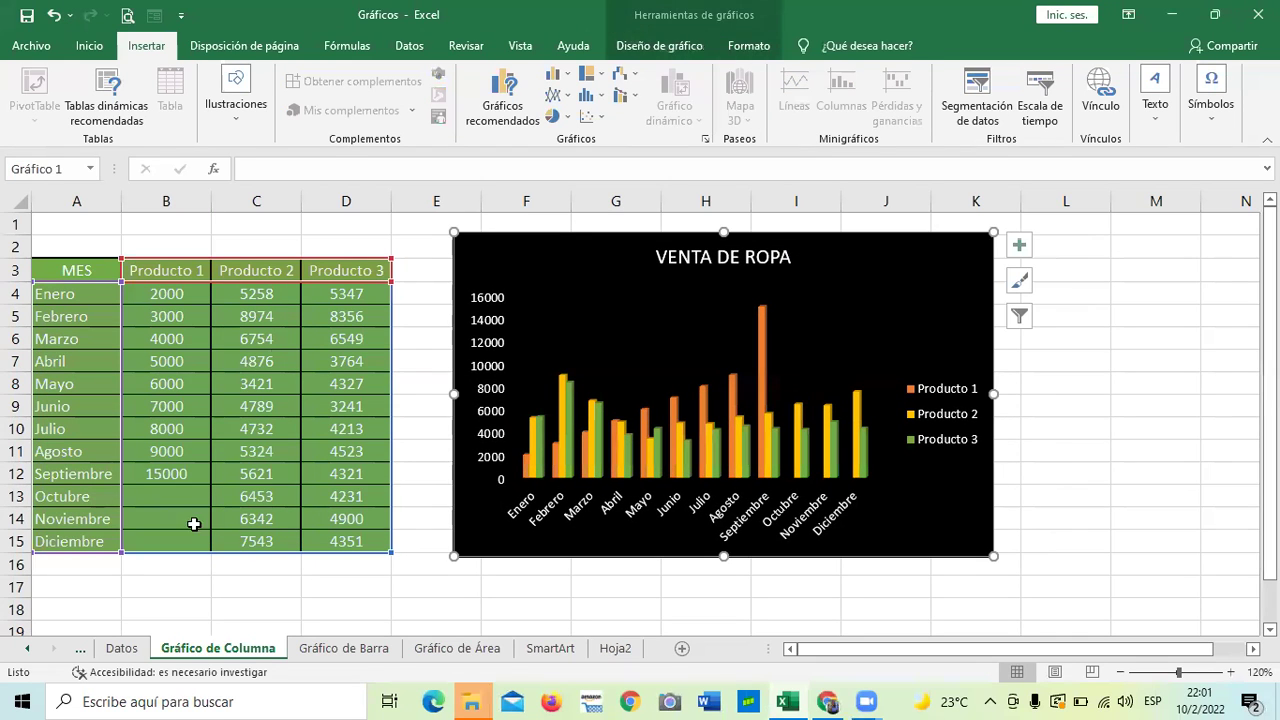